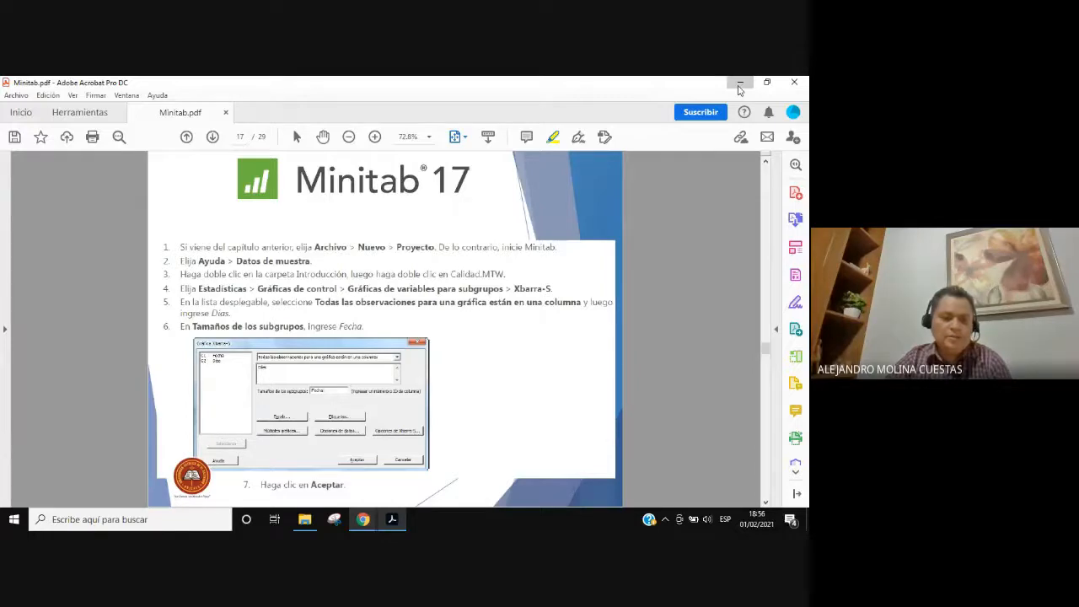
Minimize the Minitab.pdf guide and start Minitab 17 from the desktop
{"action": "left_click", "coordinate": [739, 82]}
{"action": "left_click", "coordinate": [736, 82]}
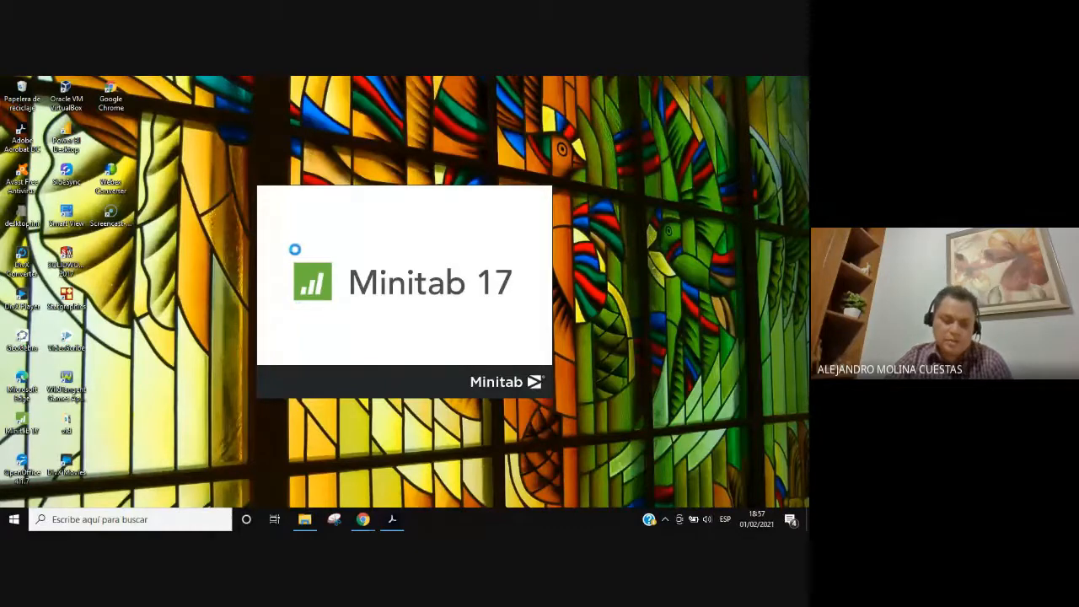
Return to the PDF guide in Acrobat and highlight "Archivo > Nuevo > Proyecto", "Datos de muestra" and "Calidad.MTW" on page 17
{"action": "left_click", "coordinate": [399, 524]}
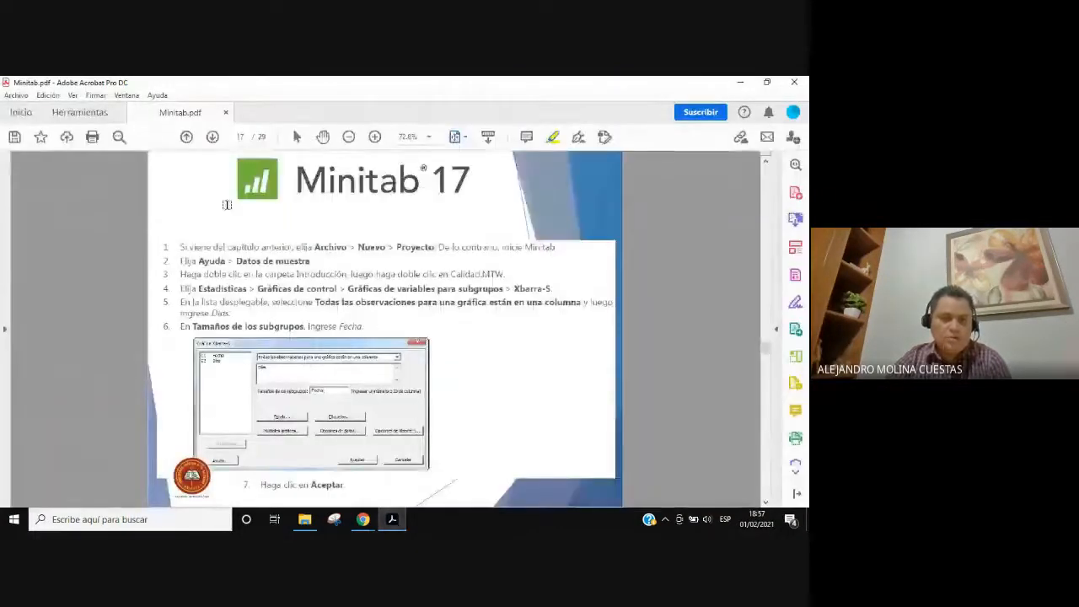
{"action": "left_click_drag", "start_coordinate": [315, 247], "coordinate": [438, 248]}
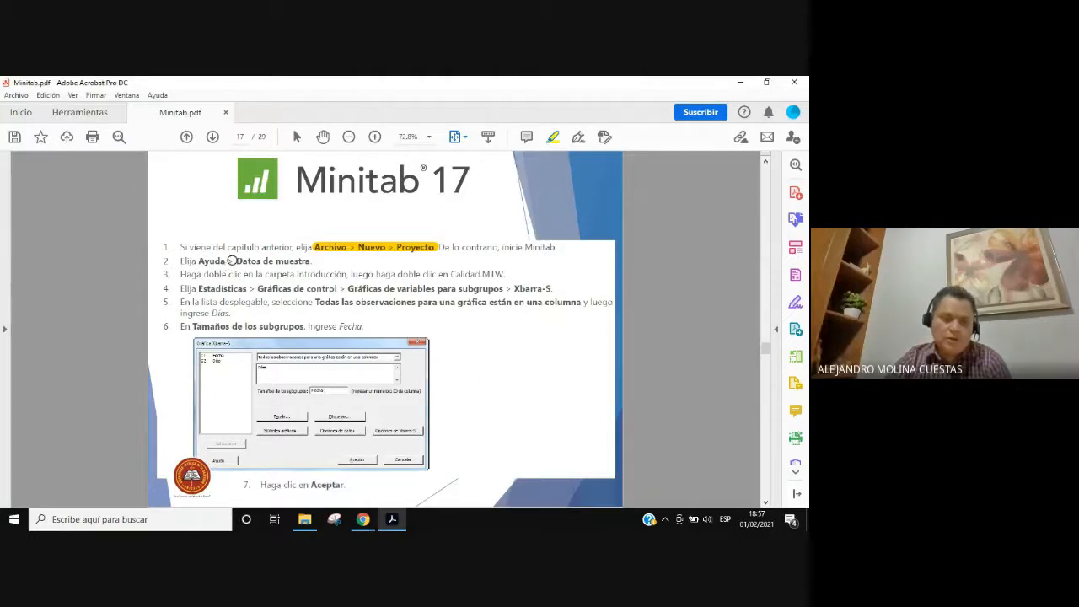
{"action": "left_click_drag", "start_coordinate": [237, 261], "coordinate": [313, 262]}
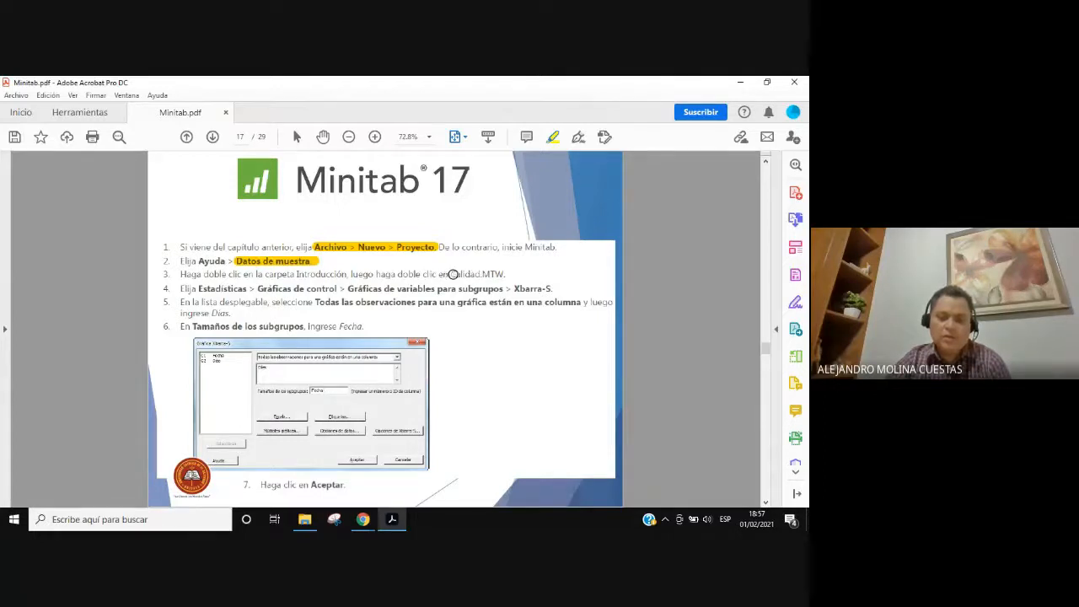
{"action": "left_click_drag", "start_coordinate": [450, 274], "coordinate": [503, 278]}
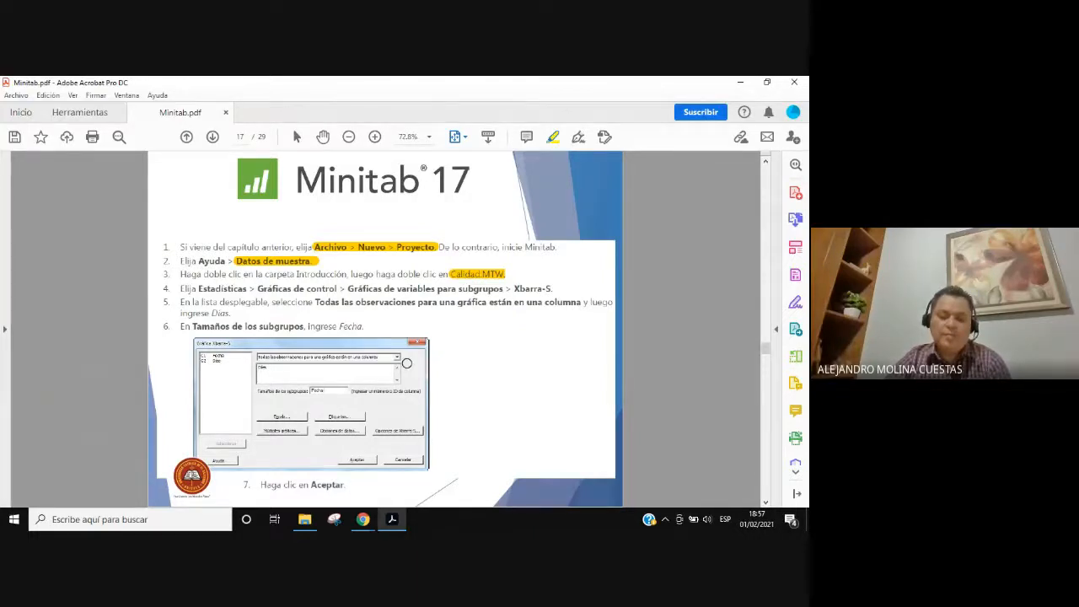
Switch to File Explorer and open the Datos.xlsx workbook from the Minitab folder
{"action": "left_click", "coordinate": [304, 519]}
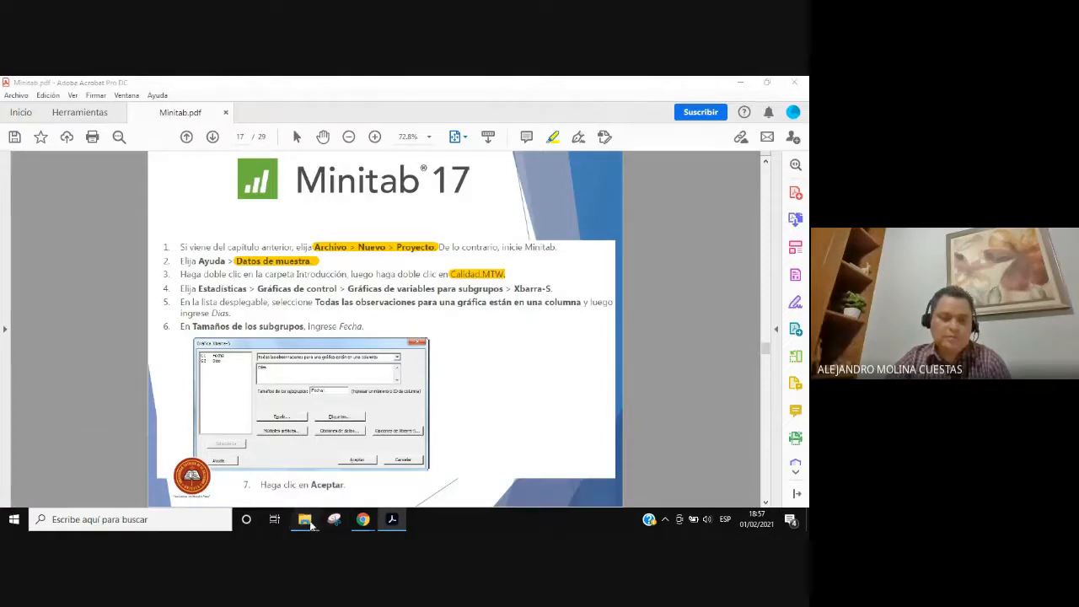
{"action": "double_click", "coordinate": [124, 167]}
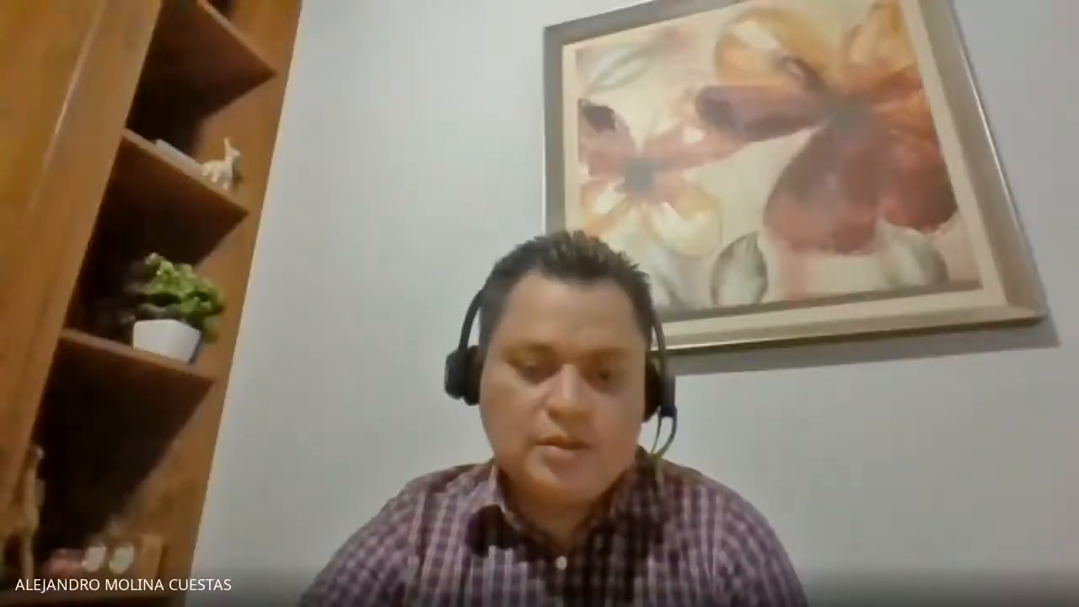
{"action": "mouse_move", "coordinate": [375, 524]}
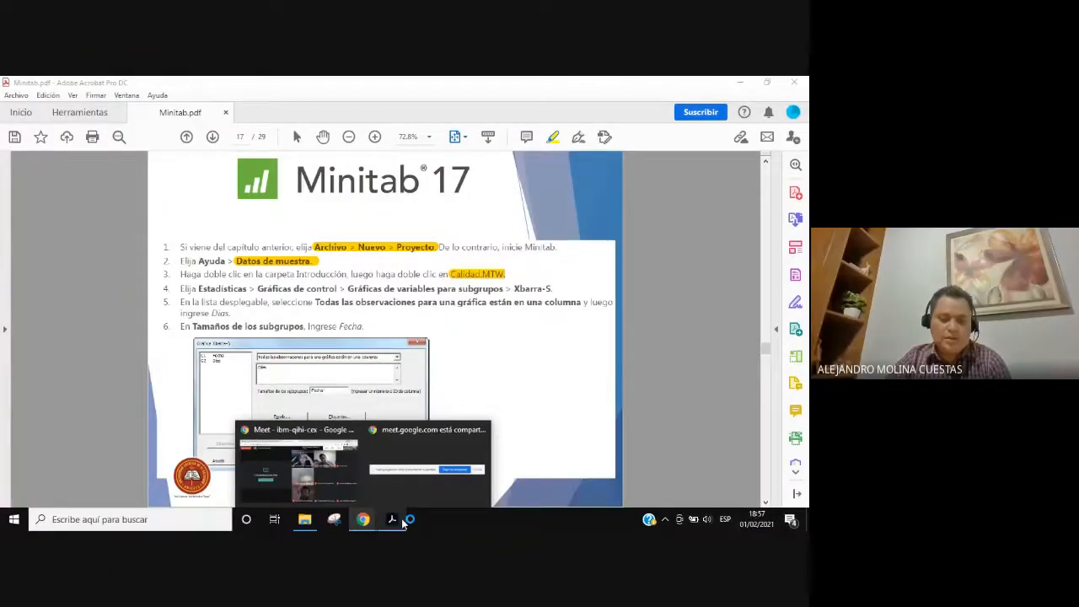
{"action": "left_click", "coordinate": [305, 520]}
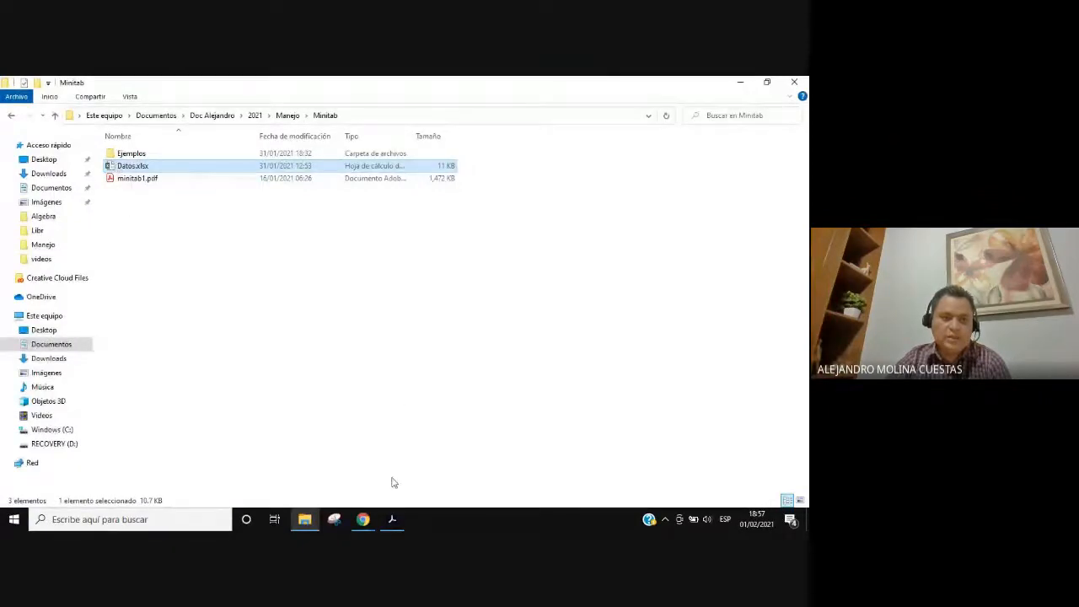
{"action": "left_click", "coordinate": [395, 520]}
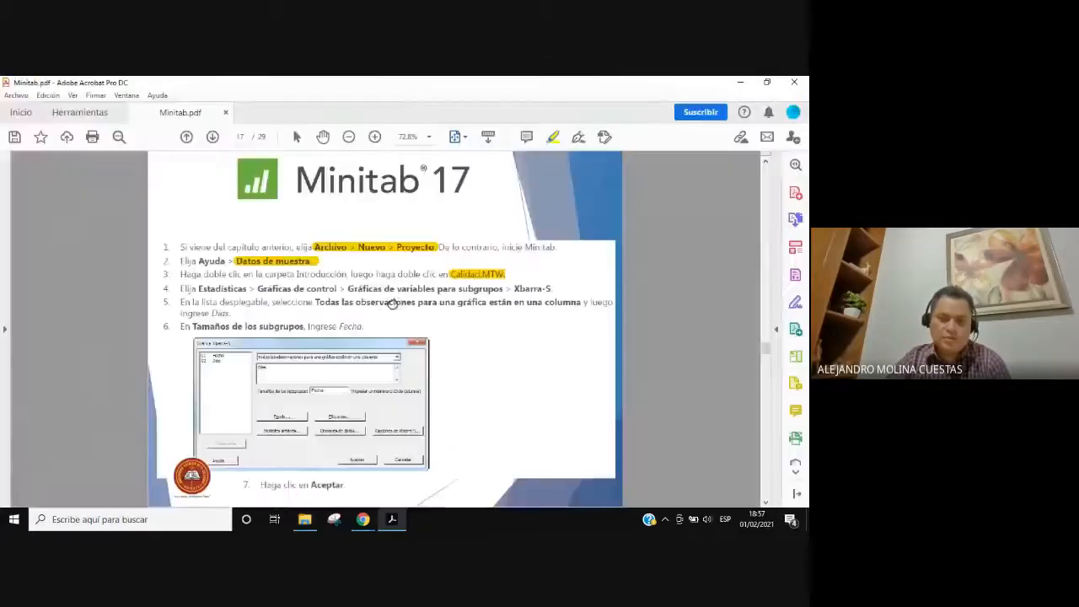
{"action": "left_click", "coordinate": [740, 83]}
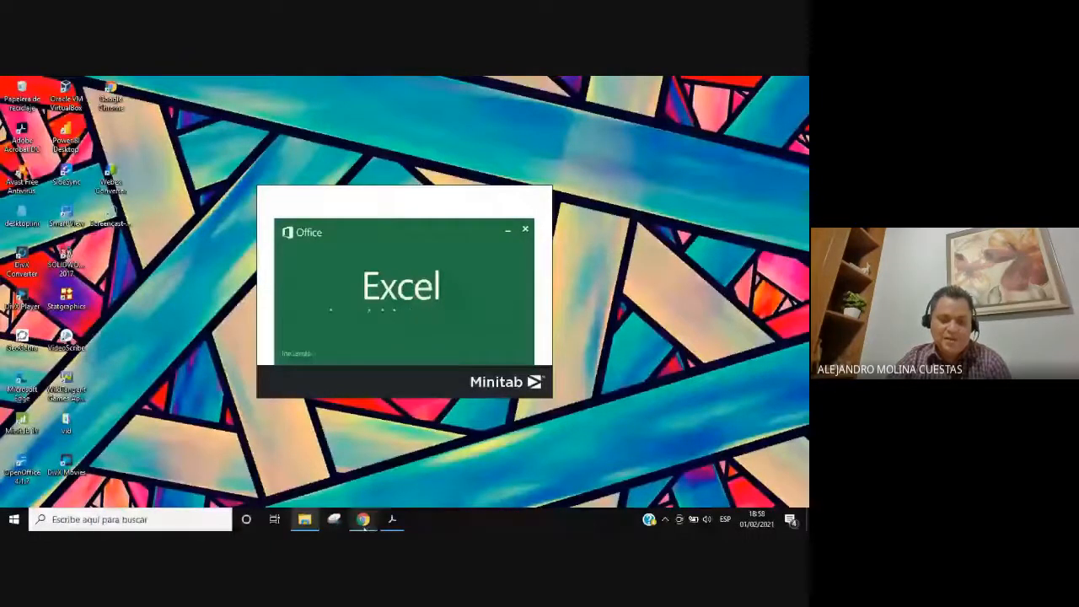
{"action": "left_click", "coordinate": [365, 527]}
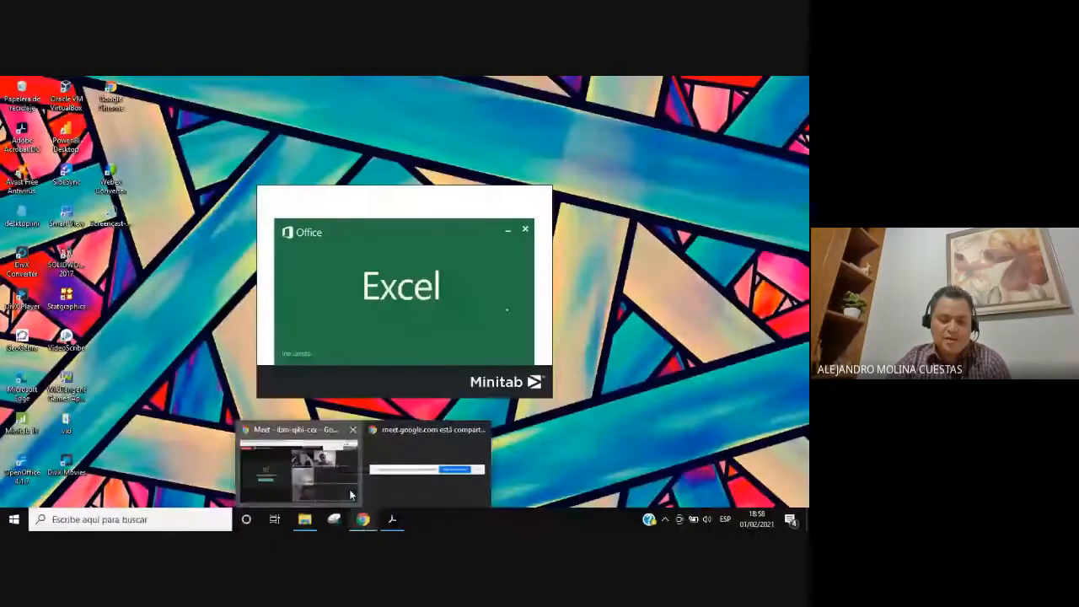
{"action": "left_click", "coordinate": [350, 494]}
{"action": "left_click", "coordinate": [392, 520]}
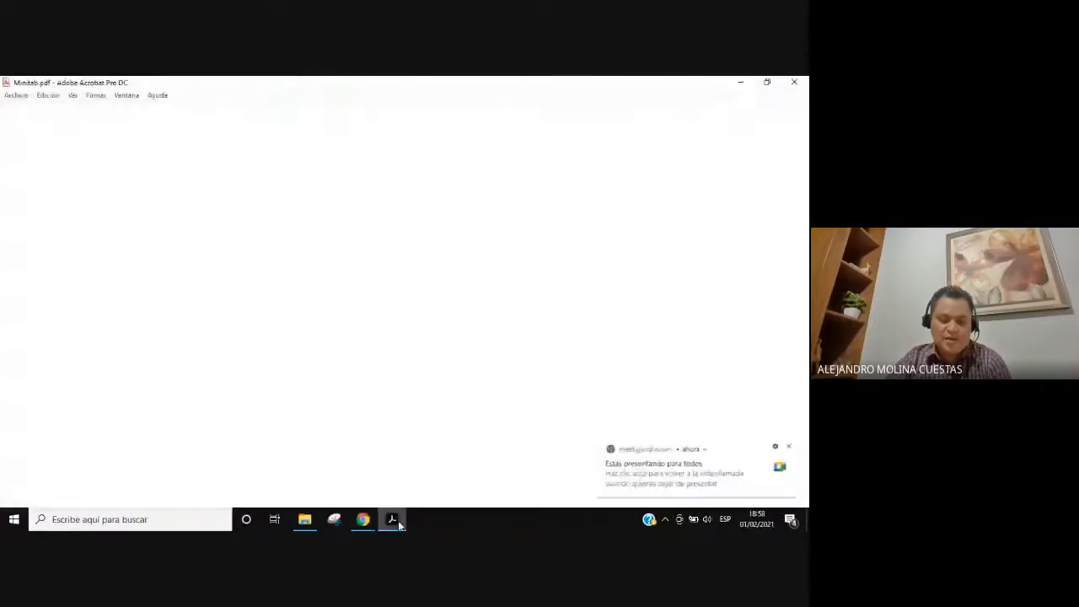
{"action": "left_click", "coordinate": [394, 521]}
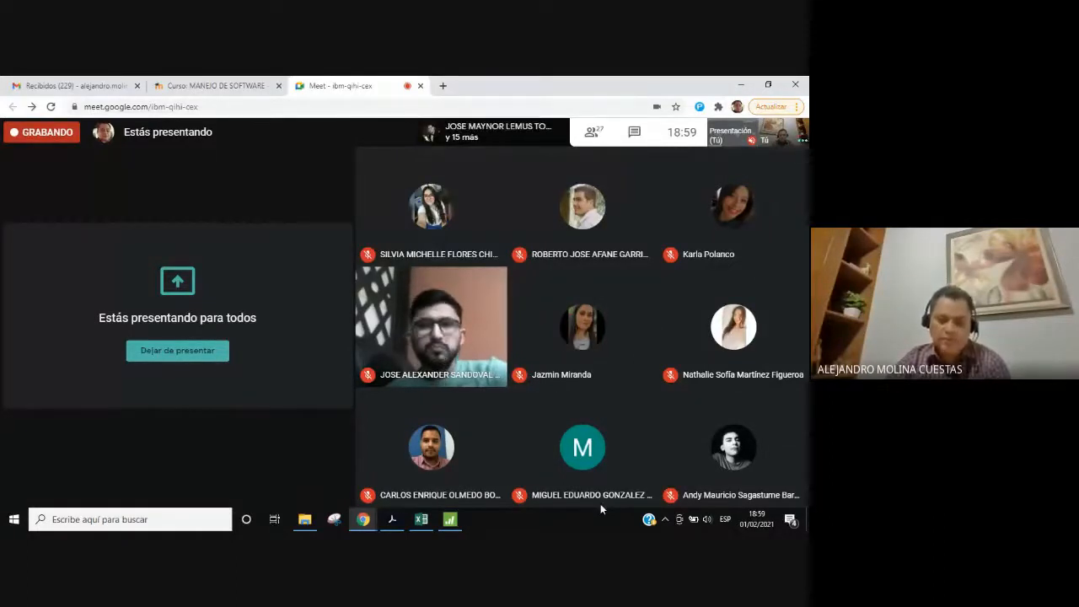
Switch from the video call to the Minitab window and dismiss the screen-sharing notification
{"action": "mouse_move", "coordinate": [459, 526]}
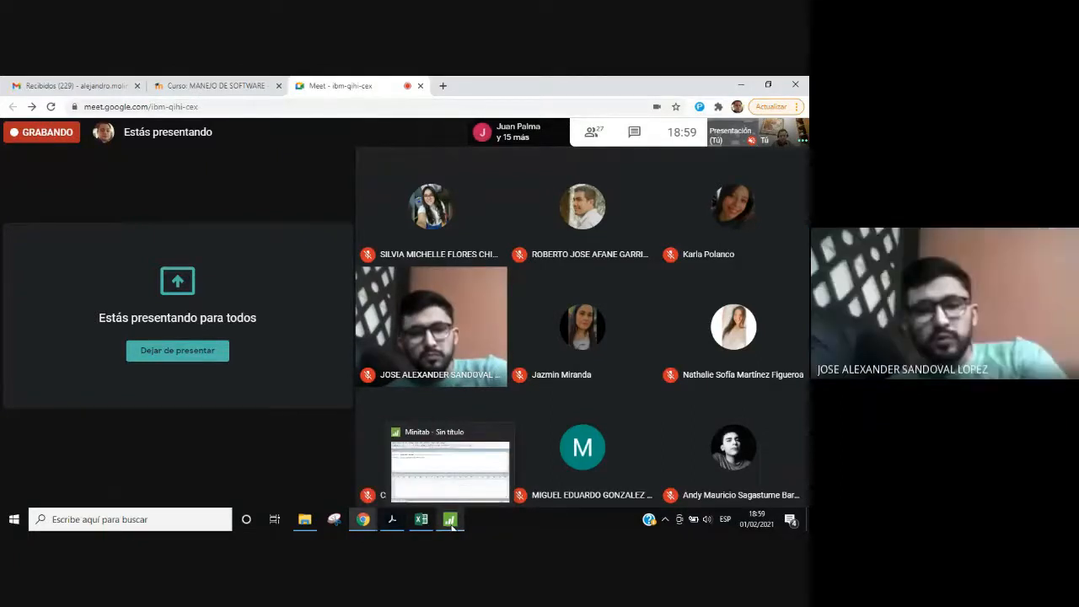
{"action": "left_click", "coordinate": [451, 520]}
{"action": "left_click", "coordinate": [451, 520]}
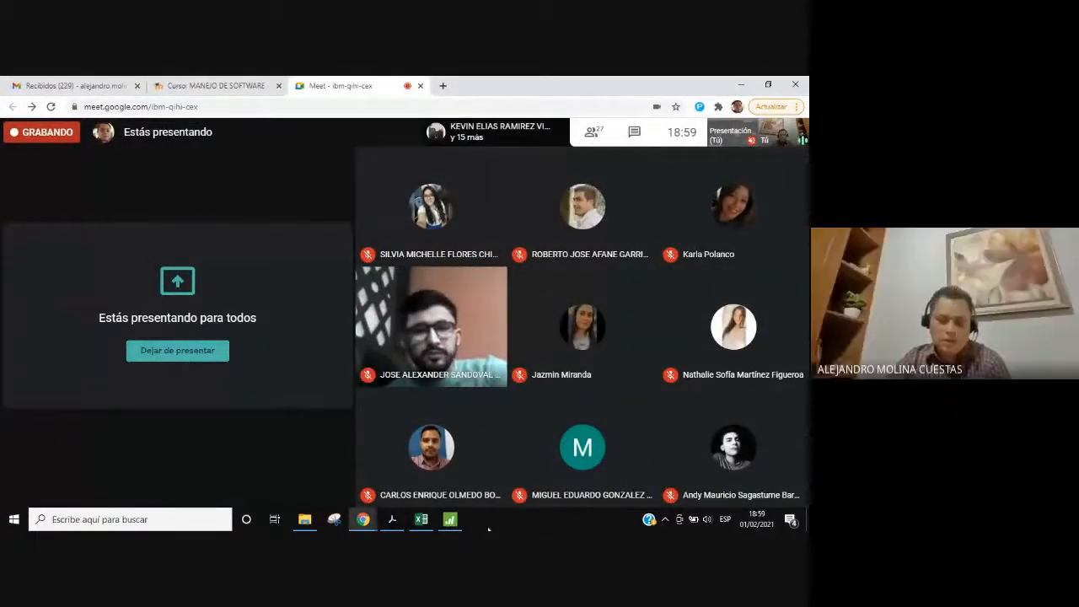
{"action": "mouse_move", "coordinate": [453, 523]}
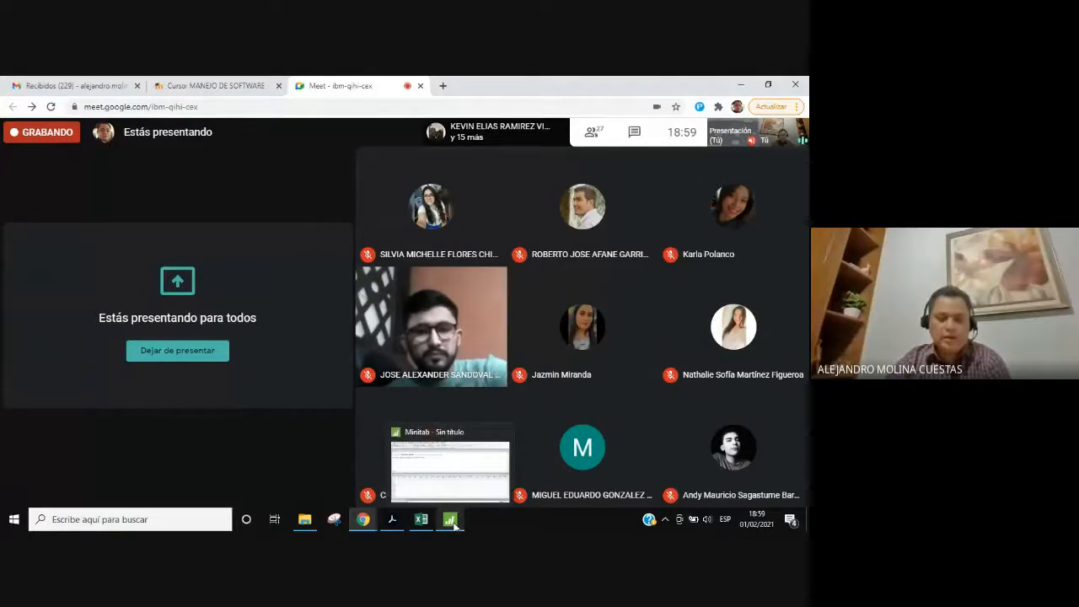
{"action": "left_click", "coordinate": [453, 520]}
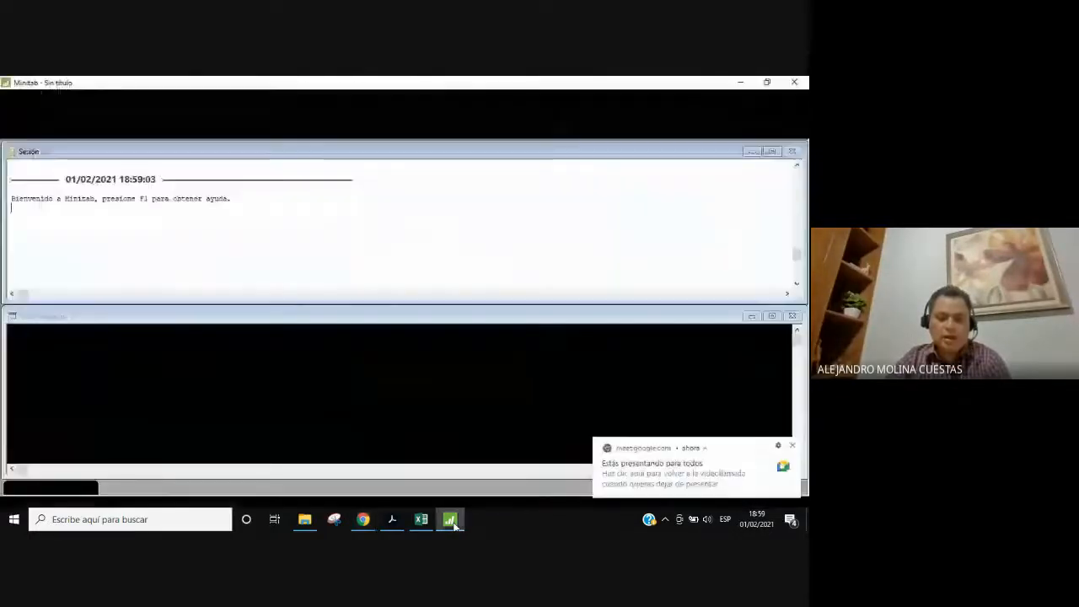
{"action": "left_click", "coordinate": [792, 447]}
{"action": "left_click", "coordinate": [429, 526]}
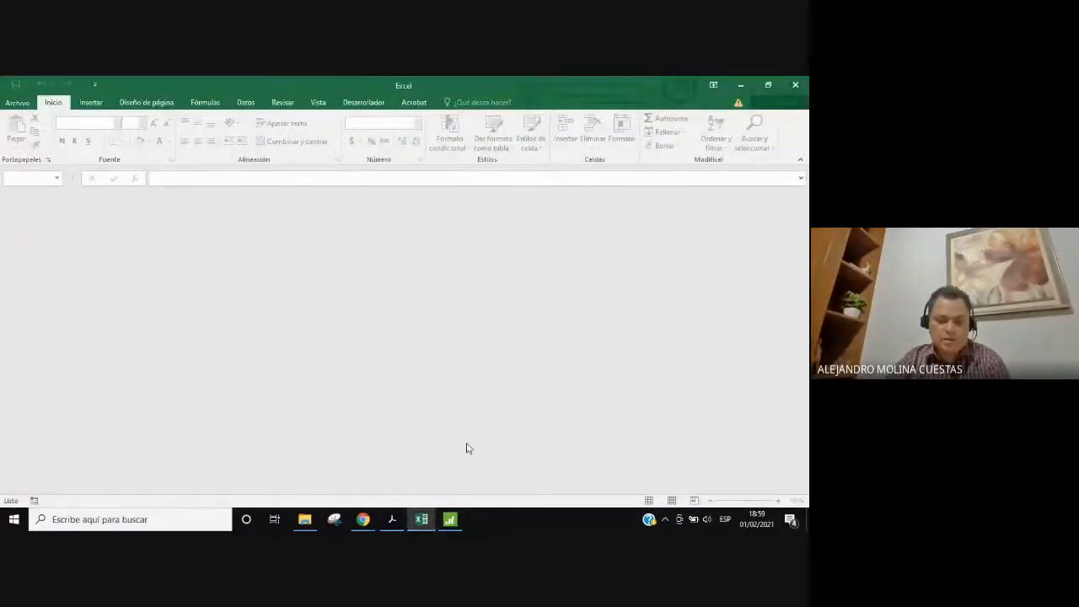
{"action": "left_click", "coordinate": [456, 523]}
{"action": "left_click", "coordinate": [420, 521]}
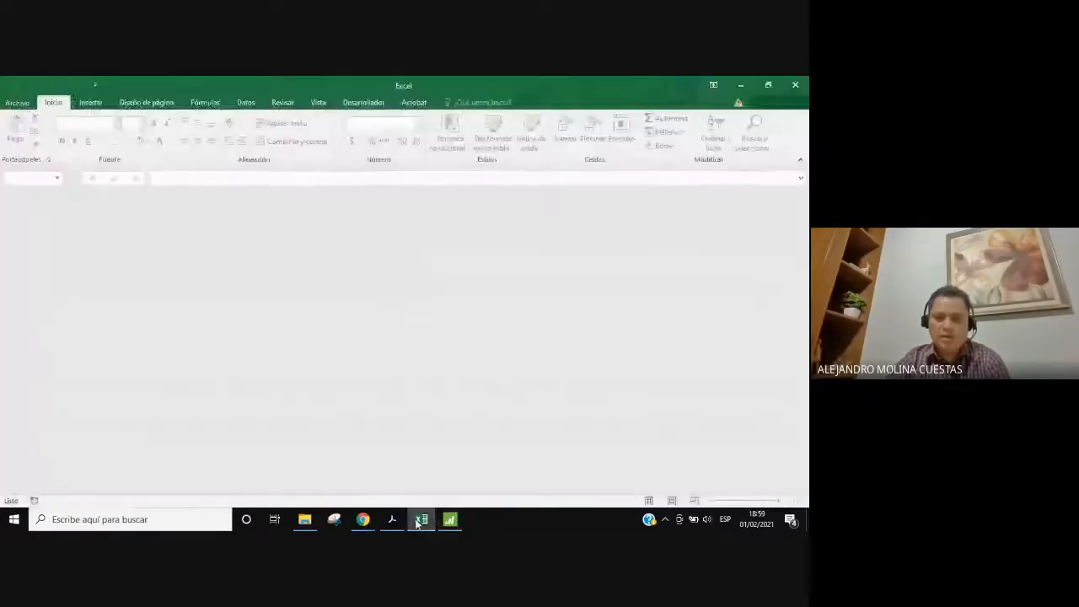
{"action": "left_click", "coordinate": [740, 85]}
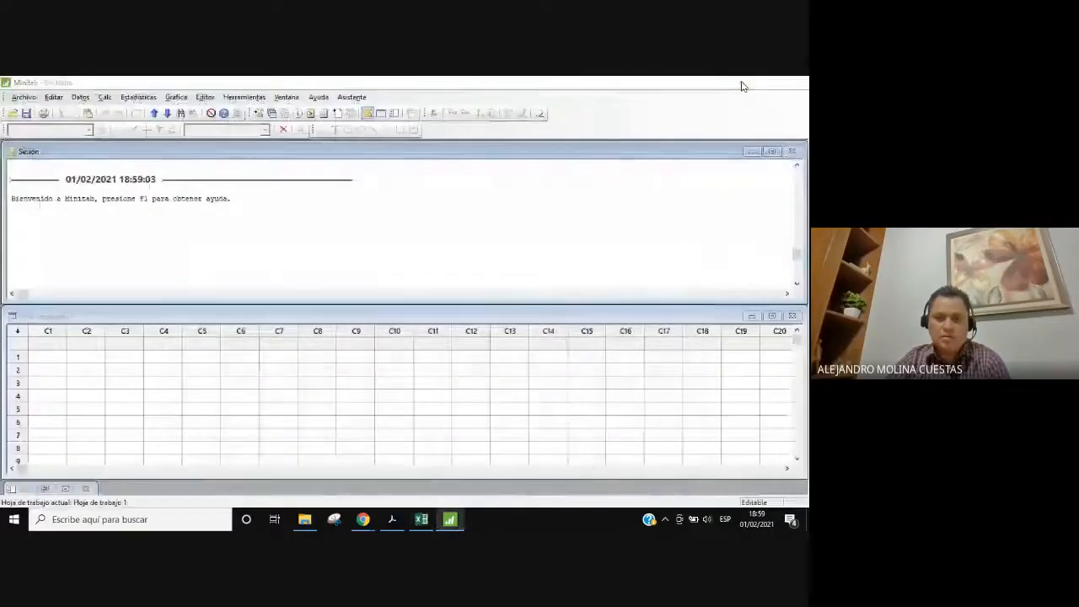
{"action": "left_click", "coordinate": [742, 86]}
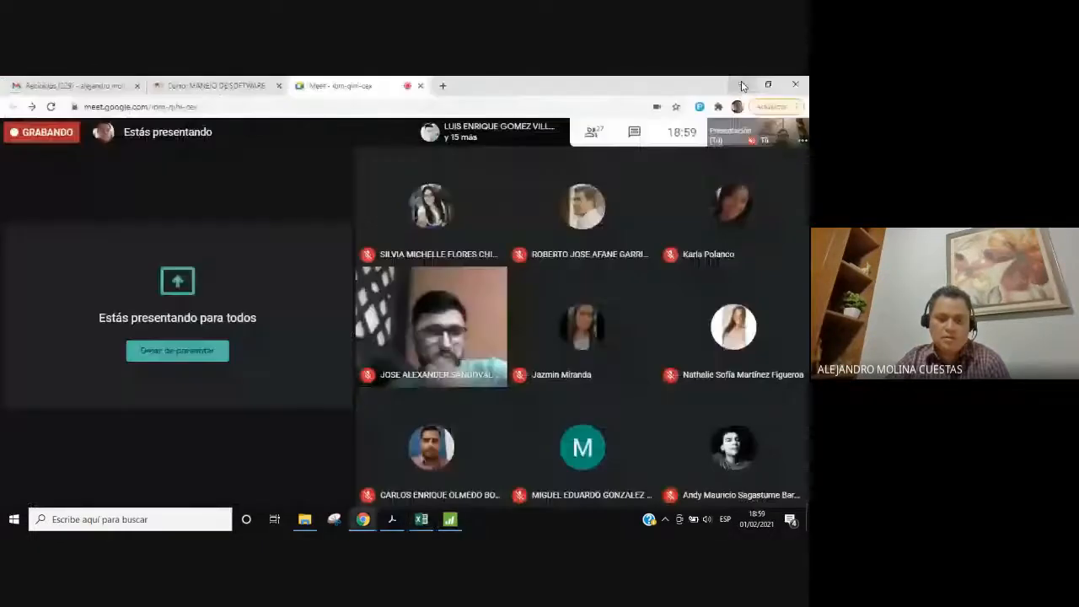
{"action": "left_click", "coordinate": [742, 85]}
Check the Excel window and try again to open Datos.xlsx from the Minitab folder
{"action": "left_click", "coordinate": [421, 520]}
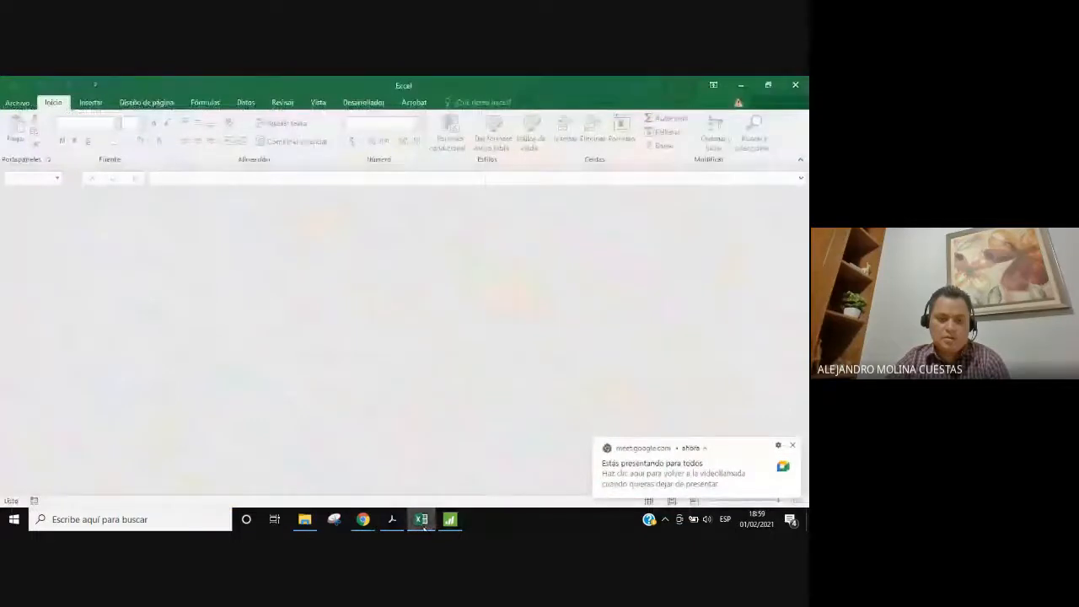
{"action": "left_click", "coordinate": [305, 520]}
{"action": "double_click", "coordinate": [128, 167]}
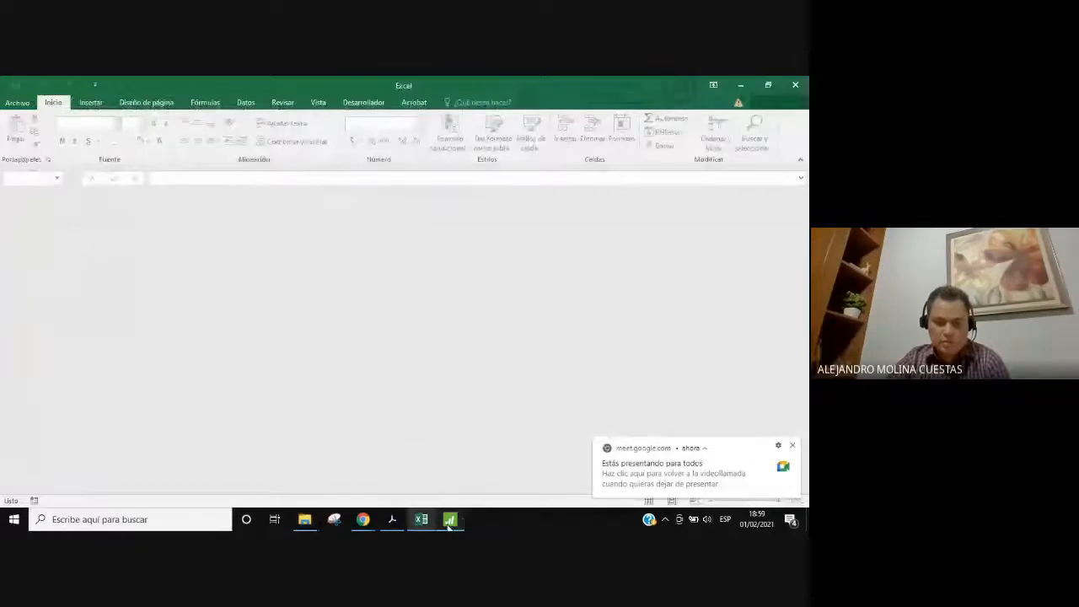
Switch to Minitab and point out the first row of columns C1 to C7 in the empty worksheet
{"action": "left_click", "coordinate": [450, 519]}
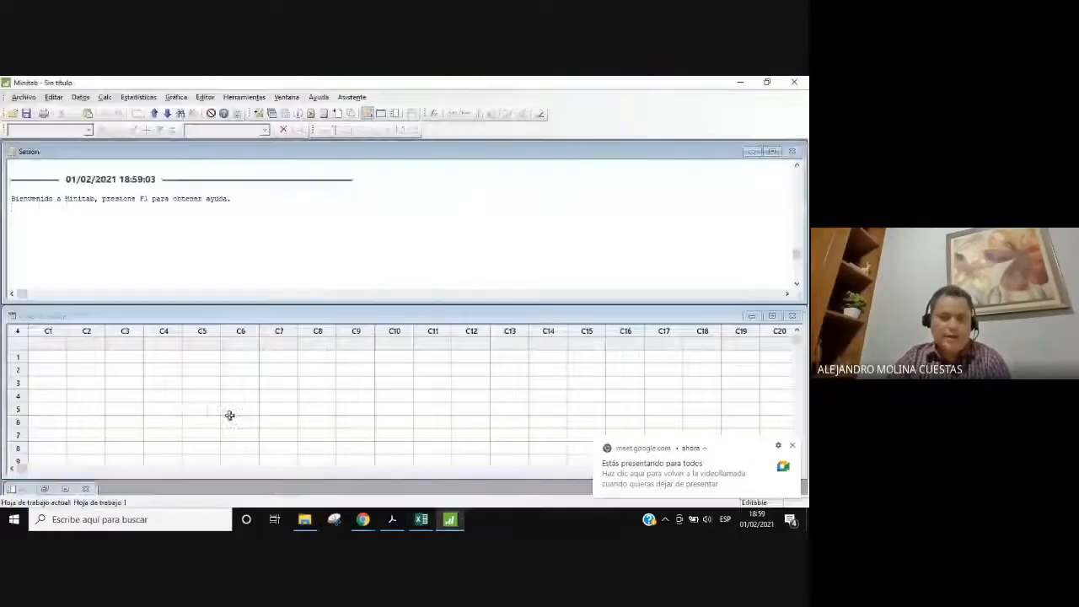
{"action": "left_click", "coordinate": [192, 408]}
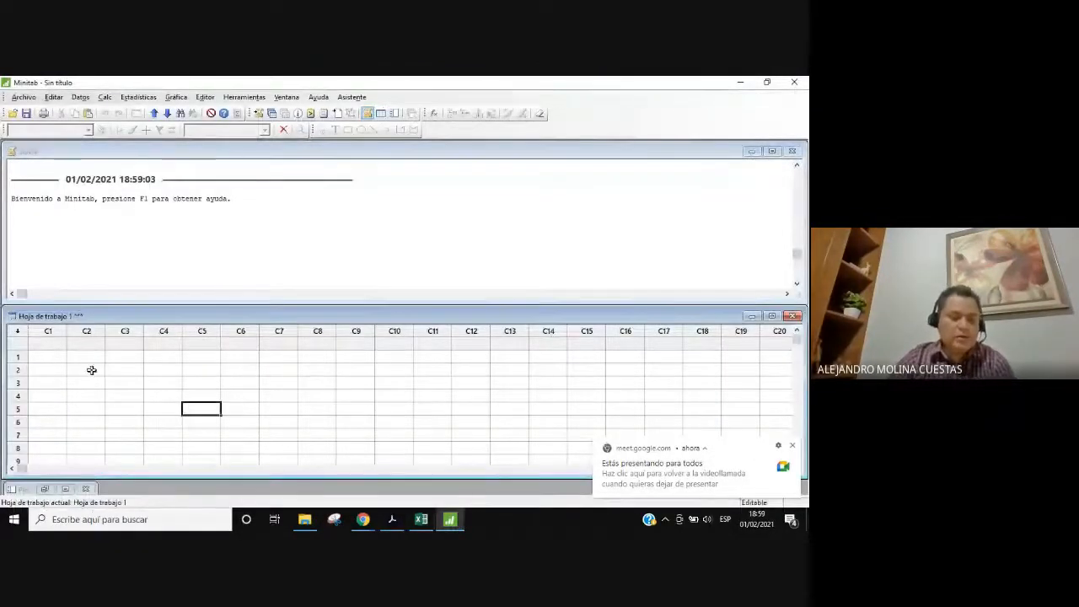
{"action": "left_click_drag", "start_coordinate": [51, 357], "coordinate": [279, 356]}
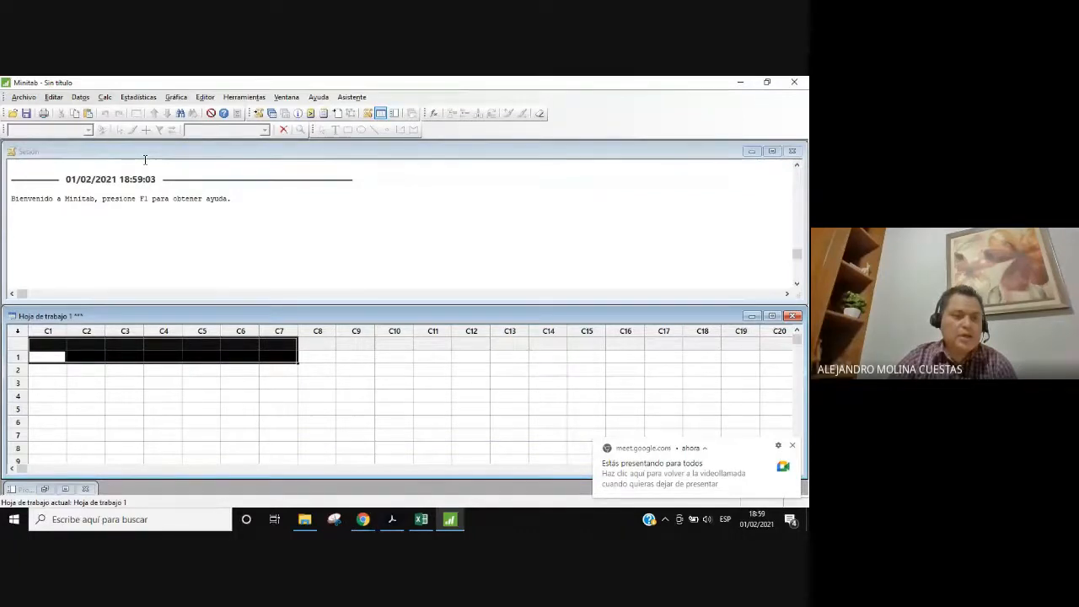
{"action": "left_click", "coordinate": [125, 370]}
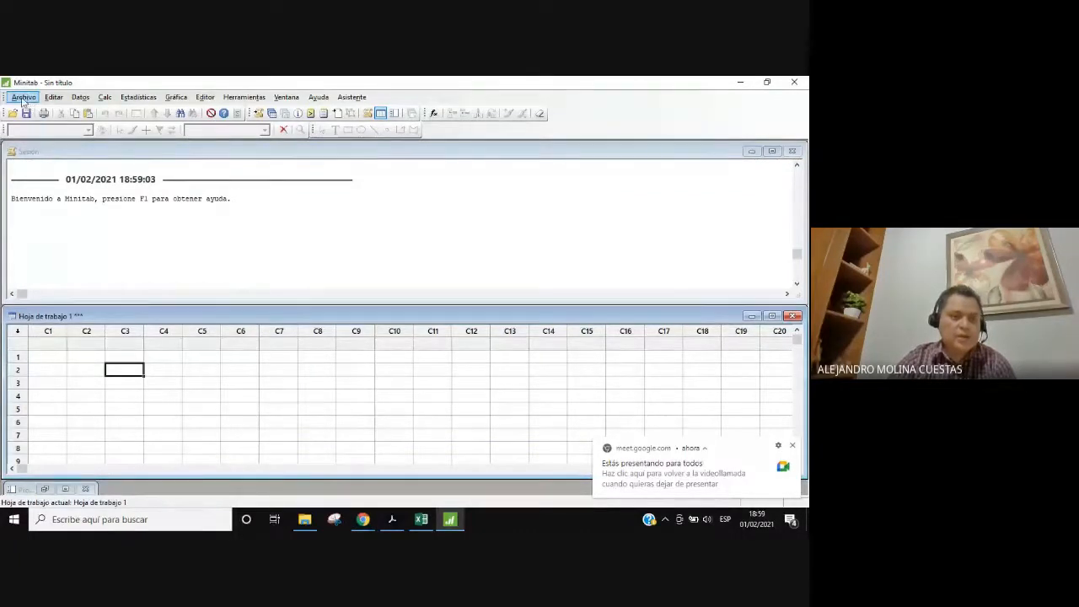
Start opening a worksheet, go to the Datos de muestra sample data folder and check its folder path
{"action": "left_click", "coordinate": [23, 98]}
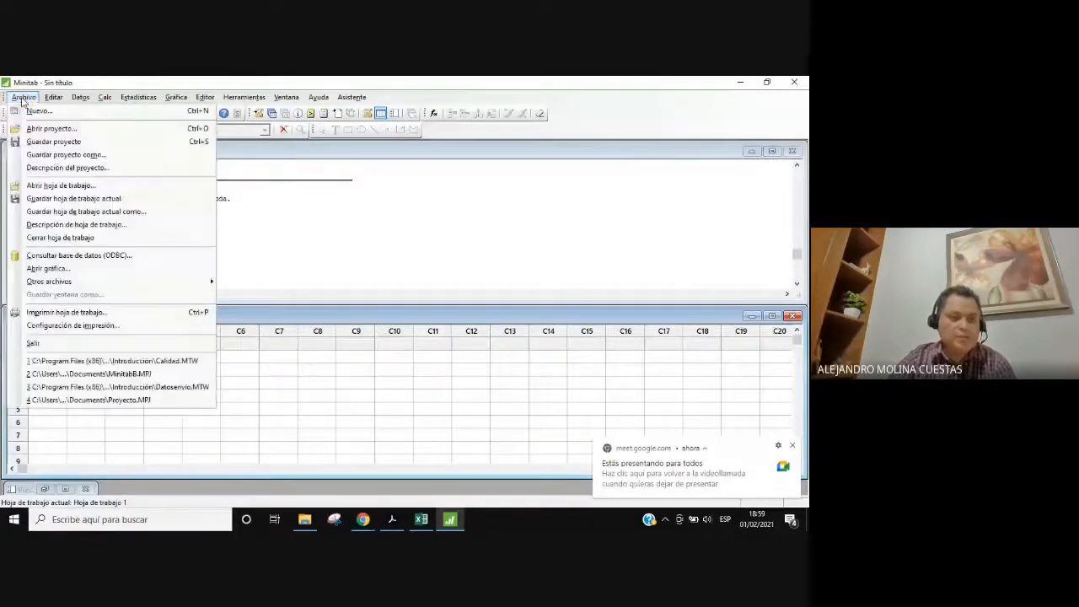
{"action": "left_click", "coordinate": [47, 186]}
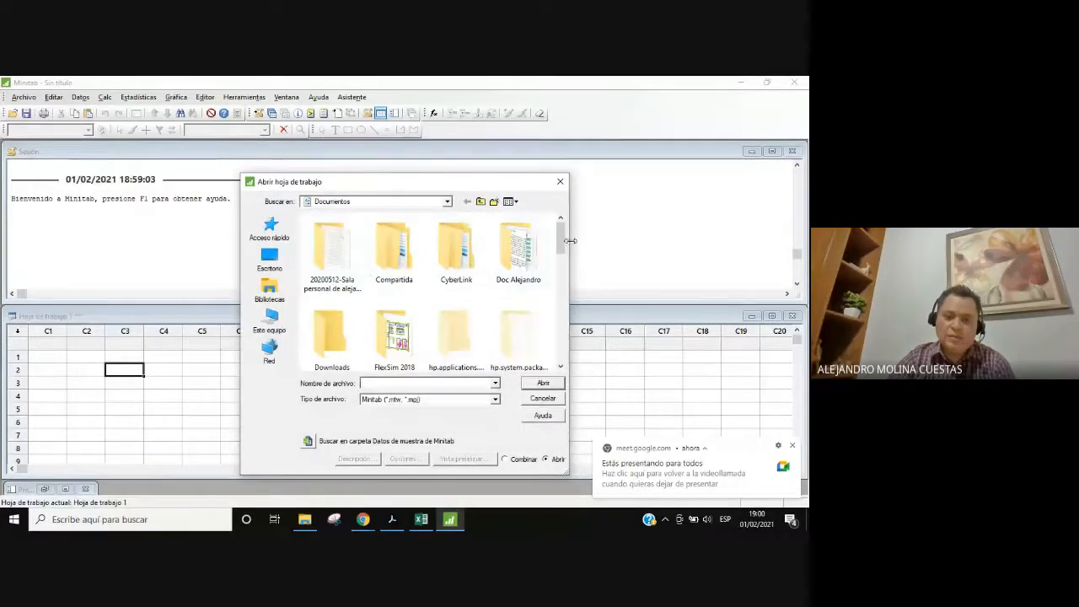
{"action": "left_click_drag", "start_coordinate": [570, 241], "coordinate": [562, 354]}
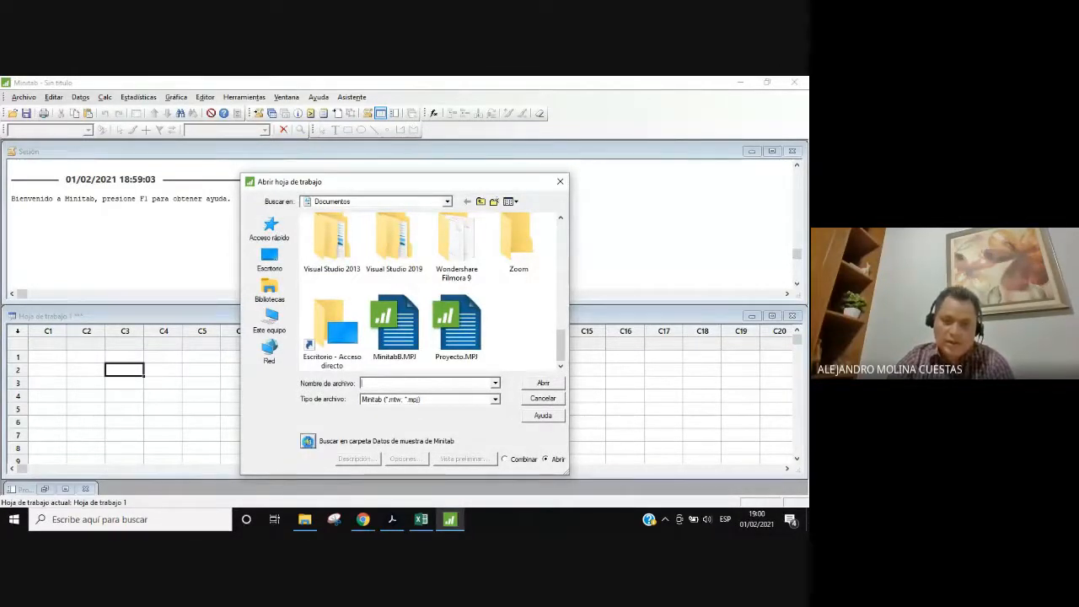
{"action": "left_click", "coordinate": [307, 441]}
{"action": "left_click", "coordinate": [447, 202]}
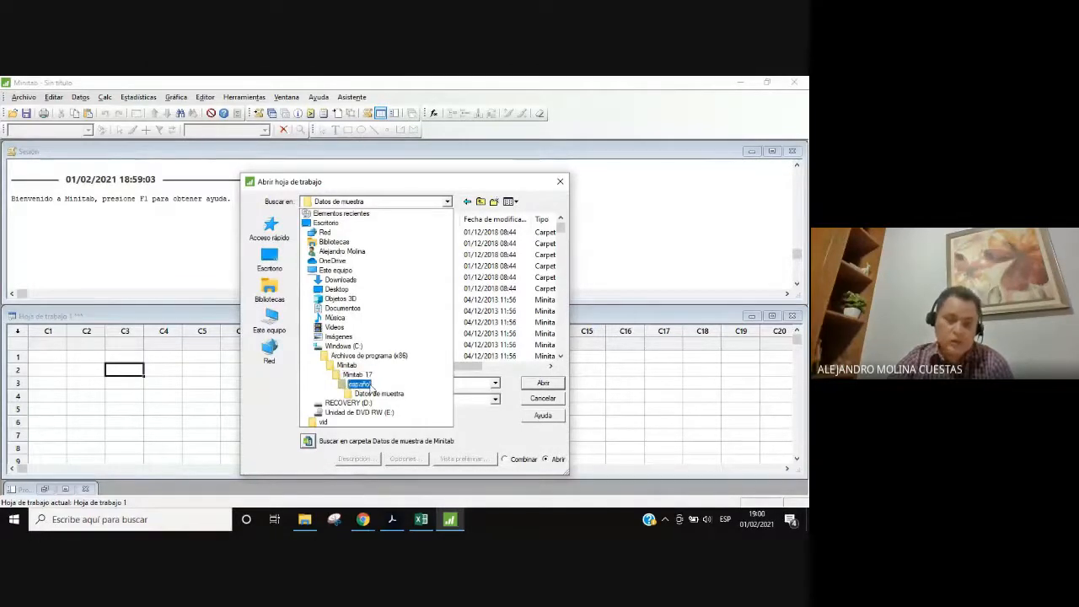
{"action": "left_click", "coordinate": [496, 431]}
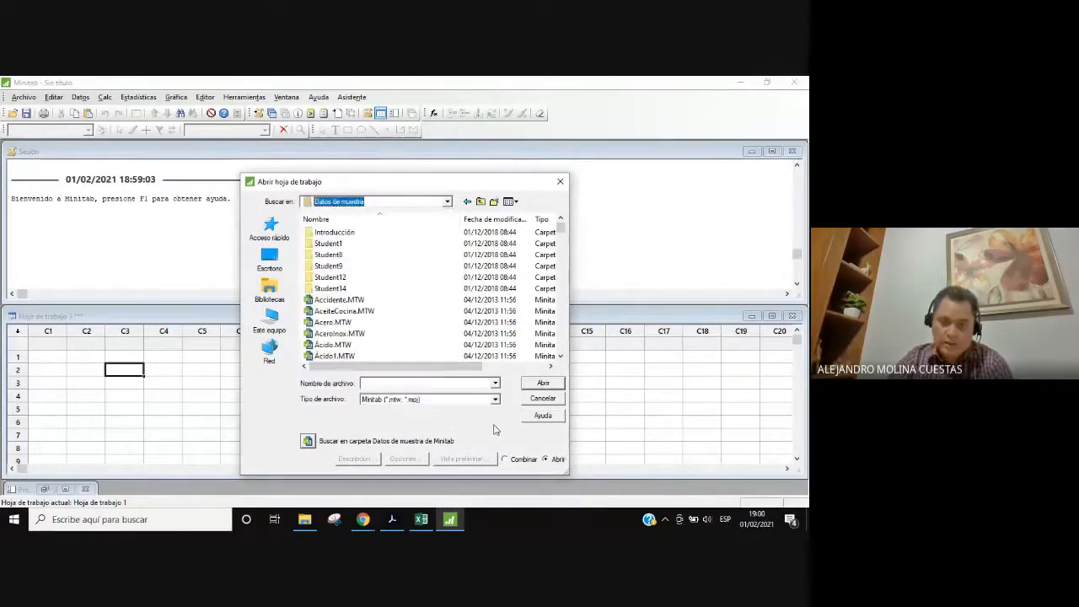
Look through the sample worksheets, show the contents of the Introducción folder and cancel without opening a file
{"action": "scroll", "coordinate": [344, 314], "scroll_direction": "down", "scroll_amount": 8}
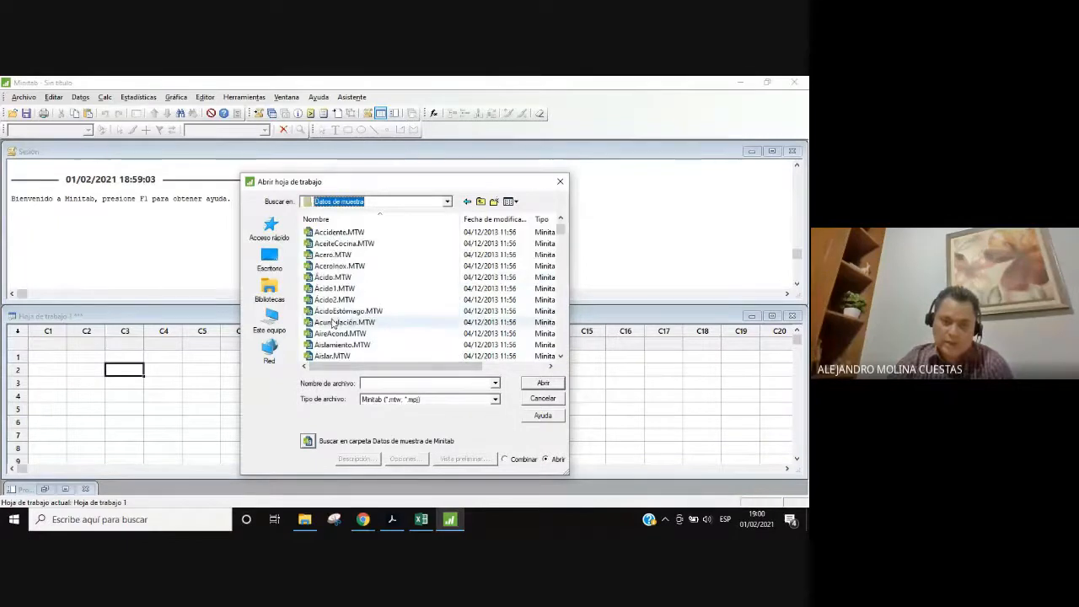
{"action": "scroll", "coordinate": [323, 295], "scroll_direction": "down", "scroll_amount": 5}
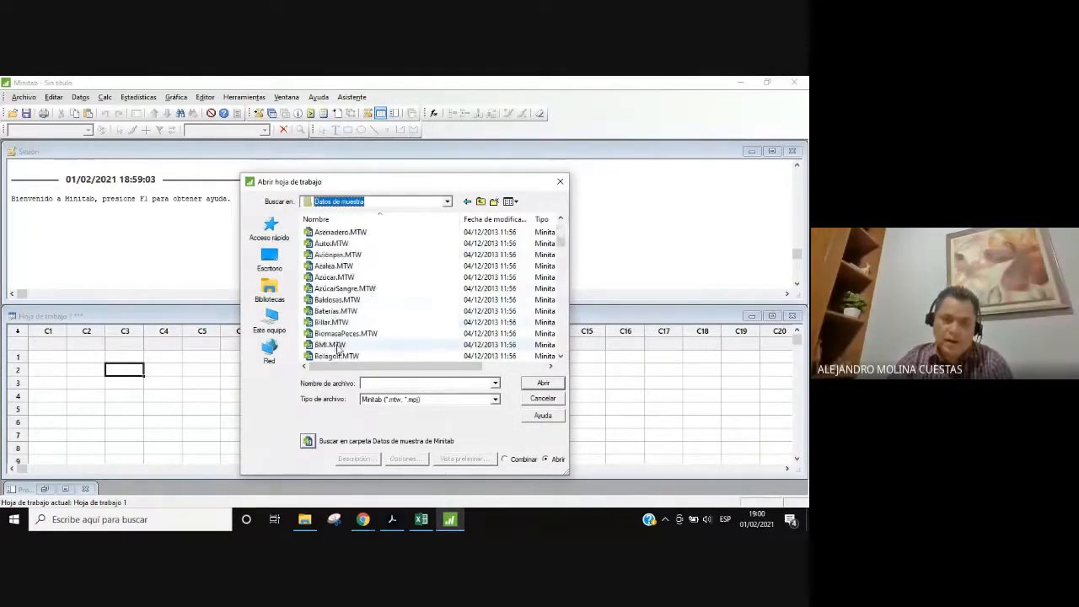
{"action": "scroll", "coordinate": [337, 349], "scroll_direction": "up", "scroll_amount": 12}
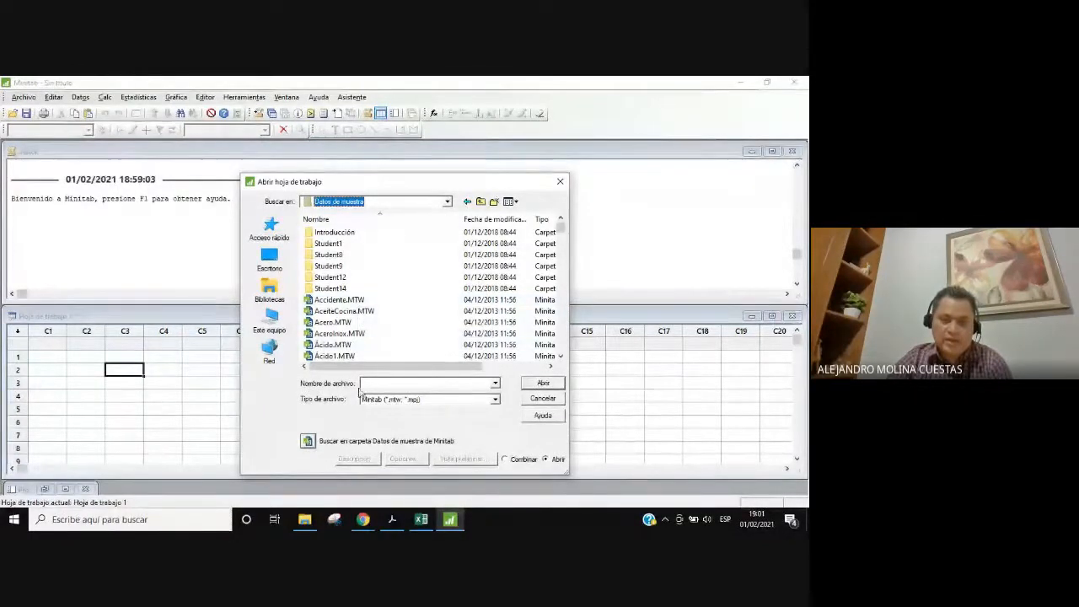
{"action": "left_click", "coordinate": [448, 202]}
{"action": "left_click", "coordinate": [448, 202]}
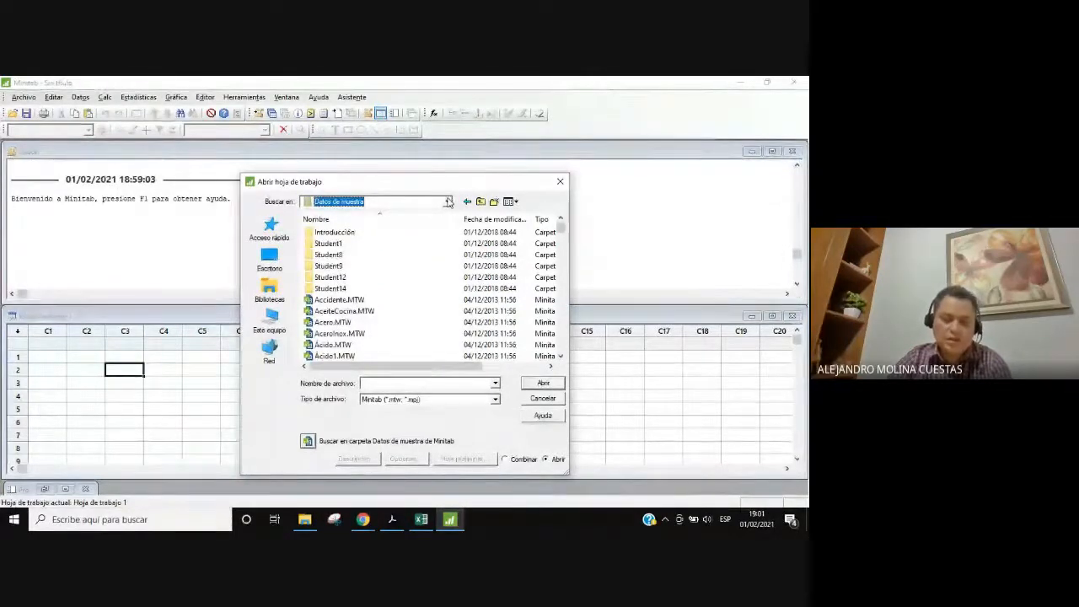
{"action": "double_click", "coordinate": [334, 232]}
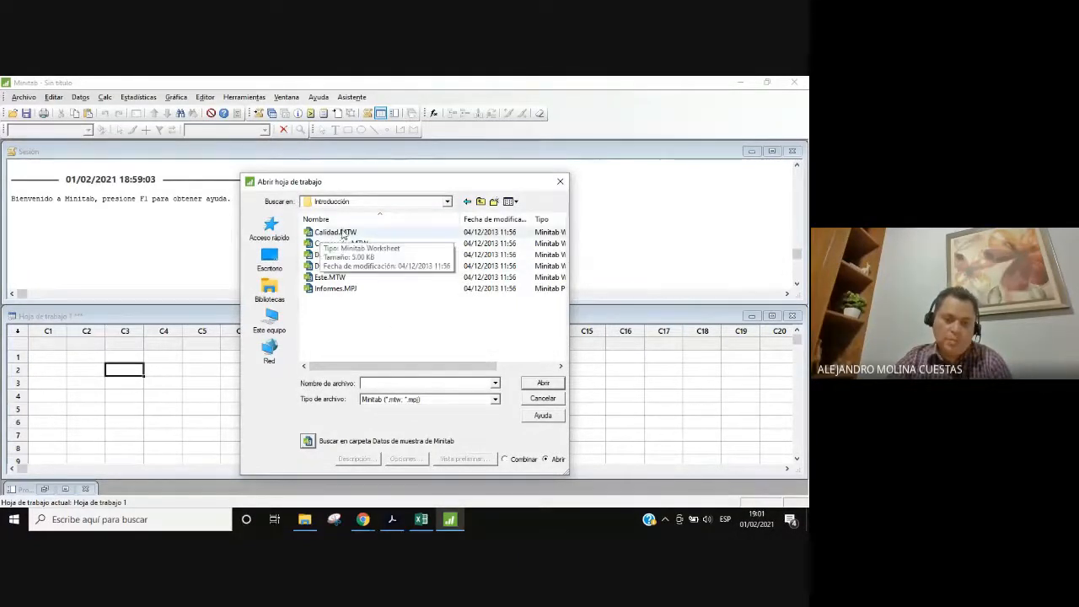
{"action": "left_click", "coordinate": [543, 400]}
Switch to Datos.xlsx in Excel and review the rows of the Fecha and Días columns
{"action": "left_click", "coordinate": [422, 519]}
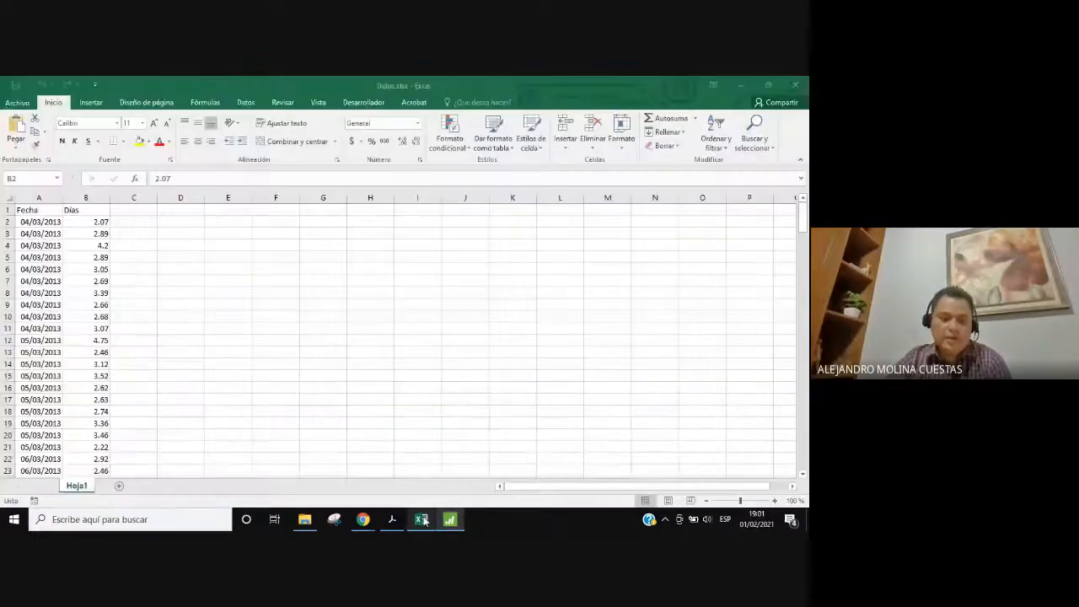
{"action": "scroll", "coordinate": [59, 356], "scroll_direction": "down", "scroll_amount": 8}
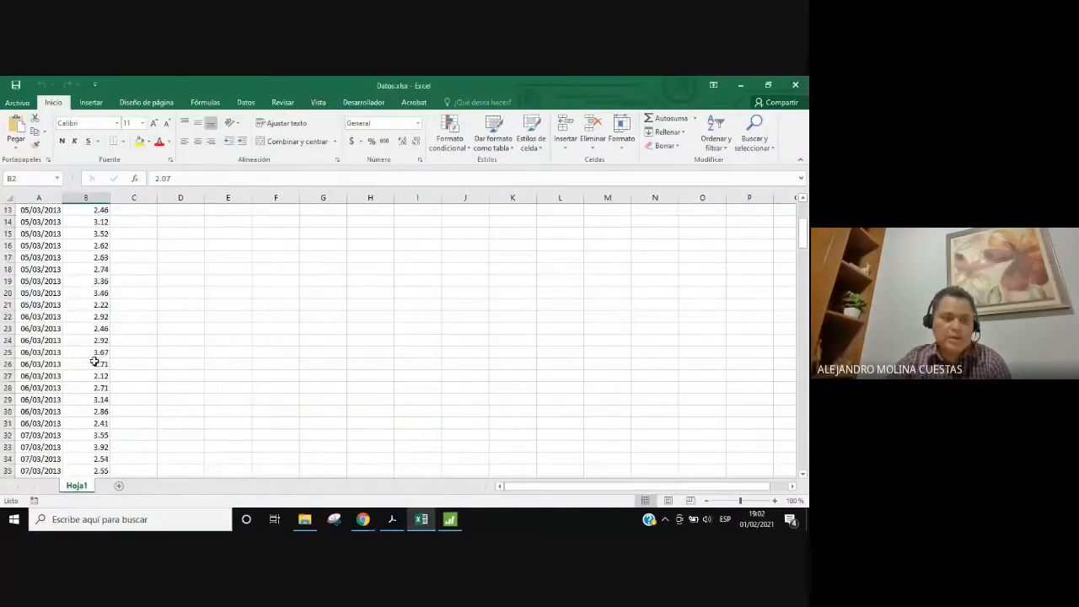
{"action": "left_click_drag", "start_coordinate": [803, 250], "coordinate": [802, 206]}
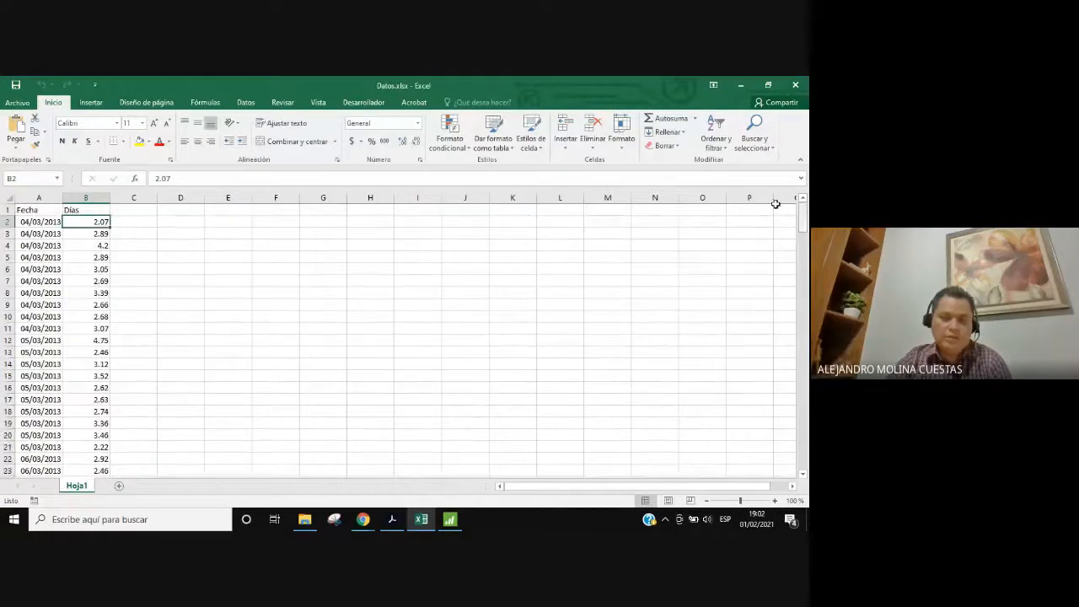
{"action": "left_click", "coordinate": [241, 258]}
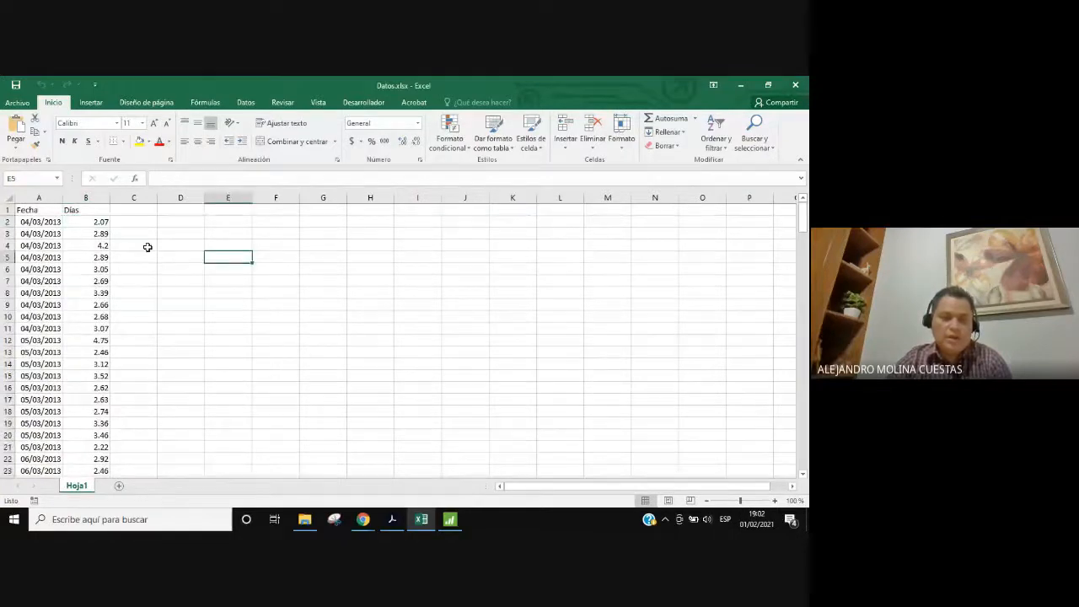
Switch to Minitab and point out the first-row cells of columns C1 and C2 in the empty worksheet
{"action": "left_click", "coordinate": [452, 520]}
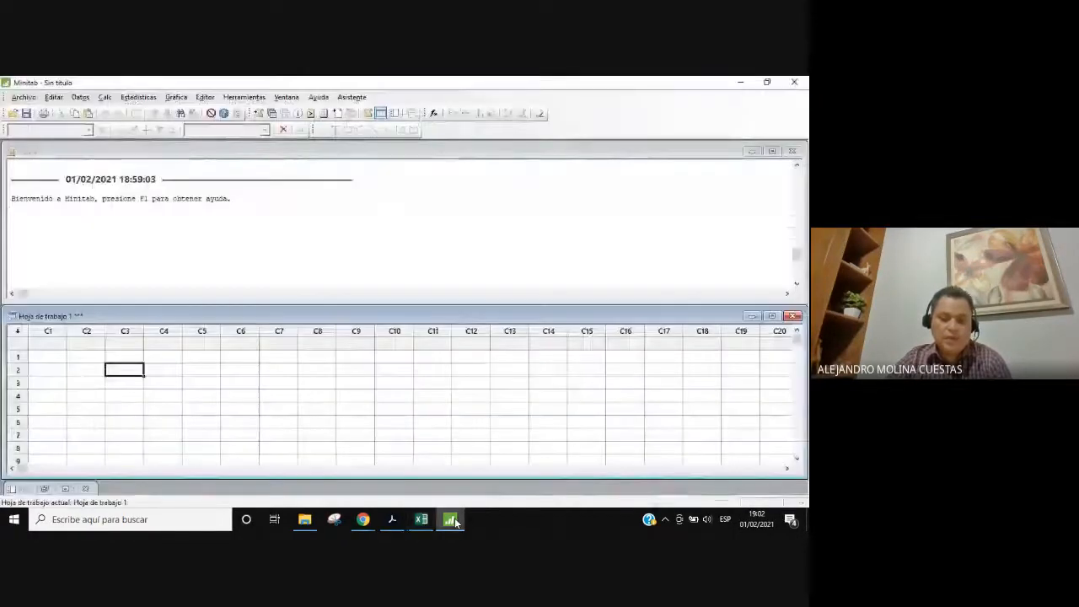
{"action": "left_click", "coordinate": [43, 359]}
{"action": "left_click", "coordinate": [73, 357]}
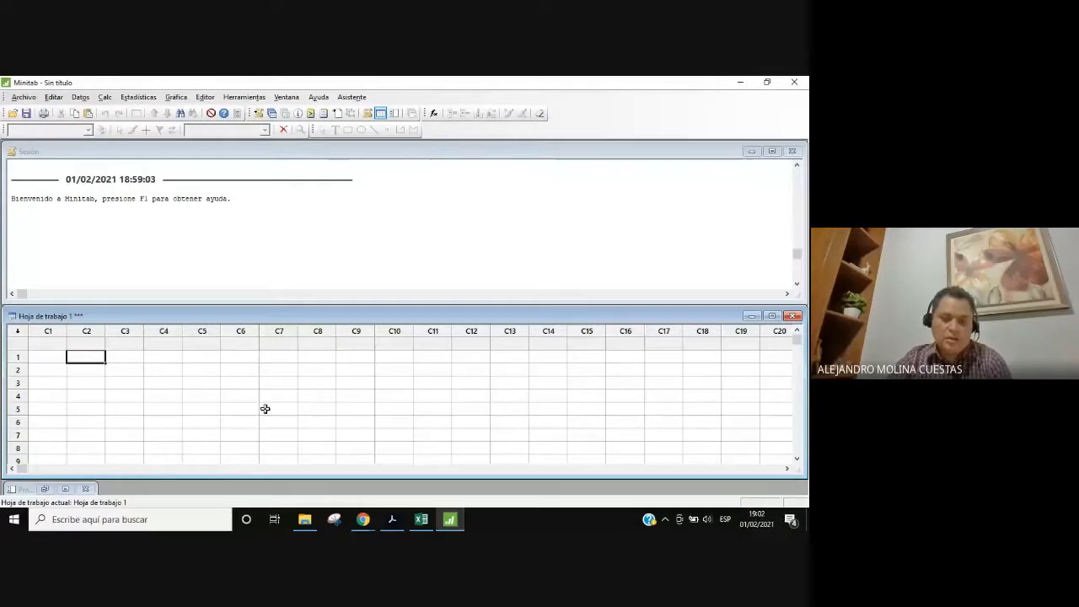
Return to Datos.xlsx in Excel and highlight the Fecha and Días entries in A2:B21
{"action": "left_click", "coordinate": [452, 520]}
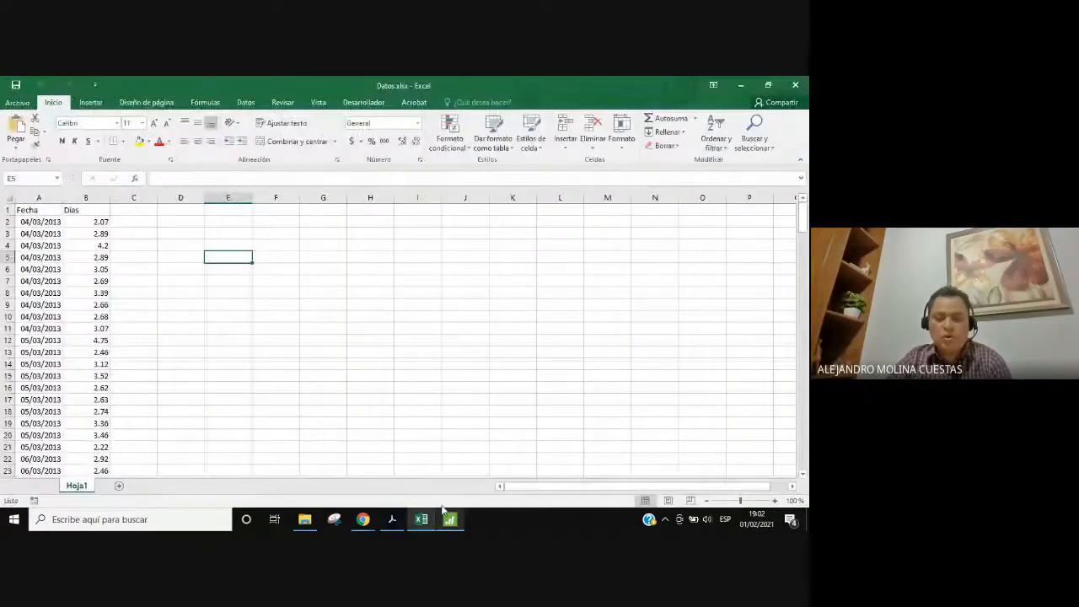
{"action": "left_click_drag", "start_coordinate": [48, 222], "coordinate": [85, 447]}
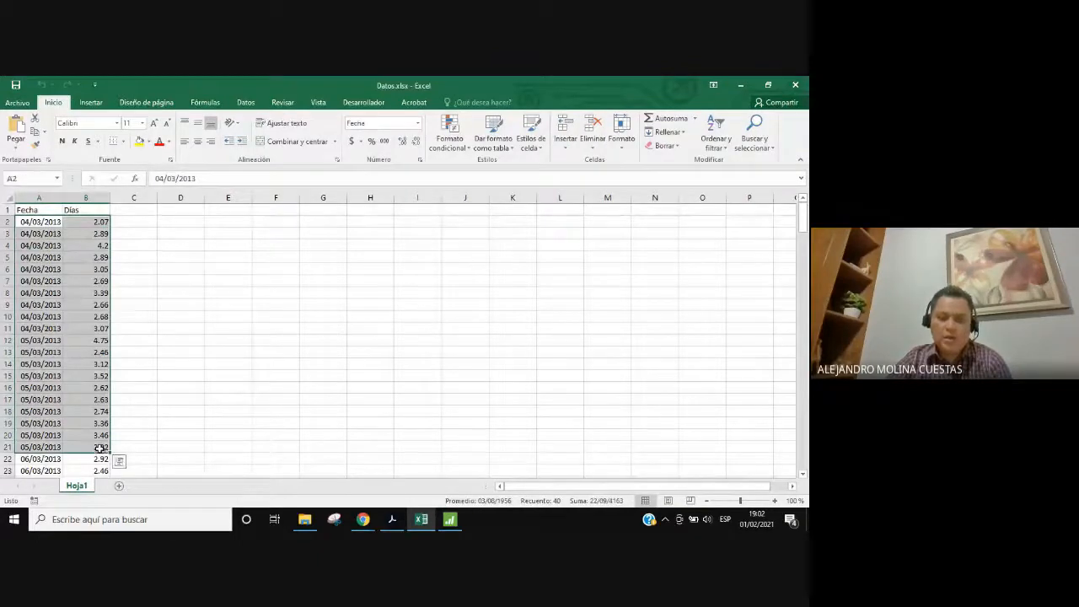
{"action": "left_click", "coordinate": [344, 303]}
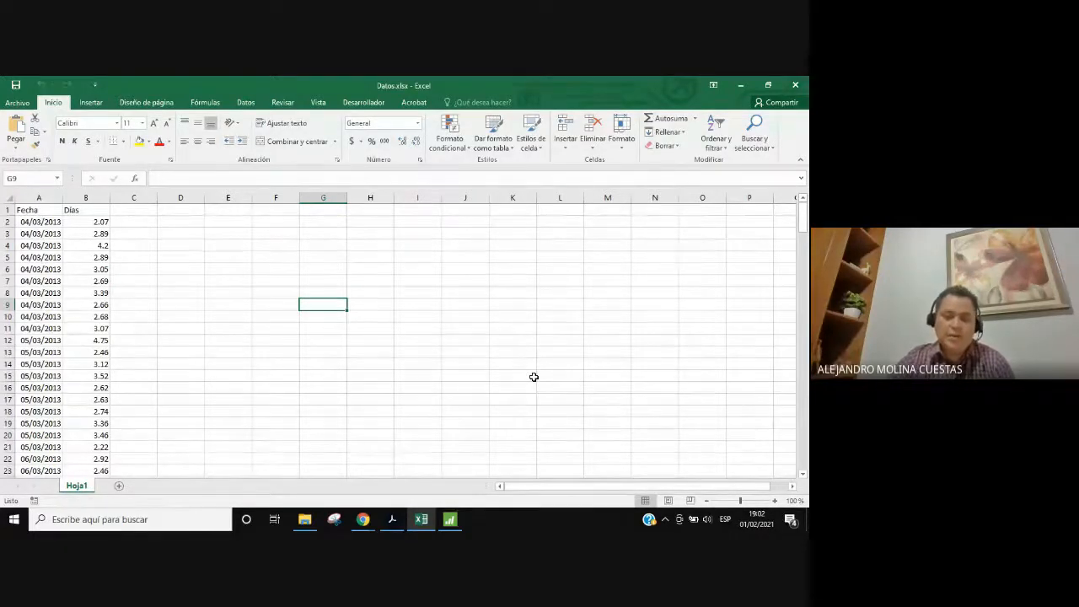
Point out the empty cells C2:I2 beside the data and check the lower rows of the Fecha and Días columns
{"action": "left_click", "coordinate": [143, 233]}
{"action": "left_click", "coordinate": [190, 221]}
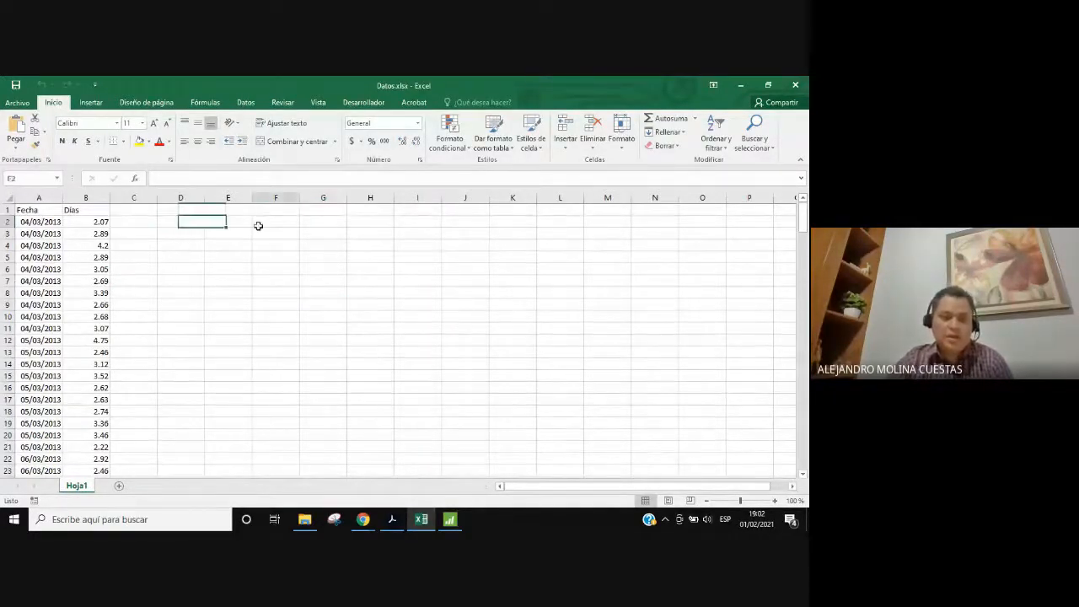
{"action": "left_click", "coordinate": [288, 222]}
{"action": "left_click_drag", "start_coordinate": [127, 221], "coordinate": [402, 220]}
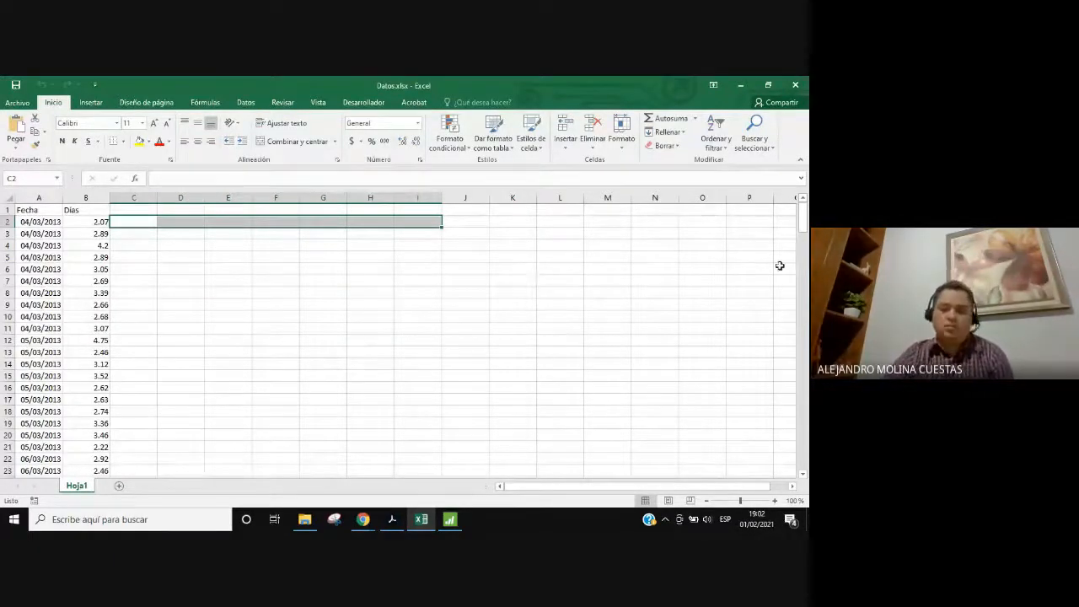
{"action": "left_click_drag", "start_coordinate": [804, 221], "coordinate": [804, 339]}
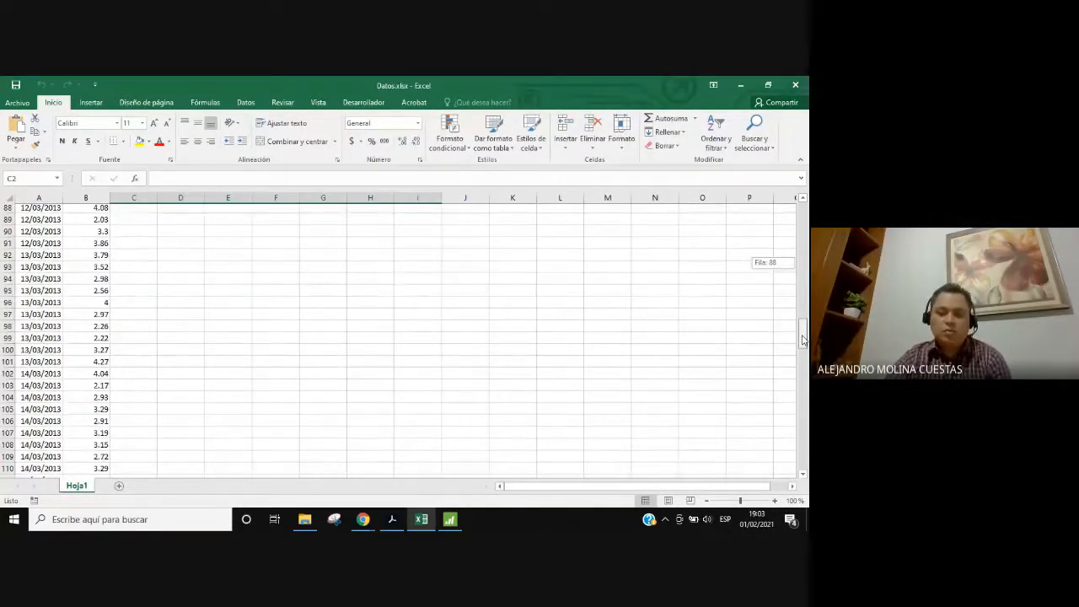
{"action": "left_click_drag", "start_coordinate": [804, 340], "coordinate": [804, 221]}
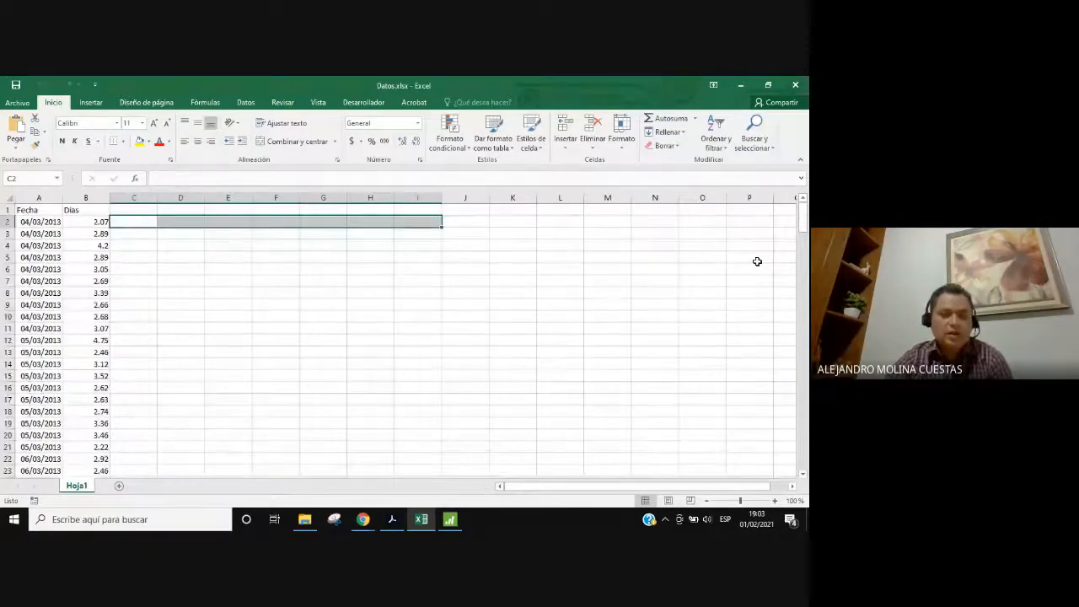
{"action": "left_click", "coordinate": [238, 253]}
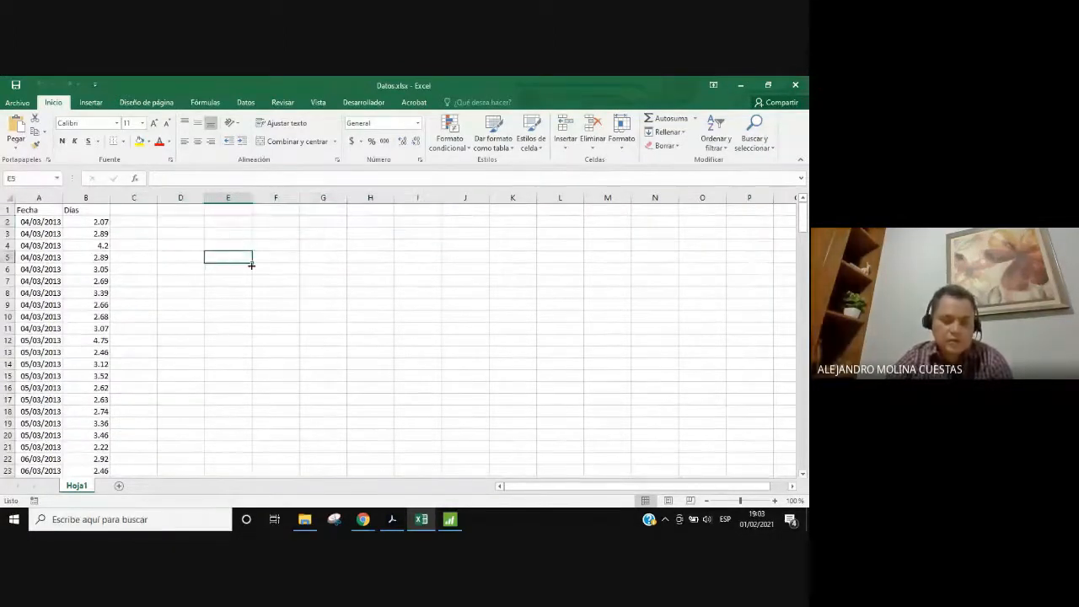
{"action": "scroll", "coordinate": [651, 367], "scroll_direction": "down", "scroll_amount": 5}
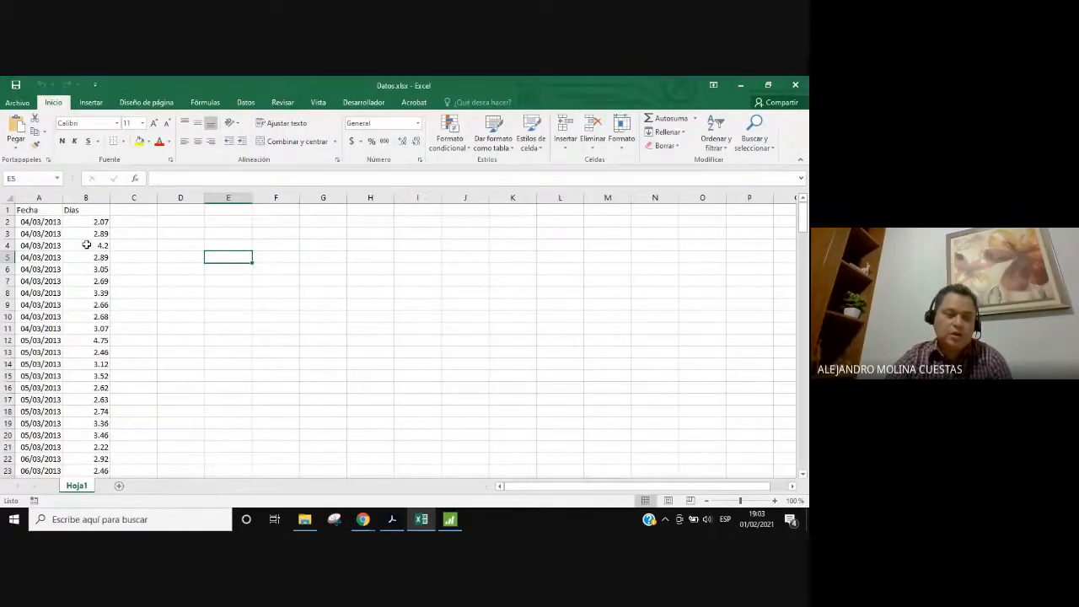
Highlight the data in A2:B22 and compare the Excel sheet with the empty Minitab worksheet
{"action": "left_click_drag", "start_coordinate": [38, 221], "coordinate": [102, 461]}
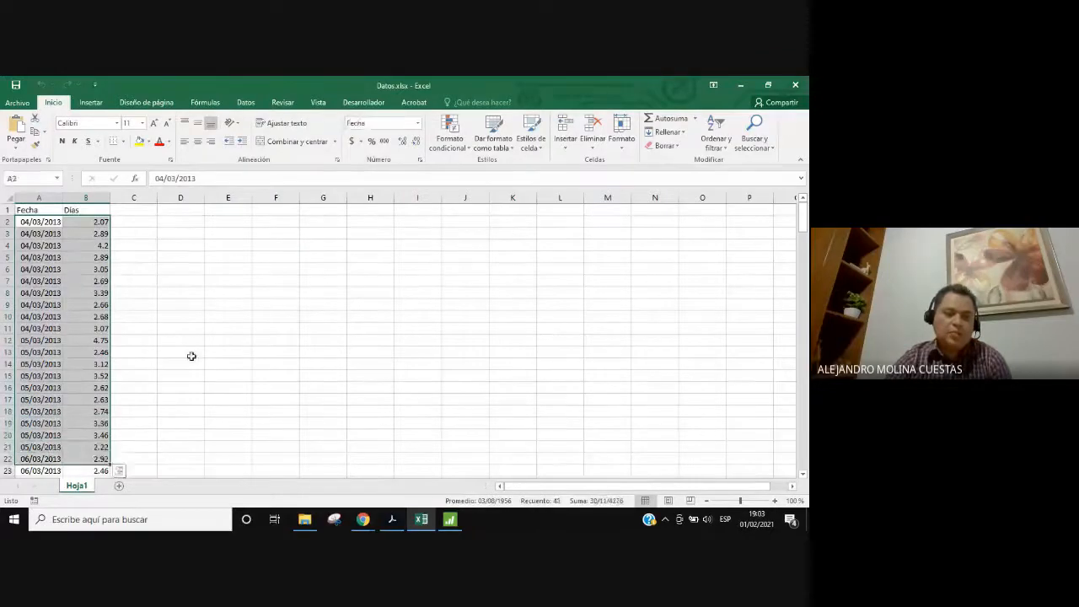
{"action": "left_click", "coordinate": [93, 305]}
{"action": "left_click", "coordinate": [450, 519]}
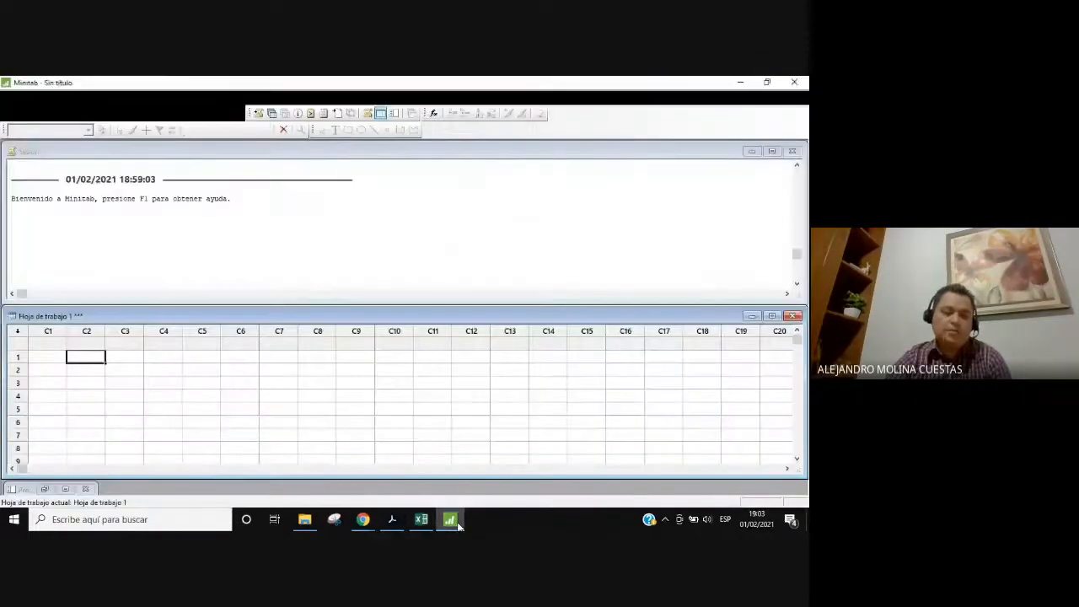
{"action": "left_click", "coordinate": [449, 519]}
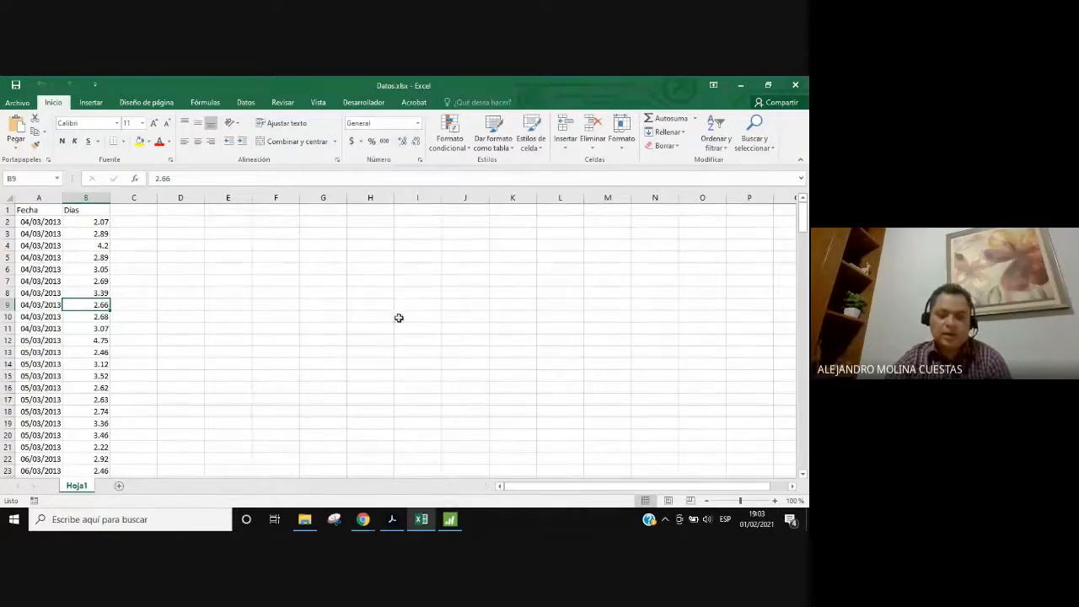
{"action": "left_click", "coordinate": [455, 524]}
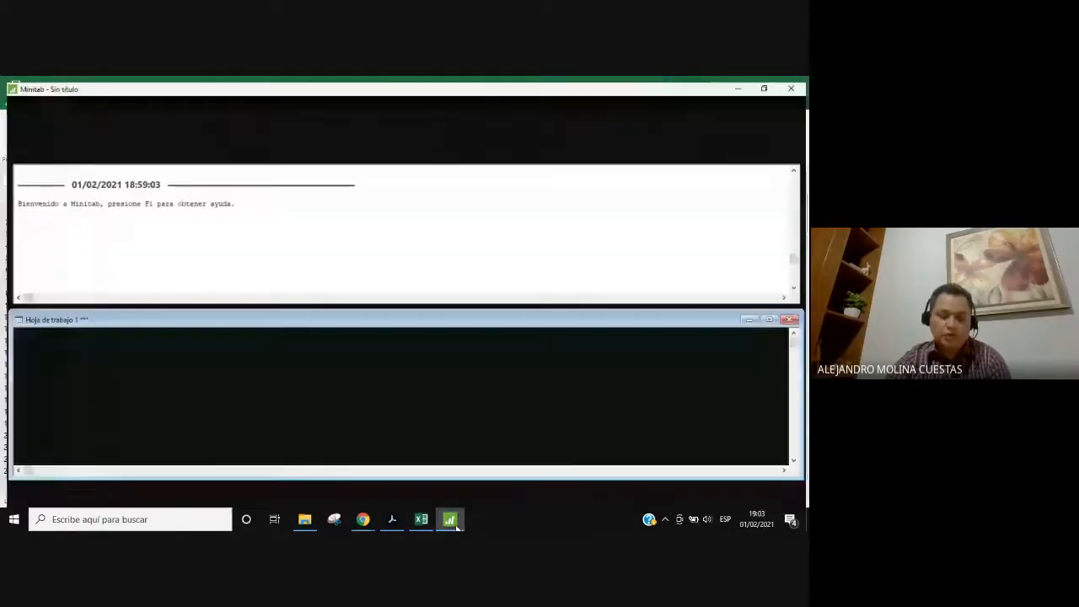
Check the Google Meet call in Chrome, return to Minitab and dismiss the screen-sharing notification
{"action": "left_click", "coordinate": [17, 98]}
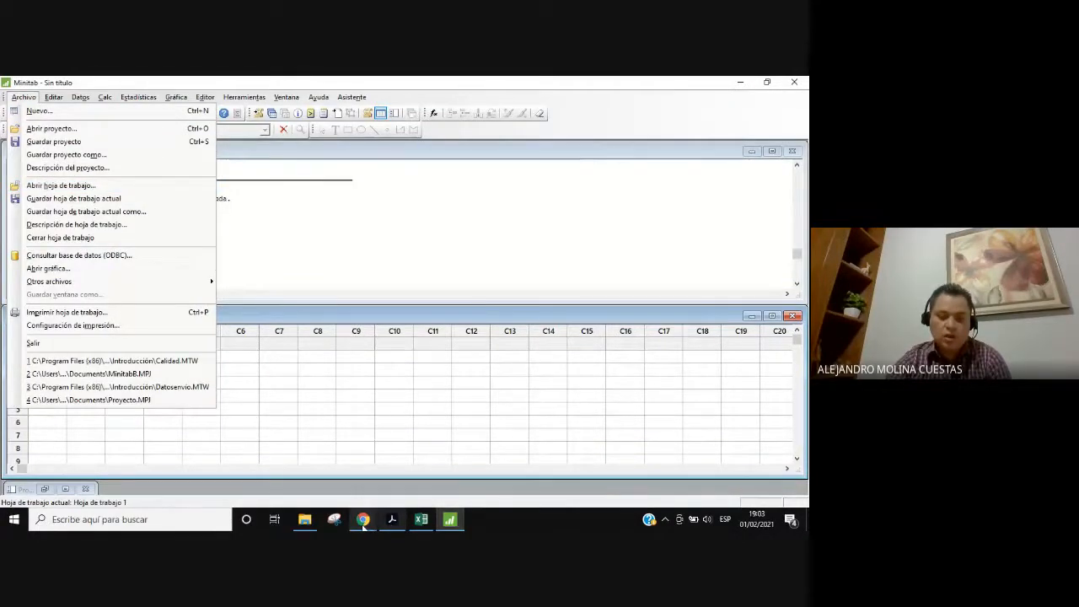
{"action": "left_click", "coordinate": [364, 520]}
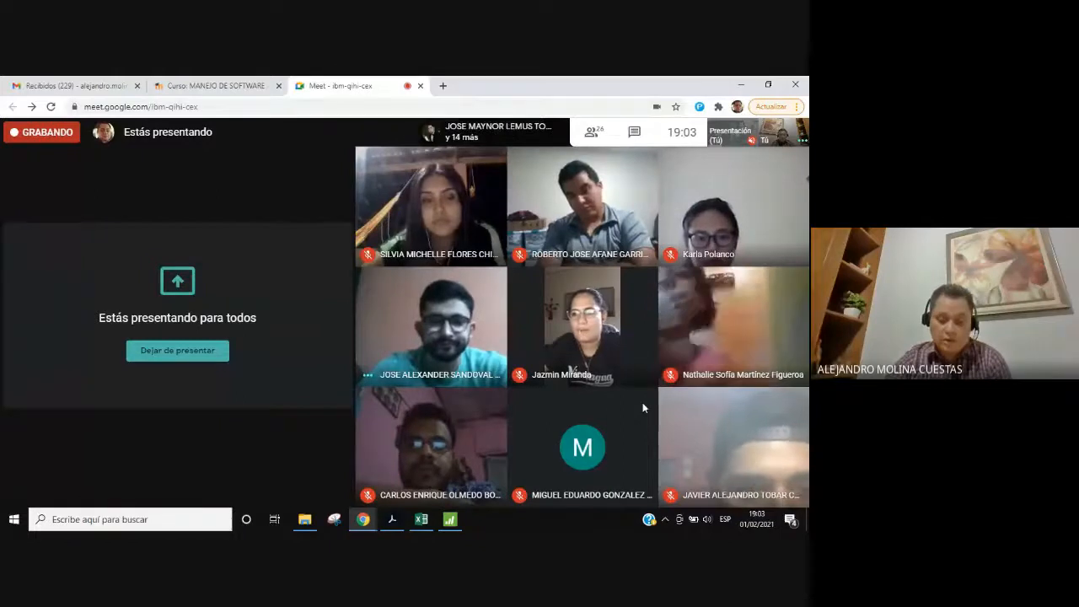
{"action": "left_click", "coordinate": [450, 519]}
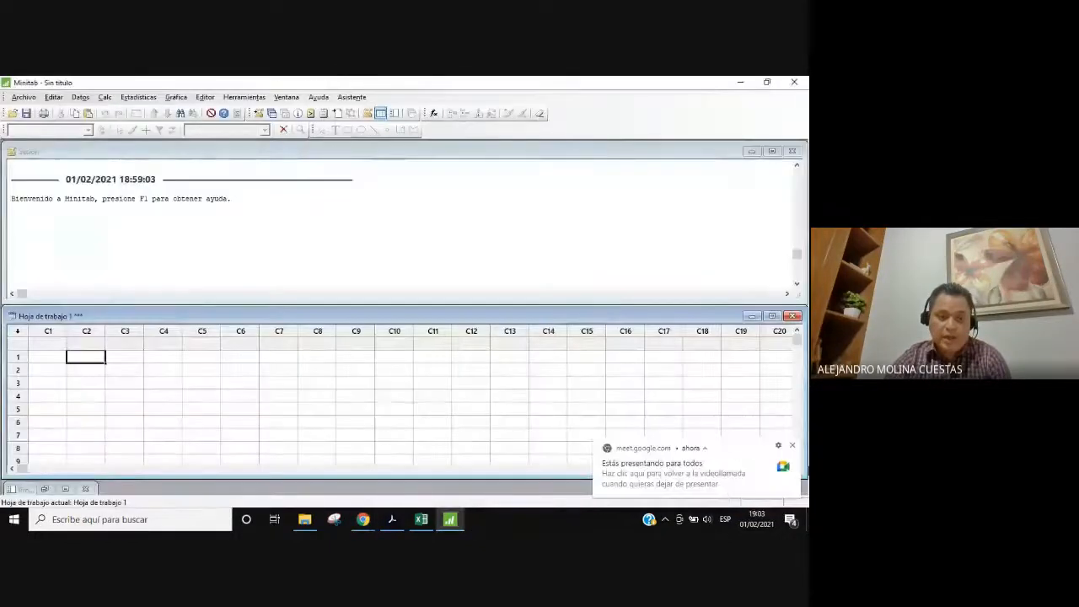
{"action": "left_click", "coordinate": [792, 447]}
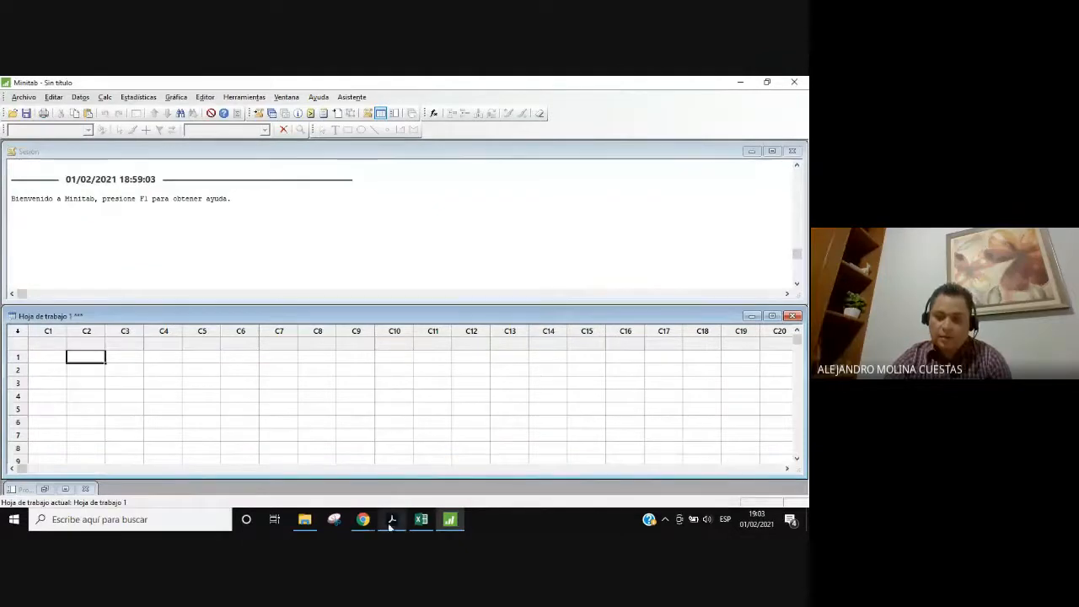
Start opening a worksheet in Minitab and browse through the 2021, Manejo and Minitab folders to the Ejemplos folder
{"action": "left_click", "coordinate": [422, 520]}
{"action": "left_click", "coordinate": [421, 519]}
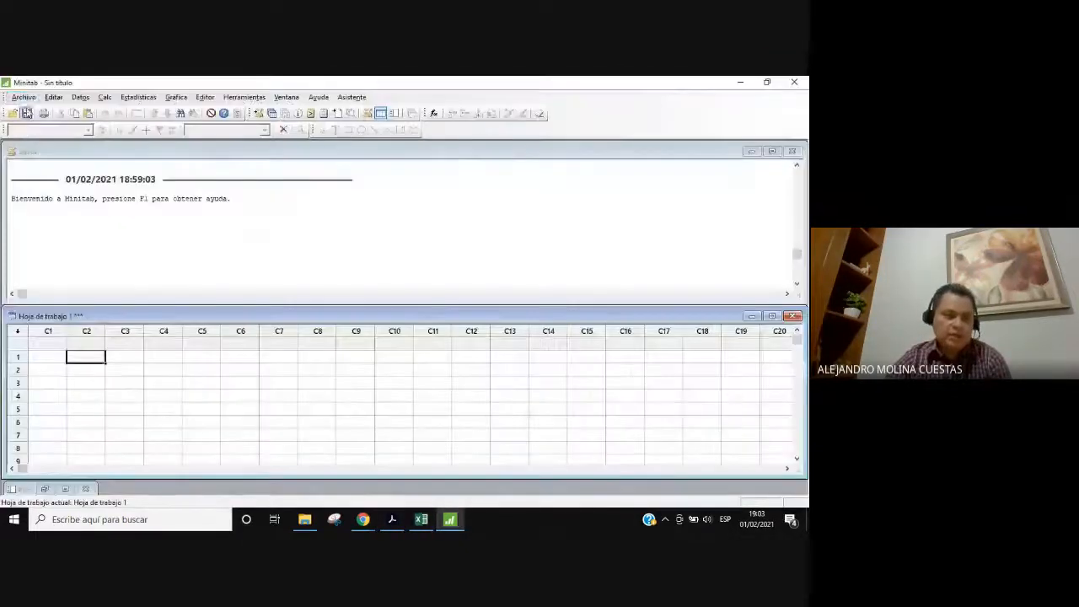
{"action": "left_click", "coordinate": [25, 98]}
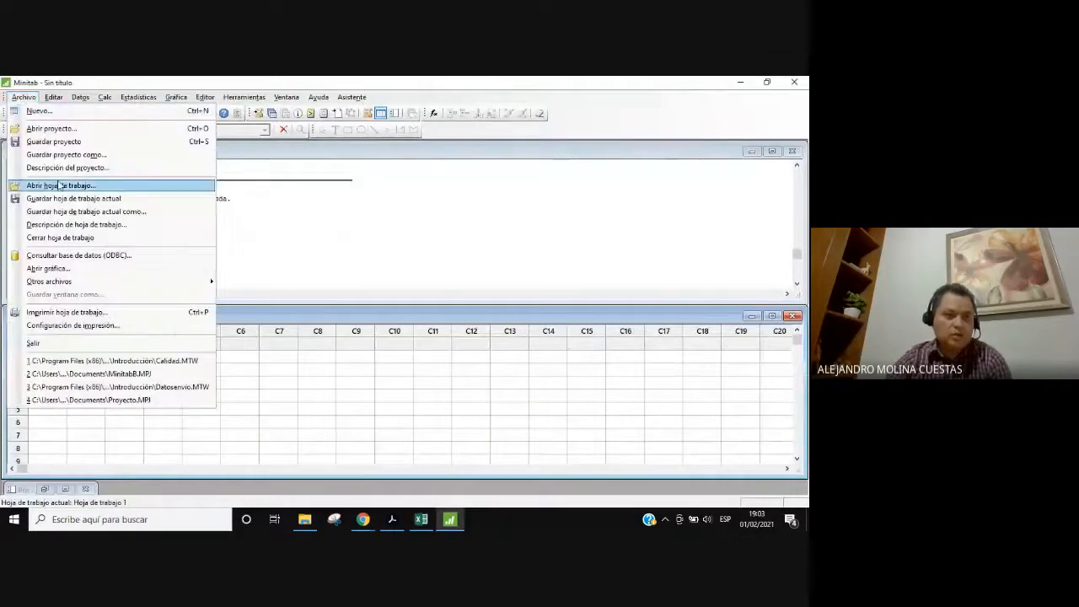
{"action": "left_click", "coordinate": [52, 186]}
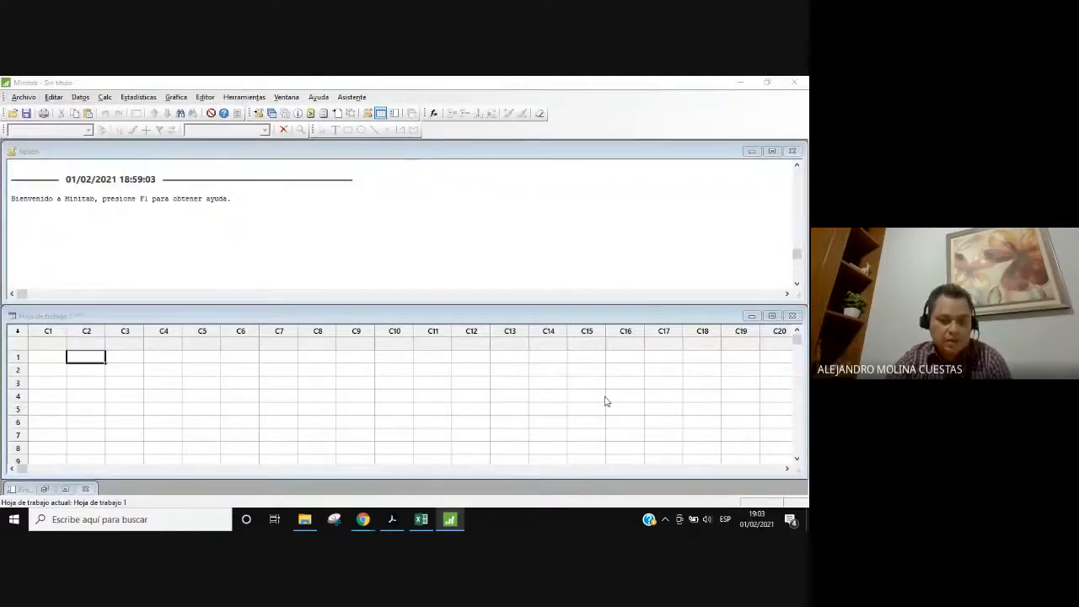
{"action": "double_click", "coordinate": [513, 244]}
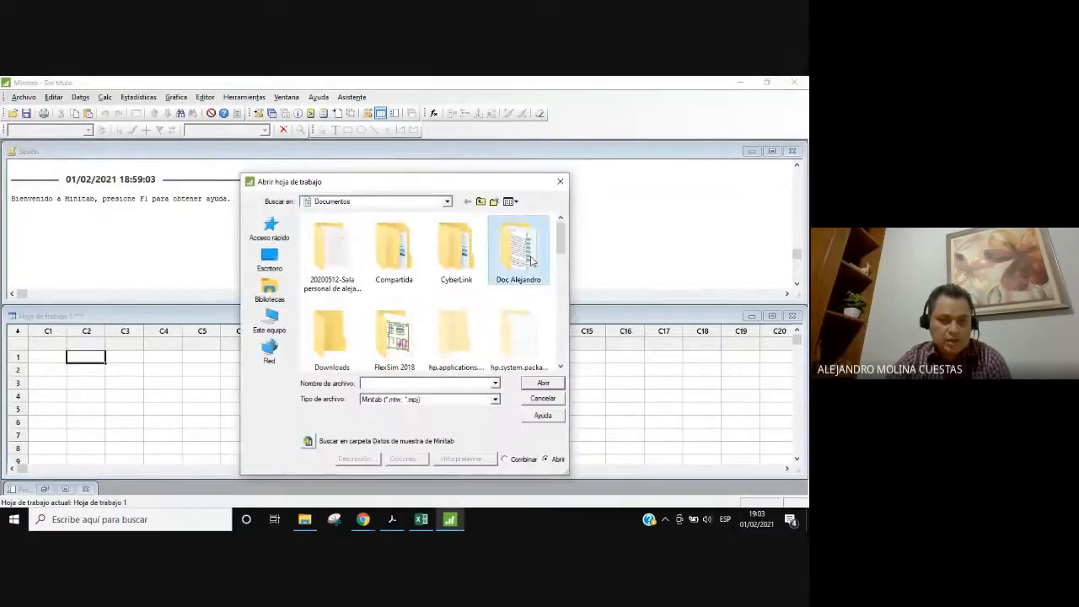
{"action": "left_click", "coordinate": [337, 243]}
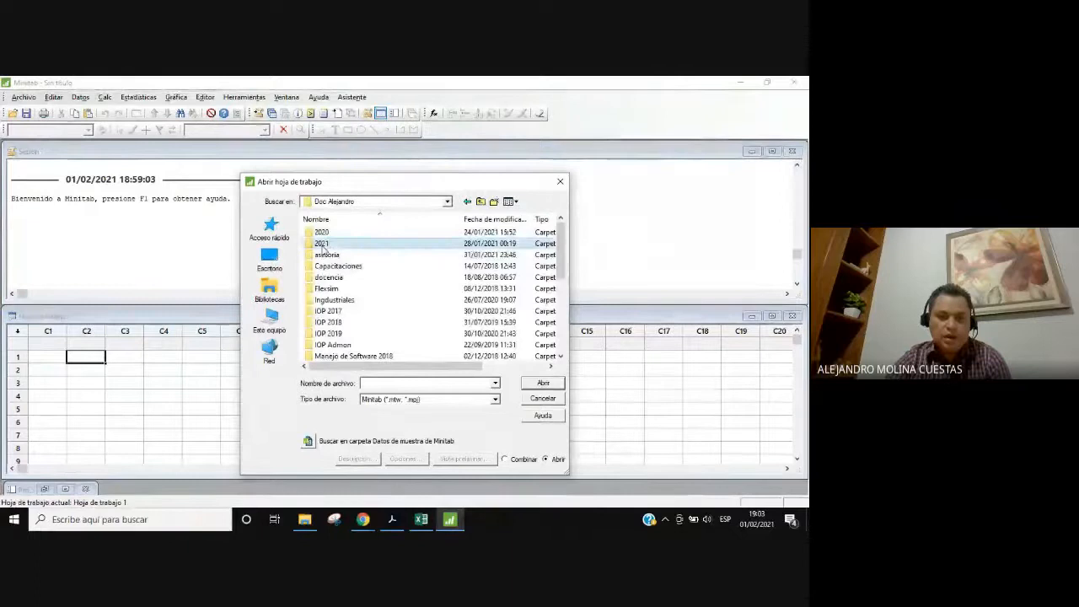
{"action": "double_click", "coordinate": [328, 243]}
{"action": "double_click", "coordinate": [327, 244]}
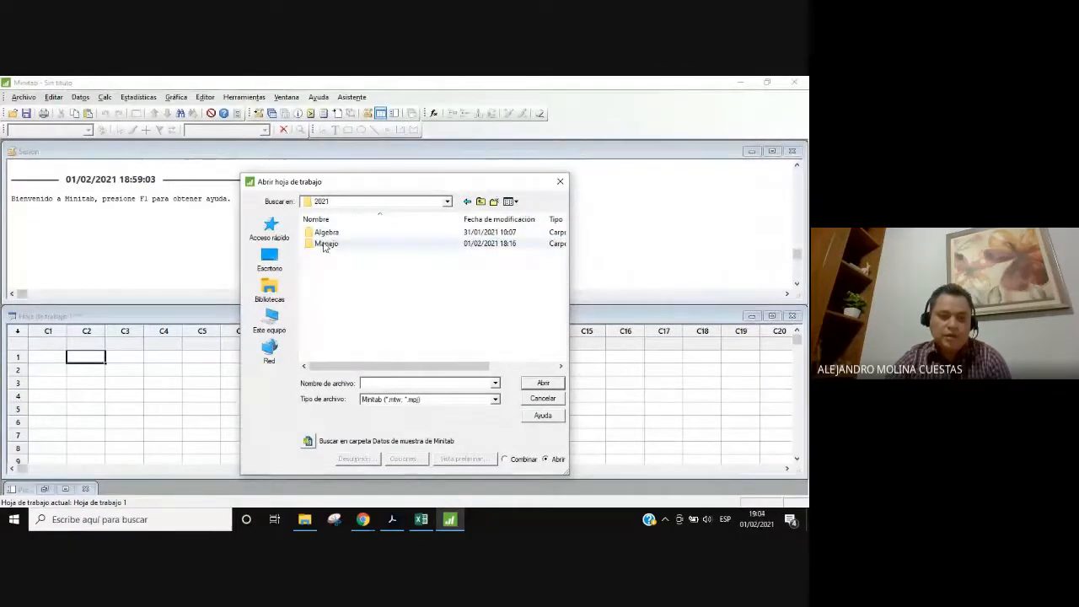
{"action": "left_click", "coordinate": [328, 244]}
{"action": "double_click", "coordinate": [328, 244]}
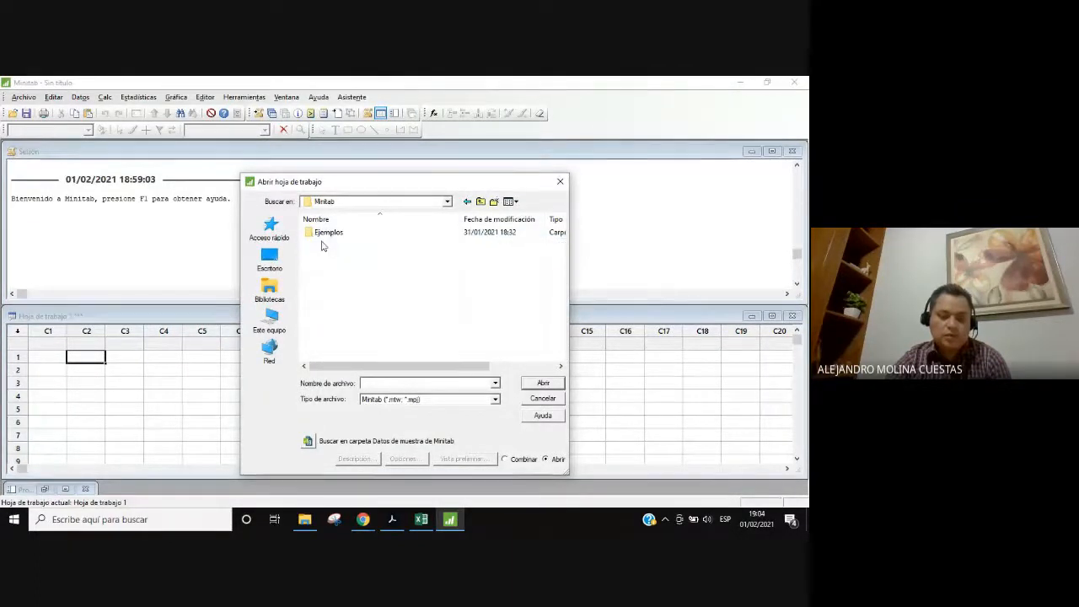
{"action": "double_click", "coordinate": [325, 234]}
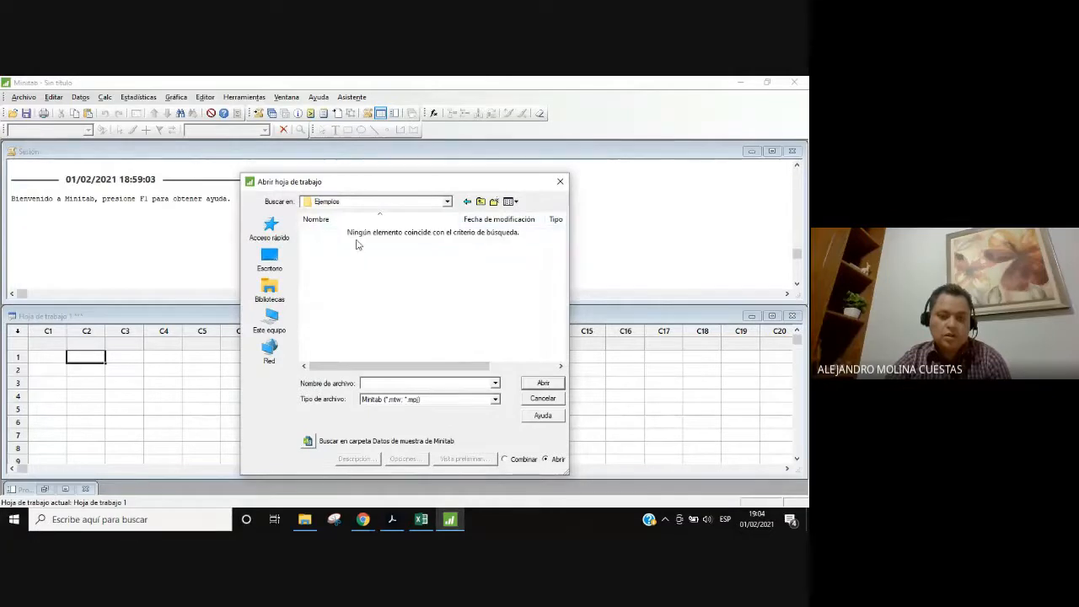
Set the file type to Excel (*.xls; *.xlsx), go up to the Minitab folder and open Datos.xlsx as a worksheet
{"action": "left_click", "coordinate": [495, 398]}
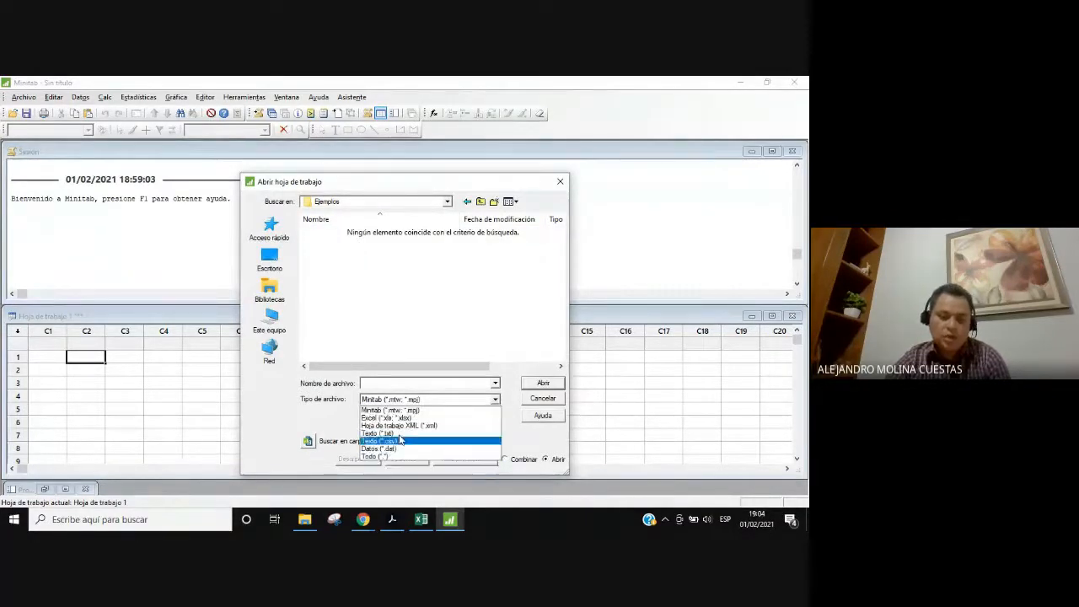
{"action": "left_click", "coordinate": [373, 419]}
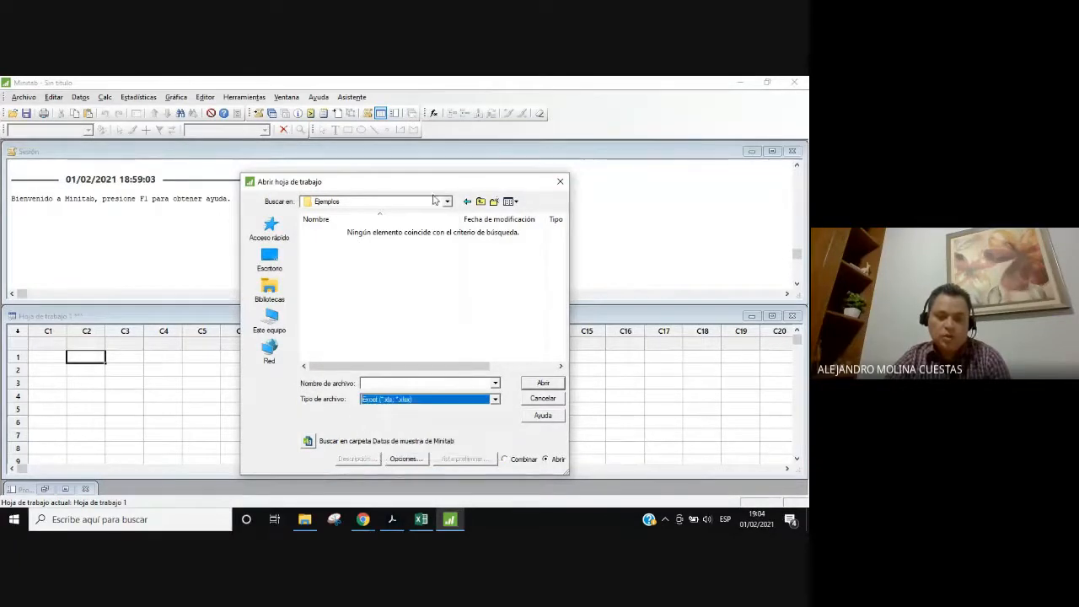
{"action": "left_click", "coordinate": [481, 201]}
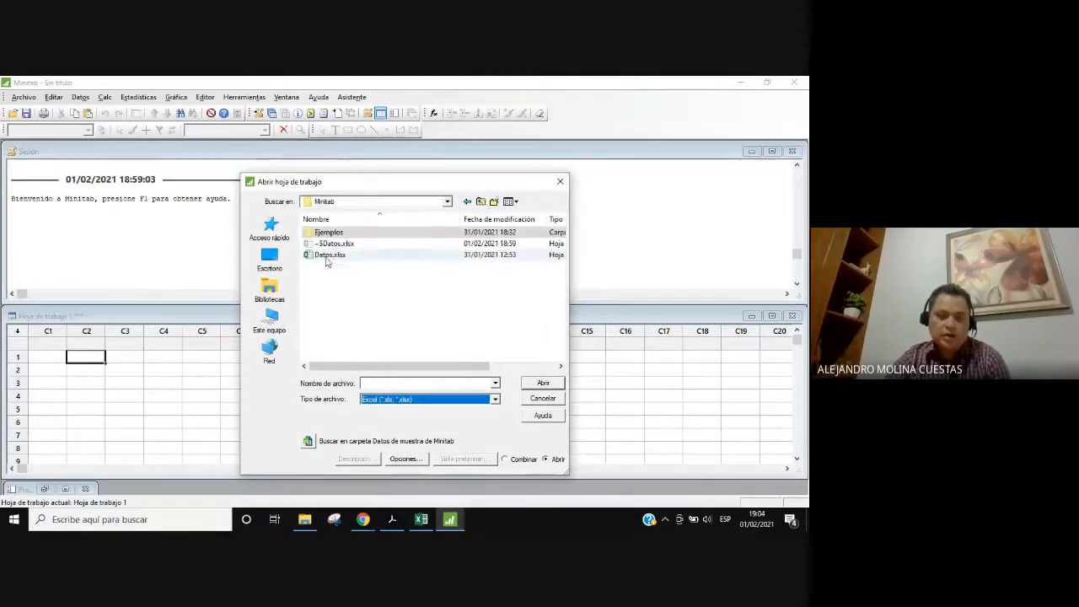
{"action": "left_click", "coordinate": [324, 254]}
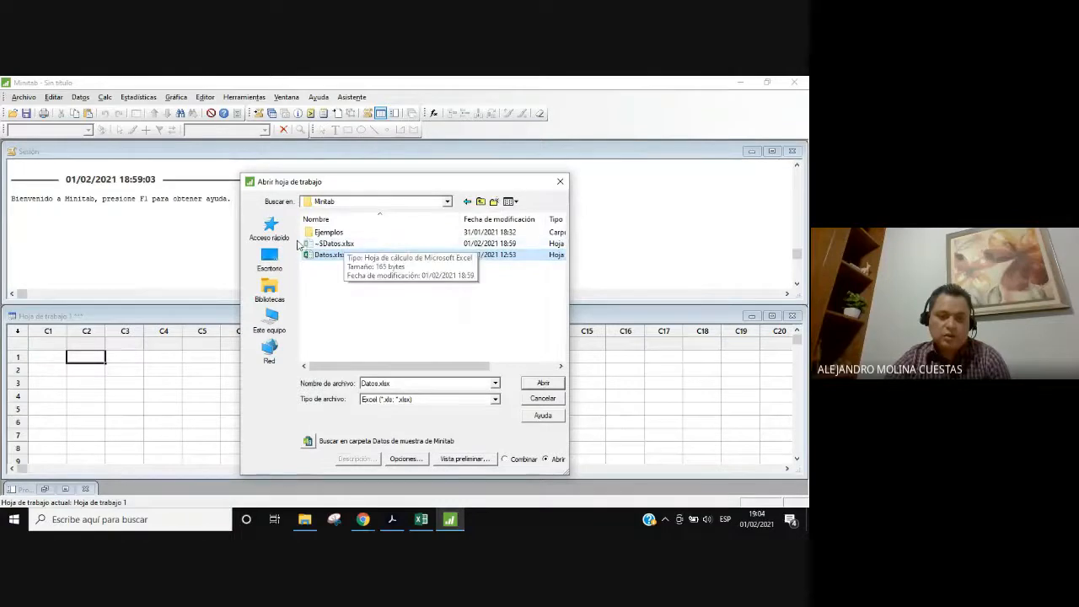
{"action": "left_click", "coordinate": [544, 383]}
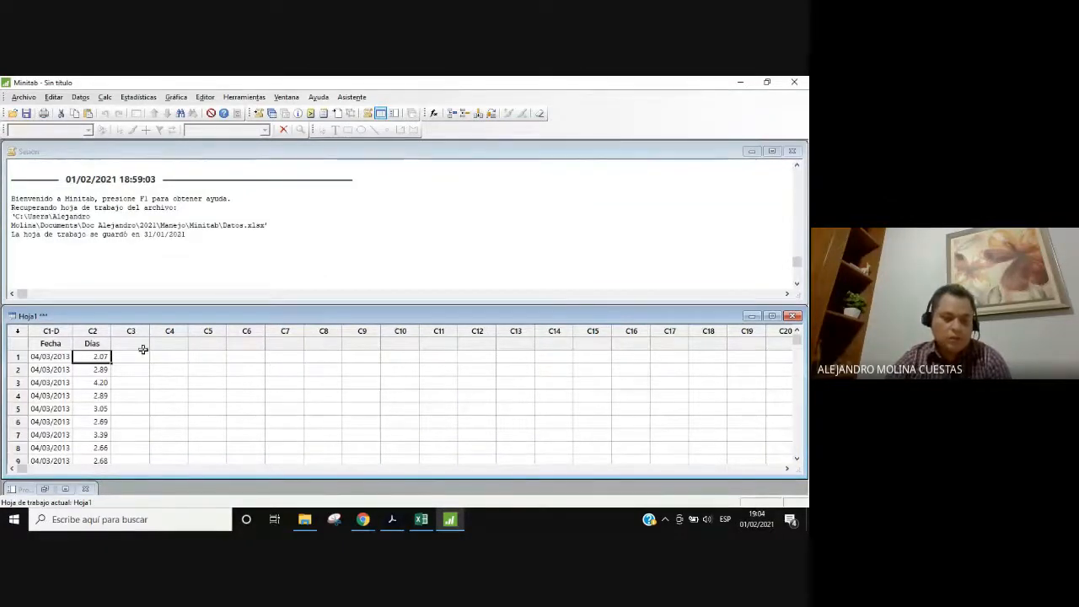
Highlight the Fecha and Días column names in the imported worksheet and compare the data with Datos.xlsx in Excel
{"action": "left_click", "coordinate": [45, 345]}
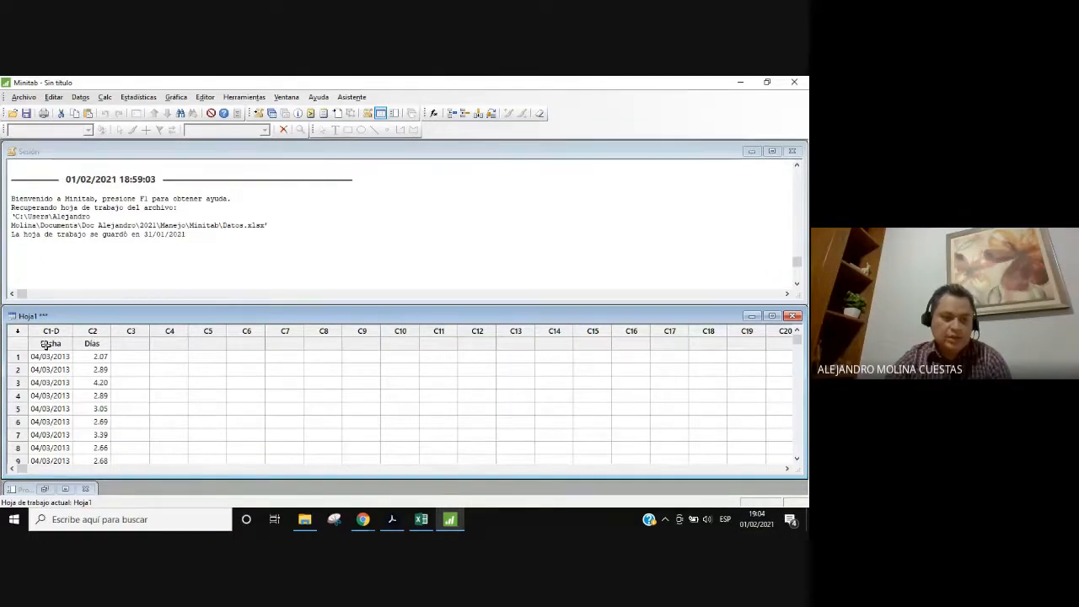
{"action": "left_click_drag", "start_coordinate": [46, 345], "coordinate": [84, 344]}
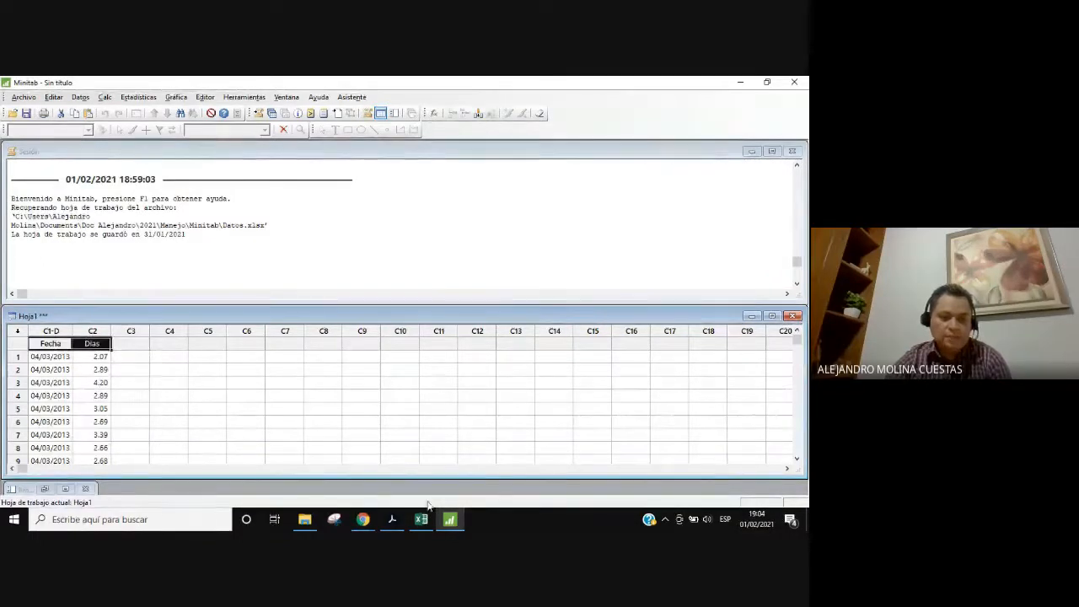
{"action": "mouse_move", "coordinate": [451, 524]}
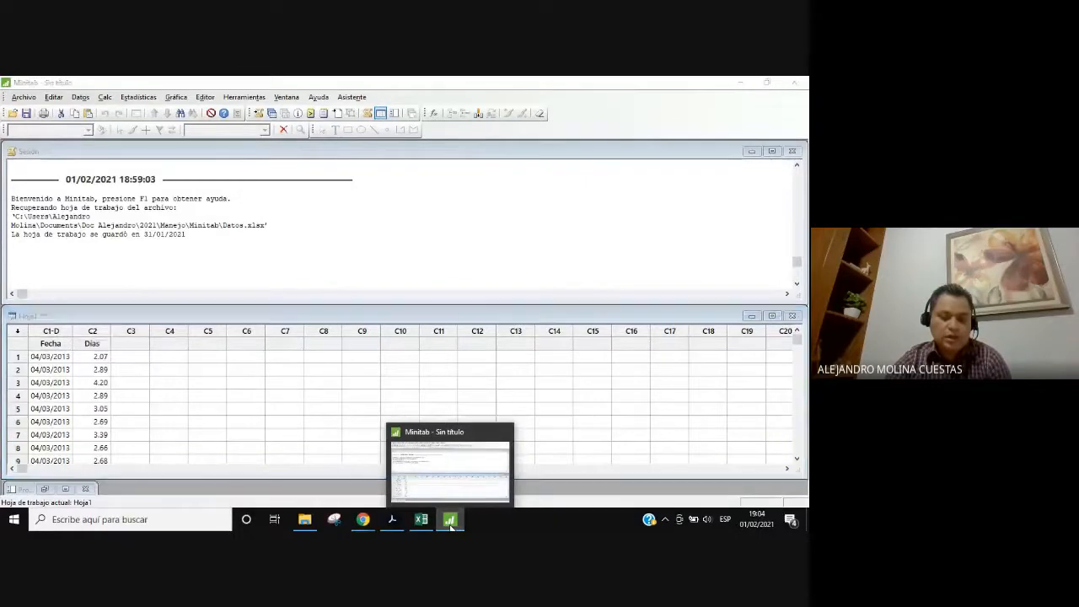
{"action": "left_click", "coordinate": [451, 523]}
{"action": "left_click", "coordinate": [451, 522]}
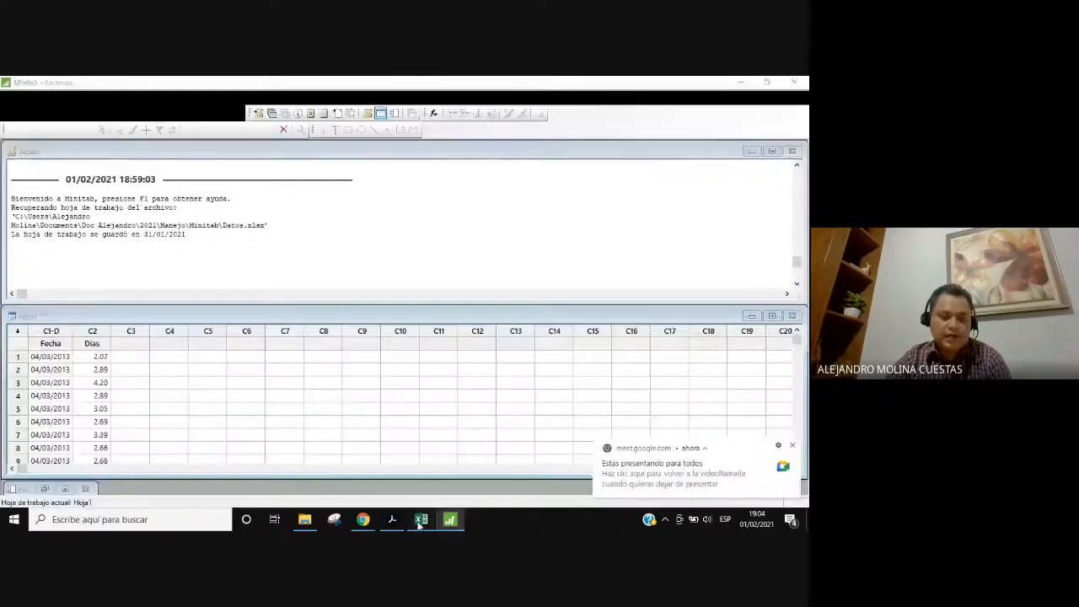
{"action": "left_click", "coordinate": [420, 522]}
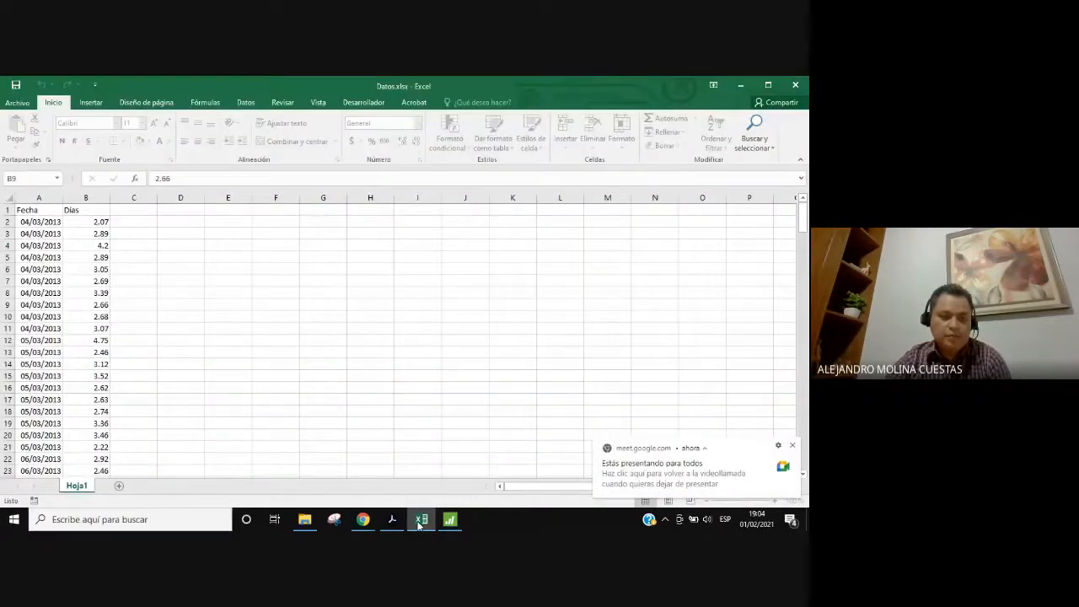
{"action": "scroll", "coordinate": [278, 440], "scroll_direction": "down", "scroll_amount": 6}
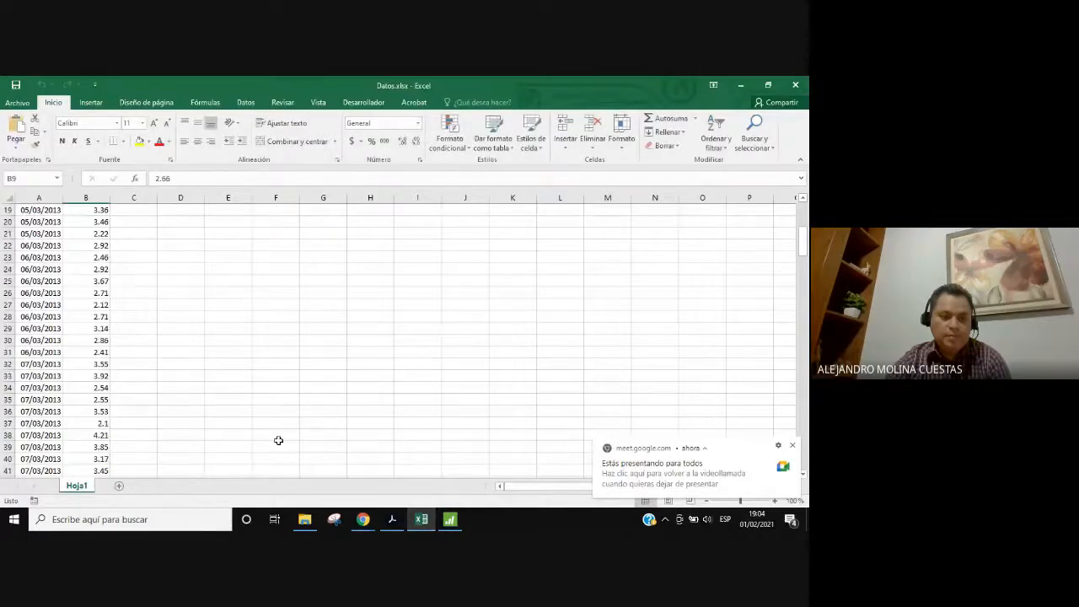
{"action": "key", "text": "alt+Tab"}
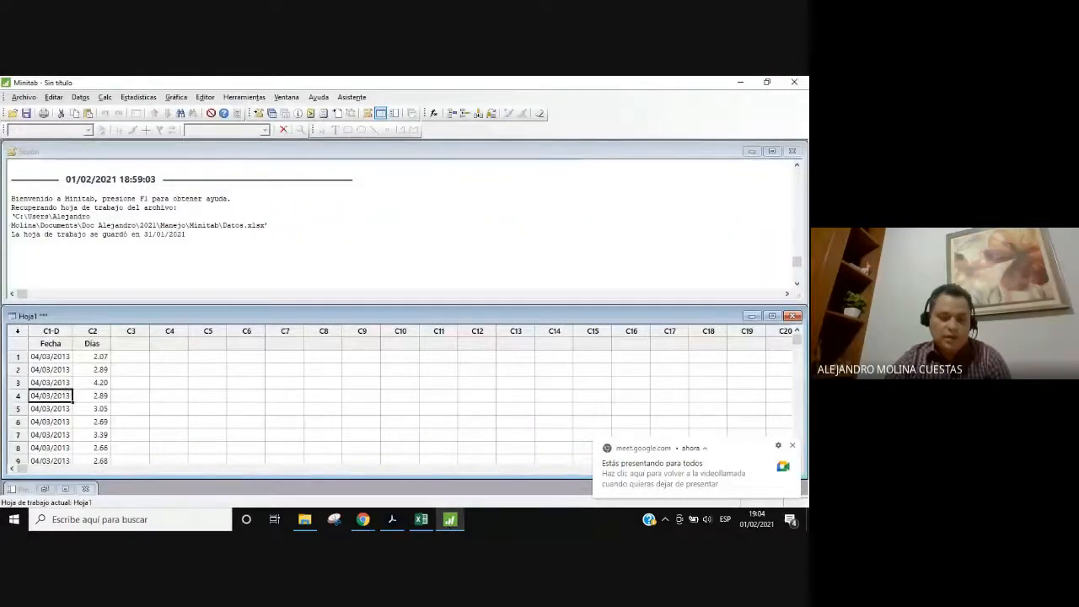
Return to Datos.xlsx in Excel and point out the Fecha and Días headings in cells A1 and B1
{"action": "key", "text": "alt+Tab"}
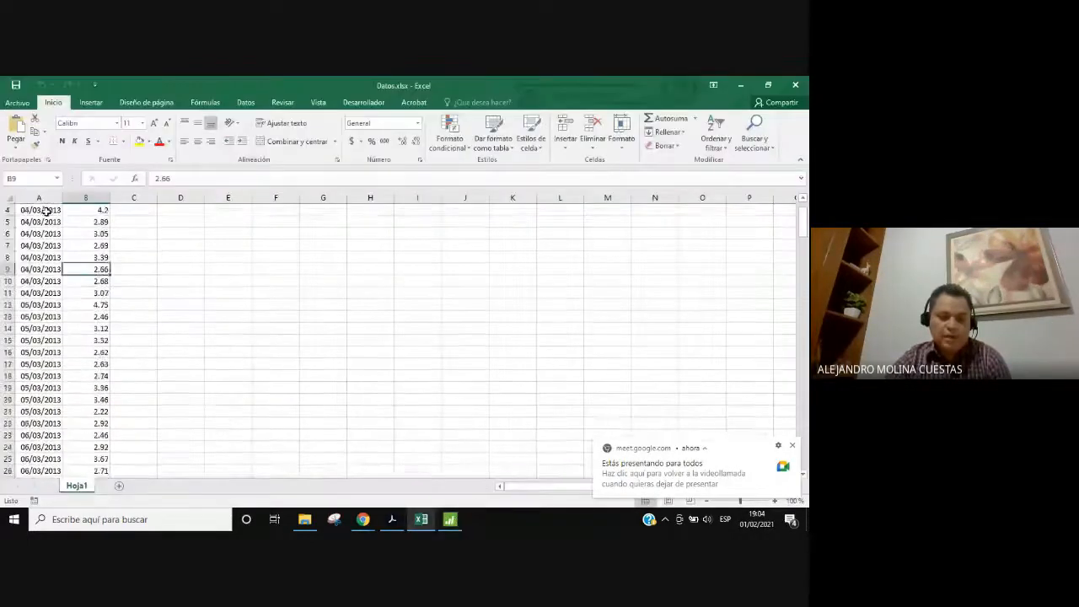
{"action": "scroll", "coordinate": [47, 212], "scroll_direction": "up", "scroll_amount": 1}
{"action": "left_click", "coordinate": [35, 212]}
{"action": "left_click", "coordinate": [77, 210]}
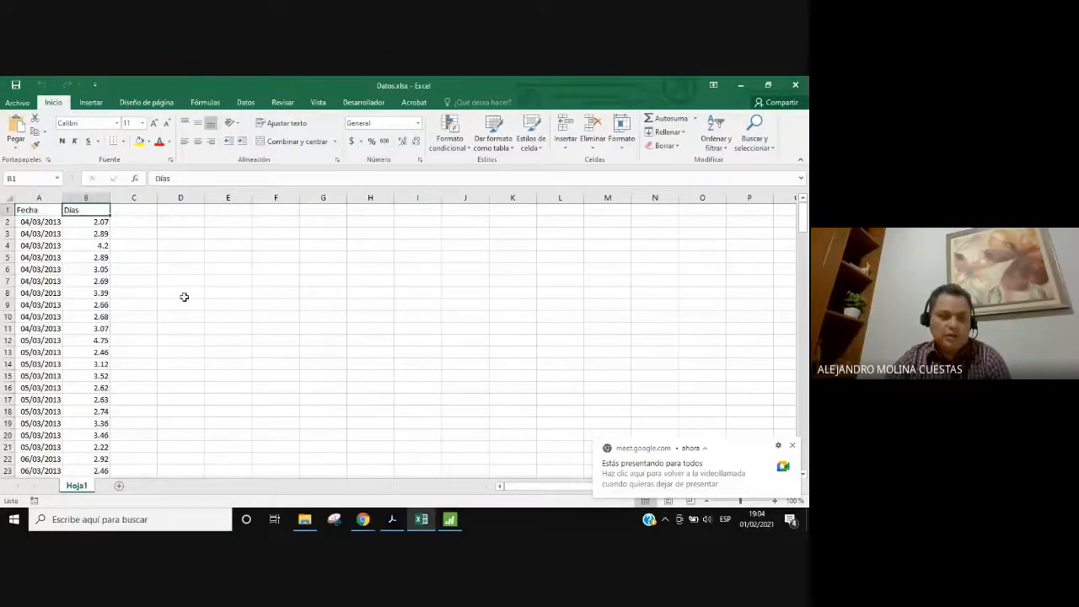
{"action": "left_click", "coordinate": [27, 209]}
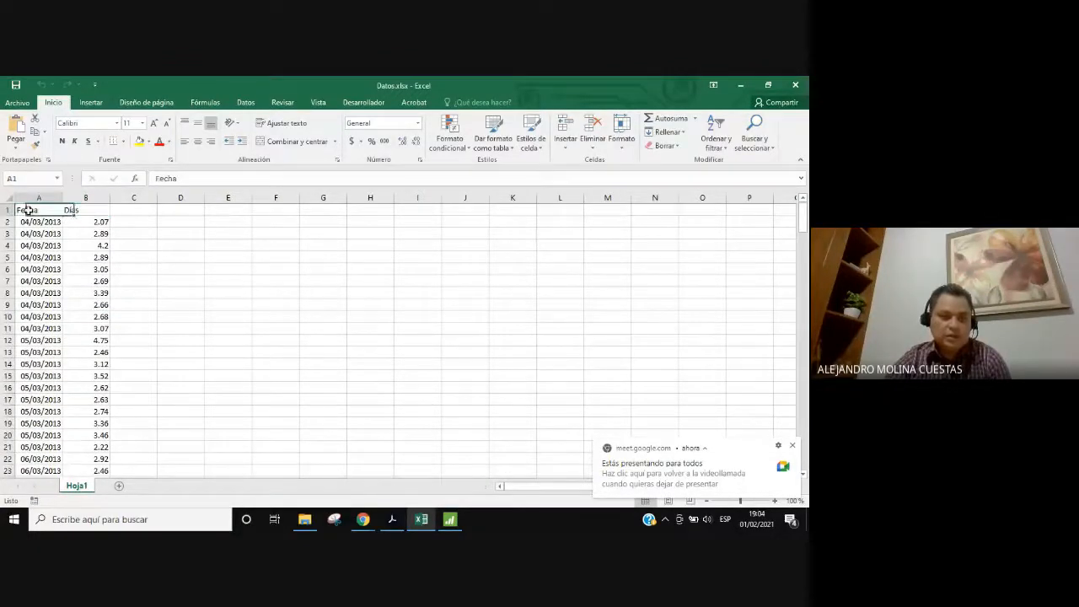
{"action": "left_click", "coordinate": [81, 213]}
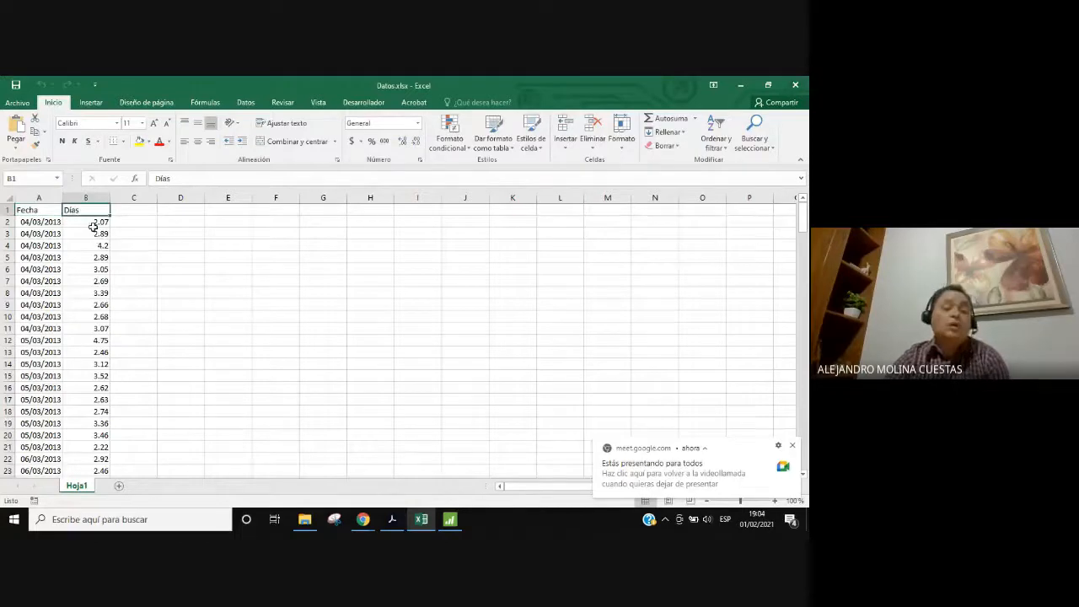
Highlight the Días values in B2:B23, then the Fecha and Días data in A2:B17
{"action": "left_click_drag", "start_coordinate": [93, 222], "coordinate": [103, 470]}
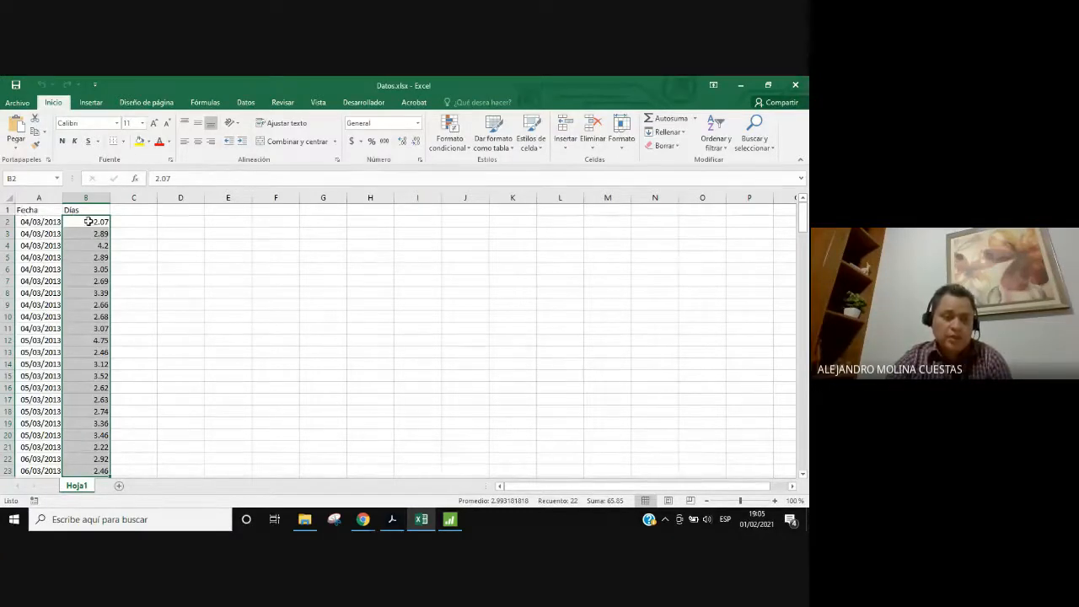
{"action": "left_click_drag", "start_coordinate": [87, 221], "coordinate": [103, 404]}
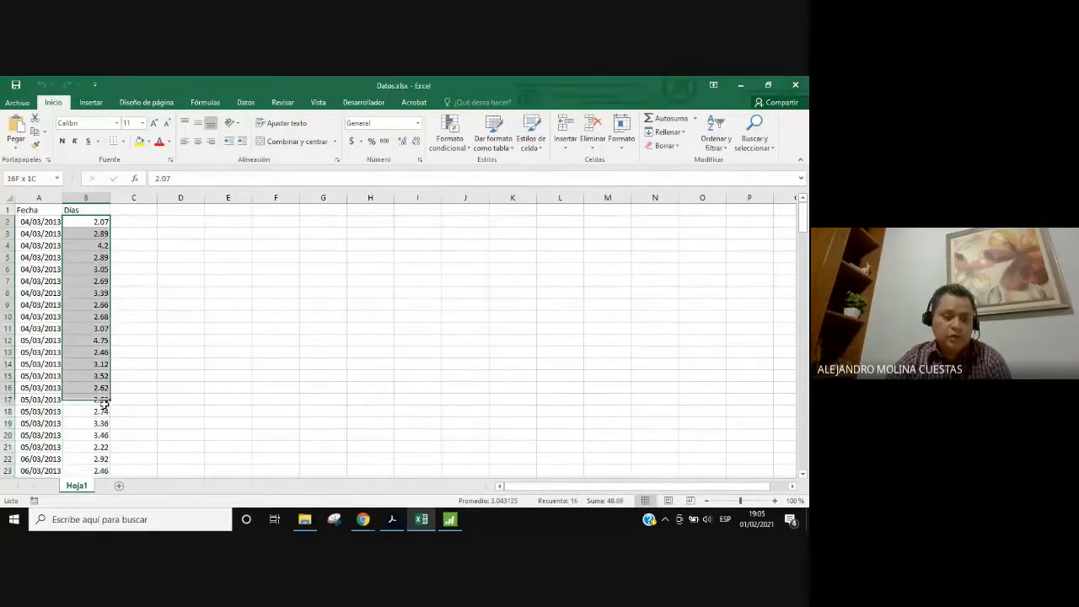
{"action": "left_click", "coordinate": [131, 292]}
{"action": "left_click", "coordinate": [75, 210]}
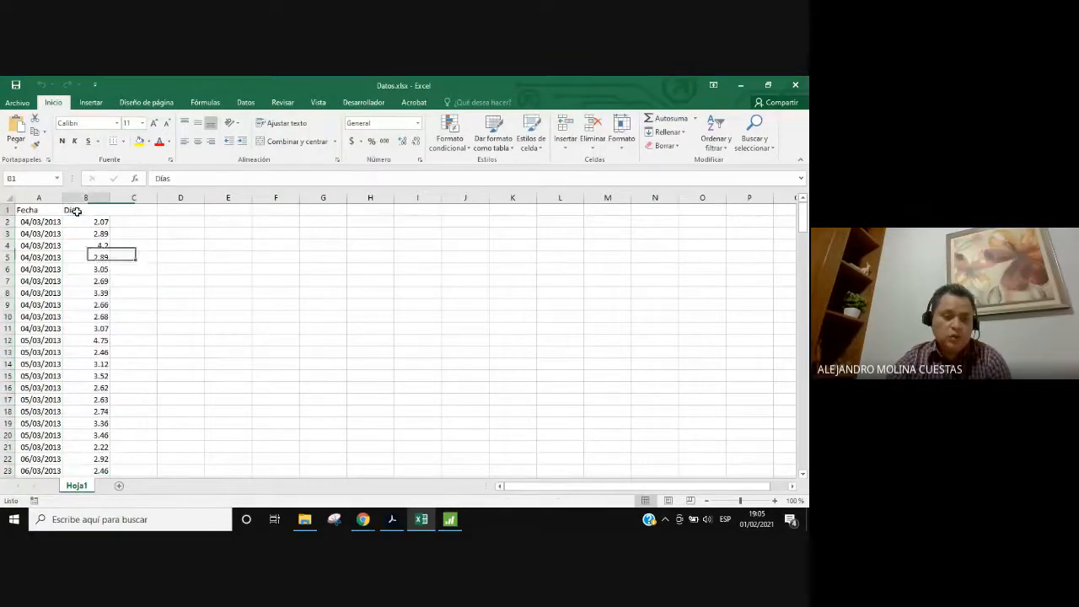
{"action": "left_click_drag", "start_coordinate": [36, 208], "coordinate": [108, 403]}
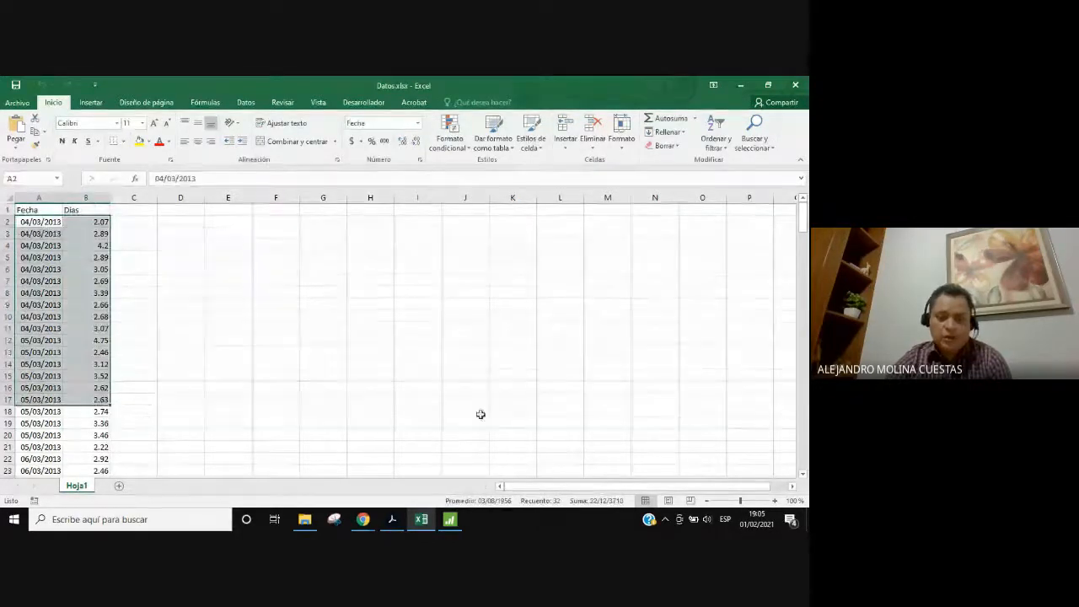
Switch to Minitab and highlight the imported Fecha and Días data in columns C1 and C2 from row 1
{"action": "left_click", "coordinate": [450, 521]}
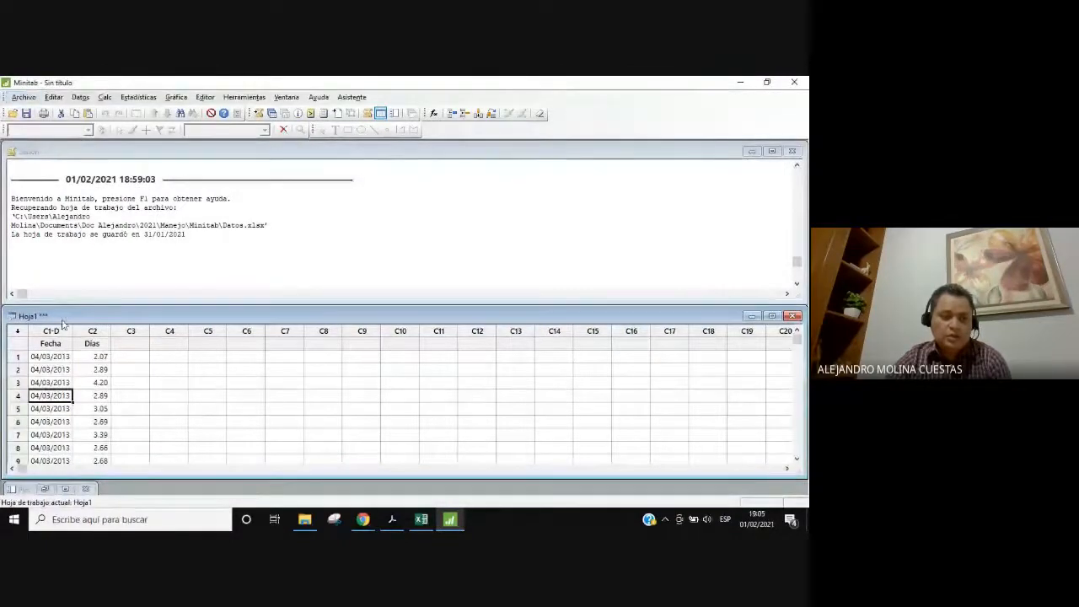
{"action": "left_click_drag", "start_coordinate": [46, 357], "coordinate": [95, 352]}
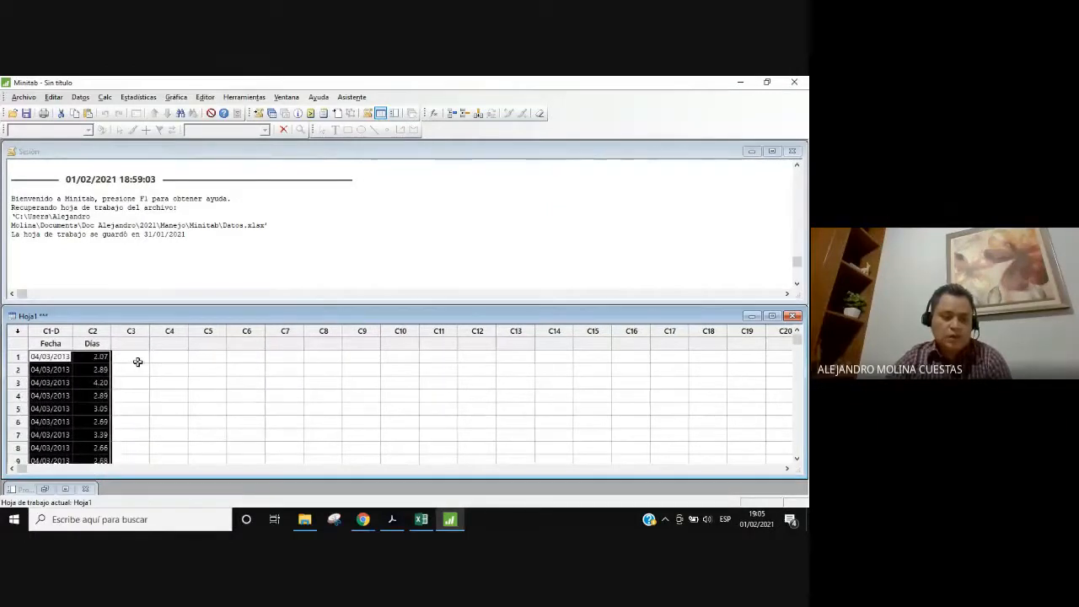
{"action": "left_click", "coordinate": [135, 361]}
{"action": "left_click", "coordinate": [72, 357]}
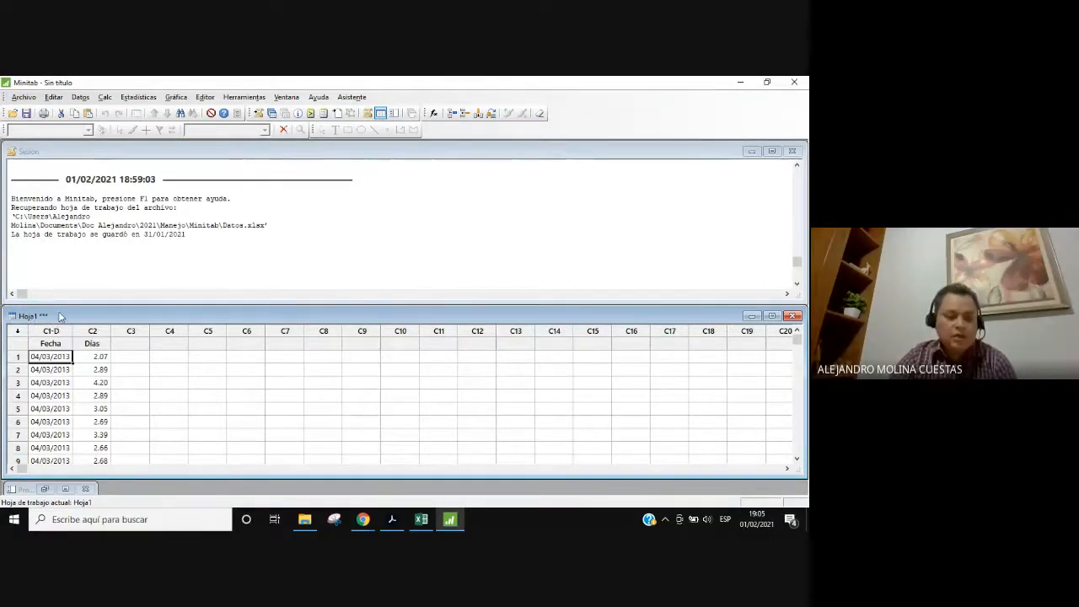
Point out the column name cells in the worksheet, from Días in C2 across to the empty one in C6
{"action": "left_click", "coordinate": [143, 352]}
{"action": "left_click", "coordinate": [99, 344]}
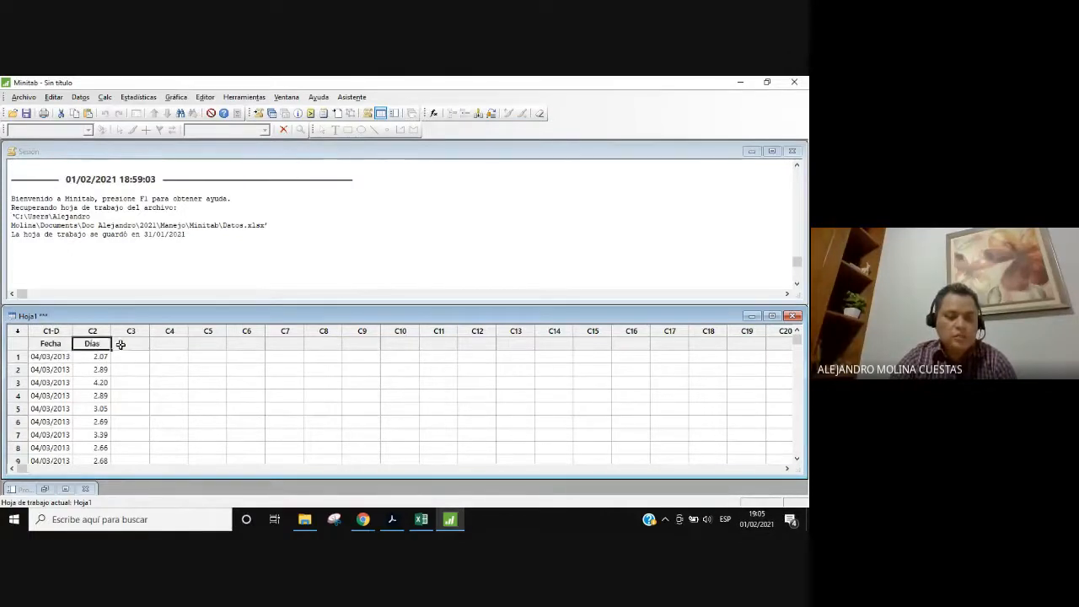
{"action": "left_click", "coordinate": [139, 344]}
{"action": "left_click", "coordinate": [178, 344]}
{"action": "left_click", "coordinate": [217, 344]}
{"action": "left_click", "coordinate": [240, 344]}
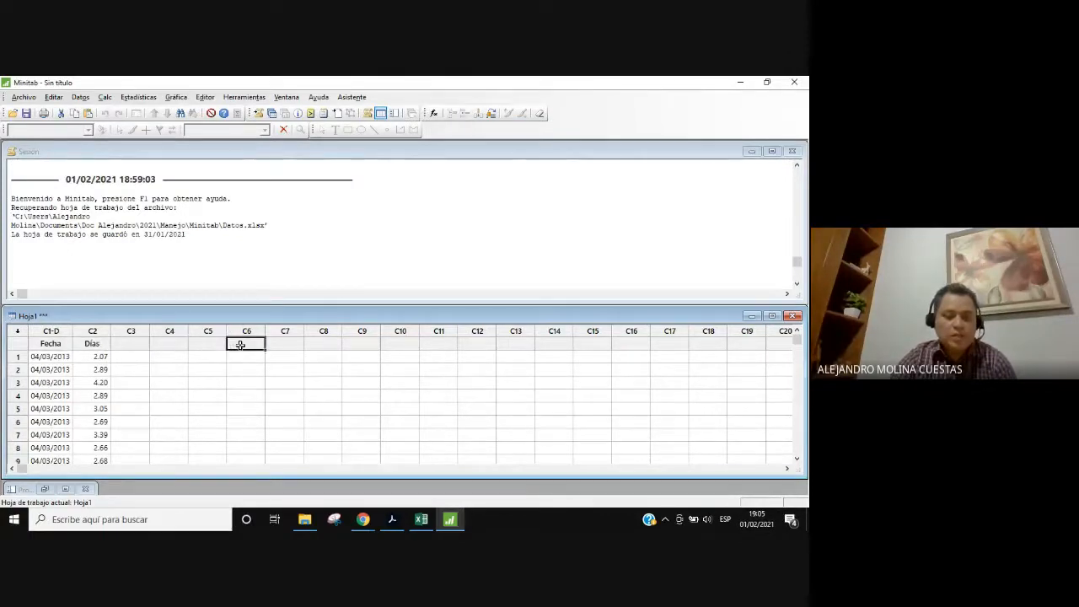
Highlight the Fecha and Días data together with the empty columns through C6 in the worksheet
{"action": "left_click_drag", "start_coordinate": [38, 357], "coordinate": [295, 397]}
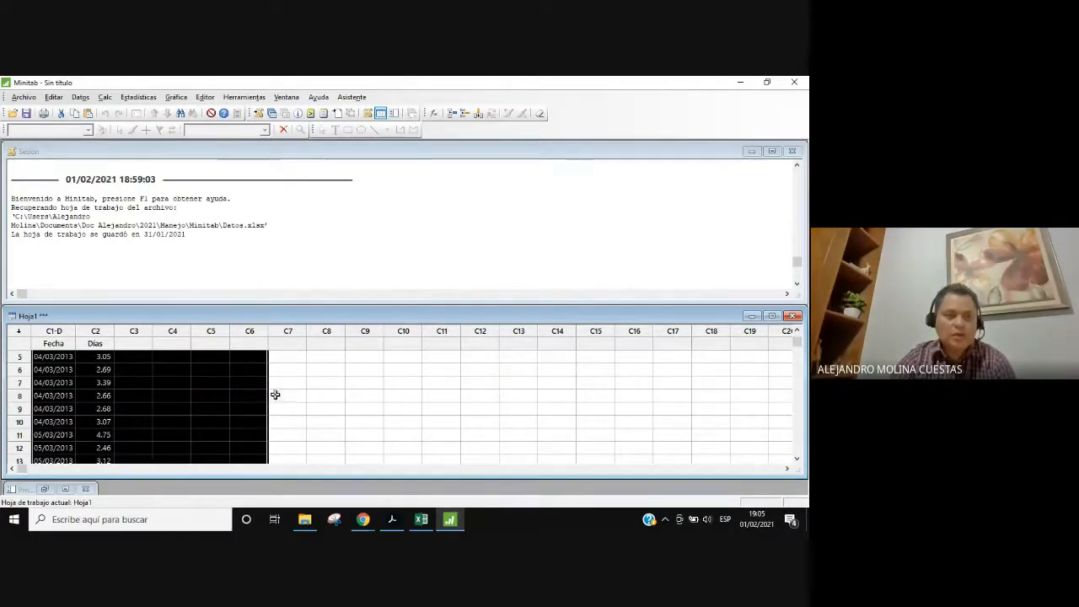
{"action": "left_click", "coordinate": [278, 393]}
{"action": "left_click", "coordinate": [23, 97]}
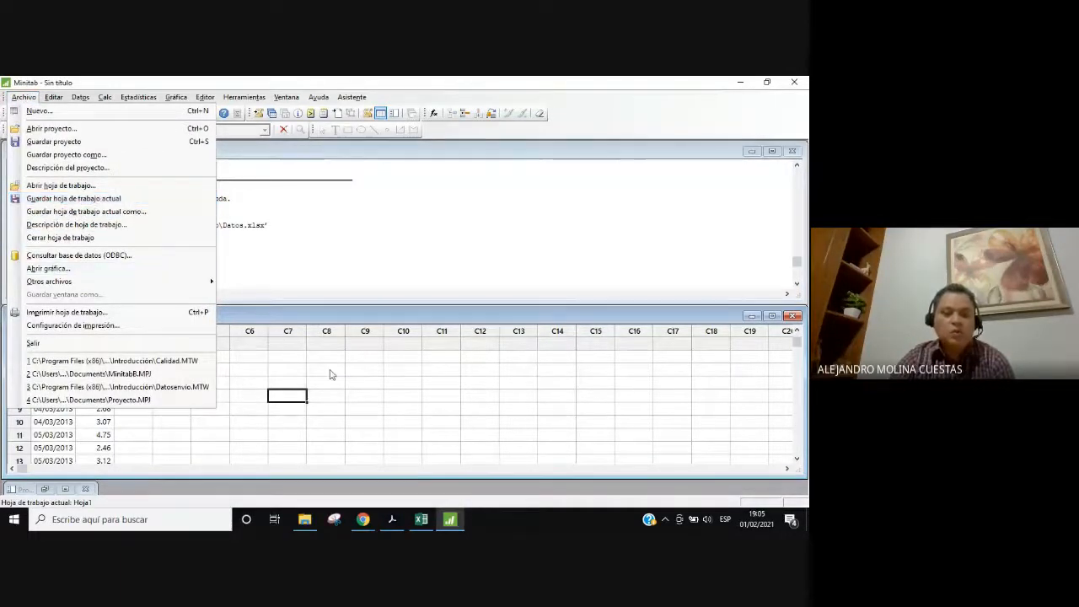
{"action": "left_click", "coordinate": [337, 370]}
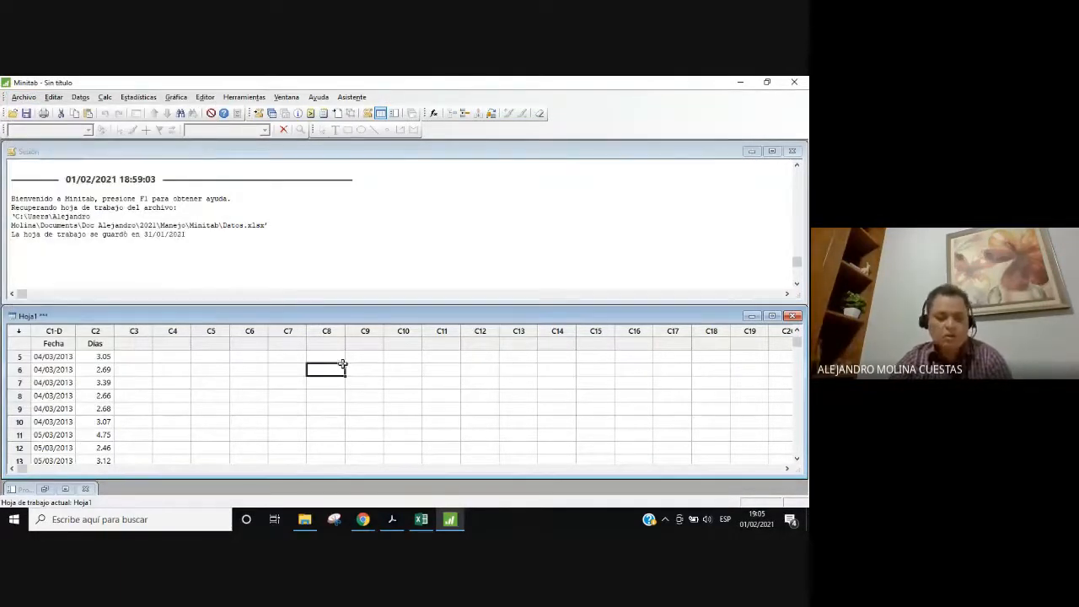
Show the dialog for opening an Excel worksheet from the Minitab folder, and close it without opening a file
{"action": "left_click", "coordinate": [19, 99]}
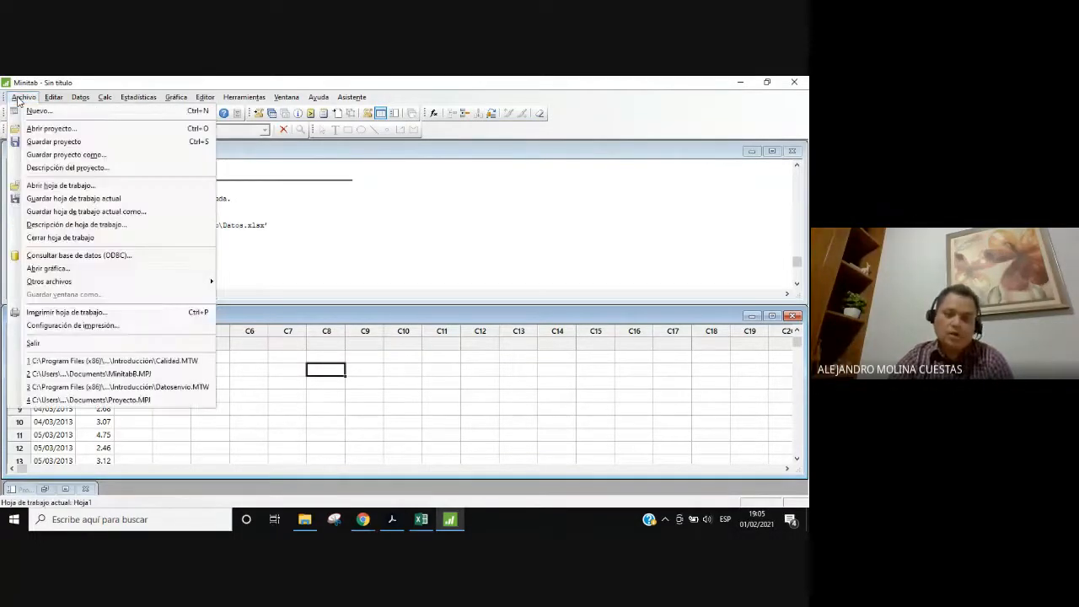
{"action": "left_click", "coordinate": [54, 182]}
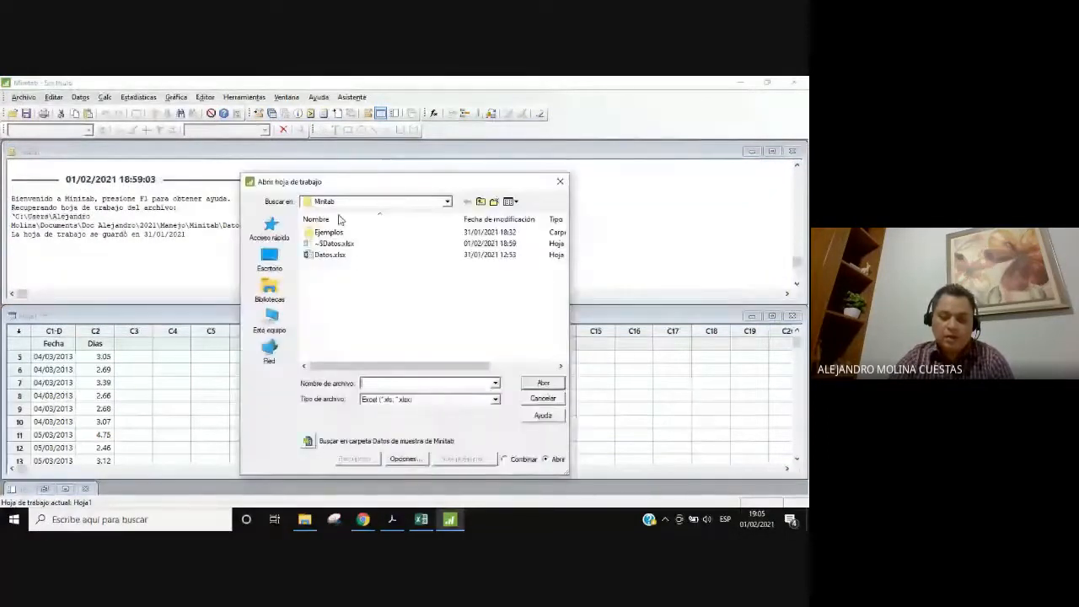
{"action": "left_click", "coordinate": [543, 398]}
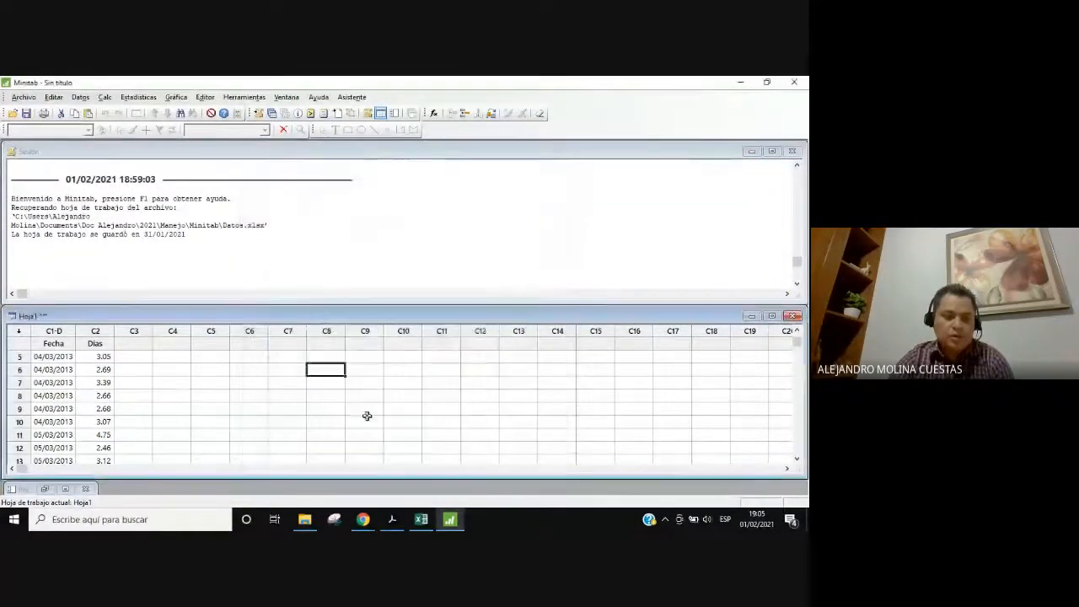
{"action": "left_click", "coordinate": [95, 383]}
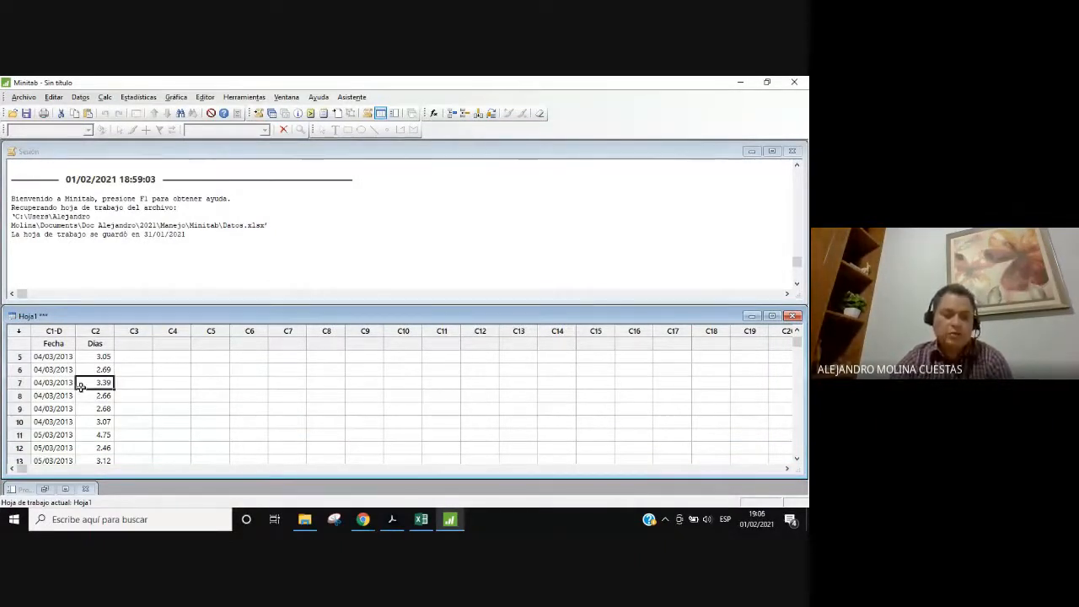
Switch to Minitab.pdf in Acrobat and read the Xbarra-S chart instructions on page 17
{"action": "left_click", "coordinate": [449, 520]}
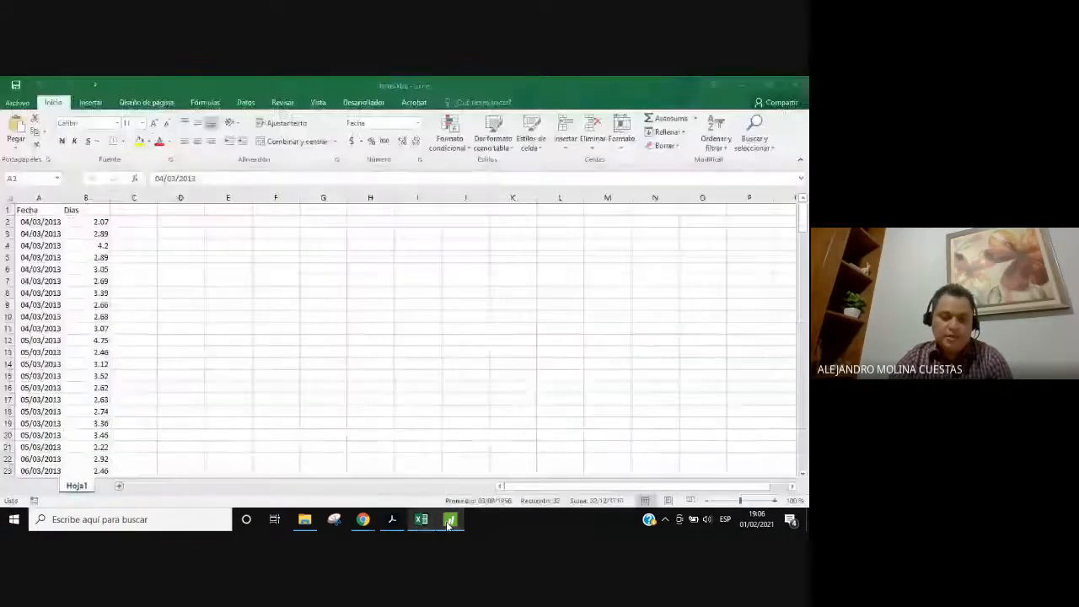
{"action": "left_click", "coordinate": [448, 524]}
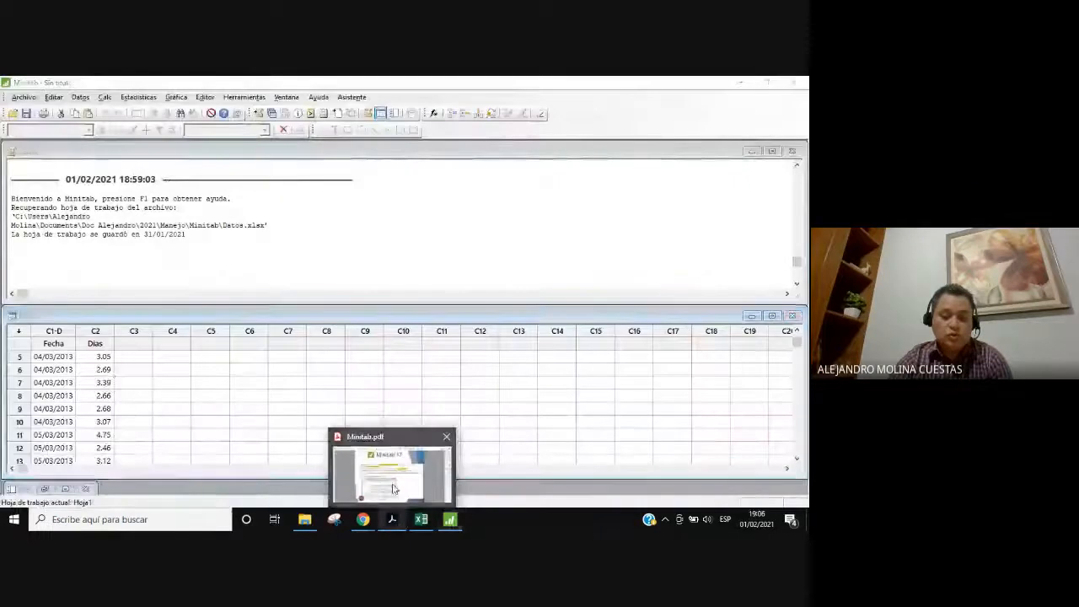
{"action": "left_click", "coordinate": [400, 520]}
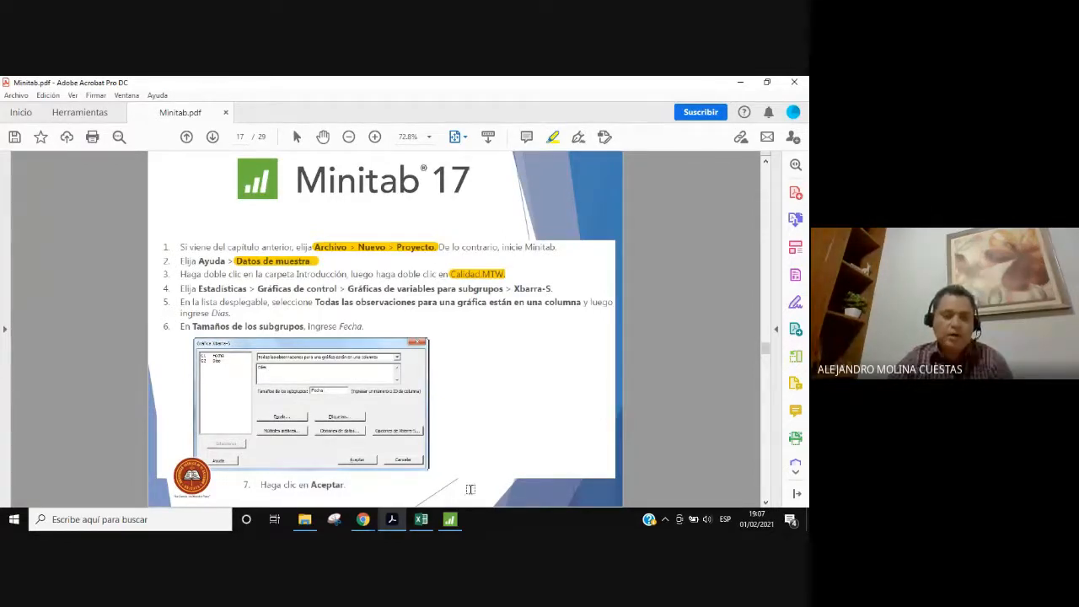
{"action": "left_click", "coordinate": [451, 521]}
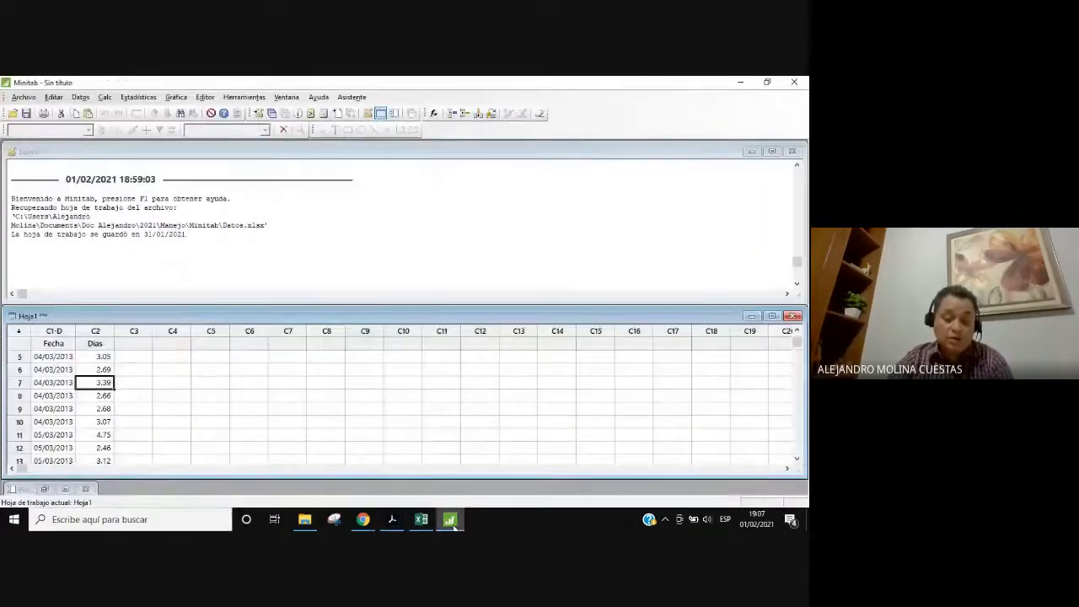
{"action": "mouse_move", "coordinate": [434, 523]}
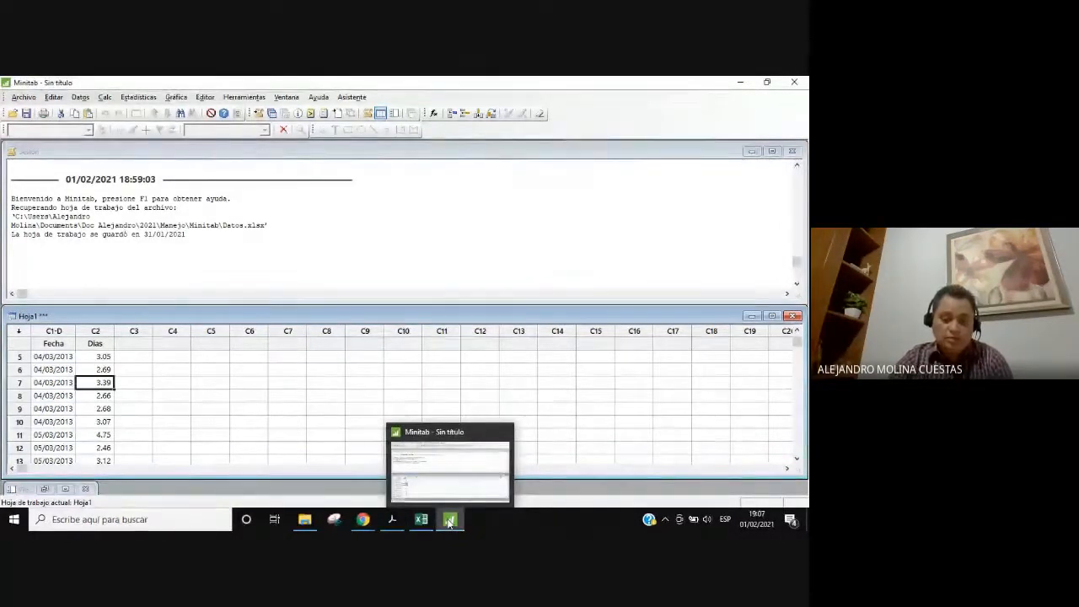
{"action": "mouse_move", "coordinate": [392, 523]}
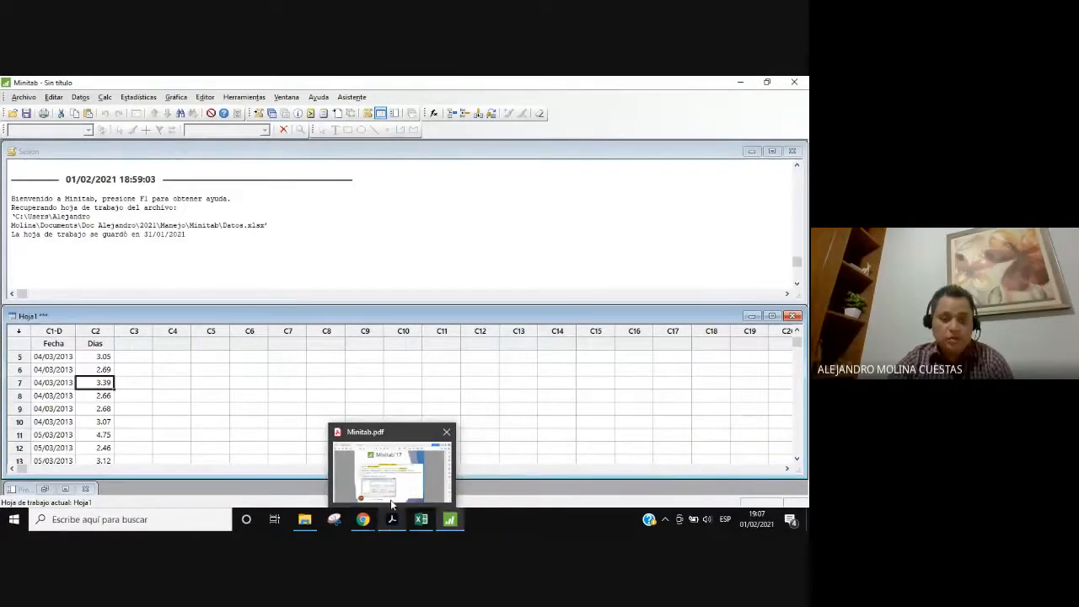
{"action": "left_click", "coordinate": [392, 489]}
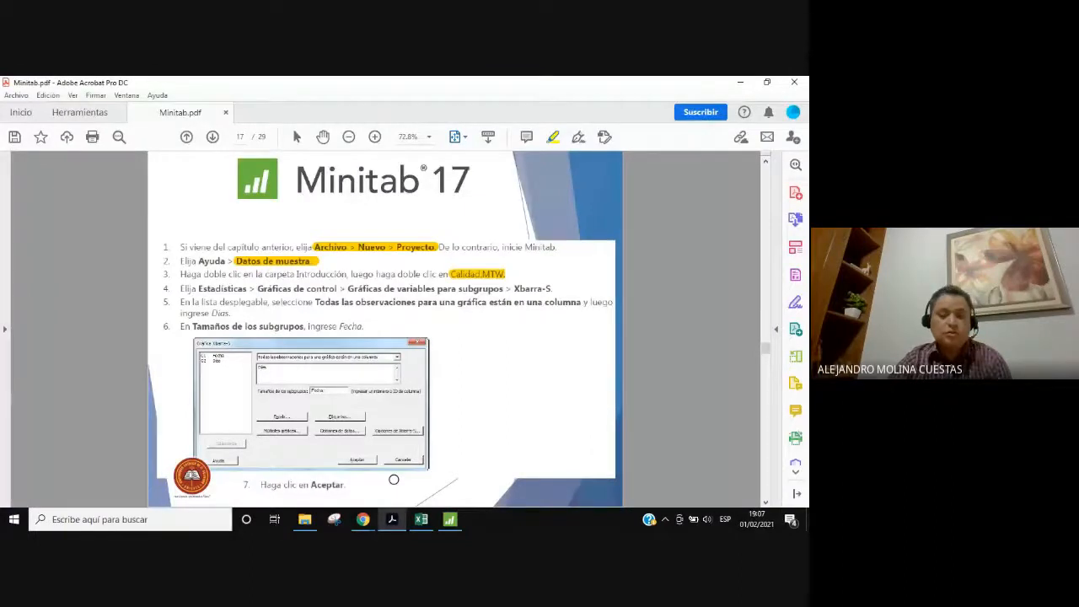
{"action": "left_click", "coordinate": [363, 519]}
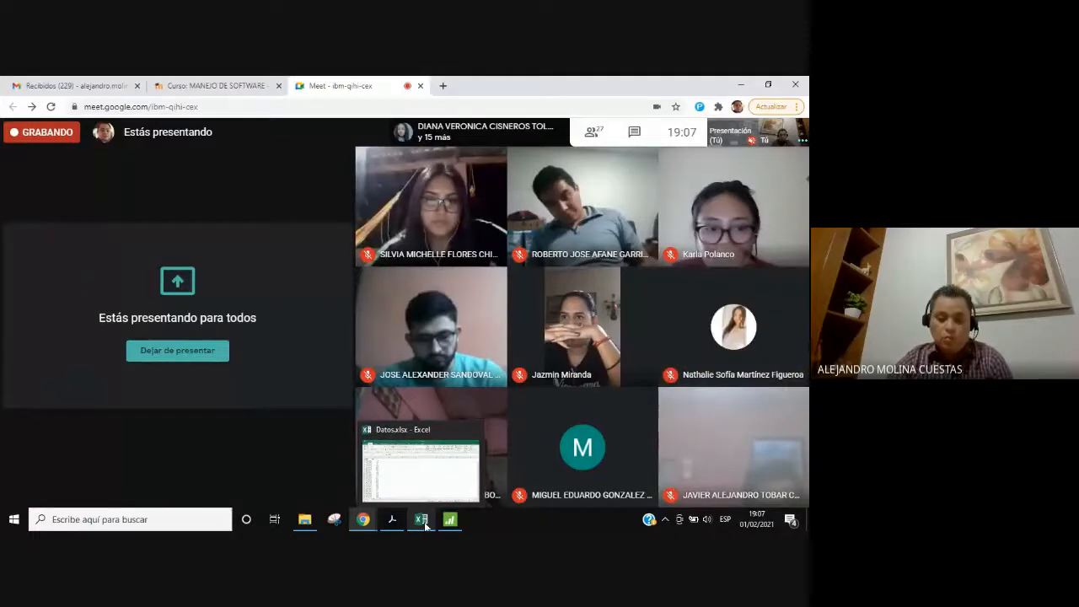
{"action": "left_click", "coordinate": [425, 522]}
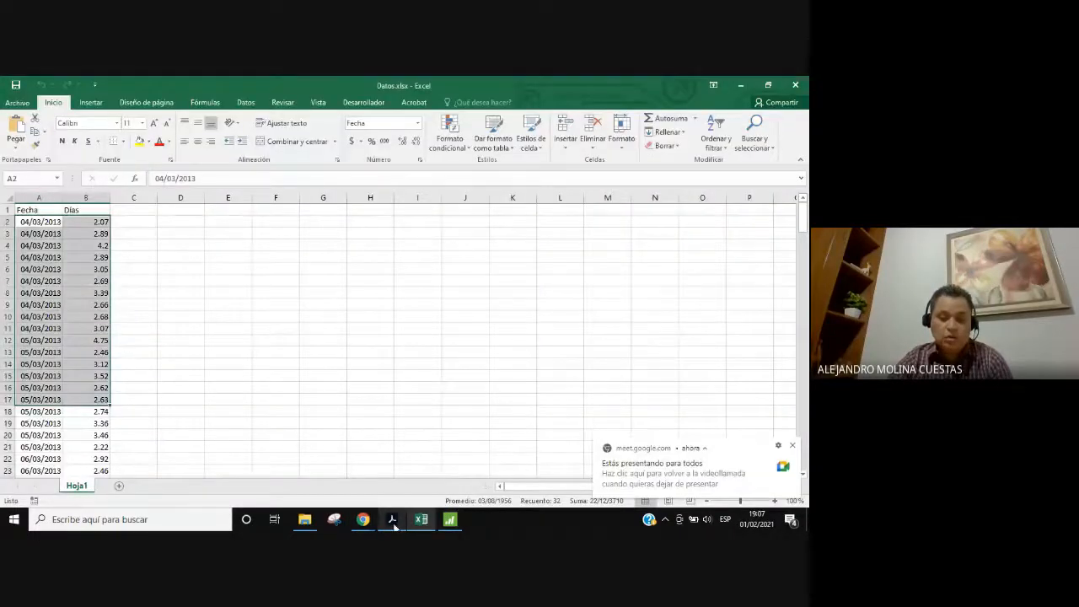
{"action": "left_click", "coordinate": [394, 522]}
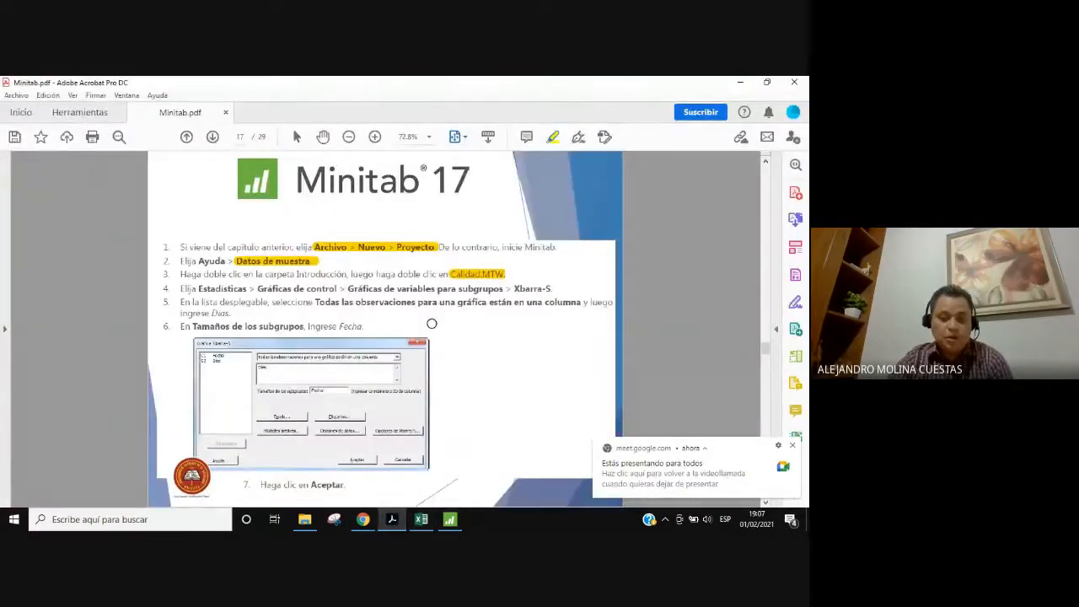
Move to page 18 of the PDF, "Crear una gráfica Xbarra-S", and dismiss the Meet notification
{"action": "scroll", "coordinate": [492, 368], "scroll_direction": "down", "scroll_amount": 1}
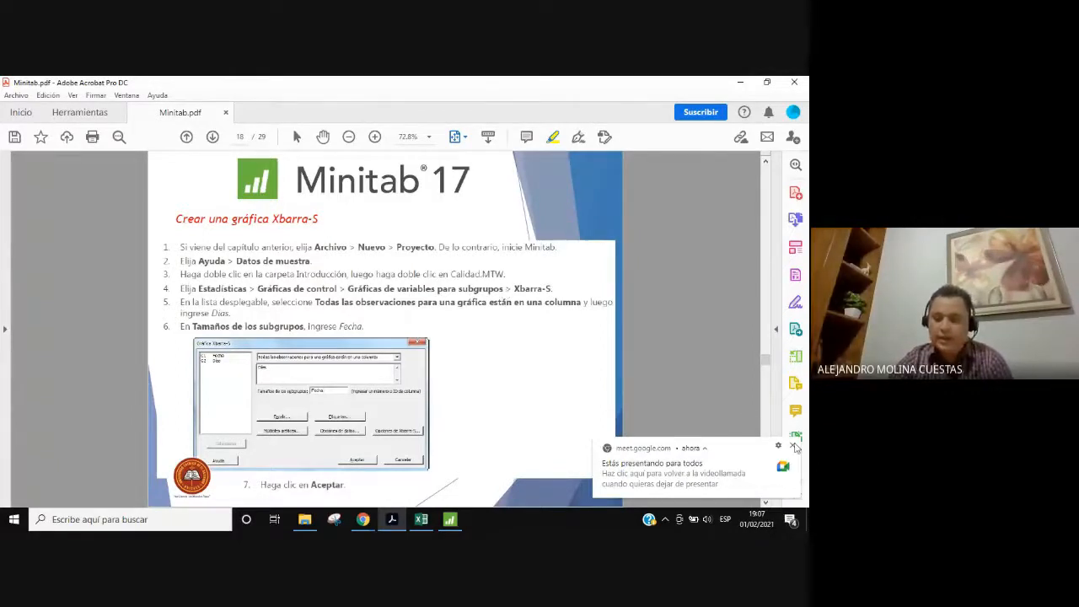
{"action": "left_click", "coordinate": [792, 445]}
{"action": "left_click", "coordinate": [587, 420]}
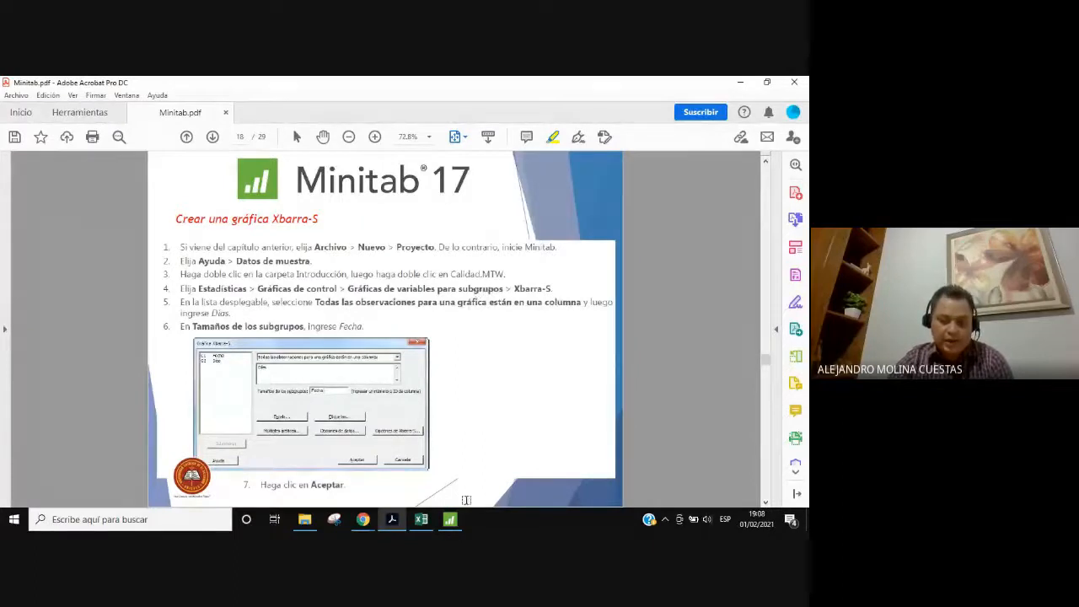
Switch to Minitab, highlight the Días values from row 5, and look through the worksheet data down past row 40
{"action": "left_click", "coordinate": [450, 520]}
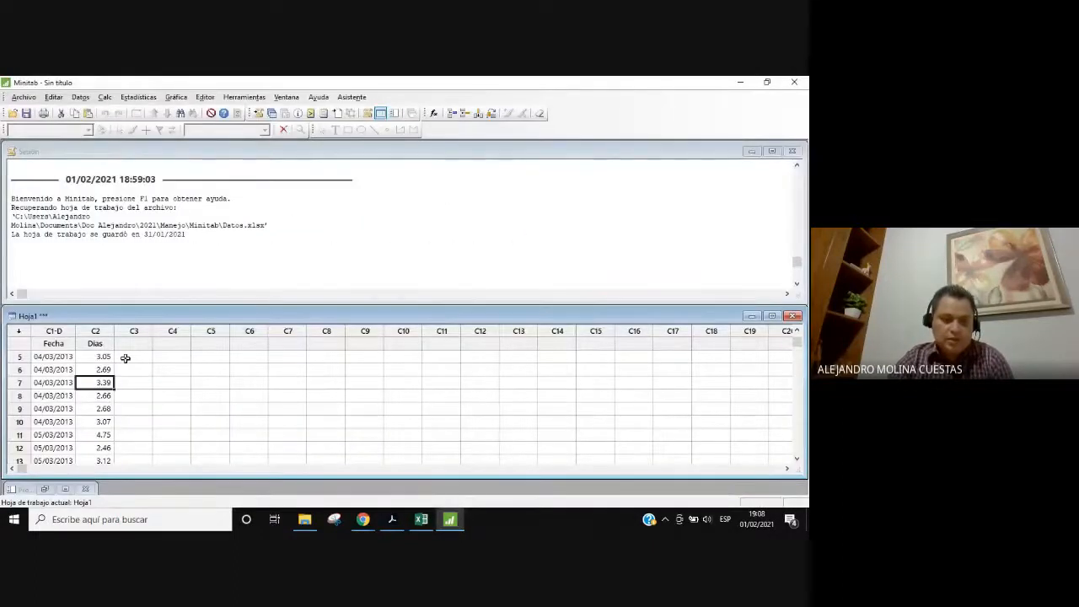
{"action": "left_click_drag", "start_coordinate": [103, 357], "coordinate": [103, 460]}
{"action": "left_click", "coordinate": [133, 396]}
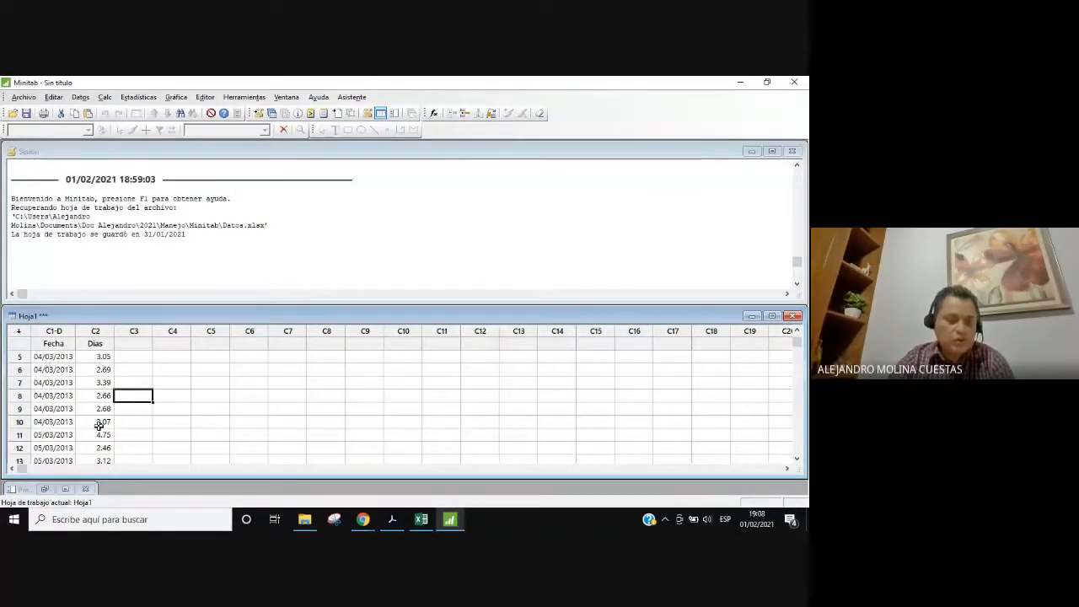
{"action": "scroll", "coordinate": [101, 422], "scroll_direction": "down", "scroll_amount": 7}
{"action": "scroll", "coordinate": [98, 425], "scroll_direction": "down", "scroll_amount": 3}
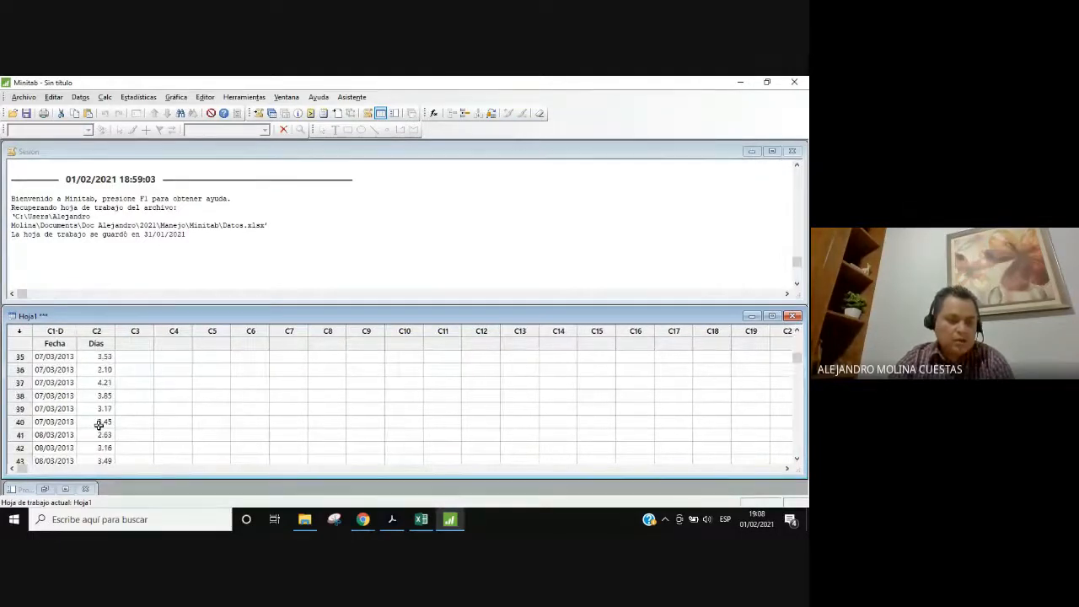
{"action": "scroll", "coordinate": [99, 425], "scroll_direction": "up", "scroll_amount": 11}
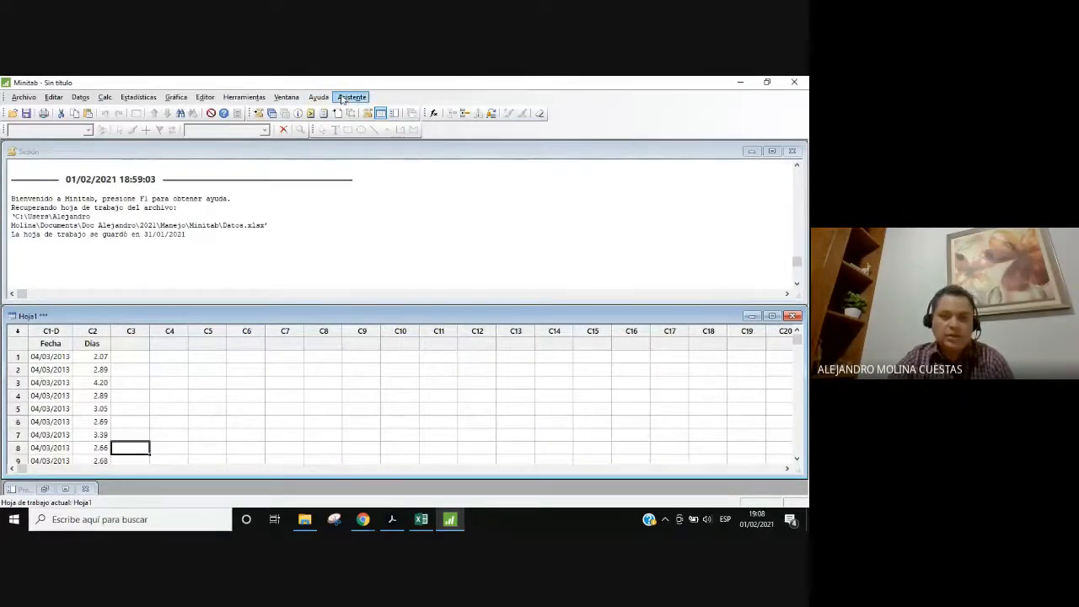
Bring up the Assistant's control chart decision tree and read its explanation of continuous versus attribute data types
{"action": "left_click", "coordinate": [351, 98]}
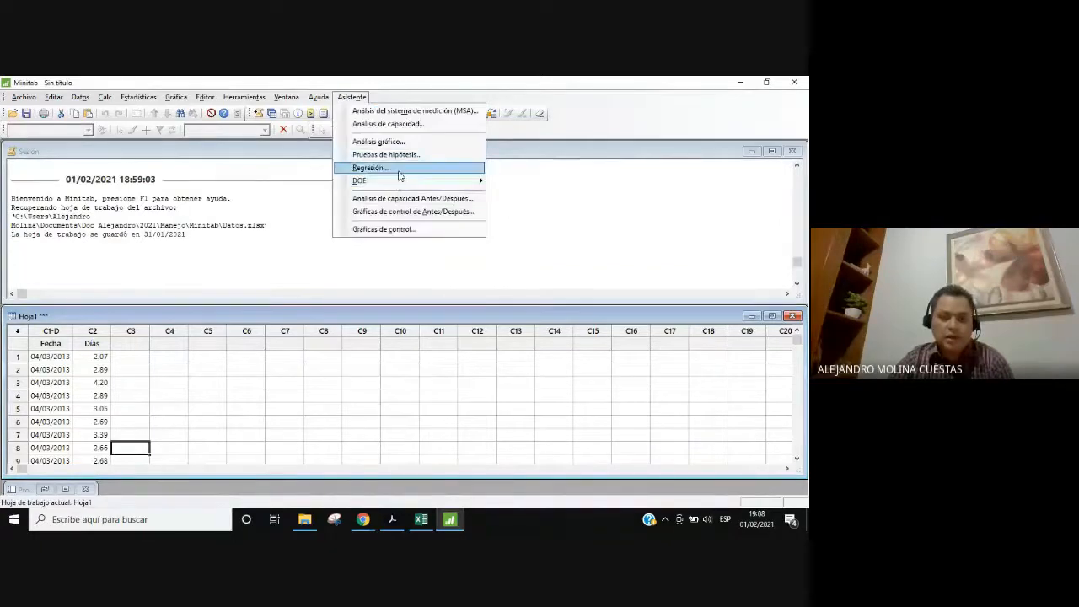
{"action": "left_click", "coordinate": [410, 230]}
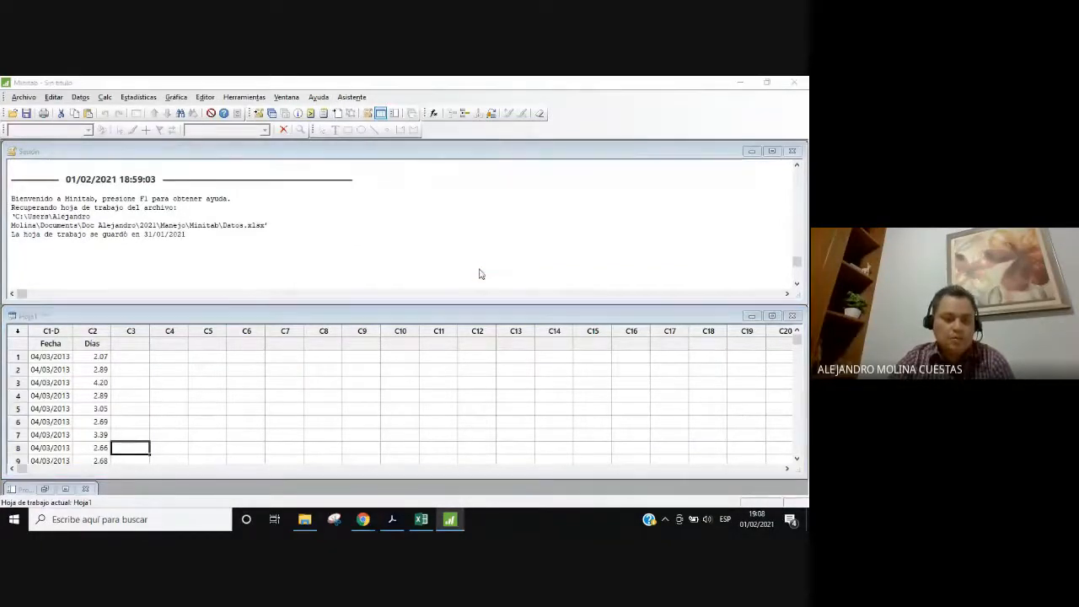
{"action": "left_click_drag", "start_coordinate": [273, 127], "coordinate": [513, 157]}
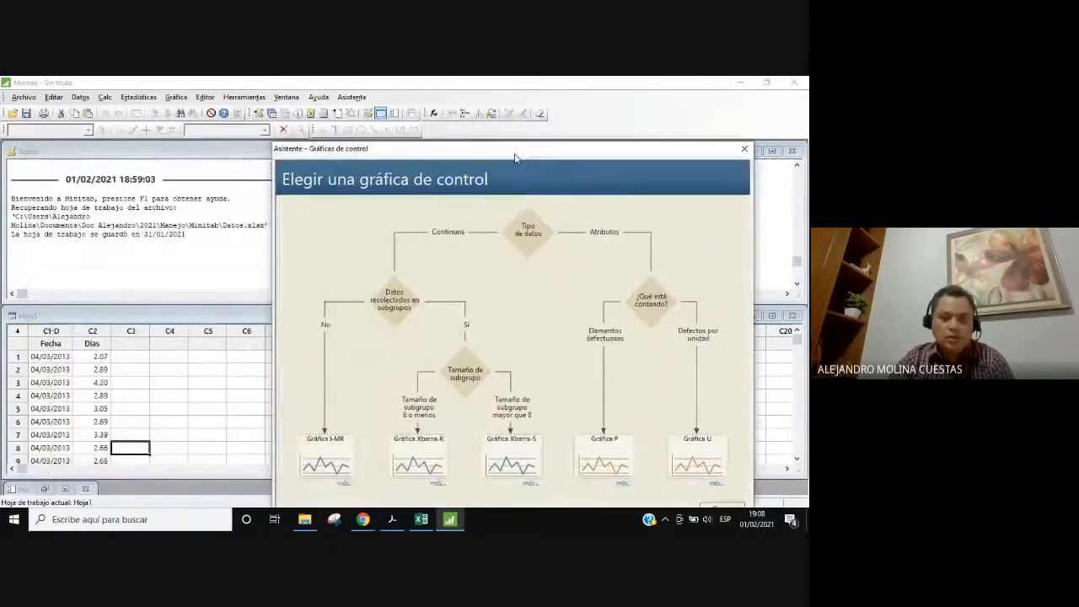
{"action": "left_click", "coordinate": [521, 240]}
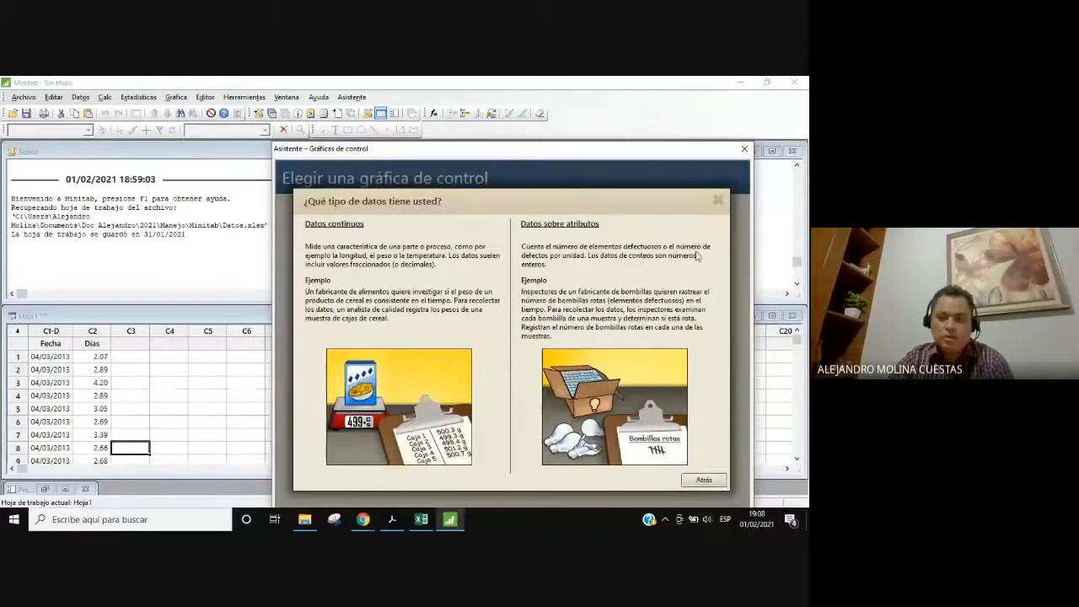
{"action": "left_click", "coordinate": [718, 200]}
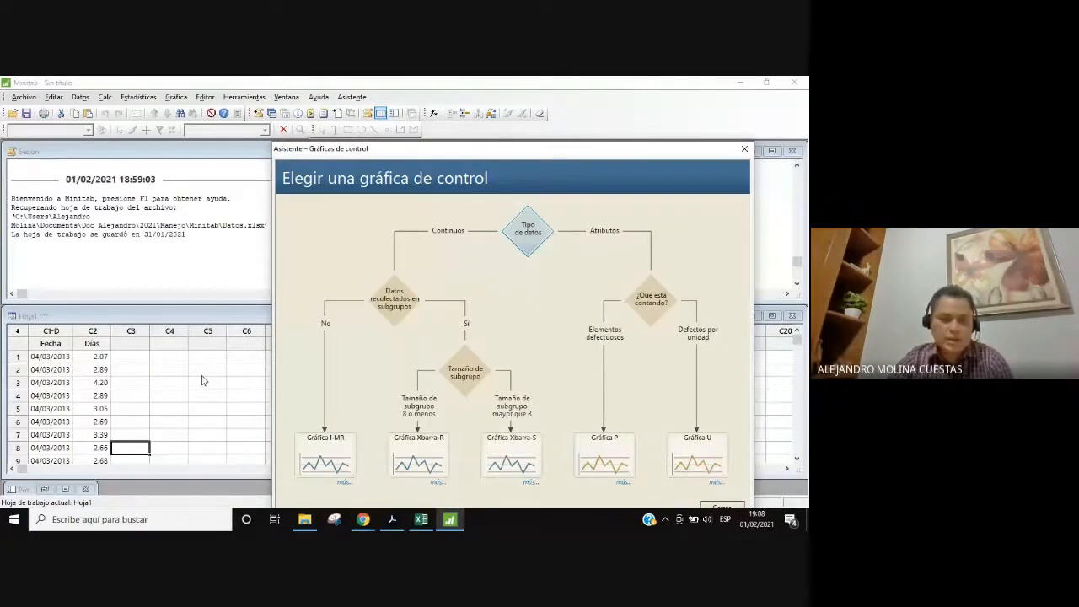
Count the 04/03/2013 entries in the Fecha column cell by cell from row 1 to row 11, and return to row 1
{"action": "left_click", "coordinate": [51, 356]}
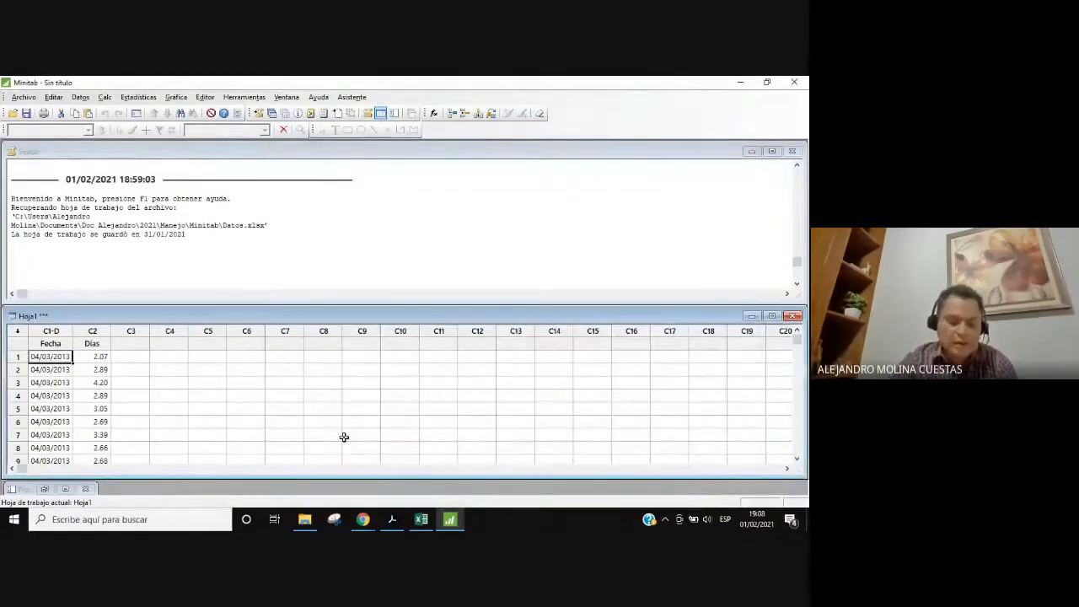
{"action": "key", "text": "Down"}
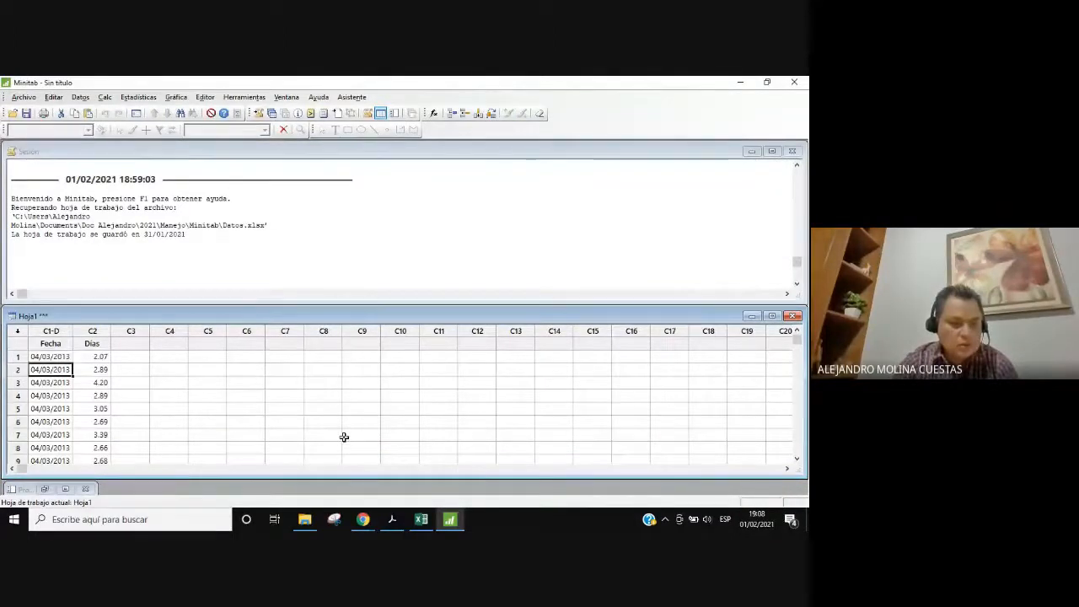
{"action": "key", "text": "Down"}
{"action": "key", "text": "Down"}
{"action": "key", "text": "Down"}
{"action": "key", "text": "Down"}
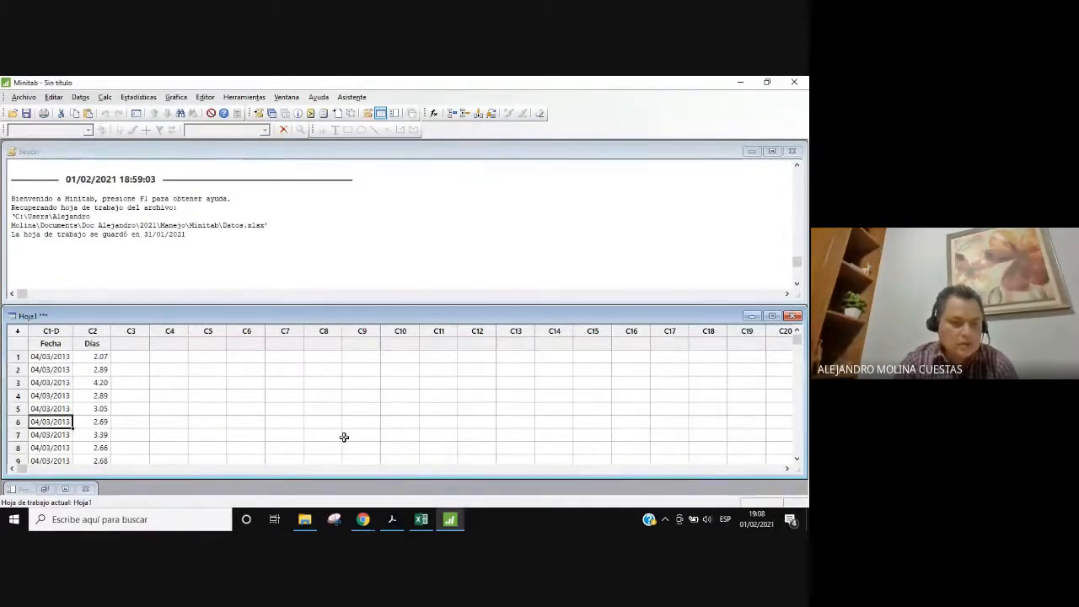
{"action": "key", "text": "Down"}
{"action": "key", "text": "Down"}
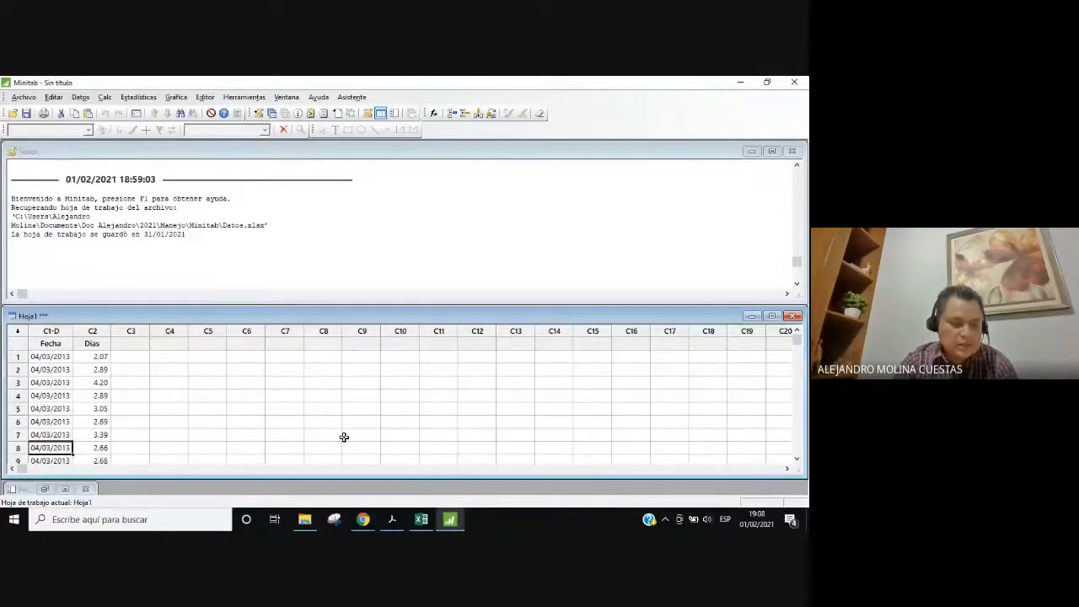
{"action": "key", "text": "Down"}
{"action": "key", "text": "Down"}
{"action": "key", "text": "Down"}
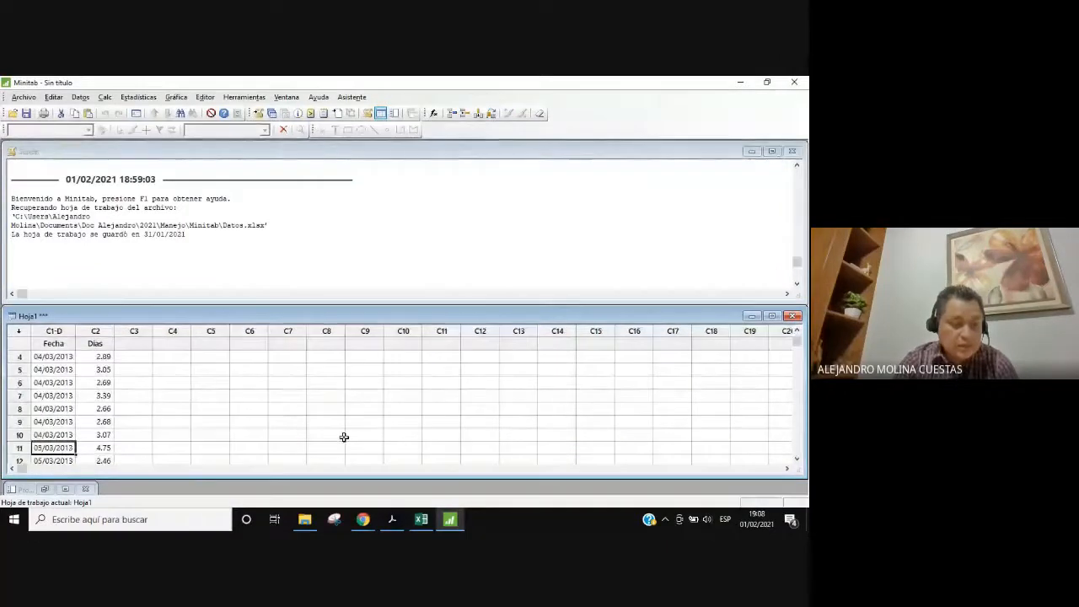
{"action": "key", "text": "Up"}
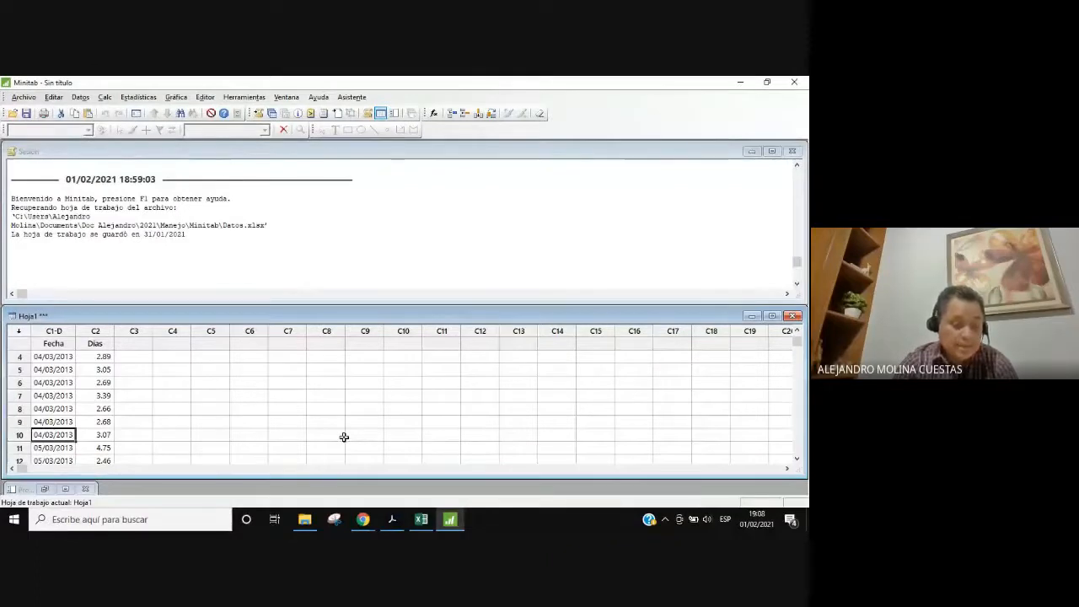
{"action": "key", "text": "Up"}
{"action": "key", "text": "Up"}
{"action": "key", "text": "Up"}
{"action": "key", "text": "Up"}
{"action": "key", "text": "Up"}
{"action": "key", "text": "Up"}
{"action": "key", "text": "Up"}
{"action": "key", "text": "Up"}
{"action": "key", "text": "Up"}
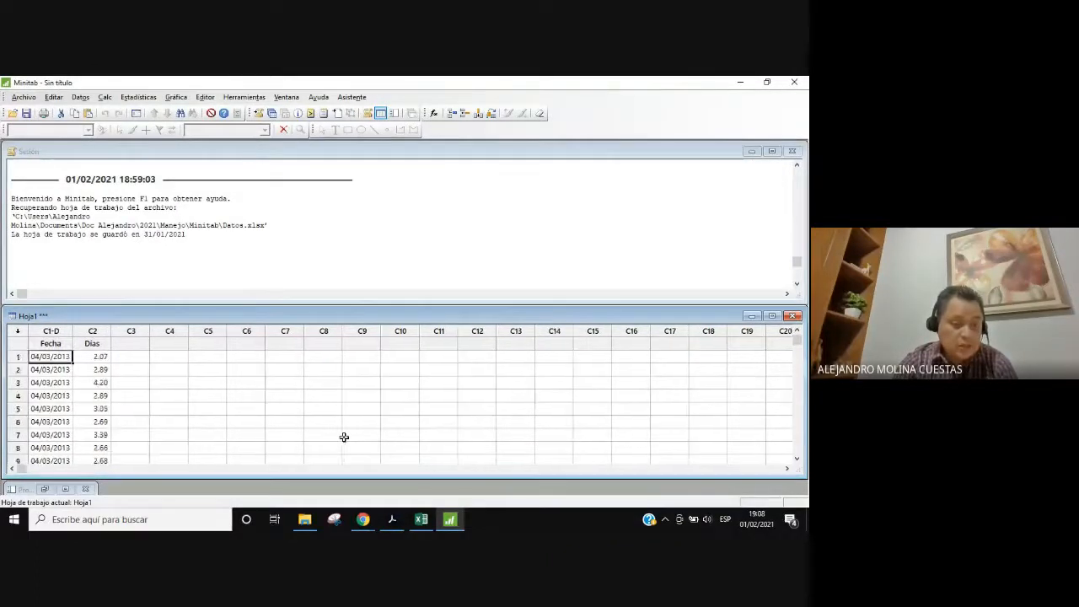
Go down the Fecha column from row 1 past row 30, checking how many rows 05/03/2013 and 06/03/2013 each occupy
{"action": "key", "text": "Down"}
{"action": "key", "text": "Down"}
{"action": "key", "text": "Down"}
{"action": "key", "text": "Down"}
{"action": "key", "text": "Down"}
{"action": "key", "text": "Down"}
{"action": "key", "text": "Down"}
{"action": "key", "text": "Down"}
{"action": "key", "text": "Down"}
{"action": "key", "text": "Down"}
{"action": "key", "text": "Down"}
{"action": "key", "text": "Down"}
{"action": "key", "text": "Down"}
{"action": "key", "text": "Down"}
{"action": "key", "text": "Down"}
{"action": "key", "text": "Down"}
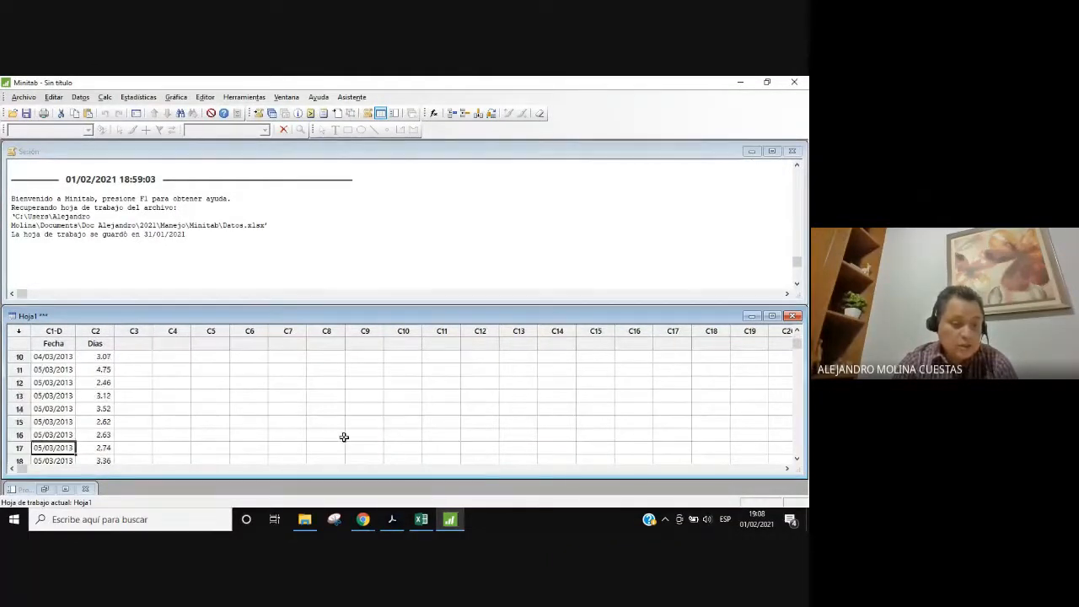
{"action": "key", "text": "Down"}
{"action": "key", "text": "Down"}
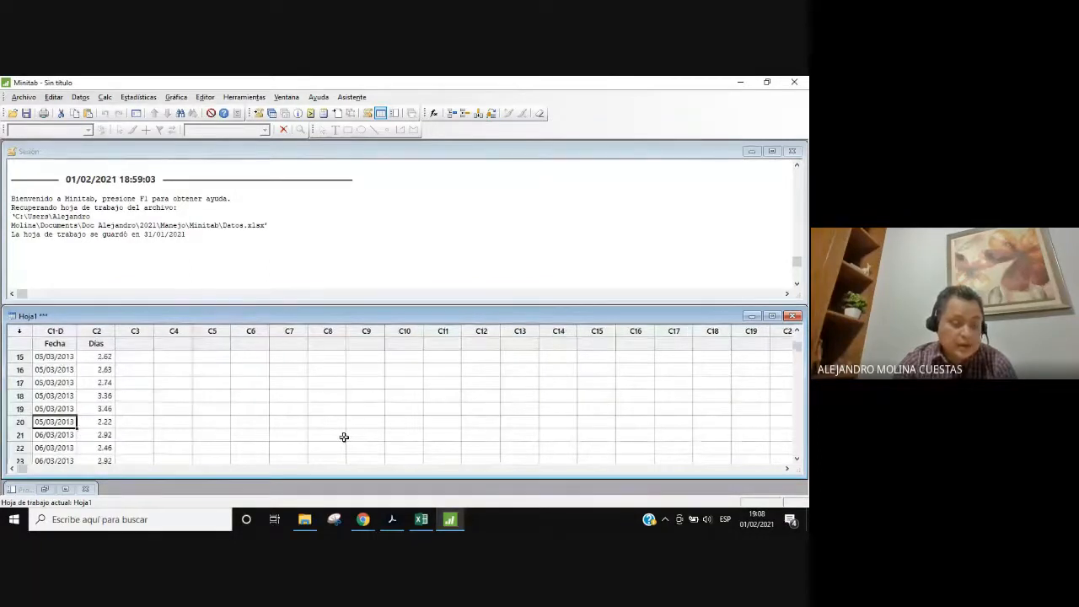
{"action": "key", "text": "Down"}
{"action": "key", "text": "Down"}
{"action": "key", "text": "Down"}
{"action": "key", "text": "Down"}
{"action": "key", "text": "Down"}
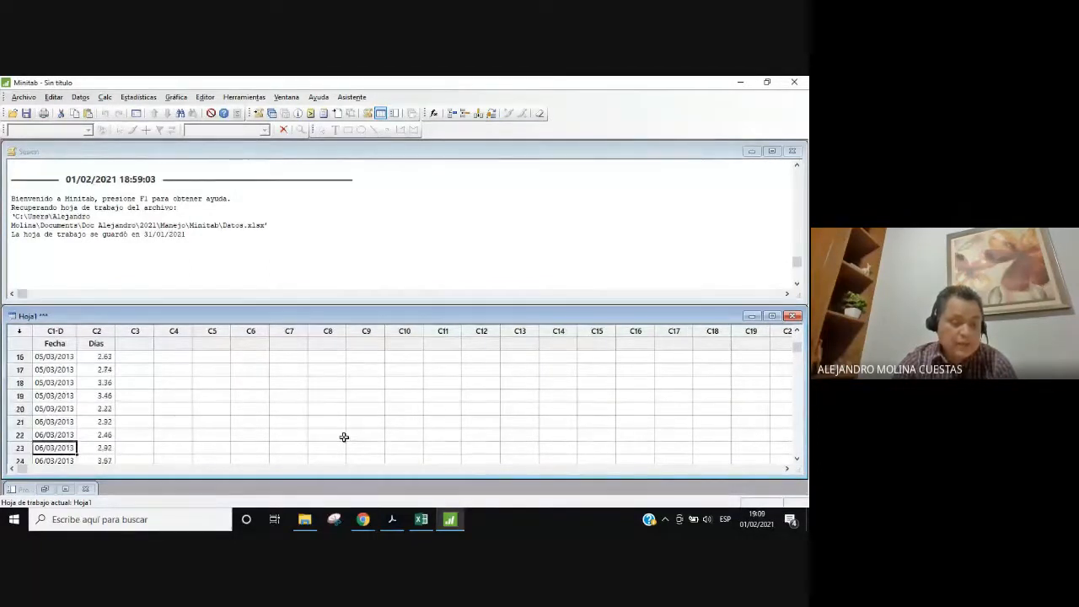
{"action": "key", "text": "Down"}
{"action": "key", "text": "Down"}
{"action": "key", "text": "Down"}
{"action": "key", "text": "Down"}
{"action": "key", "text": "Down"}
{"action": "key", "text": "Down"}
{"action": "key", "text": "Down"}
{"action": "key", "text": "Down"}
{"action": "key", "text": "Down"}
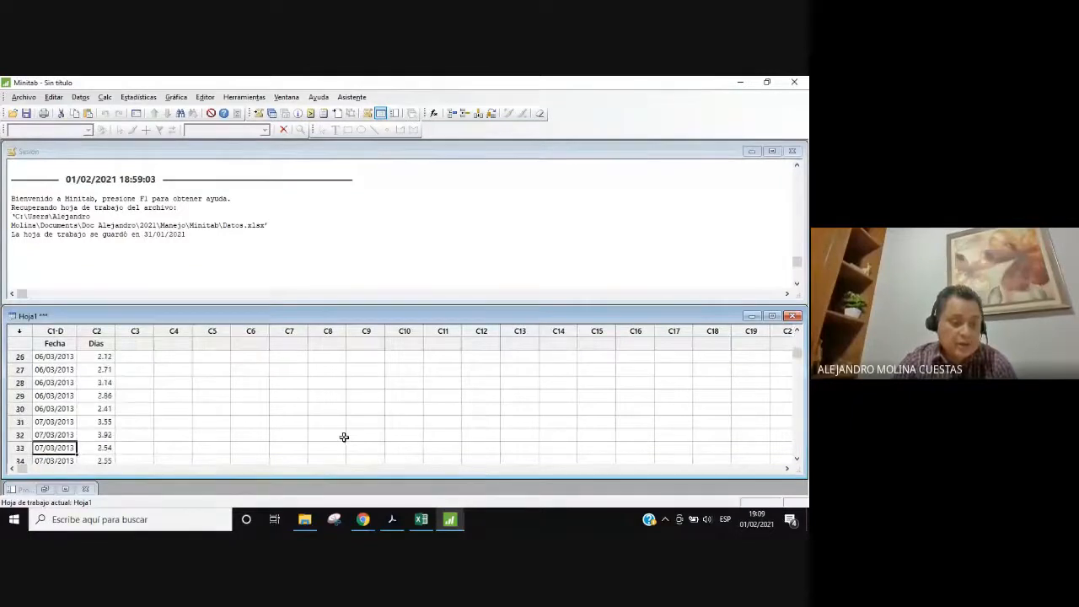
{"action": "key", "text": "Up"}
{"action": "key", "text": "Up"}
{"action": "key", "text": "Up"}
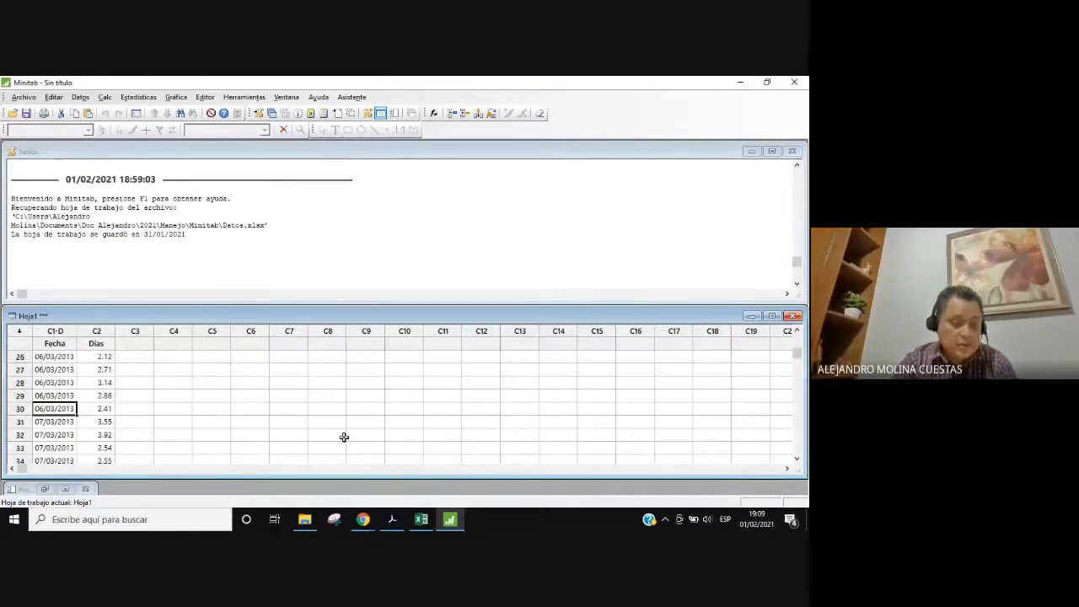
{"action": "key", "text": "Down"}
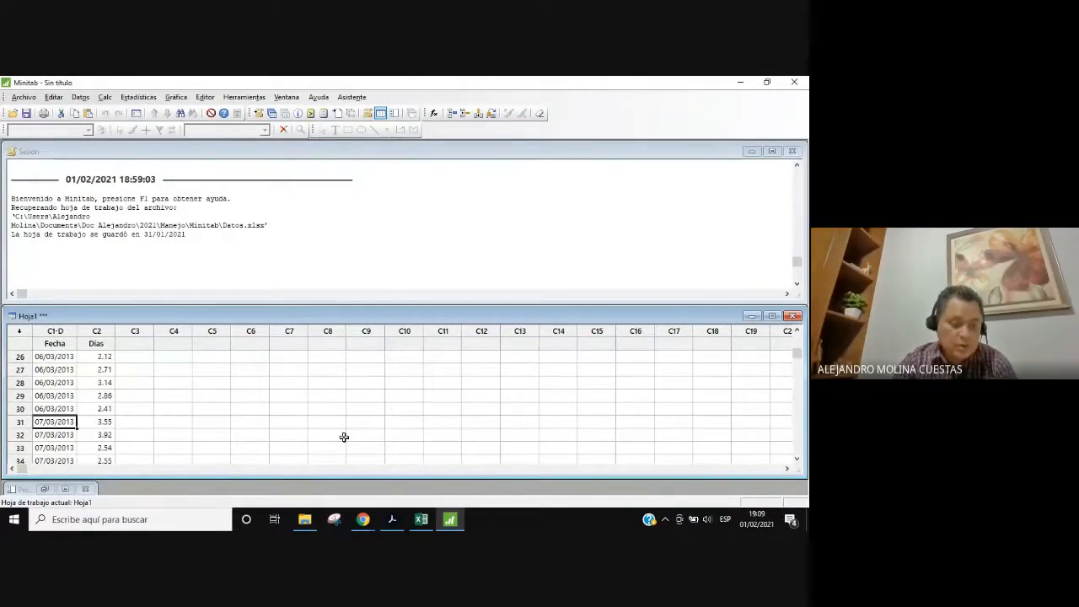
{"action": "key", "text": "Up"}
Check the 07/03/2013 and 08/03/2013 entries in the Fecha column down to row 48, and return to row 1
{"action": "key", "text": "Down"}
{"action": "key", "text": "Down"}
{"action": "key", "text": "Down"}
{"action": "key", "text": "Down"}
{"action": "key", "text": "Down"}
{"action": "key", "text": "Down"}
{"action": "key", "text": "Down"}
{"action": "key", "text": "Down"}
{"action": "key", "text": "Down"}
{"action": "key", "text": "Down"}
{"action": "key", "text": "Down"}
{"action": "key", "text": "Down"}
{"action": "key", "text": "Down"}
{"action": "key", "text": "Down"}
{"action": "key", "text": "Down"}
{"action": "key", "text": "Down"}
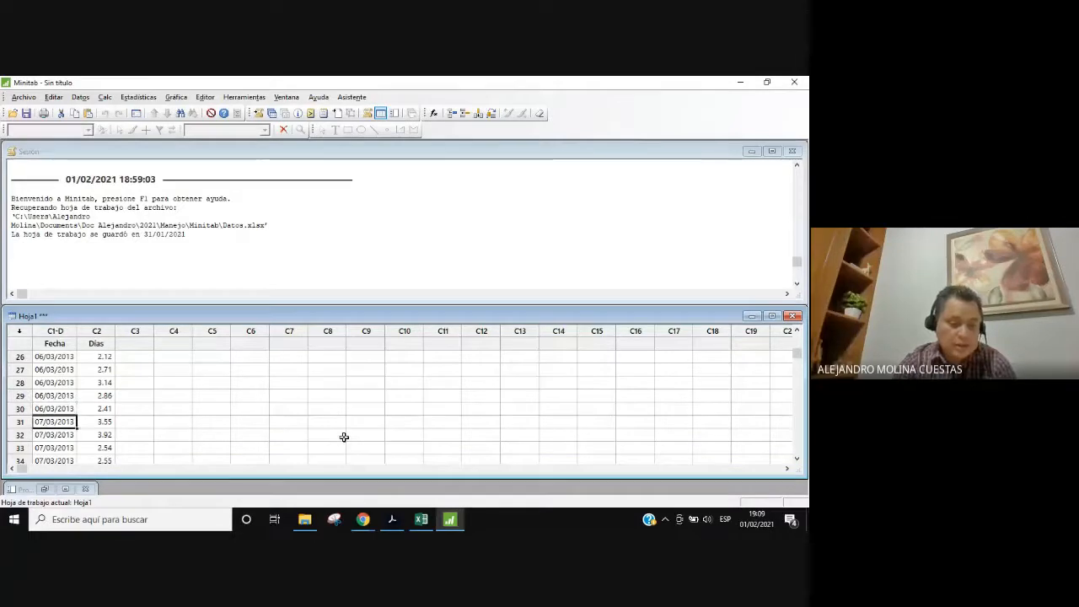
{"action": "key", "text": "Down"}
{"action": "key", "text": "Down"}
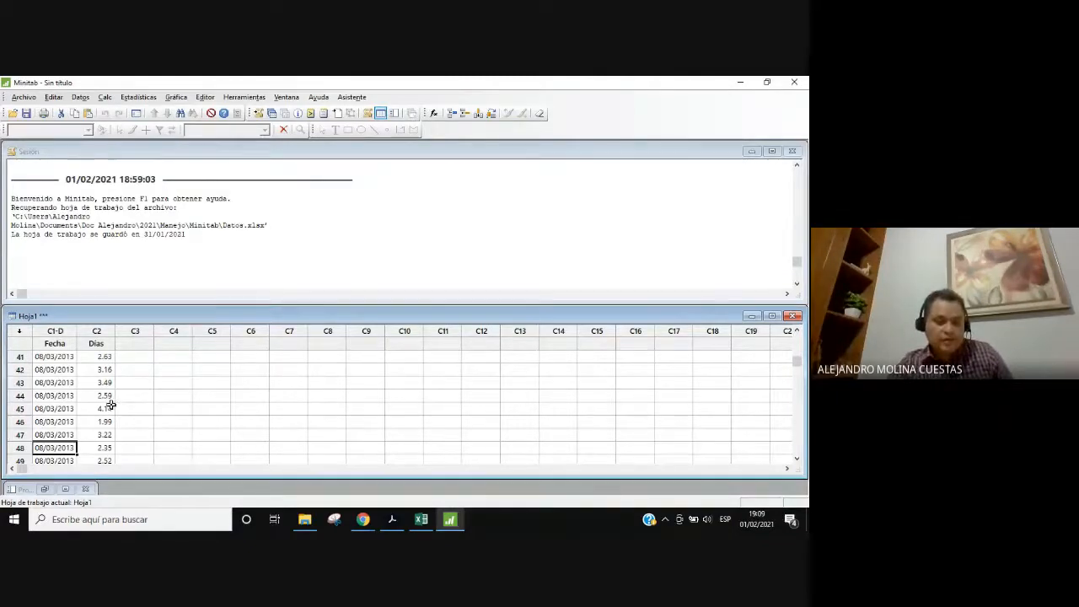
{"action": "scroll", "coordinate": [63, 408], "scroll_direction": "up", "scroll_amount": 2}
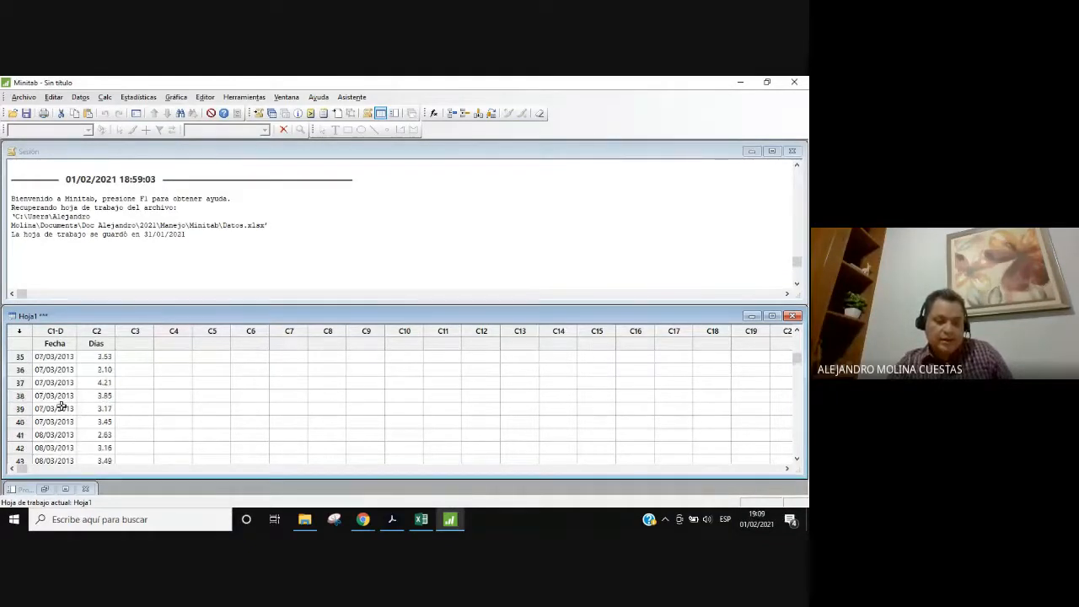
{"action": "scroll", "coordinate": [62, 406], "scroll_direction": "up", "scroll_amount": 10}
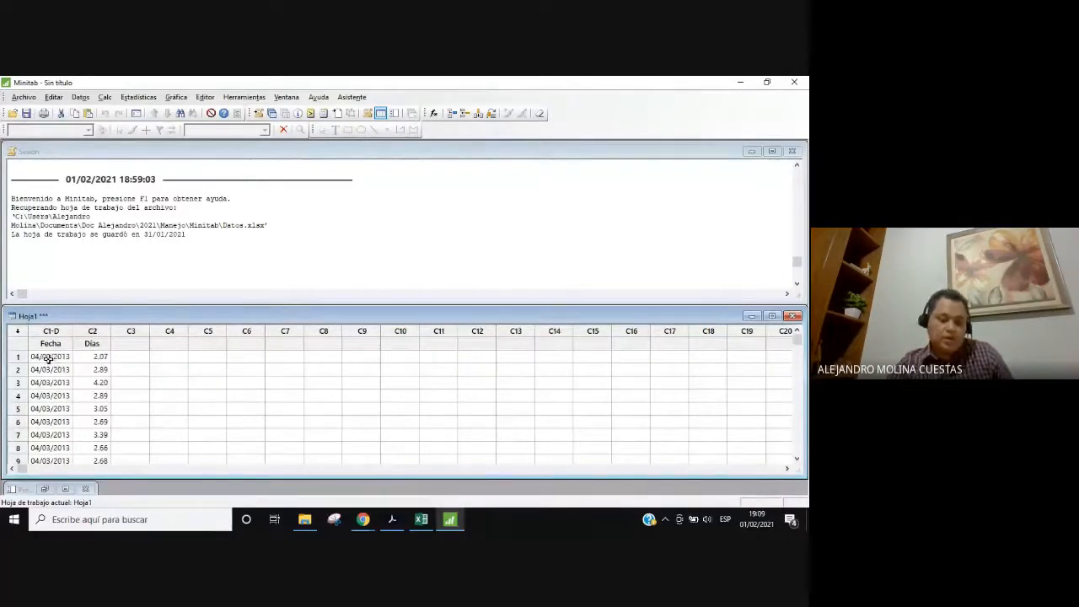
Highlight the Fecha dates in rows 1 to 7, and review the Assistant's control chart decision tree for the Xbarra-S subgroup size rule
{"action": "left_click_drag", "start_coordinate": [50, 358], "coordinate": [59, 436]}
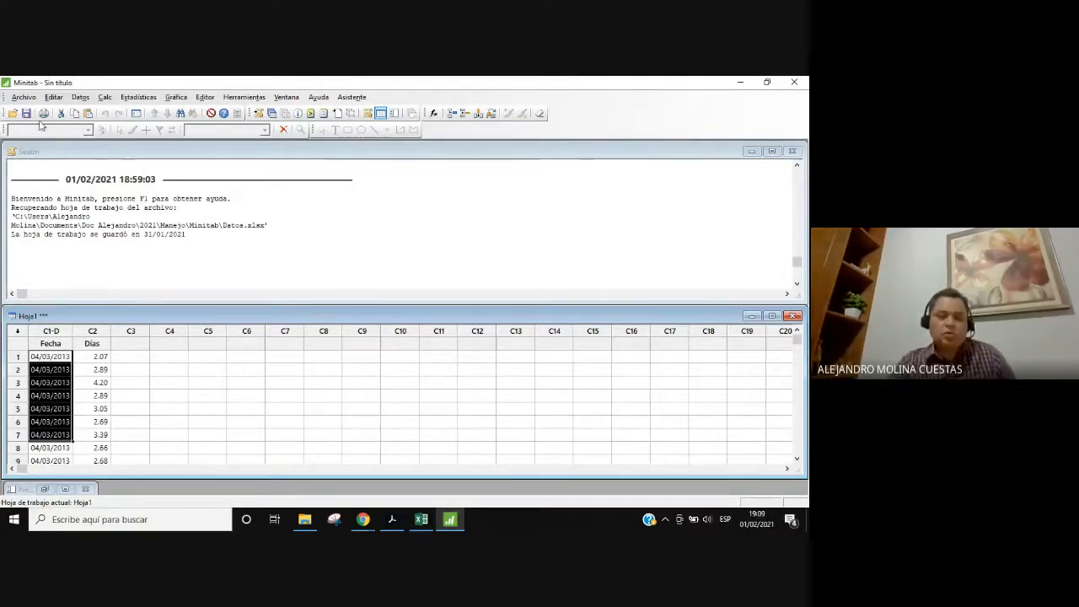
{"action": "left_click", "coordinate": [351, 98]}
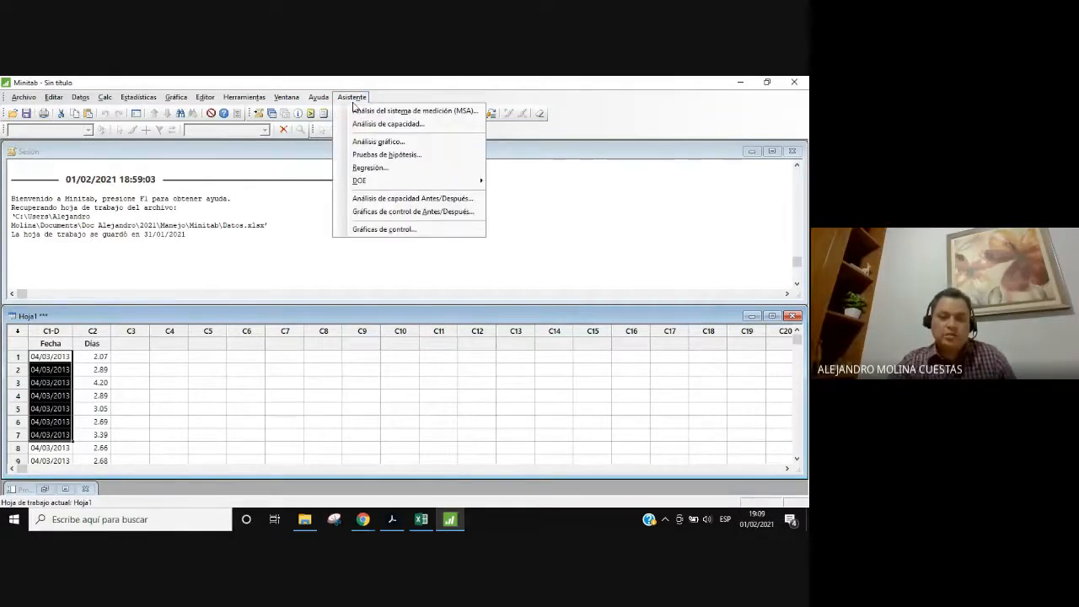
{"action": "left_click", "coordinate": [396, 229]}
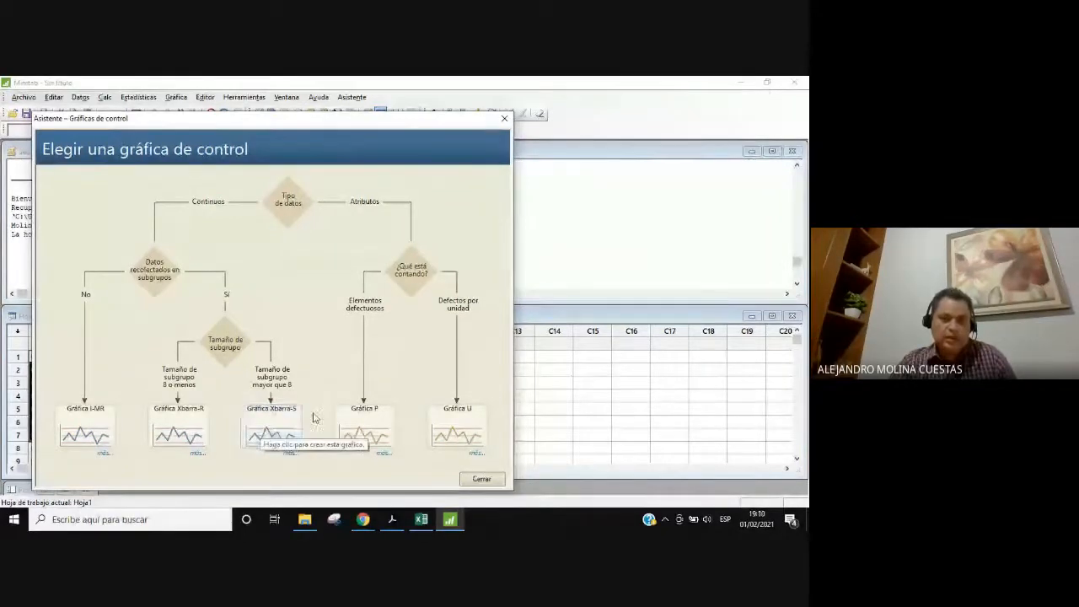
{"action": "left_click", "coordinate": [502, 120]}
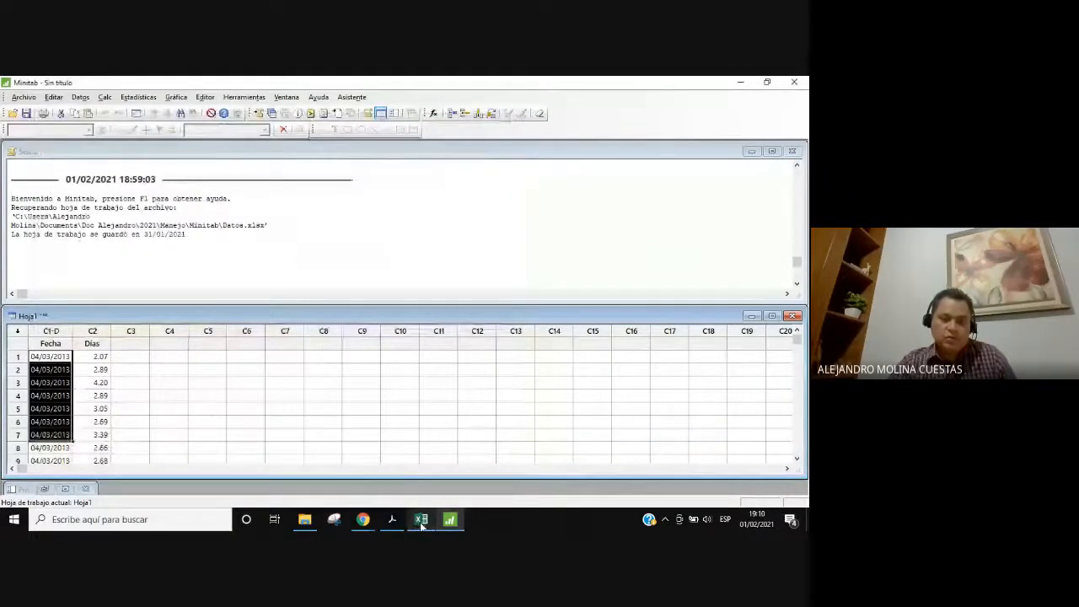
Switch to the Minitab PDF in Acrobat, highlight the Xbarra-S command path in instruction 4, and return to Minitab
{"action": "left_click", "coordinate": [392, 519]}
{"action": "left_click_drag", "start_coordinate": [198, 289], "coordinate": [553, 290]}
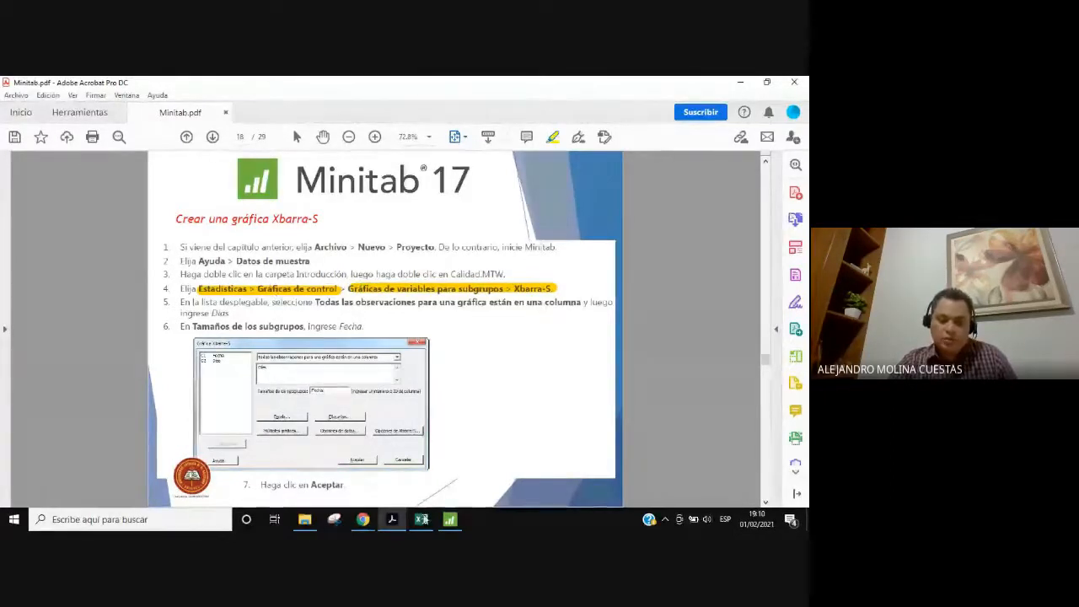
{"action": "mouse_move", "coordinate": [452, 520]}
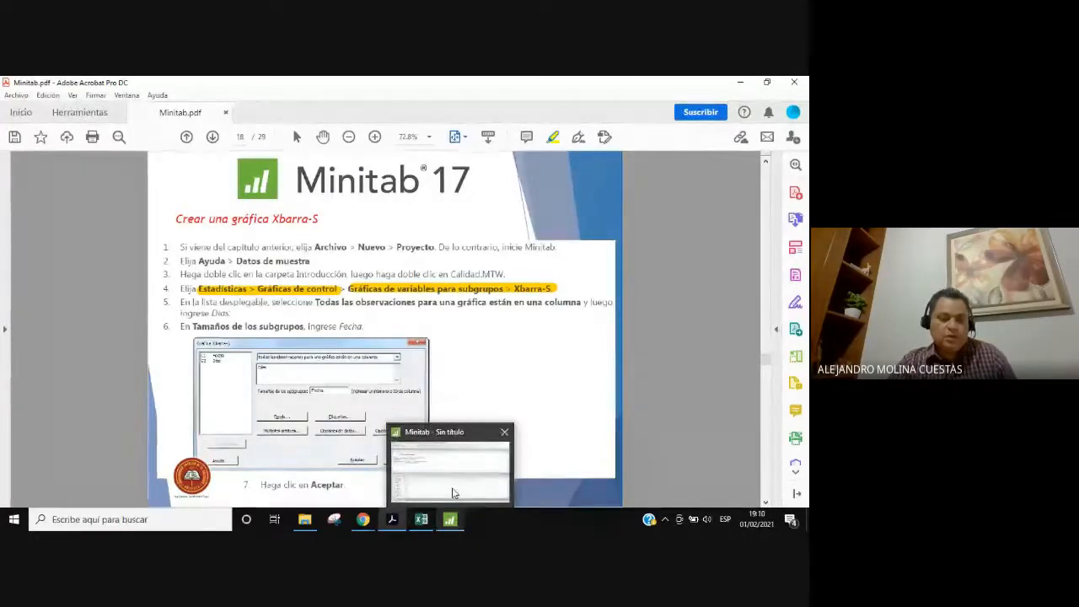
{"action": "left_click", "coordinate": [453, 493]}
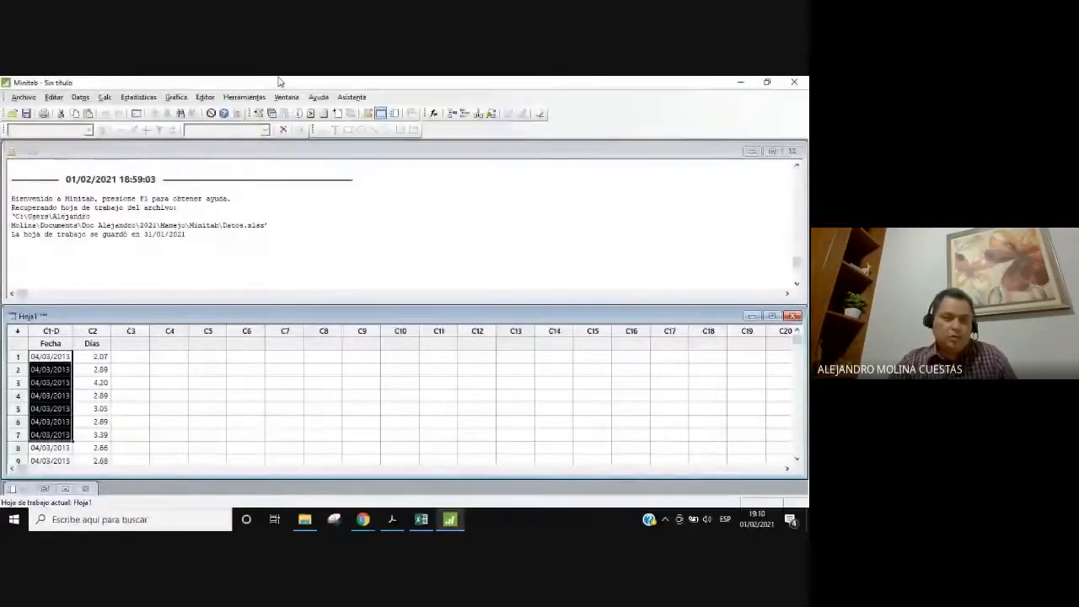
Start a subgroup Xbarra-S control chart with all observations for a chart in one column
{"action": "left_click", "coordinate": [97, 370]}
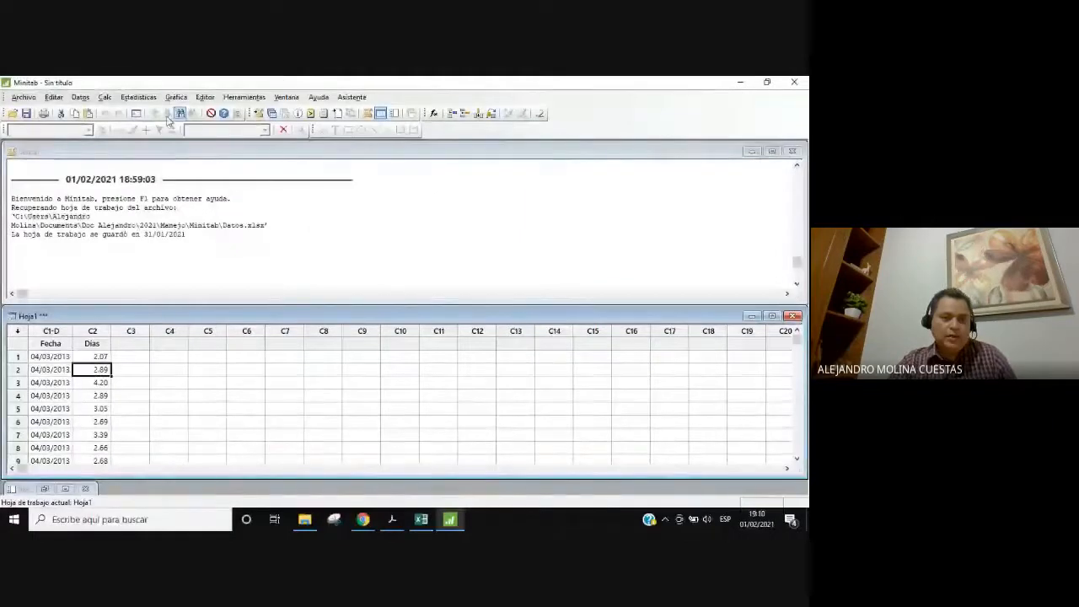
{"action": "left_click", "coordinate": [139, 98]}
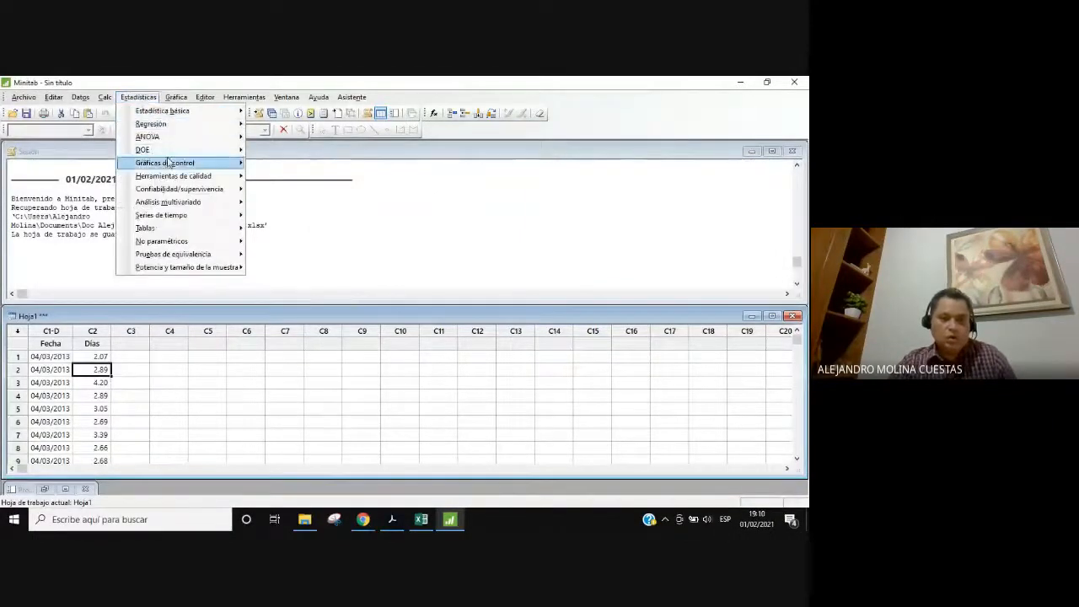
{"action": "mouse_move", "coordinate": [168, 163]}
{"action": "mouse_move", "coordinate": [343, 183]}
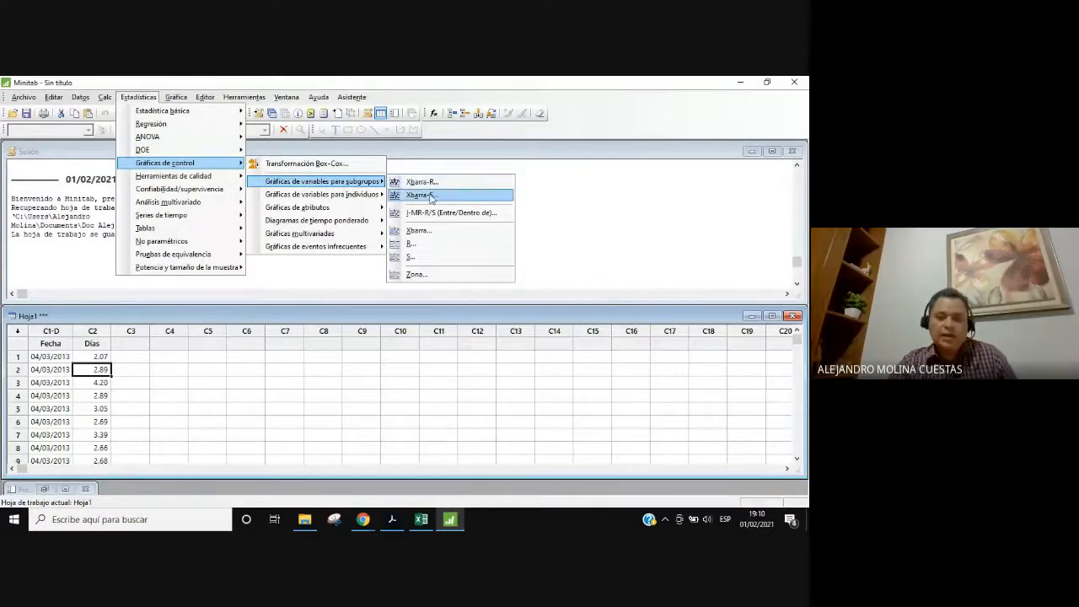
{"action": "left_click", "coordinate": [421, 195]}
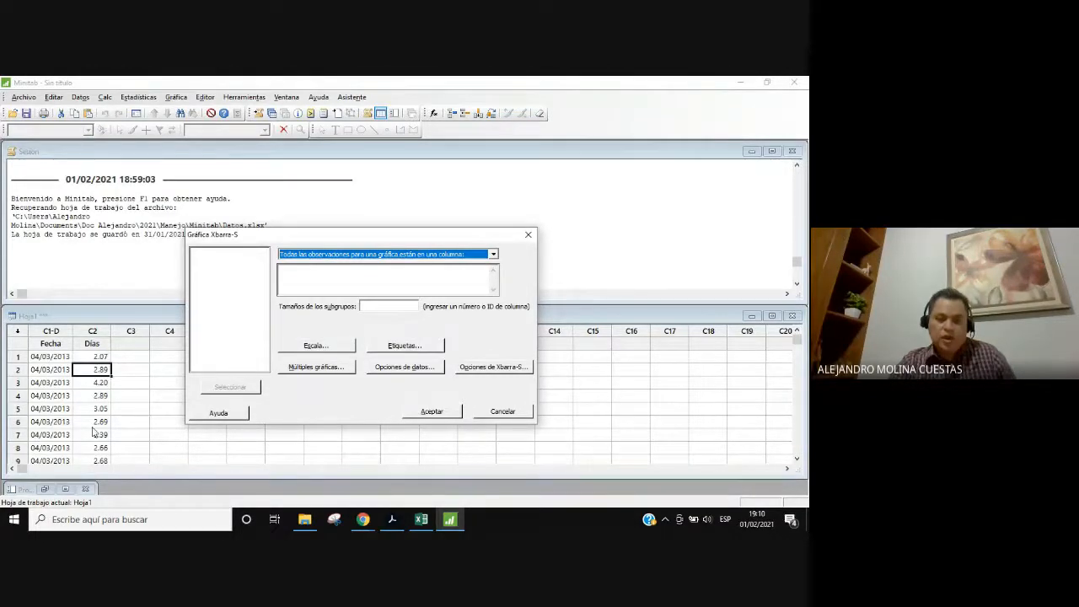
{"action": "left_click", "coordinate": [387, 253]}
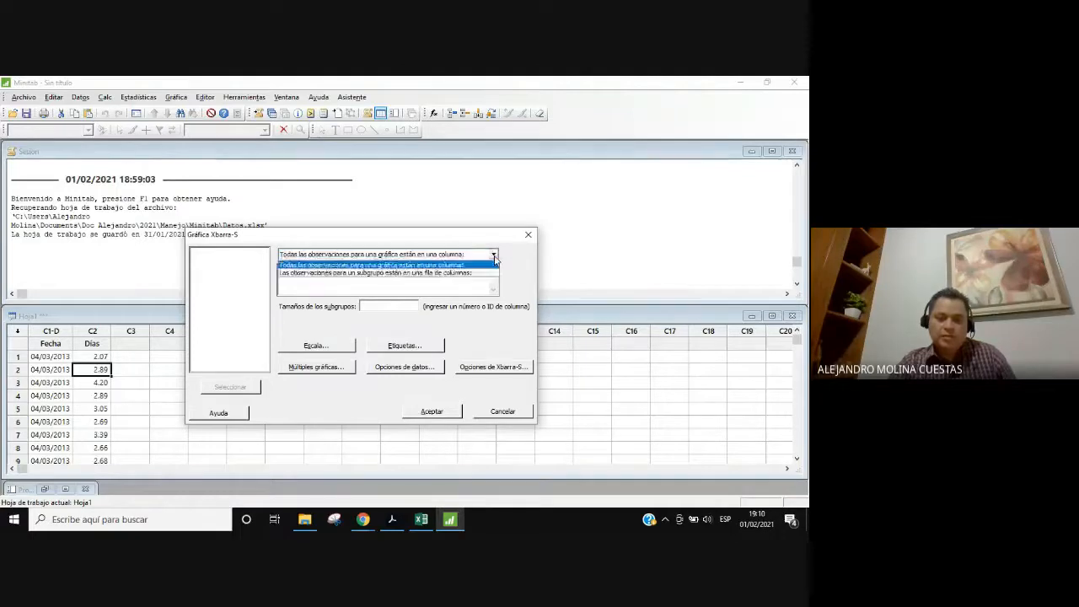
{"action": "left_click", "coordinate": [523, 289]}
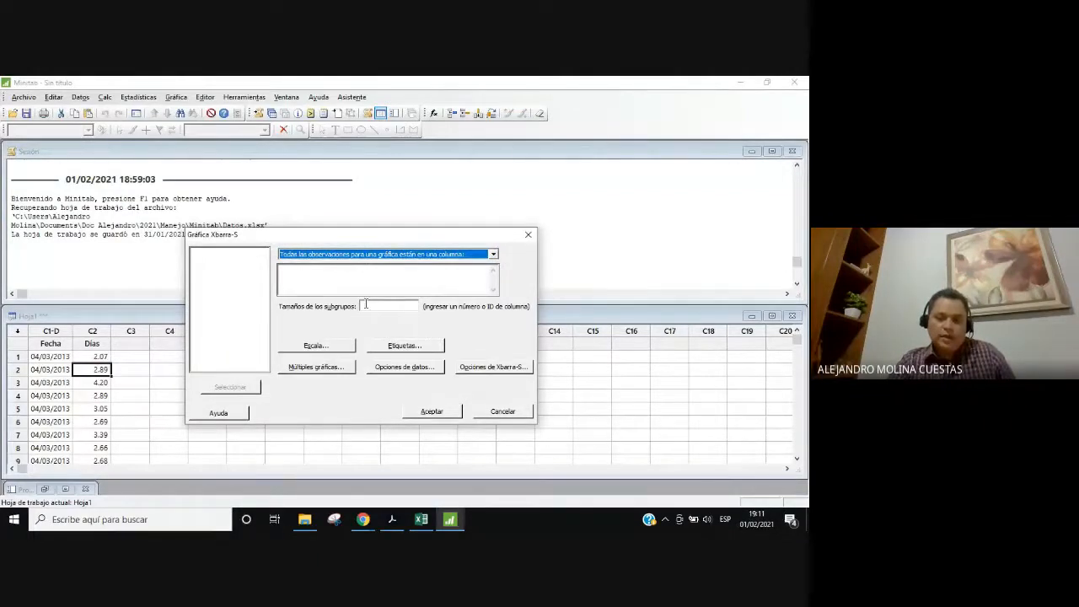
Set Días as the charted column and Fecha as the subgroup size column
{"action": "left_click", "coordinate": [308, 278]}
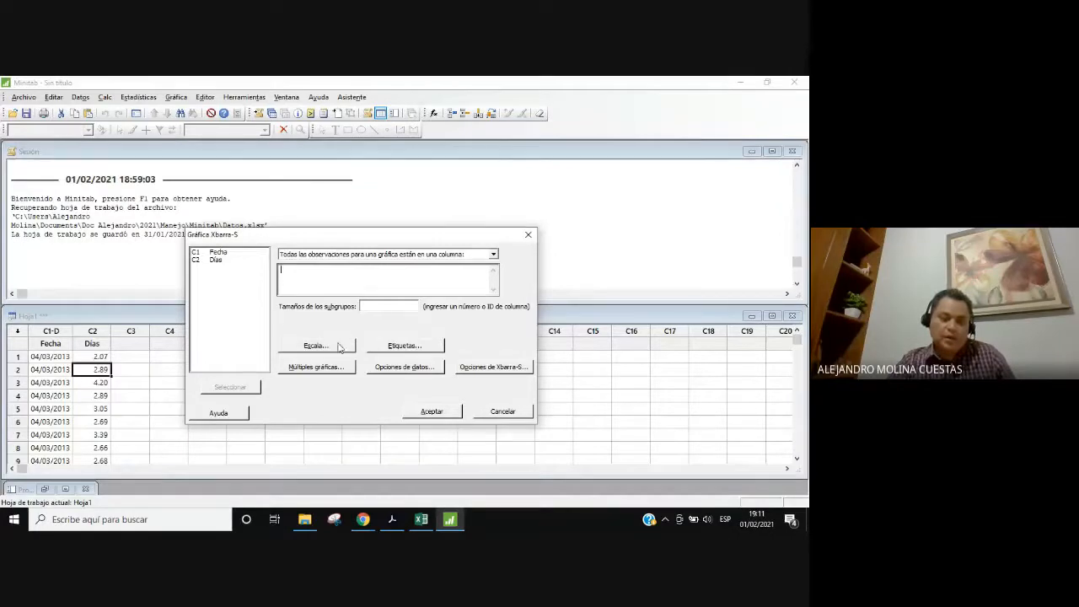
{"action": "double_click", "coordinate": [216, 261]}
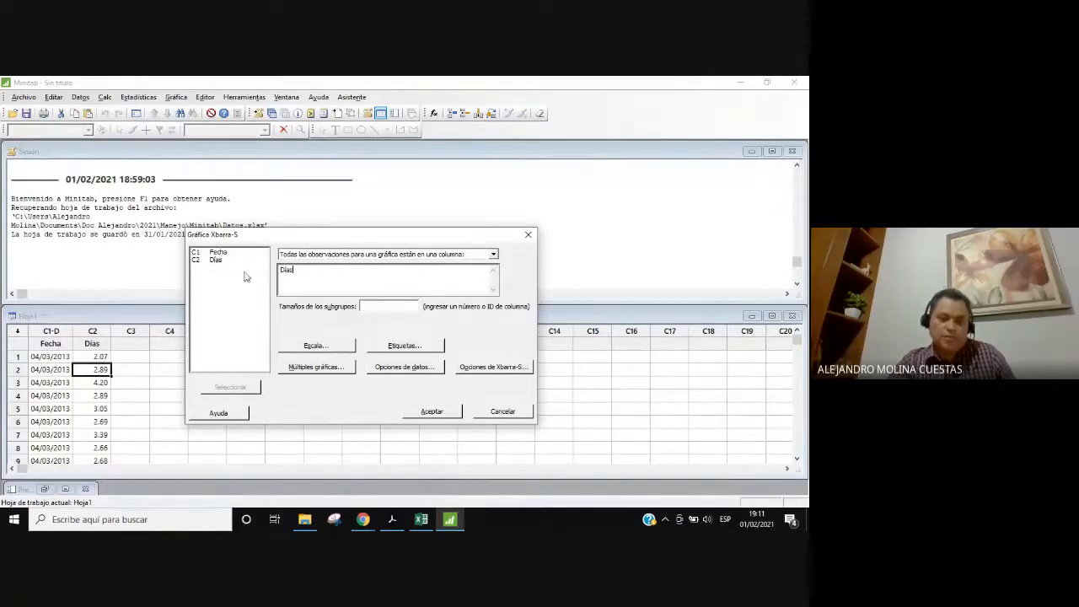
{"action": "left_click", "coordinate": [366, 306]}
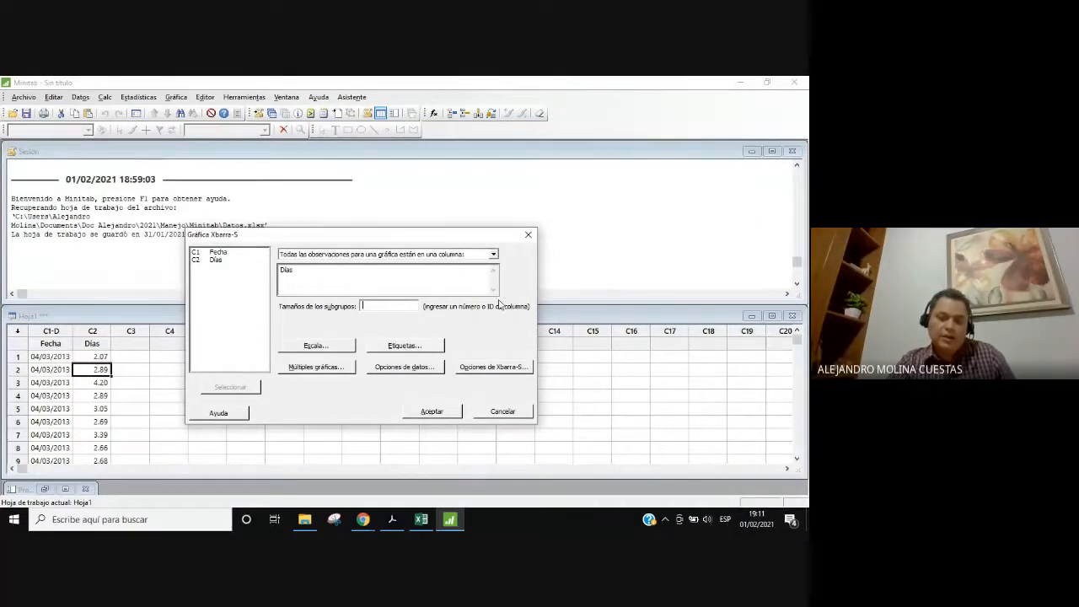
{"action": "left_click", "coordinate": [217, 253]}
{"action": "double_click", "coordinate": [217, 253]}
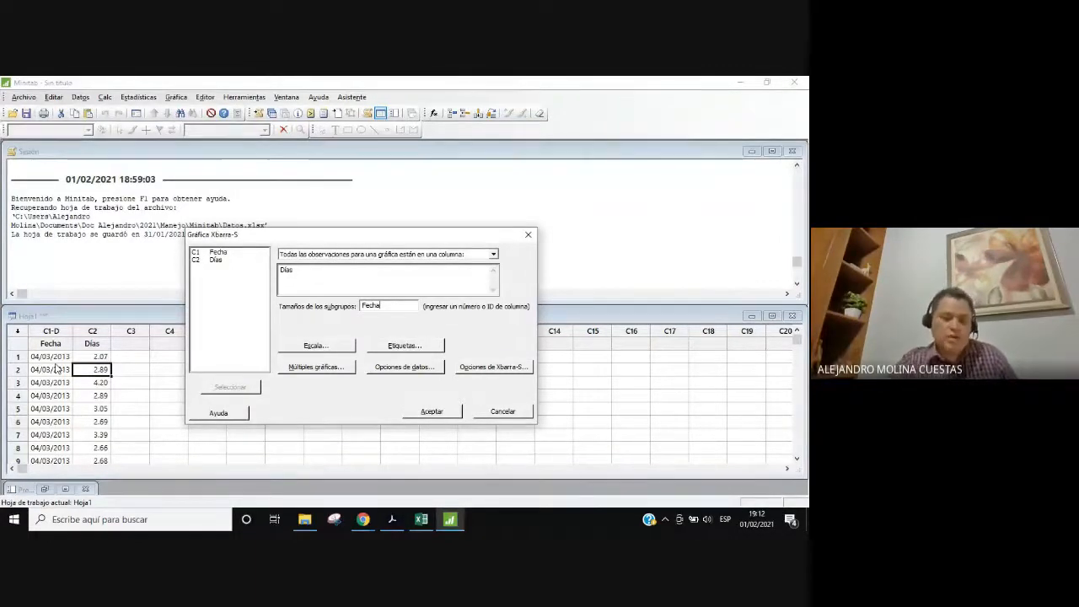
Switch to the PDF in Acrobat, highlight "Aceptar" in instruction 7, and move to page 19, "Agregar etapas a la gráfica de control"
{"action": "left_click", "coordinate": [362, 519]}
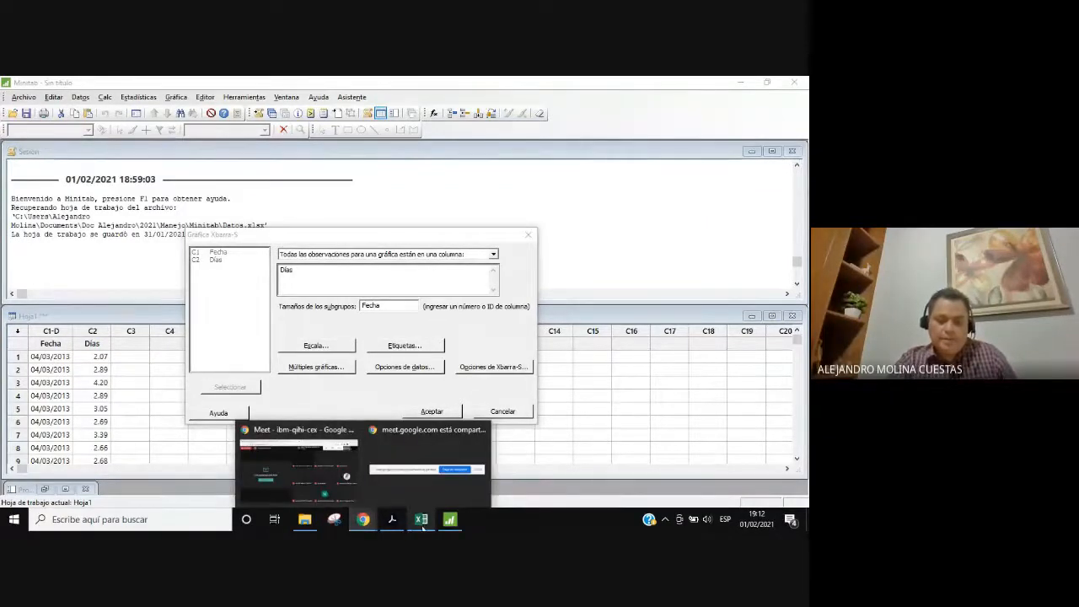
{"action": "left_click", "coordinate": [392, 521]}
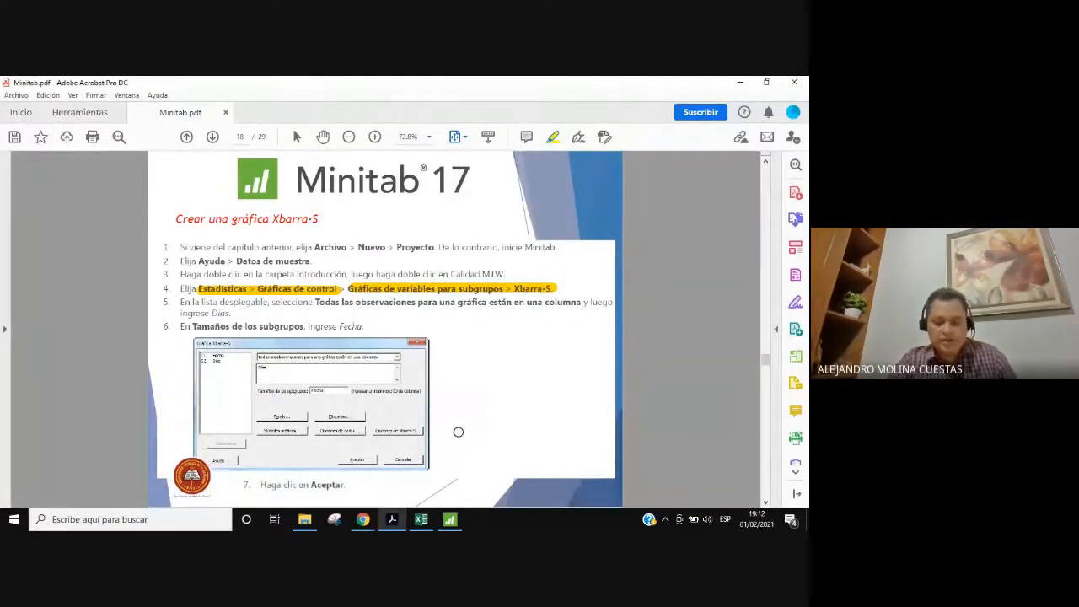
{"action": "left_click_drag", "start_coordinate": [311, 485], "coordinate": [340, 483]}
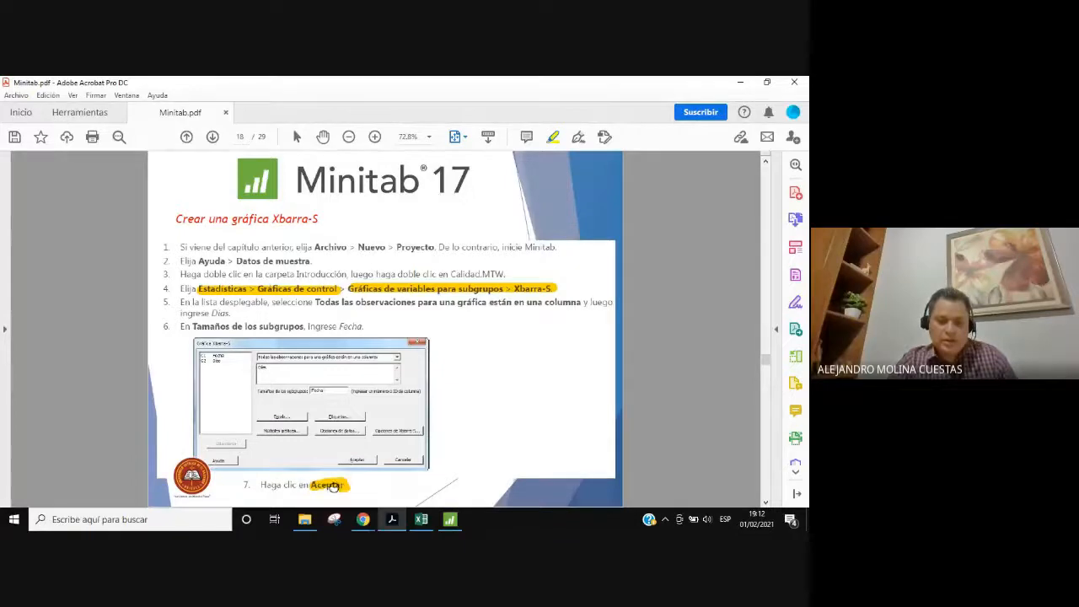
{"action": "scroll", "coordinate": [444, 455], "scroll_direction": "down", "scroll_amount": 2}
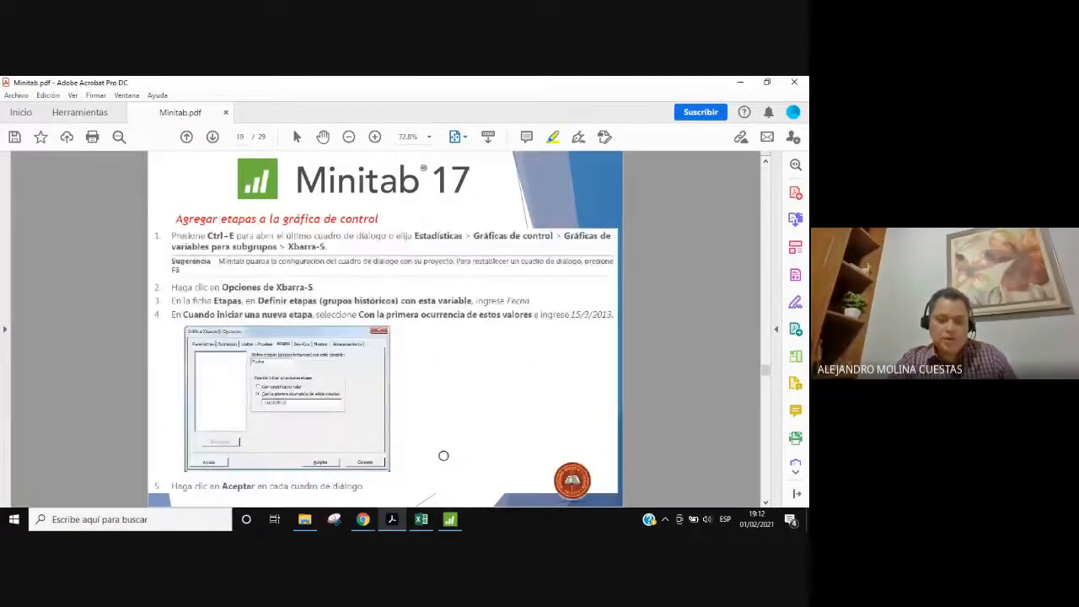
{"action": "scroll", "coordinate": [444, 456], "scroll_direction": "up", "scroll_amount": 1}
{"action": "scroll", "coordinate": [443, 455], "scroll_direction": "down", "scroll_amount": 1}
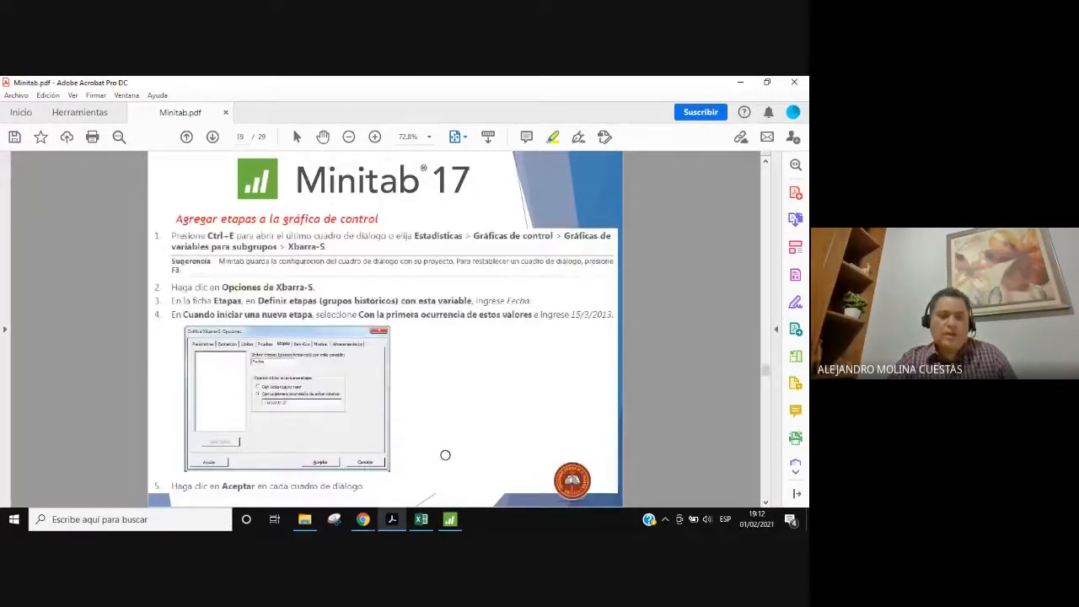
Switch to Minitab and review the Xbarra-S chart's Escala options, including Sello, and its title, subtitle and footnote options
{"action": "left_click", "coordinate": [423, 520]}
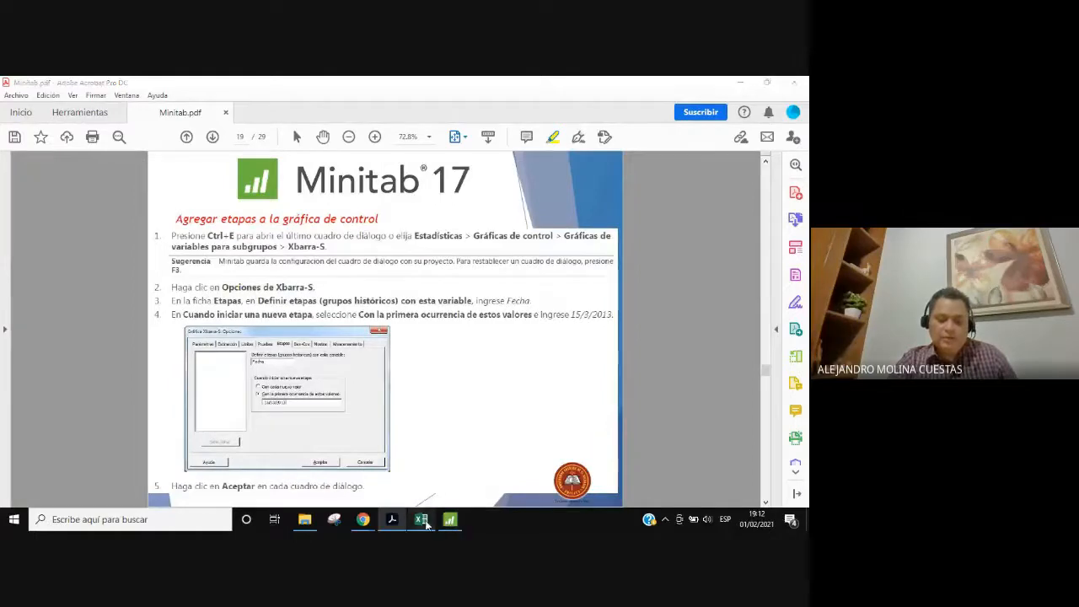
{"action": "left_click", "coordinate": [450, 519]}
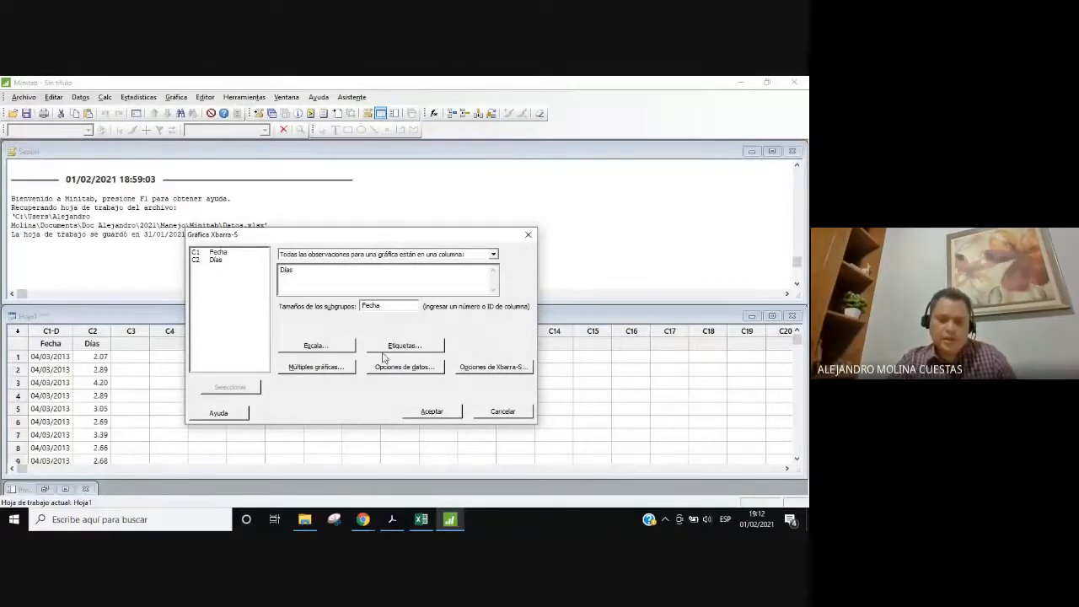
{"action": "left_click", "coordinate": [312, 347]}
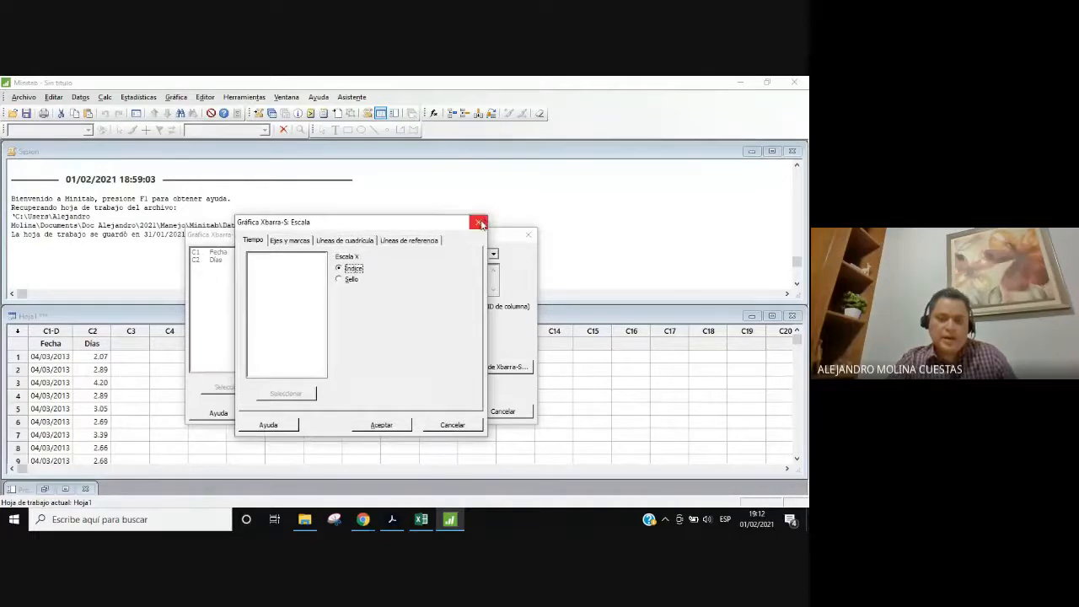
{"action": "left_click", "coordinate": [346, 279]}
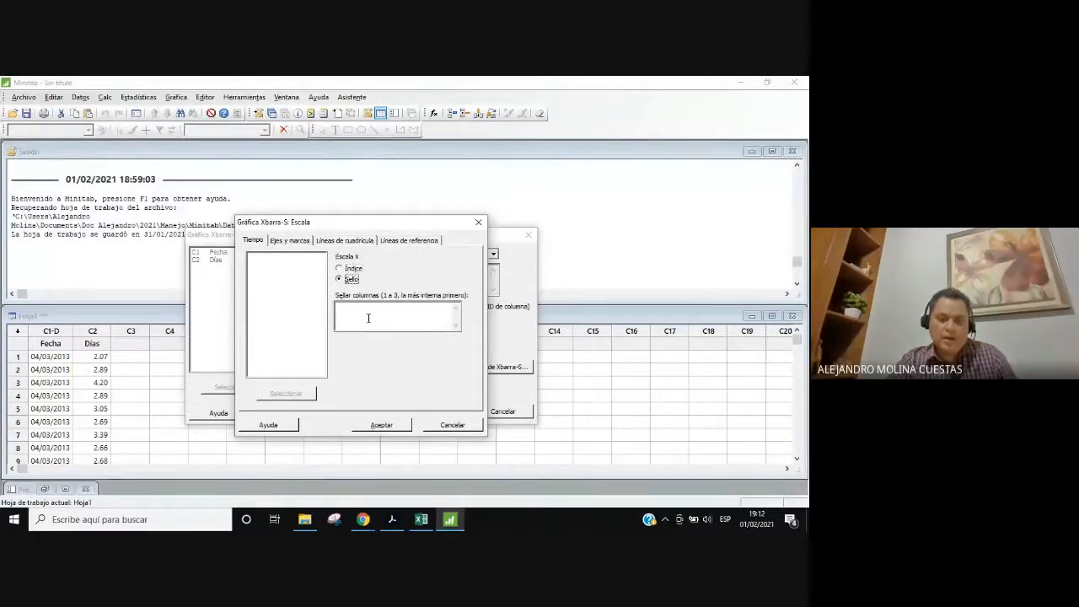
{"action": "left_click", "coordinate": [372, 307]}
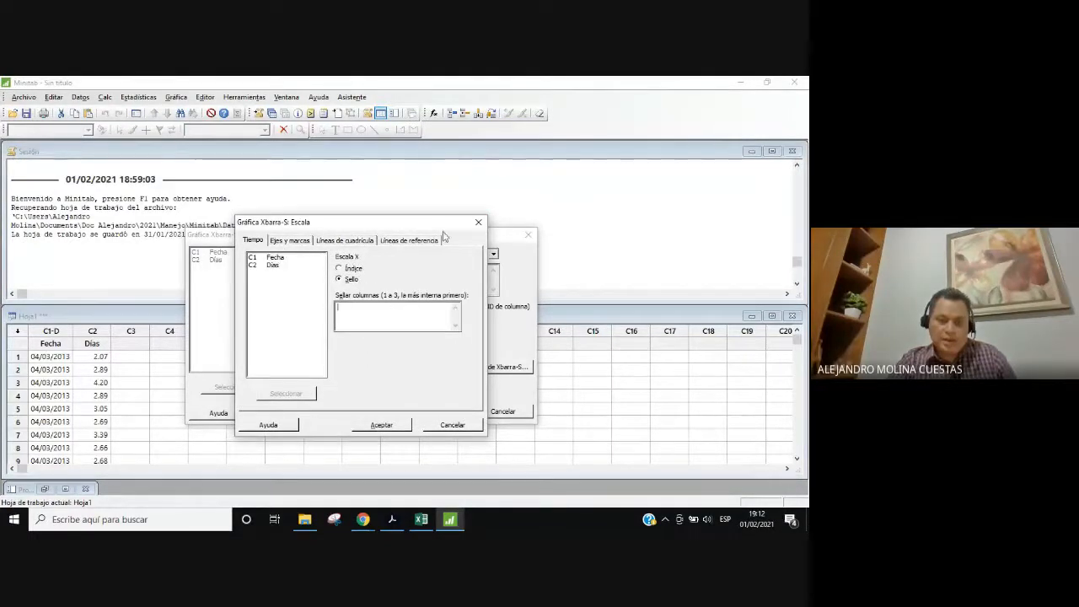
{"action": "left_click", "coordinate": [477, 223]}
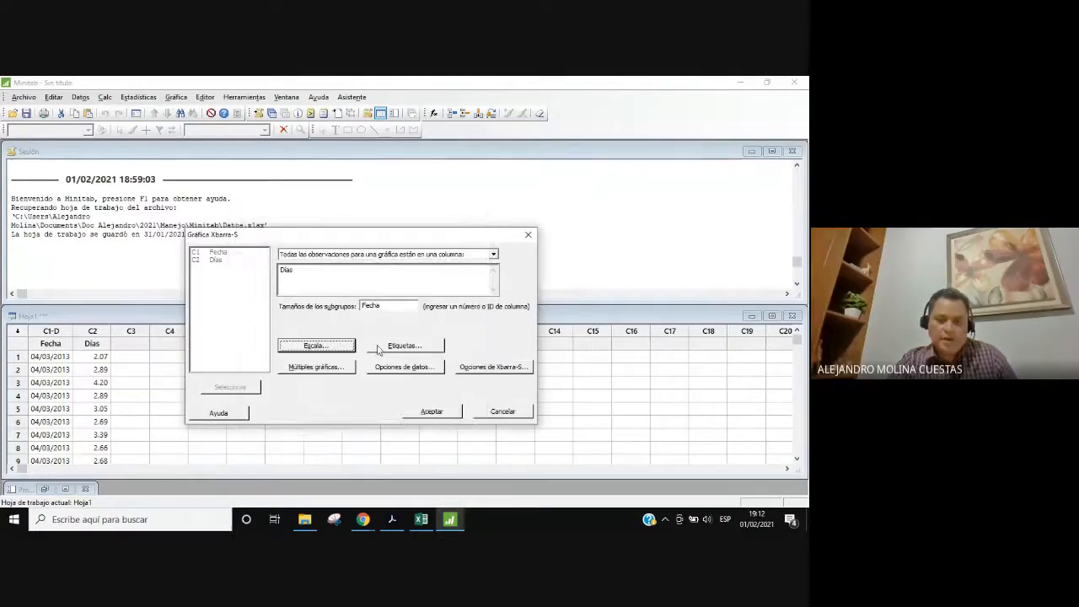
{"action": "left_click", "coordinate": [389, 348]}
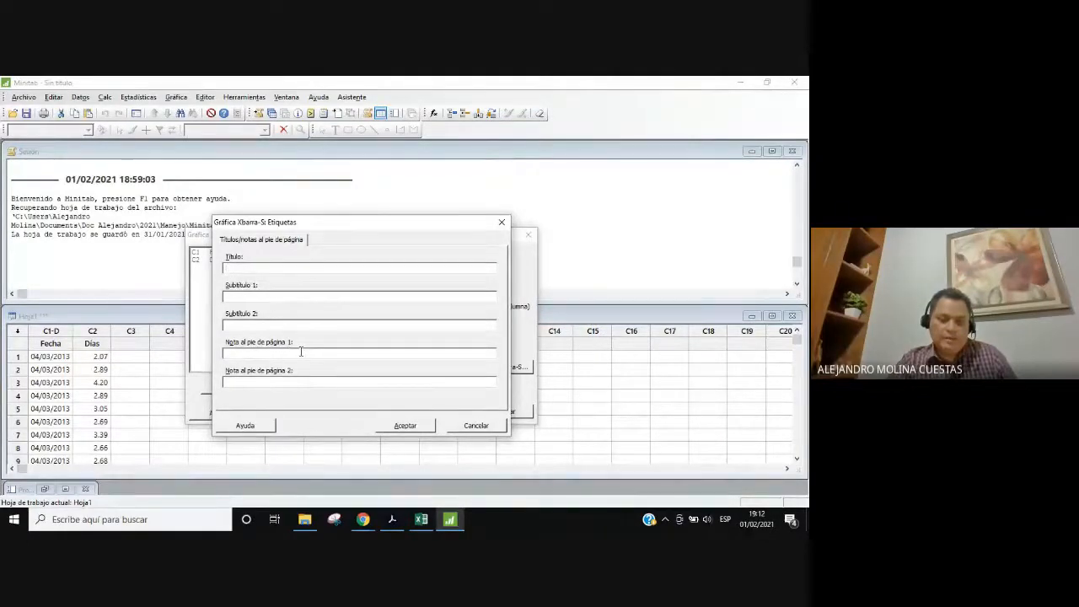
{"action": "left_click", "coordinate": [421, 426]}
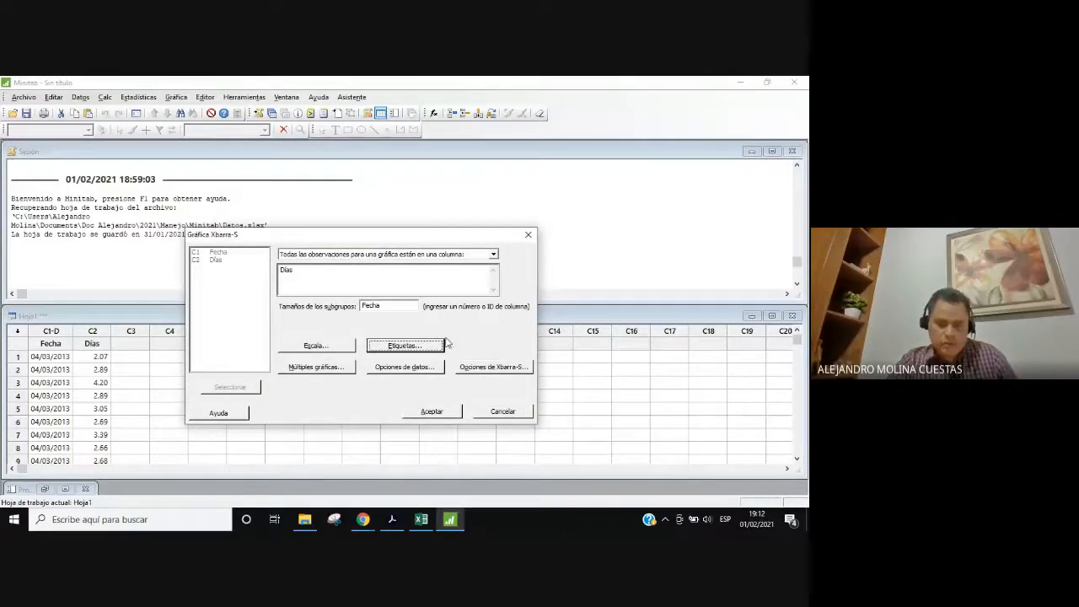
Generate the Xbarra-S chart of Días and move its window clear of the worksheet's Fecha and Días columns
{"action": "left_click", "coordinate": [435, 413]}
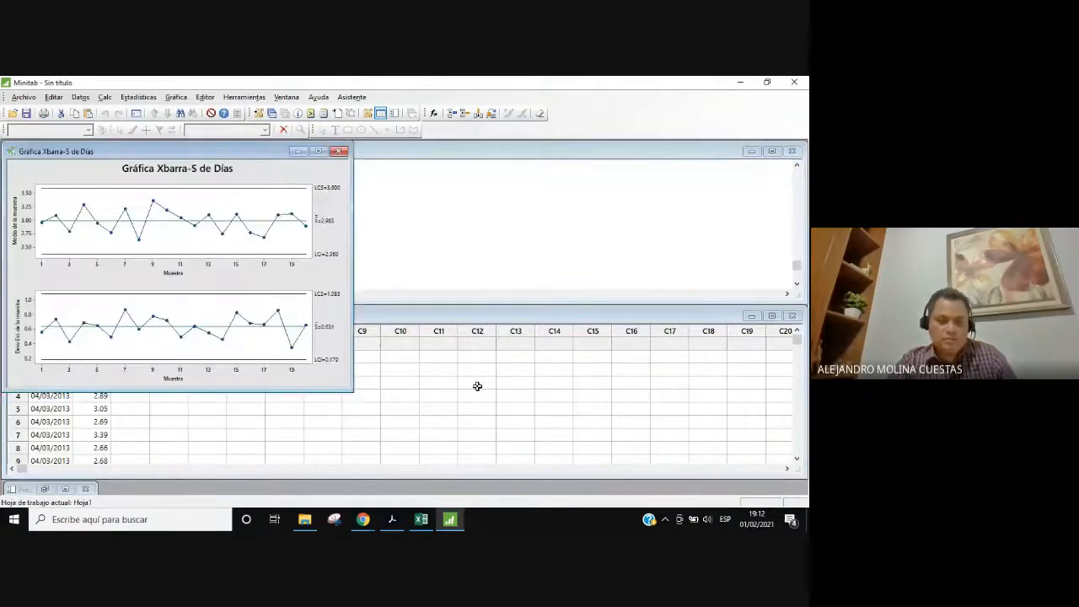
{"action": "left_click_drag", "start_coordinate": [169, 154], "coordinate": [422, 194]}
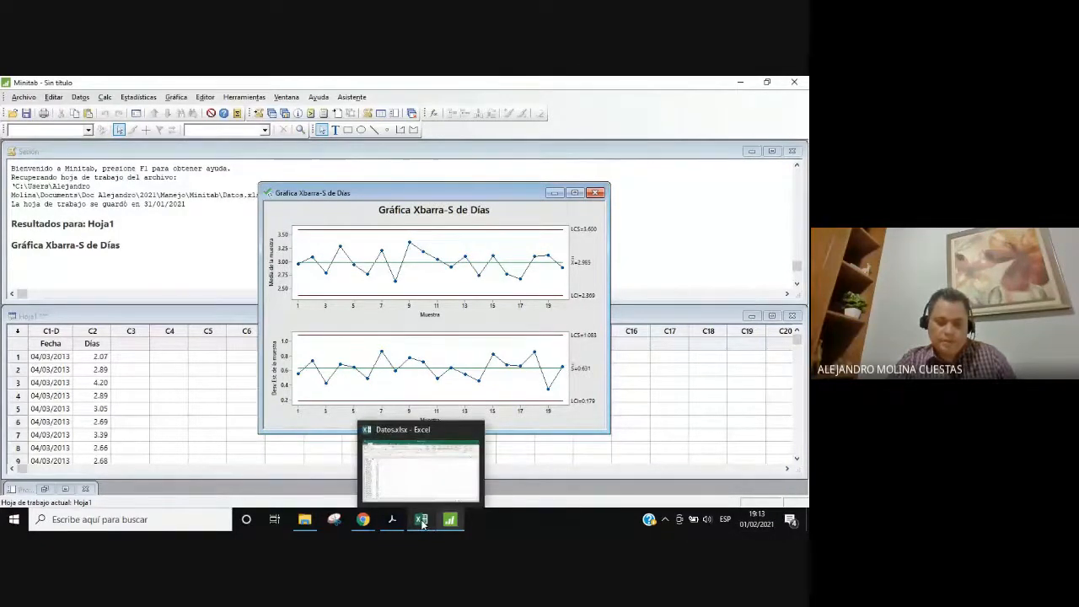
Switch to the PDF in Acrobat and highlight "Agregar etapas" in the heading and "Presione Ctrl+E" in instruction 1
{"action": "left_click", "coordinate": [393, 521]}
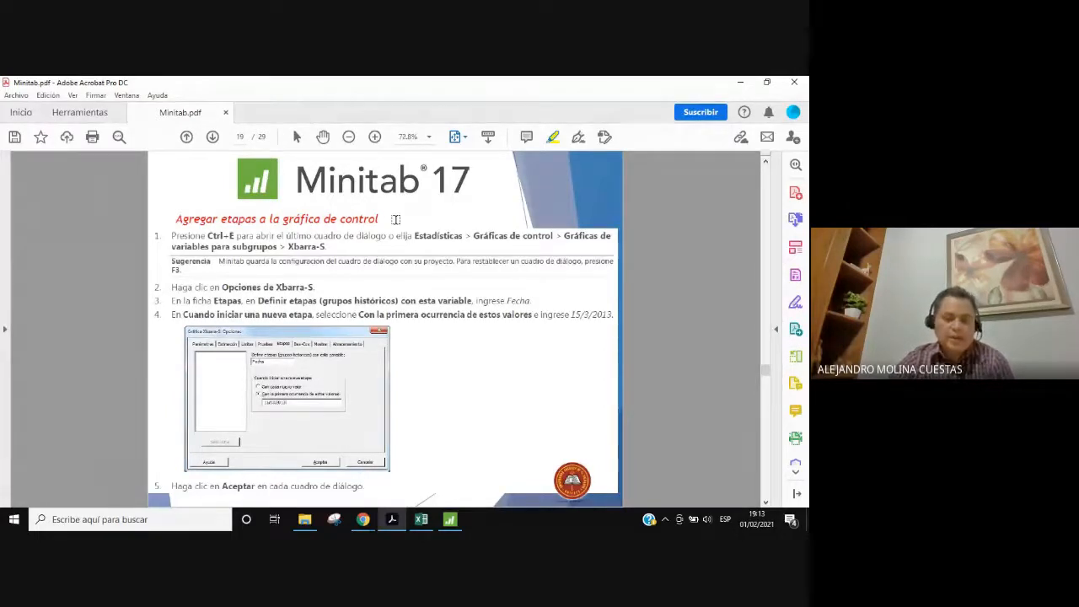
{"action": "mouse_move", "coordinate": [175, 221]}
{"action": "left_mouse_down"}
{"action": "mouse_move", "coordinate": [226, 235]}
{"action": "mouse_move", "coordinate": [258, 229]}
{"action": "left_mouse_up"}
{"action": "mouse_move", "coordinate": [192, 241]}
{"action": "left_mouse_down"}
{"action": "mouse_move", "coordinate": [241, 237]}
{"action": "mouse_move", "coordinate": [173, 236]}
{"action": "left_mouse_up"}
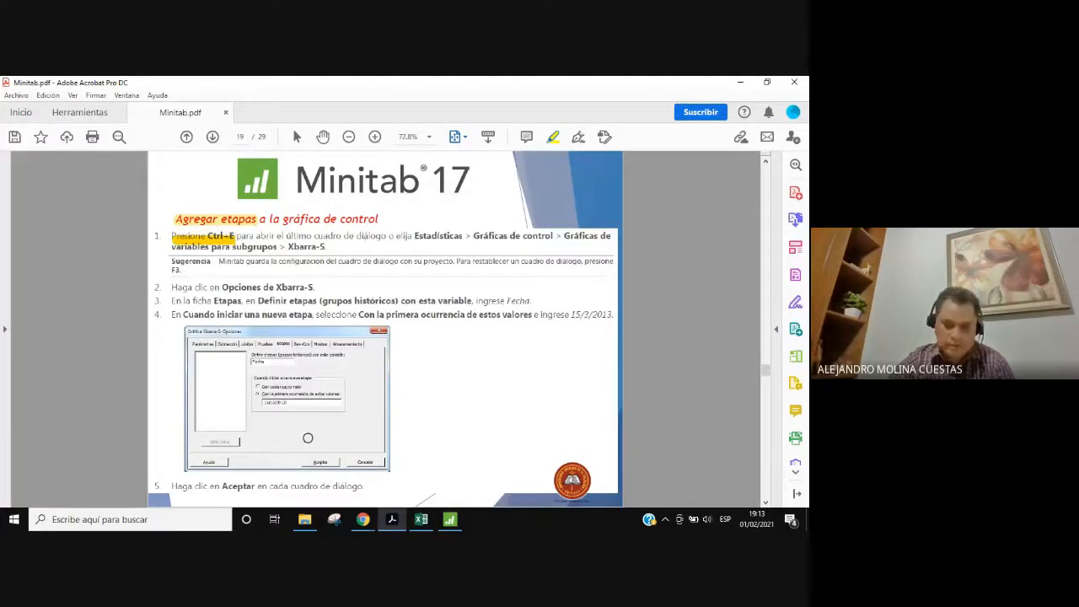
Return to Minitab and reopen the last-used Xbarra-S dialog with Días and Fecha still assigned
{"action": "left_click", "coordinate": [451, 520]}
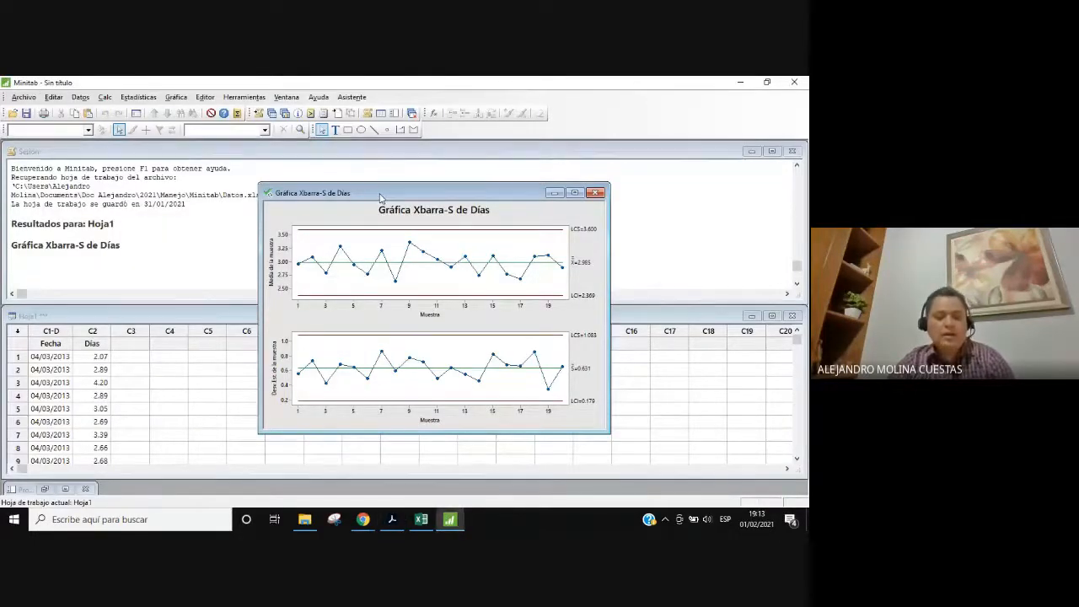
{"action": "key", "text": "ctrl+e"}
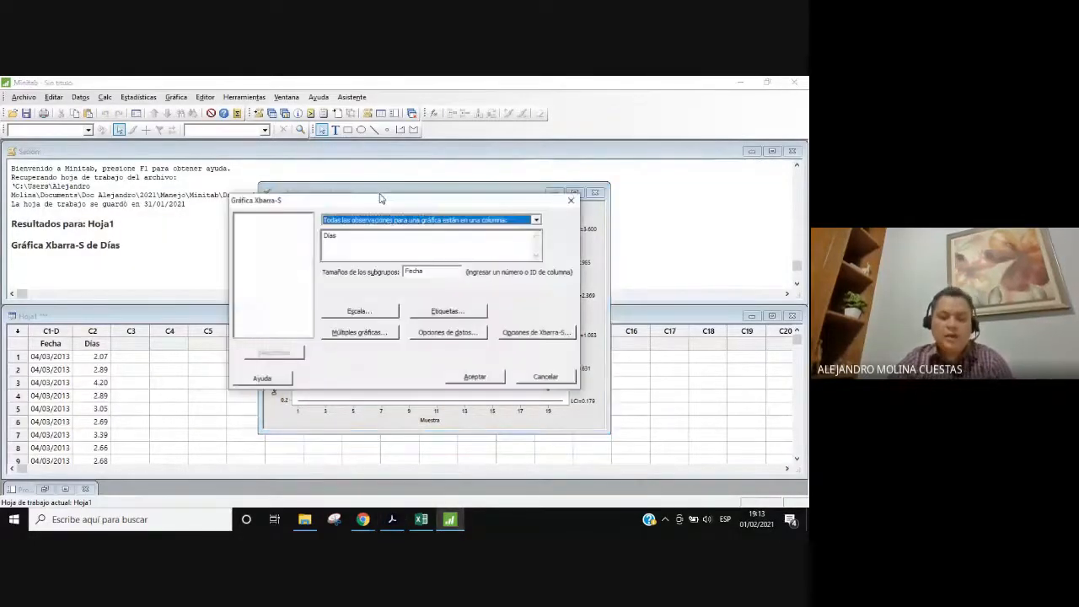
{"action": "left_click_drag", "start_coordinate": [405, 202], "coordinate": [388, 218]}
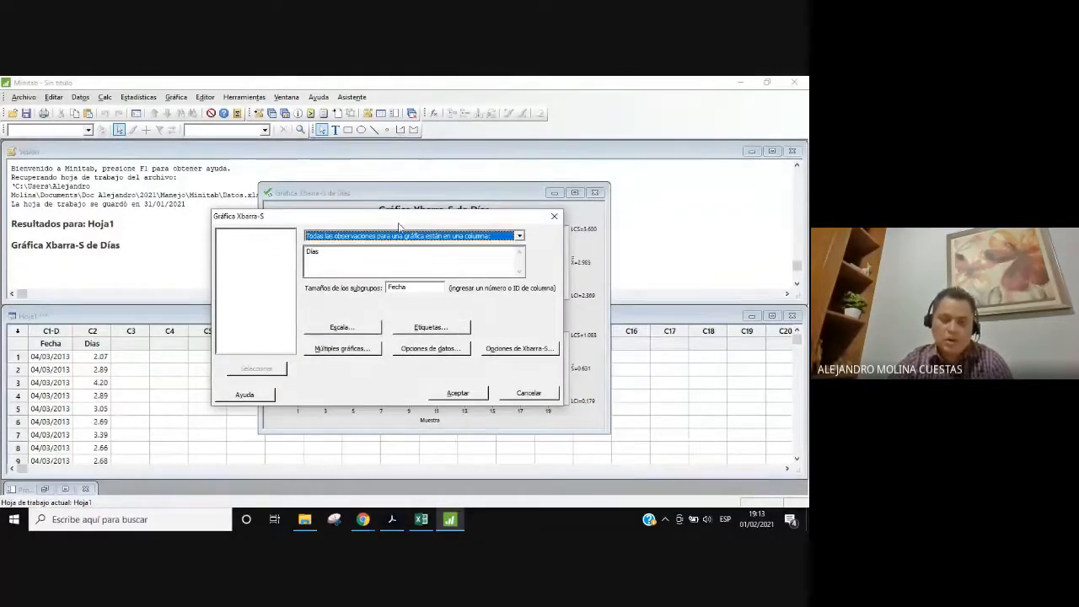
{"action": "left_click_drag", "start_coordinate": [398, 222], "coordinate": [312, 218]}
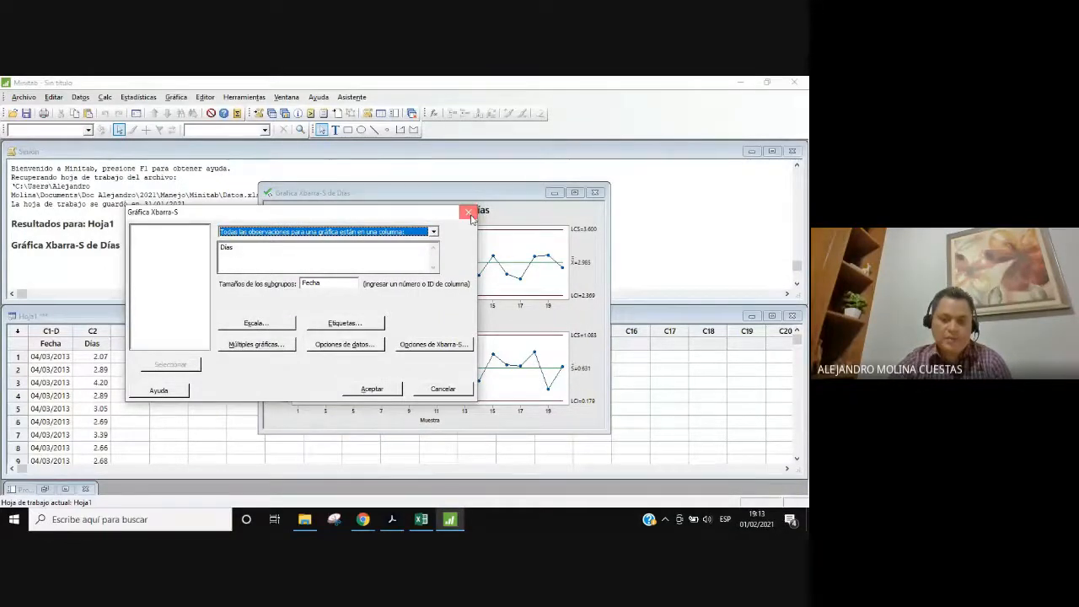
{"action": "key", "text": "Escape"}
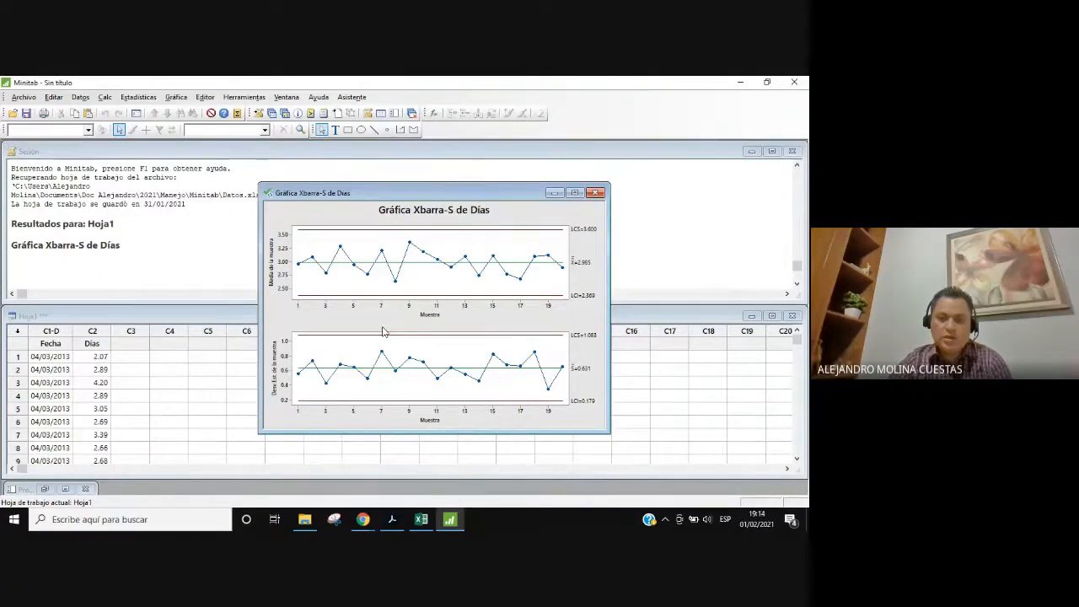
{"action": "key", "text": "ctrl+e"}
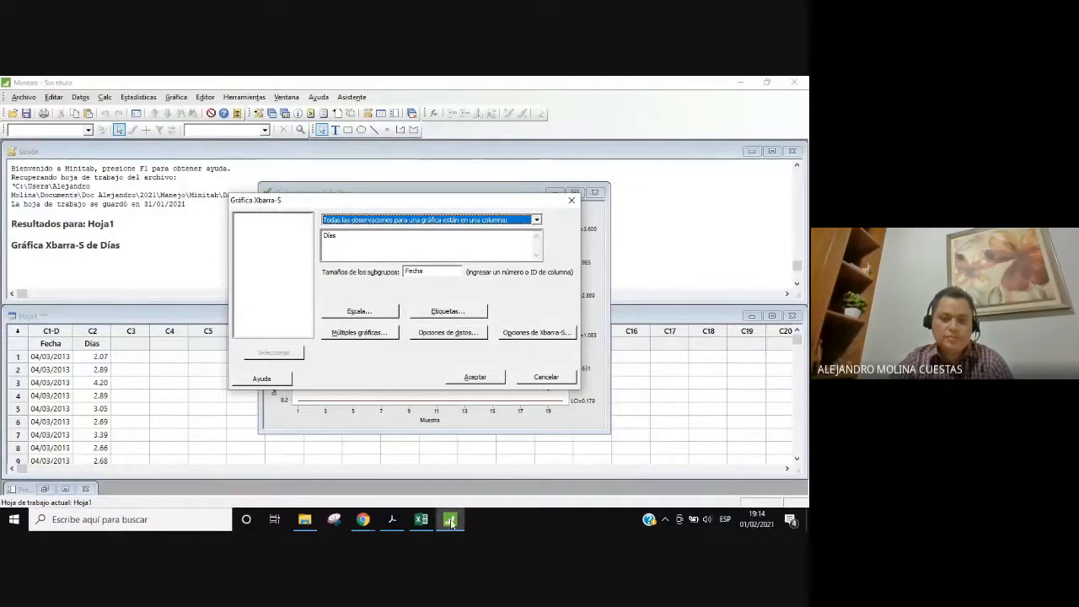
Check the stage instructions in the Acrobat PDF, return to Minitab, and open the Etapas settings of the Xbarra-S options
{"action": "left_click", "coordinate": [393, 520]}
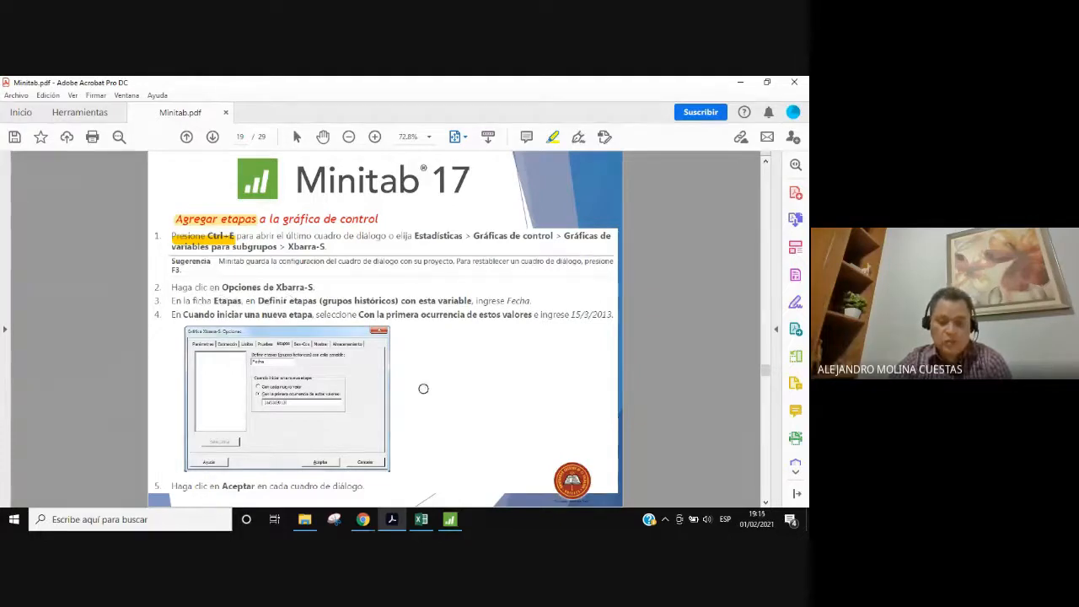
{"action": "left_click", "coordinate": [450, 520]}
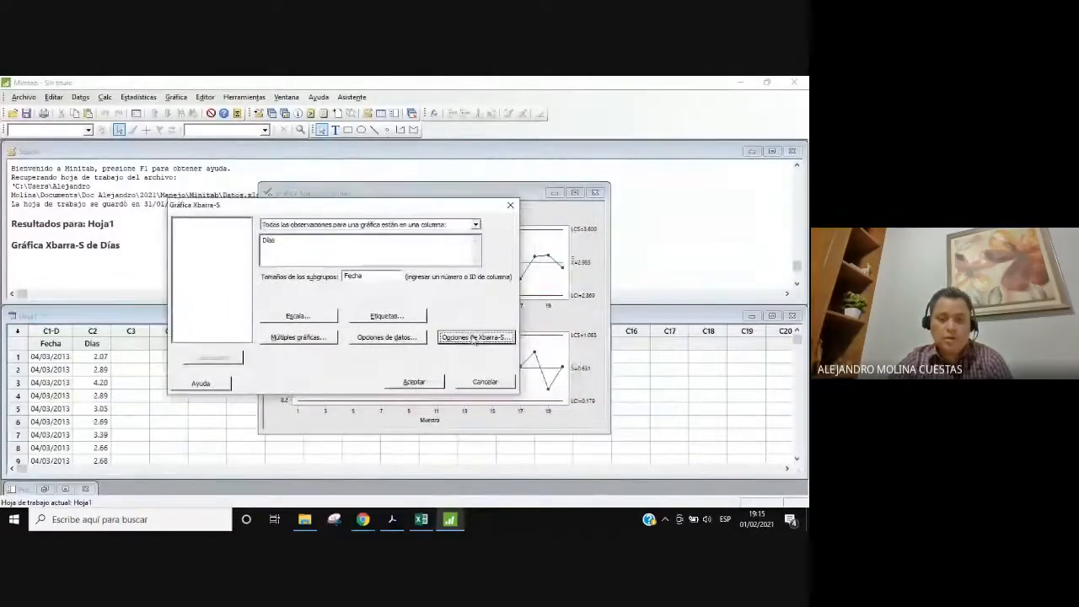
{"action": "left_click", "coordinate": [476, 337]}
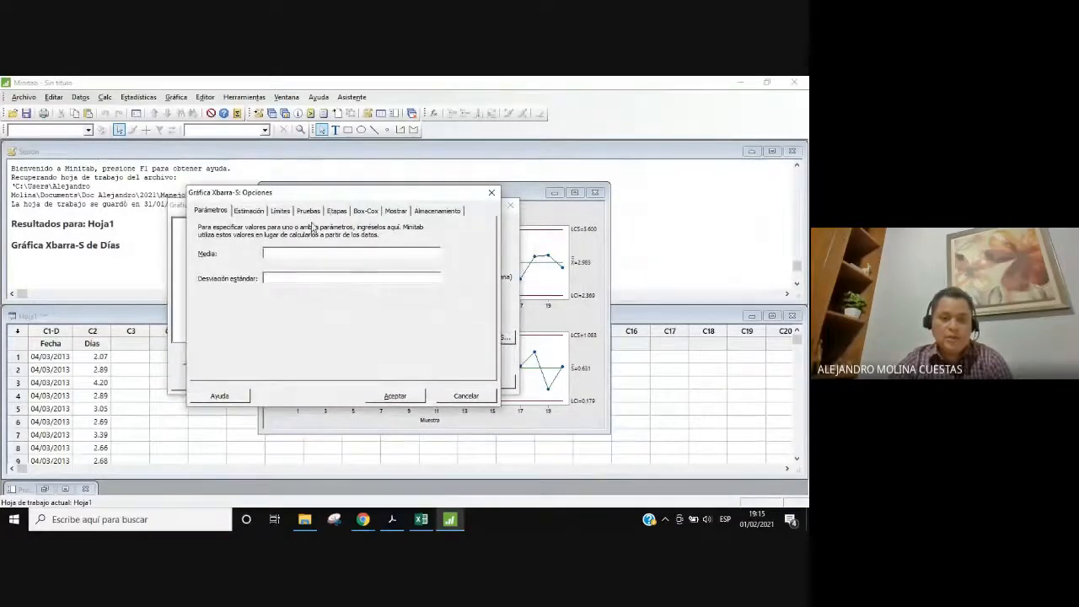
{"action": "left_click", "coordinate": [336, 211]}
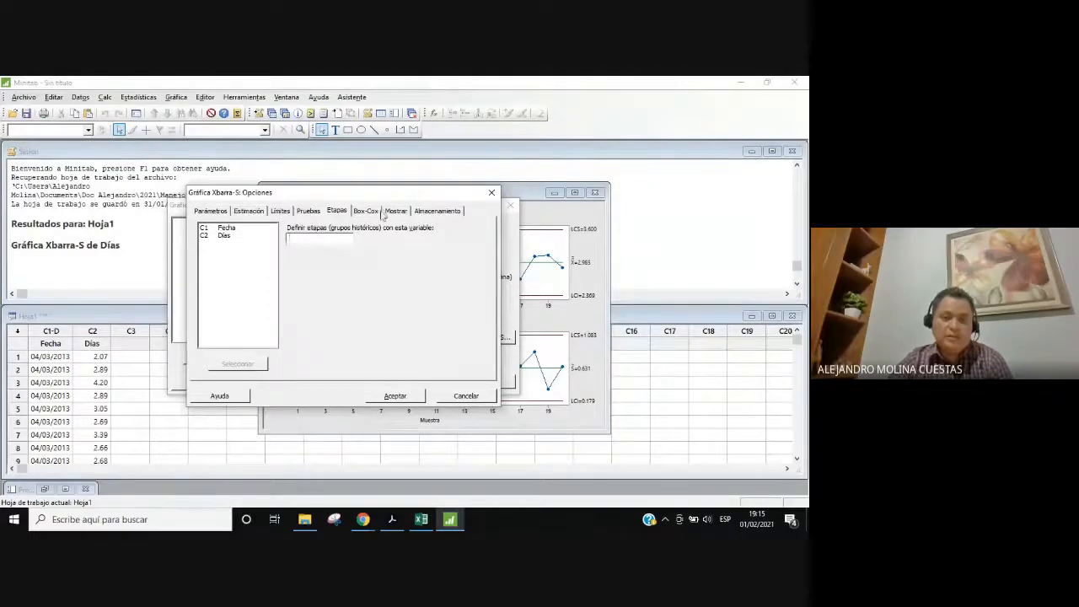
{"action": "left_click_drag", "start_coordinate": [311, 198], "coordinate": [387, 221]}
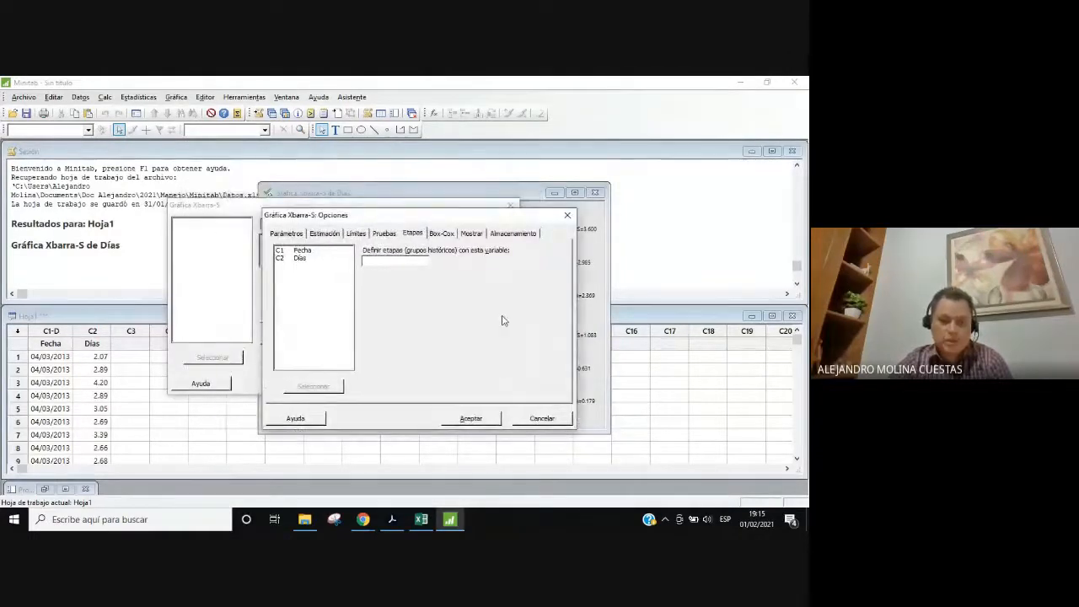
Switch to the PDF in Acrobat and highlight the date 15/3/2013 in instruction 4
{"action": "left_click", "coordinate": [392, 520]}
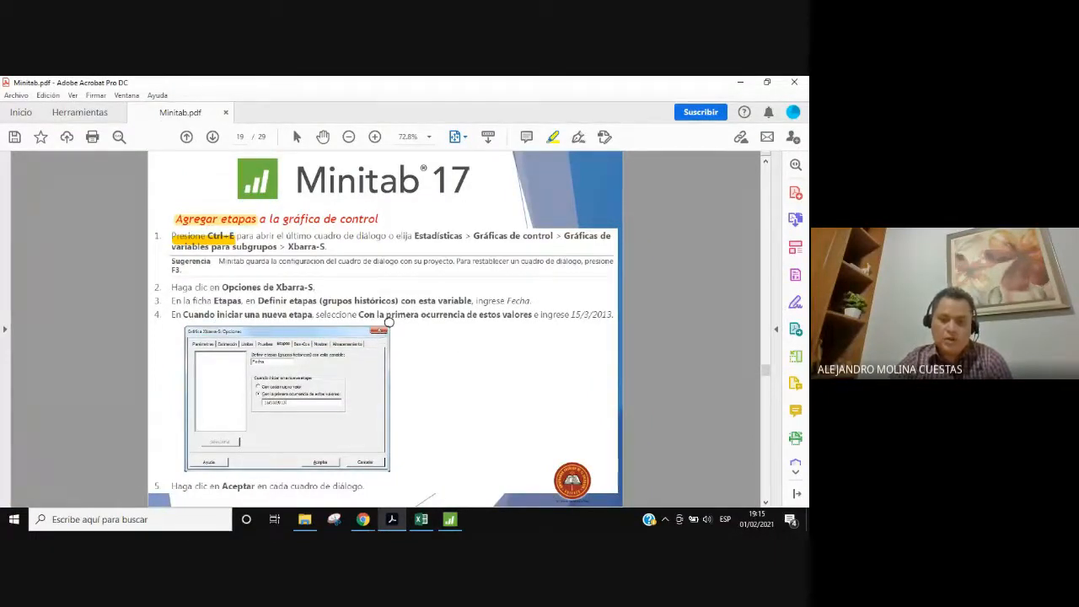
{"action": "left_click_drag", "start_coordinate": [570, 315], "coordinate": [611, 314]}
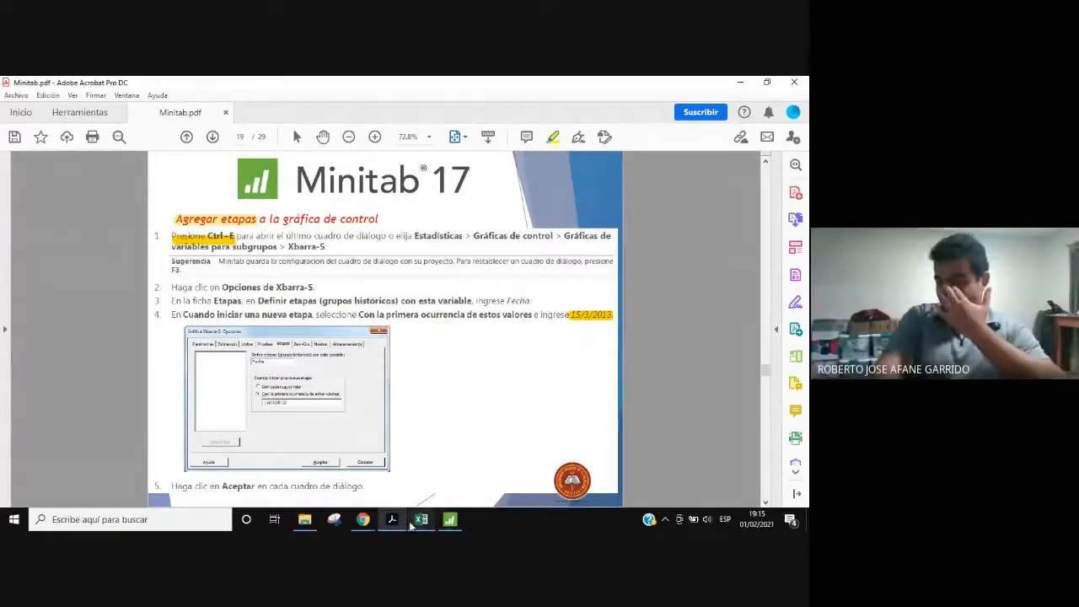
Return to Minitab, try to define the Xbarra-S chart's stages with Fecha, and close the chart dialogs
{"action": "left_click", "coordinate": [363, 519]}
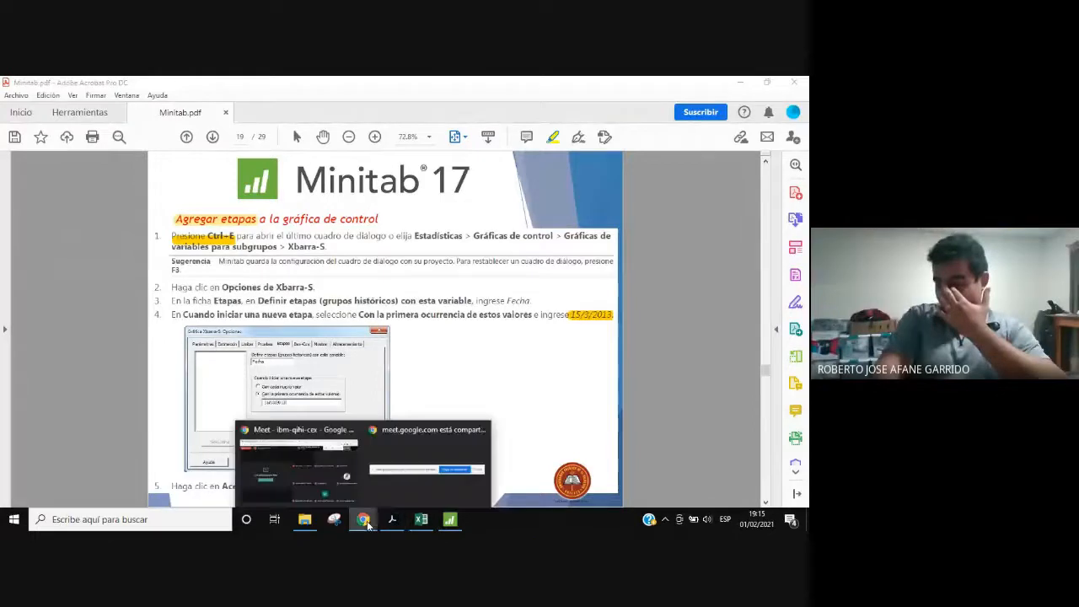
{"action": "left_click", "coordinate": [449, 519]}
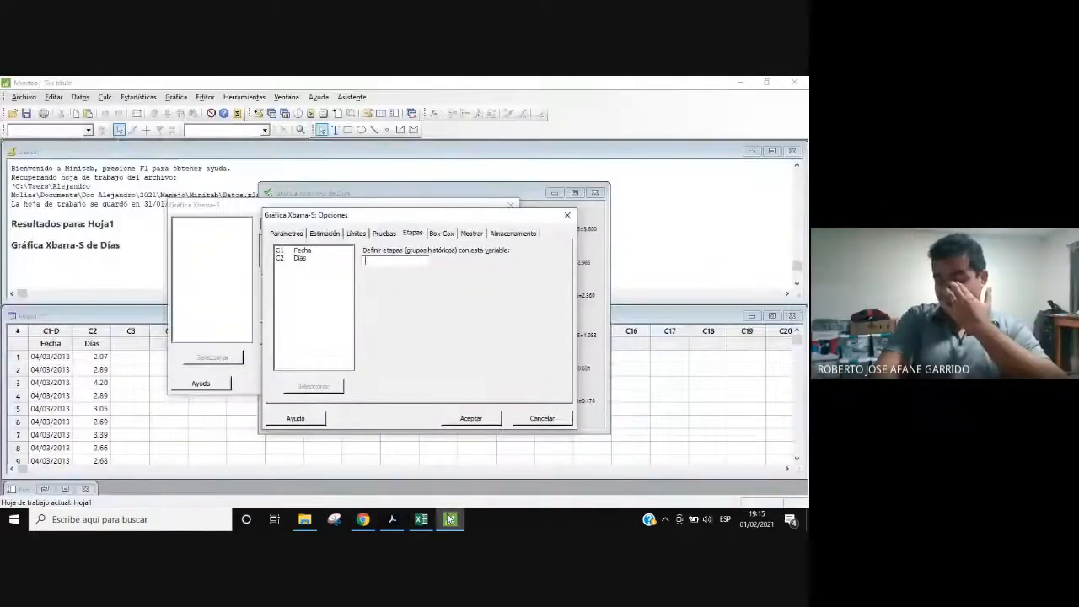
{"action": "double_click", "coordinate": [303, 252]}
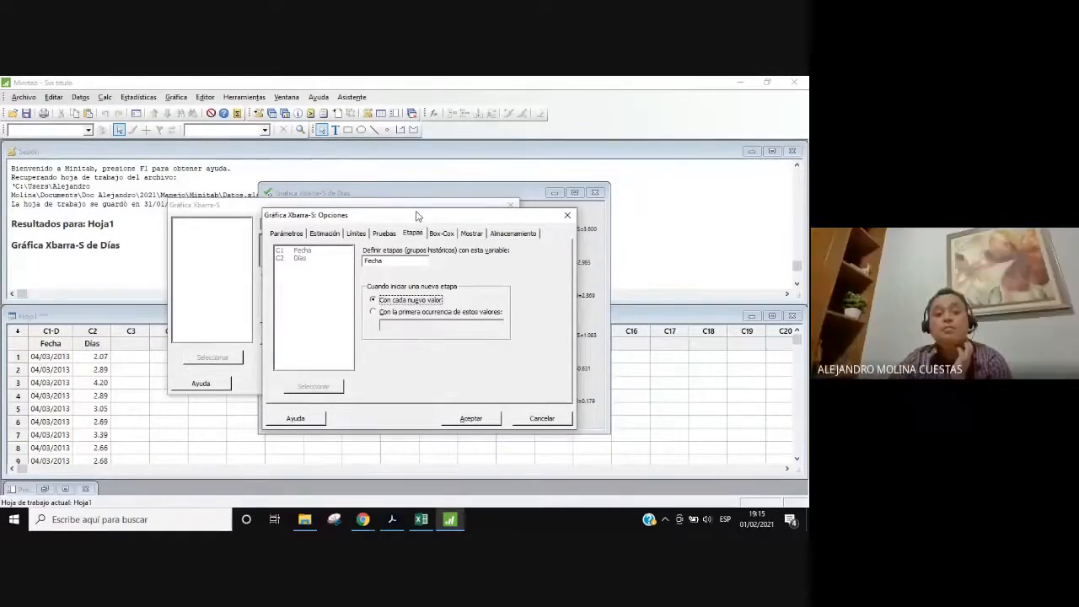
{"action": "left_click_drag", "start_coordinate": [415, 217], "coordinate": [260, 258]}
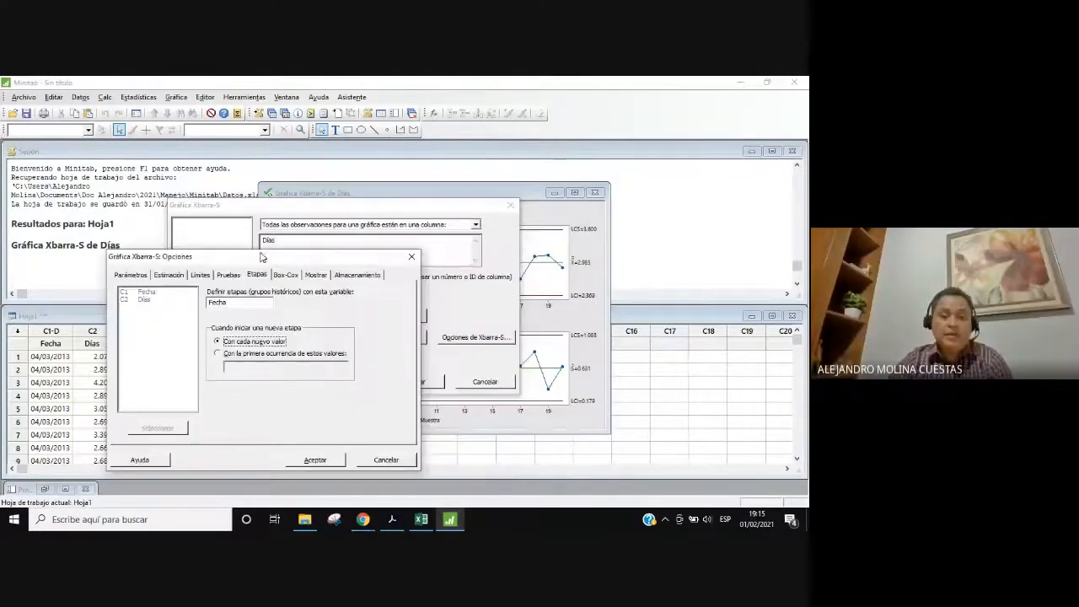
{"action": "left_click", "coordinate": [392, 463]}
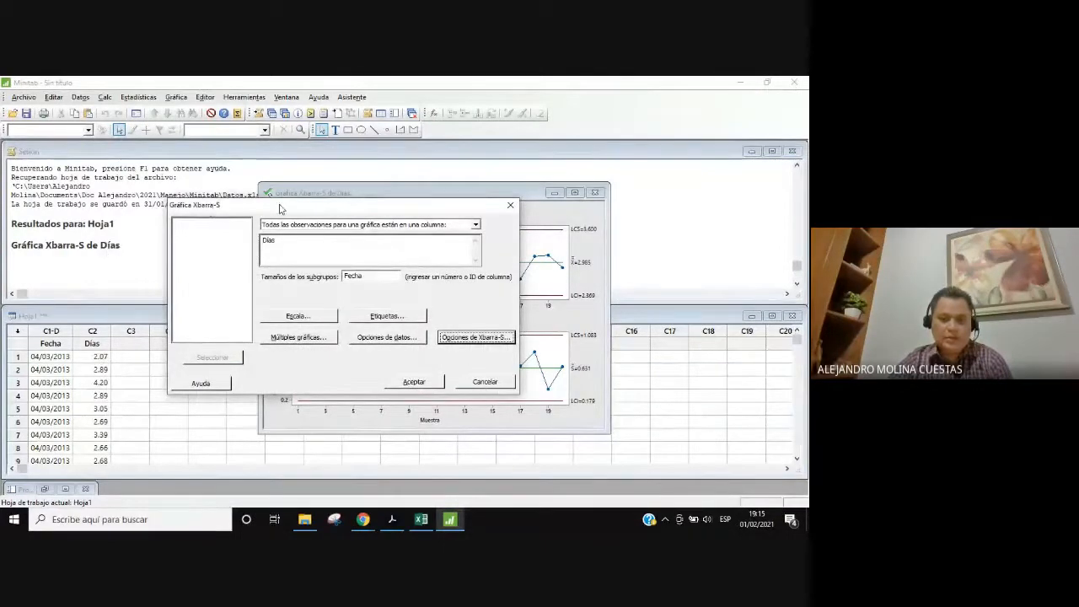
{"action": "left_click_drag", "start_coordinate": [281, 208], "coordinate": [190, 209]}
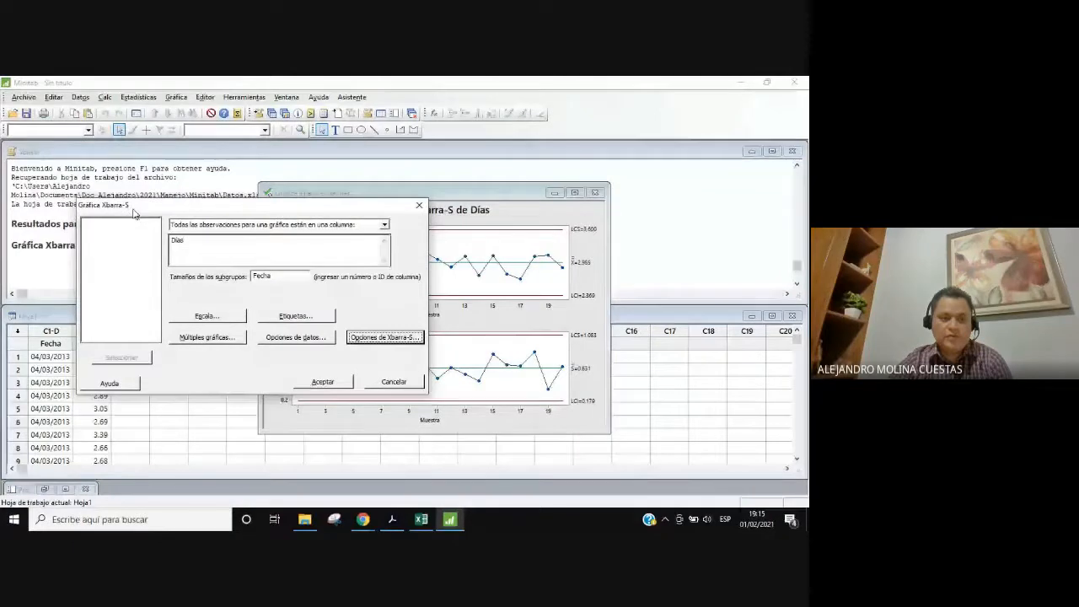
{"action": "left_click", "coordinate": [419, 206]}
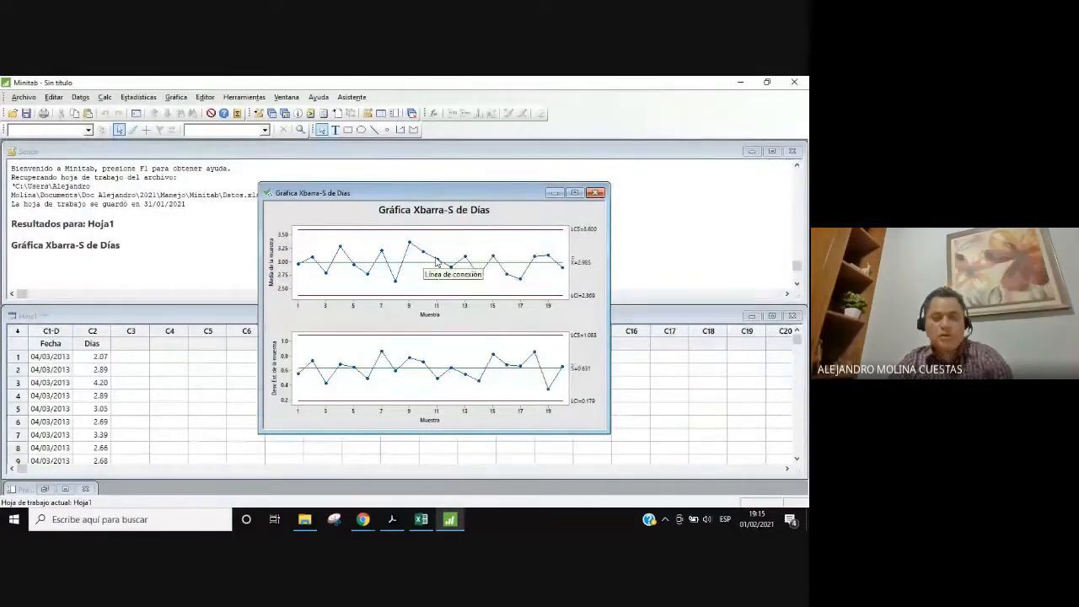
{"action": "double_click", "coordinate": [434, 257]}
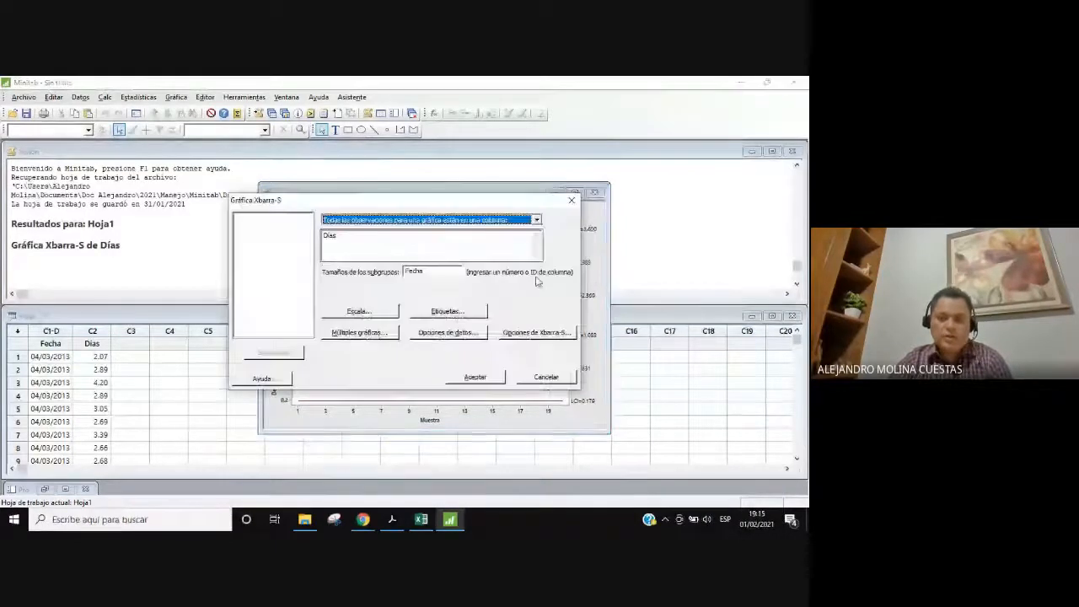
{"action": "left_click", "coordinate": [570, 205]}
Reopen the Xbarra-S control chart for subgroup variables and bring up the Etapas settings of its Xbarra-S options
{"action": "left_click", "coordinate": [176, 97]}
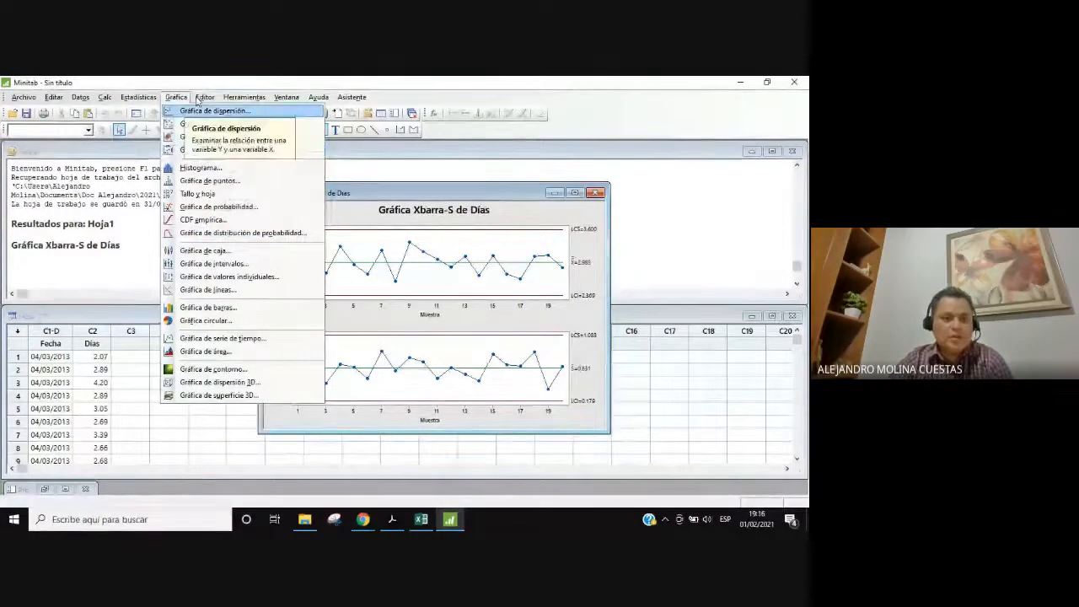
{"action": "left_click", "coordinate": [128, 98]}
{"action": "left_click", "coordinate": [129, 99]}
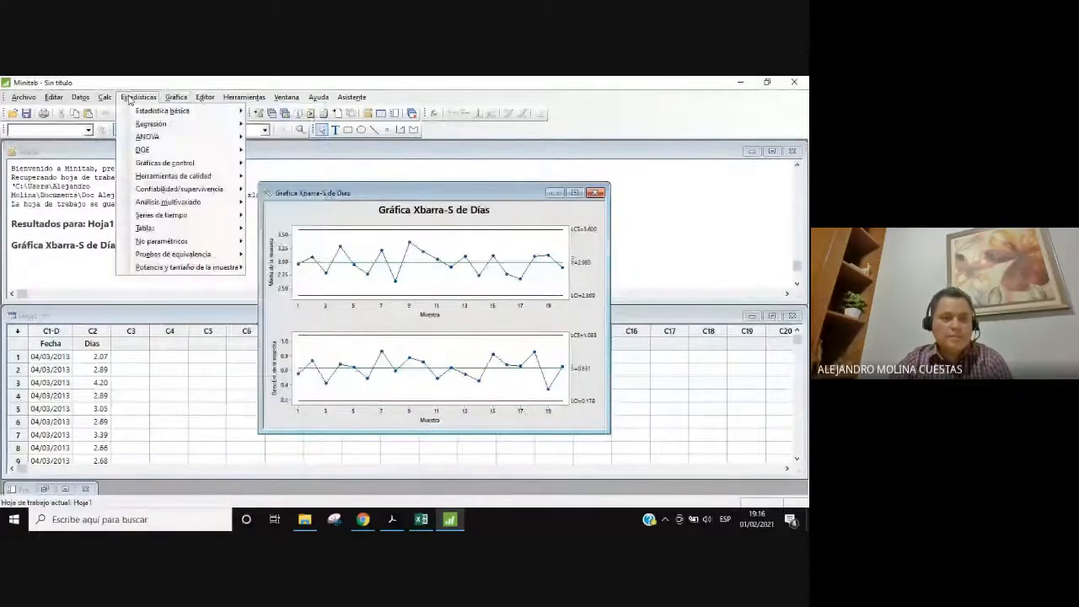
{"action": "mouse_move", "coordinate": [186, 165]}
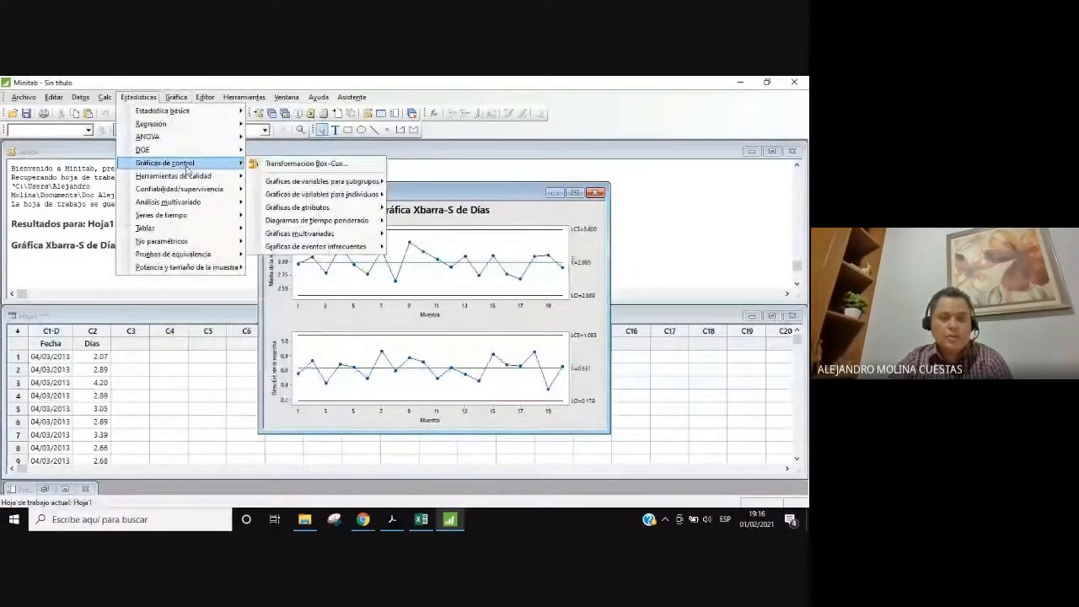
{"action": "mouse_move", "coordinate": [337, 183]}
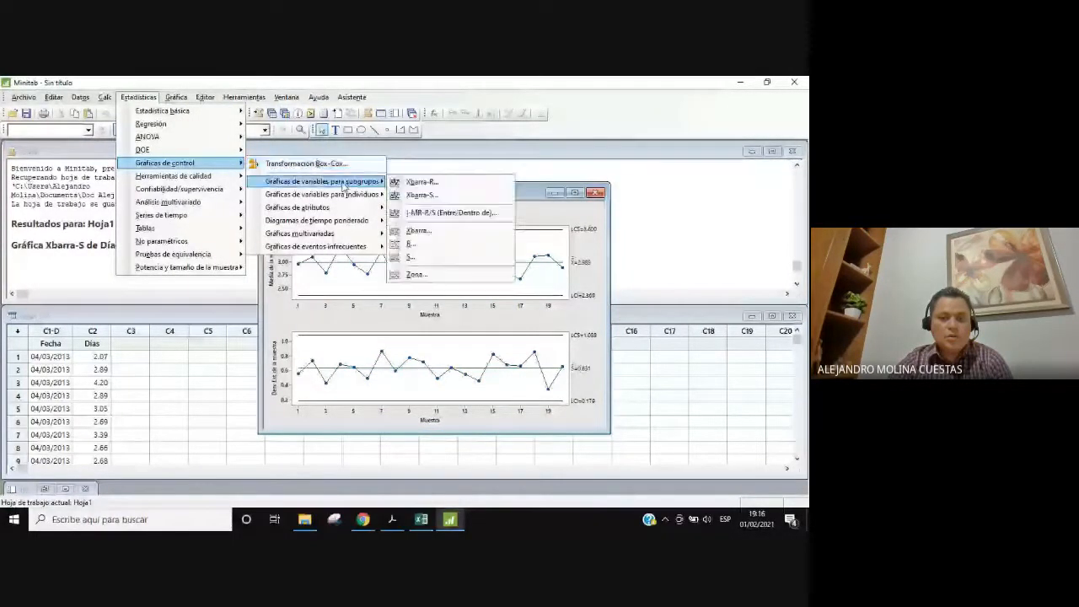
{"action": "left_click", "coordinate": [430, 195]}
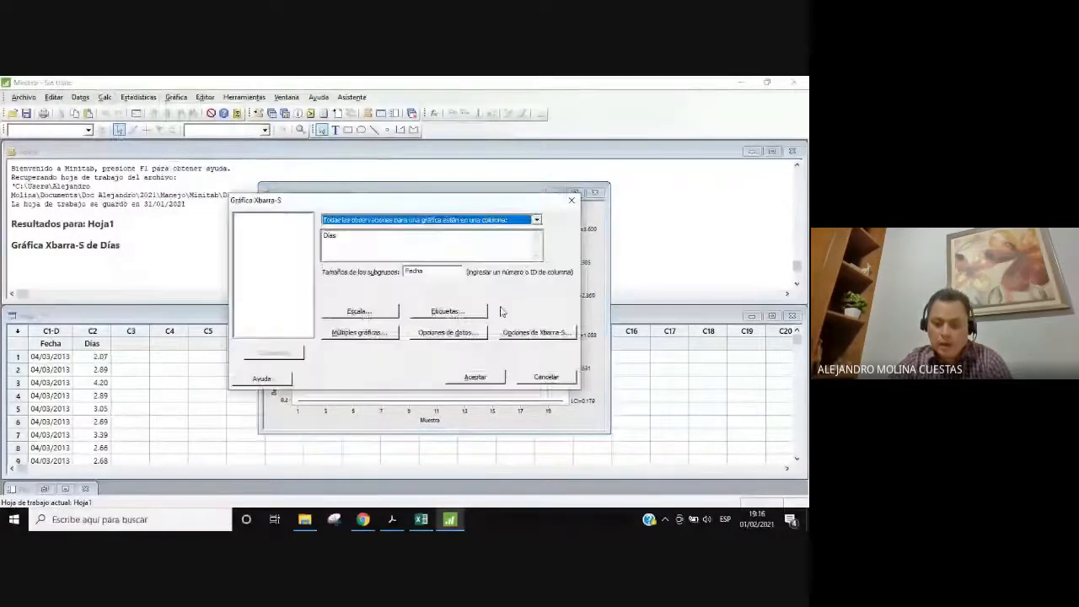
{"action": "left_click", "coordinate": [544, 334]}
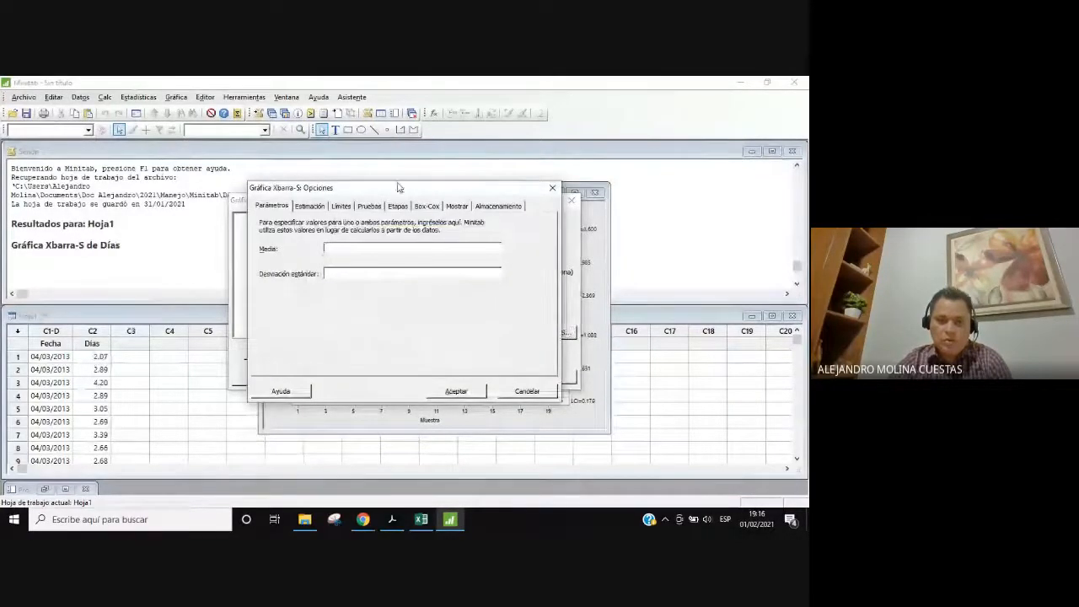
{"action": "left_click_drag", "start_coordinate": [400, 187], "coordinate": [321, 229]}
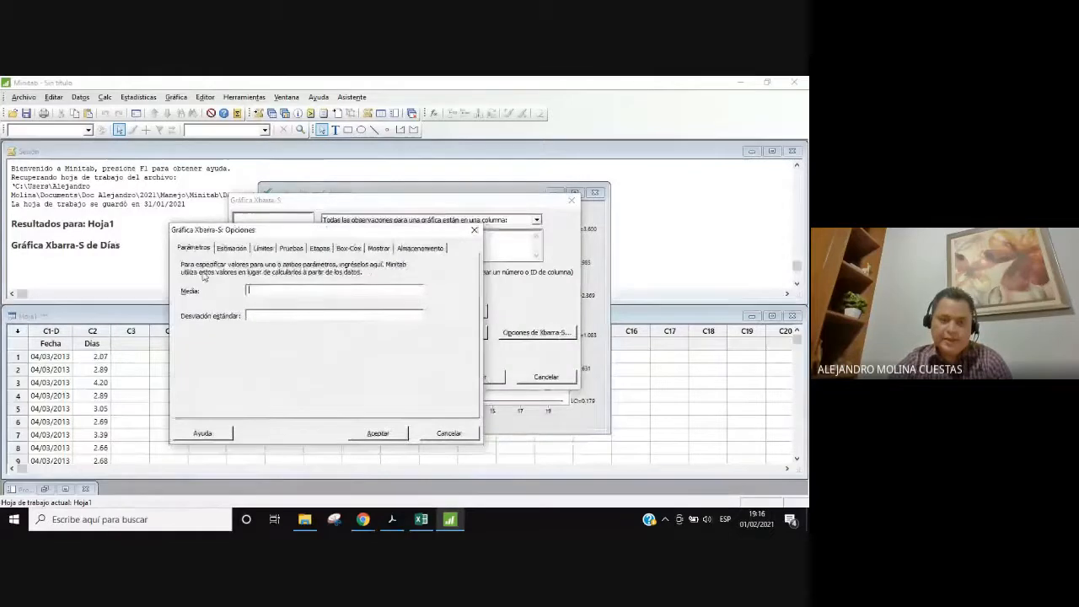
{"action": "left_click", "coordinate": [318, 249]}
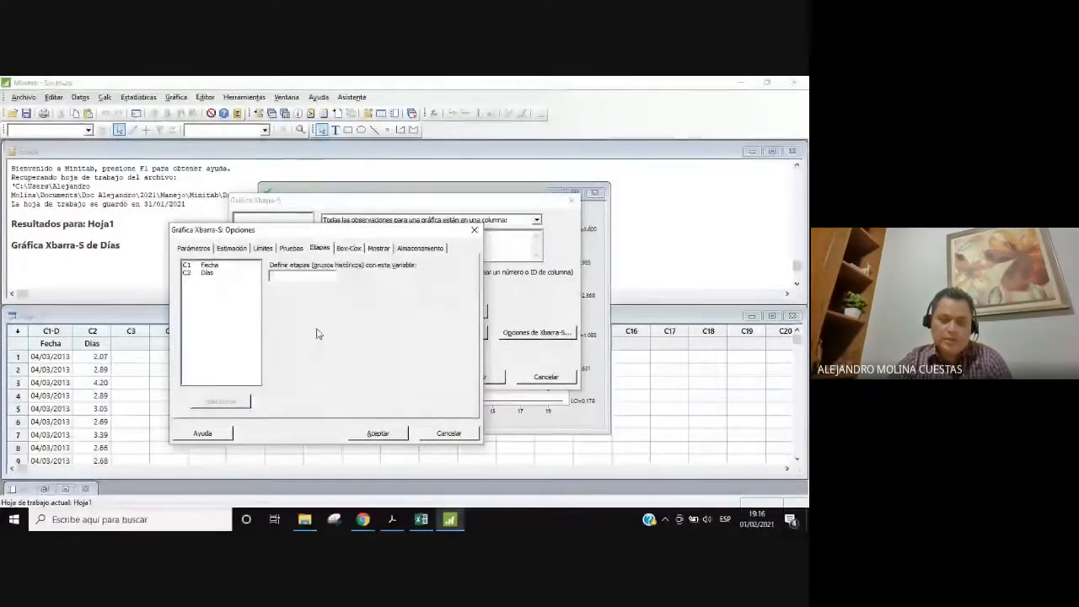
Define the stages with the variable Fecha and start each new stage with the first occurrence of specified values
{"action": "double_click", "coordinate": [210, 265]}
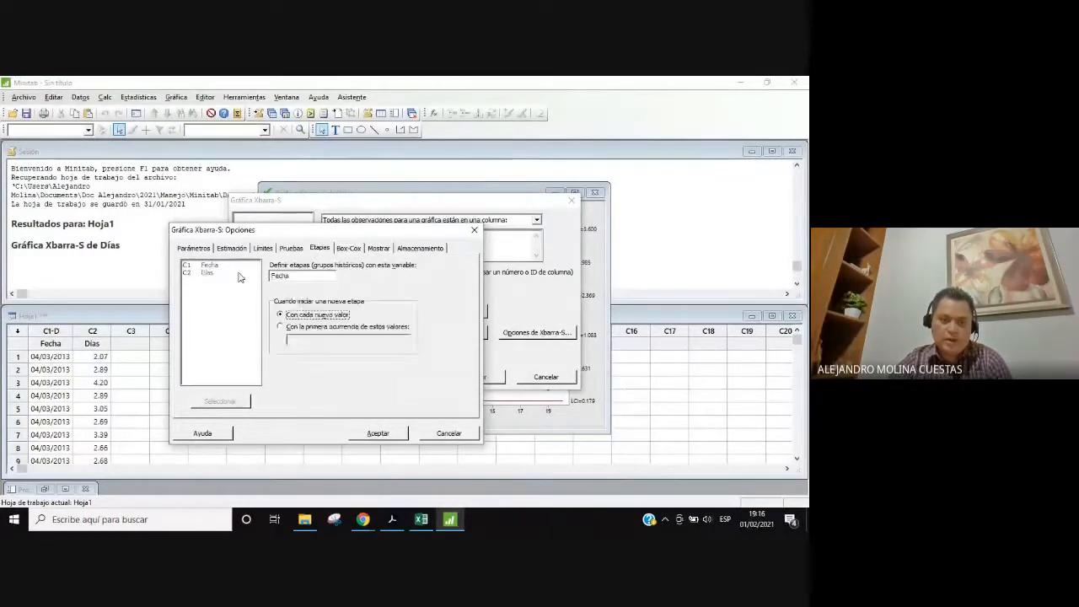
{"action": "left_click", "coordinate": [293, 275]}
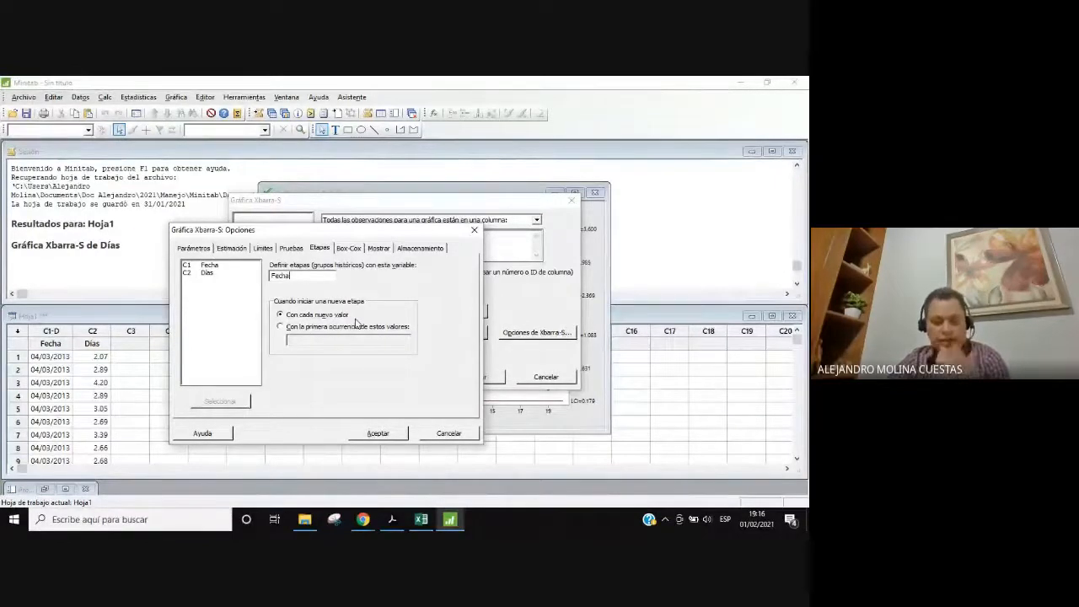
{"action": "left_click", "coordinate": [281, 327]}
{"action": "left_click", "coordinate": [311, 342]}
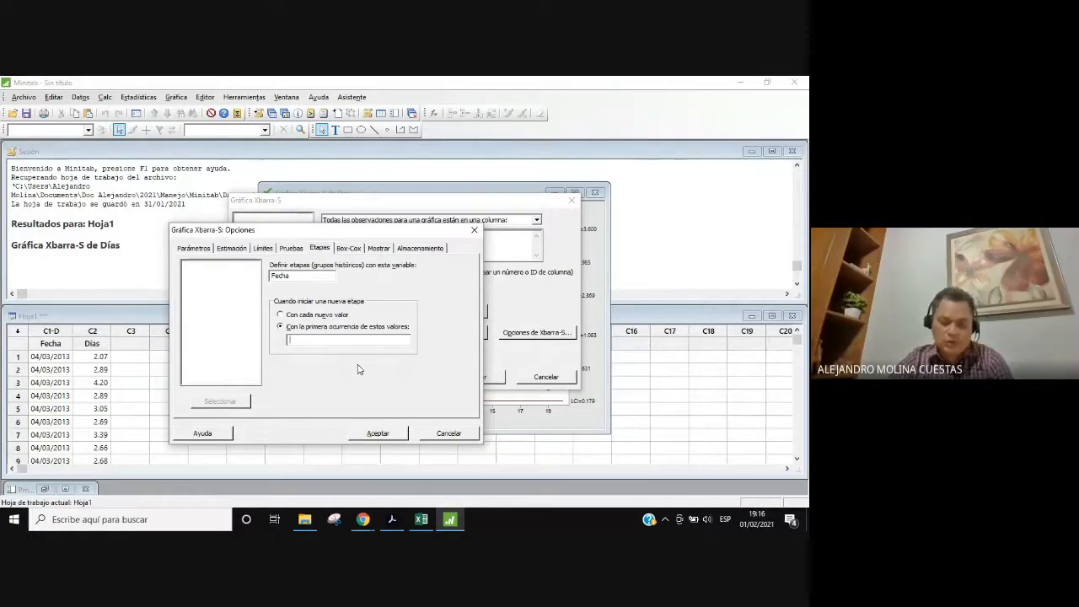
Glance at the Excel data, return to Minitab, and set 15/3/2013 as the value that starts the new stage
{"action": "left_click", "coordinate": [448, 522]}
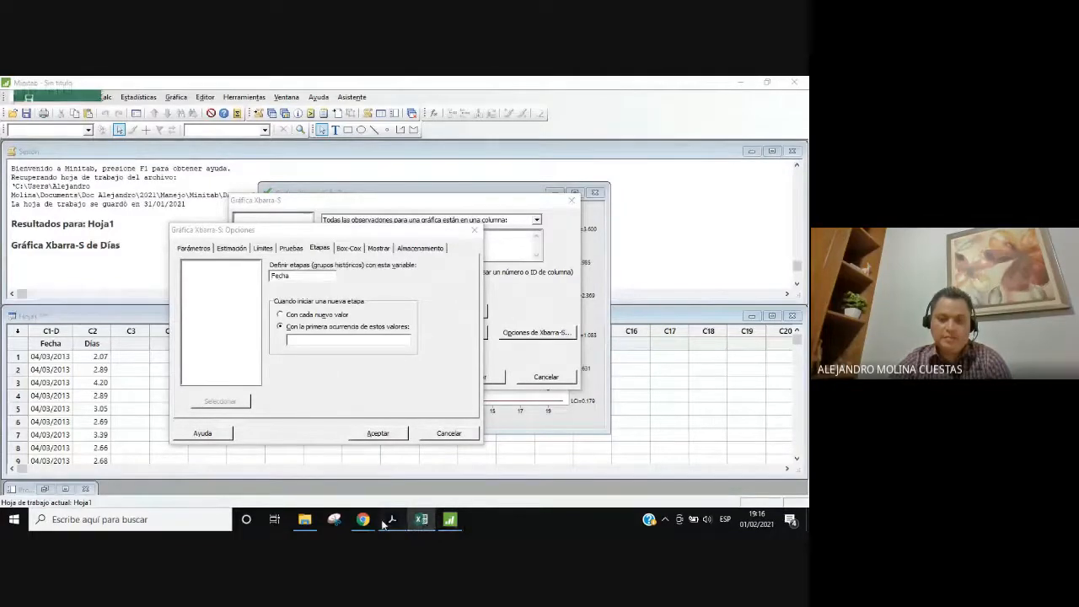
{"action": "left_click", "coordinate": [391, 521]}
{"action": "left_click", "coordinate": [420, 519]}
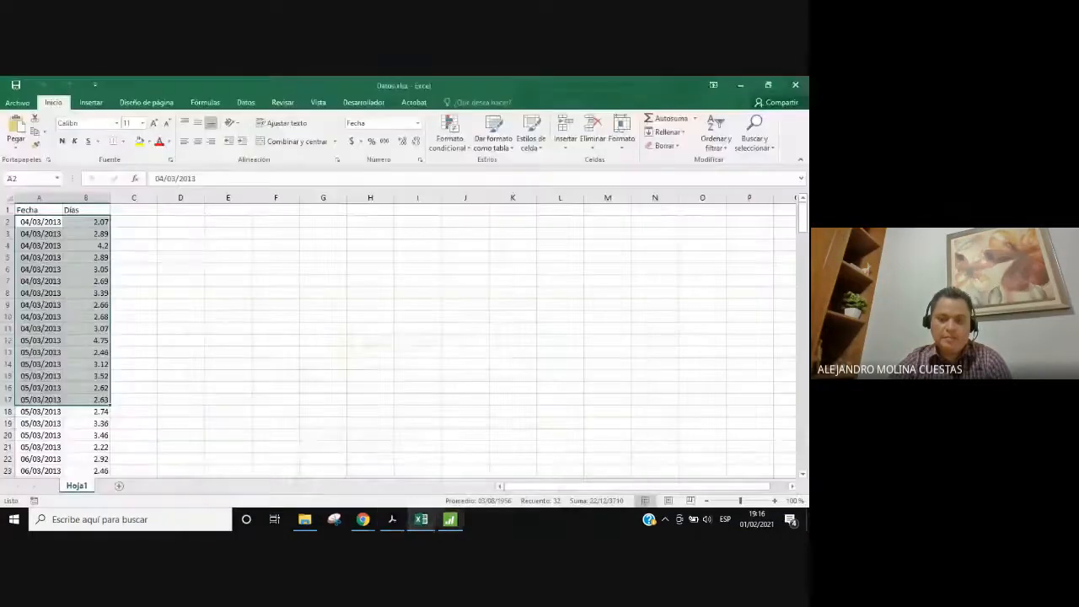
{"action": "left_click", "coordinate": [451, 520]}
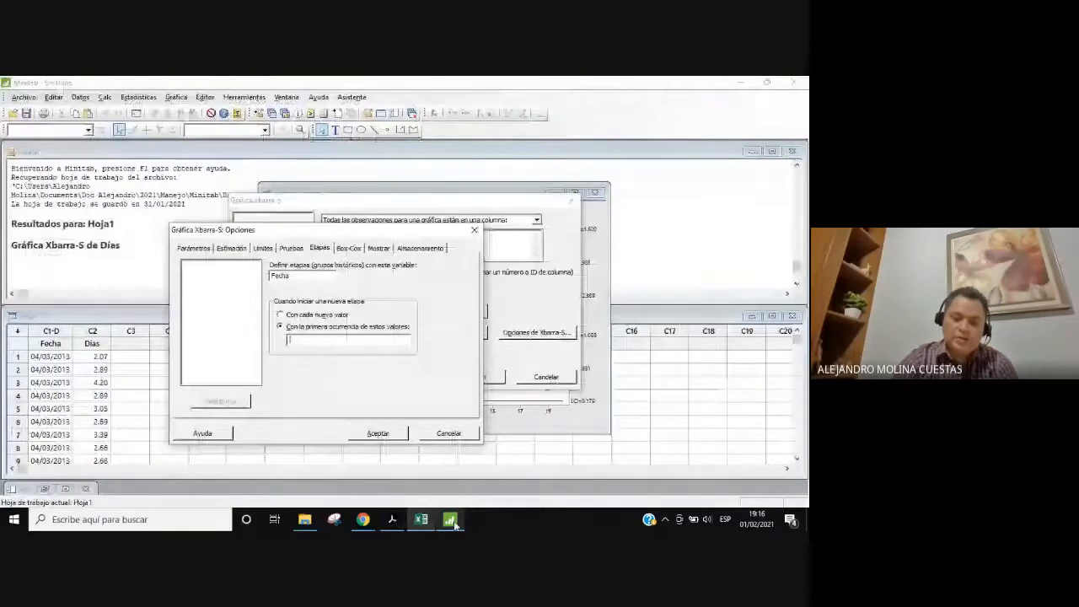
{"action": "type", "text": "15/"}
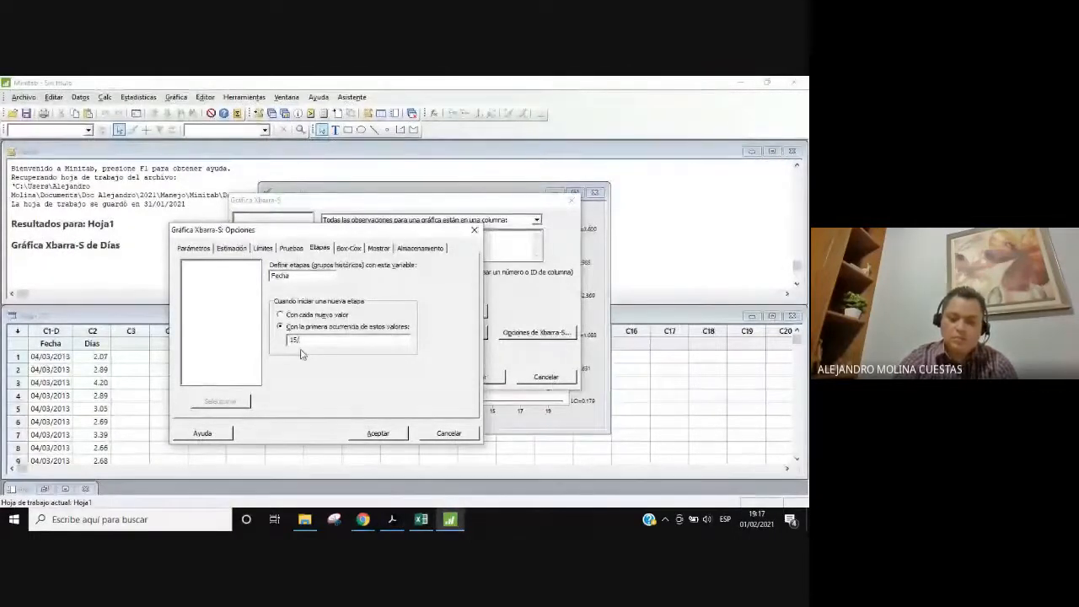
{"action": "type", "text": "3/2013"}
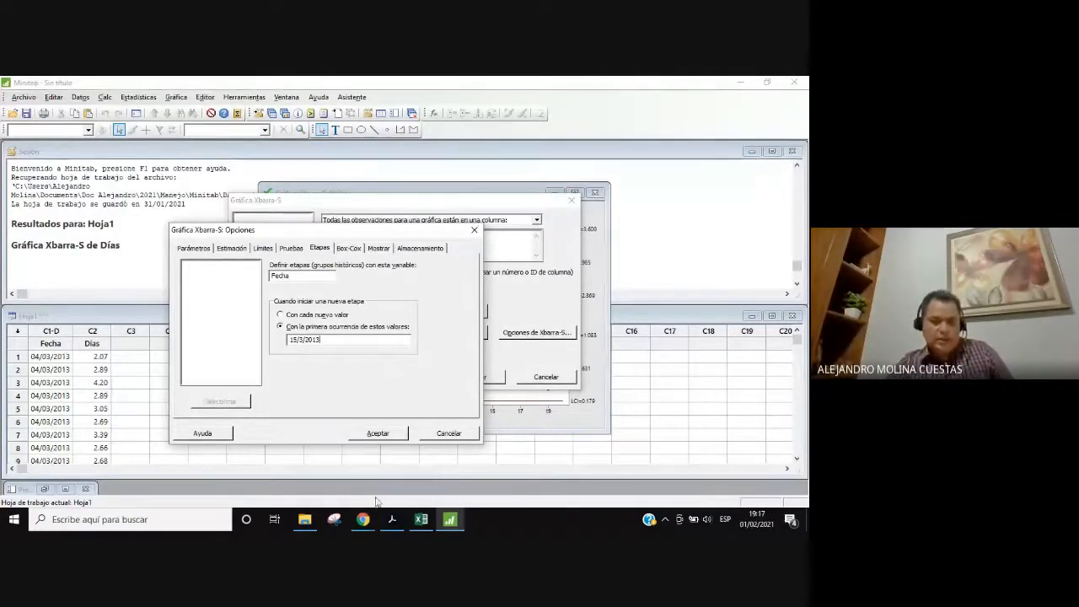
Check the PDF briefly, accept the options and chart dialogs to create the staged Xbarra-S chart, and reposition its window
{"action": "left_click", "coordinate": [394, 522]}
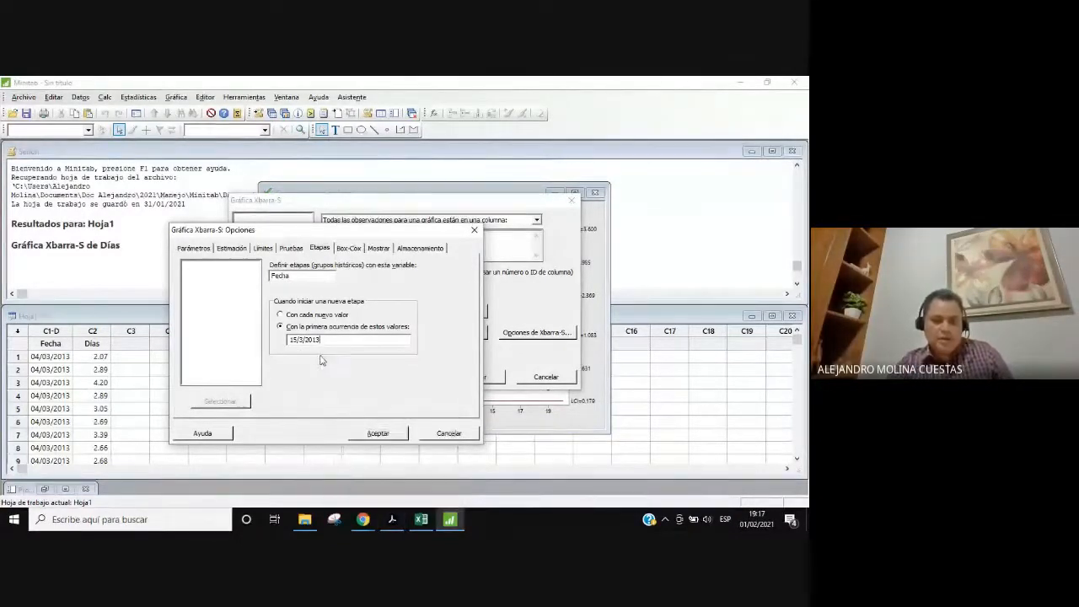
{"action": "left_click", "coordinate": [394, 522]}
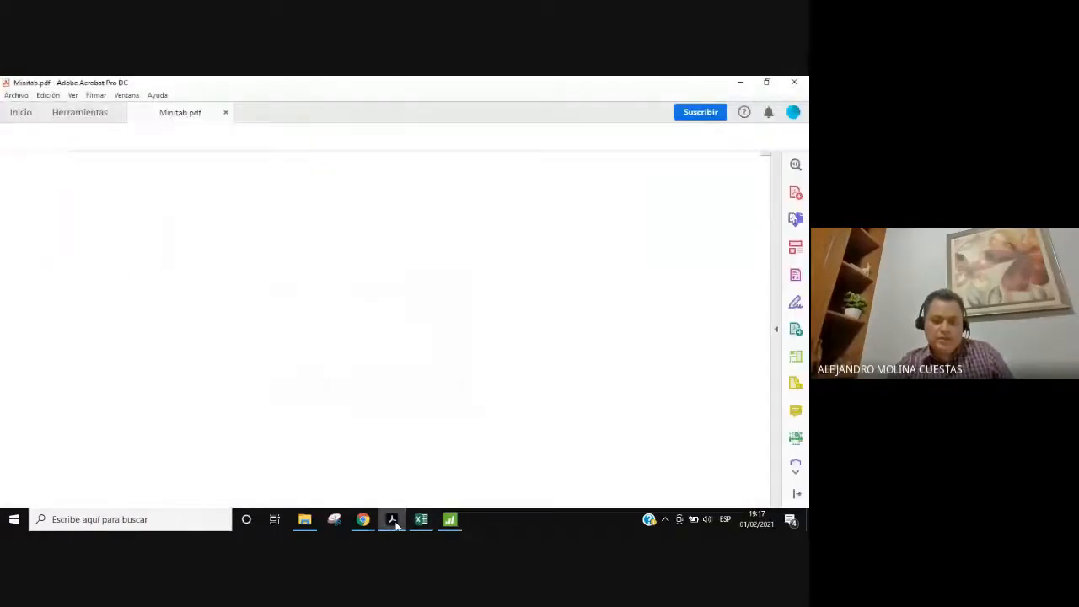
{"action": "left_click", "coordinate": [394, 521]}
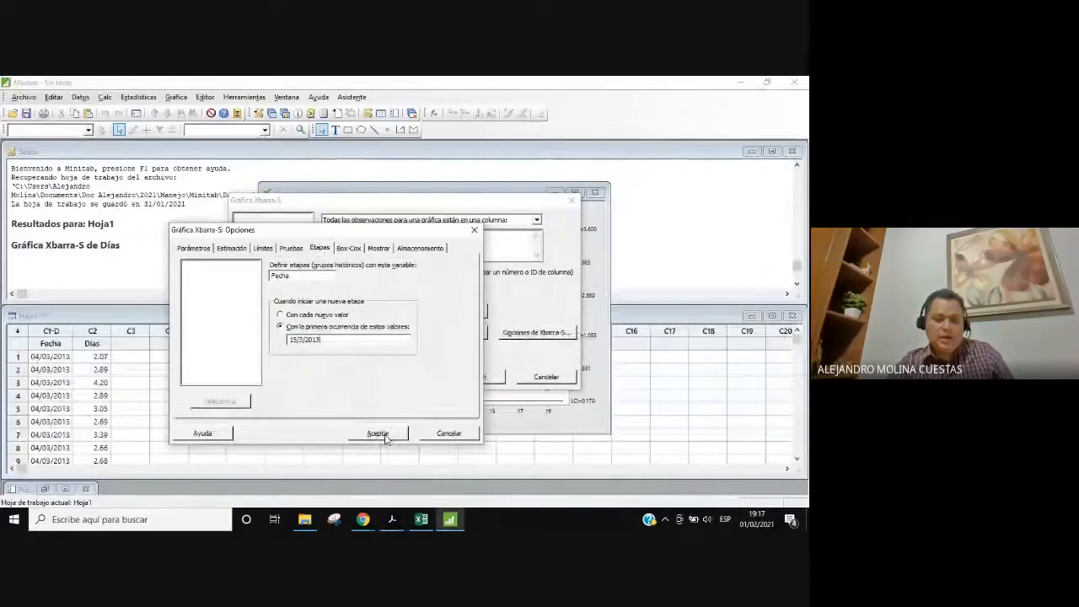
{"action": "left_click", "coordinate": [384, 436]}
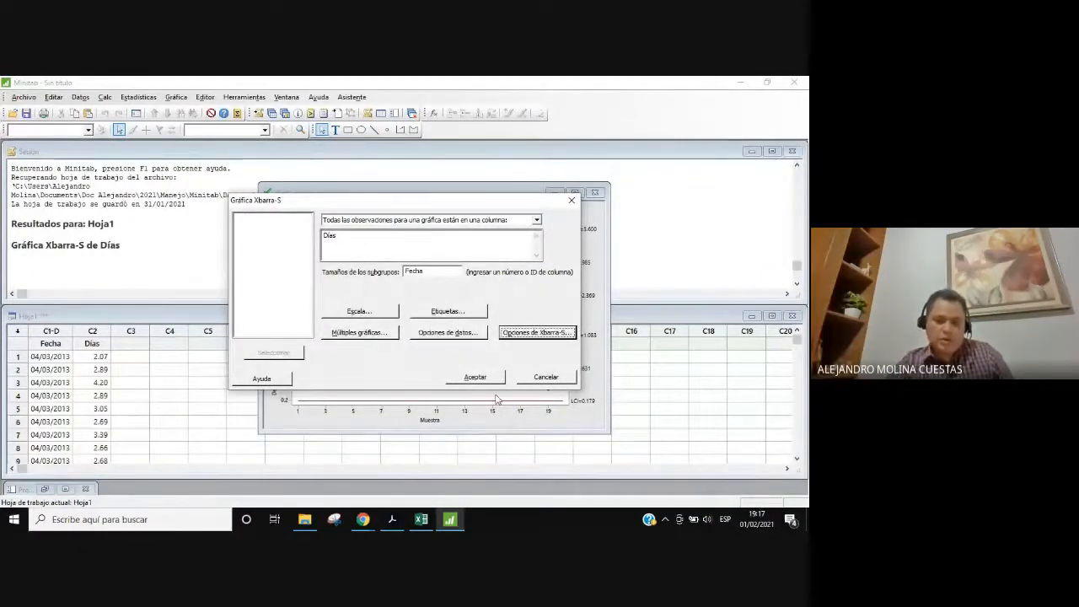
{"action": "left_click", "coordinate": [475, 379]}
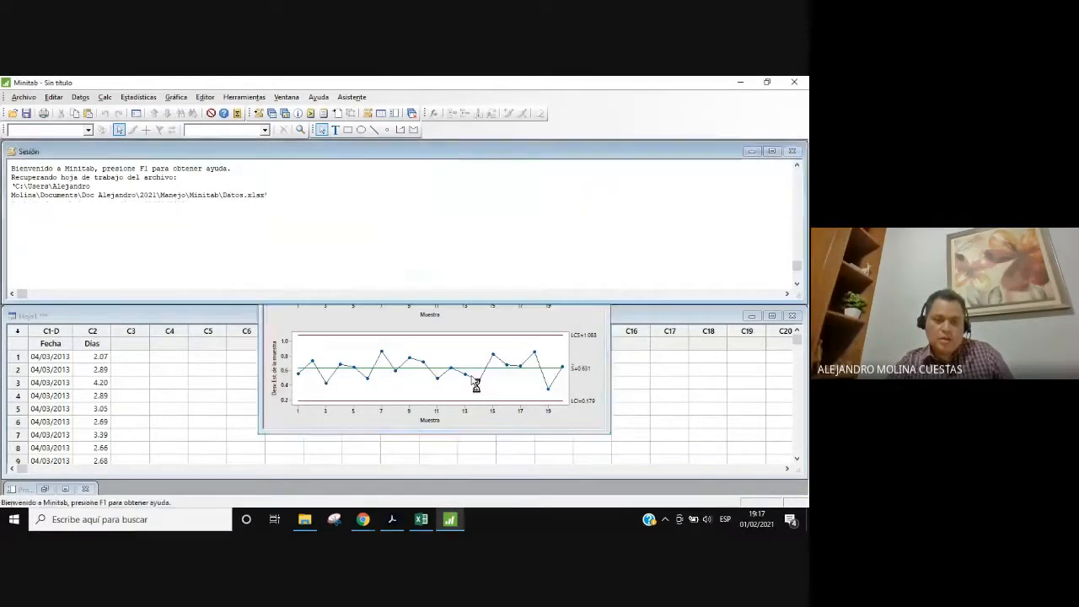
{"action": "left_click_drag", "start_coordinate": [232, 172], "coordinate": [350, 188]}
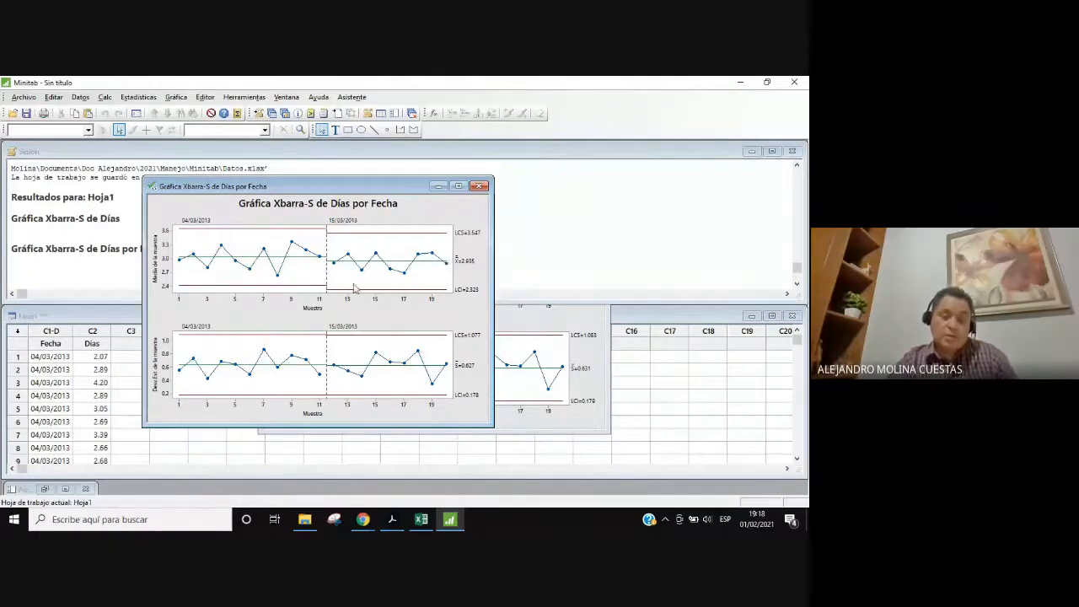
Switch to the PDF in Acrobat and read the instructions for adding more data and updating the control chart
{"action": "left_click", "coordinate": [392, 519]}
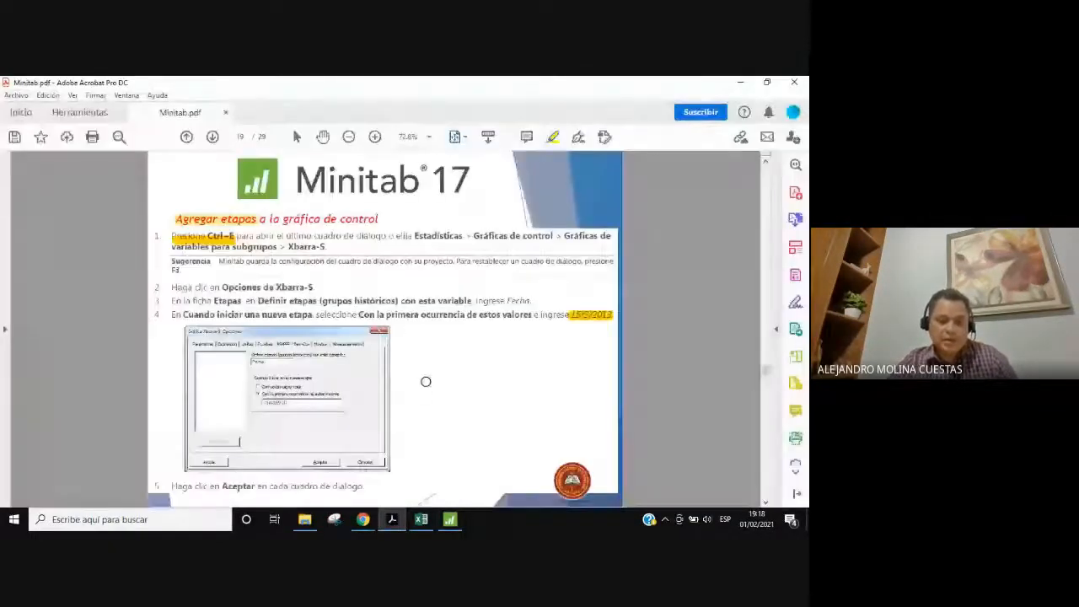
{"action": "scroll", "coordinate": [424, 379], "scroll_direction": "down", "scroll_amount": 2}
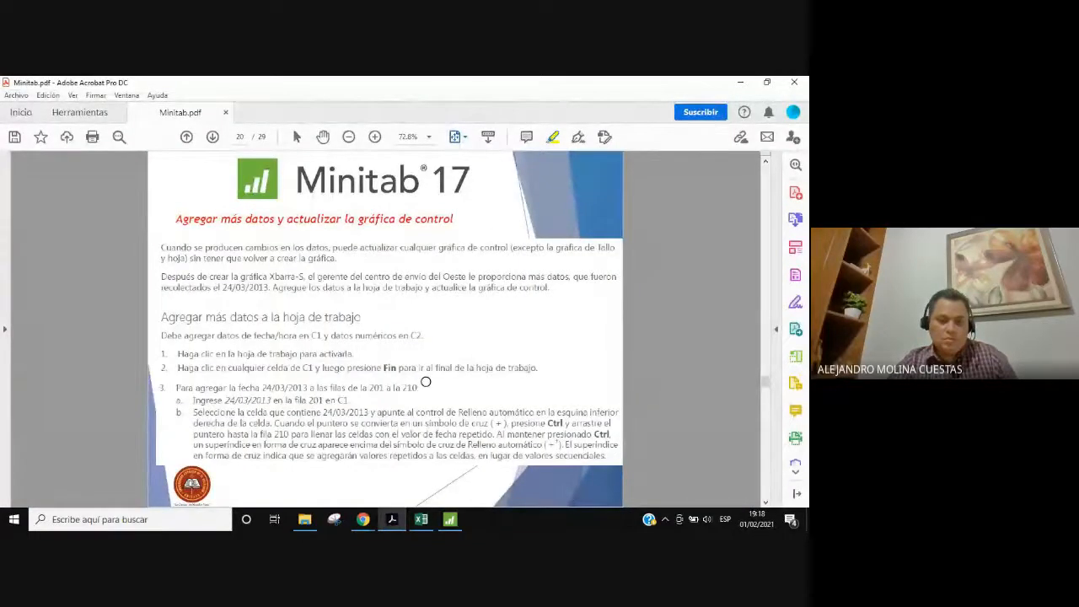
{"action": "scroll", "coordinate": [426, 381], "scroll_direction": "up", "scroll_amount": 2}
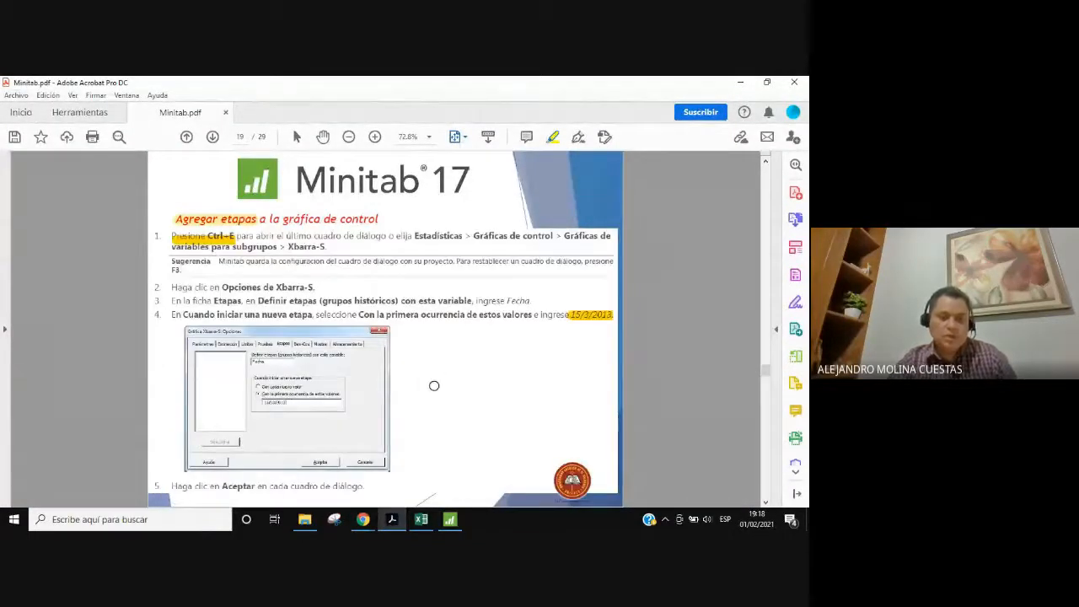
{"action": "scroll", "coordinate": [434, 385], "scroll_direction": "down", "scroll_amount": 2}
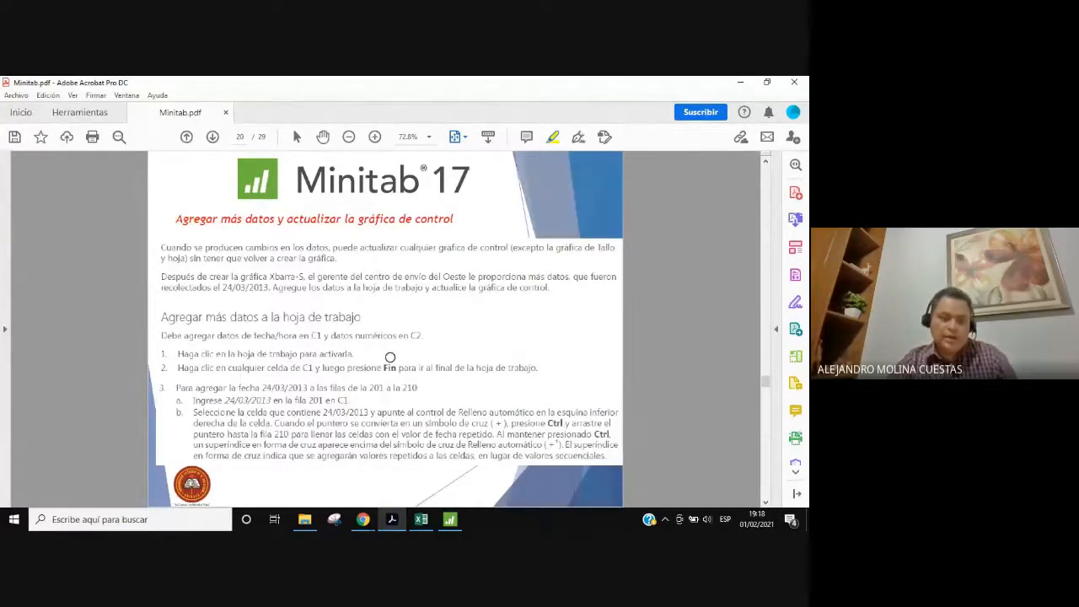
{"action": "scroll", "coordinate": [390, 357], "scroll_direction": "up", "scroll_amount": 2}
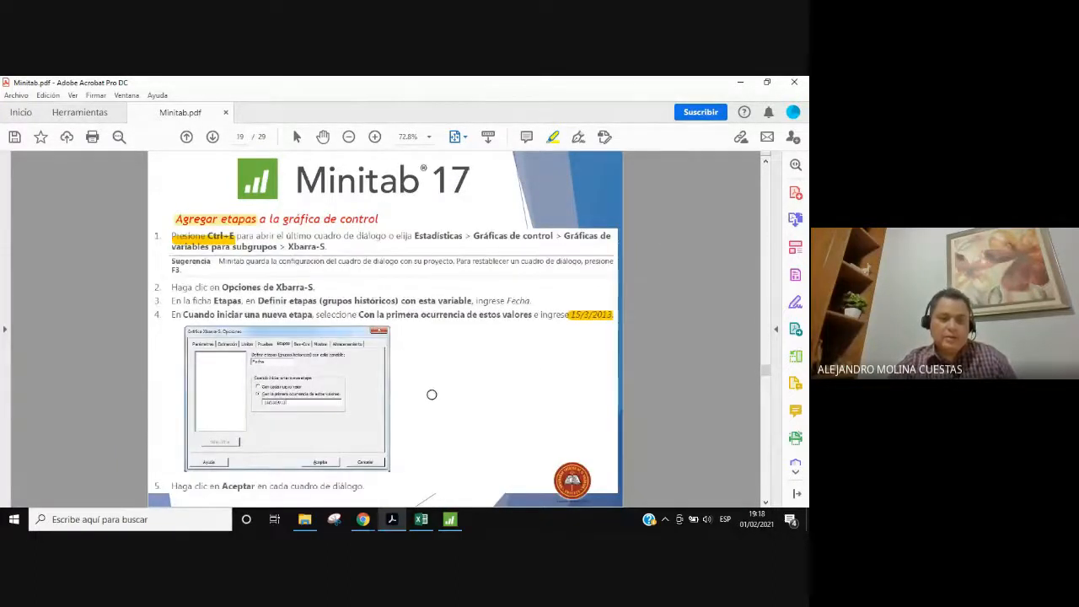
{"action": "scroll", "coordinate": [431, 395], "scroll_direction": "down", "scroll_amount": 2}
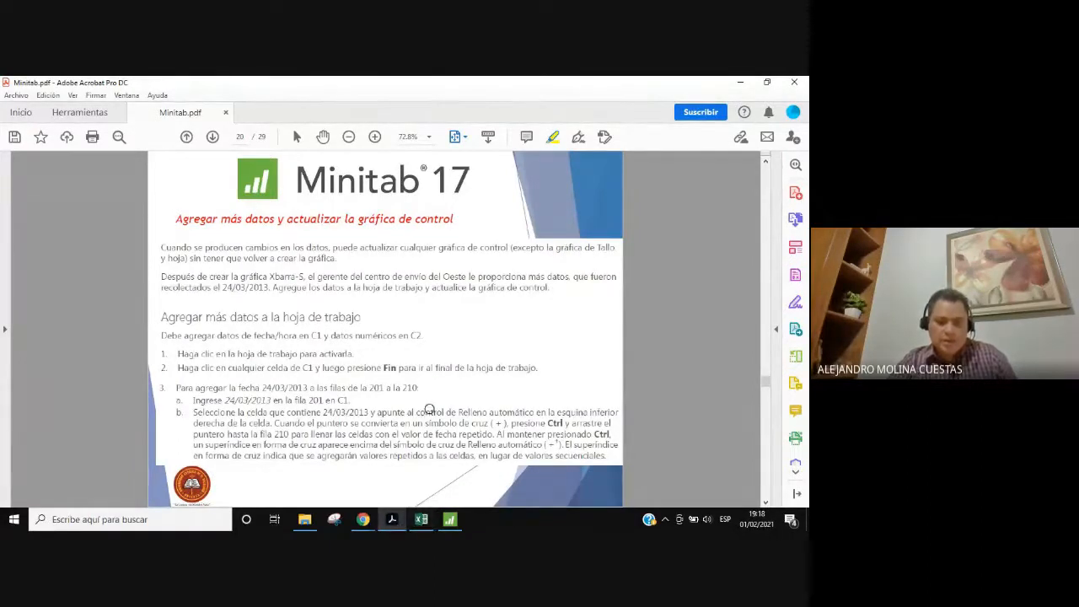
Return to Minitab, move the staged chart clear of the session text, and select the empty Fecha cell in row 201 of Hoja1
{"action": "left_click", "coordinate": [450, 519]}
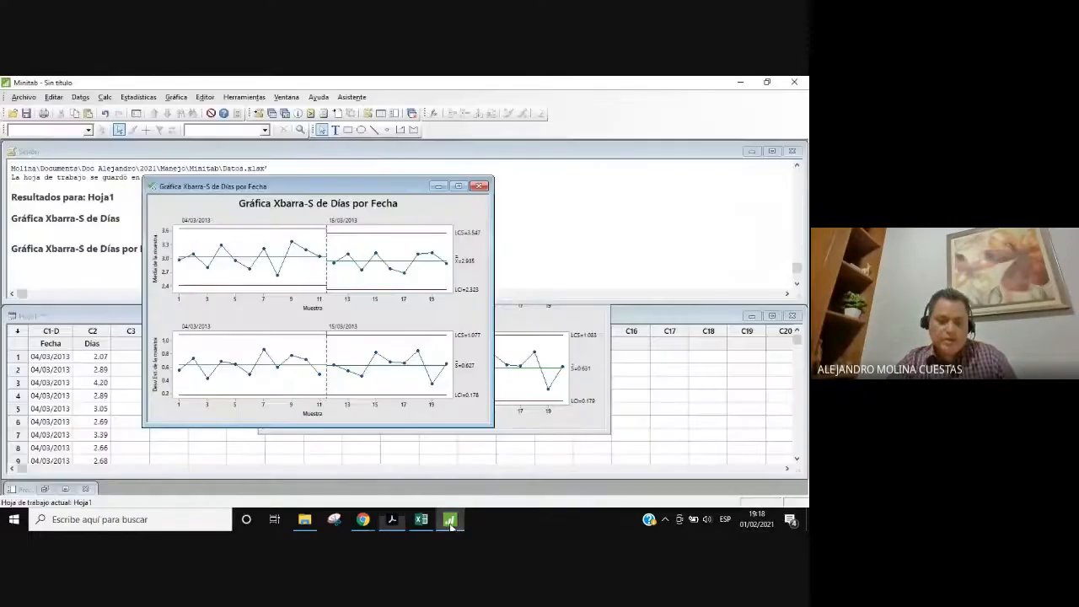
{"action": "left_click_drag", "start_coordinate": [292, 195], "coordinate": [564, 186]}
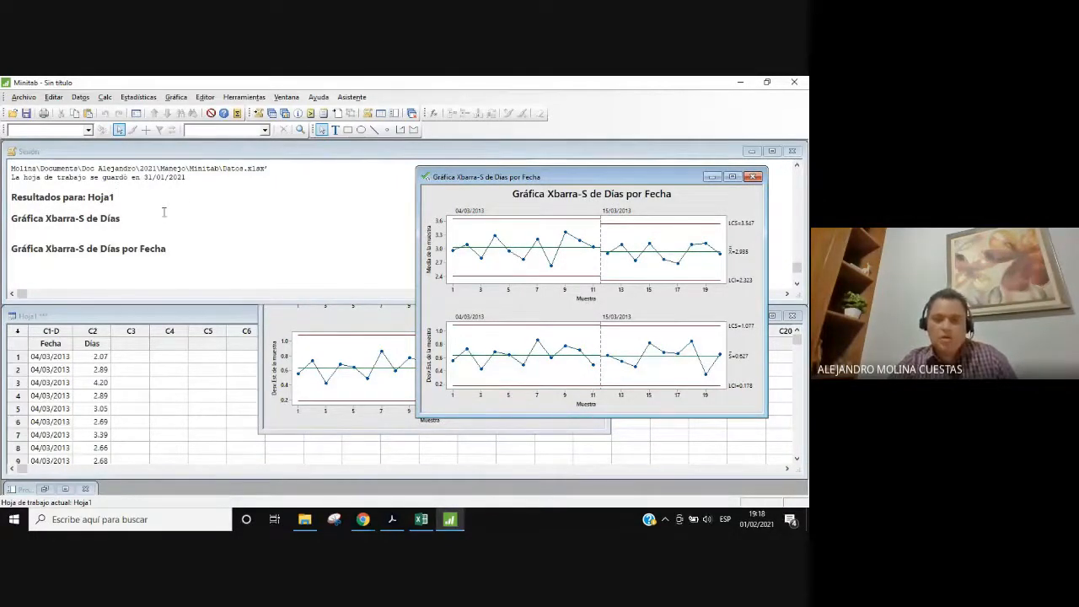
{"action": "left_click", "coordinate": [104, 396]}
{"action": "scroll", "coordinate": [166, 409], "scroll_direction": "down", "scroll_amount": 1}
{"action": "scroll", "coordinate": [166, 409], "scroll_direction": "down", "scroll_amount": 16}
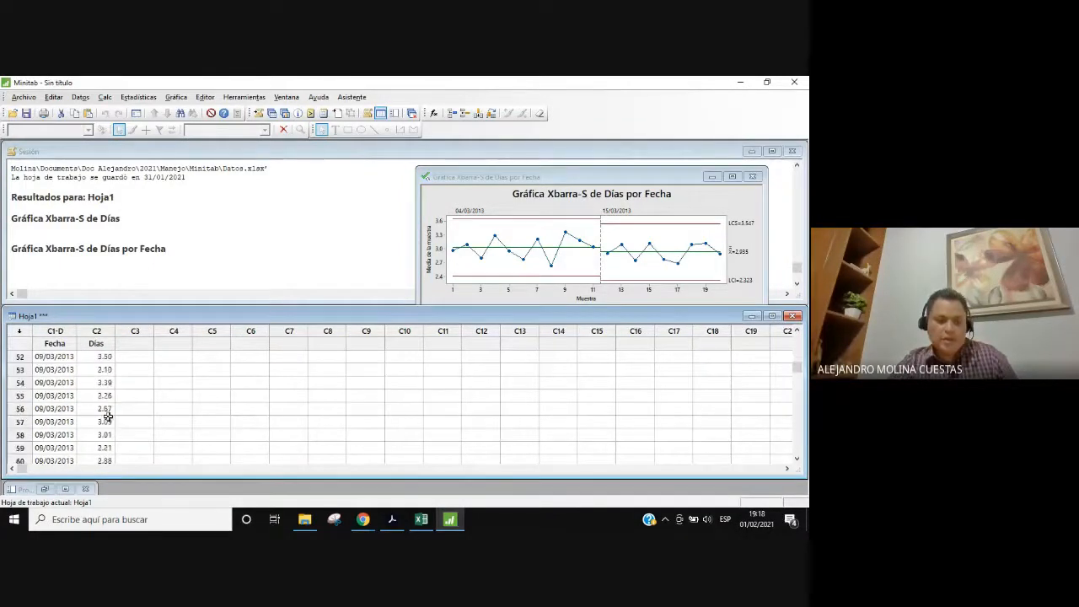
{"action": "scroll", "coordinate": [108, 416], "scroll_direction": "down", "scroll_amount": 20}
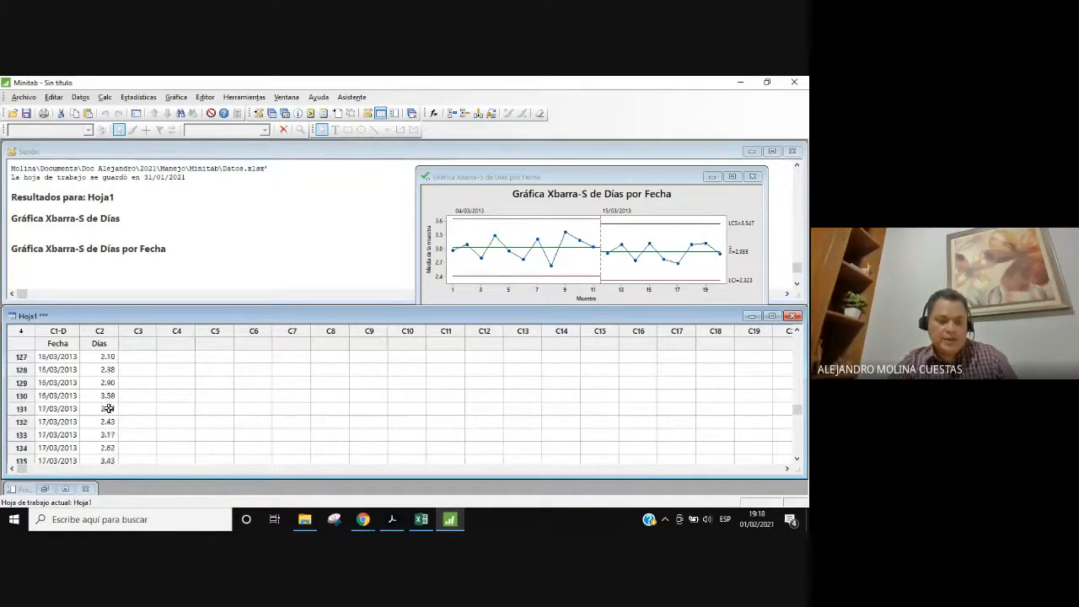
{"action": "scroll", "coordinate": [109, 408], "scroll_direction": "down", "scroll_amount": 15}
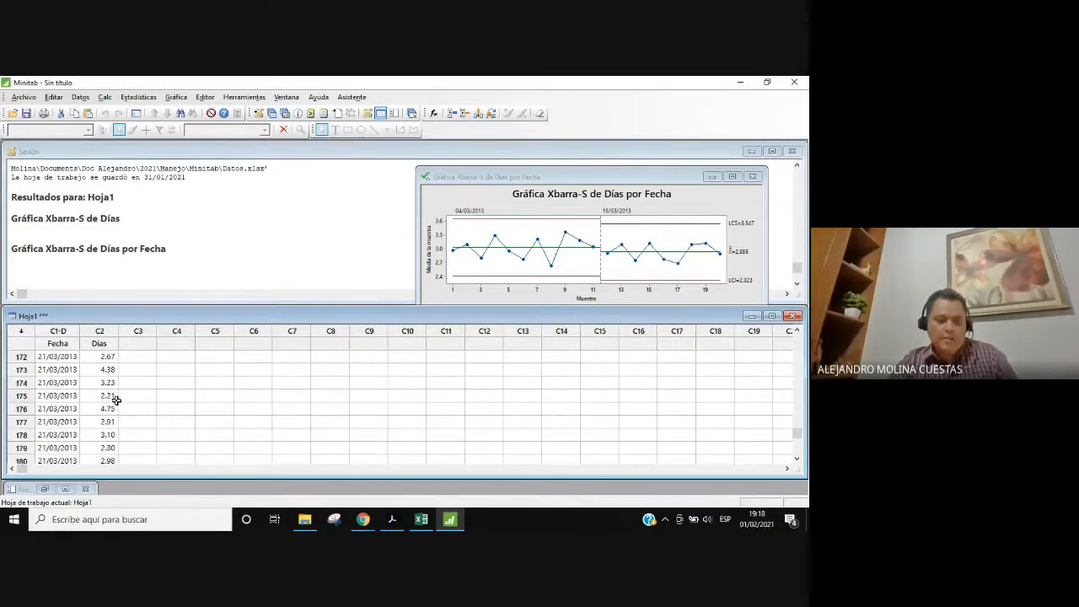
{"action": "scroll", "coordinate": [116, 397], "scroll_direction": "down", "scroll_amount": 7}
{"action": "scroll", "coordinate": [116, 397], "scroll_direction": "up", "scroll_amount": 1}
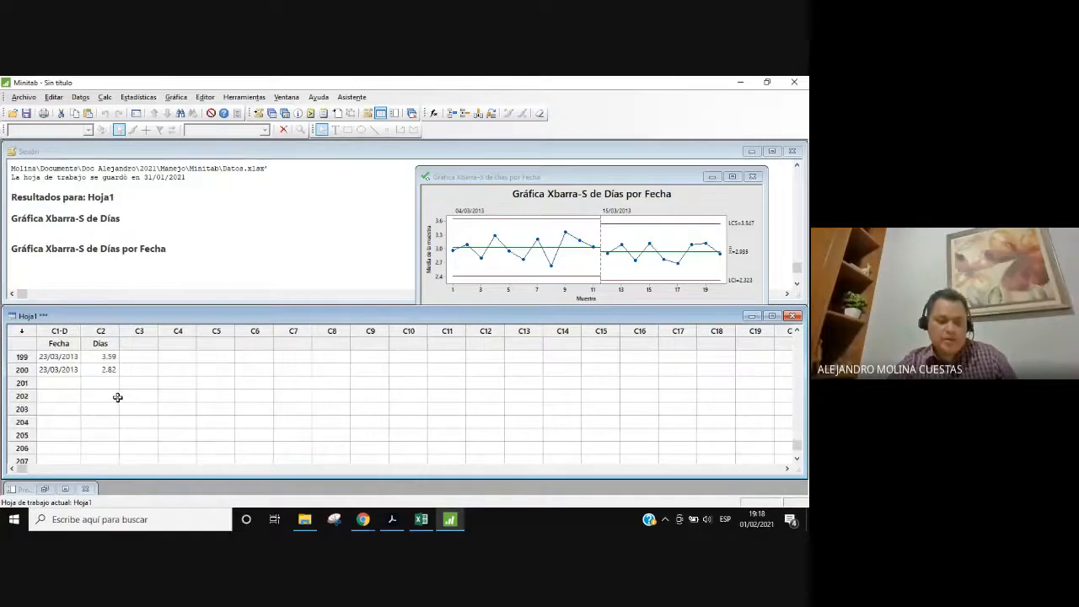
{"action": "left_click", "coordinate": [64, 383]}
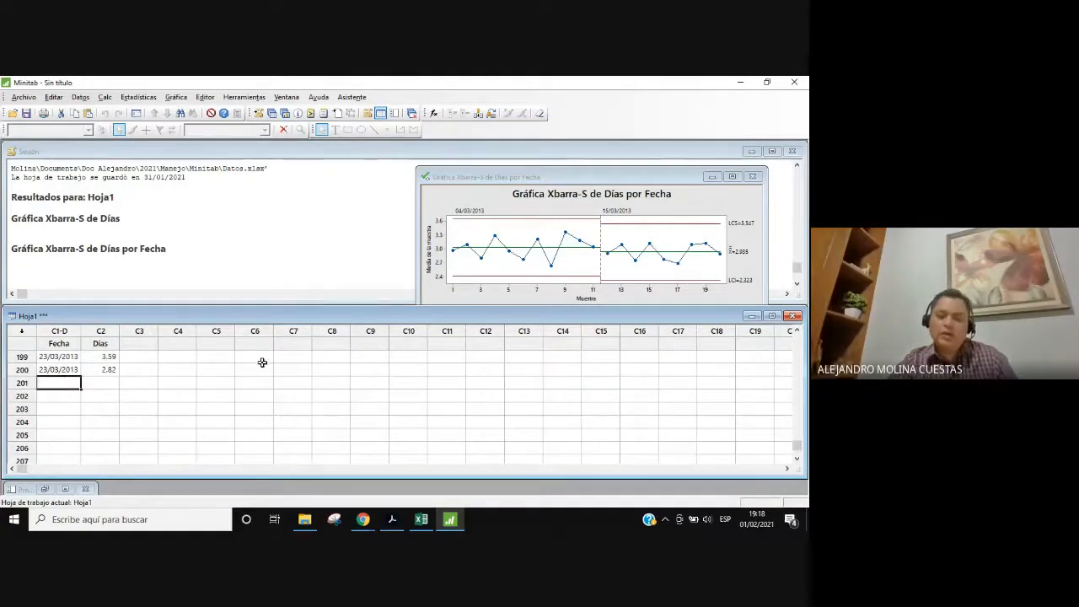
Glance at the Excel data, return to Minitab, and reselect the empty Fecha cell in row 201 of Hoja1
{"action": "left_click", "coordinate": [421, 520]}
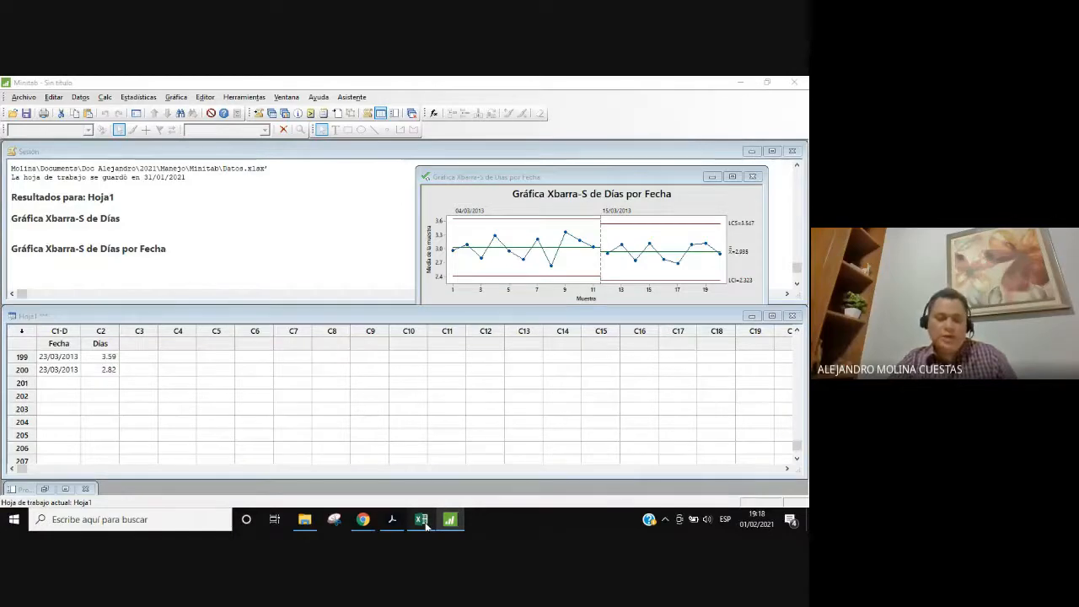
{"action": "scroll", "coordinate": [89, 380], "scroll_direction": "down", "scroll_amount": 13}
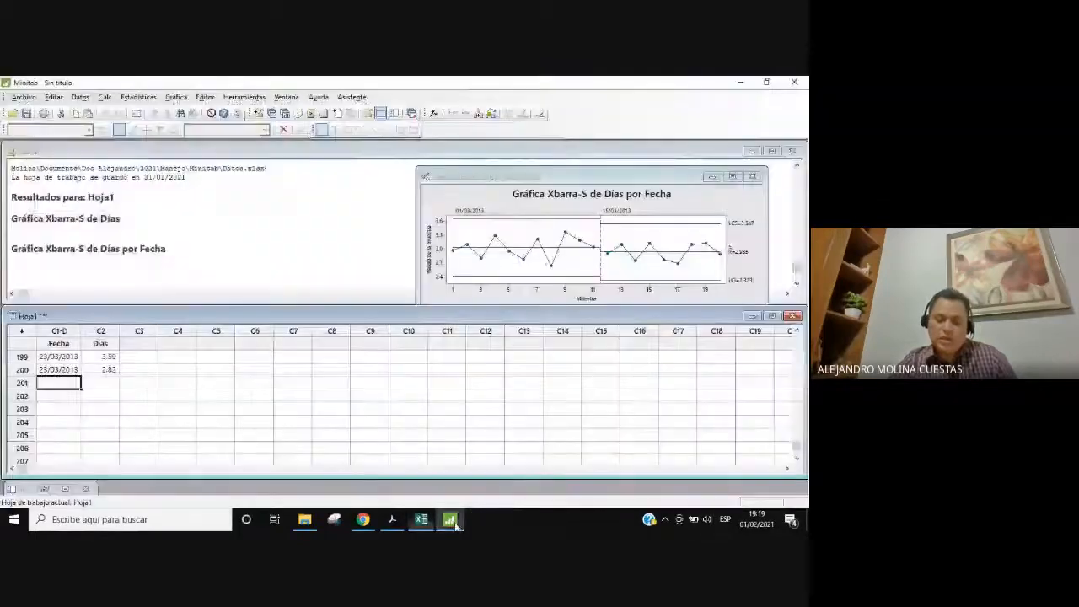
{"action": "left_click", "coordinate": [451, 519]}
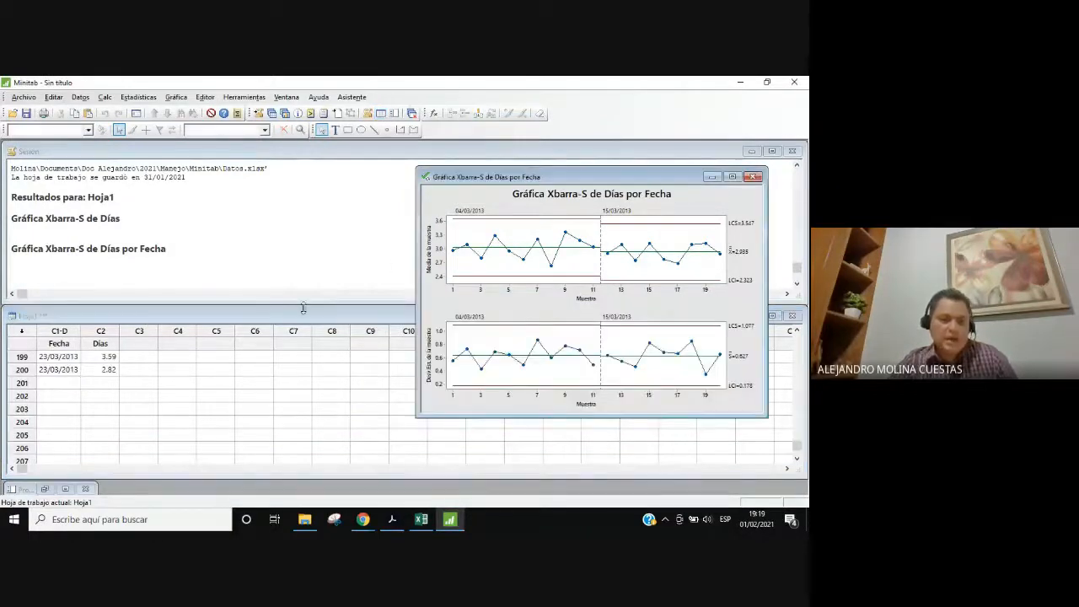
{"action": "left_click", "coordinate": [57, 385]}
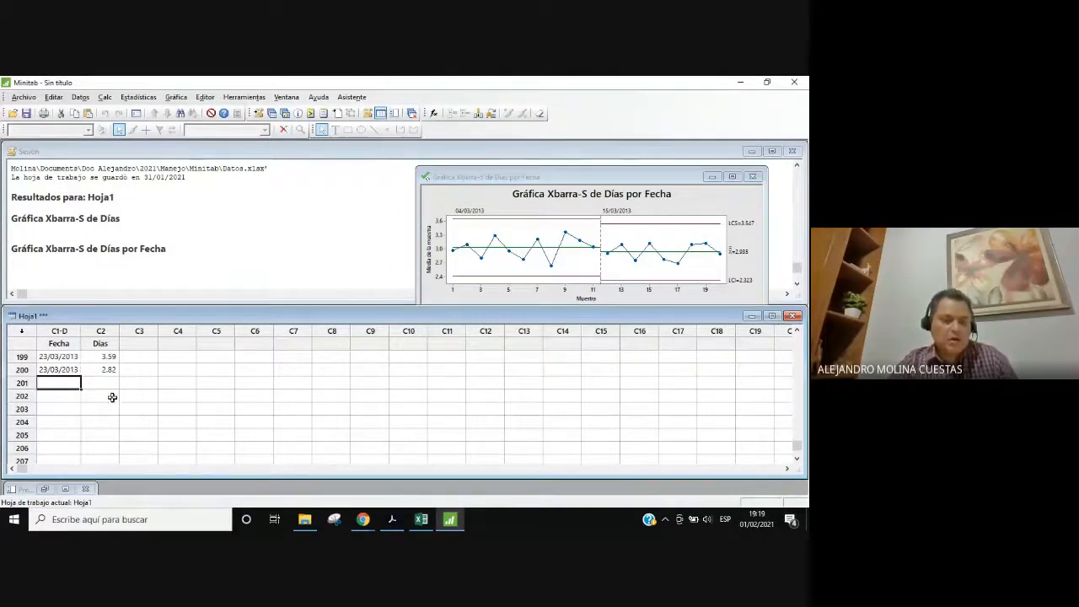
{"action": "left_click", "coordinate": [56, 372]}
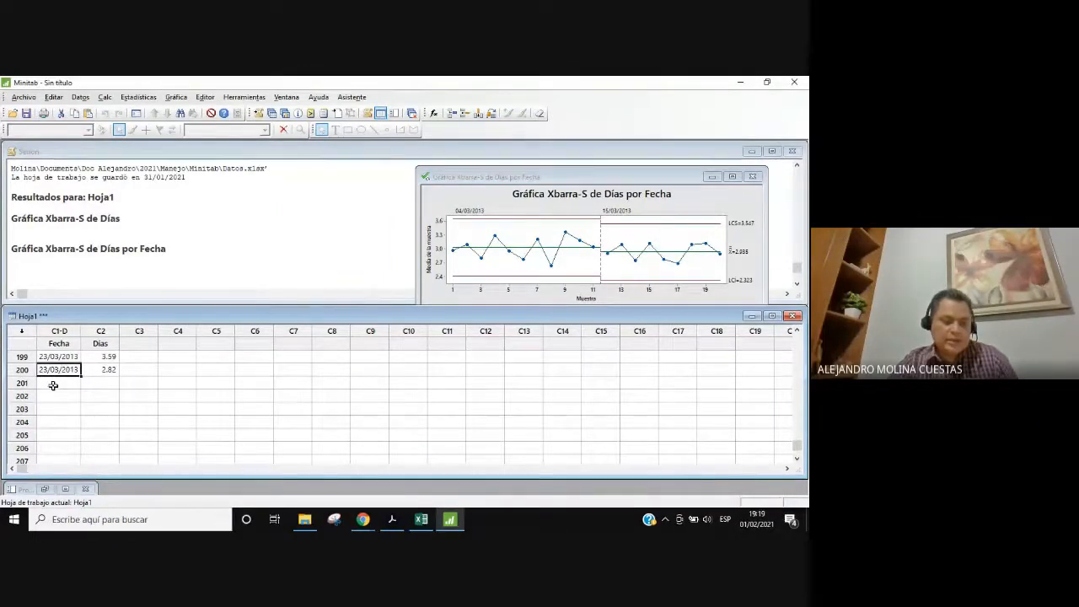
{"action": "left_click", "coordinate": [53, 385]}
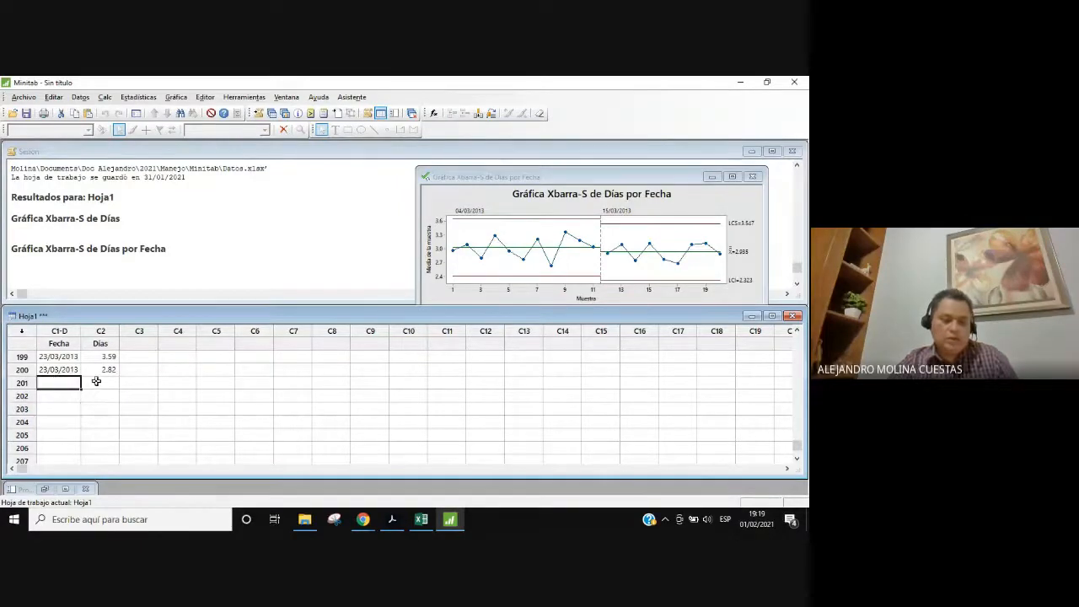
Highlight "para activarla" in step 1 of the PDF guide, return to Minitab, and activate the Hoja1 worksheet
{"action": "left_click", "coordinate": [394, 522]}
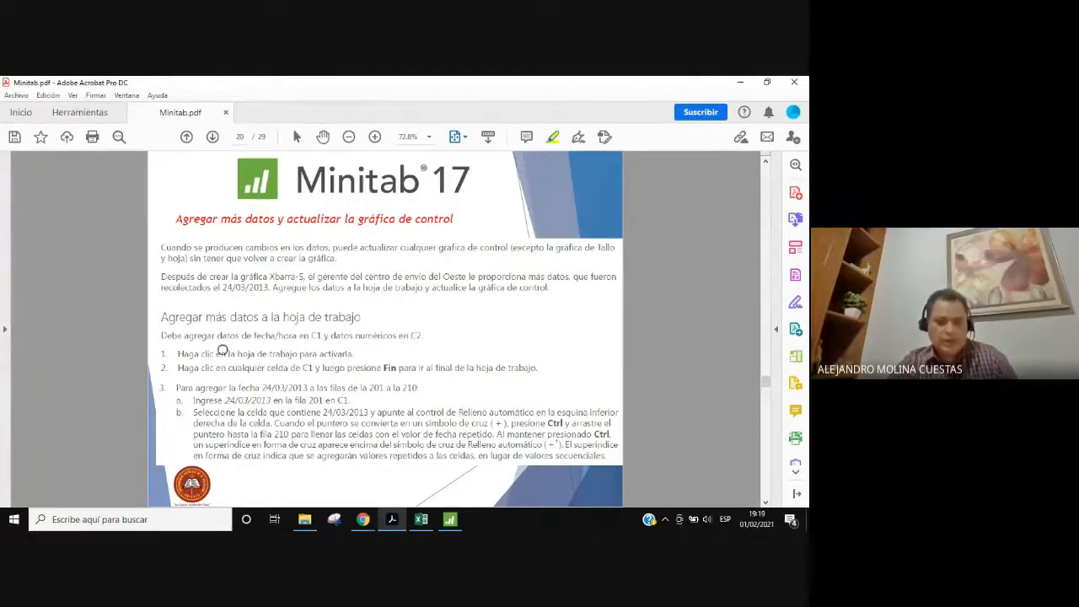
{"action": "left_click_drag", "start_coordinate": [299, 355], "coordinate": [350, 356]}
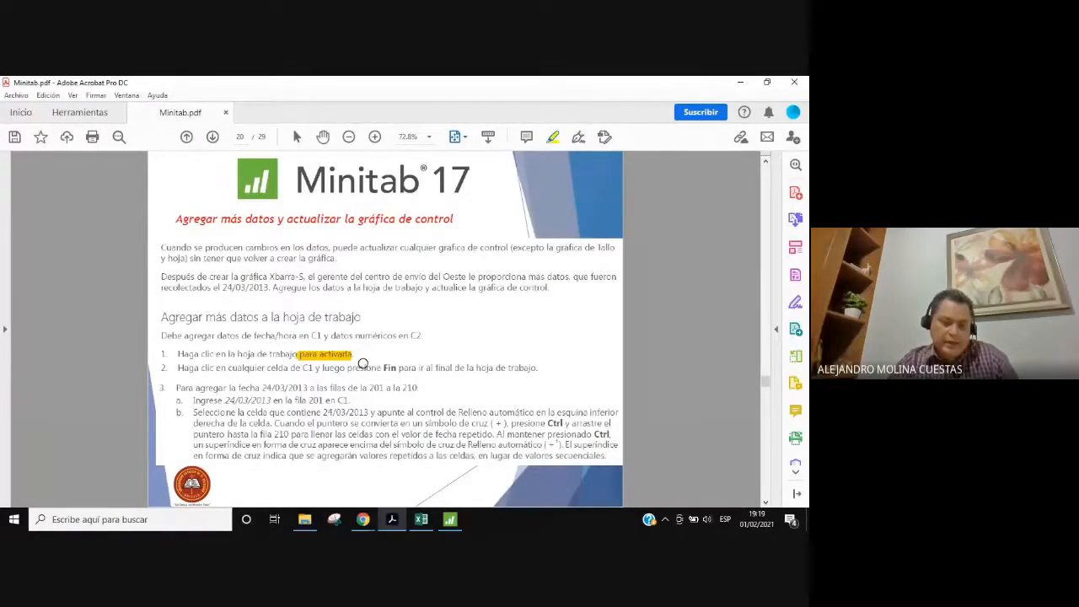
{"action": "left_click", "coordinate": [450, 519]}
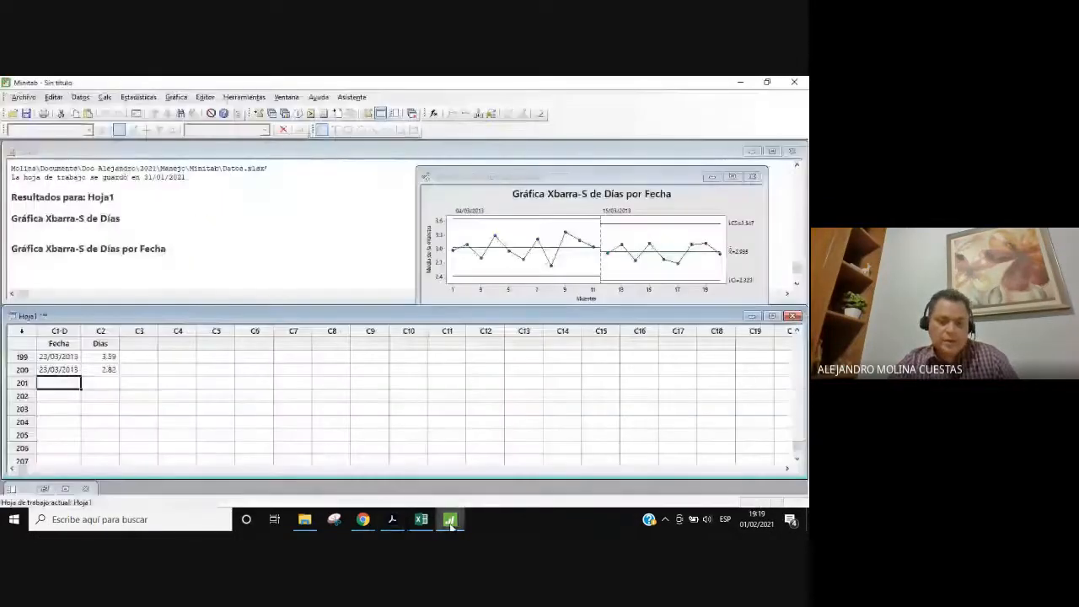
{"action": "left_click", "coordinate": [525, 203]}
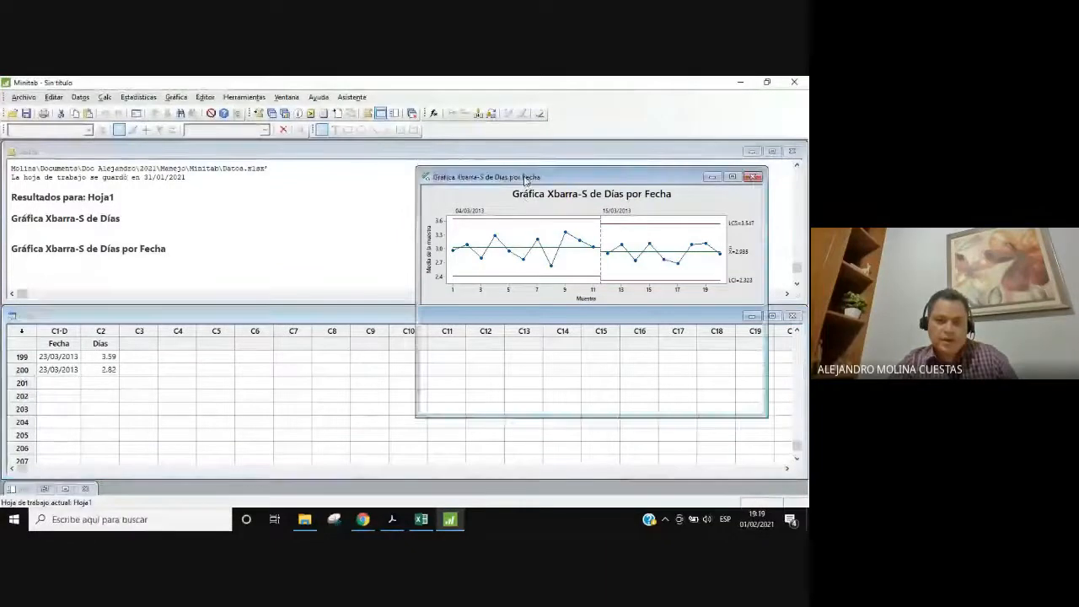
{"action": "left_click", "coordinate": [150, 311]}
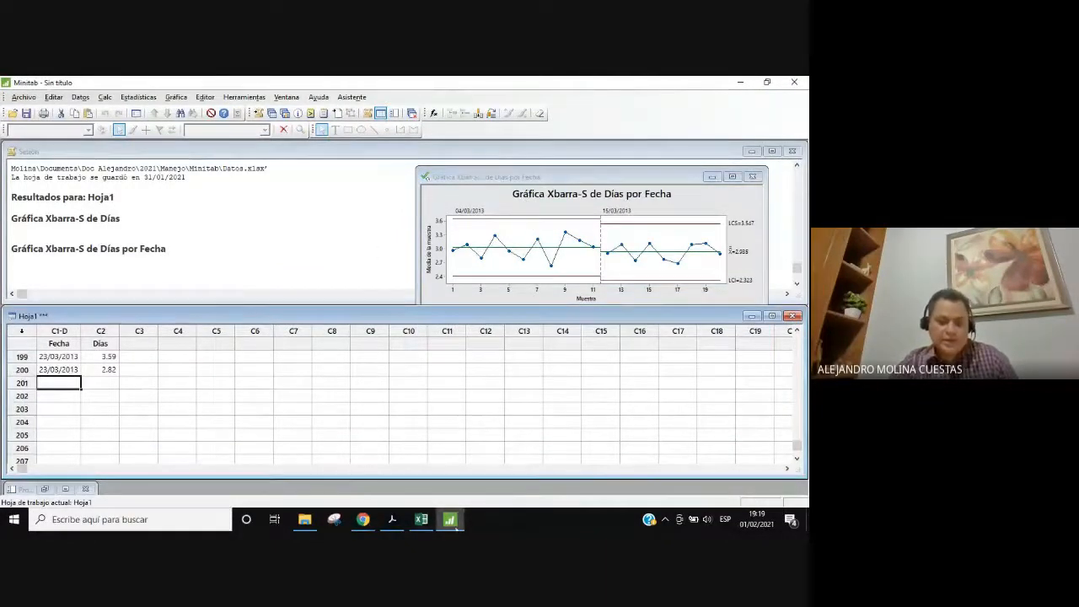
Check step 2 of the PDF, return to Minitab, and go from the first Fecha cell to the column's last entry in row 200
{"action": "left_click", "coordinate": [453, 519]}
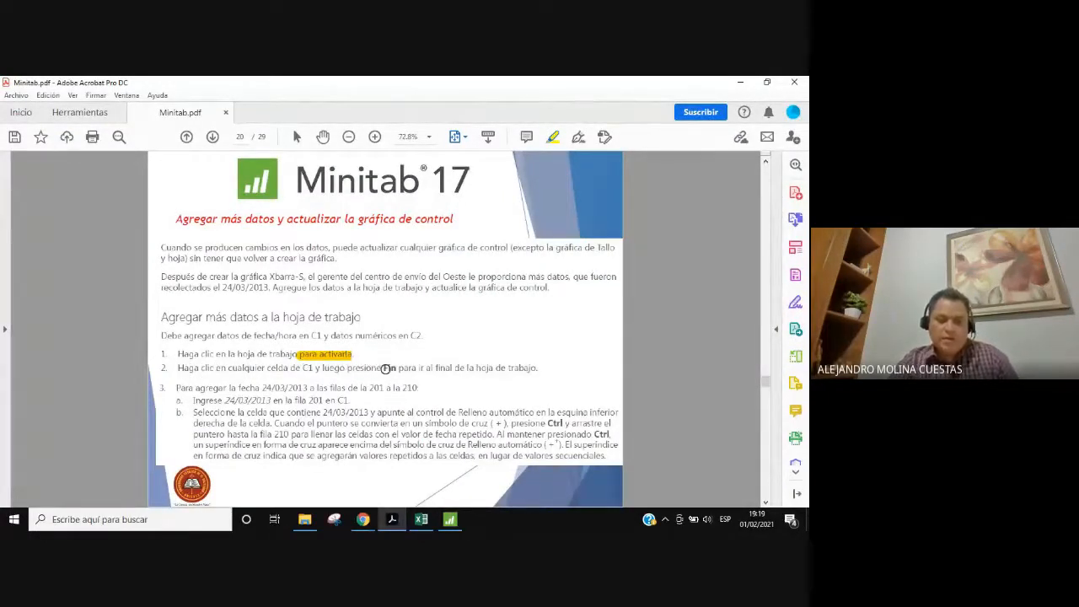
{"action": "left_click", "coordinate": [449, 519]}
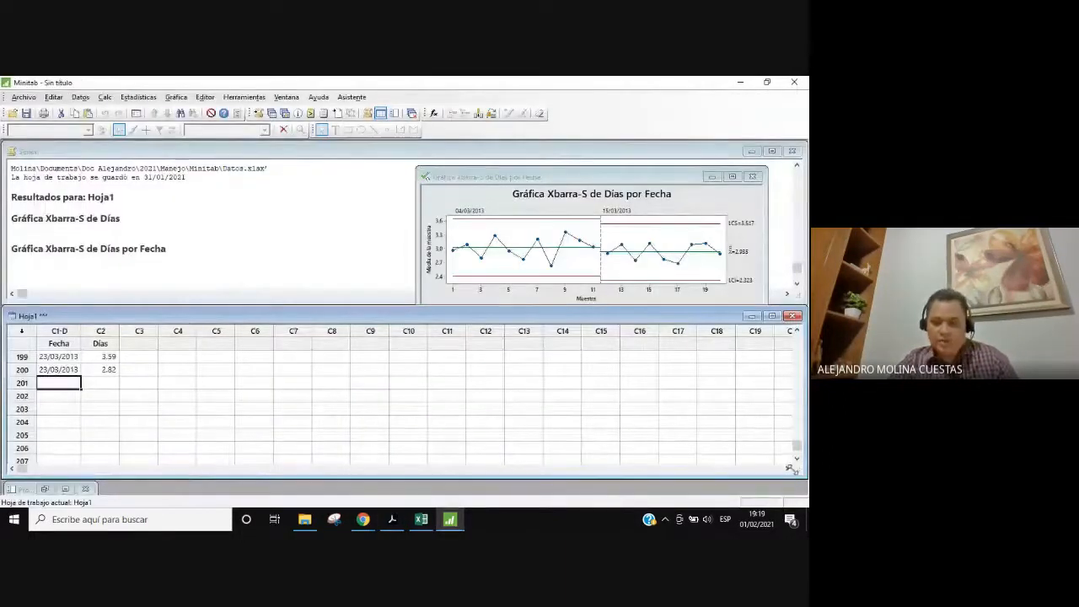
{"action": "left_click_drag", "start_coordinate": [797, 453], "coordinate": [796, 335]}
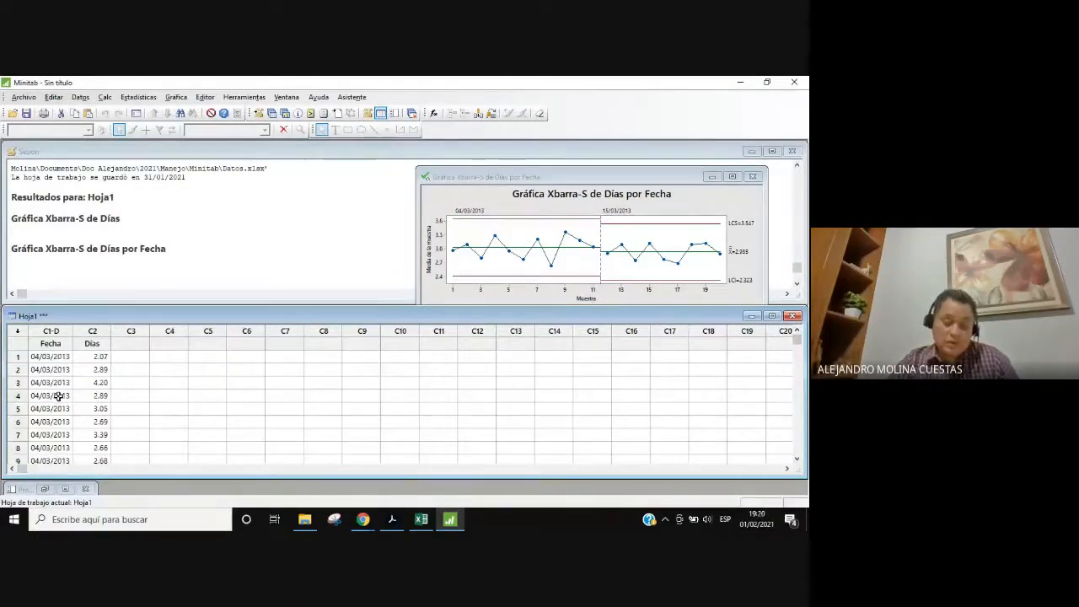
{"action": "left_click", "coordinate": [63, 370]}
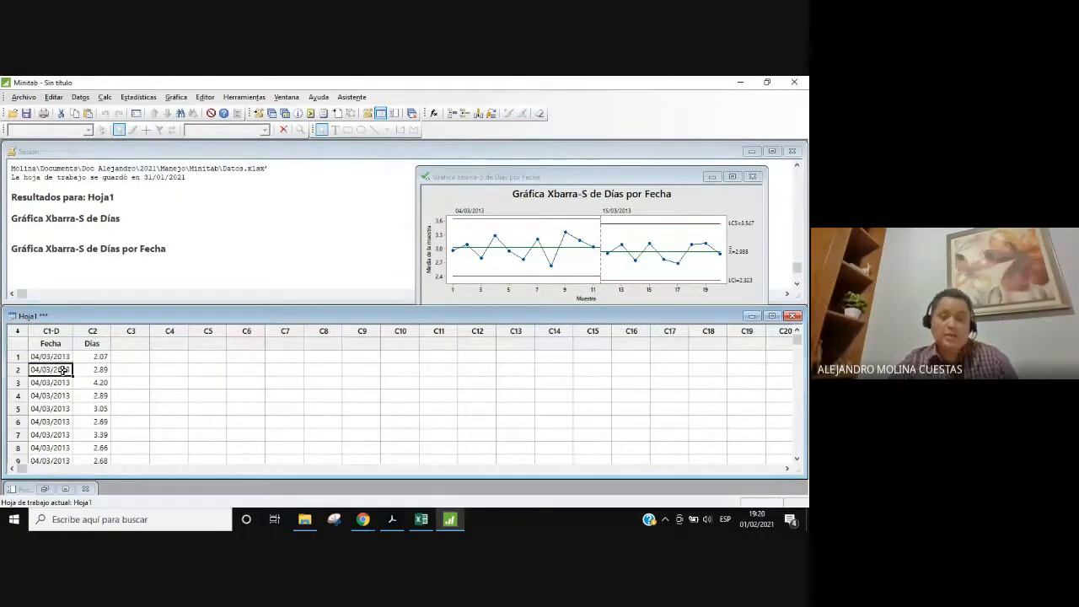
{"action": "left_click", "coordinate": [53, 359]}
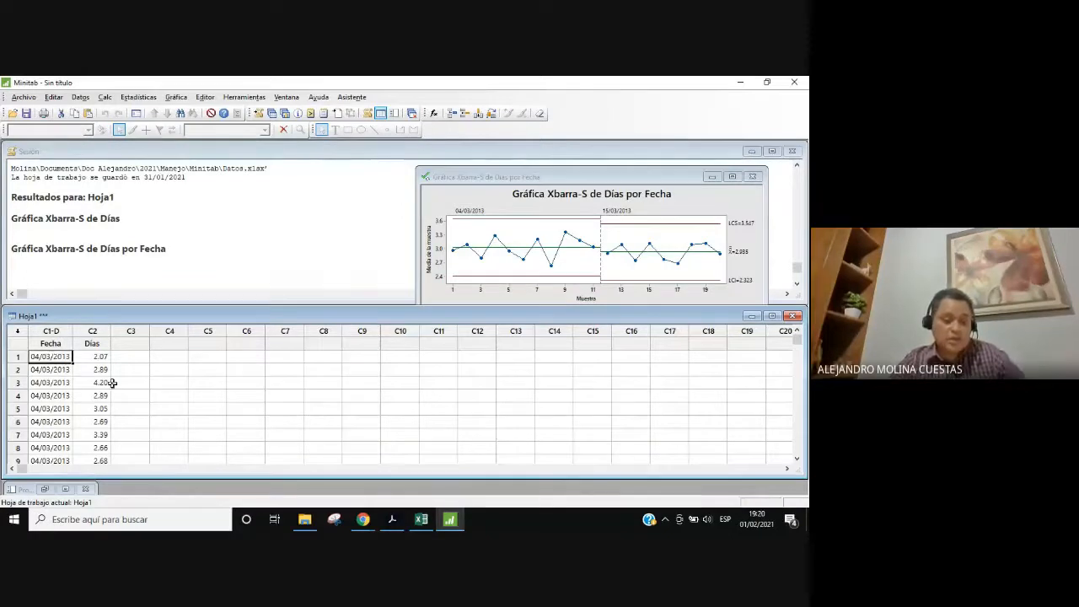
{"action": "key", "text": "Right"}
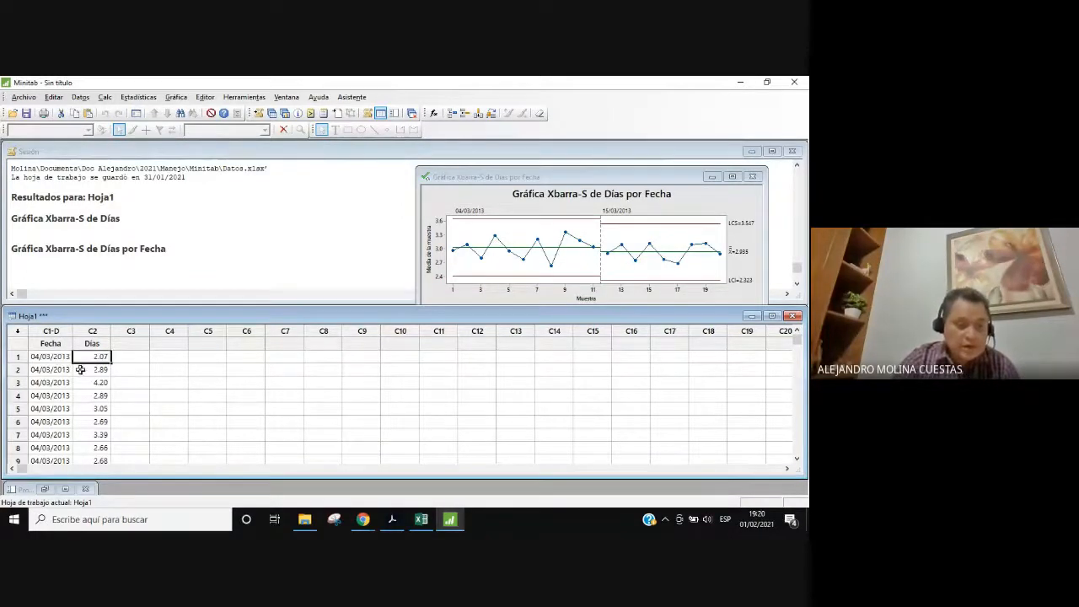
{"action": "key", "text": "Left"}
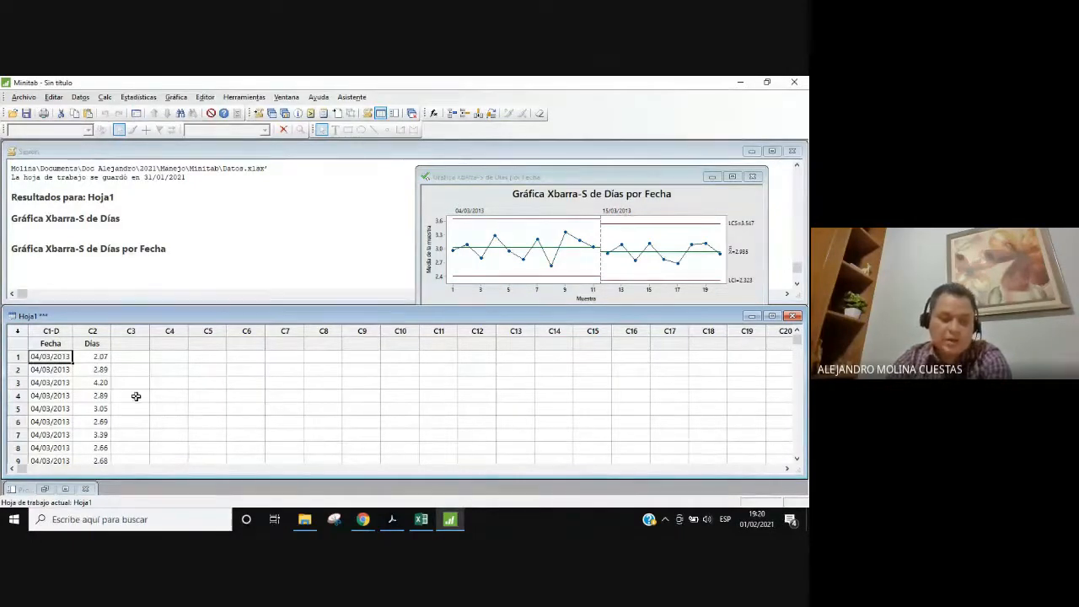
{"action": "key", "text": "ctrl+Down"}
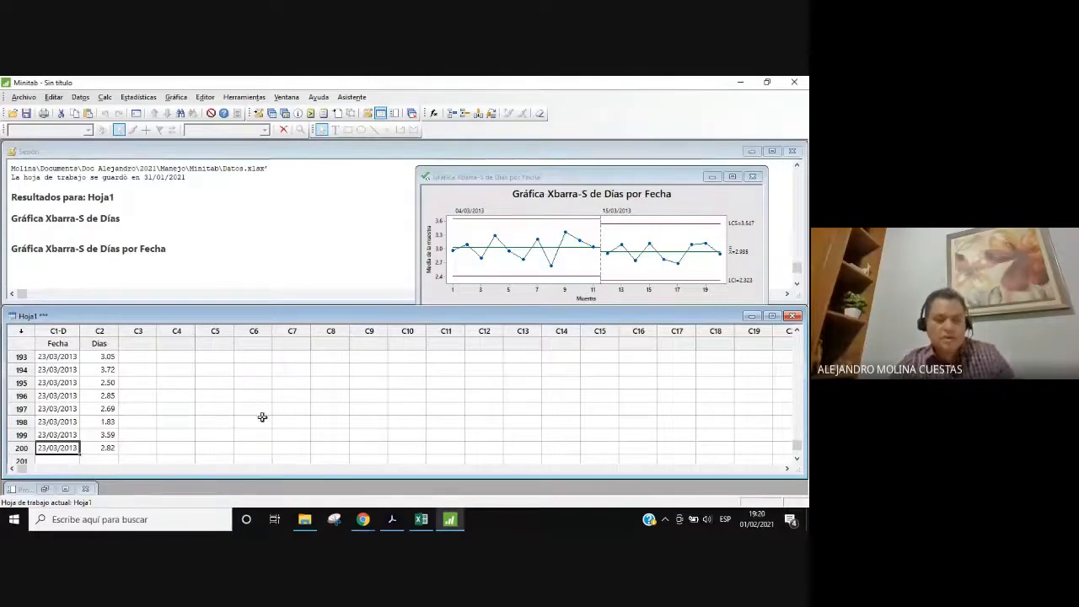
{"action": "scroll", "coordinate": [263, 414], "scroll_direction": "down", "scroll_amount": 2}
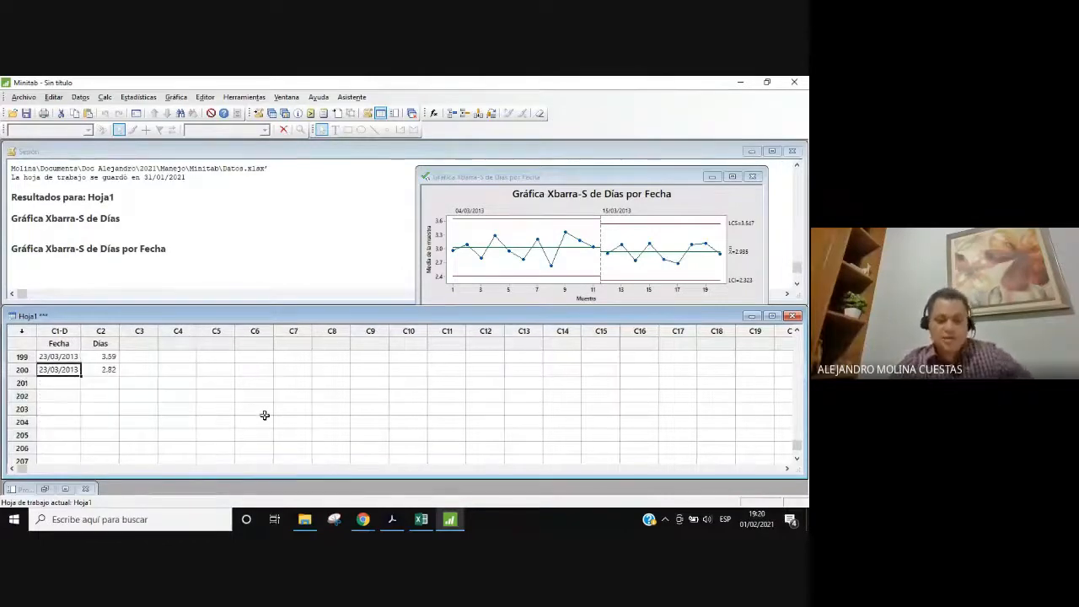
Highlight the date in step 3a of the PDF and enter 24/03/2013 in the Fecha cell of row 201 in Minitab
{"action": "left_click", "coordinate": [449, 520]}
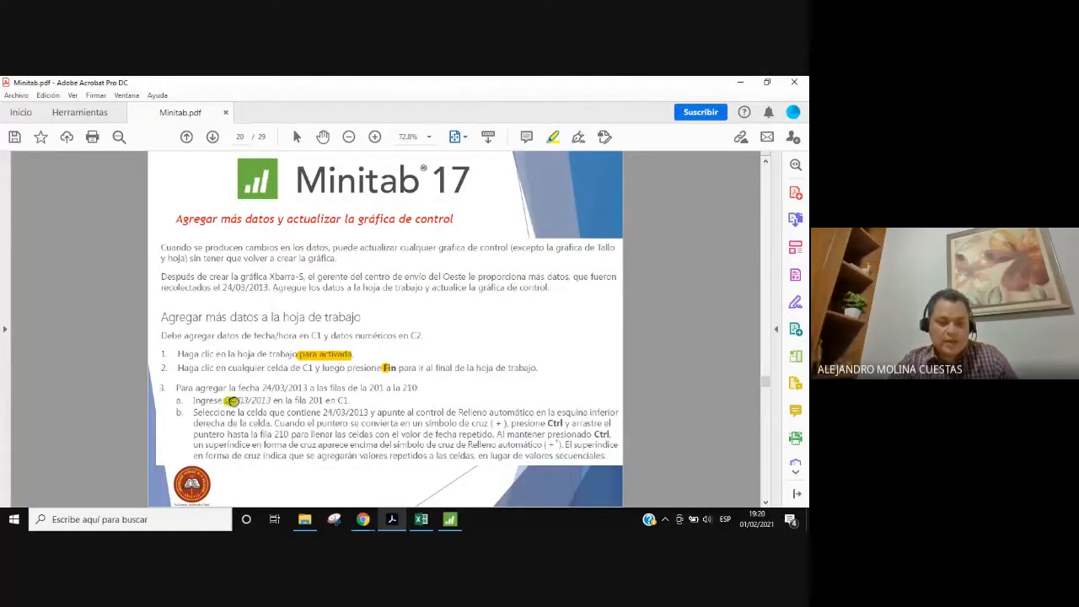
{"action": "left_click_drag", "start_coordinate": [237, 401], "coordinate": [272, 402]}
{"action": "left_click", "coordinate": [450, 519]}
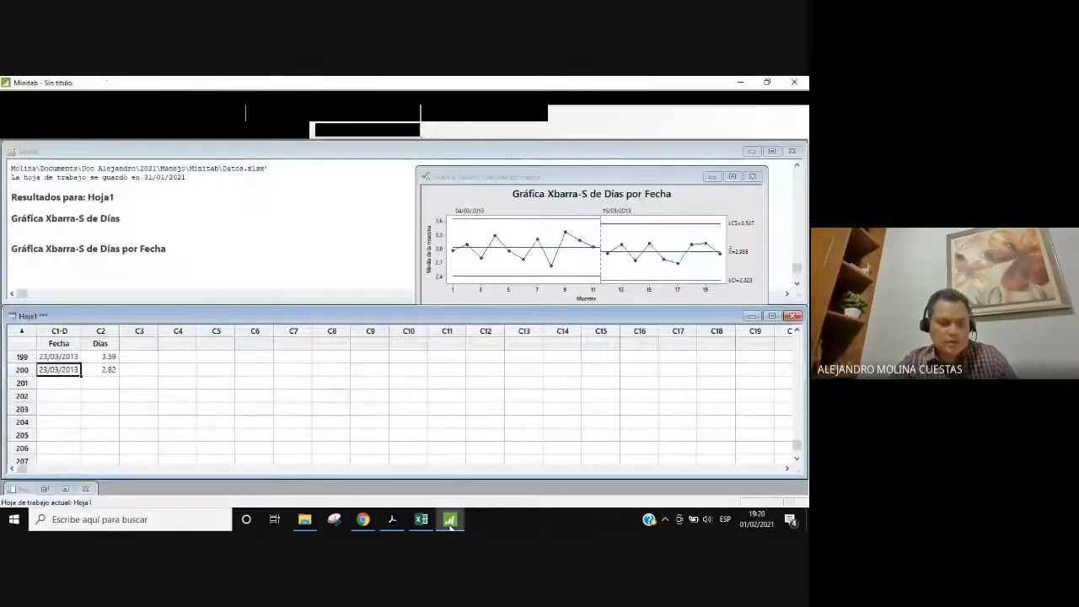
{"action": "left_click", "coordinate": [67, 382]}
{"action": "type", "text": "24/"}
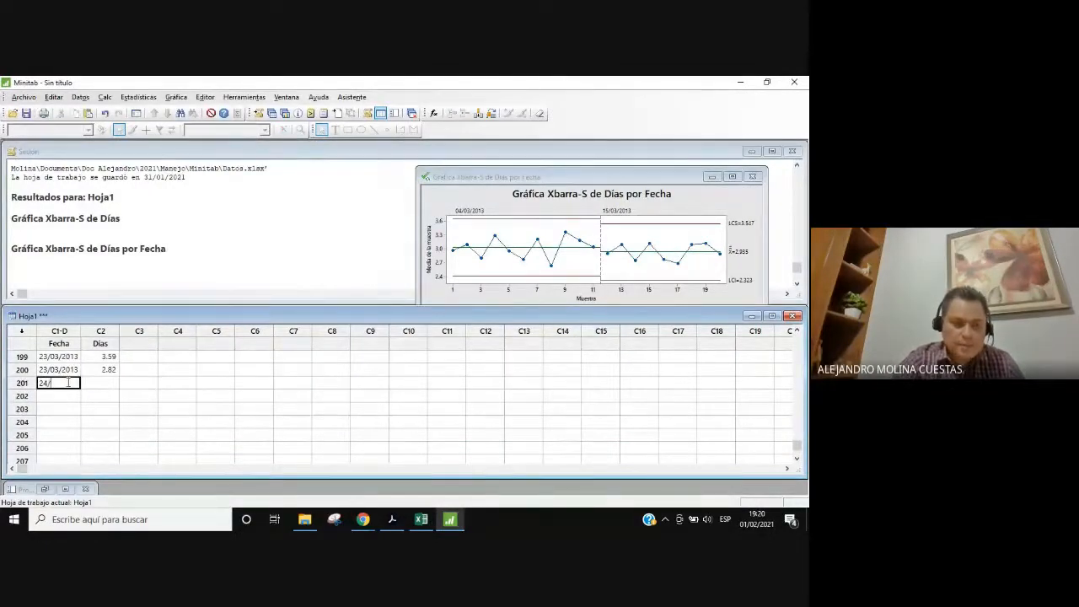
{"action": "type", "text": "03/201"}
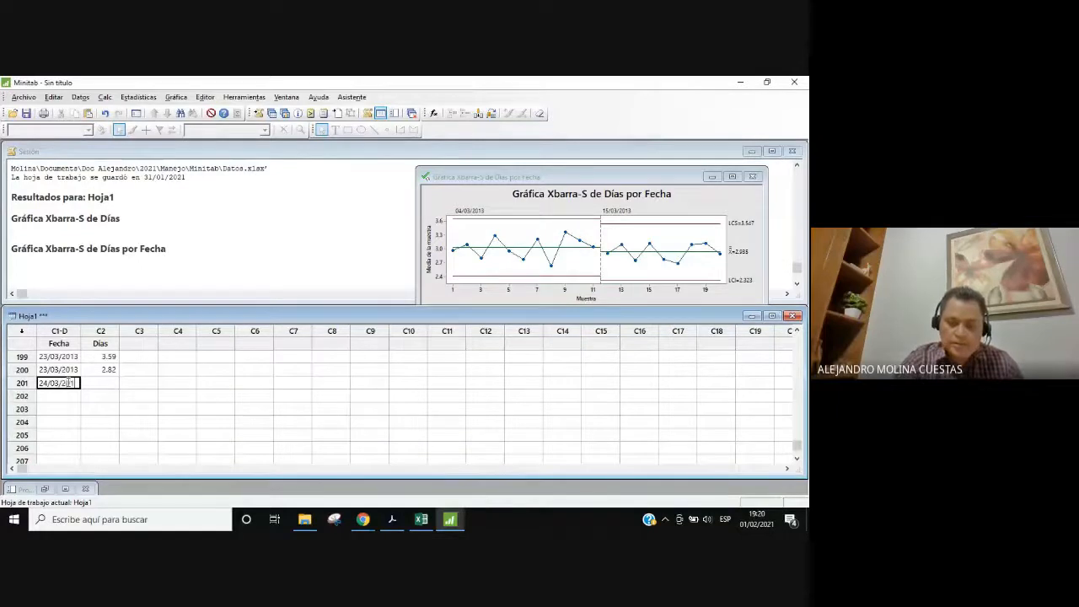
{"action": "type", "text": "3"}
{"action": "key", "text": "Return"}
Fill the repeated date 24/03/2013 down the Fecha column from row 201 to row 210 and select the empty Días cell in row 201
{"action": "left_click", "coordinate": [68, 382]}
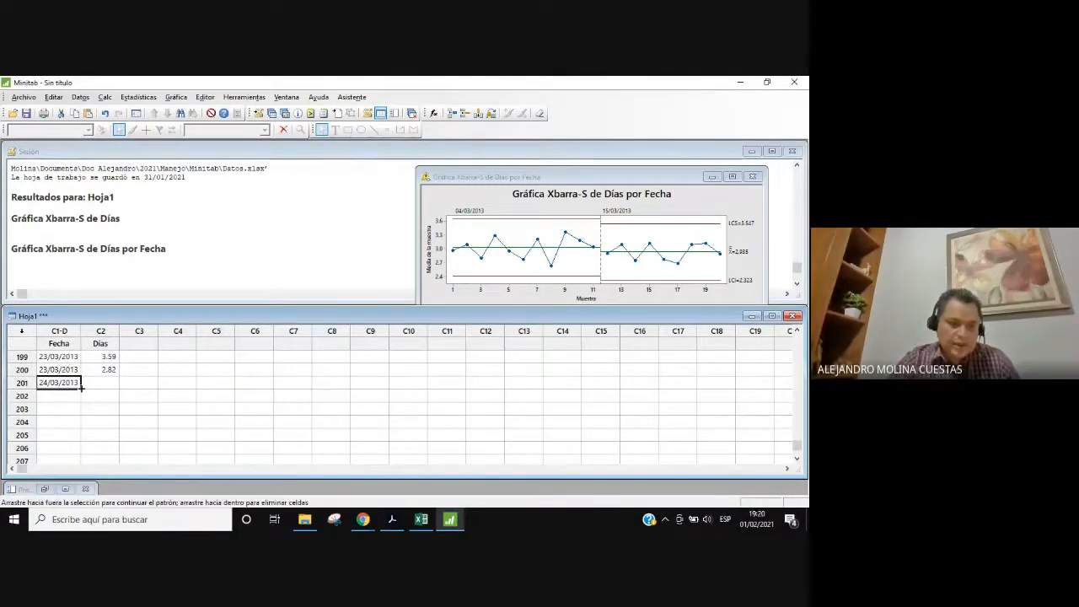
{"action": "mouse_move", "coordinate": [80, 386]}
{"action": "left_mouse_down"}
{"action": "mouse_move", "coordinate": [77, 429]}
{"action": "mouse_move", "coordinate": [78, 398]}
{"action": "mouse_move", "coordinate": [63, 390]}
{"action": "mouse_move", "coordinate": [82, 394]}
{"action": "mouse_move", "coordinate": [63, 391]}
{"action": "mouse_move", "coordinate": [80, 400]}
{"action": "mouse_move", "coordinate": [80, 412]}
{"action": "mouse_move", "coordinate": [84, 390]}
{"action": "left_mouse_up"}
{"action": "left_click", "coordinate": [57, 381]}
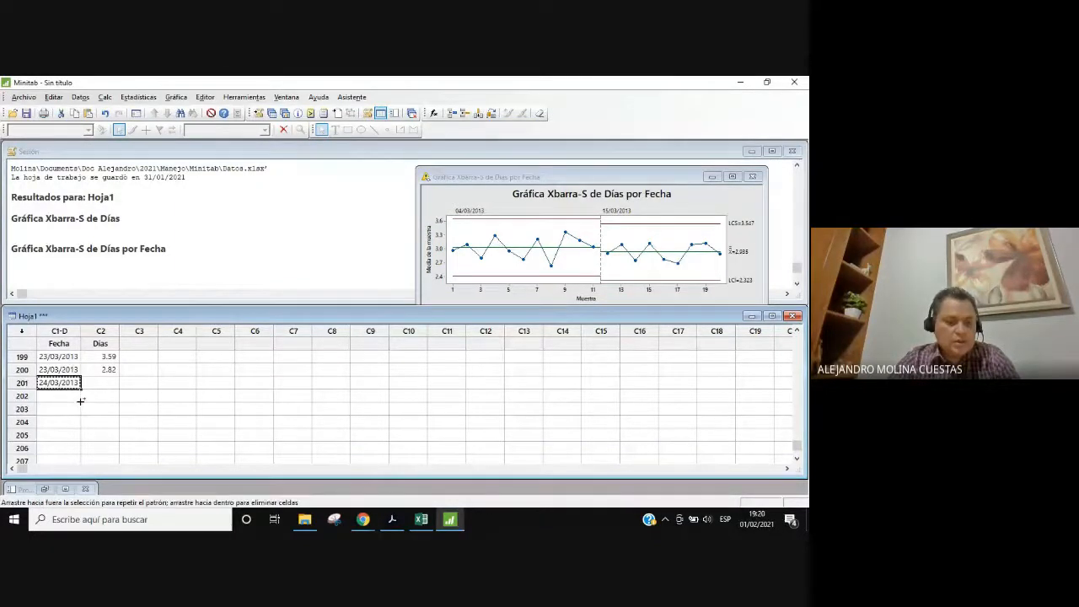
{"action": "left_click_drag", "start_coordinate": [81, 401], "coordinate": [73, 438]}
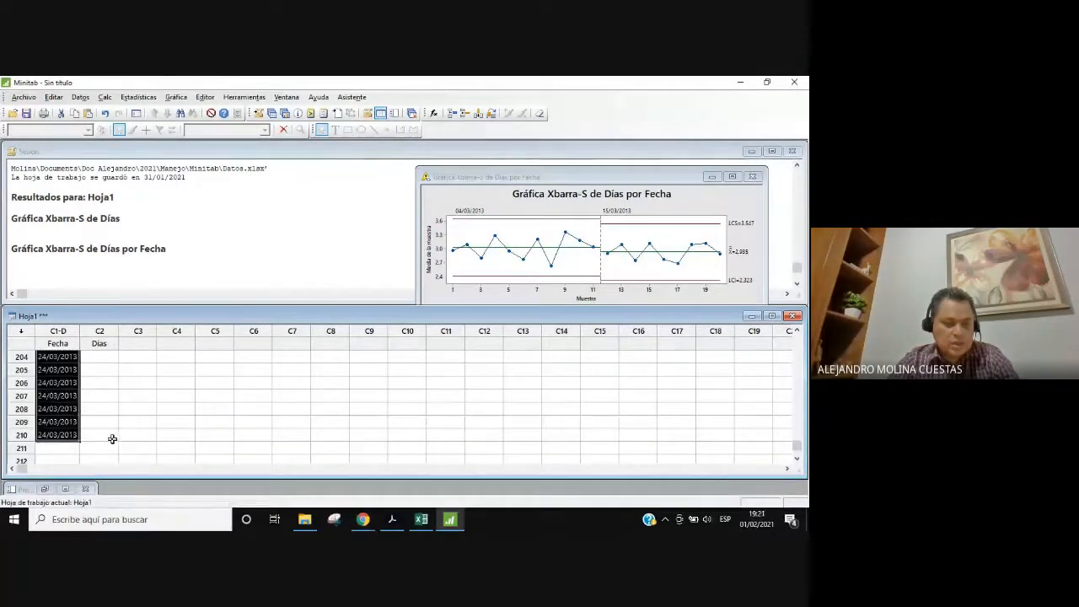
{"action": "scroll", "coordinate": [109, 438], "scroll_direction": "up", "scroll_amount": 2}
{"action": "scroll", "coordinate": [97, 422], "scroll_direction": "down", "scroll_amount": 1}
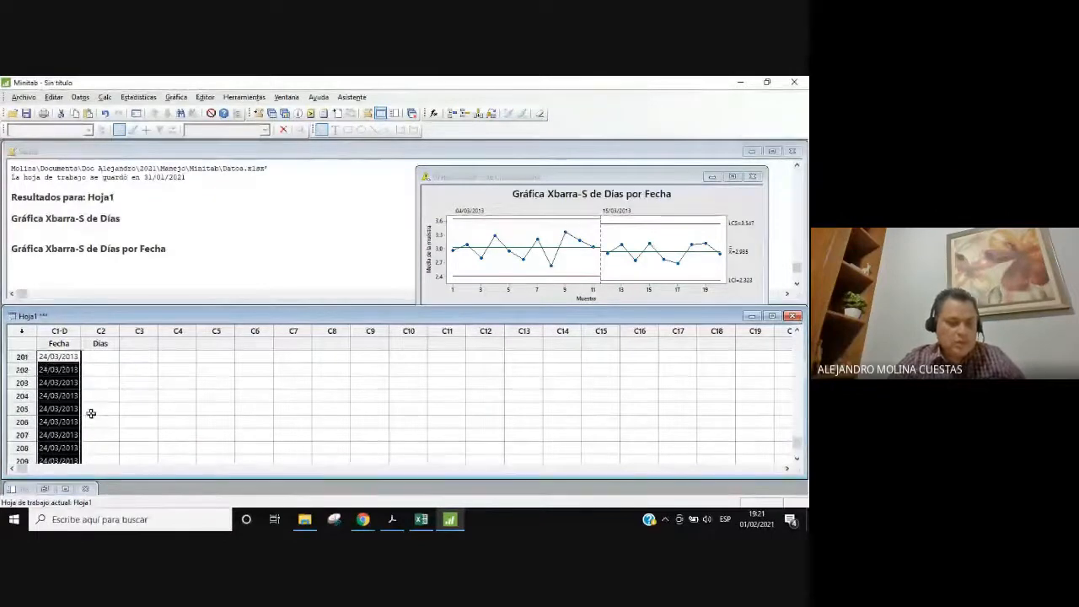
{"action": "scroll", "coordinate": [118, 424], "scroll_direction": "down", "scroll_amount": 1}
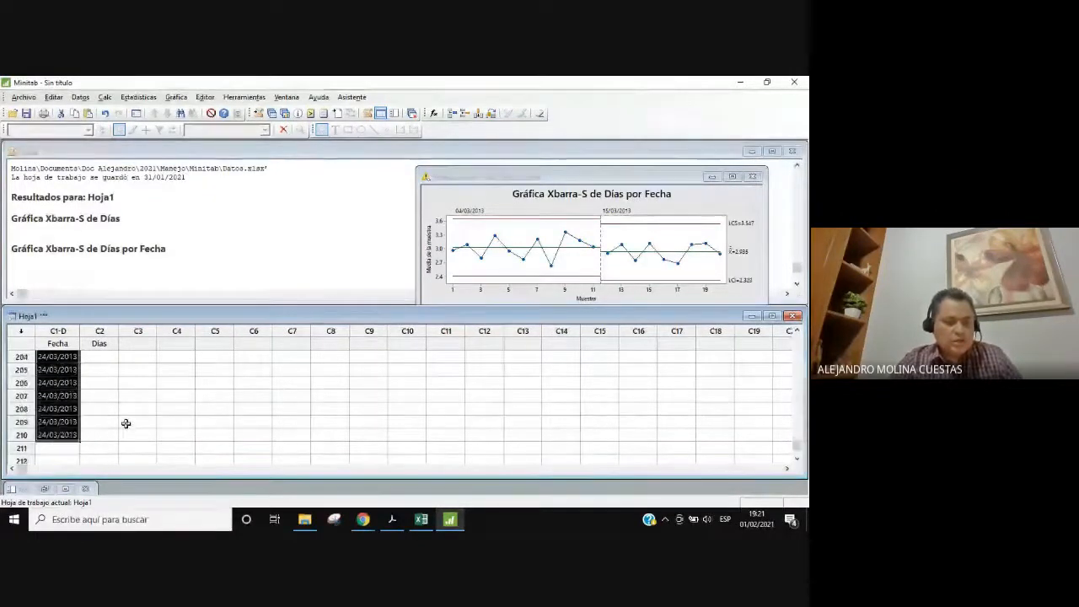
{"action": "scroll", "coordinate": [126, 423], "scroll_direction": "up", "scroll_amount": 1}
{"action": "left_click", "coordinate": [98, 360]}
{"action": "scroll", "coordinate": [159, 402], "scroll_direction": "up", "scroll_amount": 1}
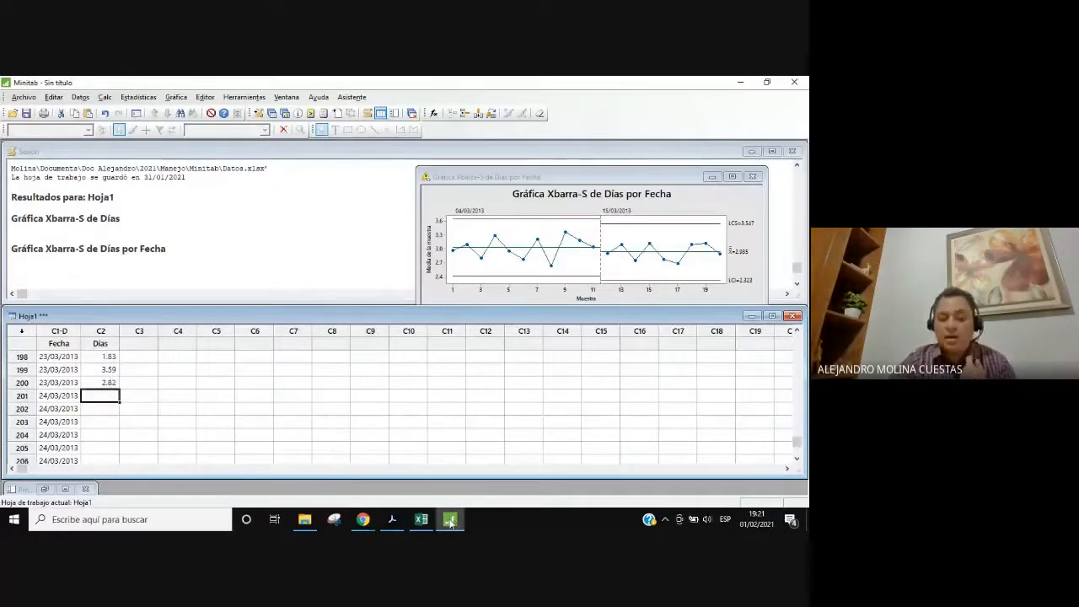
Switch to the PDF in Acrobat and read the Días values to add on page 21 at 100% zoom
{"action": "mouse_move", "coordinate": [451, 523]}
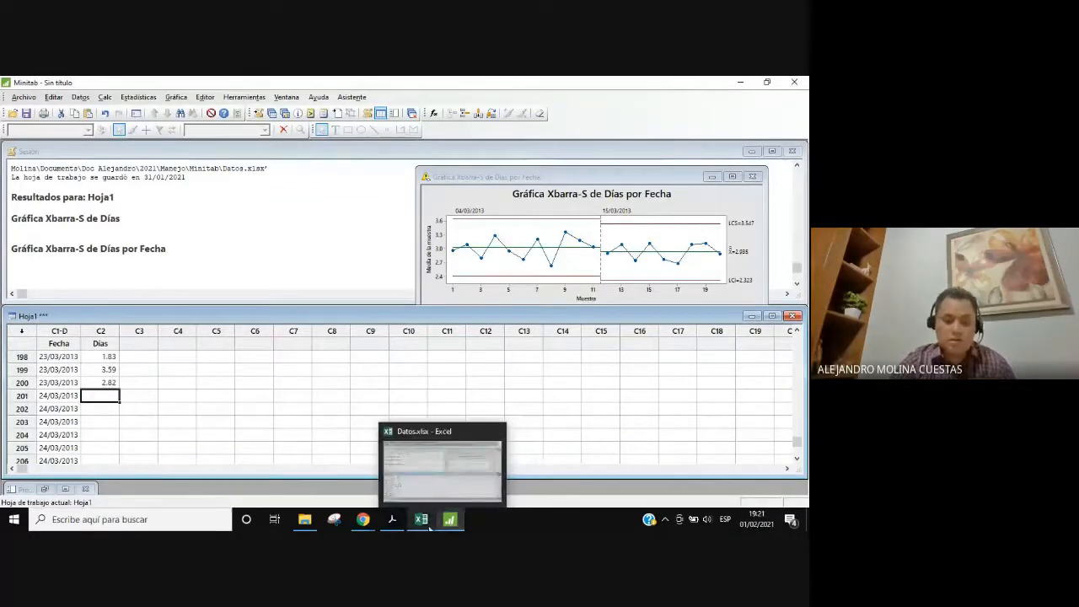
{"action": "left_click", "coordinate": [429, 528]}
{"action": "left_click", "coordinate": [426, 524]}
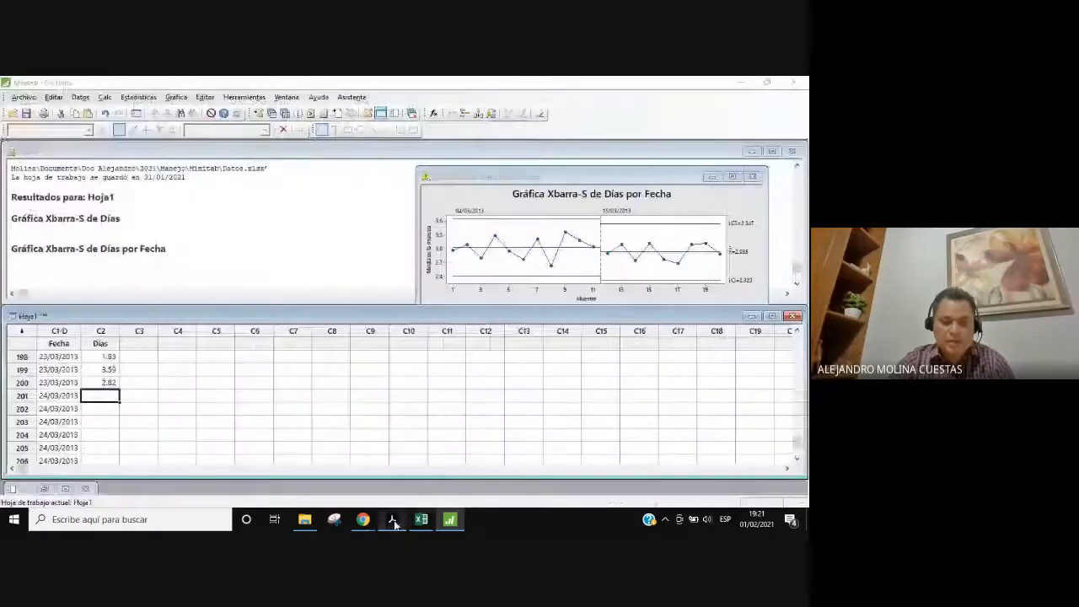
{"action": "left_click", "coordinate": [392, 521]}
{"action": "scroll", "coordinate": [379, 399], "scroll_direction": "down", "scroll_amount": 3}
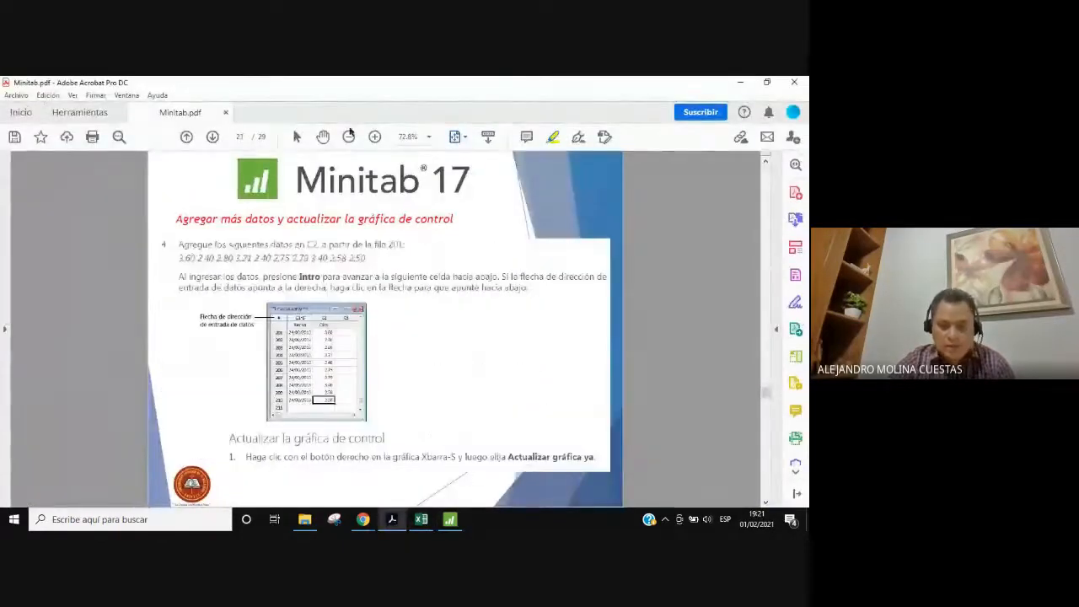
{"action": "left_click", "coordinate": [428, 137]}
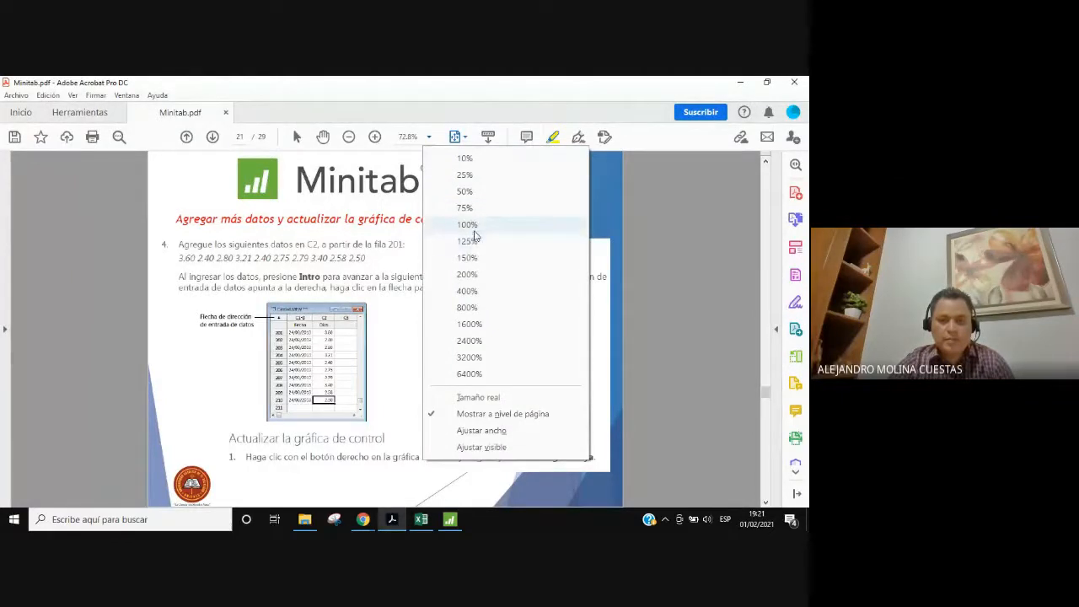
{"action": "left_click", "coordinate": [474, 229]}
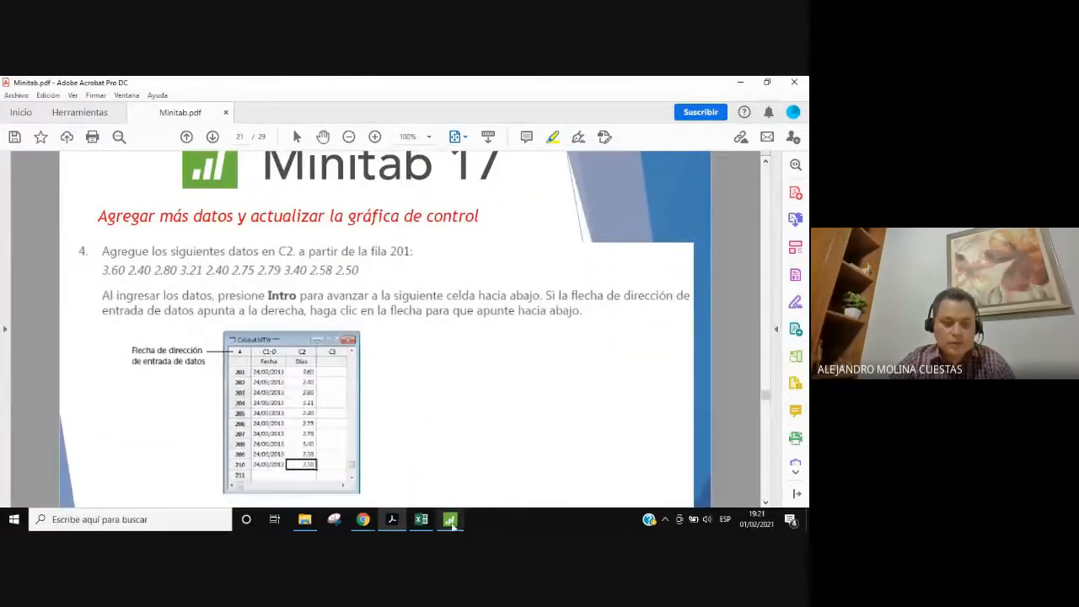
Switch back to Minitab and enter 3.60, 2.40 and 2.80 in the Días column, rows 201 to 203
{"action": "mouse_move", "coordinate": [451, 523]}
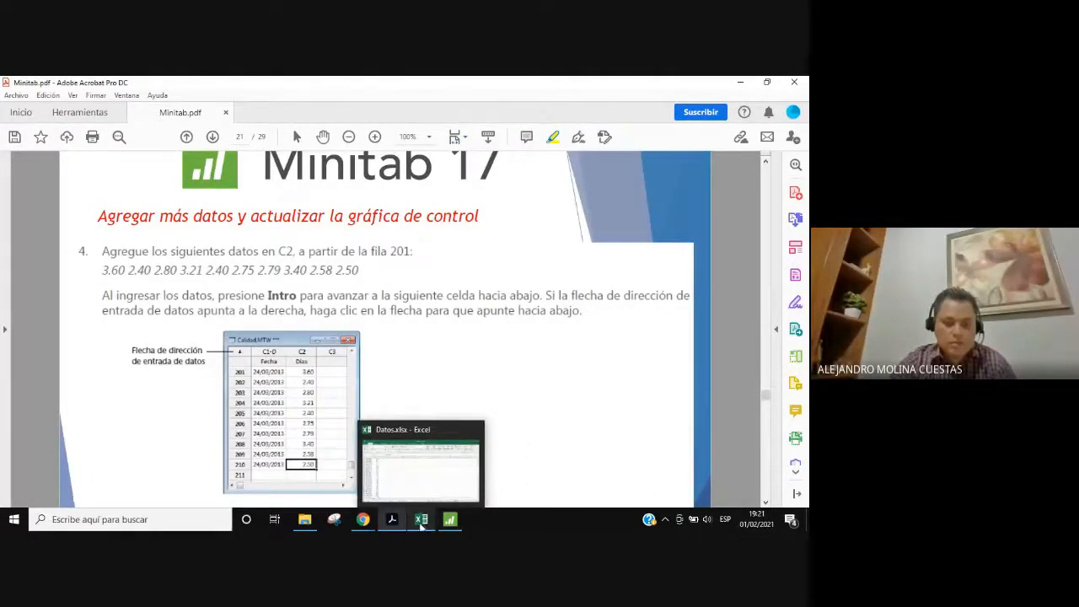
{"action": "left_click", "coordinate": [450, 519]}
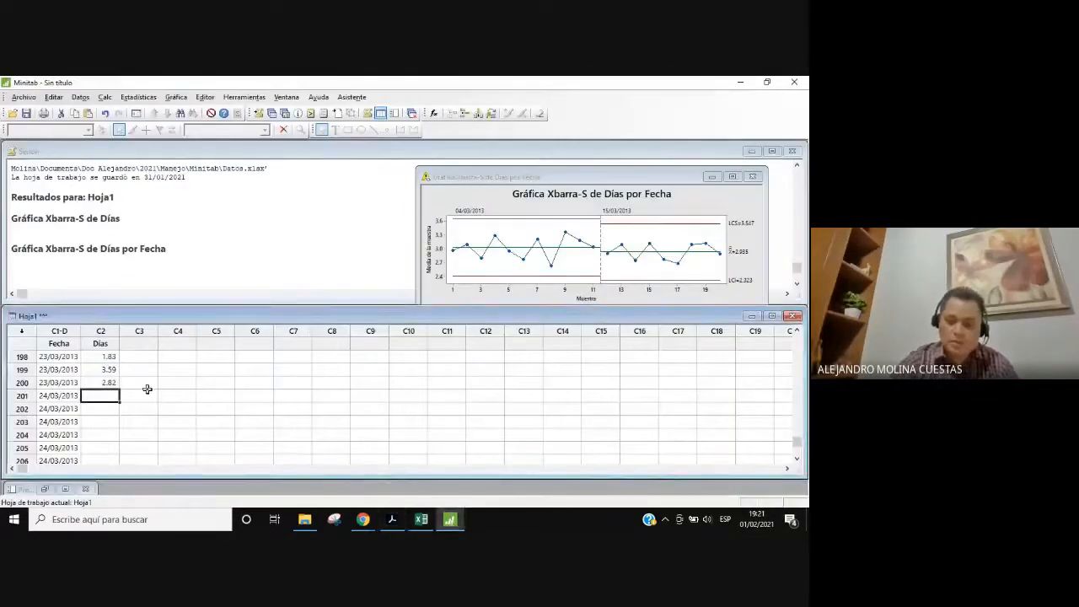
{"action": "type", "text": "3.6"}
{"action": "key", "text": "Return"}
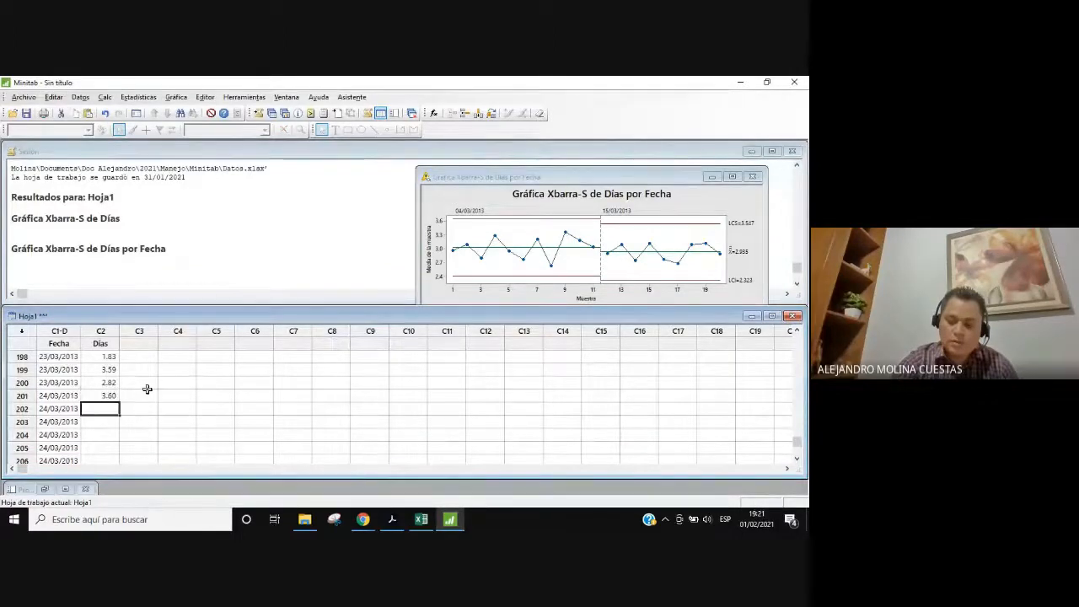
{"action": "type", "text": "2.4"}
{"action": "key", "text": "Return"}
{"action": "type", "text": "2.8"}
{"action": "key", "text": "Return"}
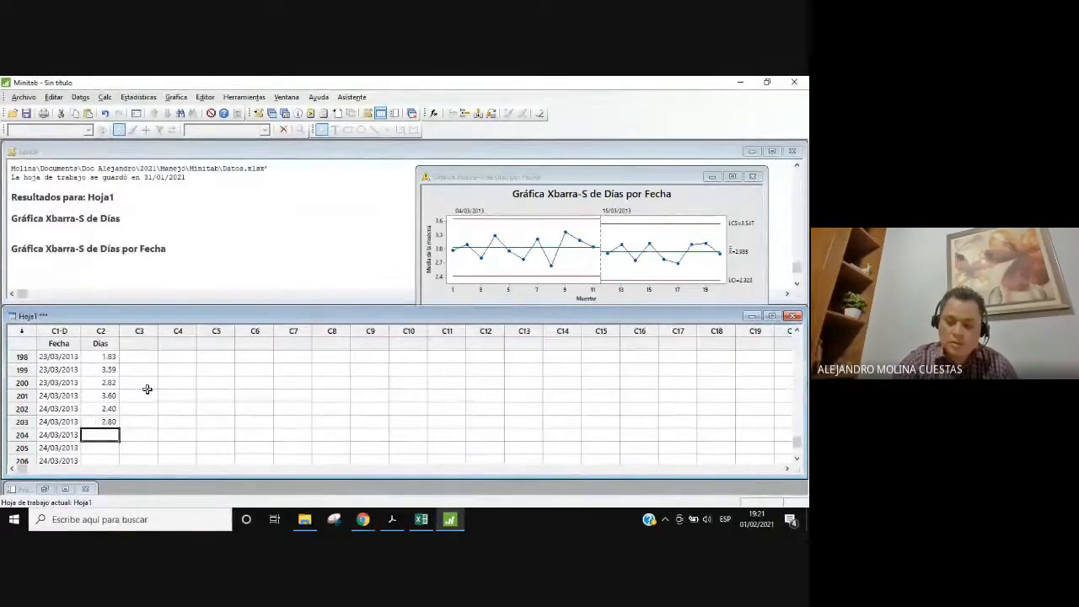
Check the next values in the PDF and enter 3.21, 2.40 and 2.75 in Días rows 204 to 206 in Minitab
{"action": "left_click", "coordinate": [450, 520]}
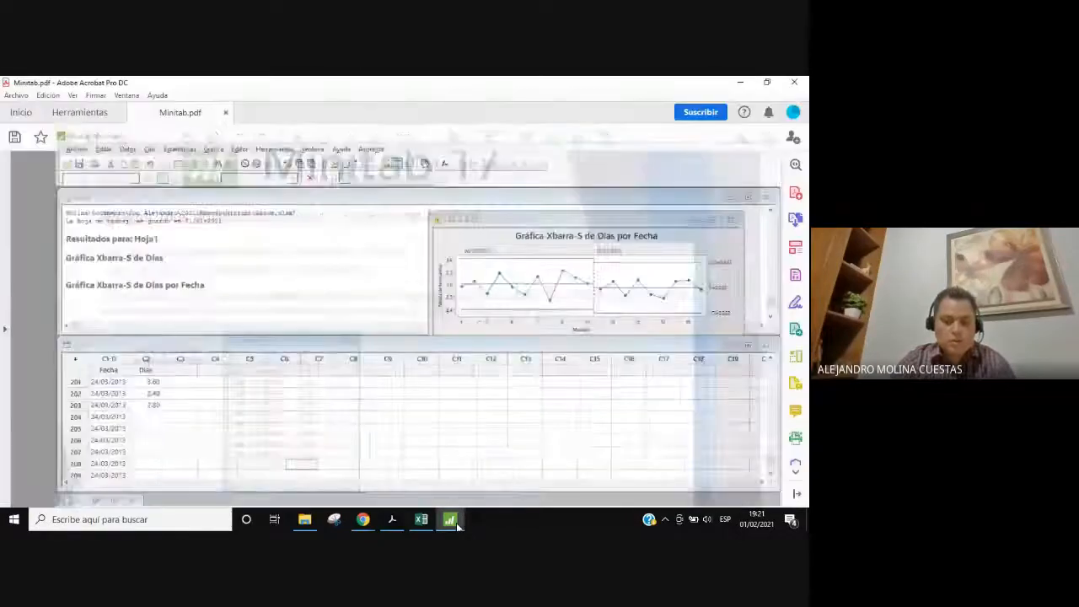
{"action": "left_click", "coordinate": [456, 522]}
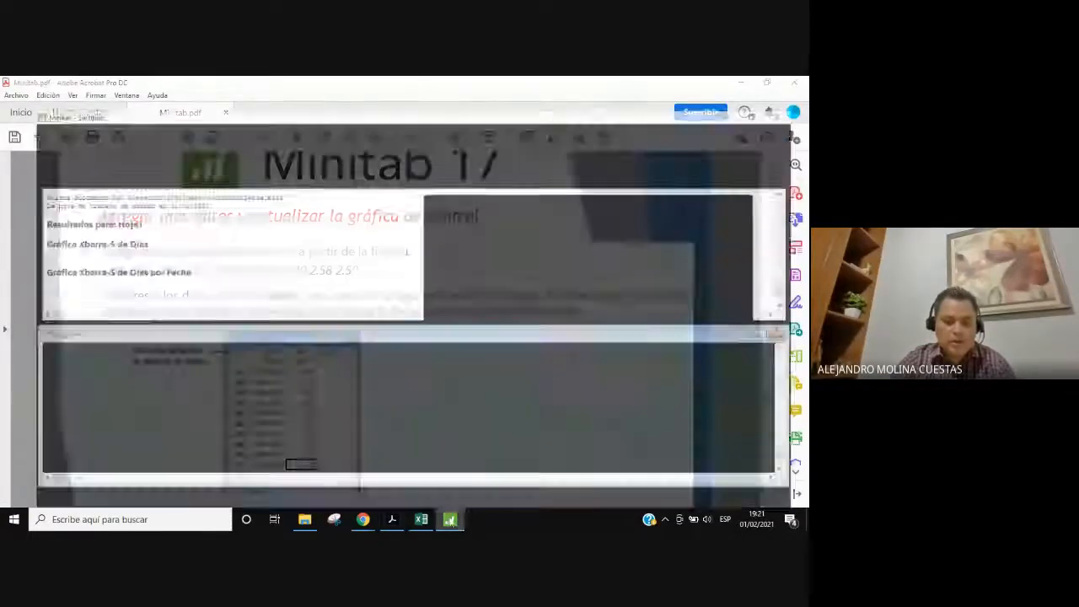
{"action": "type", "text": "3"}
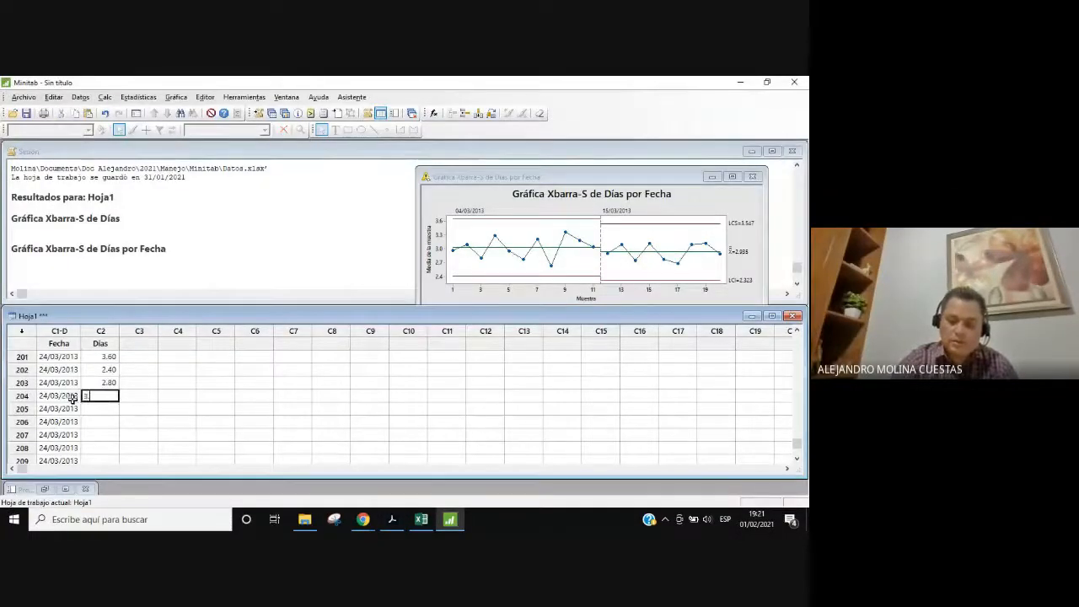
{"action": "type", "text": ".21"}
{"action": "key", "text": "Return"}
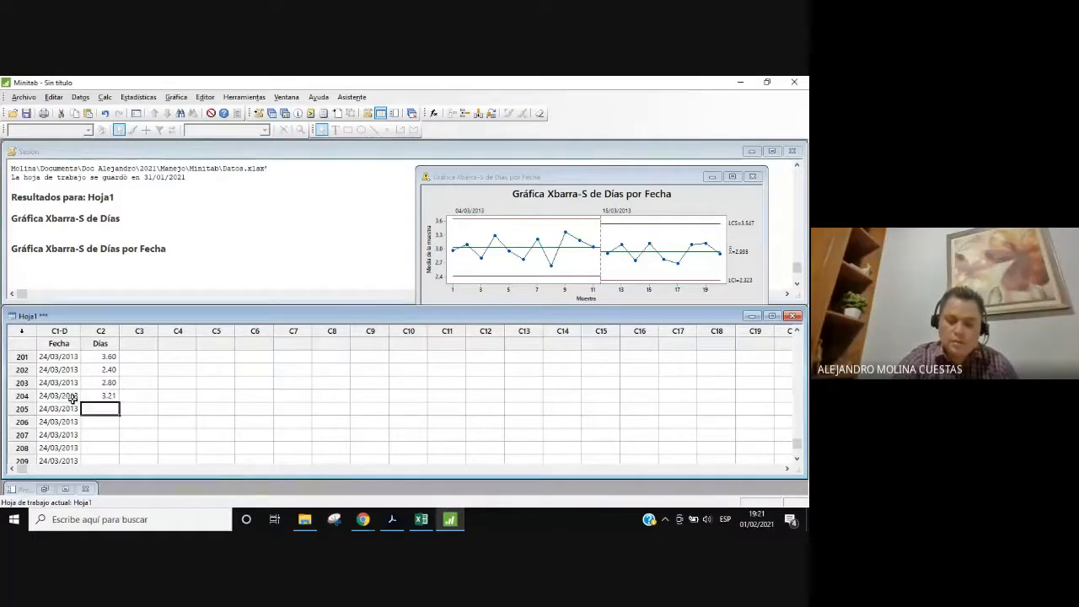
{"action": "type", "text": "2.4"}
{"action": "key", "text": "Return"}
{"action": "type", "text": "2.75"}
{"action": "key", "text": "Return"}
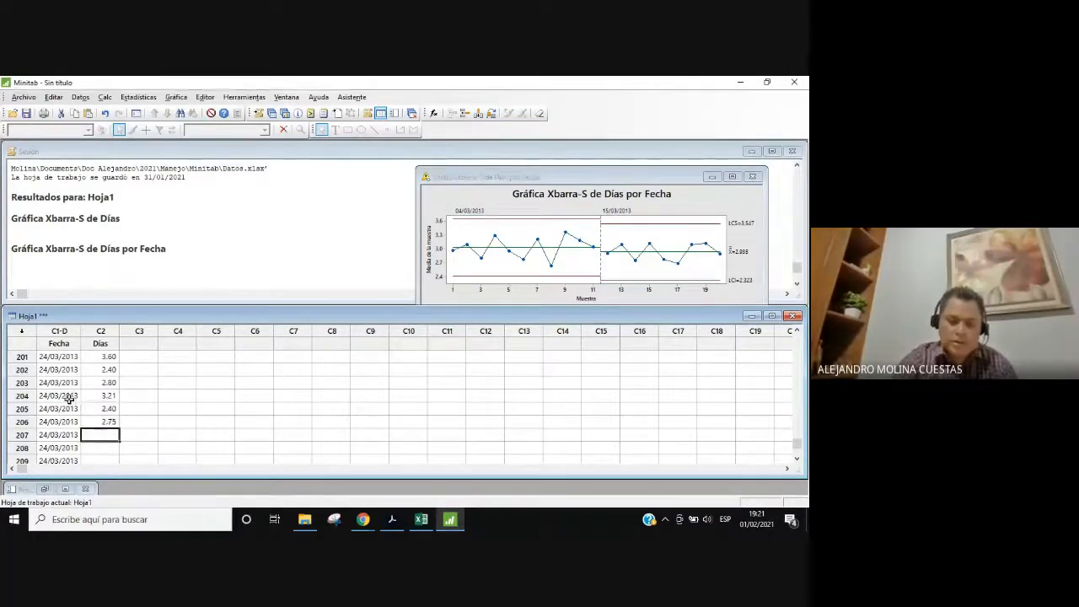
Recheck the PDF list and enter 2.79 and 3.40 in Días rows 207 and 208 in Minitab
{"action": "left_click", "coordinate": [457, 522]}
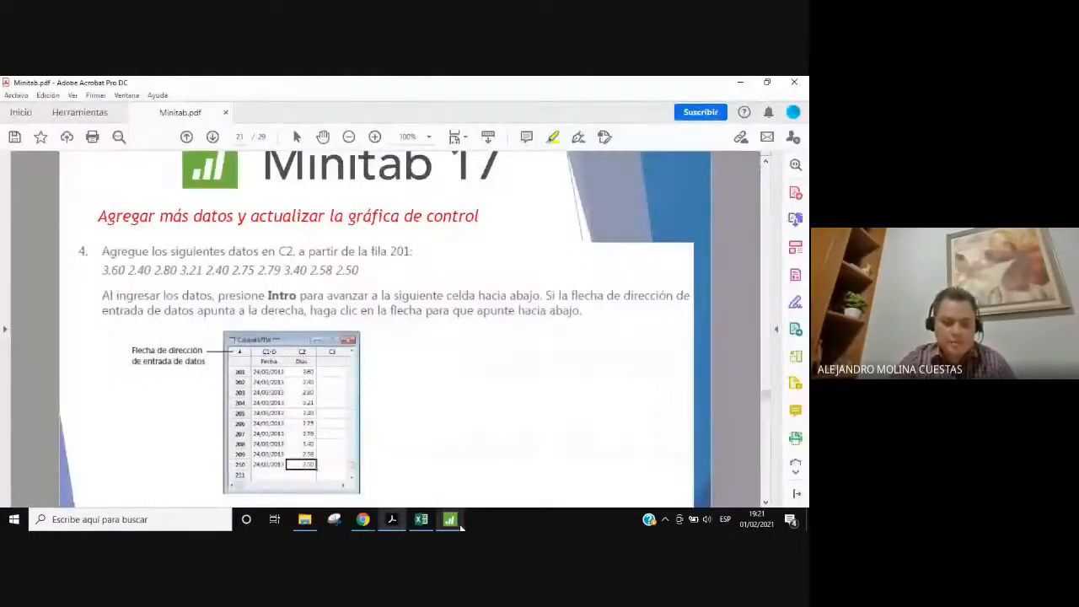
{"action": "left_click", "coordinate": [455, 521]}
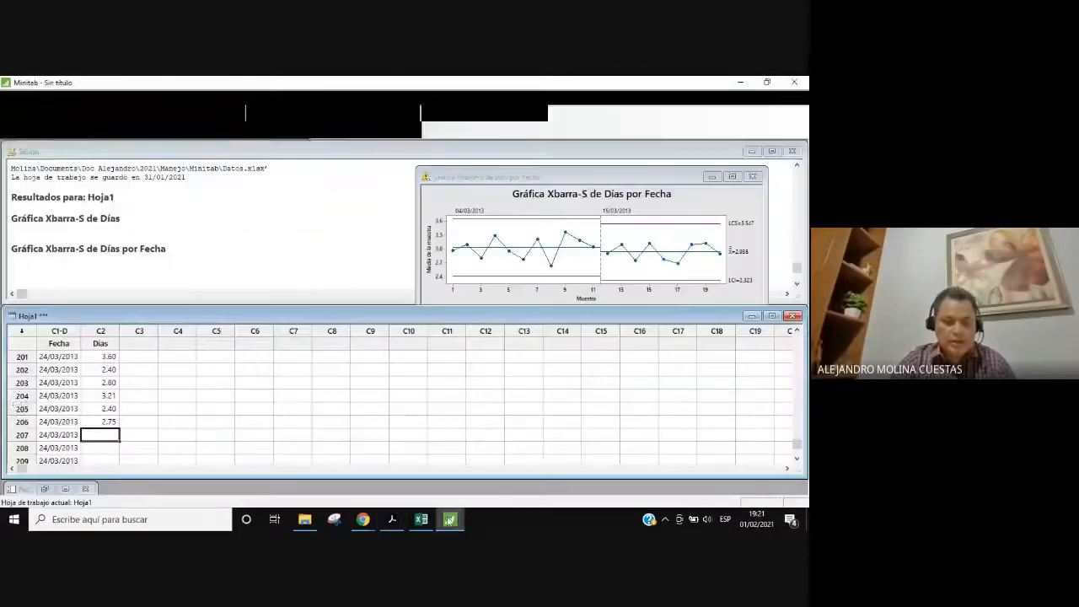
{"action": "type", "text": "2.79"}
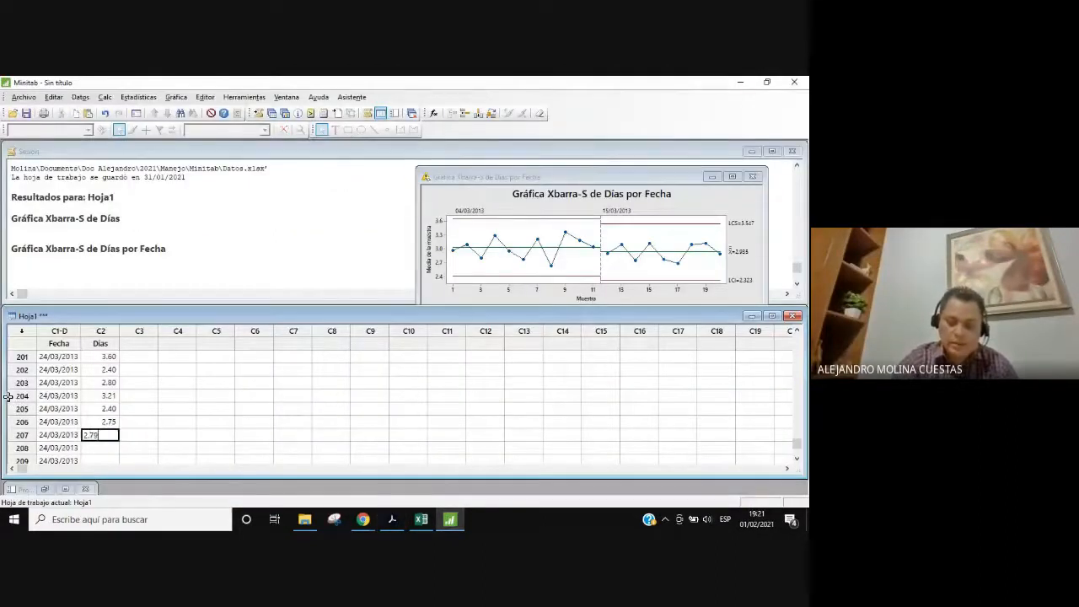
{"action": "key", "text": "Return"}
{"action": "type", "text": "3"}
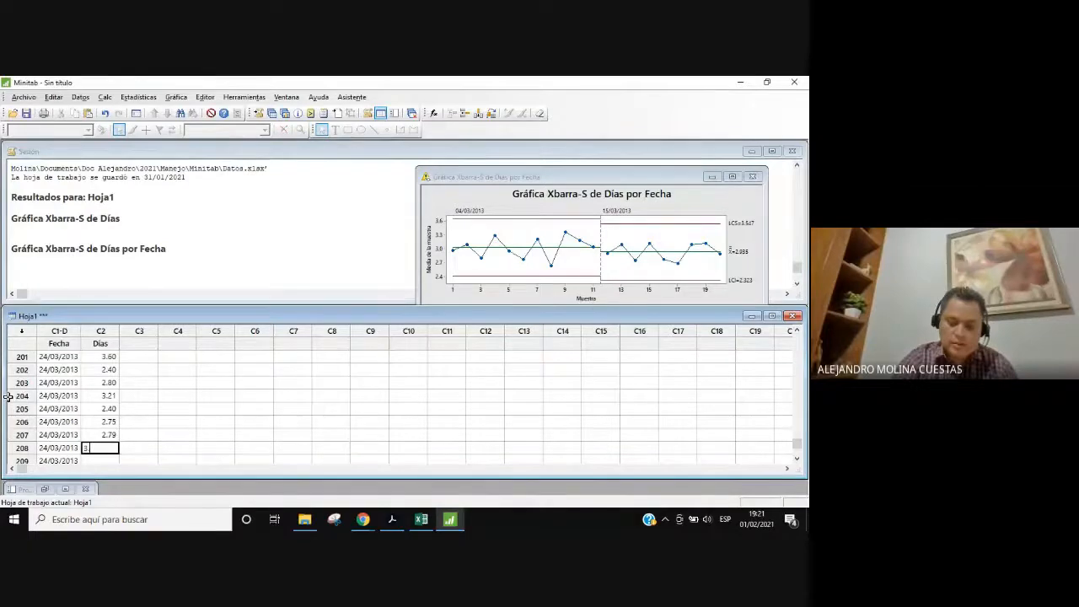
{"action": "type", "text": ".4"}
{"action": "key", "text": "Return"}
Consult the PDF for the last two values and enter 2.58 and 2.50 in Días rows 209 and 210 in Minitab
{"action": "key", "text": "alt+Tab"}
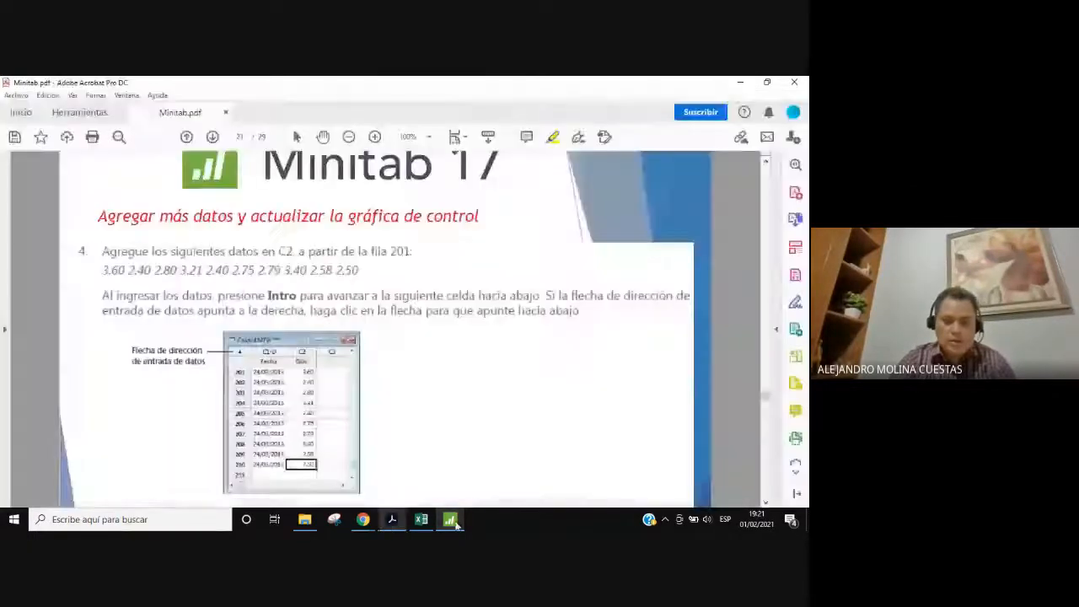
{"action": "key", "text": "alt+Tab"}
{"action": "type", "text": "2.58"}
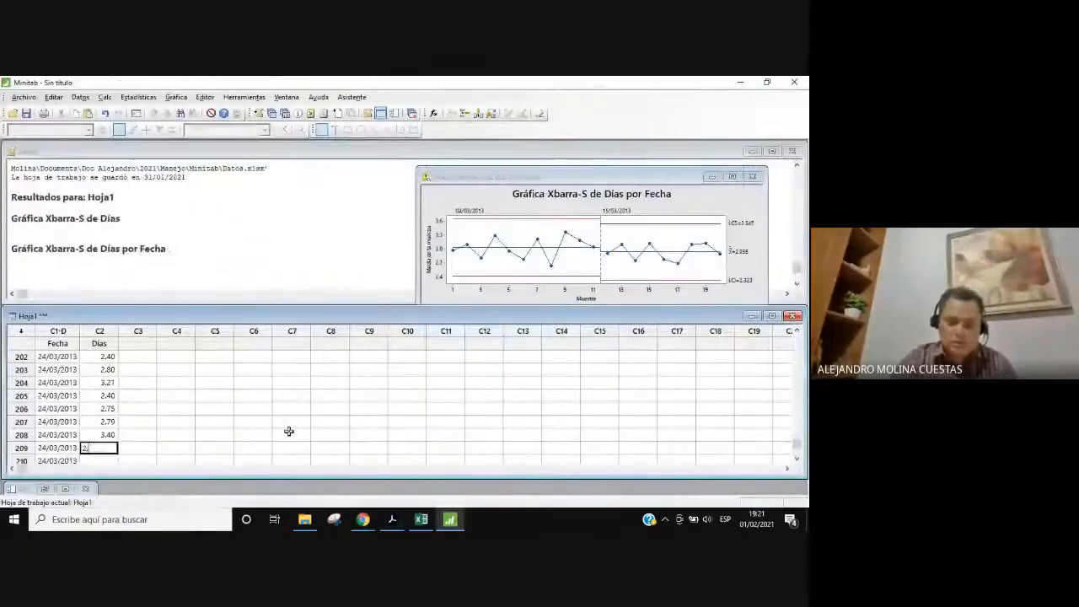
{"action": "key", "text": "Return"}
{"action": "type", "text": "2.50"}
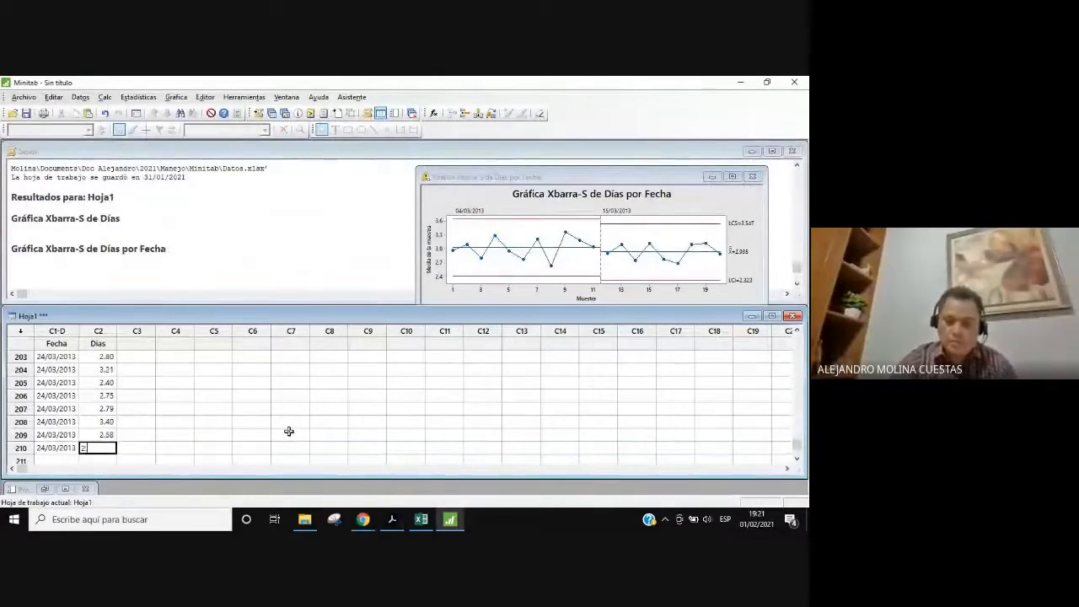
{"action": "key", "text": "Return"}
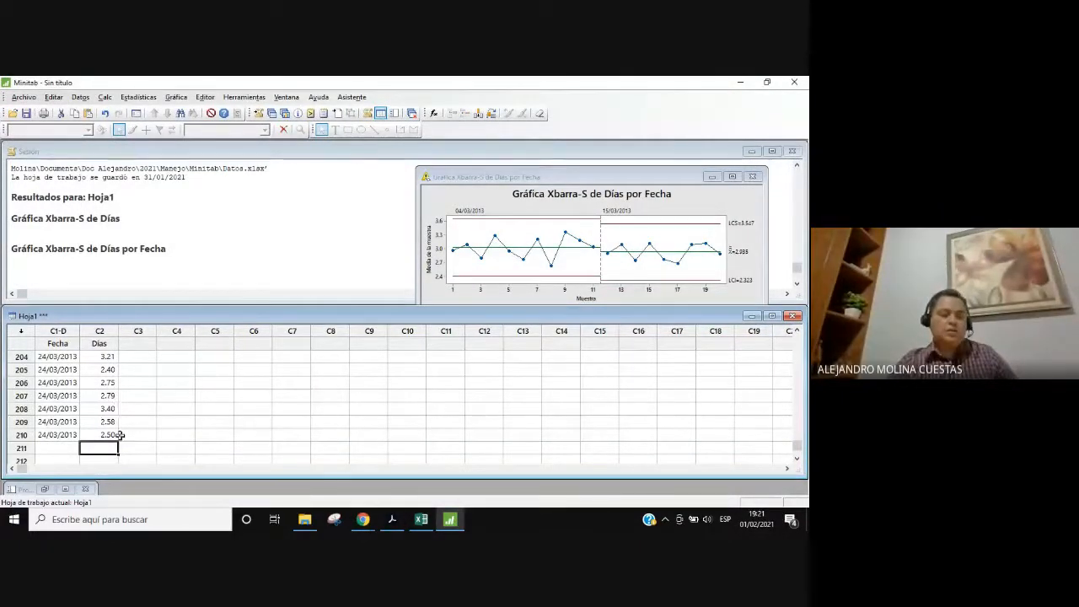
{"action": "scroll", "coordinate": [93, 409], "scroll_direction": "up", "scroll_amount": 2}
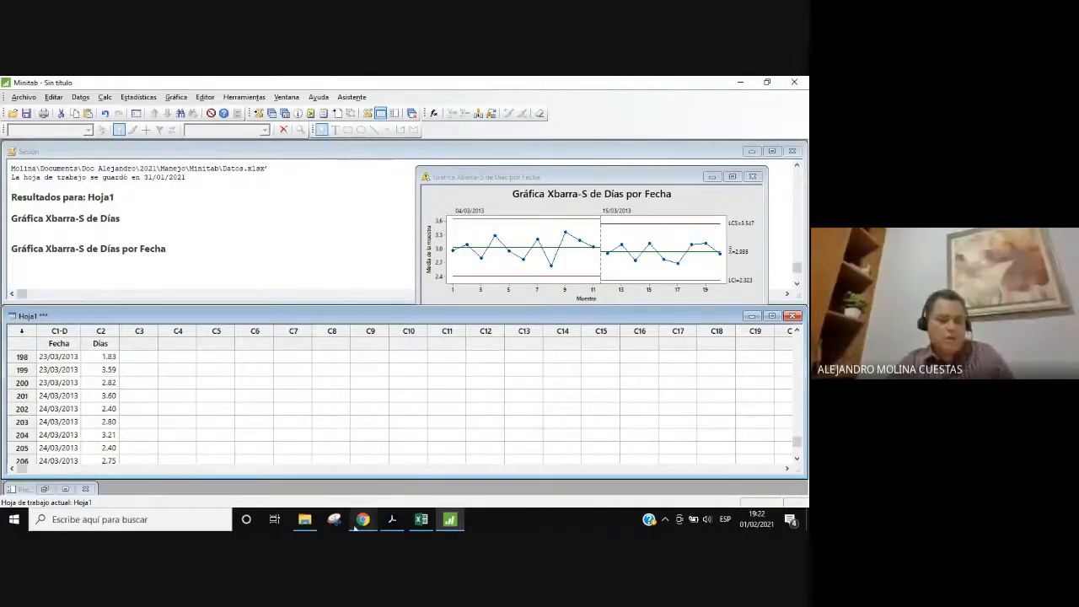
Check the participants in the Google Meet call window and leave it for the other open programs
{"action": "left_click", "coordinate": [363, 520]}
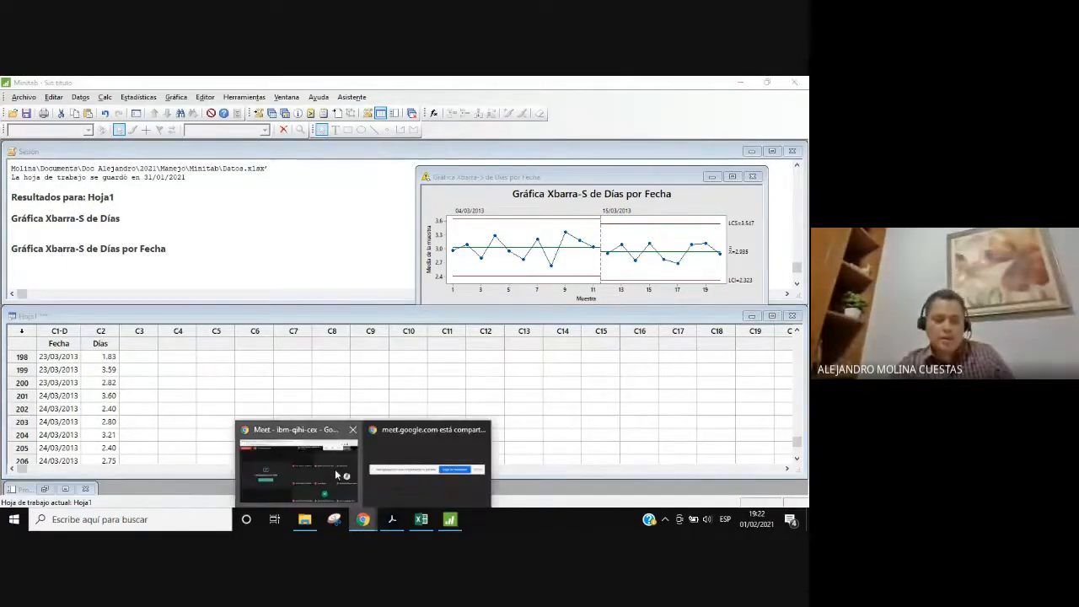
{"action": "left_click", "coordinate": [335, 469]}
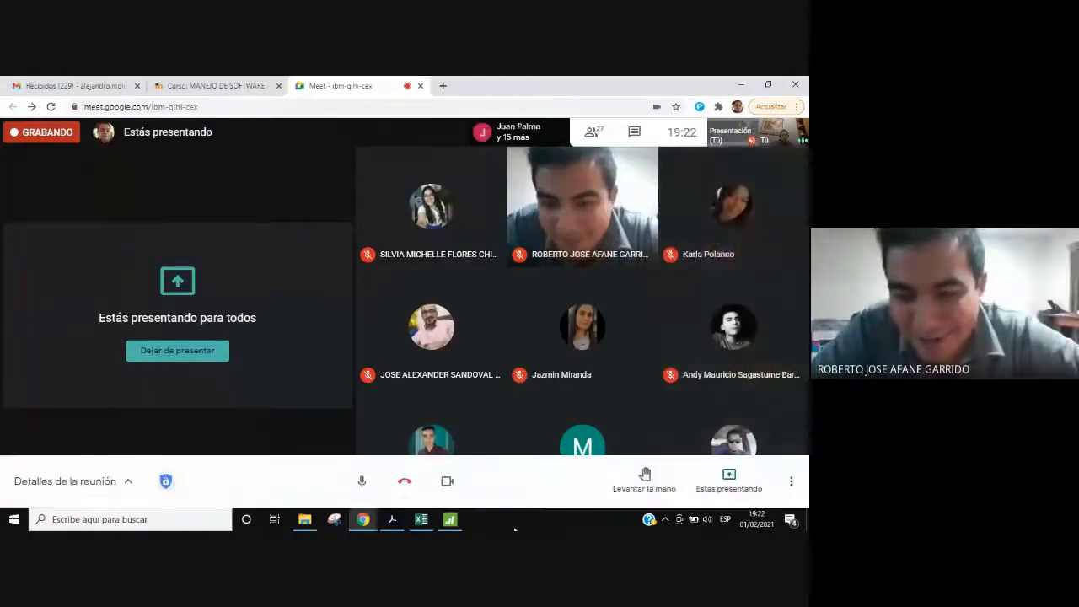
{"action": "left_click", "coordinate": [449, 522]}
{"action": "left_click", "coordinate": [424, 522]}
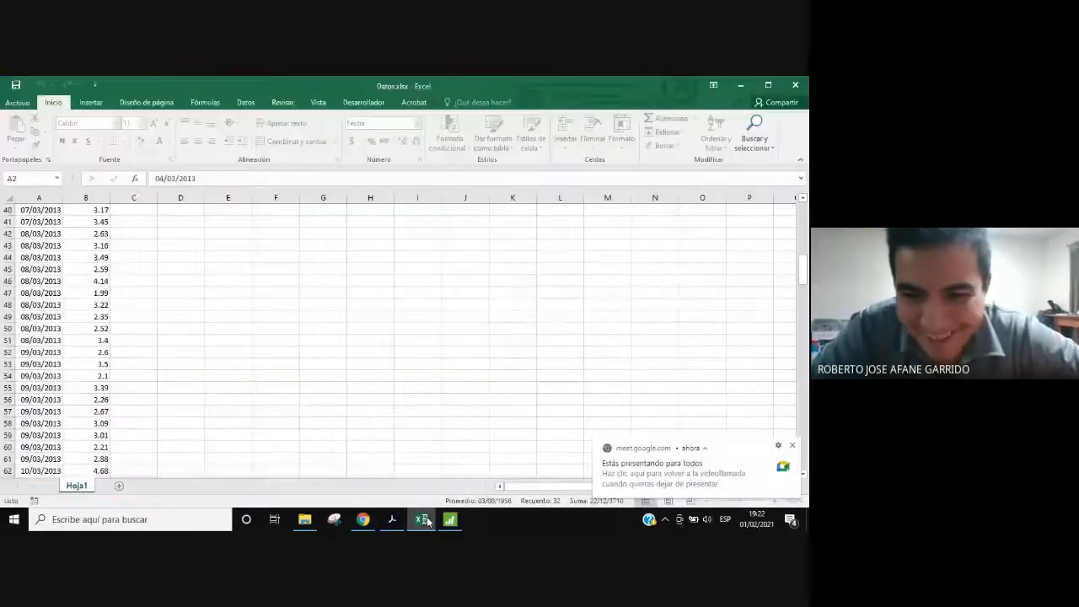
Read the control chart update instructions on page 21 of the PDF in Acrobat and dismiss the Meet notification
{"action": "left_click", "coordinate": [393, 523]}
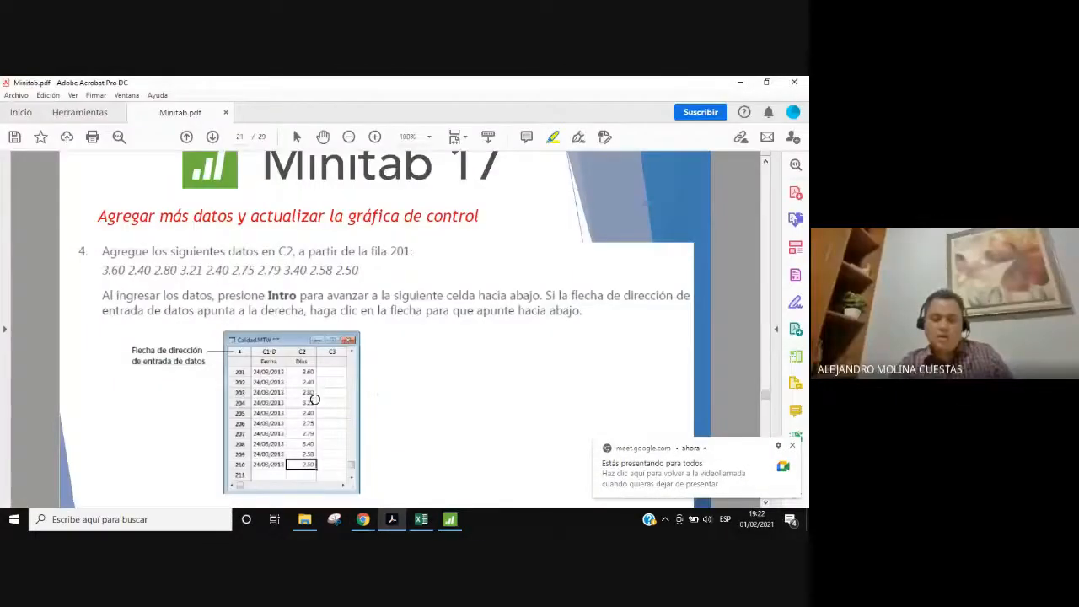
{"action": "scroll", "coordinate": [321, 399], "scroll_direction": "down", "scroll_amount": 3}
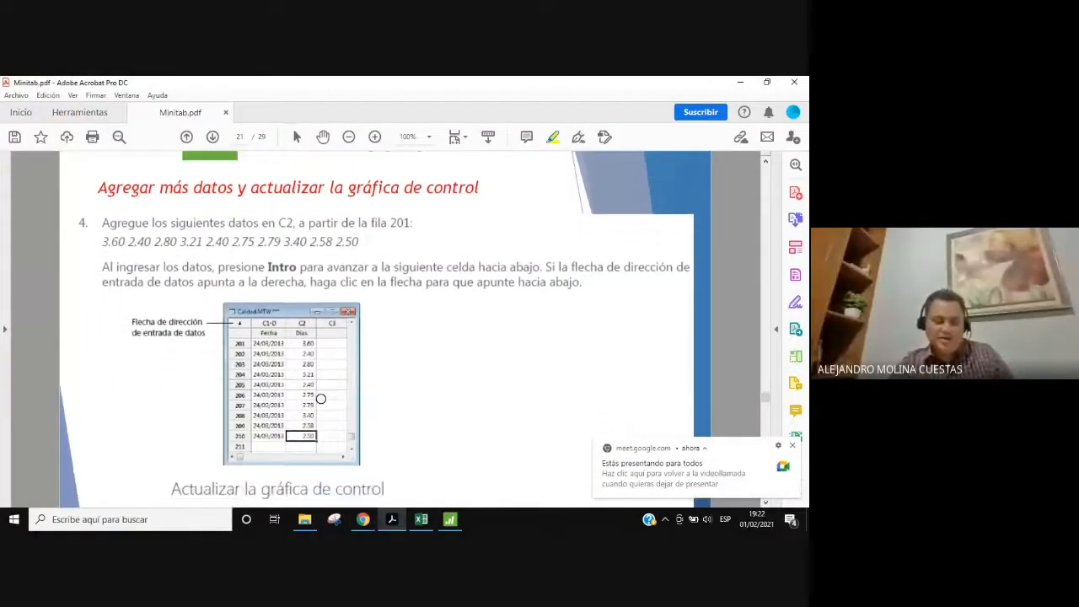
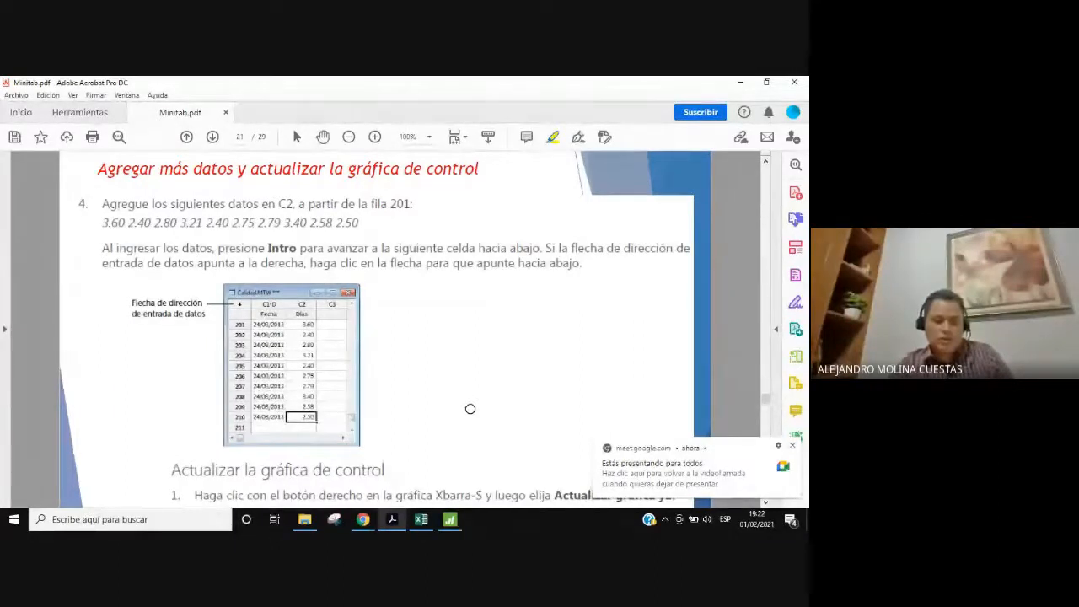
{"action": "left_click", "coordinate": [793, 446]}
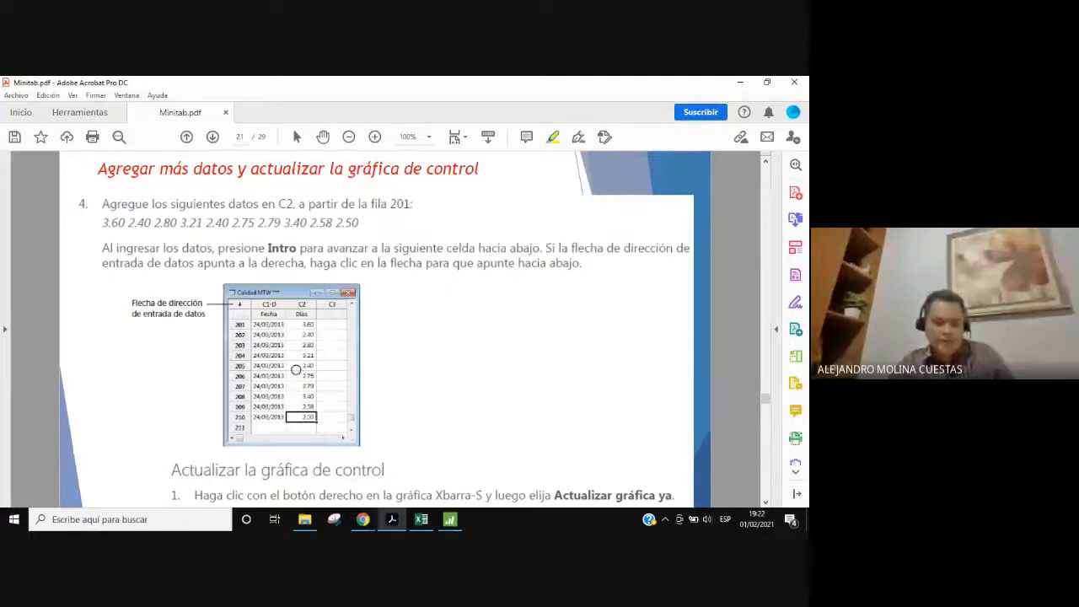
{"action": "left_click", "coordinate": [450, 523]}
{"action": "left_click", "coordinate": [450, 524]}
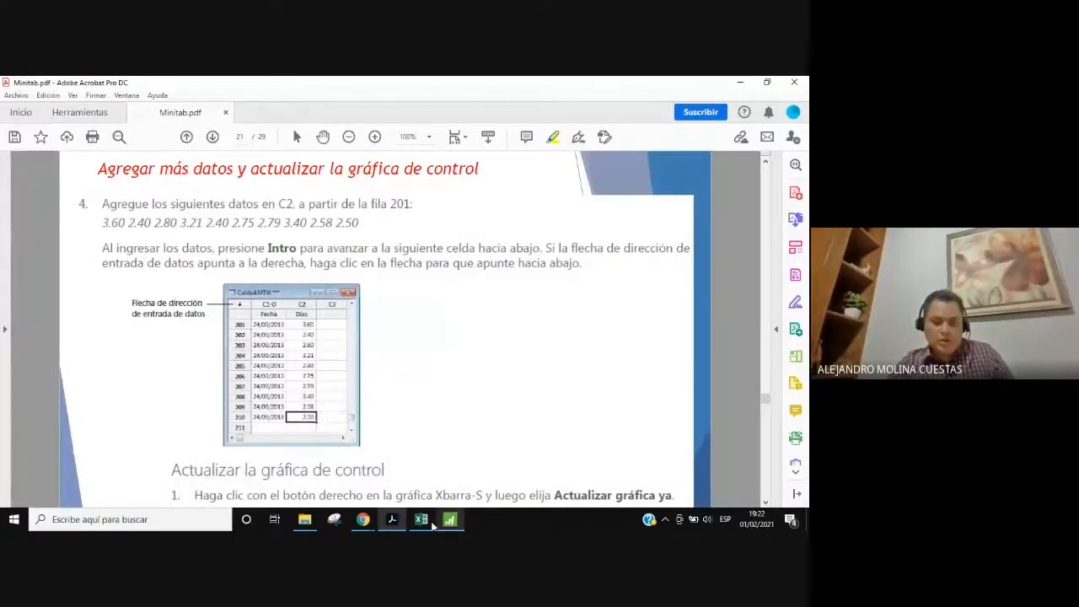
{"action": "left_click", "coordinate": [427, 524]}
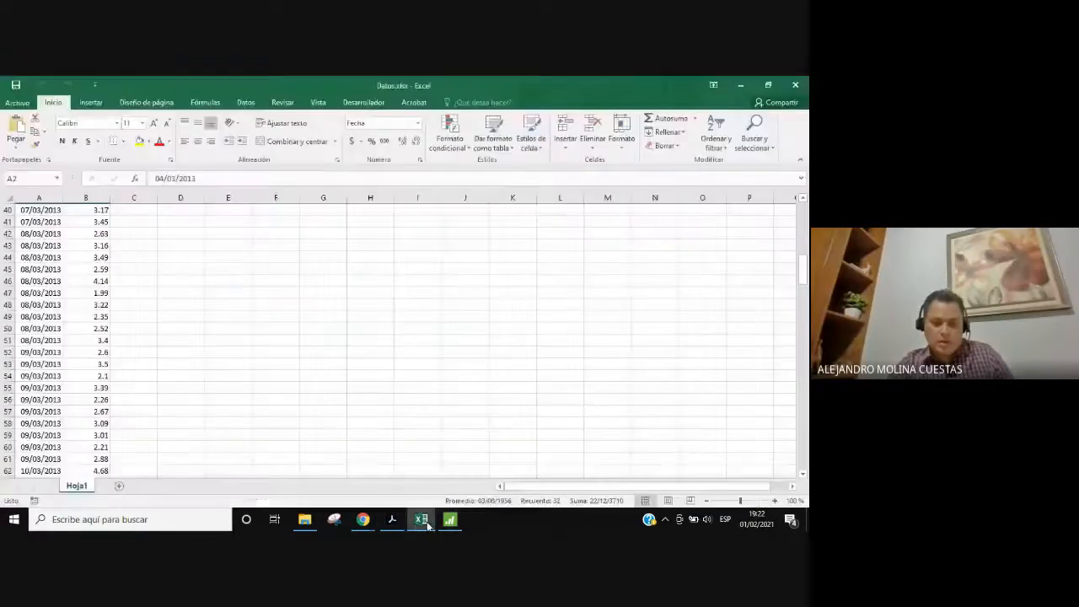
{"action": "left_click", "coordinate": [427, 524]}
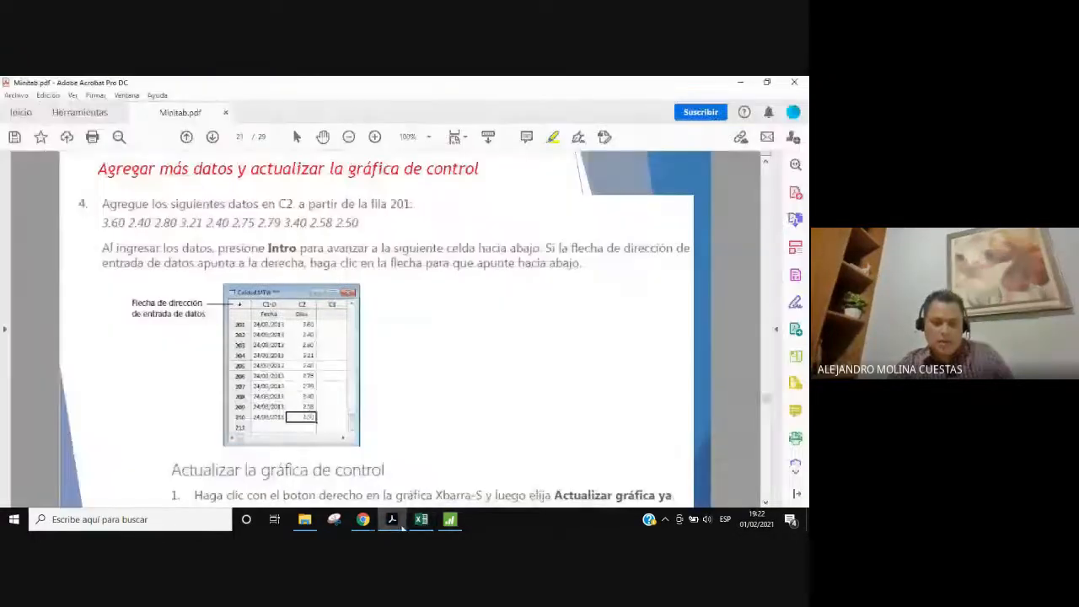
Return to Minitab, move the Xbarra-S chart of Días por Fecha over the worksheet, and update it with Actualizar gráfica ya
{"action": "left_click", "coordinate": [450, 520]}
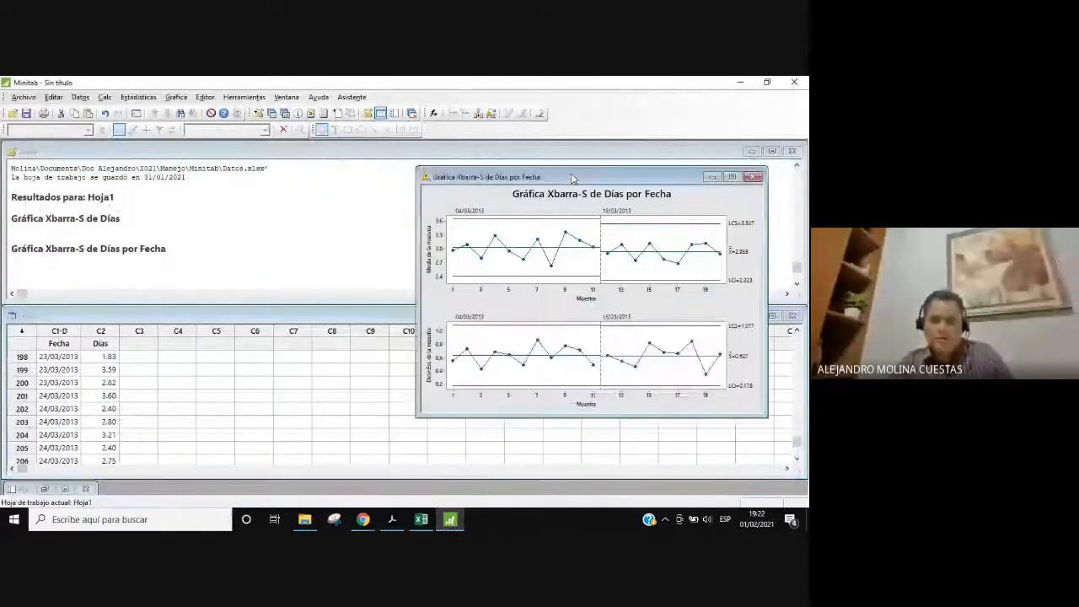
{"action": "left_click_drag", "start_coordinate": [573, 177], "coordinate": [366, 194]}
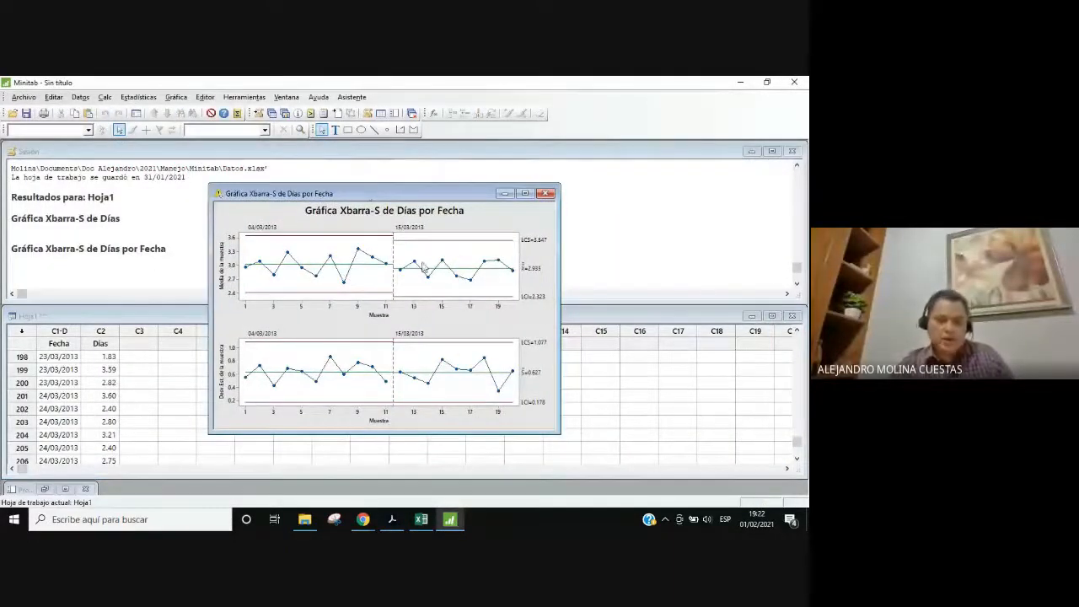
{"action": "right_click", "coordinate": [506, 222]}
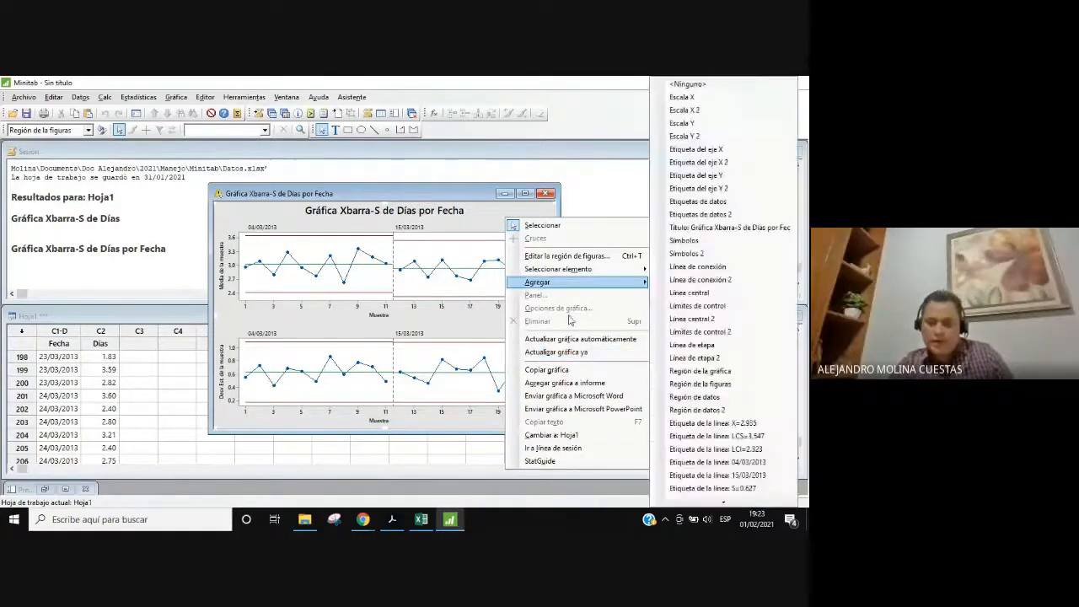
{"action": "left_click", "coordinate": [457, 199]}
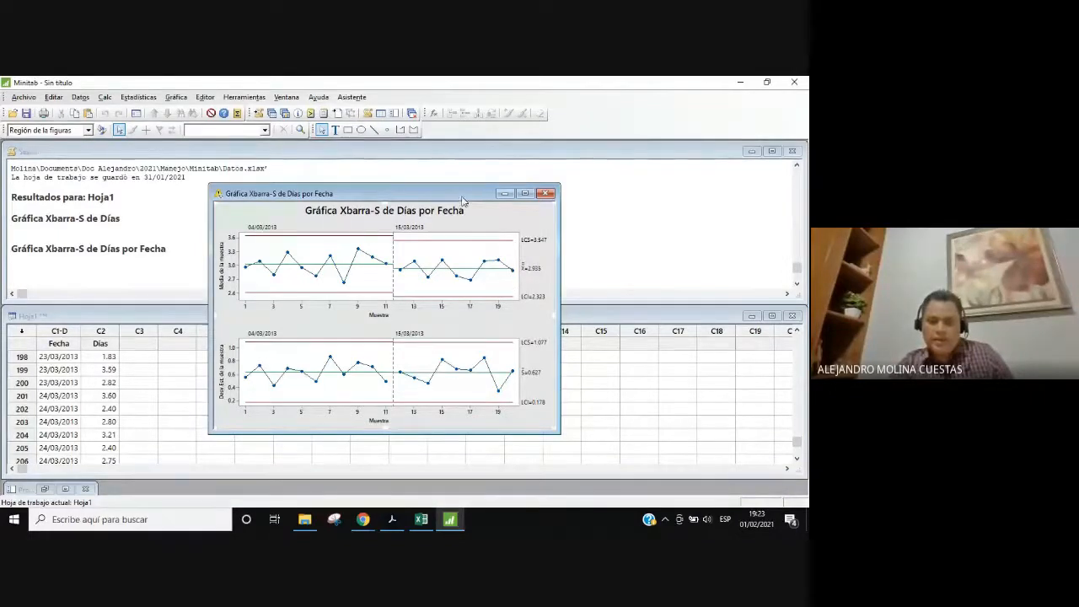
{"action": "right_click", "coordinate": [480, 216]}
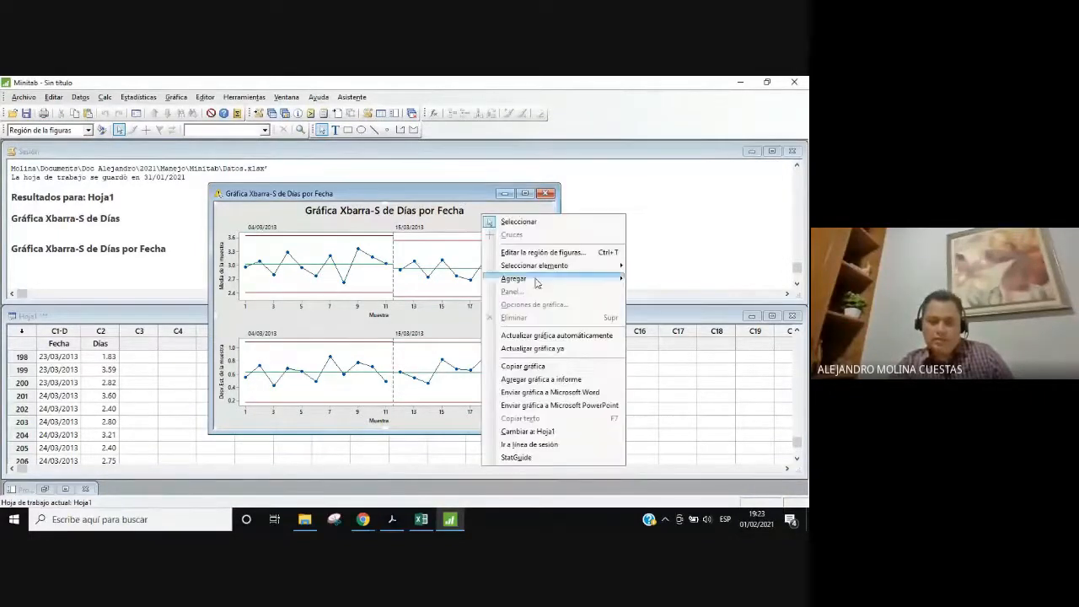
{"action": "left_click", "coordinate": [557, 351]}
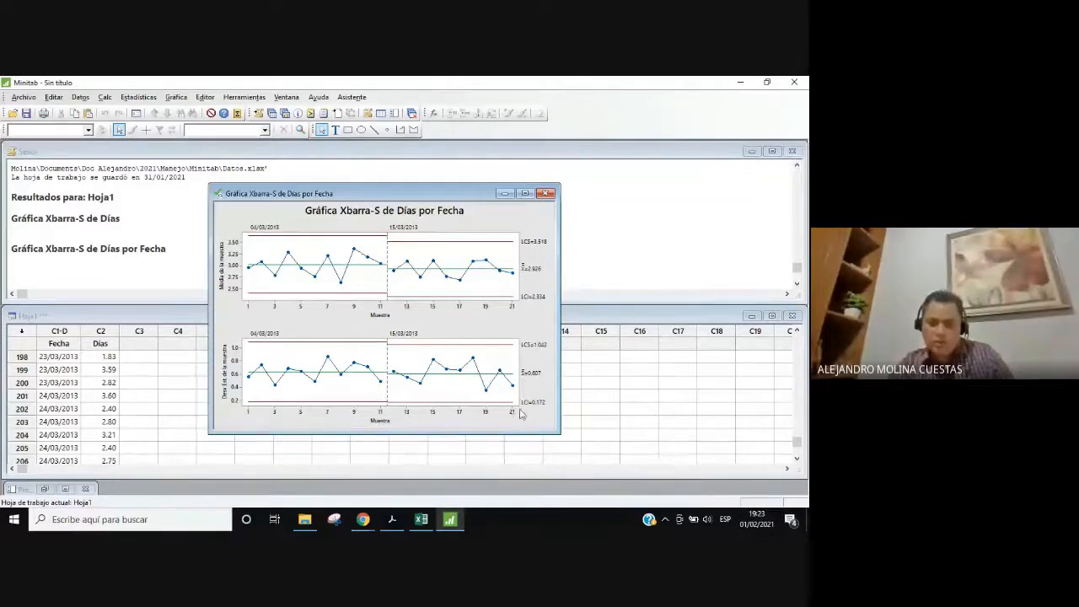
Move the updated Xbarra-S chart aside and compare it with the Días entries around rows 198 to 206
{"action": "left_click_drag", "start_coordinate": [421, 194], "coordinate": [536, 203]}
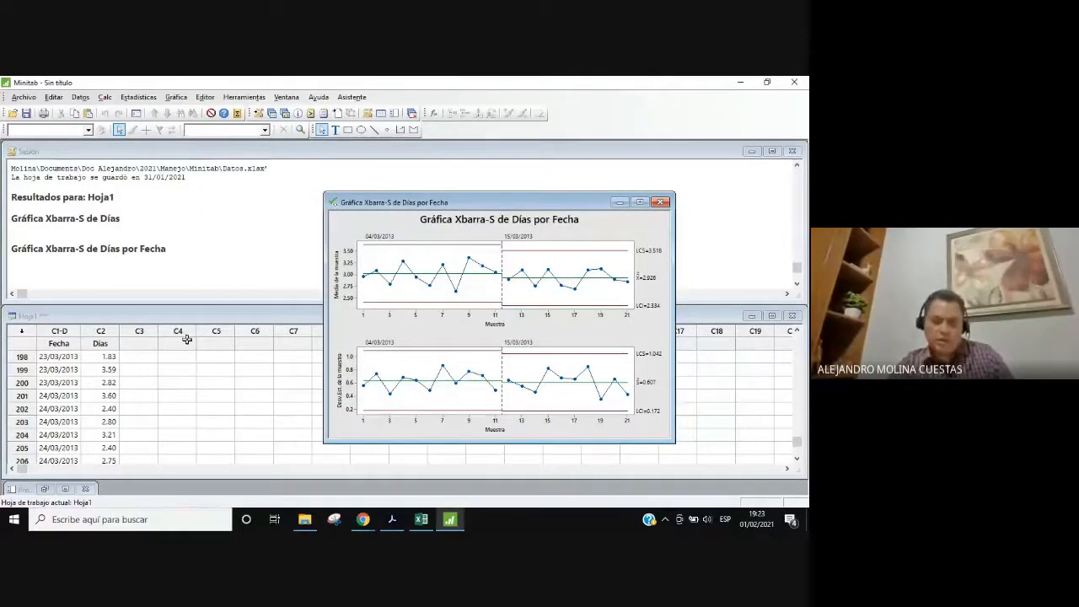
{"action": "left_click", "coordinate": [107, 409]}
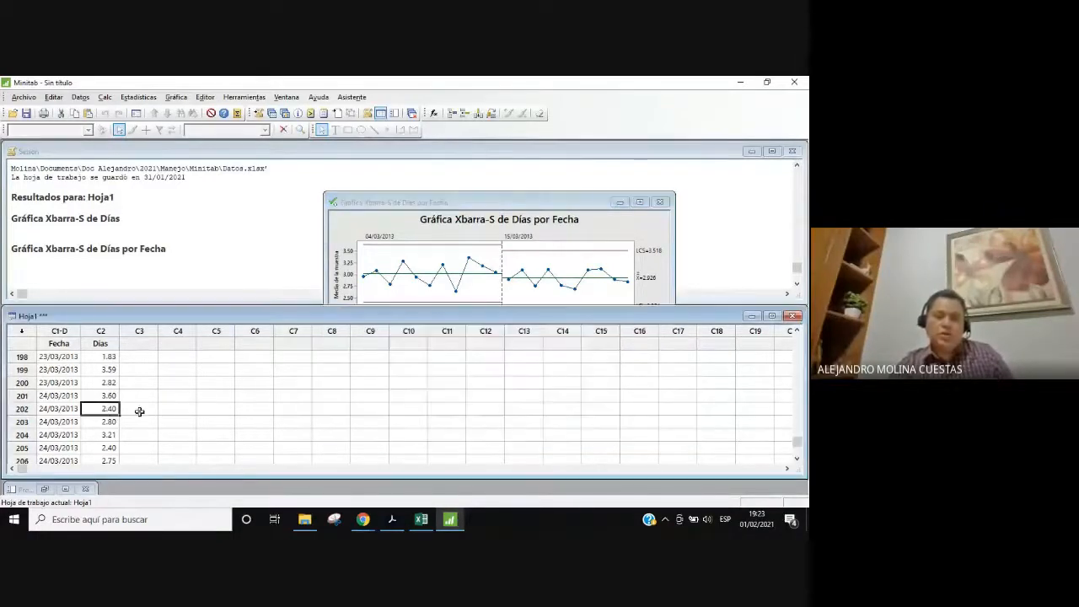
{"action": "left_click", "coordinate": [401, 195]}
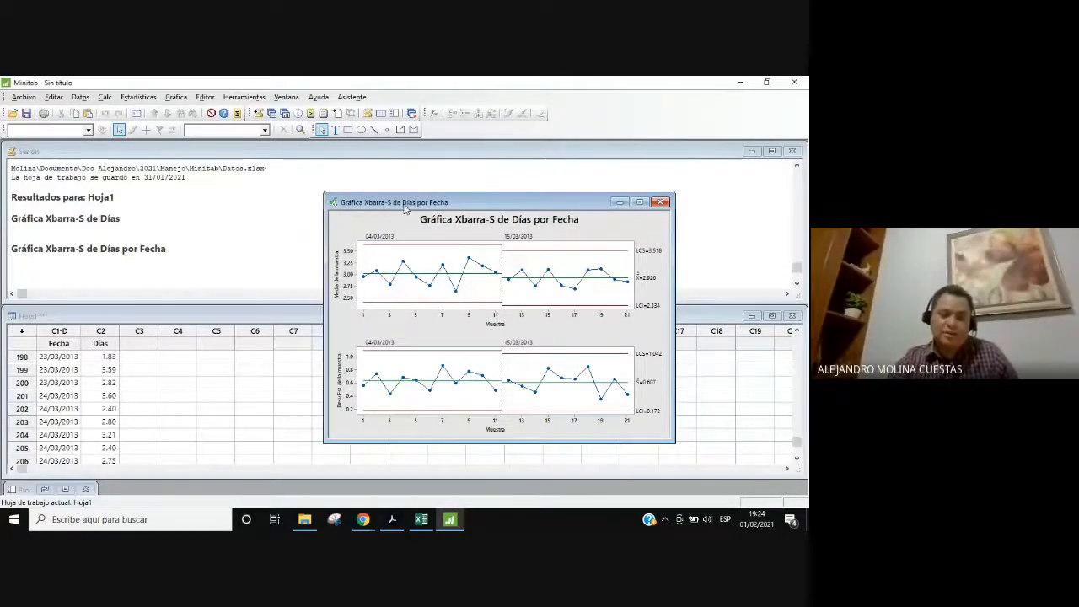
{"action": "left_click_drag", "start_coordinate": [405, 208], "coordinate": [354, 202]}
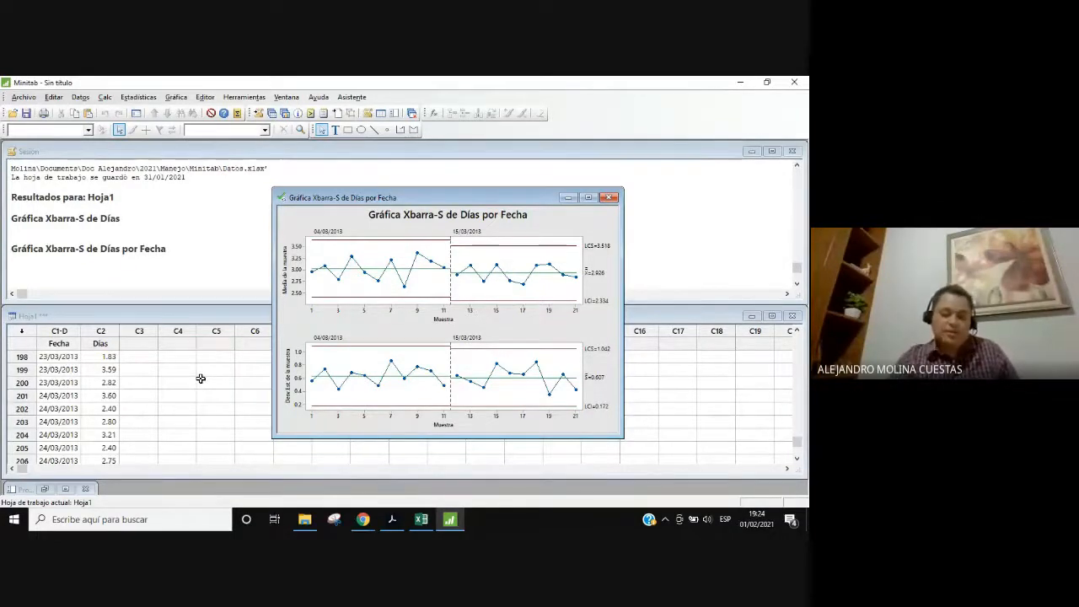
{"action": "left_click", "coordinate": [108, 370]}
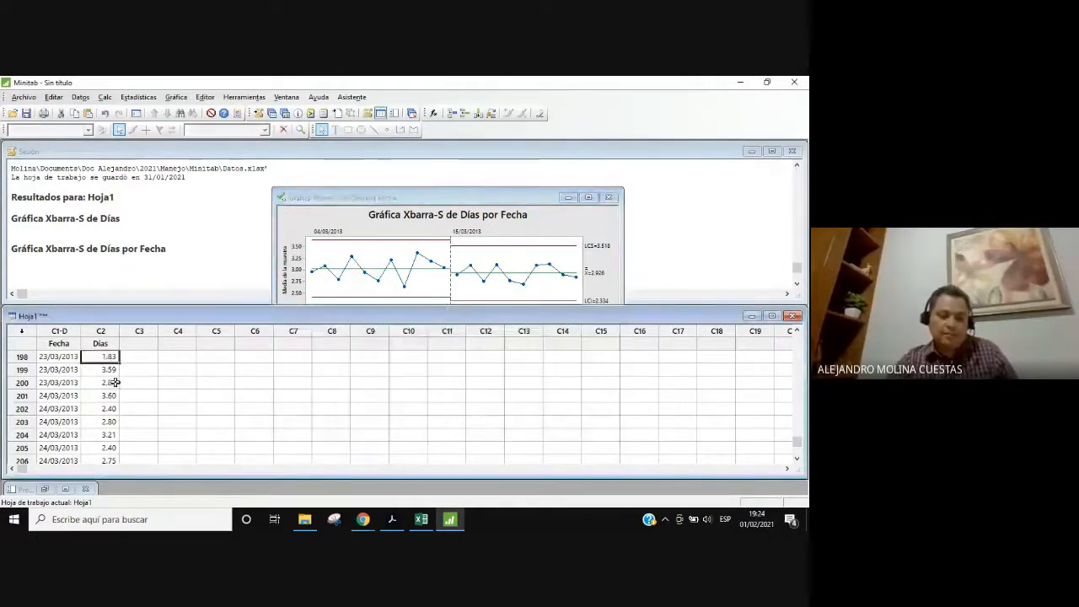
Compare the Xbarra-S chart of Días por Fecha with the worksheet's last data rows and the empty rows below them
{"action": "left_click", "coordinate": [473, 200]}
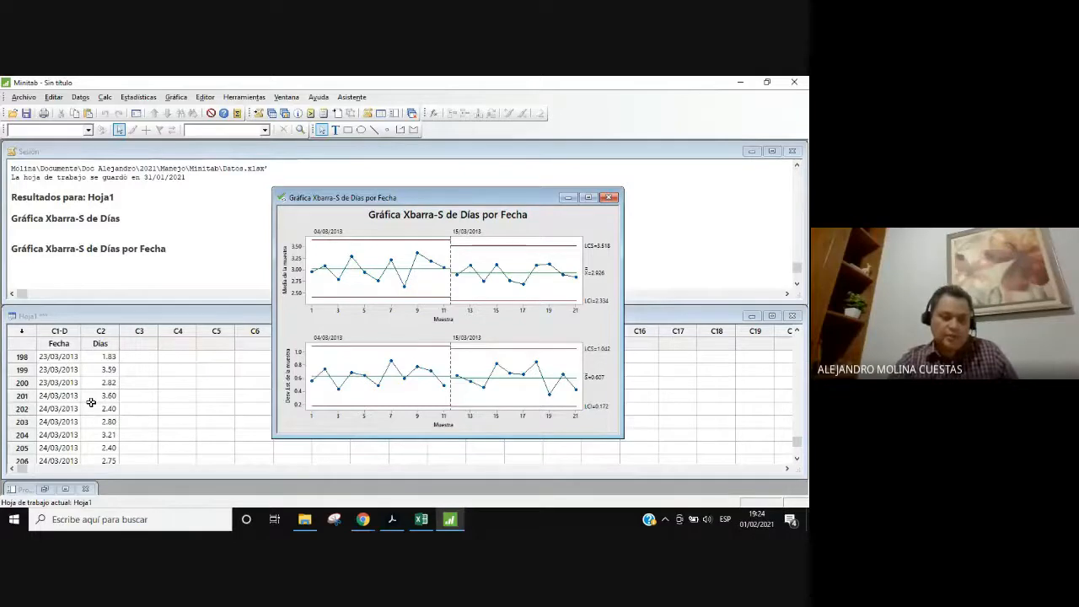
{"action": "scroll", "coordinate": [91, 402], "scroll_direction": "up", "scroll_amount": 1}
{"action": "scroll", "coordinate": [105, 409], "scroll_direction": "up", "scroll_amount": 5}
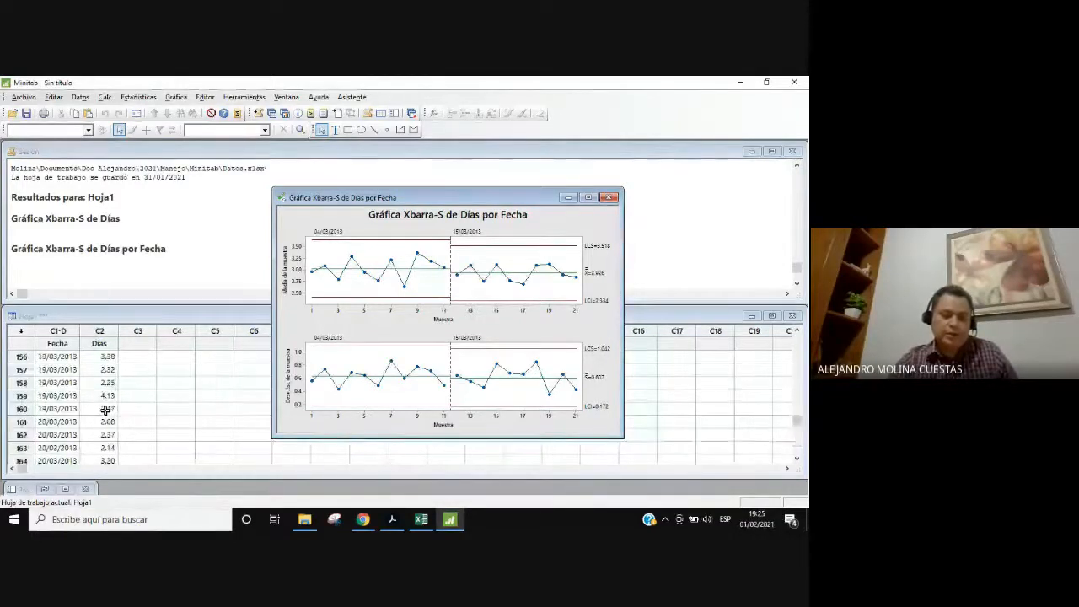
{"action": "scroll", "coordinate": [108, 407], "scroll_direction": "down", "scroll_amount": 10}
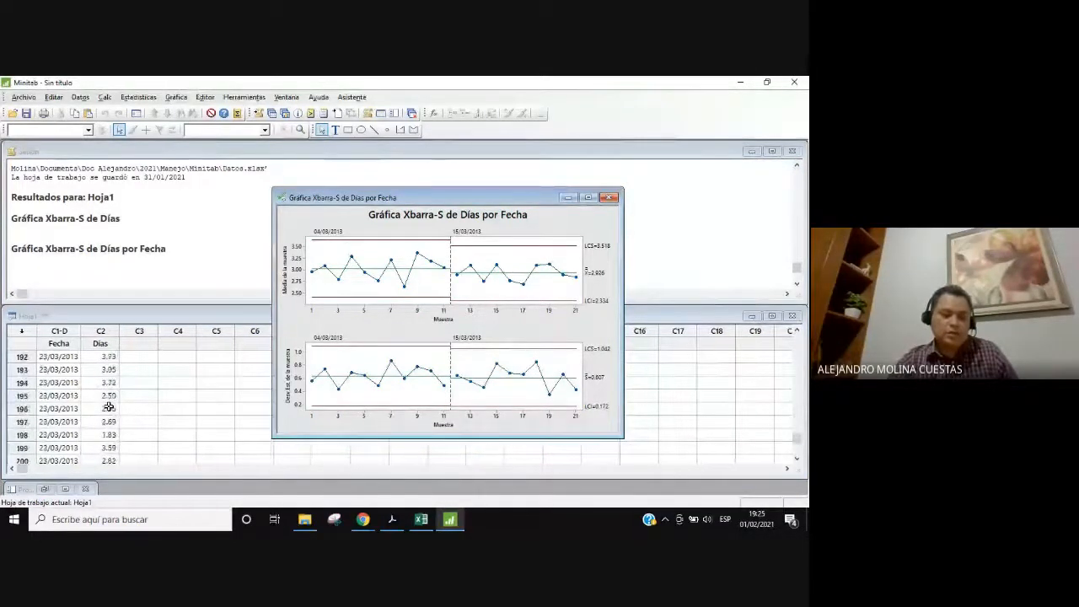
{"action": "left_click", "coordinate": [52, 369]}
{"action": "left_click_drag", "start_coordinate": [53, 369], "coordinate": [99, 448]}
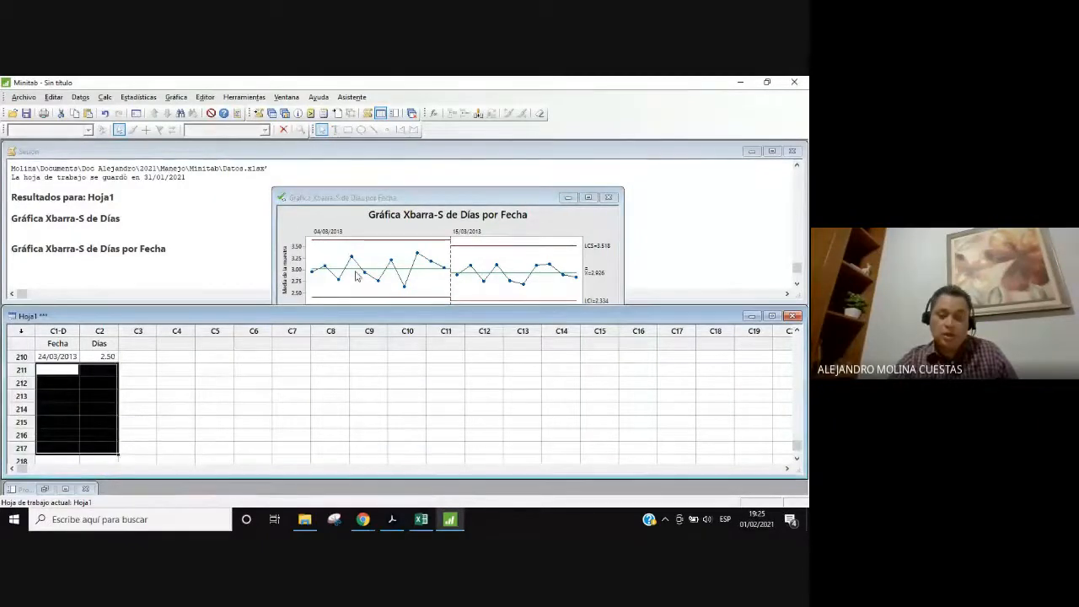
{"action": "left_click", "coordinate": [516, 250]}
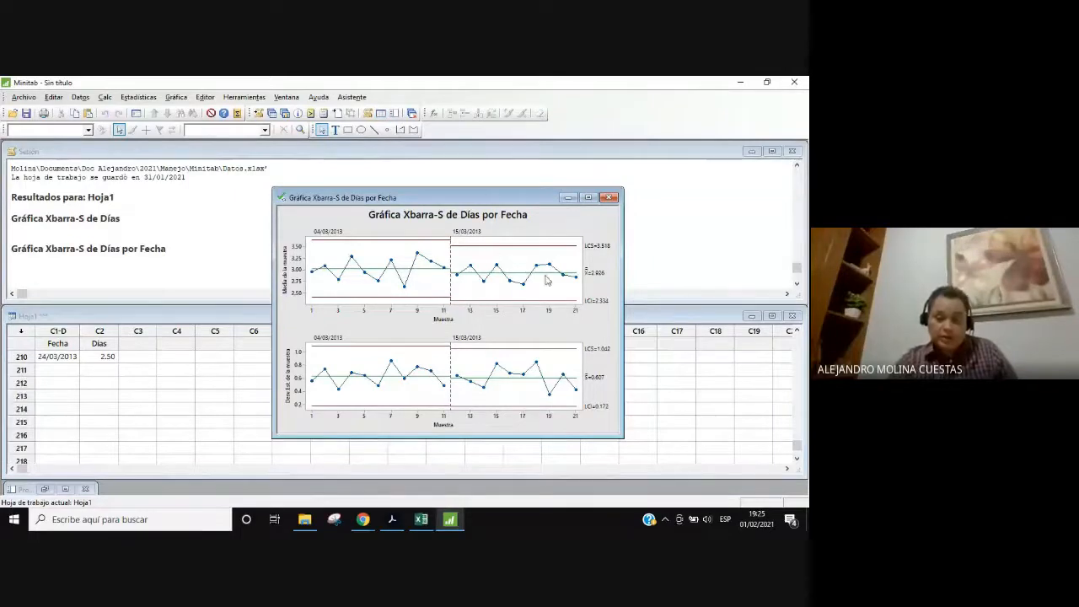
Switch to Minitab.pdf in Adobe Acrobat, read the instructions for changing the X-axis labels to dates, and return to Minitab
{"action": "left_click", "coordinate": [393, 523]}
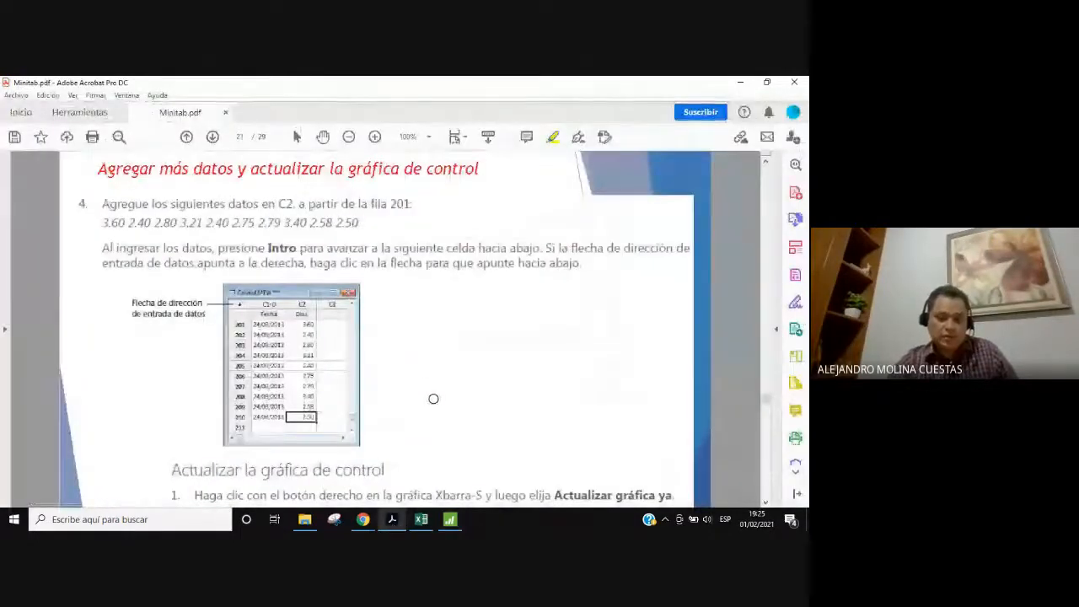
{"action": "scroll", "coordinate": [434, 392], "scroll_direction": "down", "scroll_amount": 1}
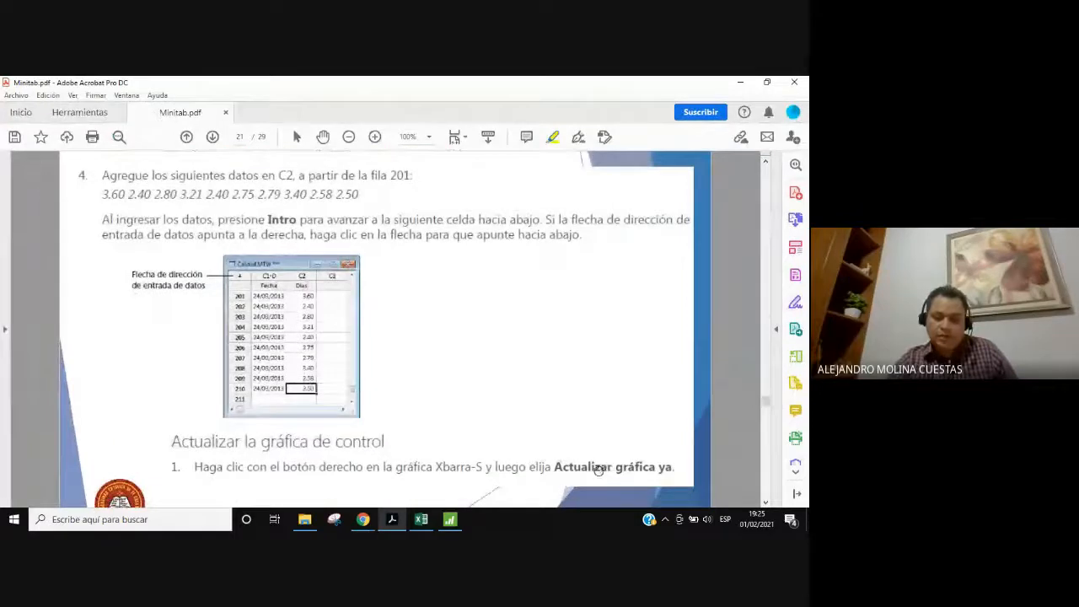
{"action": "scroll", "coordinate": [600, 472], "scroll_direction": "down", "scroll_amount": 1}
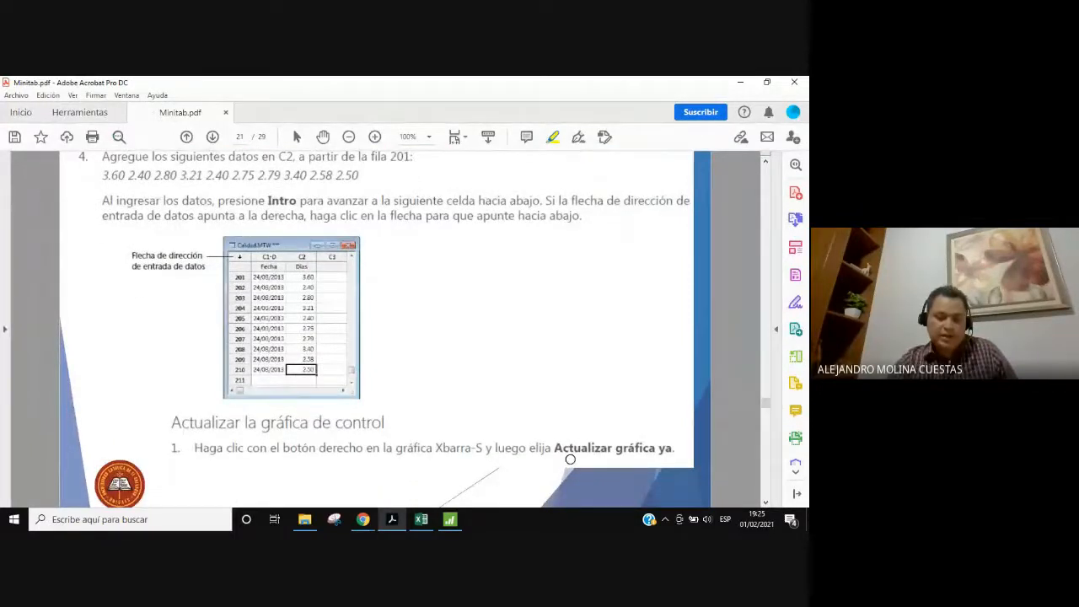
{"action": "scroll", "coordinate": [560, 443], "scroll_direction": "down", "scroll_amount": 3}
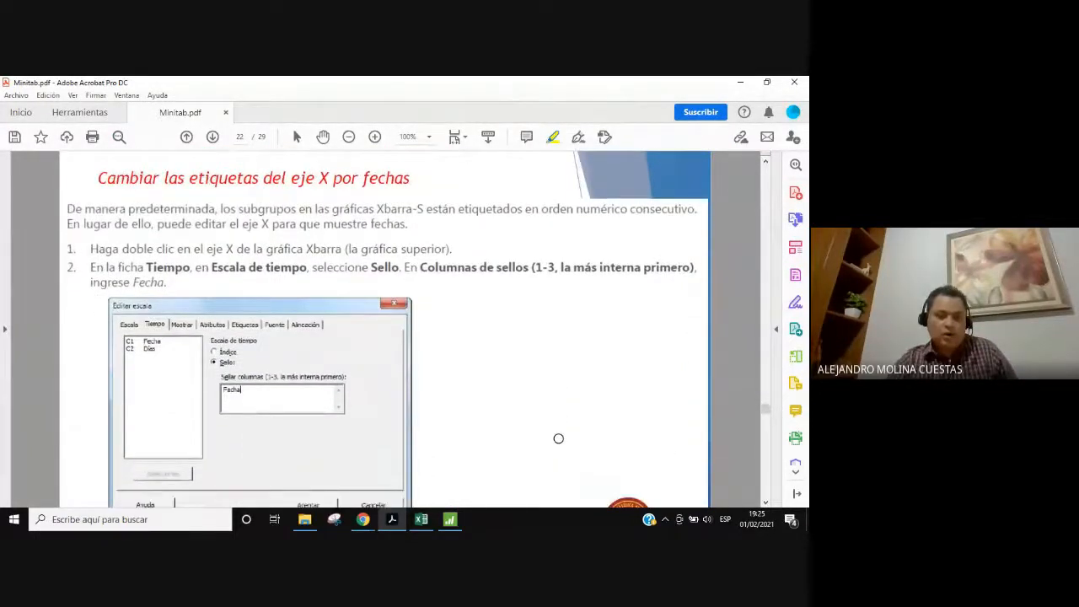
{"action": "scroll", "coordinate": [558, 438], "scroll_direction": "down", "scroll_amount": 1}
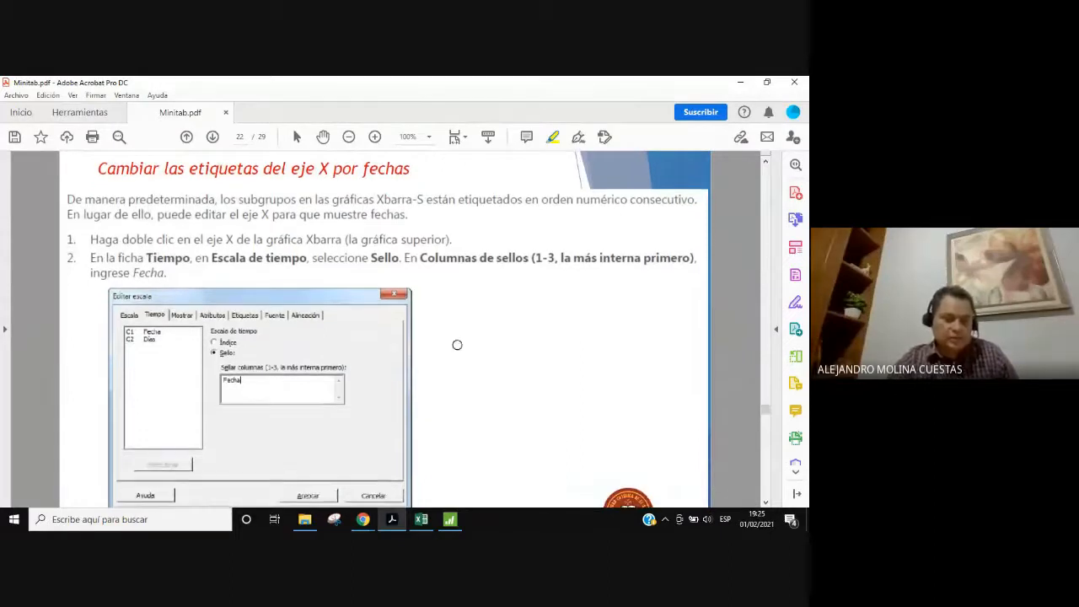
{"action": "left_click", "coordinate": [449, 519]}
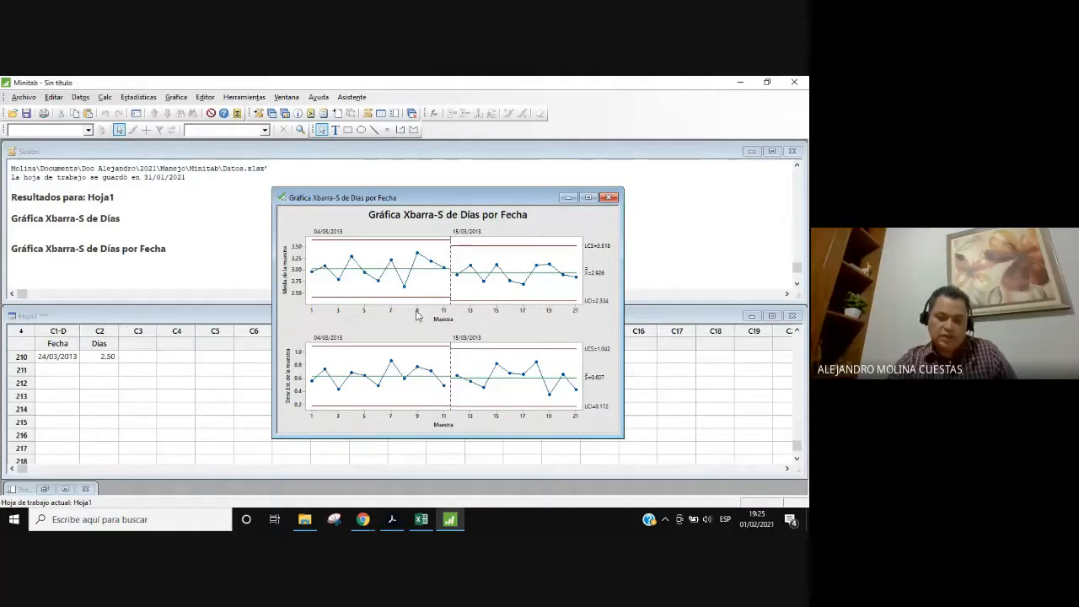
{"action": "left_click", "coordinate": [450, 525]}
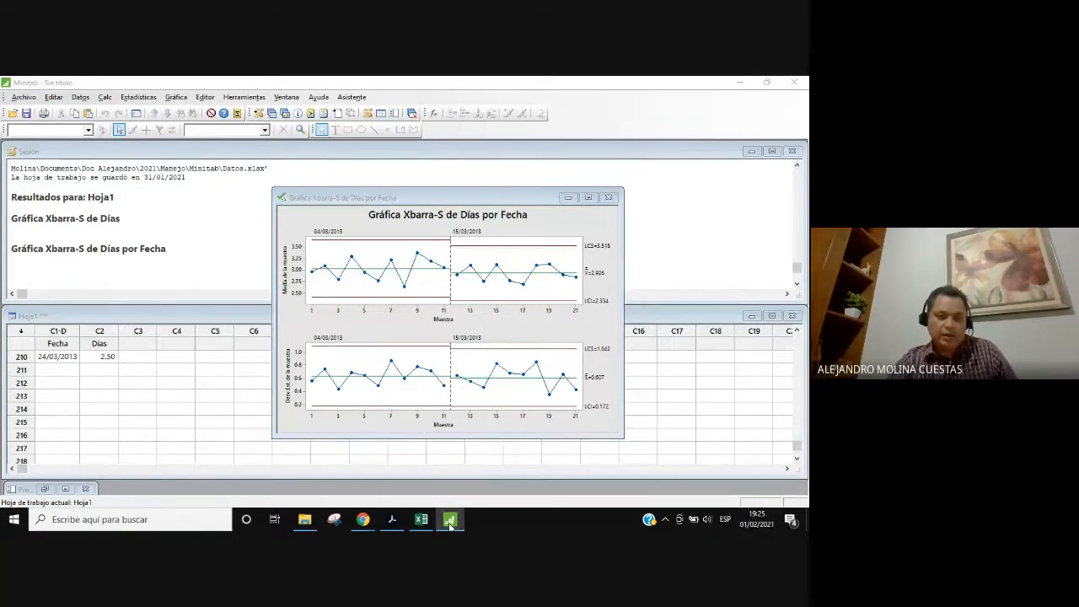
{"action": "left_click", "coordinate": [393, 521]}
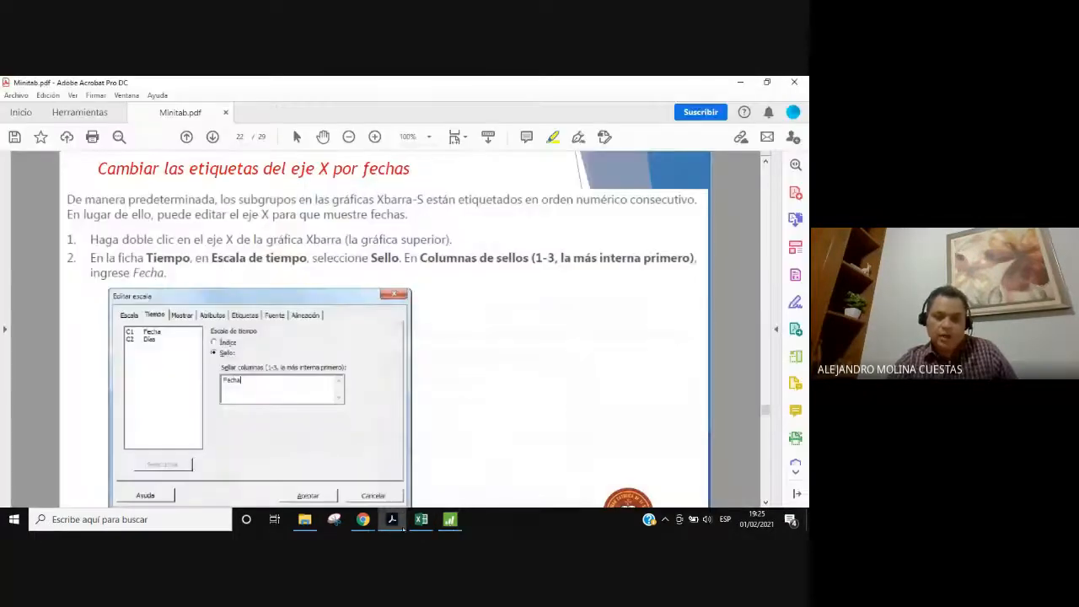
{"action": "left_click", "coordinate": [450, 520]}
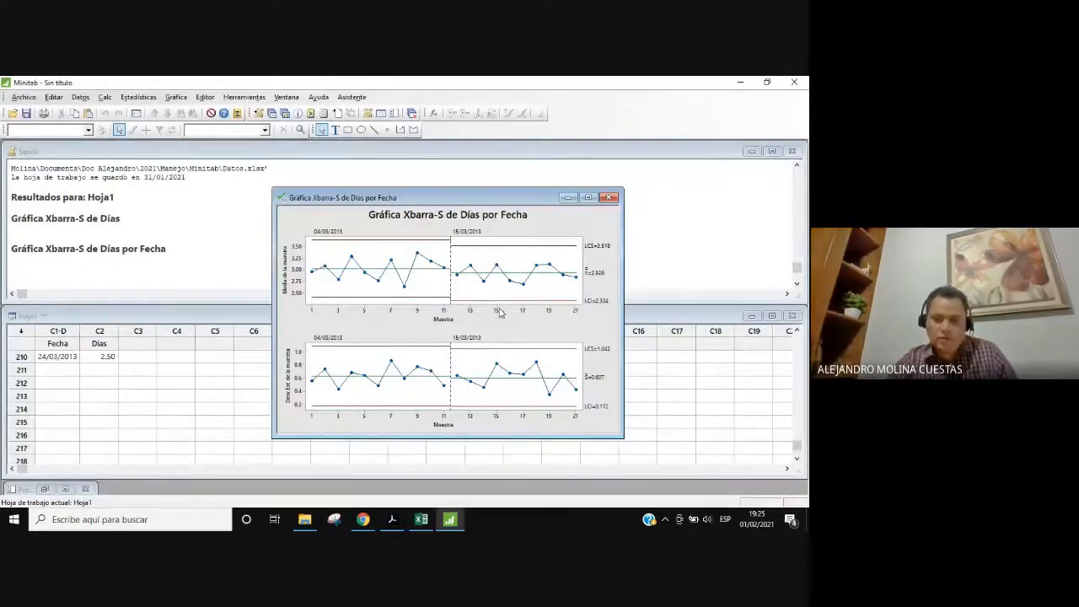
{"action": "left_click", "coordinate": [502, 273]}
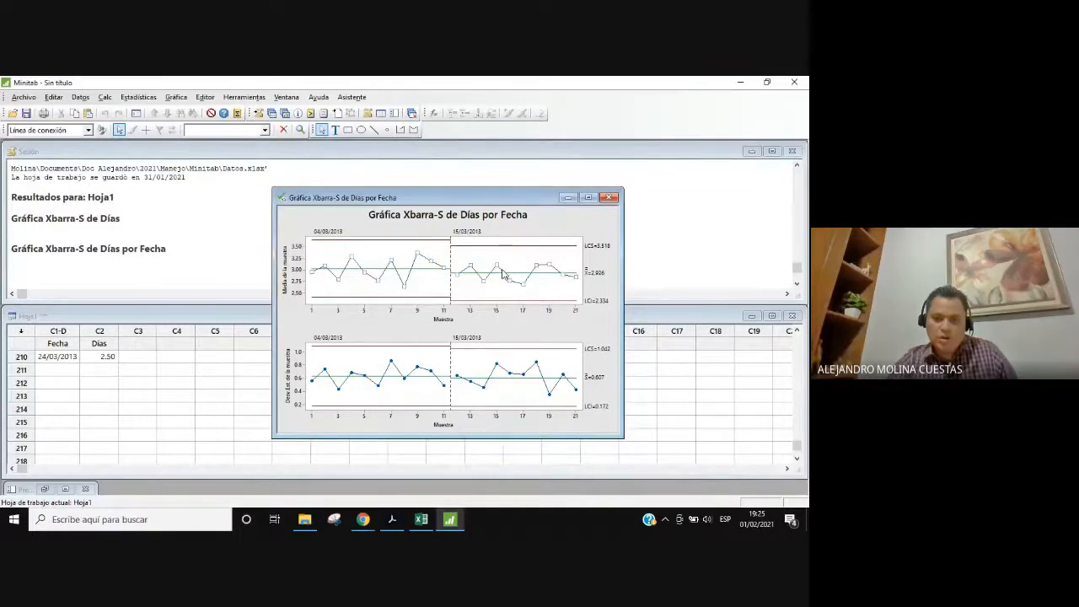
{"action": "double_click", "coordinate": [502, 273]}
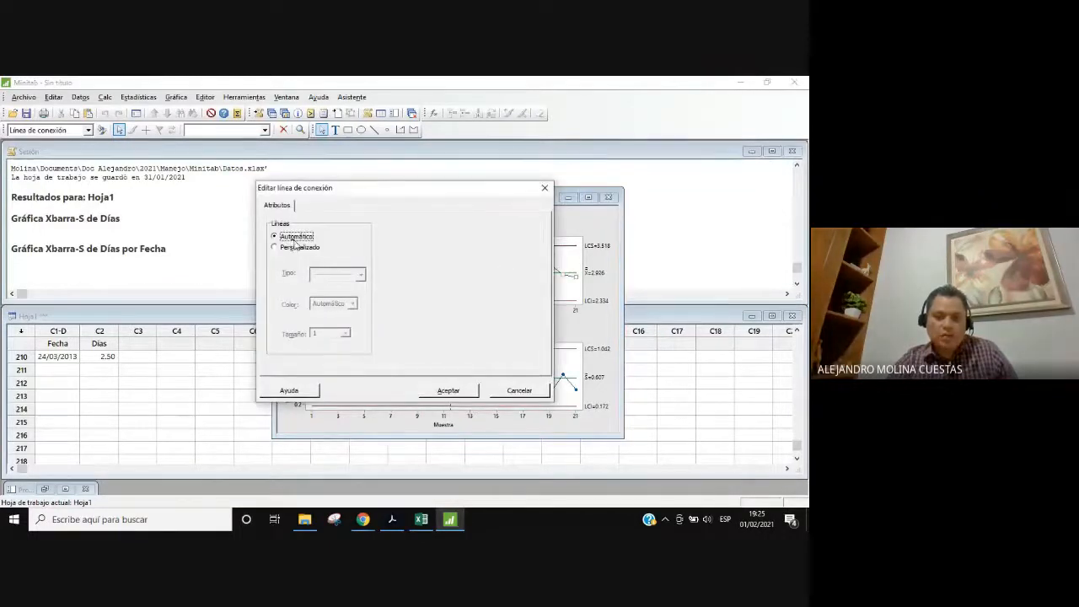
{"action": "left_click", "coordinate": [295, 247]}
{"action": "left_click", "coordinate": [360, 275]}
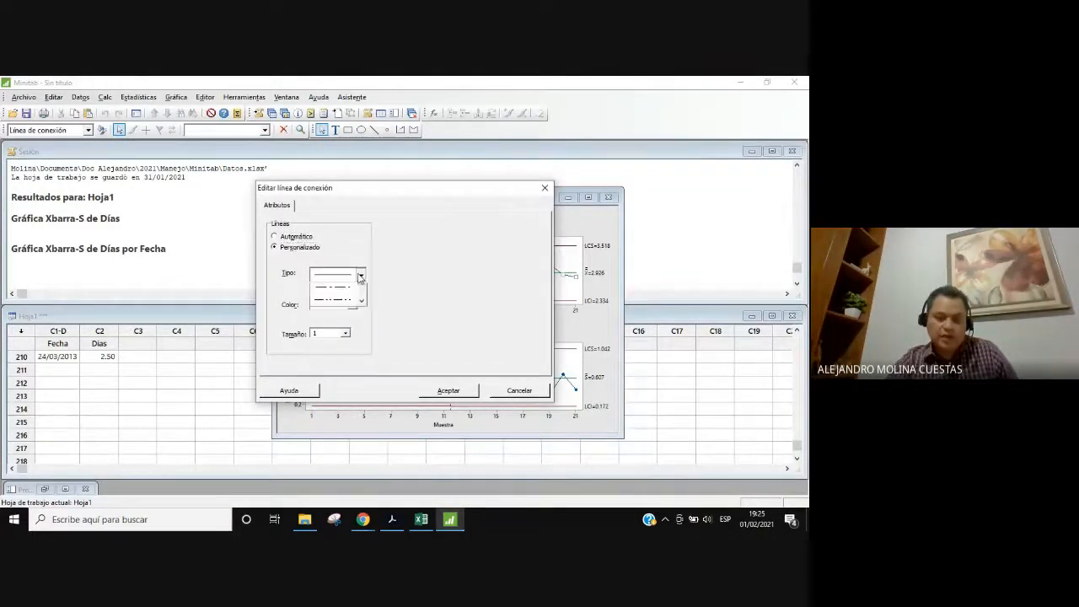
{"action": "left_click", "coordinate": [397, 272]}
{"action": "left_click", "coordinate": [352, 307]}
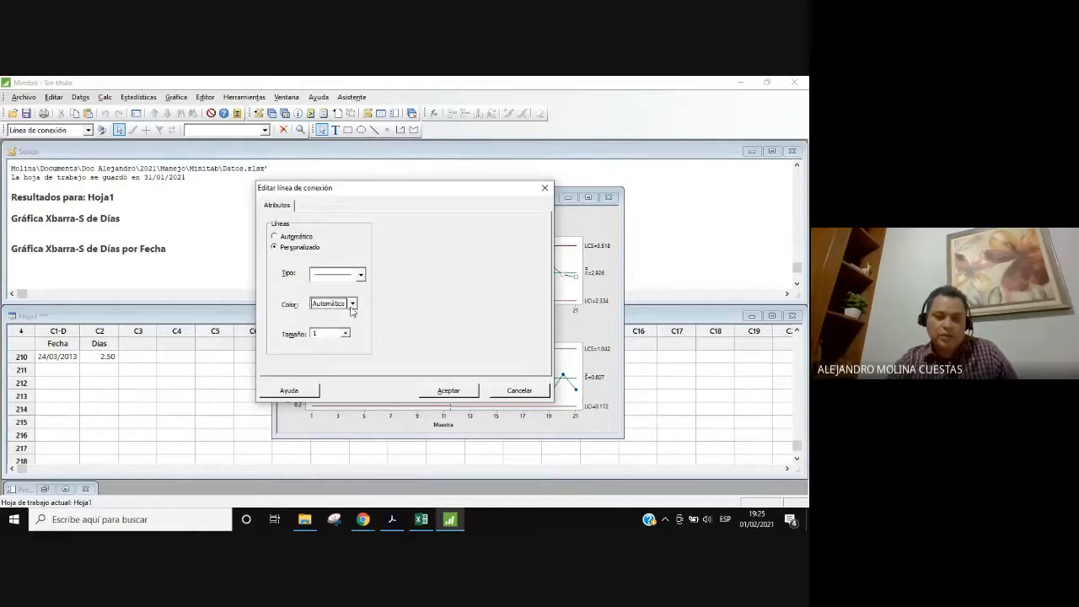
{"action": "left_click", "coordinate": [376, 334]}
{"action": "left_click", "coordinate": [344, 334]}
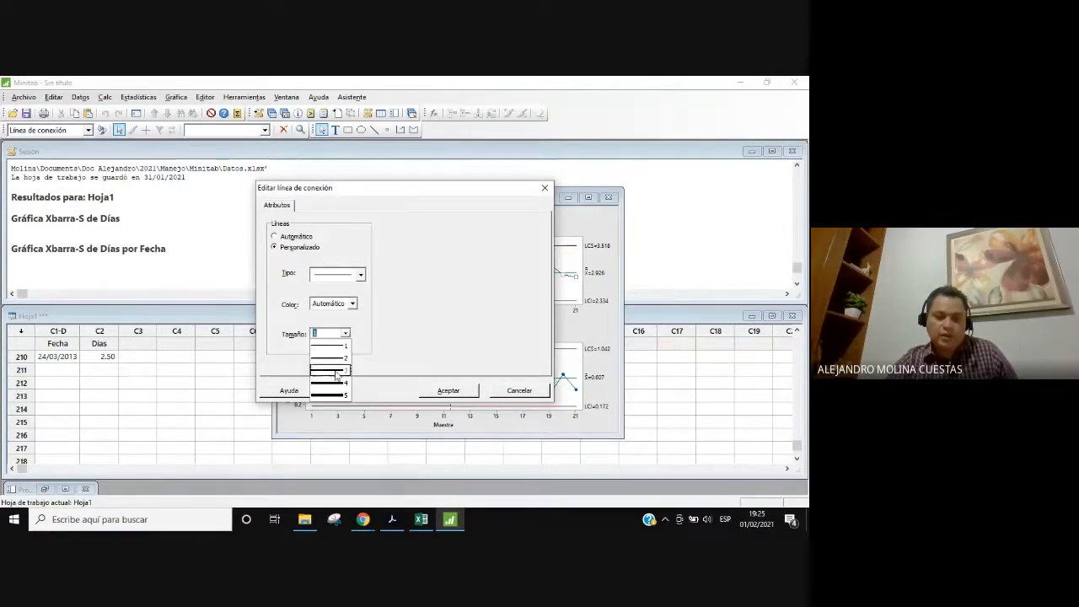
{"action": "left_click", "coordinate": [391, 323]}
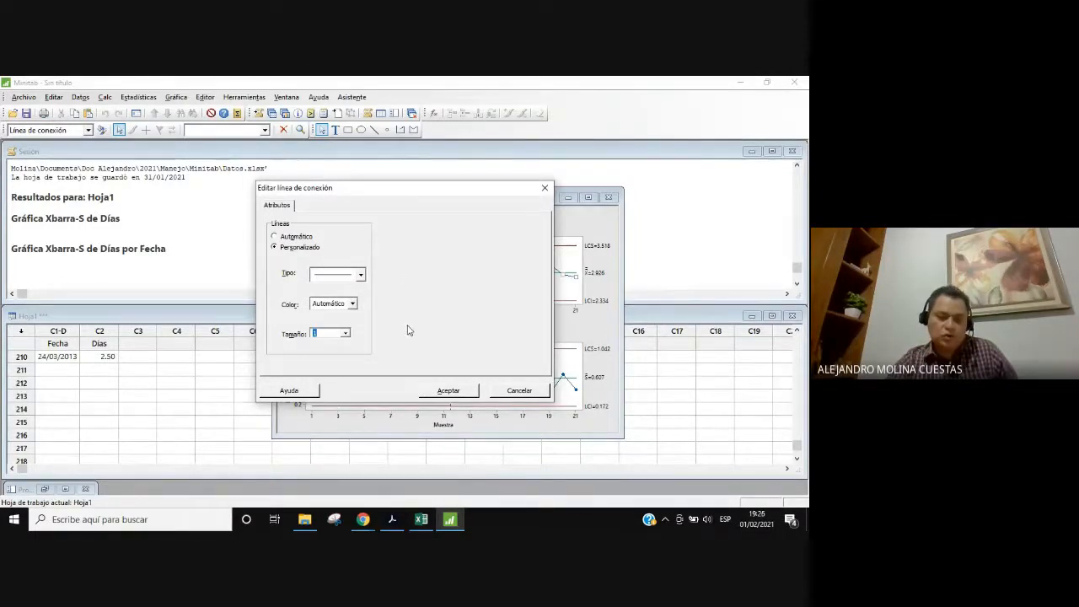
{"action": "left_click", "coordinate": [520, 392]}
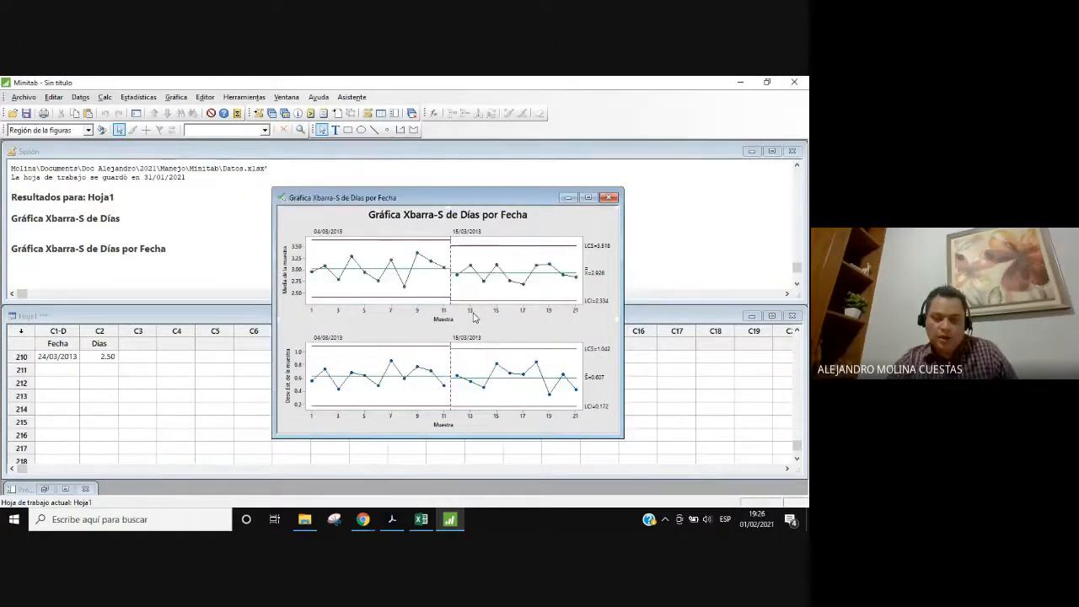
Set the upper Xbarra chart's X-axis time scale to Sello, using the Fecha column as the stamp
{"action": "double_click", "coordinate": [471, 312]}
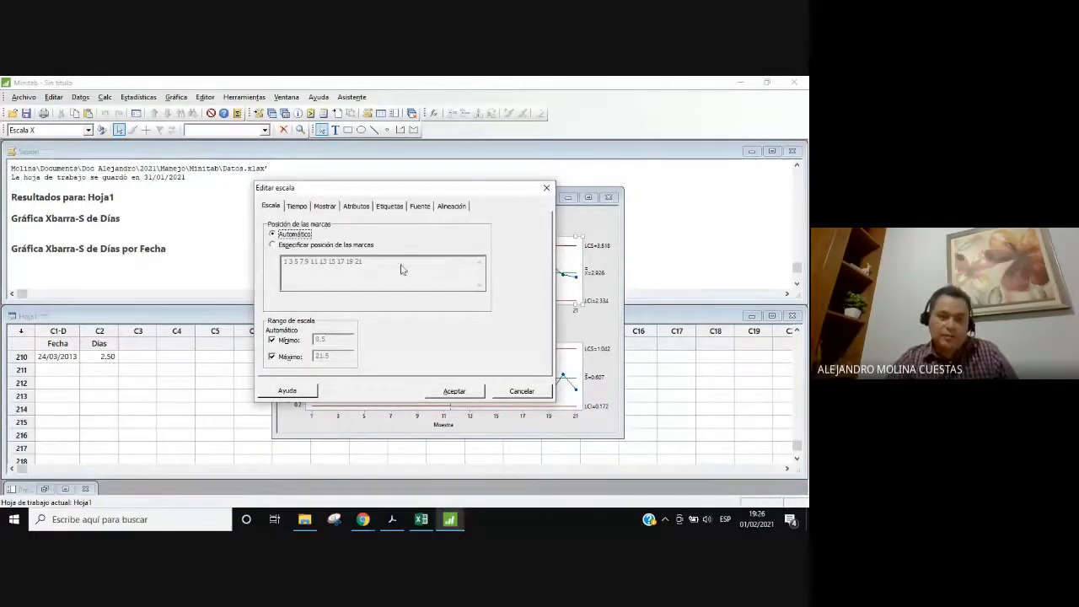
{"action": "left_click", "coordinate": [389, 206]}
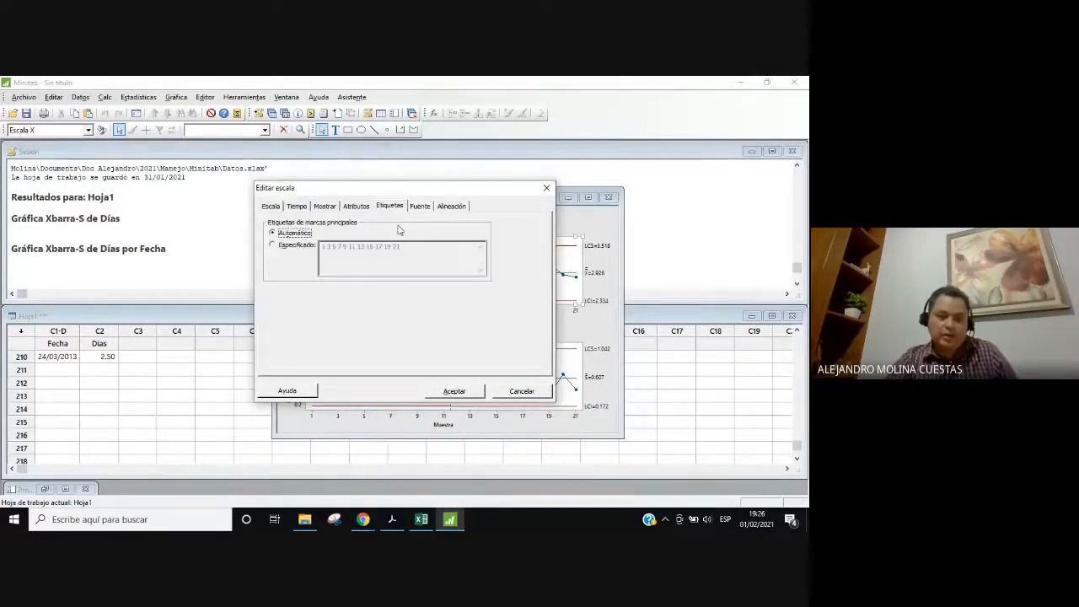
{"action": "left_click", "coordinate": [297, 207]}
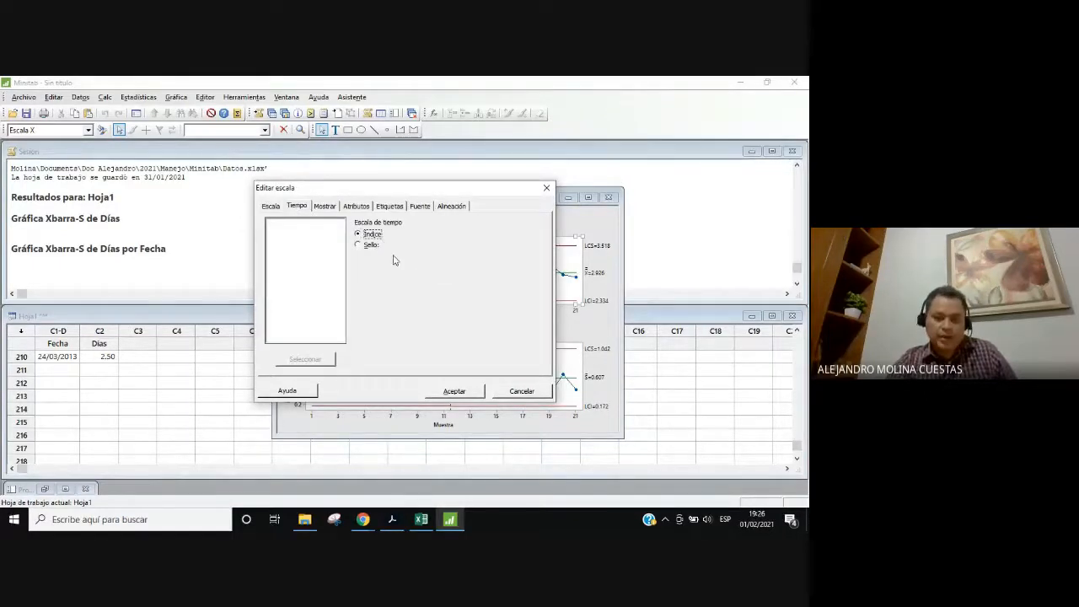
{"action": "left_click_drag", "start_coordinate": [396, 196], "coordinate": [359, 195]}
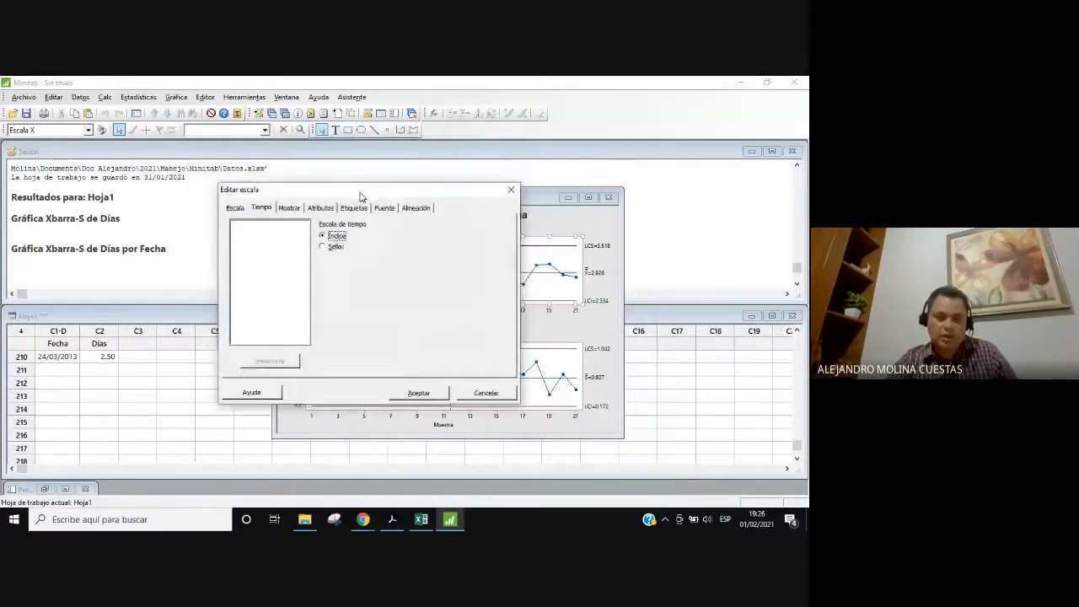
{"action": "left_click", "coordinate": [334, 248]}
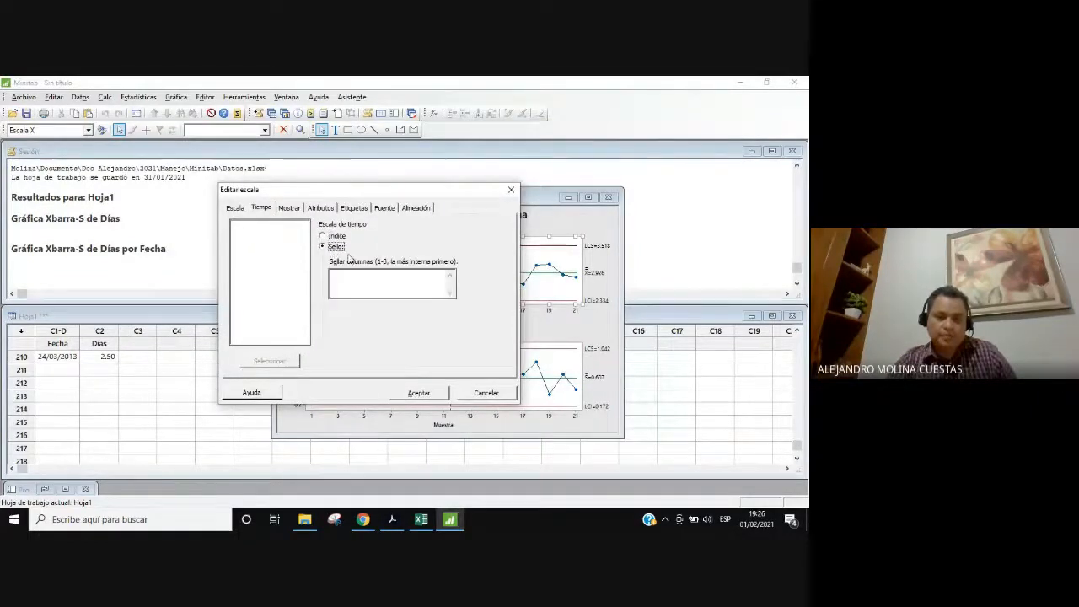
{"action": "left_click", "coordinate": [345, 274]}
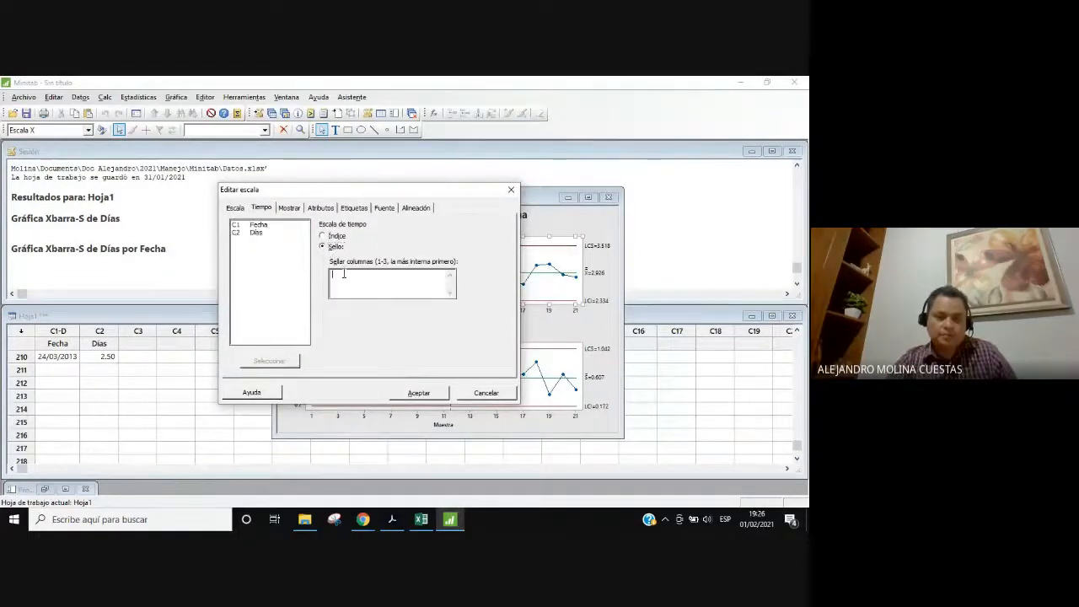
{"action": "double_click", "coordinate": [258, 224]}
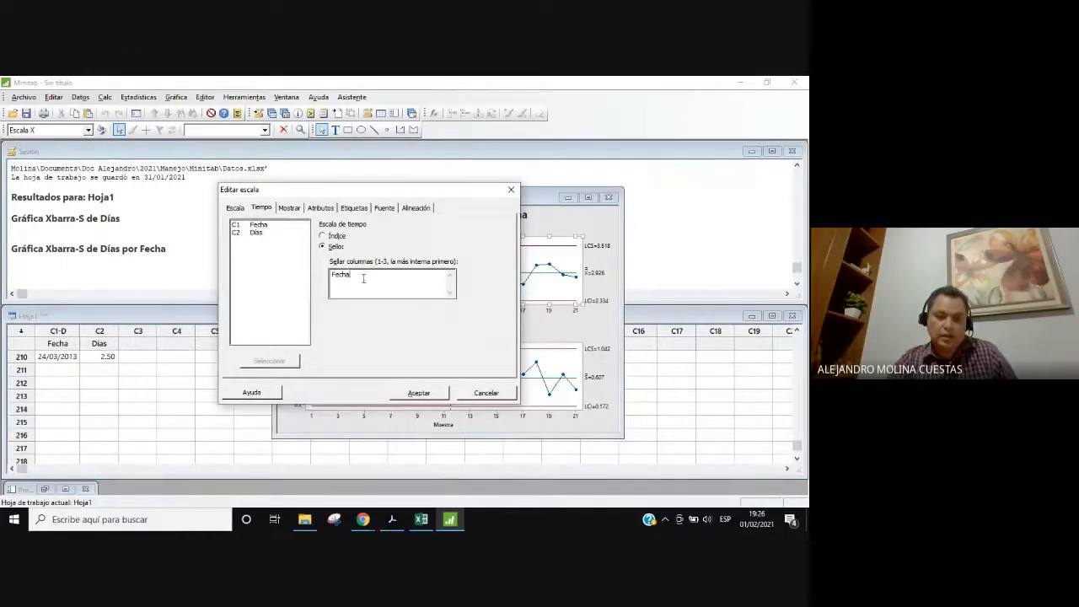
{"action": "left_click", "coordinate": [426, 392]}
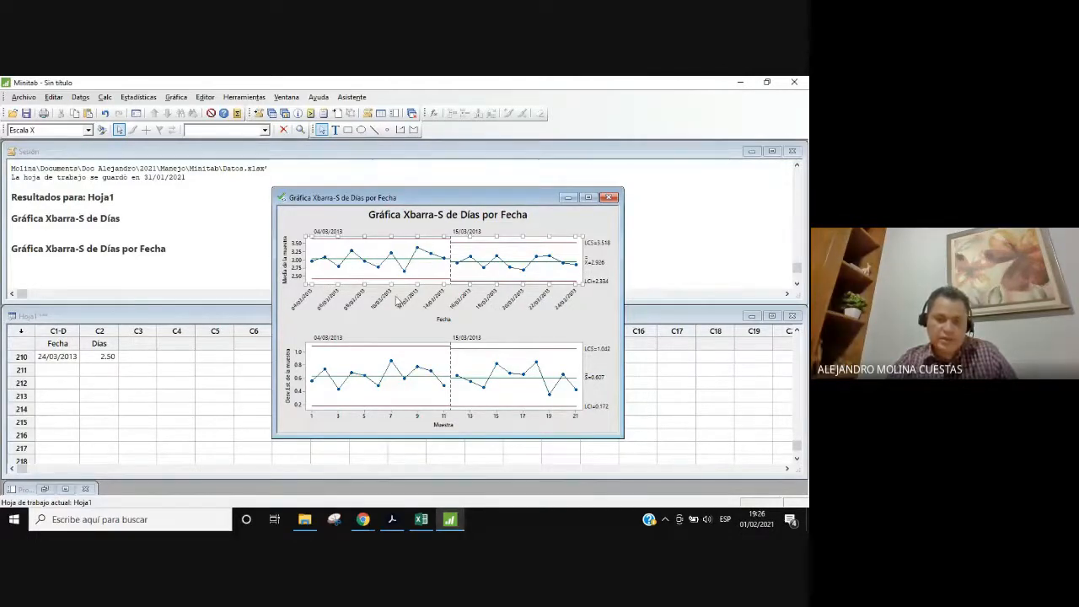
{"action": "left_click", "coordinate": [362, 313]}
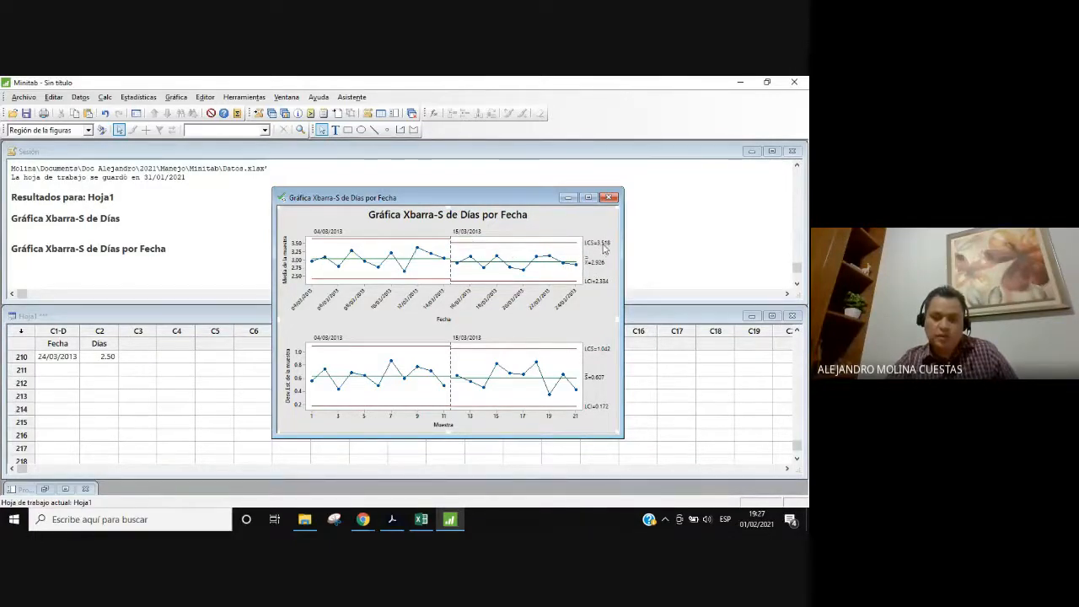
Set the lower standard deviation chart's X-axis time scale to Sello with Fecha as the stamp column
{"action": "double_click", "coordinate": [417, 417]}
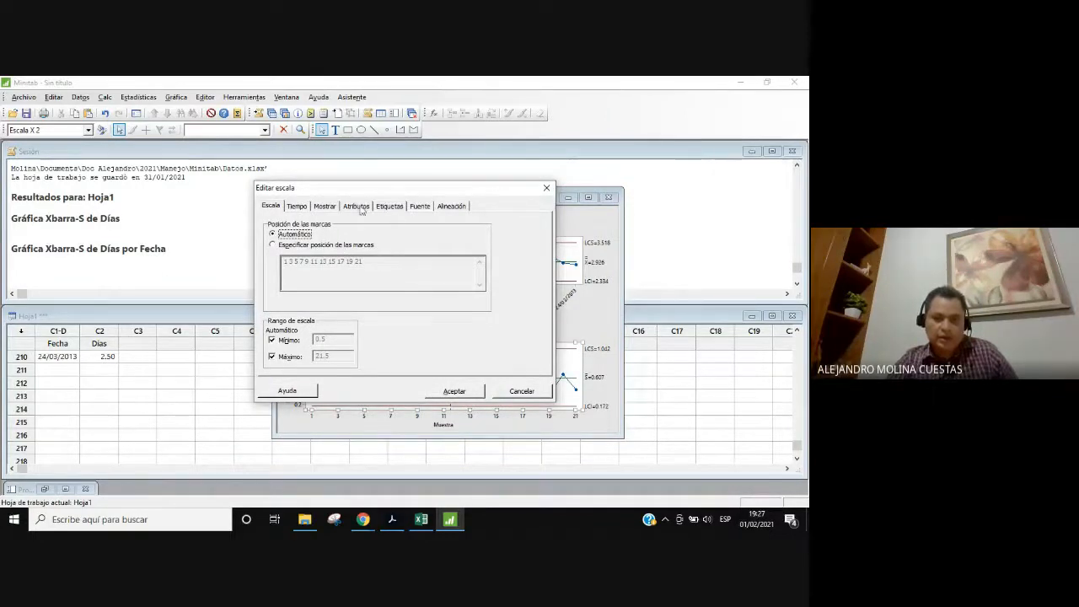
{"action": "left_click", "coordinate": [300, 207]}
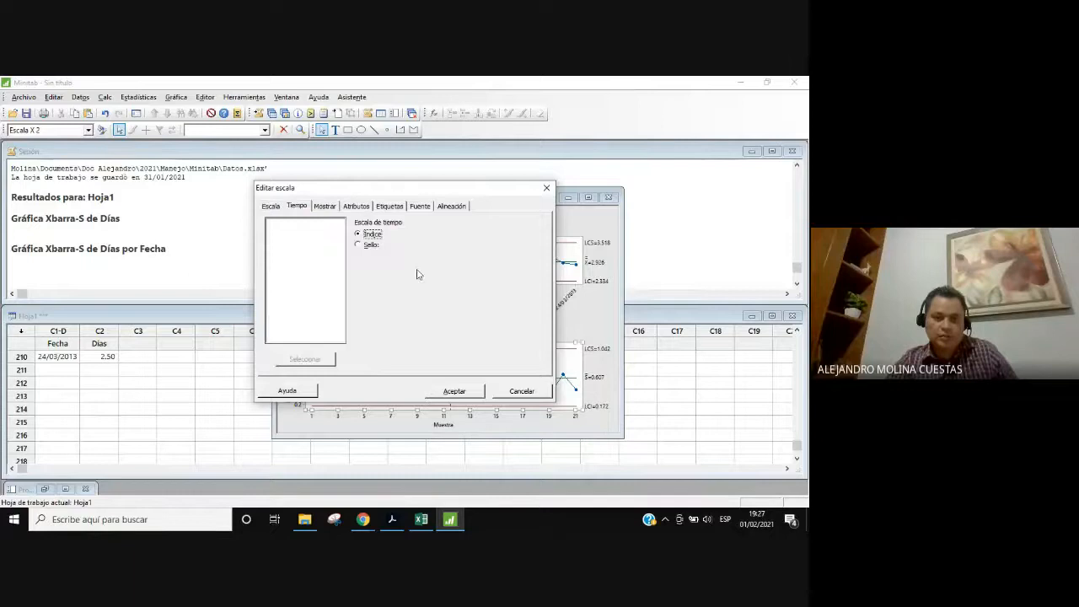
{"action": "left_click", "coordinate": [365, 245]}
{"action": "left_click", "coordinate": [376, 274]}
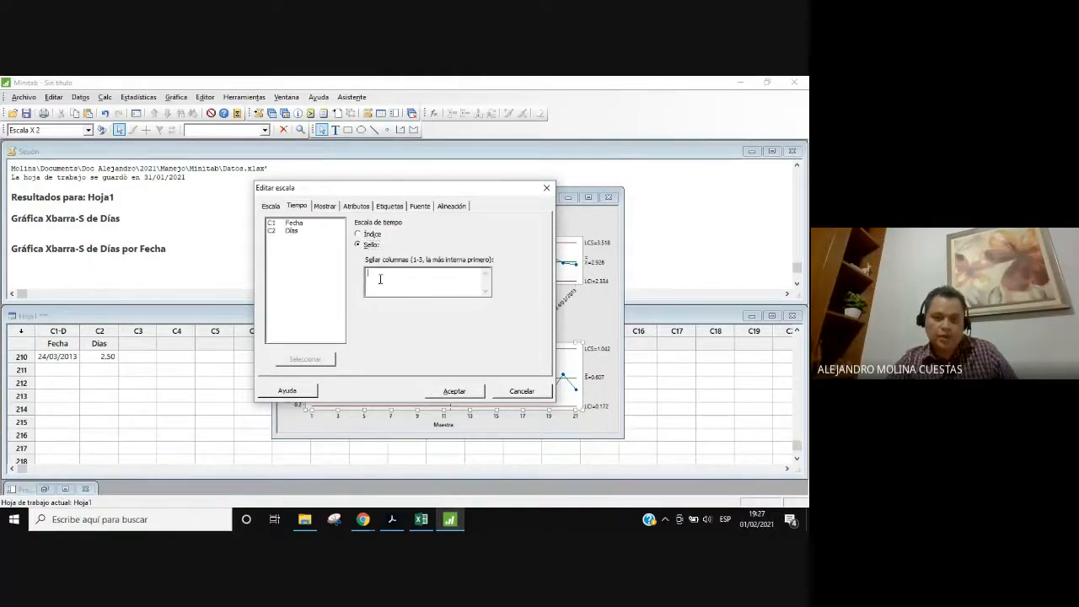
{"action": "double_click", "coordinate": [292, 224]}
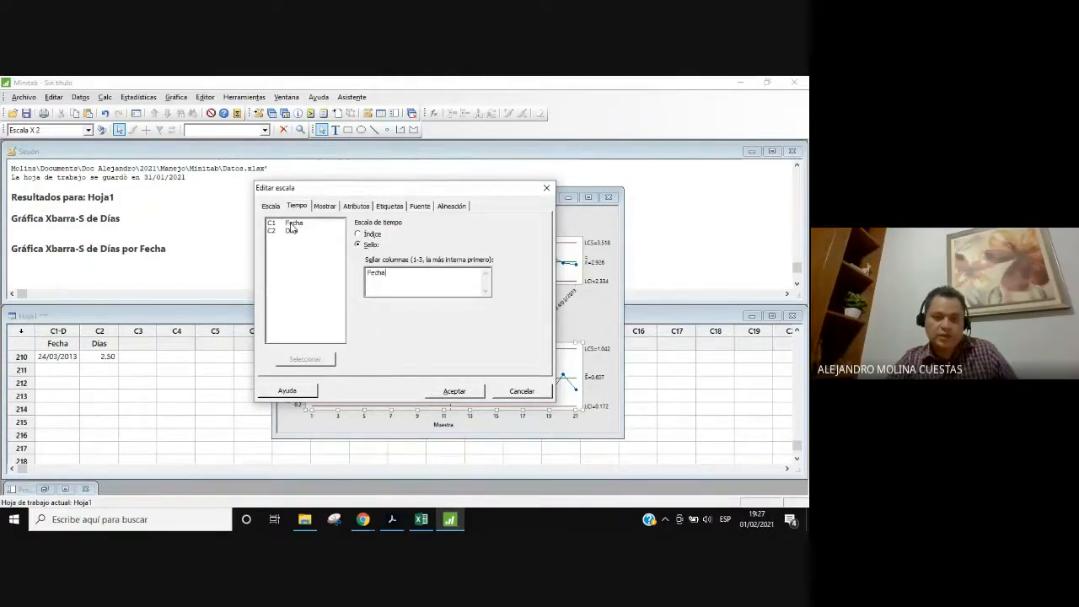
{"action": "left_click", "coordinate": [466, 392]}
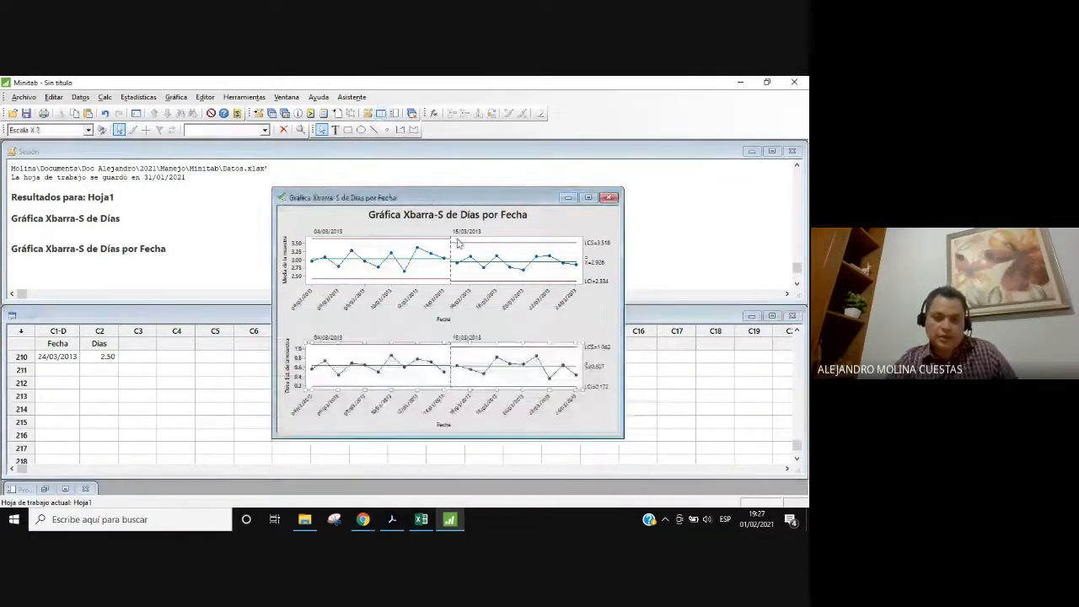
Switch to Minitab.pdf in Adobe Acrobat and read the section on evaluating process capability, including its first three instructions
{"action": "mouse_move", "coordinate": [422, 525]}
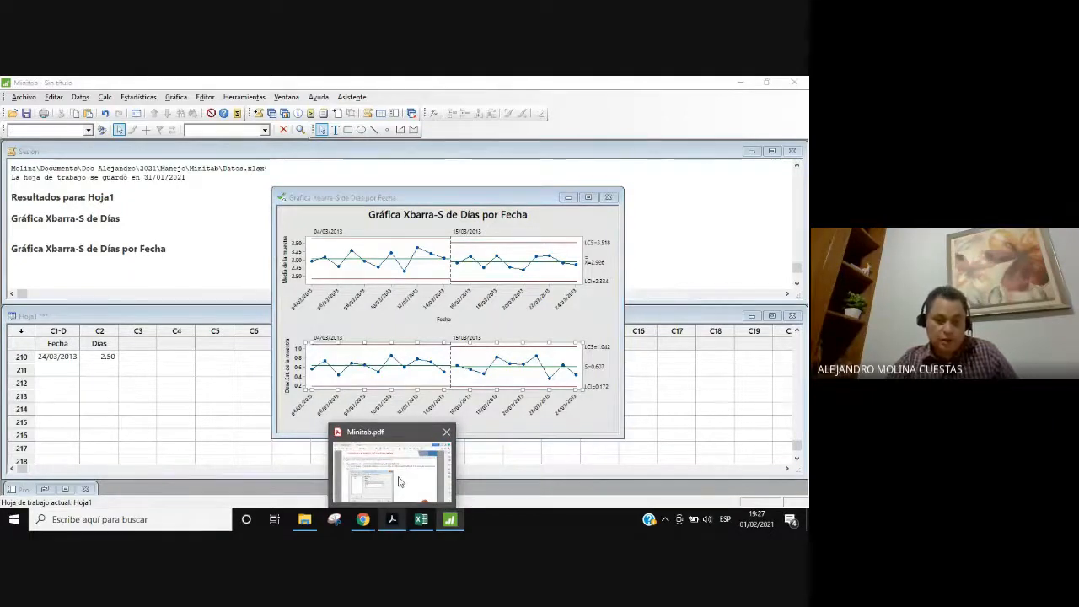
{"action": "left_click", "coordinate": [401, 482]}
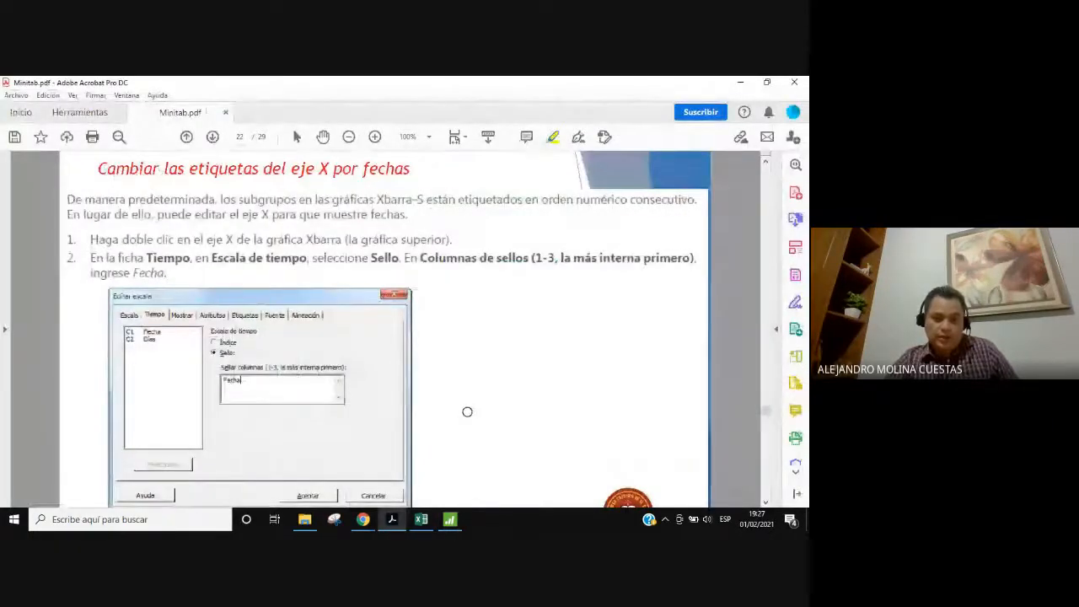
{"action": "scroll", "coordinate": [467, 411], "scroll_direction": "down", "scroll_amount": 1}
{"action": "scroll", "coordinate": [467, 411], "scroll_direction": "down", "scroll_amount": 1}
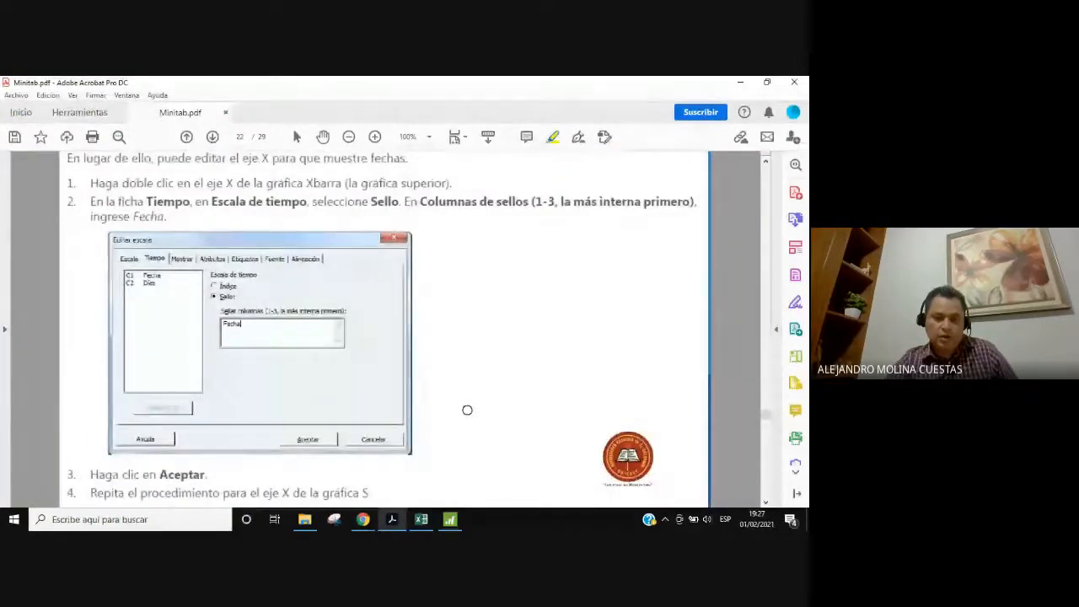
{"action": "scroll", "coordinate": [467, 409], "scroll_direction": "down", "scroll_amount": 3}
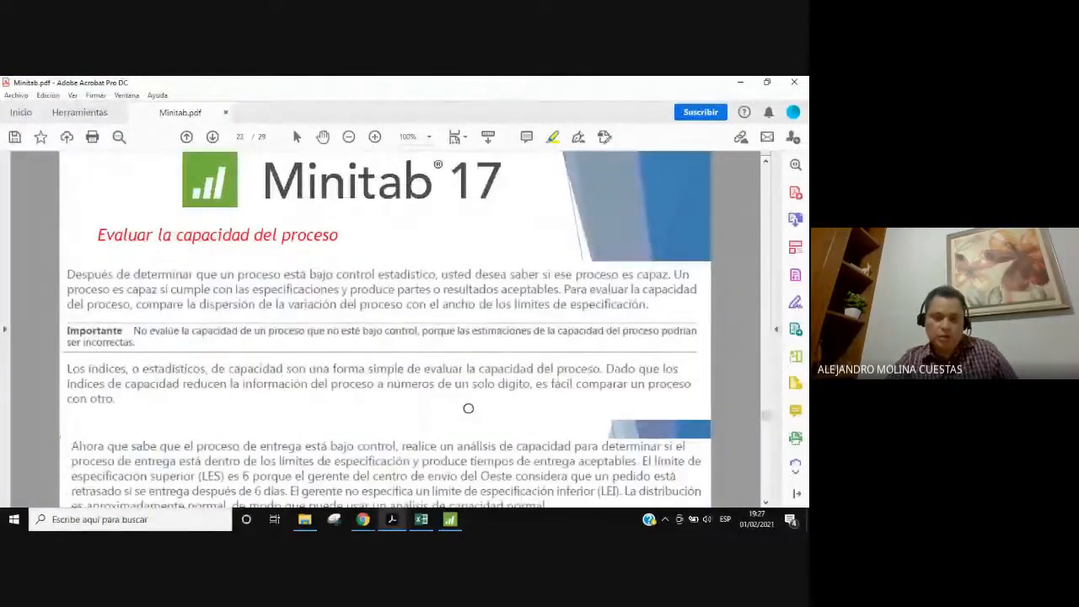
{"action": "left_click", "coordinate": [766, 503]}
{"action": "left_click", "coordinate": [765, 503]}
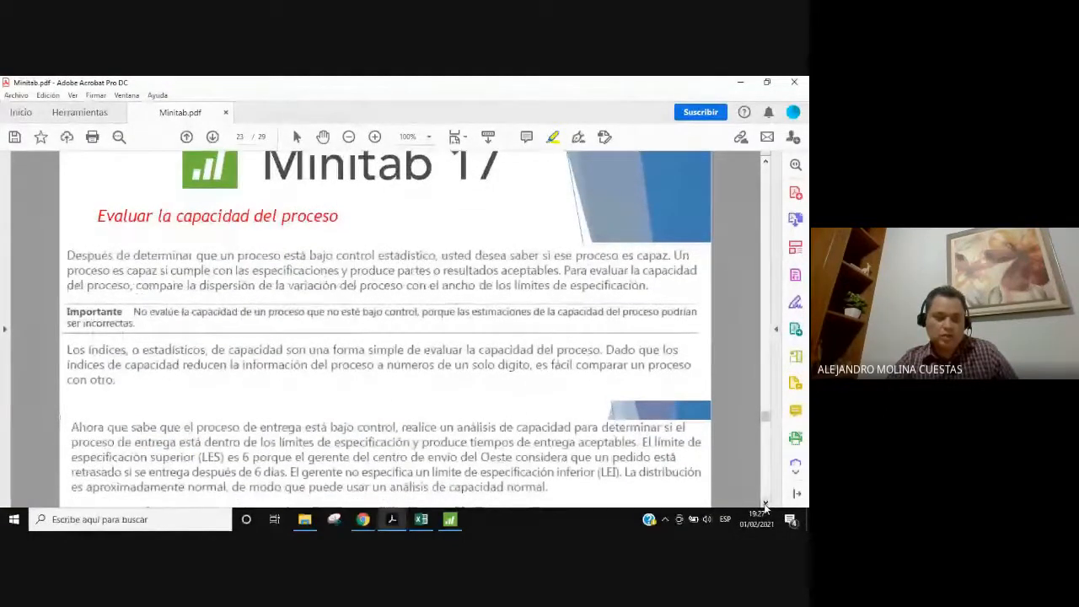
{"action": "left_click", "coordinate": [766, 503]}
{"action": "left_click", "coordinate": [765, 503]}
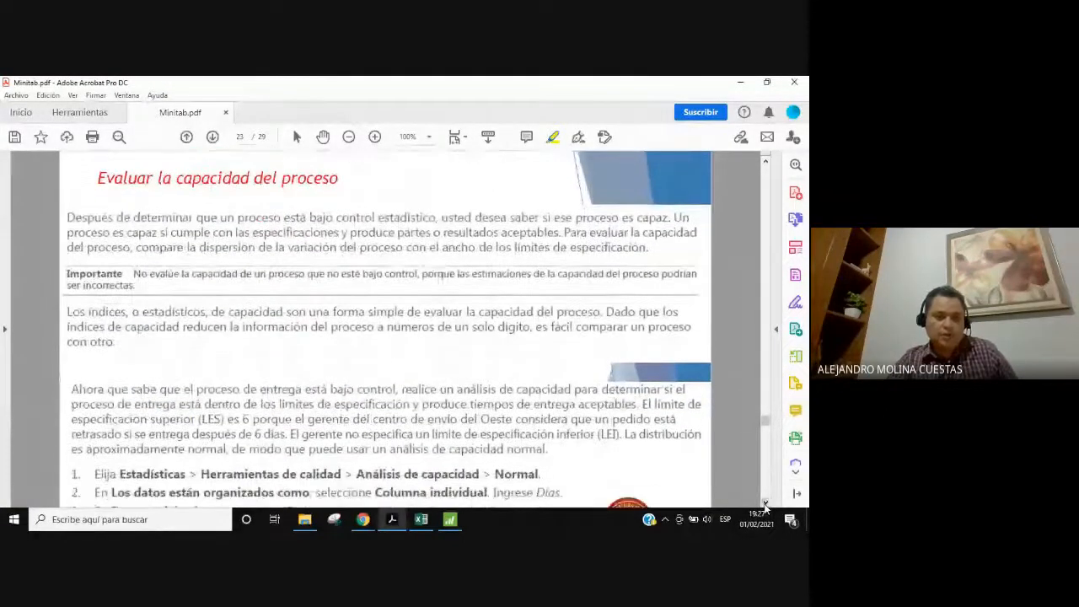
{"action": "left_click", "coordinate": [765, 503]}
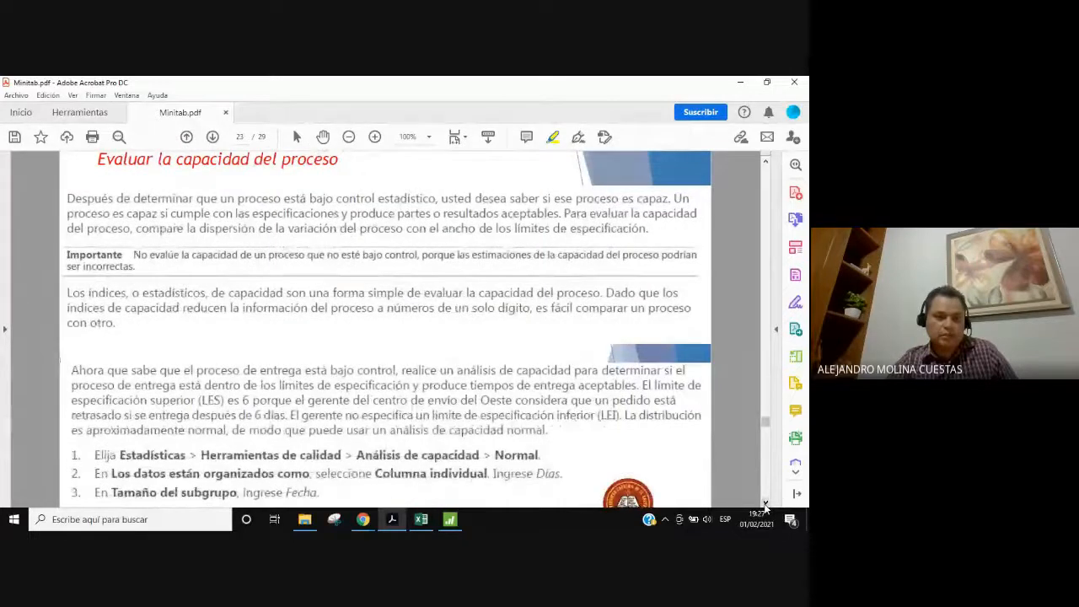
{"action": "left_click", "coordinate": [766, 503]}
{"action": "left_click", "coordinate": [766, 503]}
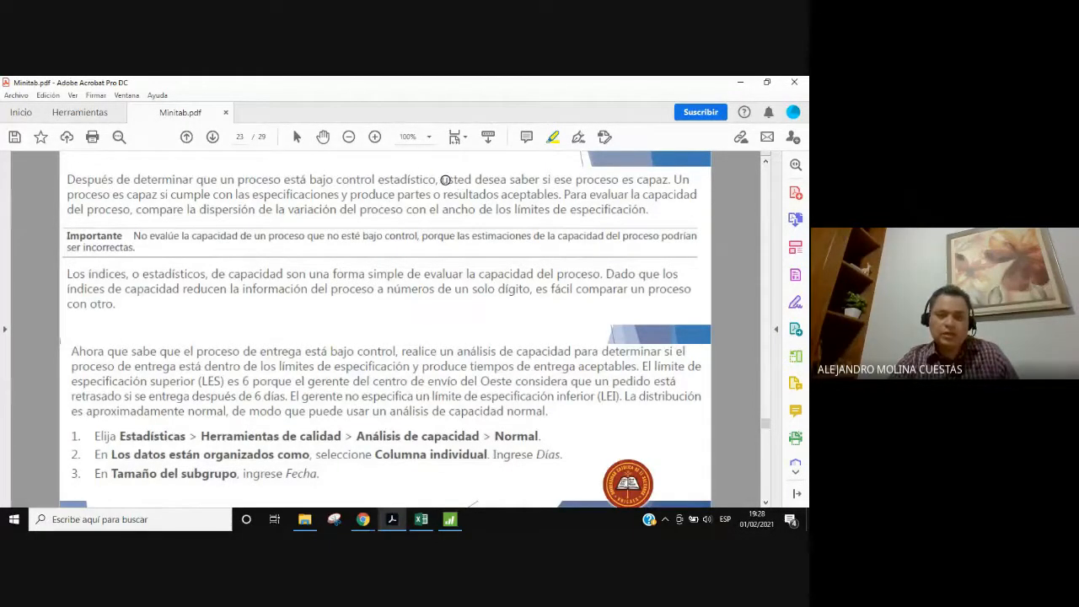
Highlight the phrase "usted desea saber si ese proceso es capaz" and the word "aceptables" in the section's opening paragraph
{"action": "left_click_drag", "start_coordinate": [443, 180], "coordinate": [598, 183]}
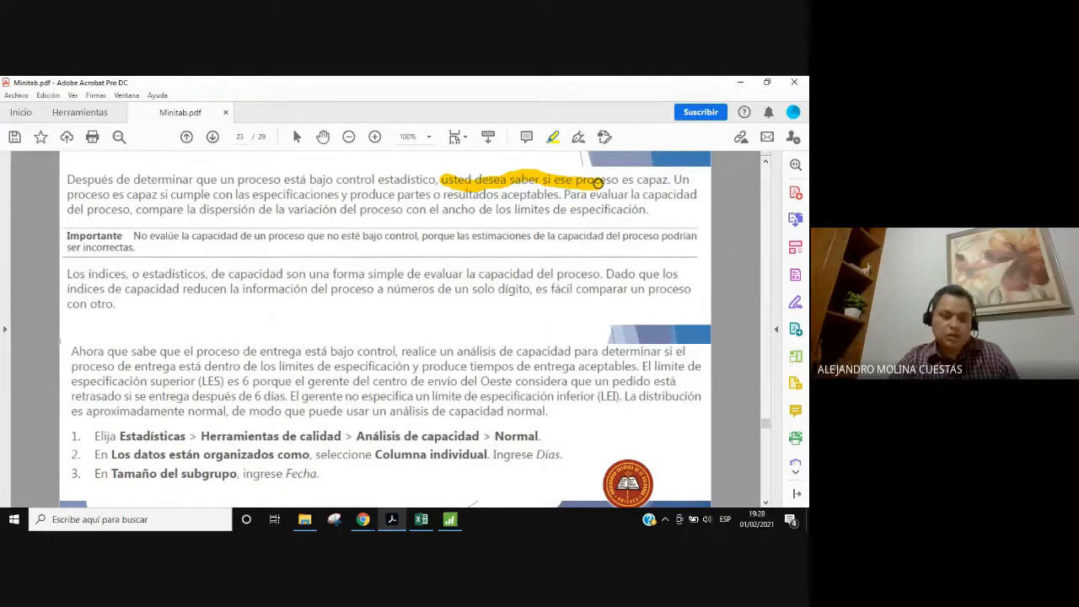
{"action": "left_click_drag", "start_coordinate": [598, 183], "coordinate": [670, 181]}
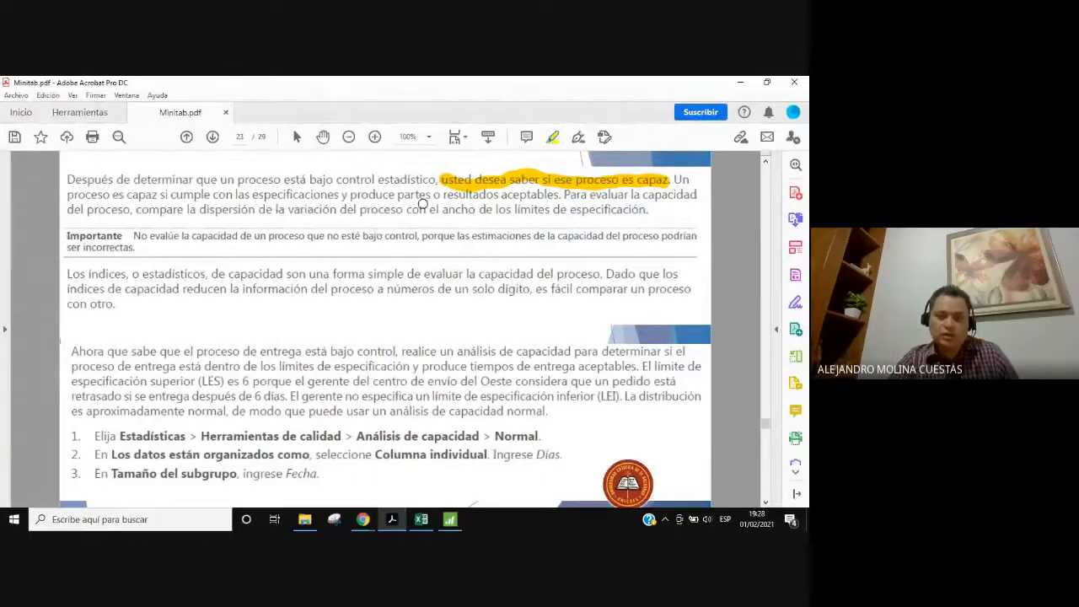
{"action": "left_click_drag", "start_coordinate": [561, 195], "coordinate": [490, 195]}
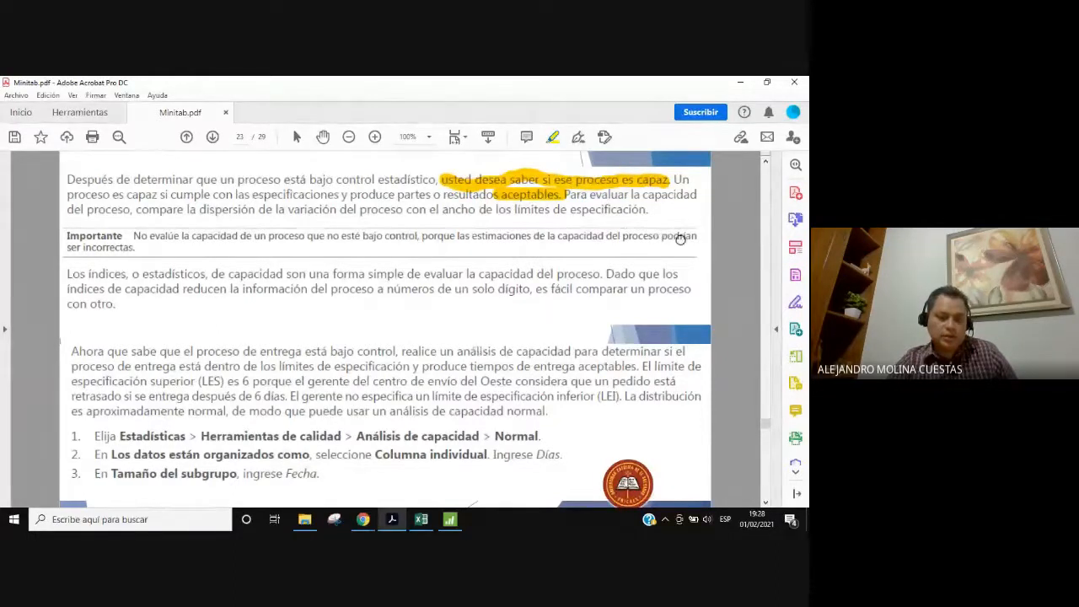
Switch to Minitab, review the control limits on the Xbarra-S chart of Días por Fecha, and return to the PDF guide
{"action": "left_click", "coordinate": [449, 519]}
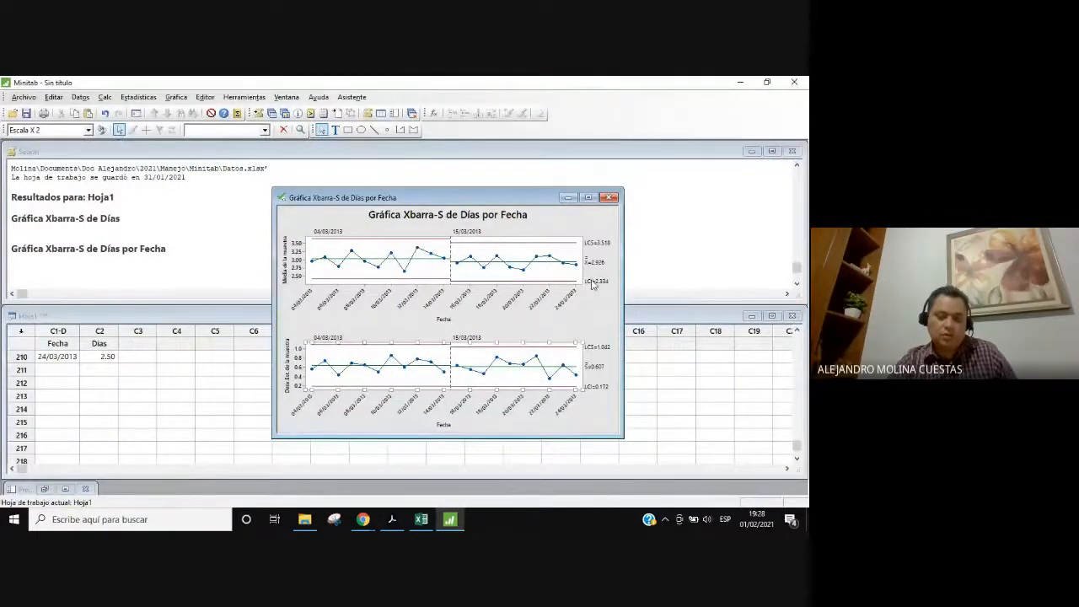
{"action": "left_click", "coordinate": [451, 520]}
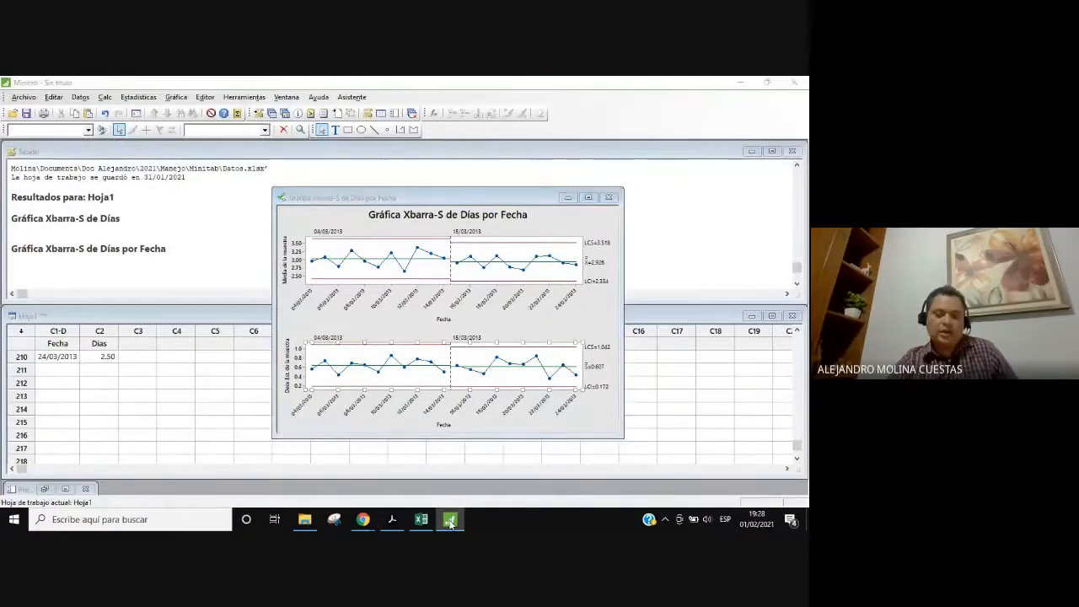
{"action": "left_click", "coordinate": [450, 521]}
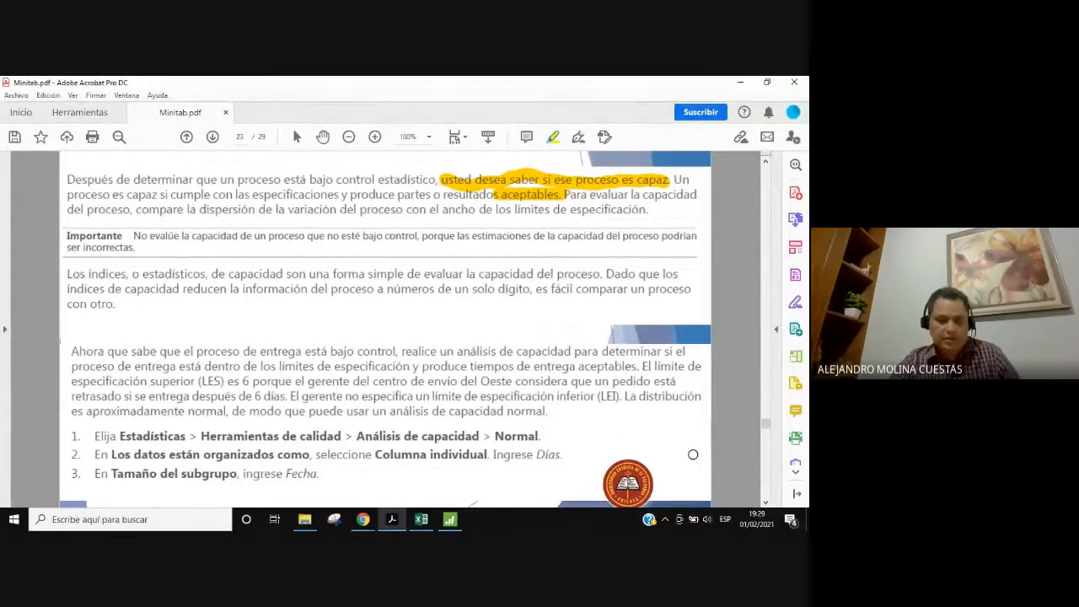
Highlight the command path in the guide's instruction 1 and open the normal-distribution capability analysis in Minitab
{"action": "scroll", "coordinate": [693, 454], "scroll_direction": "down", "scroll_amount": 1}
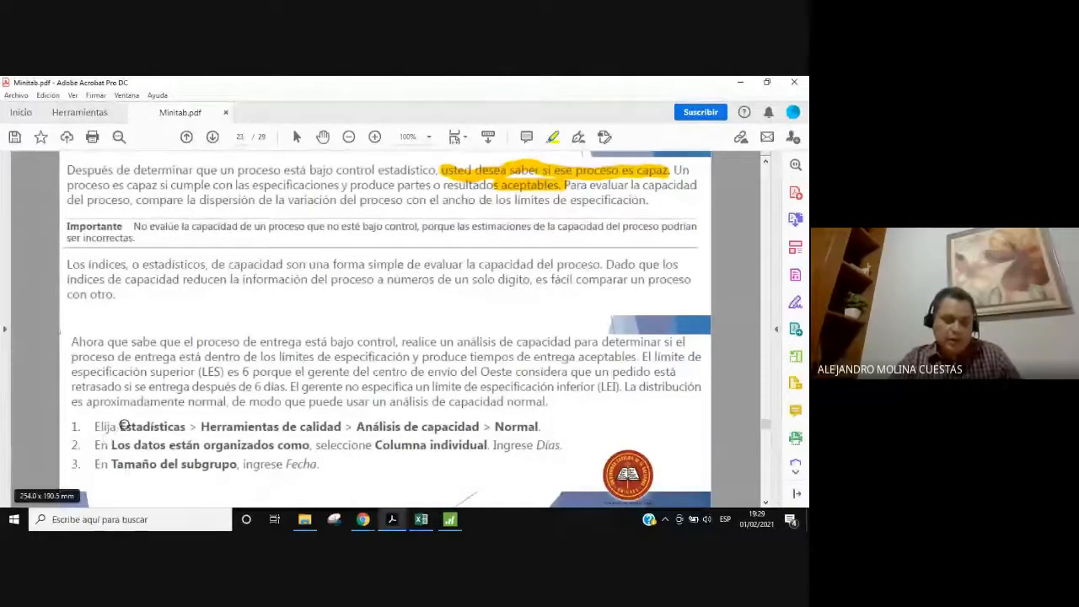
{"action": "left_click_drag", "start_coordinate": [124, 426], "coordinate": [550, 427]}
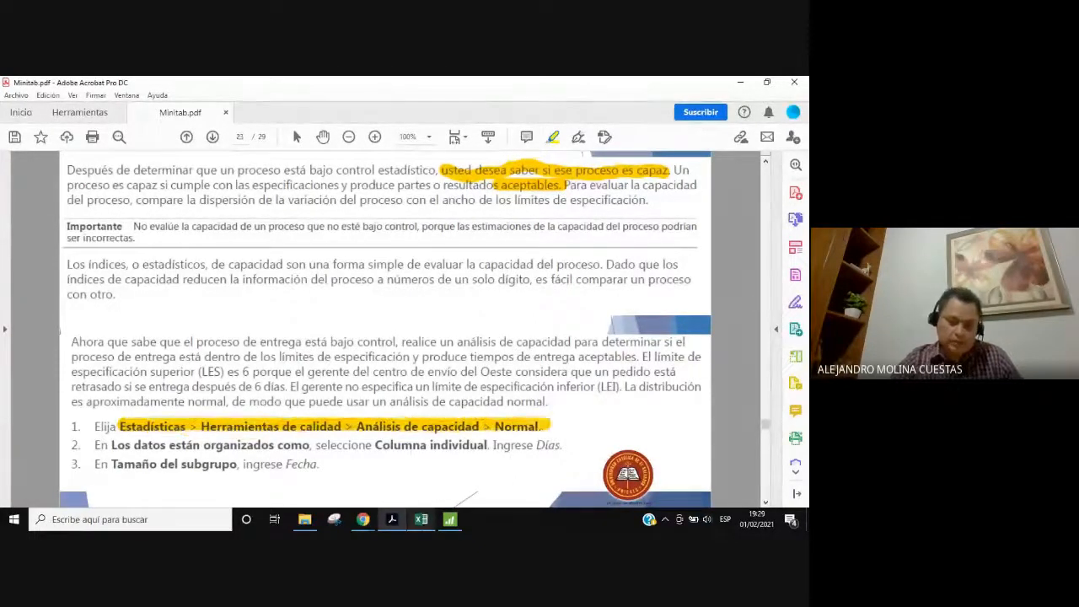
{"action": "left_click", "coordinate": [449, 520]}
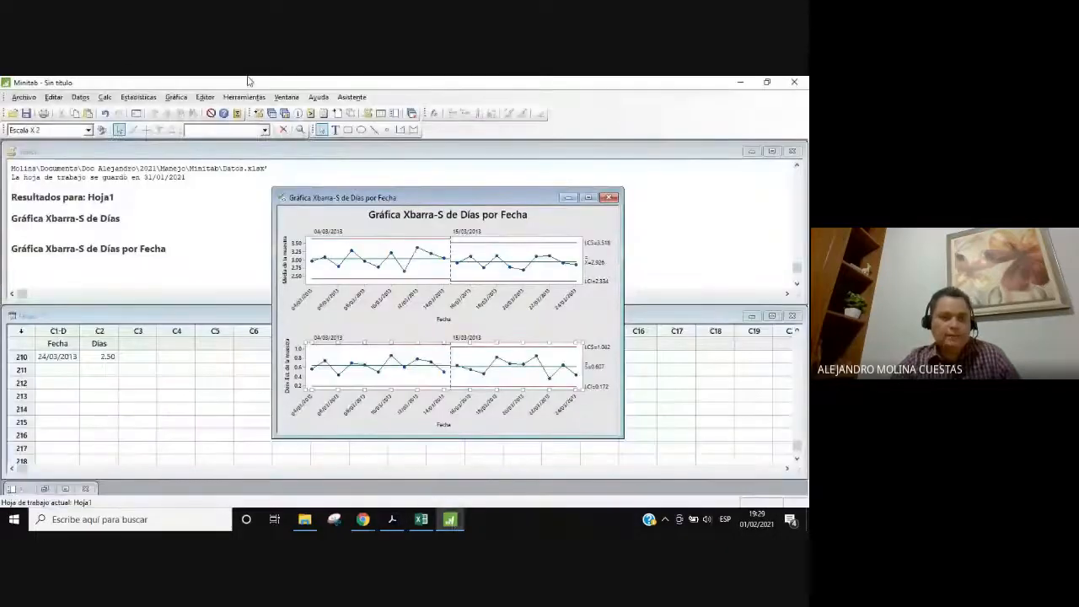
{"action": "left_click", "coordinate": [139, 97]}
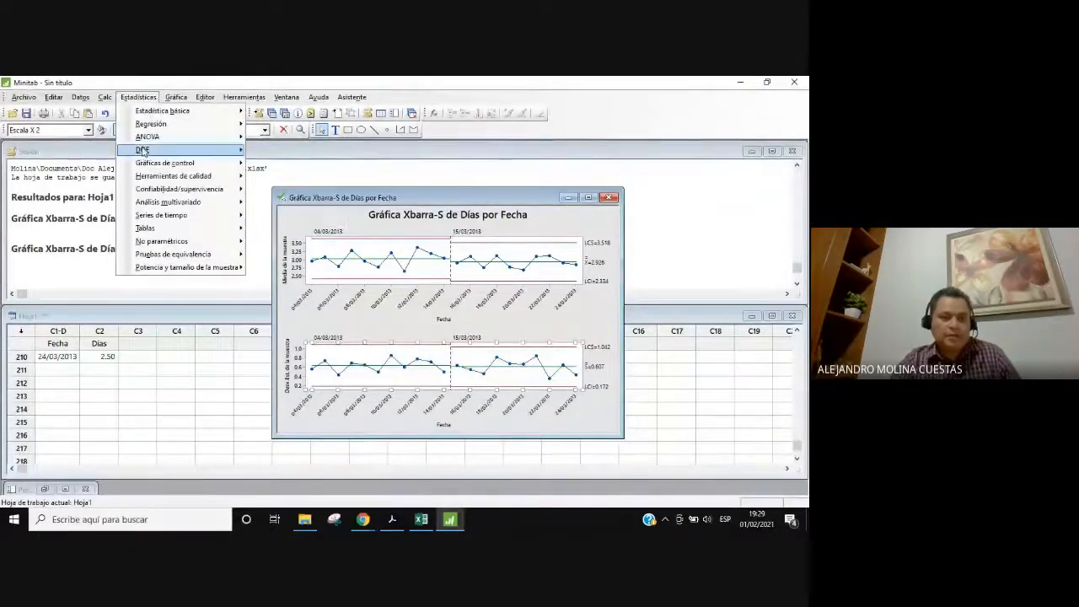
{"action": "mouse_move", "coordinate": [211, 177]}
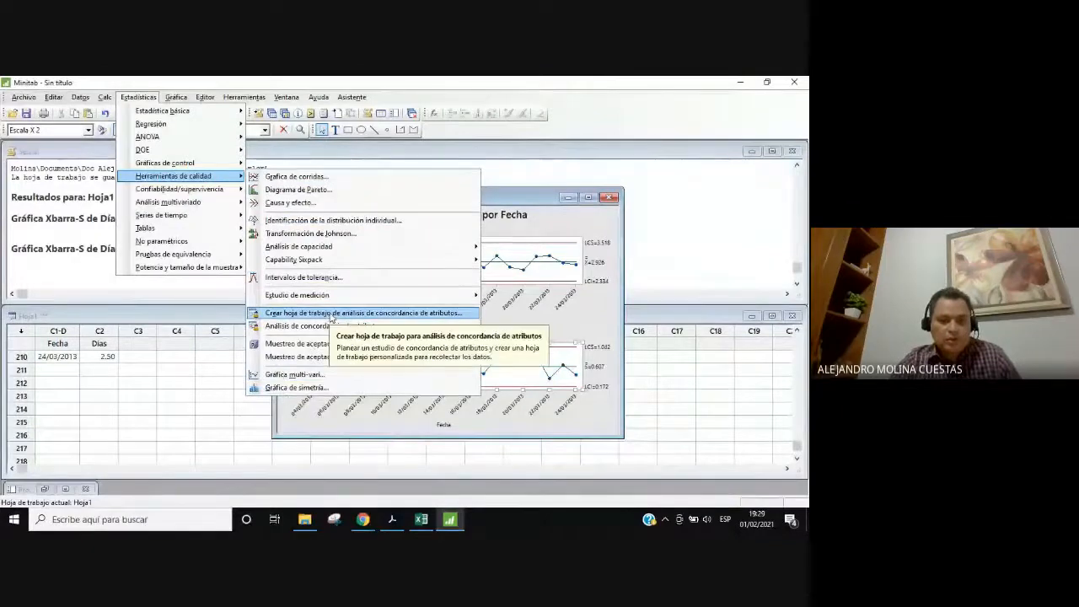
{"action": "mouse_move", "coordinate": [361, 250]}
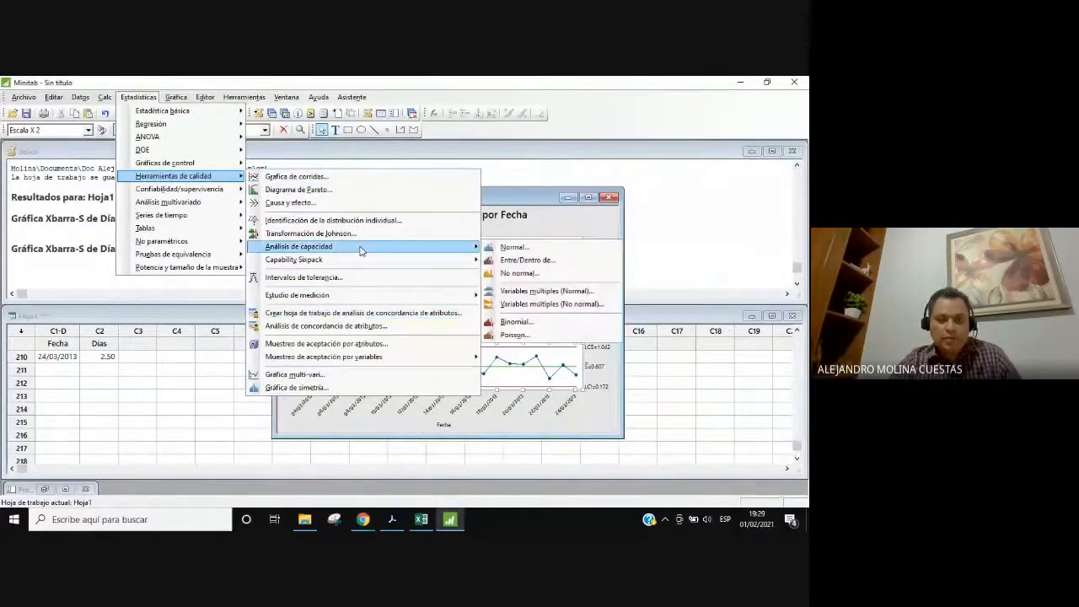
{"action": "left_click", "coordinate": [514, 247]}
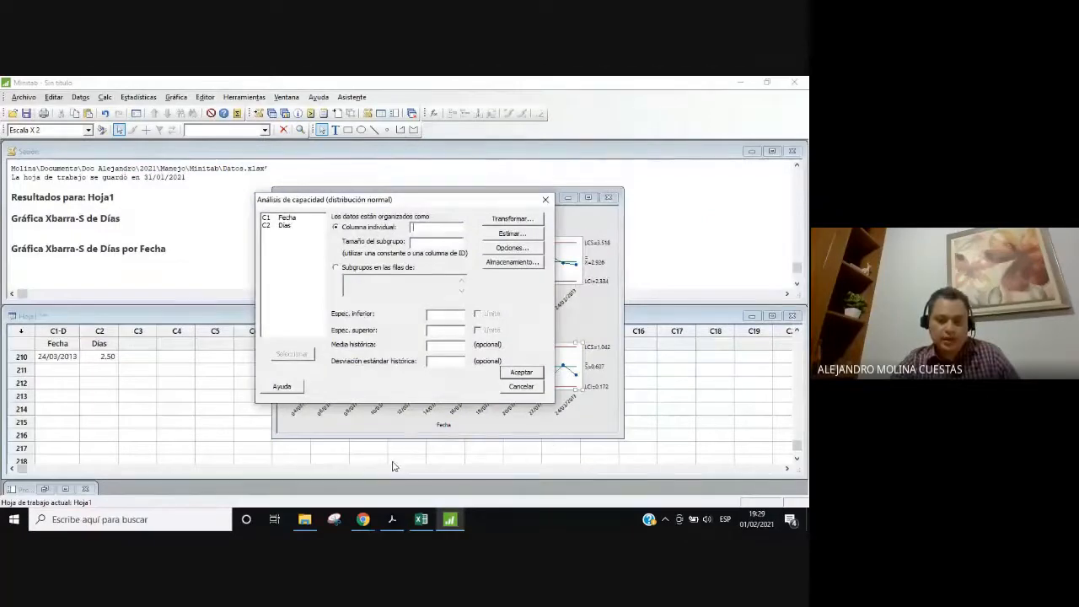
Check the guide's data instructions, and in Minitab's capability analysis set Días as the individual column and Fecha as the subgroup size
{"action": "mouse_move", "coordinate": [423, 525]}
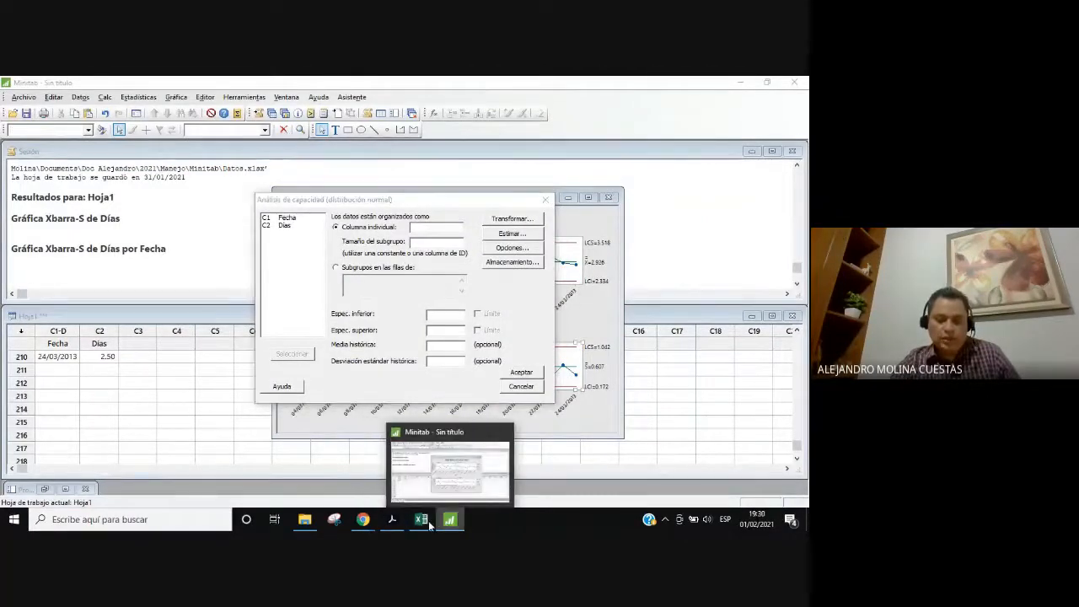
{"action": "left_click", "coordinate": [391, 519]}
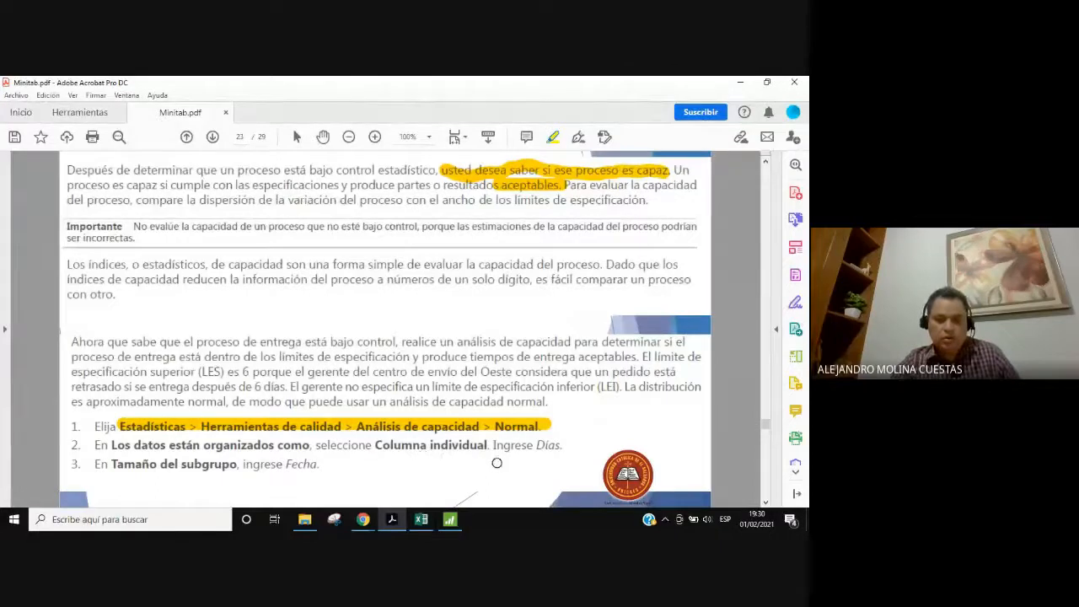
{"action": "scroll", "coordinate": [519, 466], "scroll_direction": "down", "scroll_amount": 1}
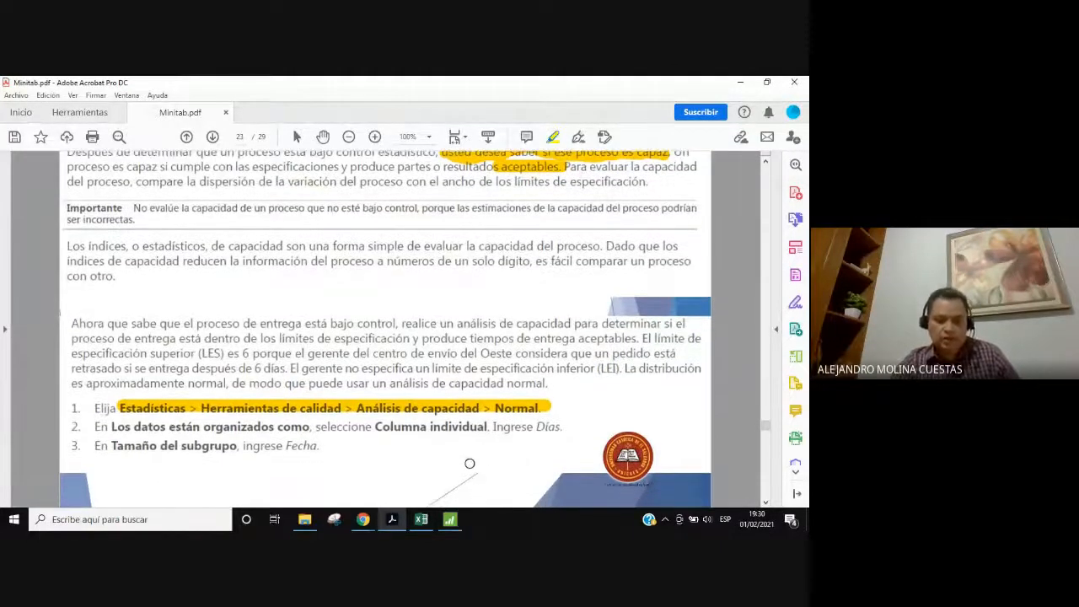
{"action": "left_click", "coordinate": [451, 520]}
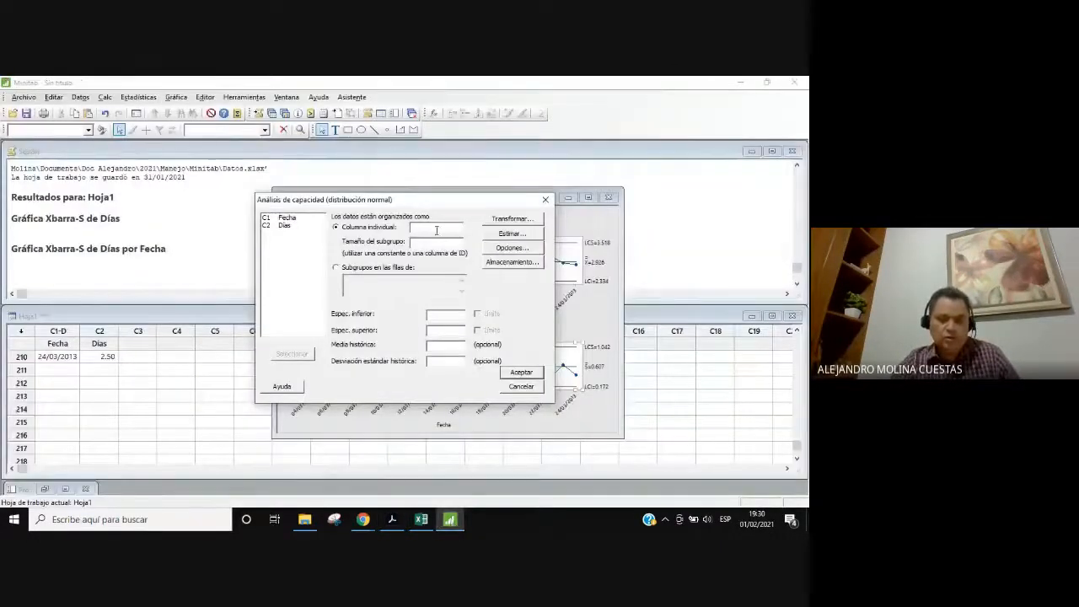
{"action": "left_click", "coordinate": [408, 228]}
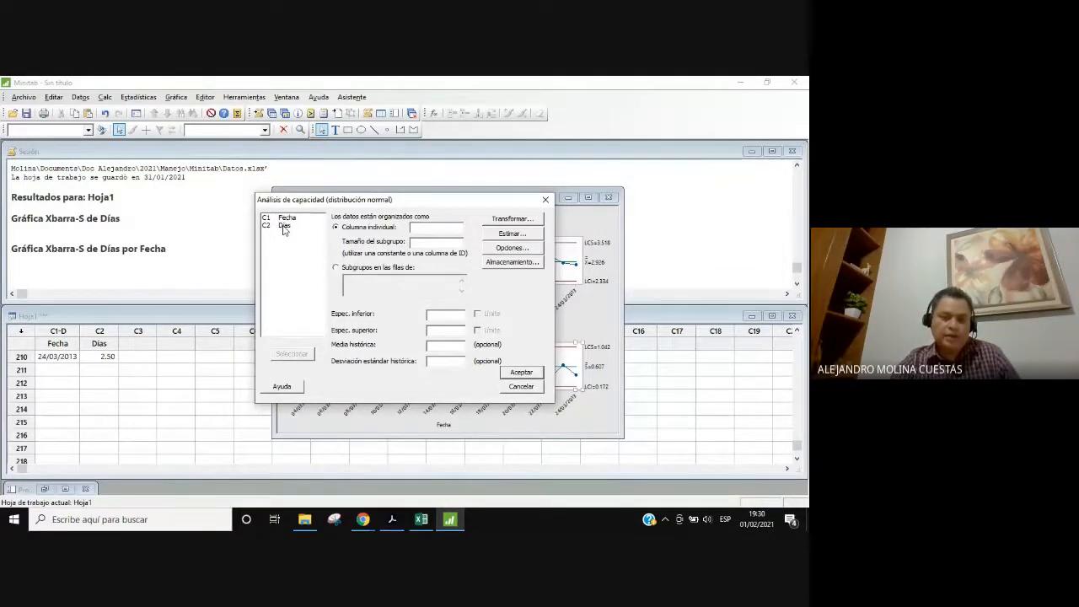
{"action": "double_click", "coordinate": [284, 226]}
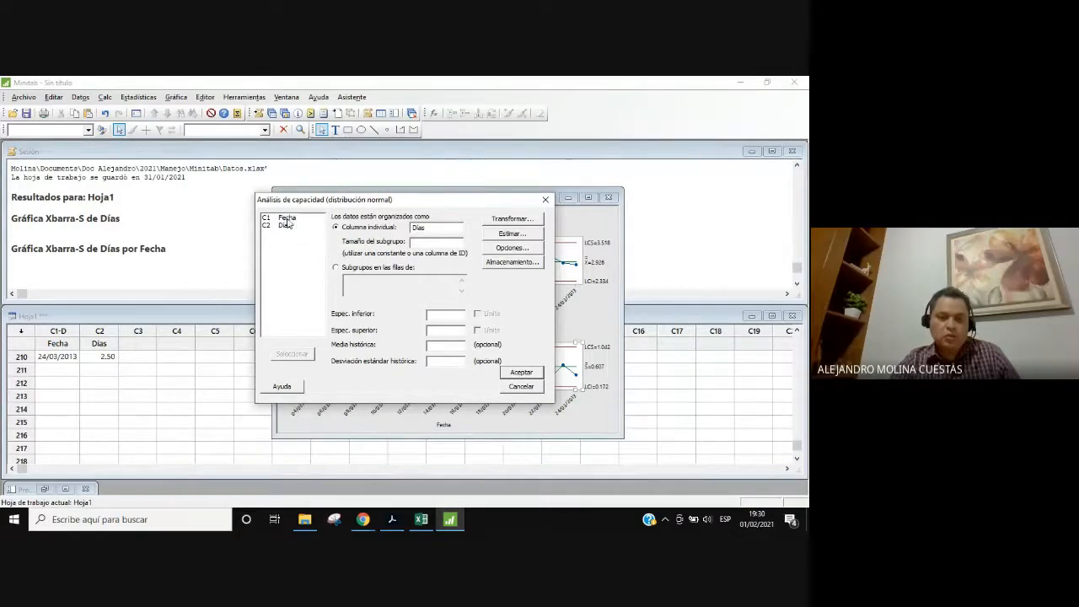
{"action": "left_click", "coordinate": [281, 218]}
{"action": "double_click", "coordinate": [281, 219]}
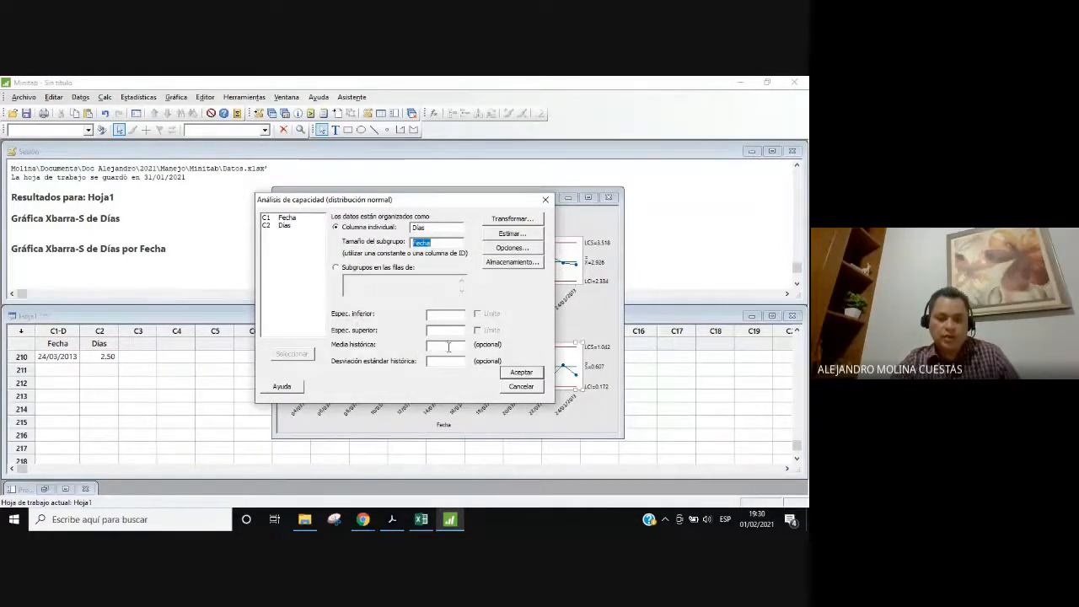
Look up instruction 4 about the upper specification in Minitab.pdf and return to Minitab's capability analysis settings
{"action": "mouse_move", "coordinate": [451, 527]}
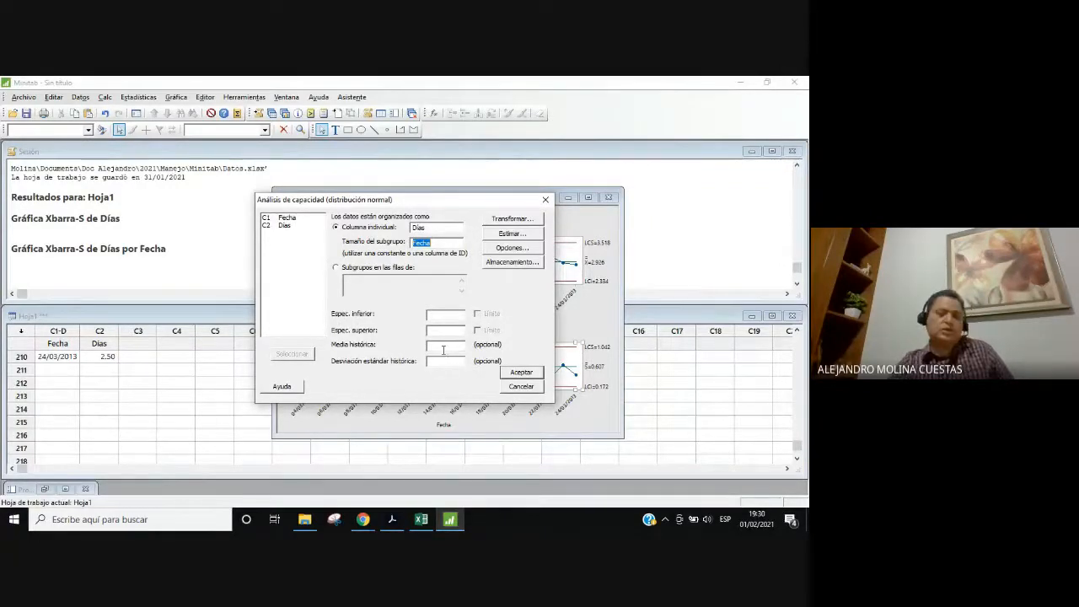
{"action": "left_click", "coordinate": [458, 523]}
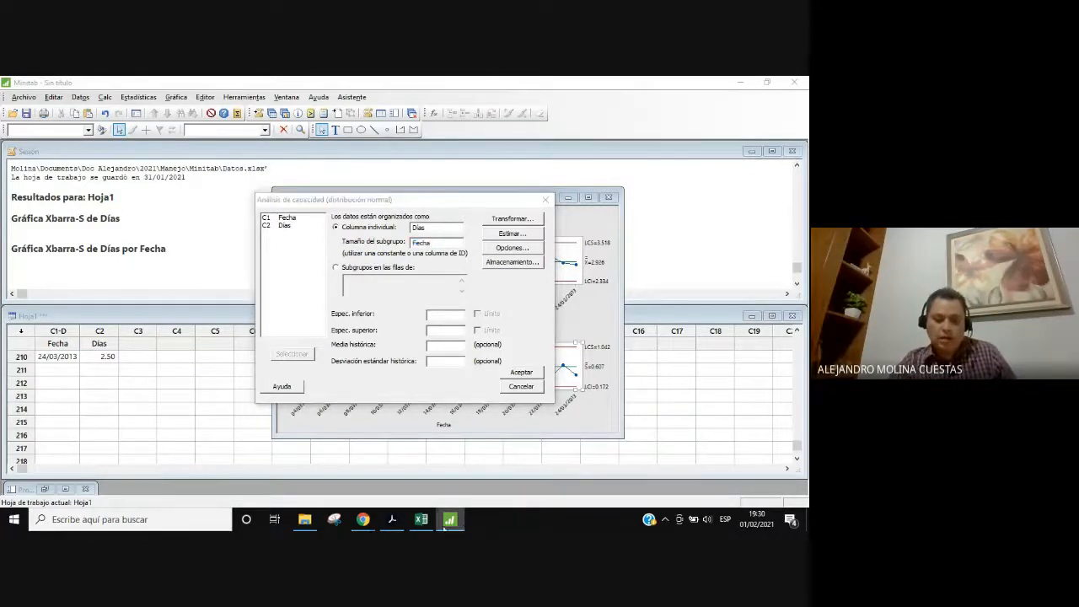
{"action": "left_click", "coordinate": [393, 520]}
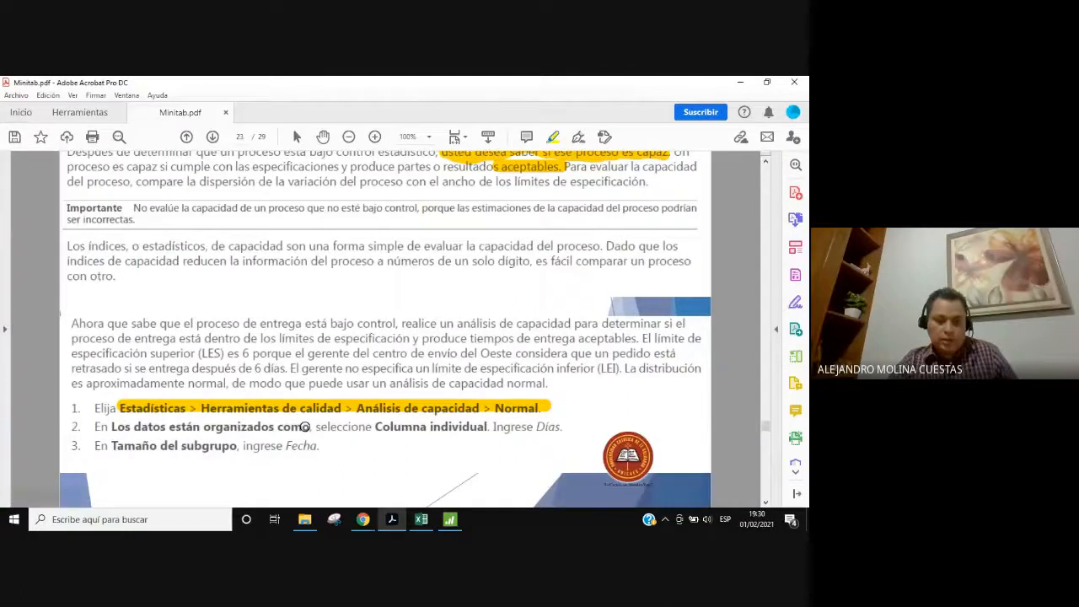
{"action": "scroll", "coordinate": [411, 457], "scroll_direction": "down", "scroll_amount": 5}
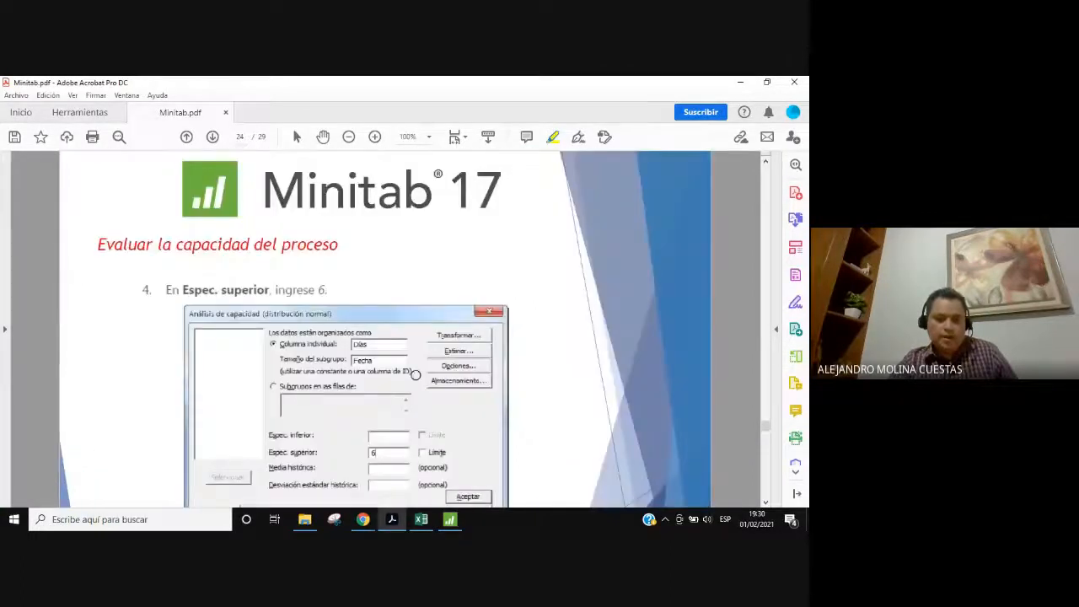
{"action": "scroll", "coordinate": [545, 430], "scroll_direction": "down", "scroll_amount": 1}
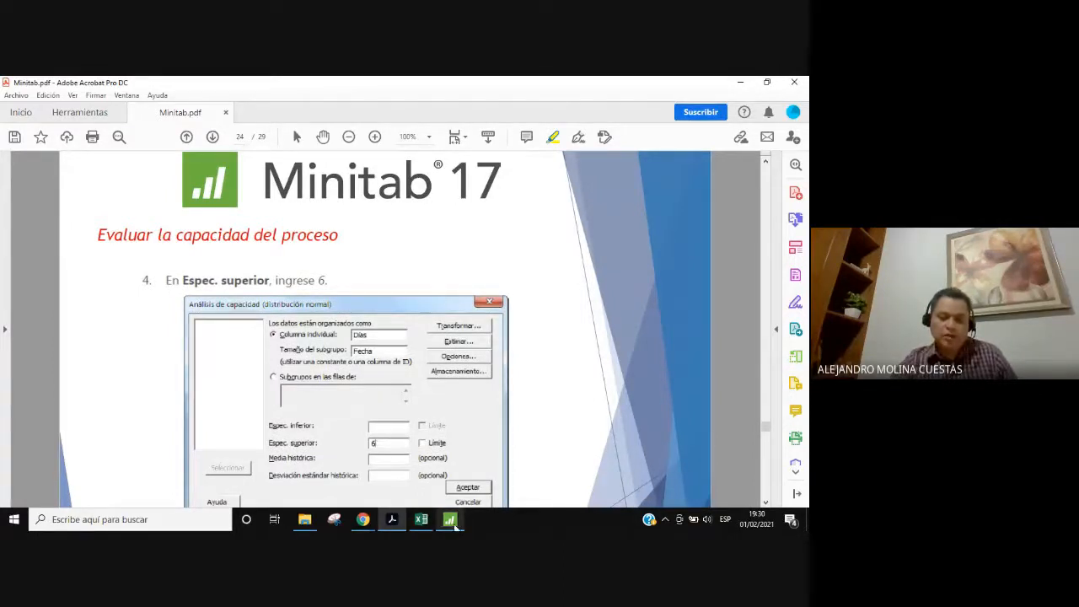
{"action": "mouse_move", "coordinate": [455, 524]}
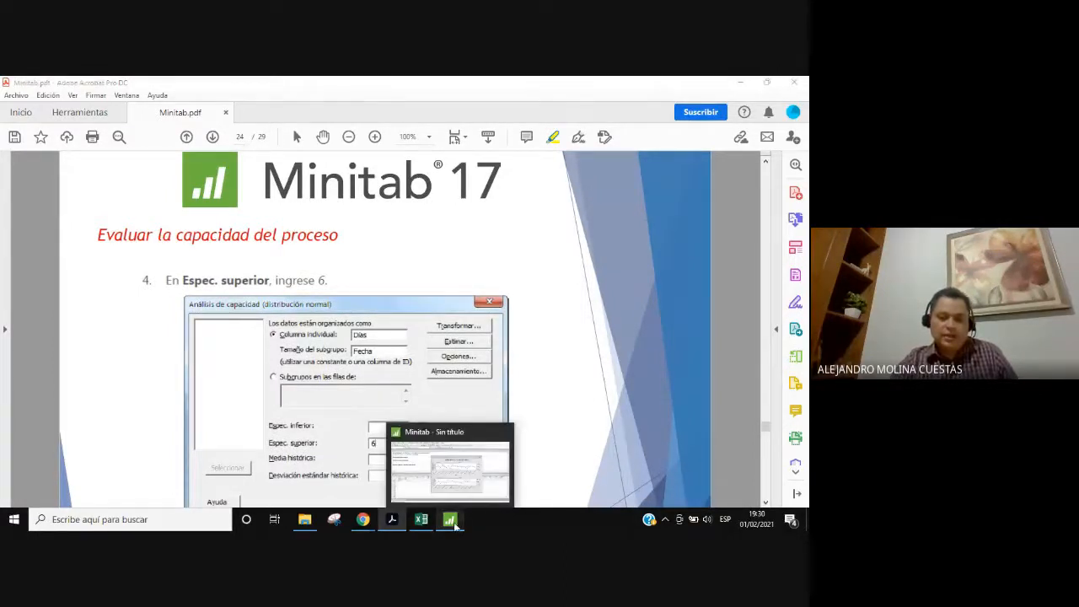
{"action": "left_click", "coordinate": [455, 524]}
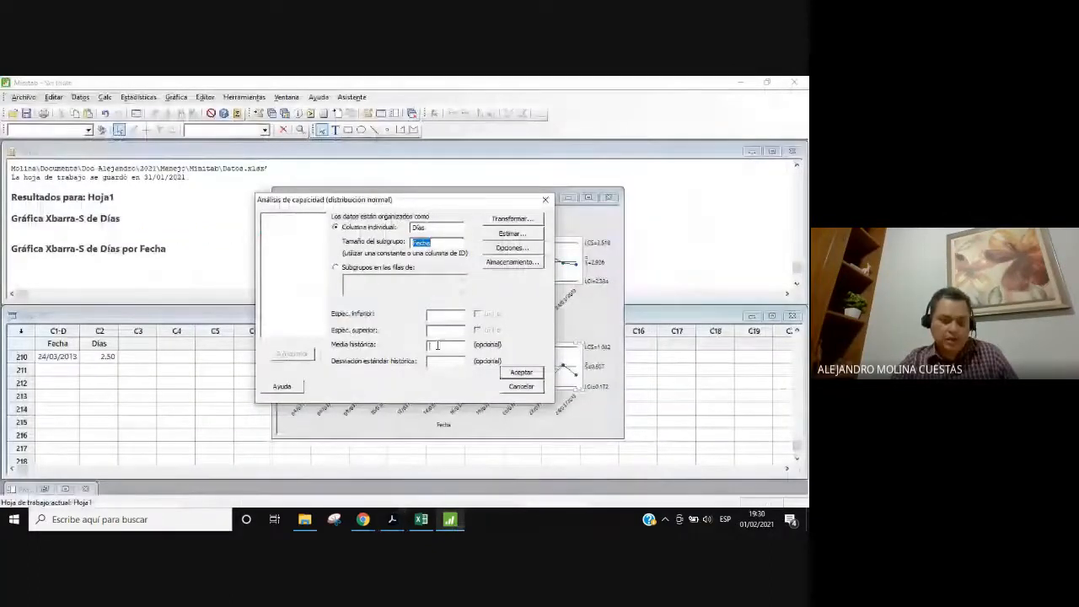
Run the capability analysis of Días with an upper specification of 6, view its report and close it without saving
{"action": "left_click", "coordinate": [438, 345]}
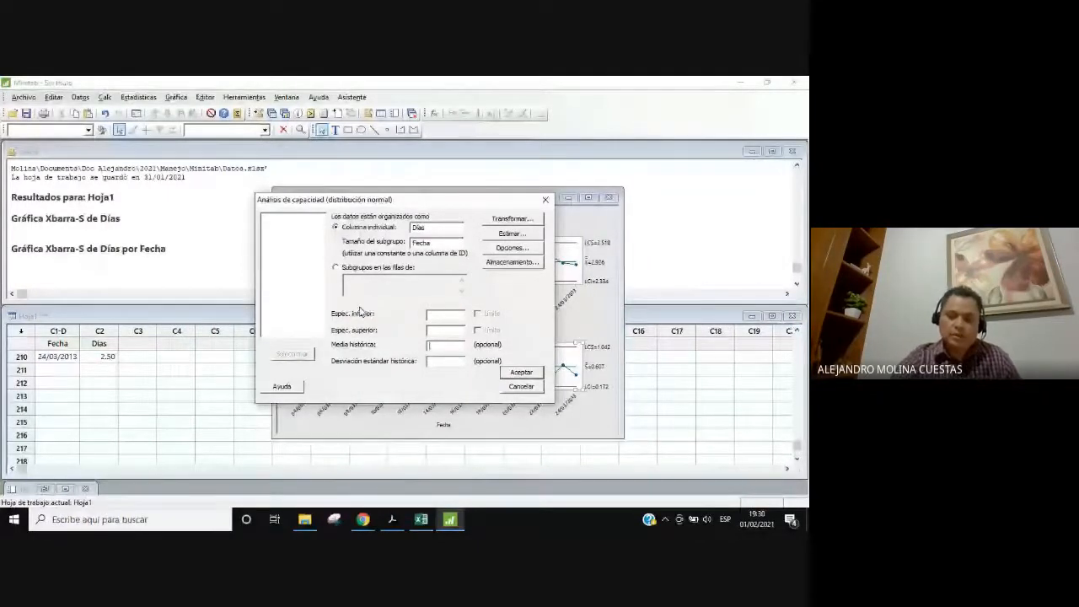
{"action": "type", "text": "6"}
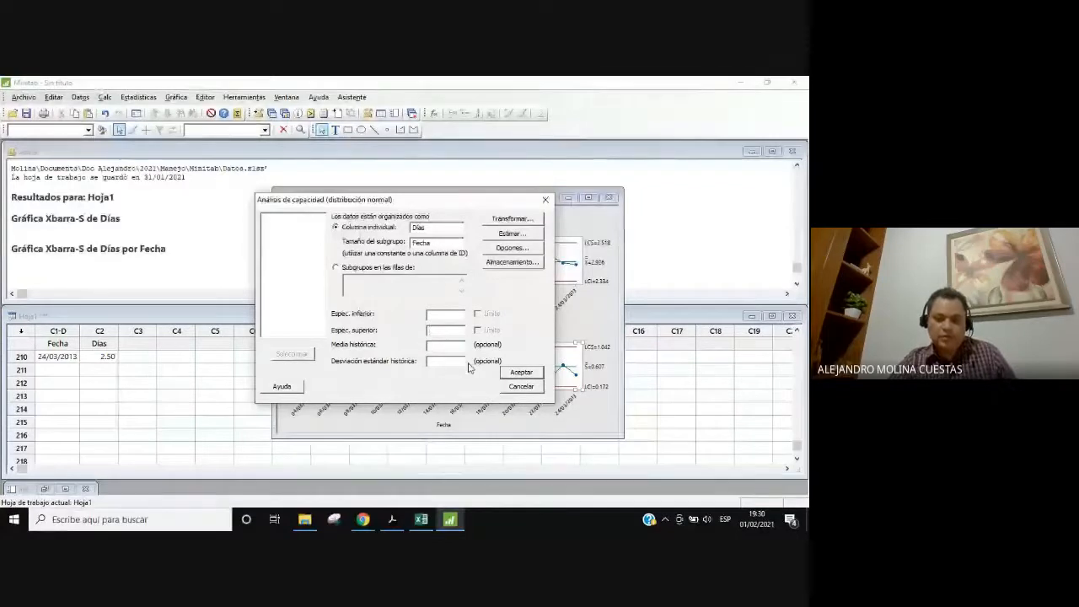
{"action": "left_click", "coordinate": [520, 372]}
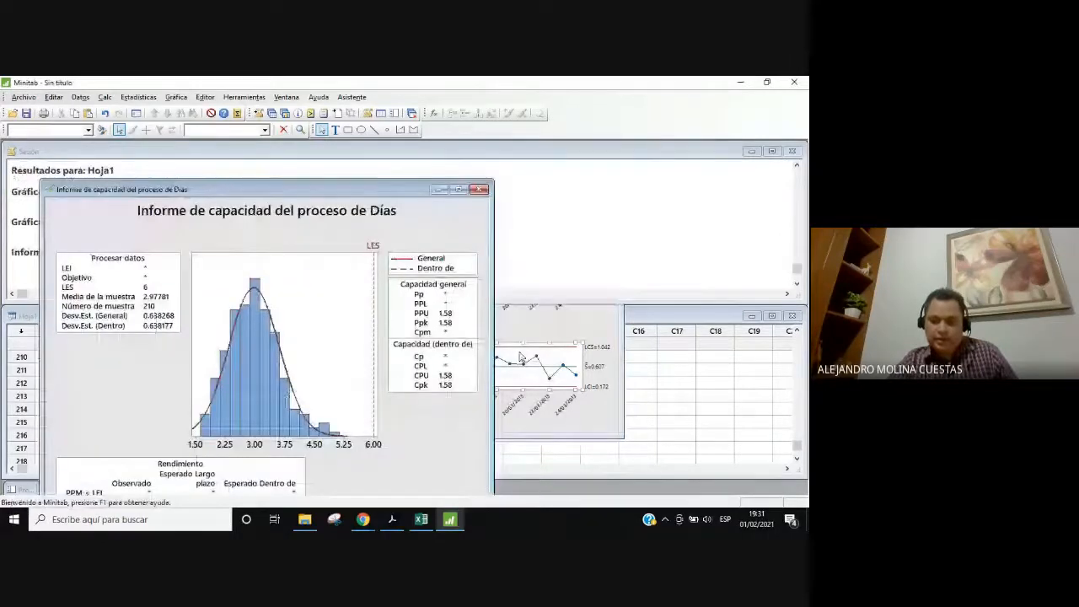
{"action": "left_click_drag", "start_coordinate": [295, 190], "coordinate": [547, 145]}
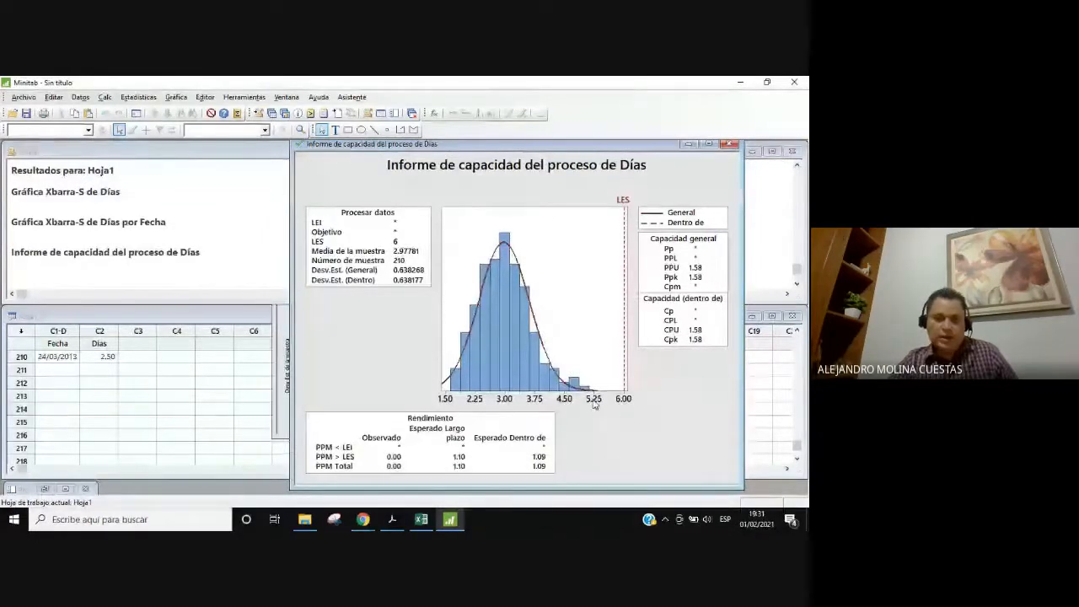
{"action": "left_click", "coordinate": [730, 145]}
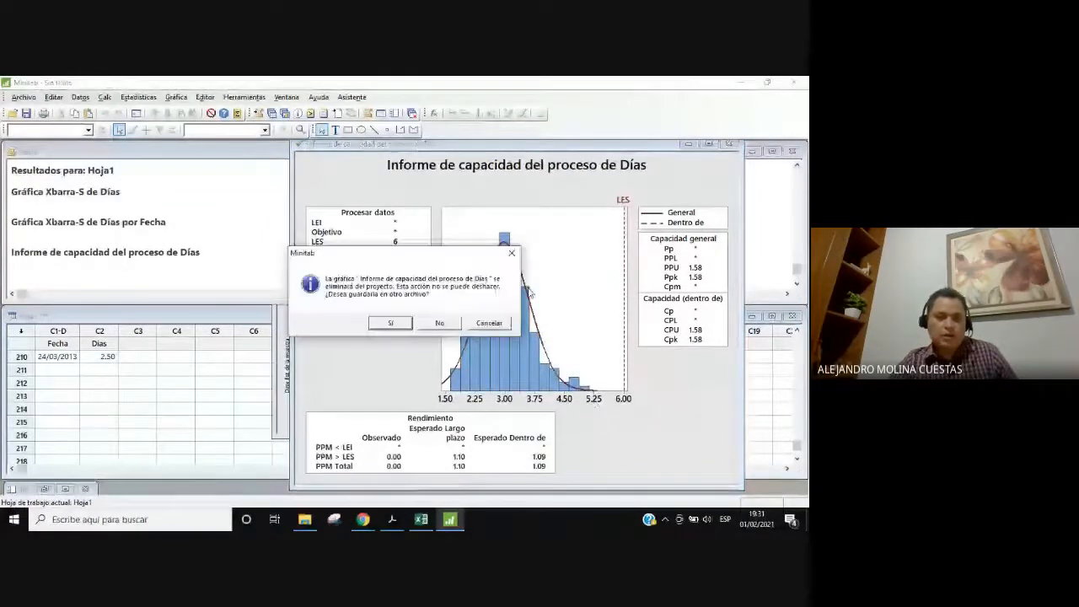
{"action": "left_click", "coordinate": [442, 324]}
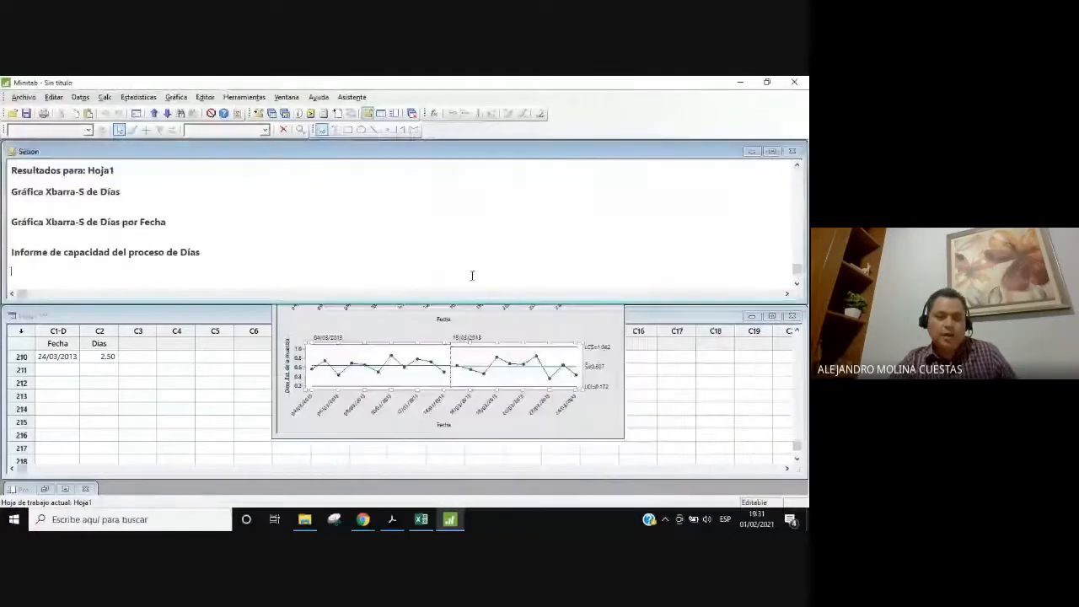
Run the normal-distribution capability analysis of Días again with an upper specification of 5, view its report and close it without saving
{"action": "left_click", "coordinate": [234, 98]}
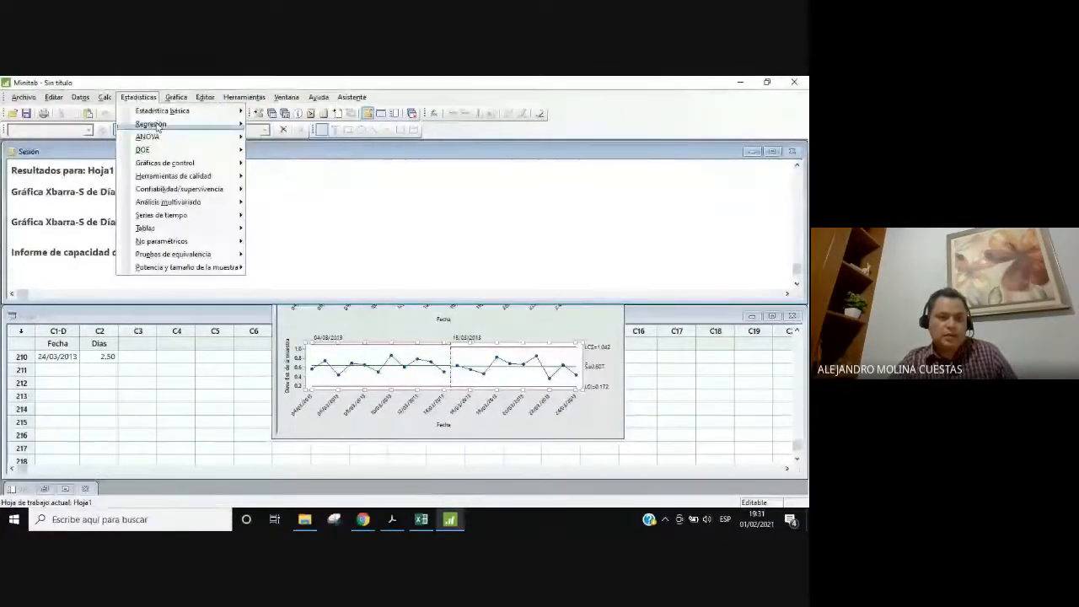
{"action": "left_click", "coordinate": [156, 88]}
{"action": "left_click", "coordinate": [140, 97]}
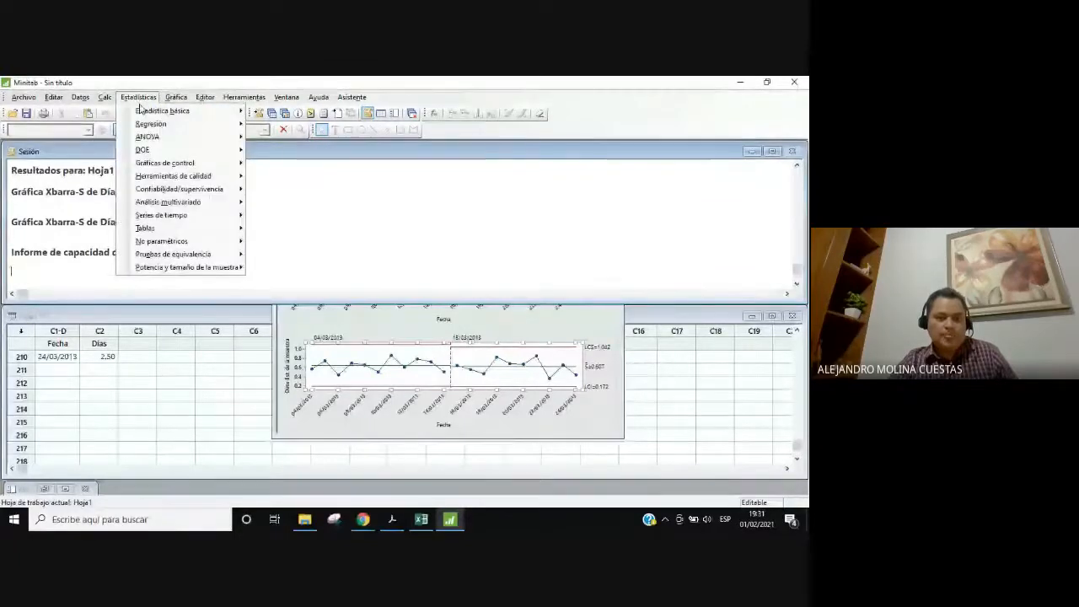
{"action": "mouse_move", "coordinate": [183, 178]}
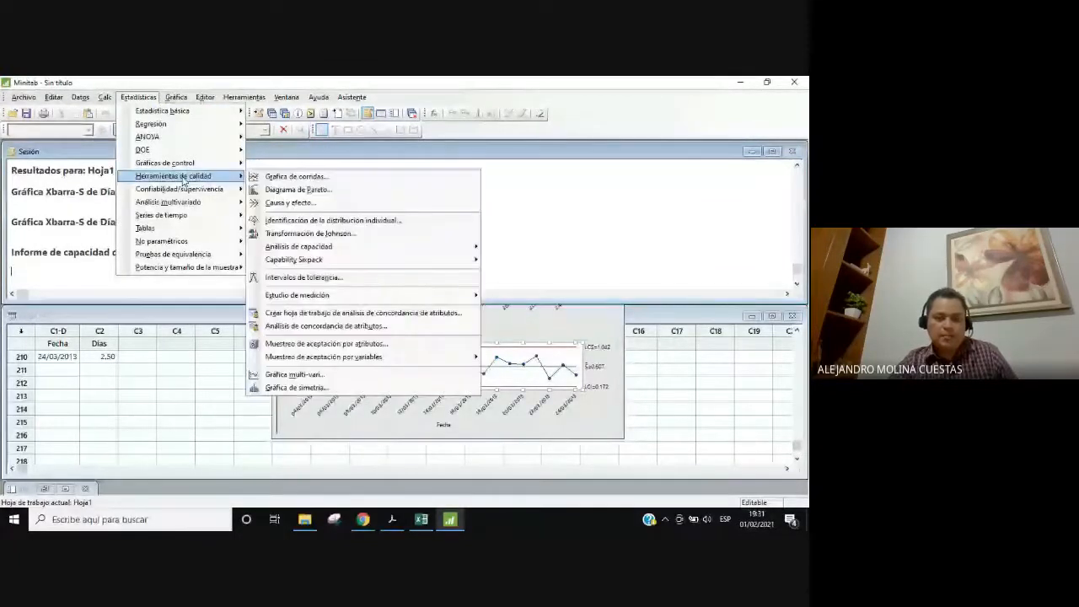
{"action": "mouse_move", "coordinate": [298, 246]}
{"action": "left_click", "coordinate": [515, 246]}
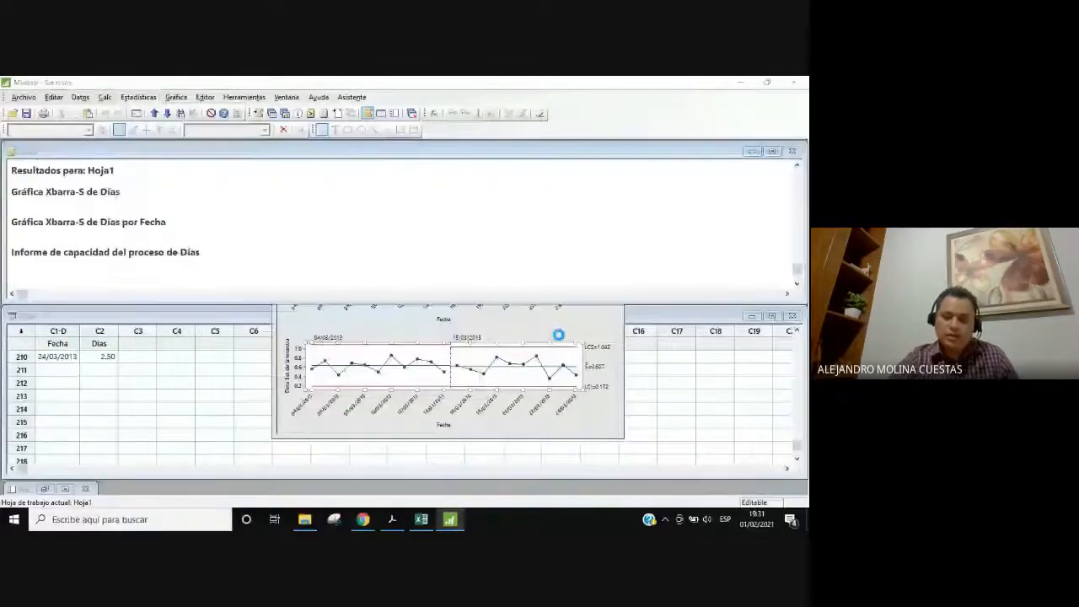
{"action": "left_click_drag", "start_coordinate": [439, 331], "coordinate": [410, 332]}
{"action": "type", "text": "5"}
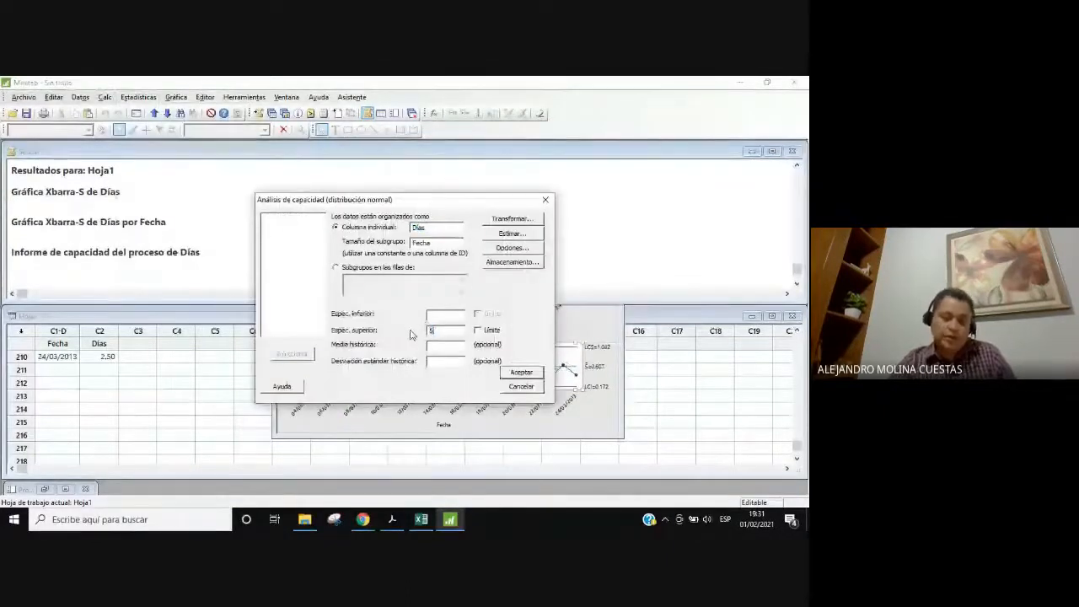
{"action": "left_click", "coordinate": [522, 373]}
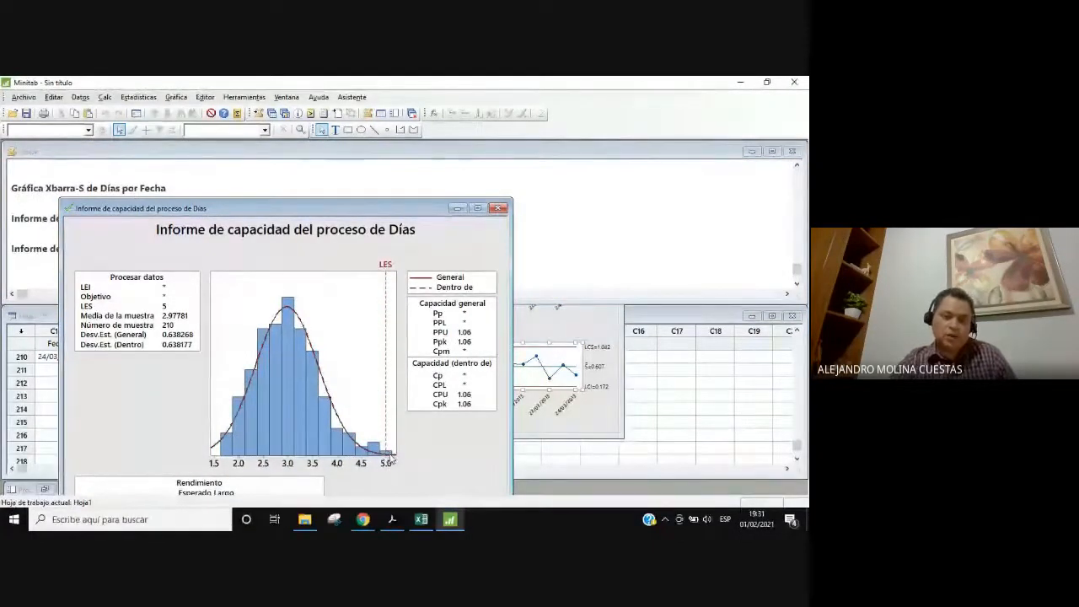
{"action": "left_click_drag", "start_coordinate": [248, 208], "coordinate": [353, 165]}
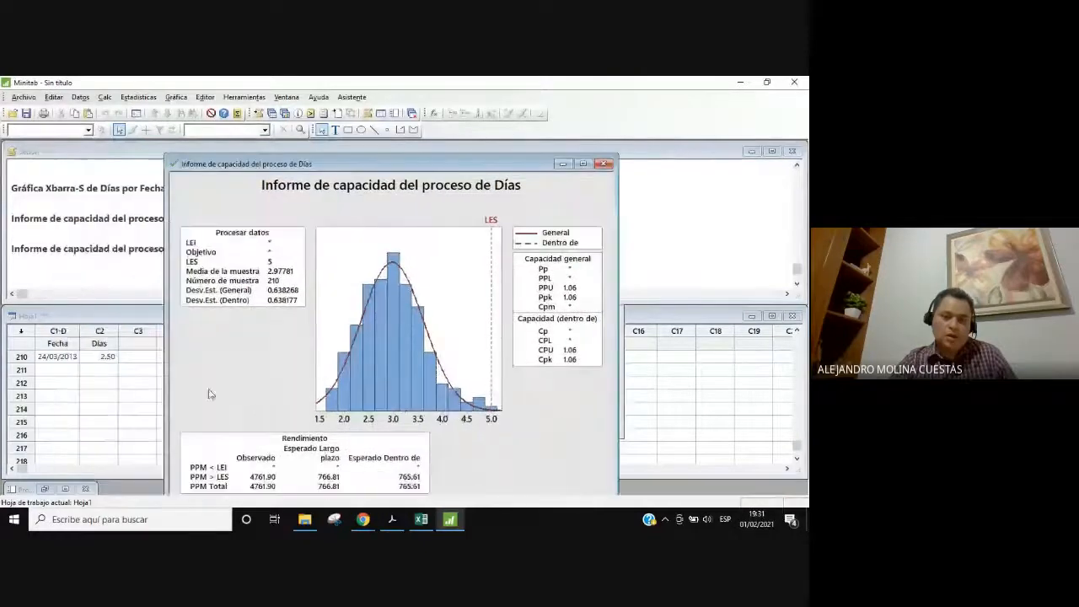
{"action": "left_click", "coordinate": [604, 163]}
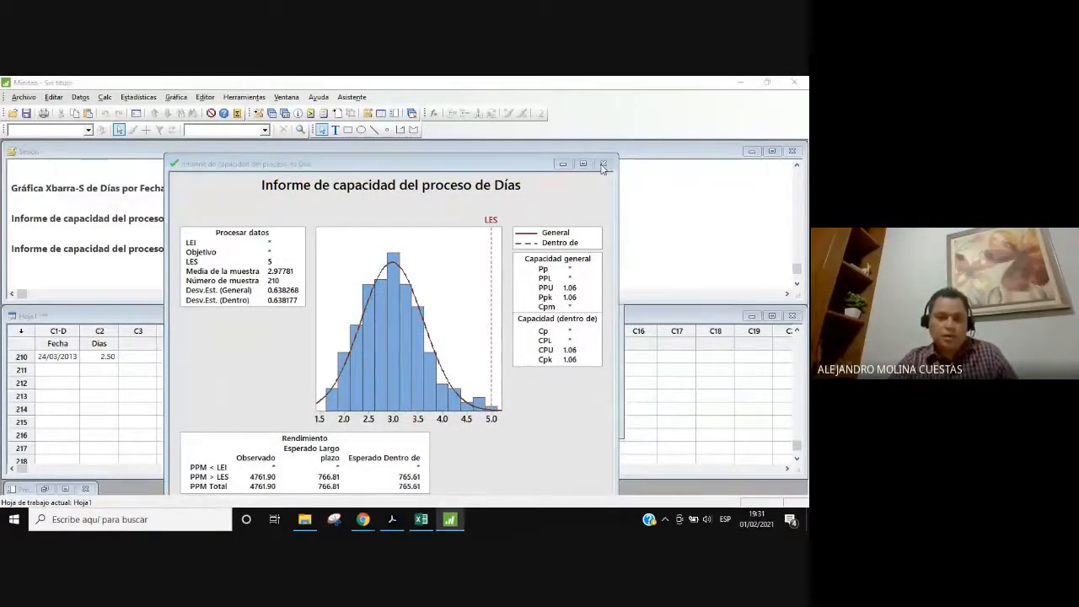
{"action": "left_click", "coordinate": [443, 326]}
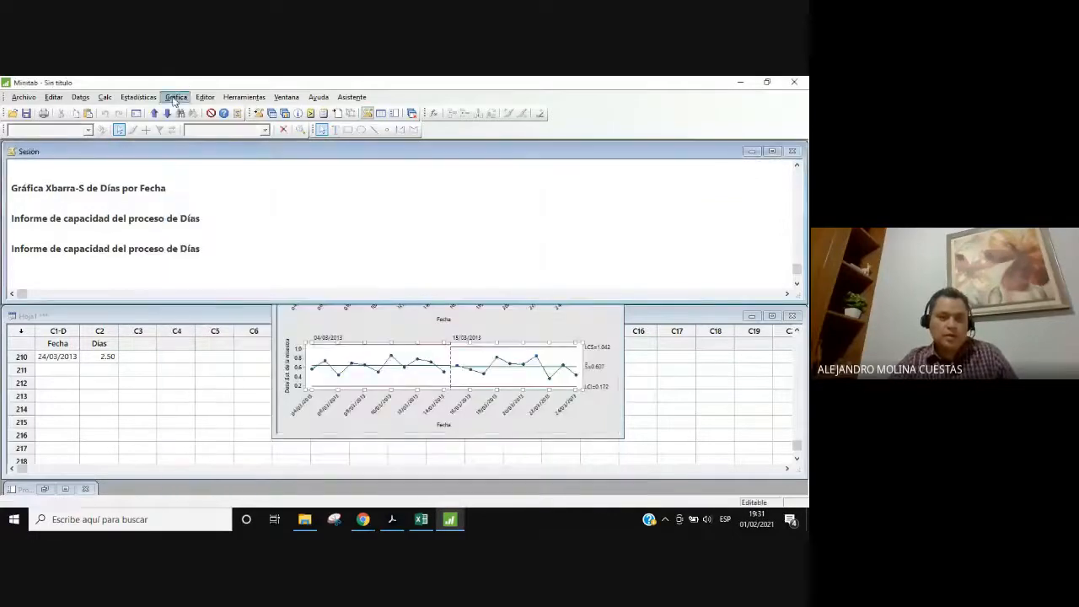
Reopen the normal-distribution capability analysis and set the upper specification to 6, leaving the lower specification empty
{"action": "left_click", "coordinate": [175, 97]}
{"action": "left_click", "coordinate": [175, 97]}
{"action": "left_click", "coordinate": [105, 97]}
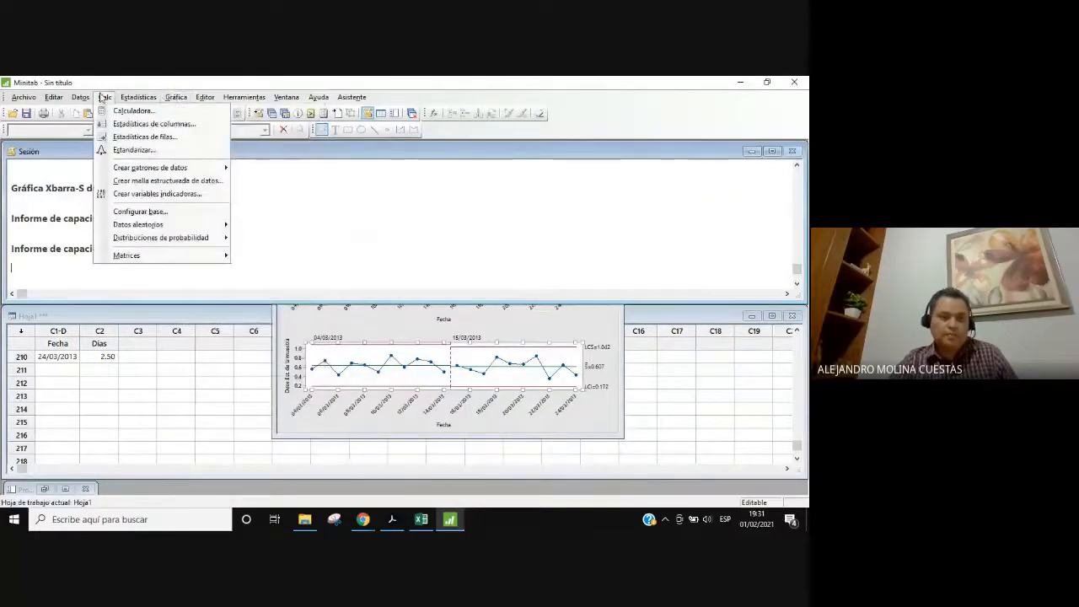
{"action": "mouse_move", "coordinate": [126, 98]}
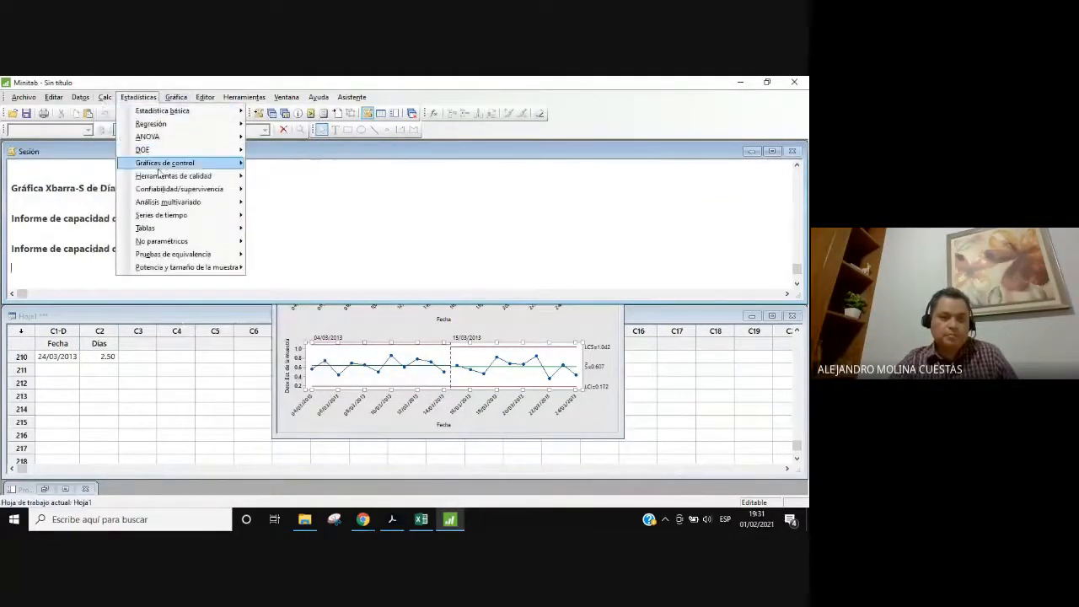
{"action": "mouse_move", "coordinate": [186, 175]}
{"action": "mouse_move", "coordinate": [367, 246]}
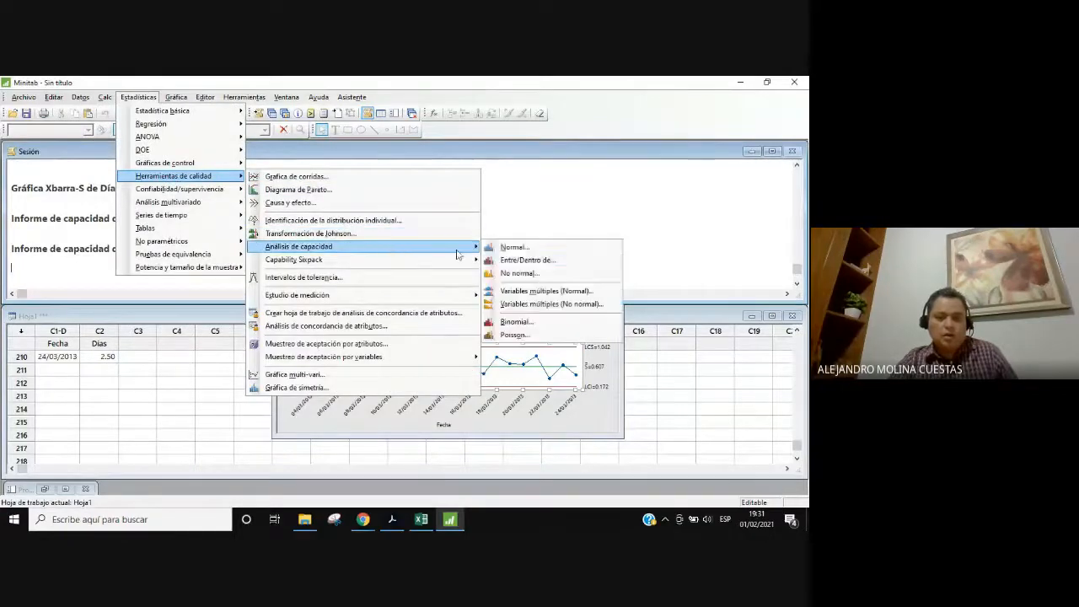
{"action": "left_click", "coordinate": [514, 248]}
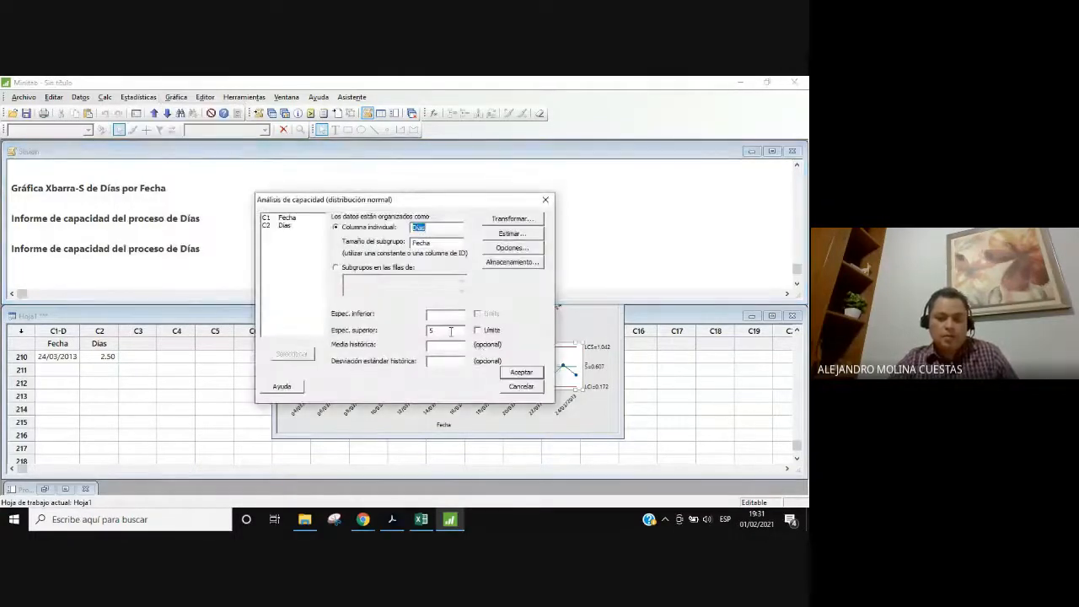
{"action": "left_click", "coordinate": [450, 331]}
{"action": "type", "text": "6"}
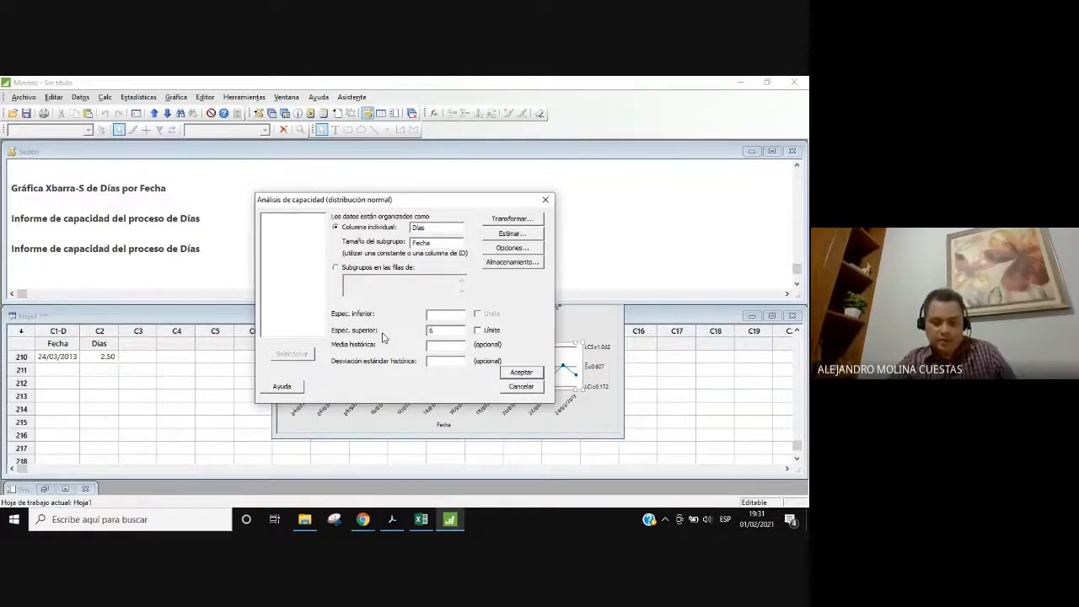
{"action": "left_click", "coordinate": [448, 315]}
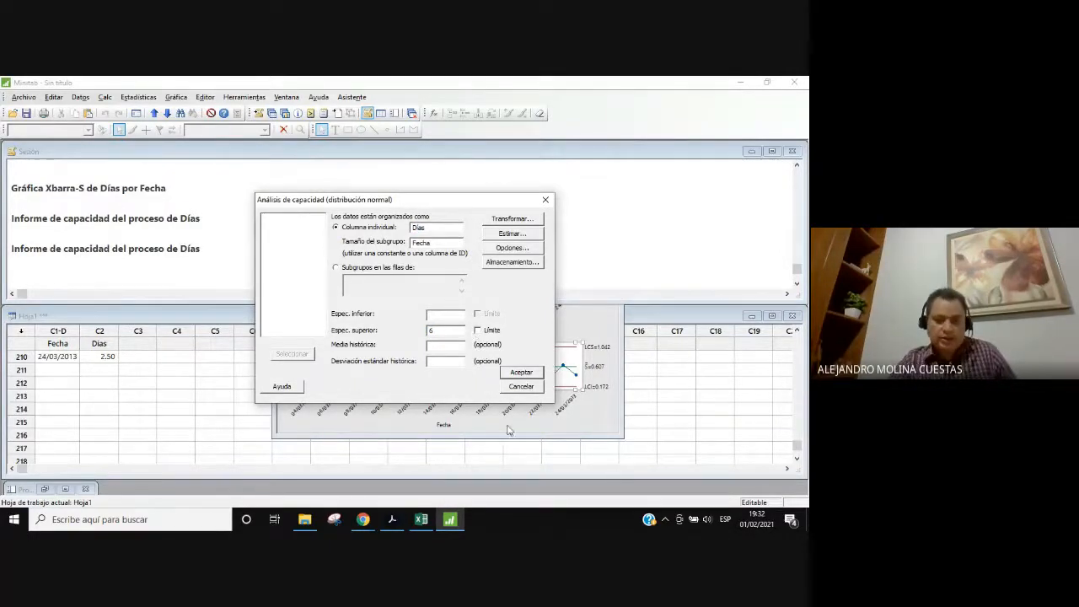
Check instructions 4 and 5 in Minitab.pdf, and in Minitab generate the capability report of Días and move its window into full view
{"action": "left_click", "coordinate": [392, 520]}
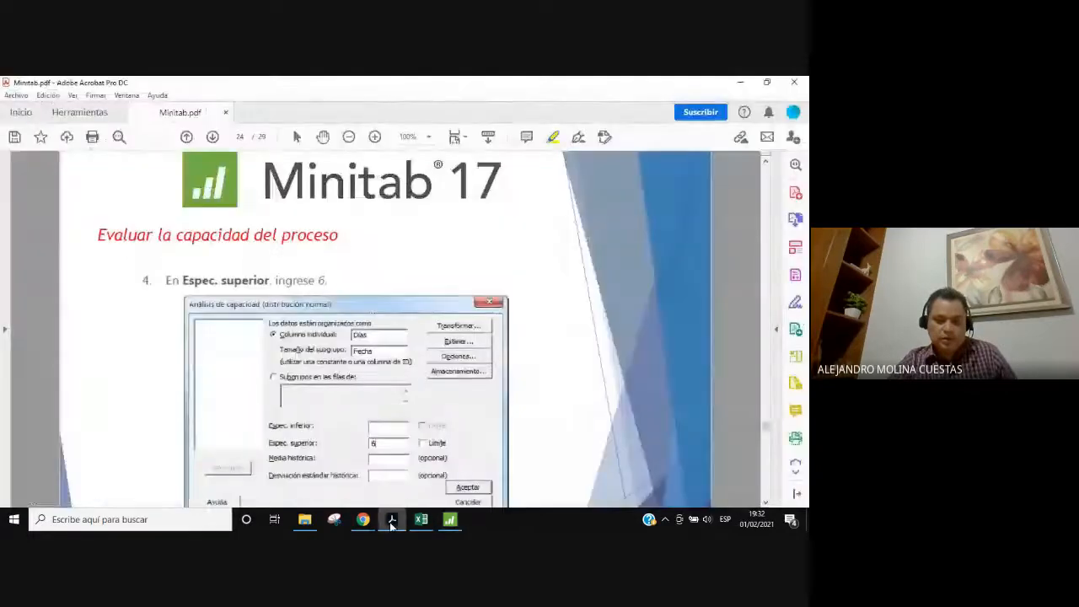
{"action": "scroll", "coordinate": [392, 424], "scroll_direction": "down", "scroll_amount": 3}
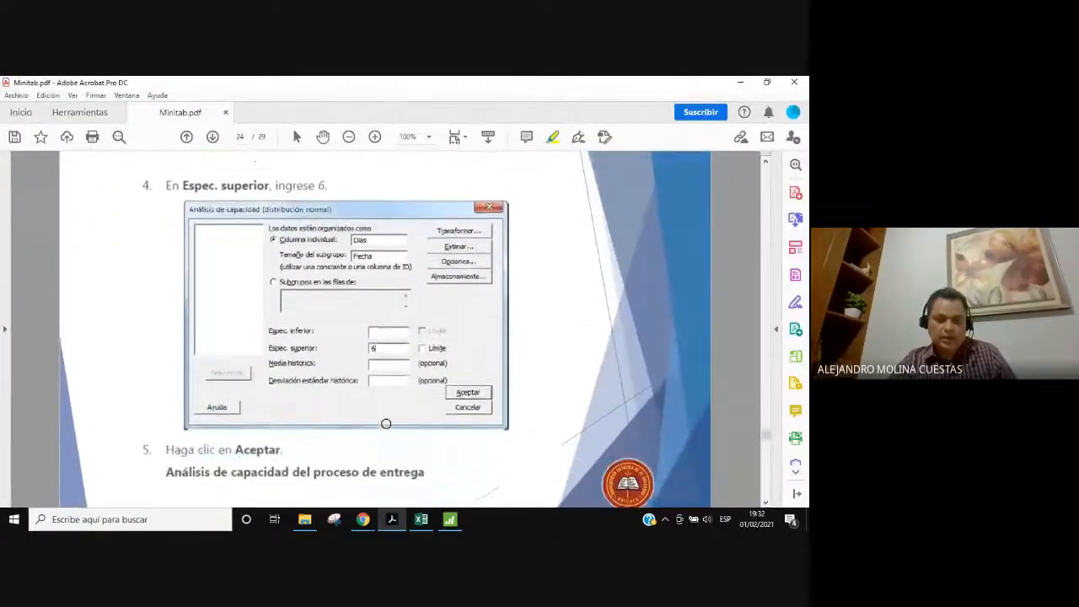
{"action": "scroll", "coordinate": [386, 424], "scroll_direction": "down", "scroll_amount": 1}
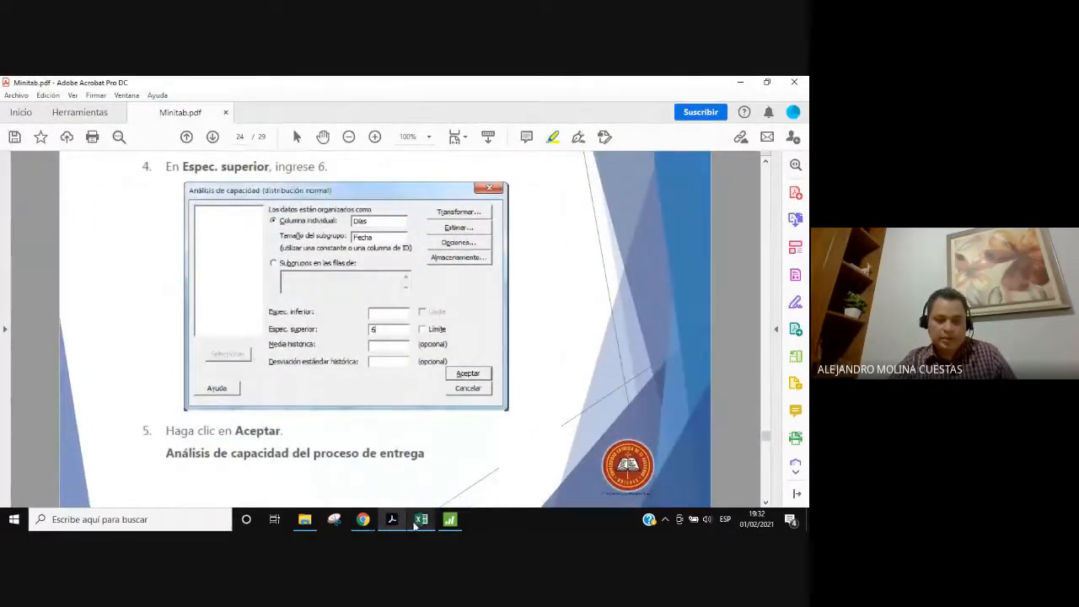
{"action": "left_click", "coordinate": [449, 520]}
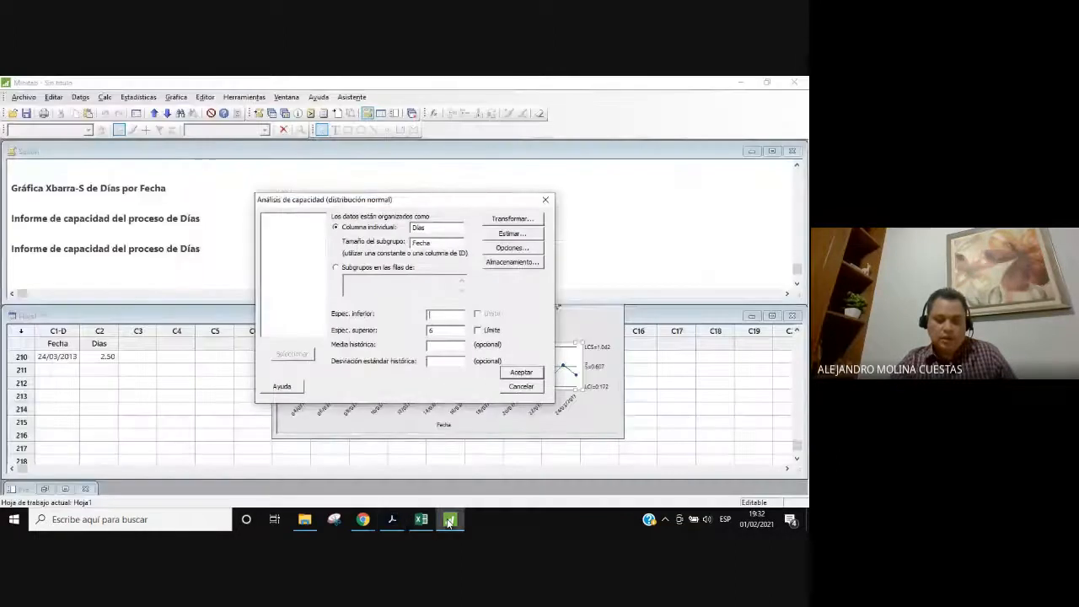
{"action": "left_click", "coordinate": [520, 373]}
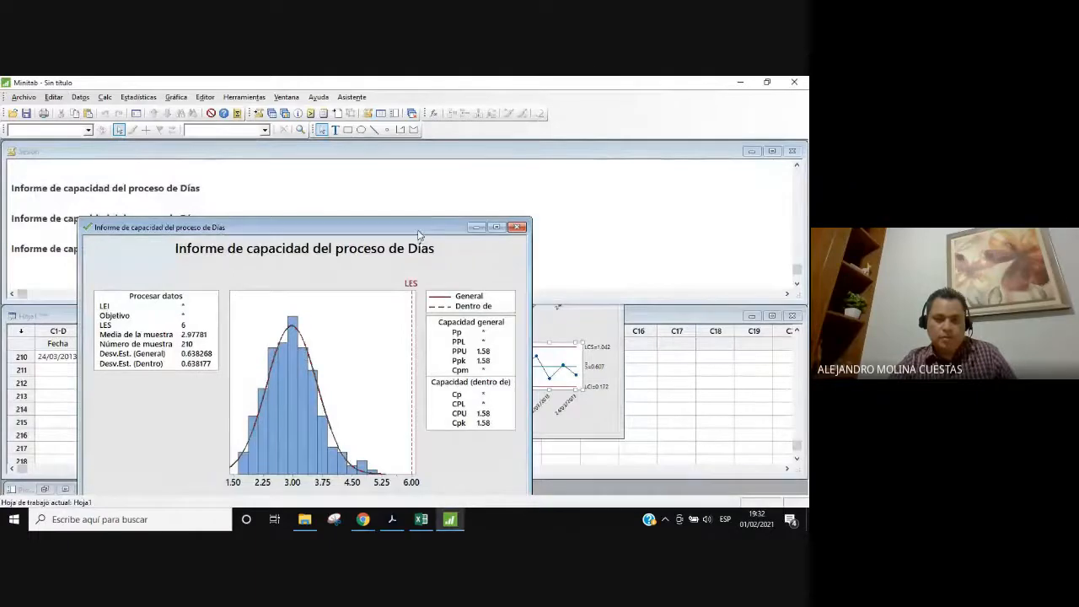
{"action": "left_click_drag", "start_coordinate": [418, 233], "coordinate": [556, 163]}
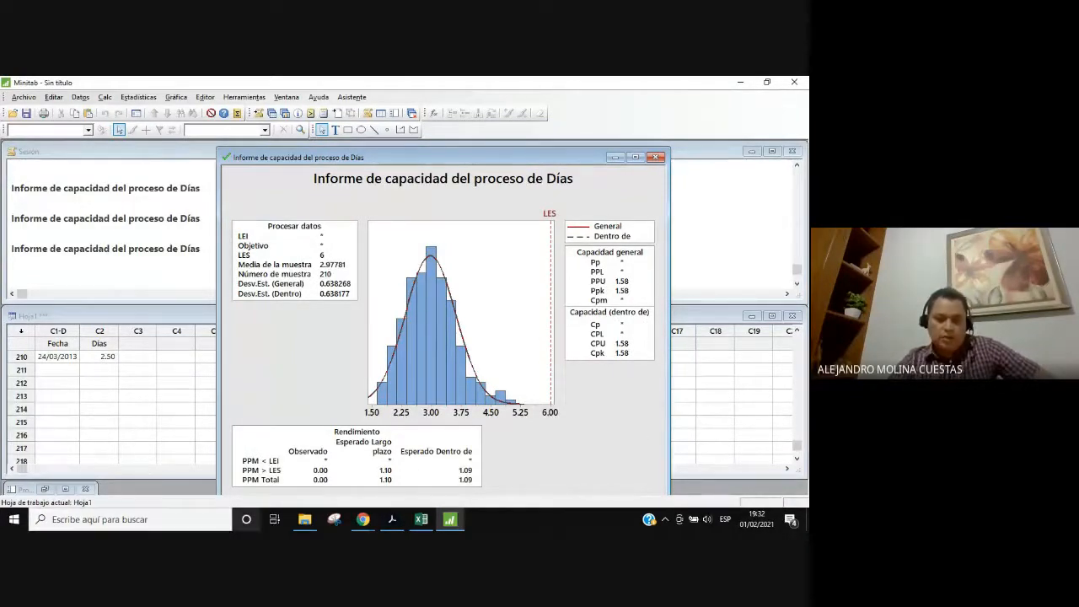
Switch to Minitab.pdf and reread the capability analysis explanation and instructions 1 to 5
{"action": "left_click", "coordinate": [365, 523]}
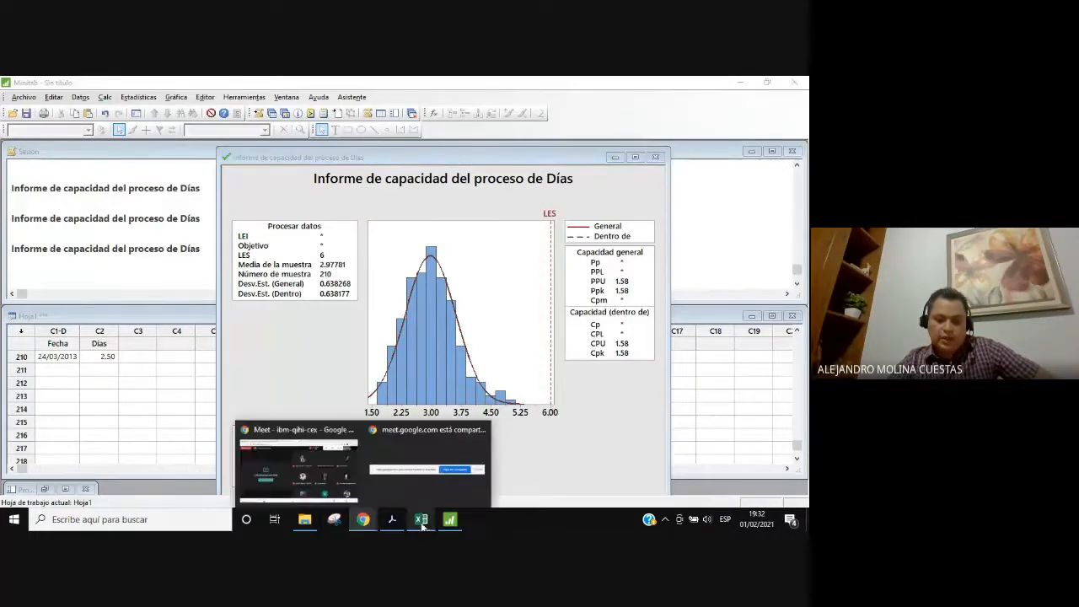
{"action": "left_click", "coordinate": [451, 521]}
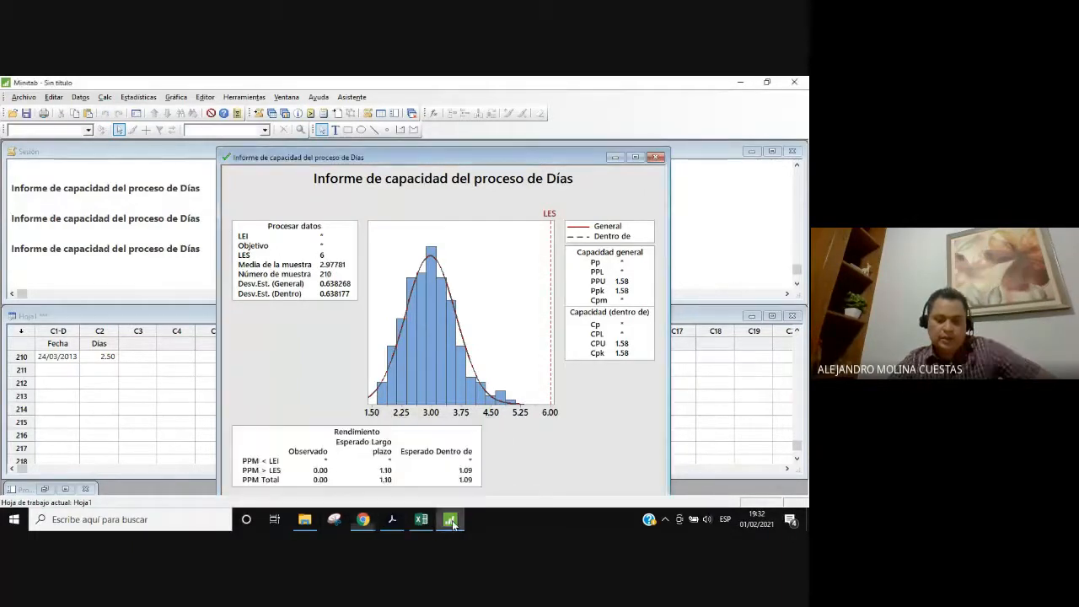
{"action": "left_click", "coordinate": [422, 520]}
{"action": "left_click", "coordinate": [392, 519]}
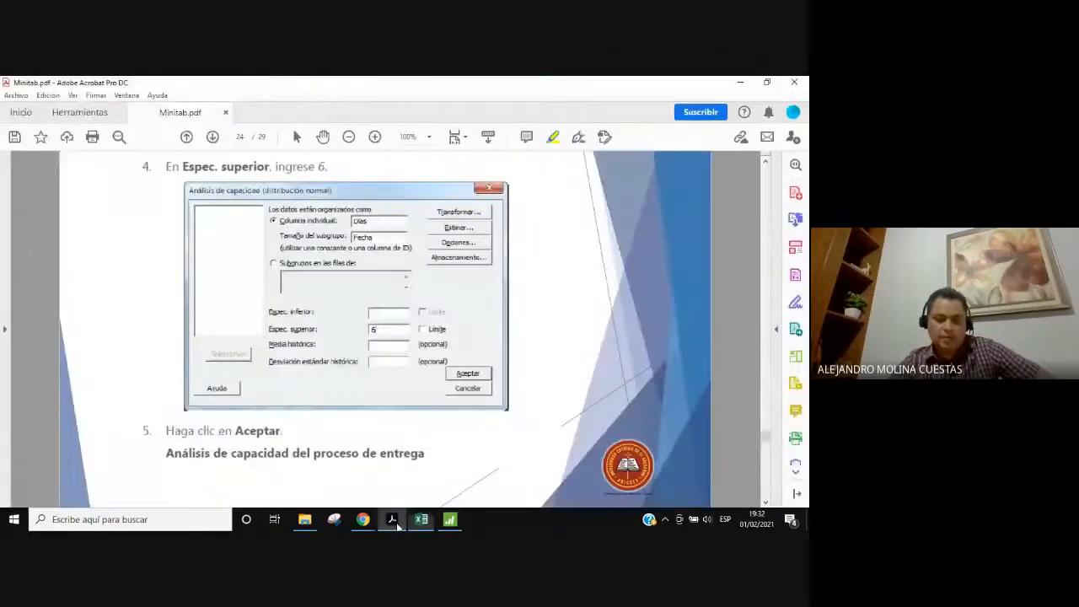
{"action": "scroll", "coordinate": [405, 432], "scroll_direction": "up", "scroll_amount": 1}
{"action": "scroll", "coordinate": [405, 432], "scroll_direction": "up", "scroll_amount": 6}
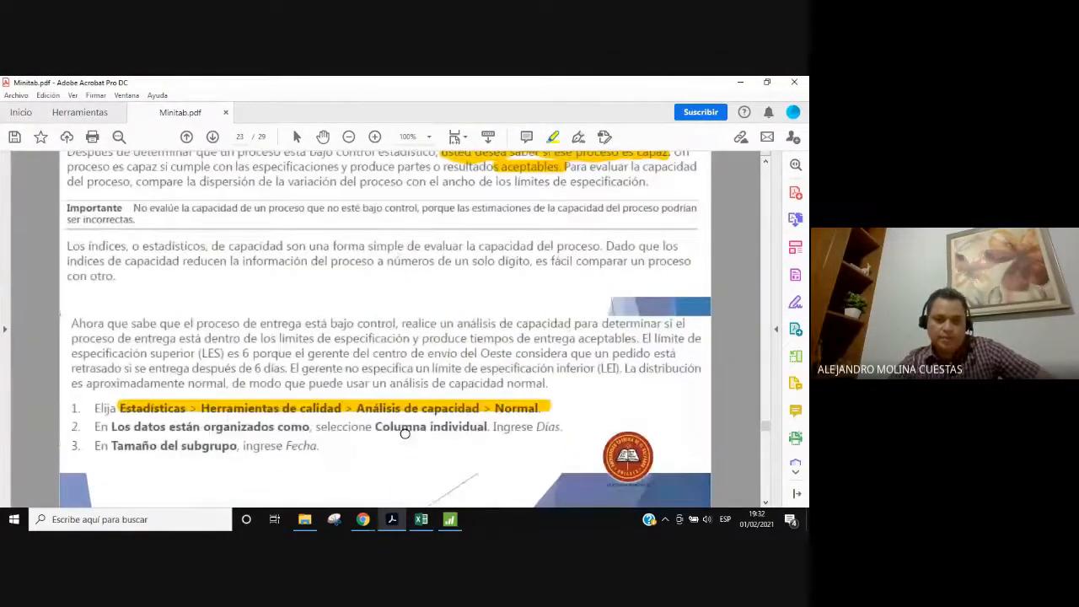
{"action": "scroll", "coordinate": [405, 432], "scroll_direction": "down", "scroll_amount": 6}
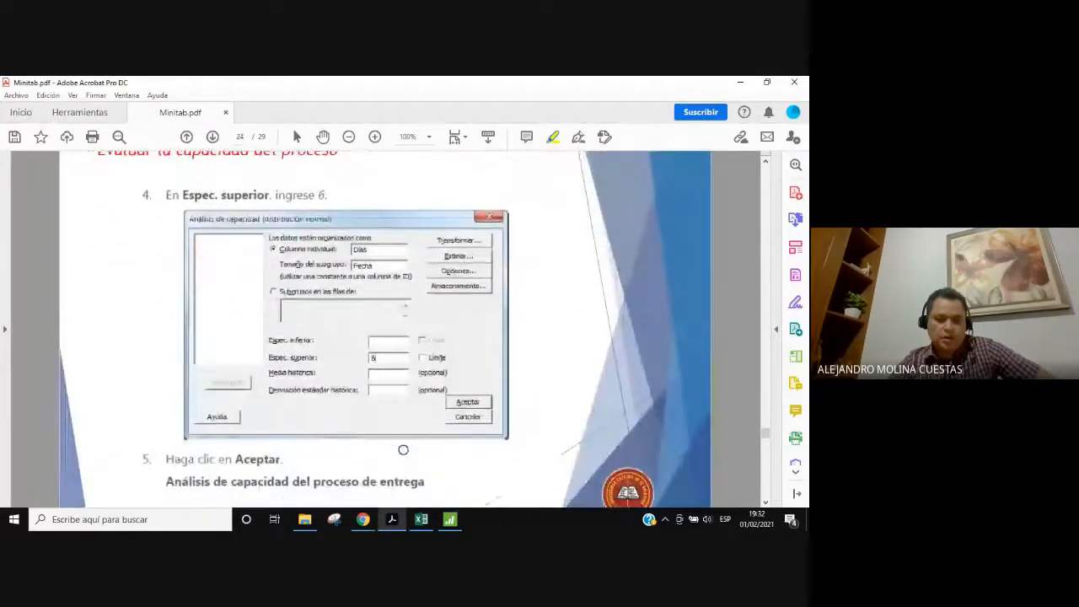
Examine the guide's example capability report of Días and the instructions below it for saving the project
{"action": "scroll", "coordinate": [403, 449], "scroll_direction": "down", "scroll_amount": 5}
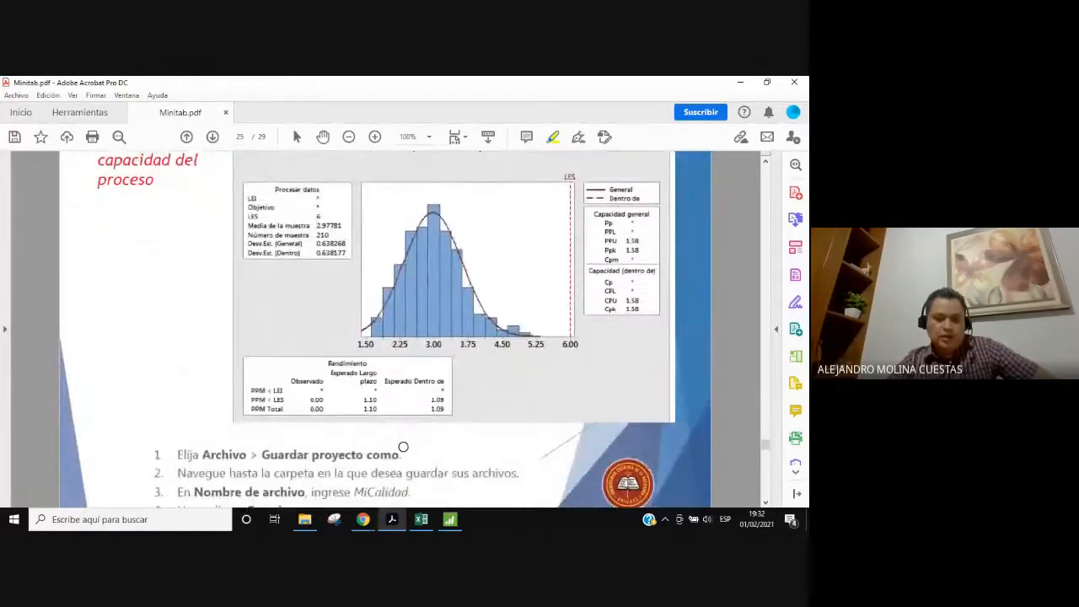
{"action": "scroll", "coordinate": [410, 448], "scroll_direction": "down", "scroll_amount": 1}
{"action": "scroll", "coordinate": [434, 453], "scroll_direction": "up", "scroll_amount": 2}
{"action": "scroll", "coordinate": [435, 456], "scroll_direction": "up", "scroll_amount": 1}
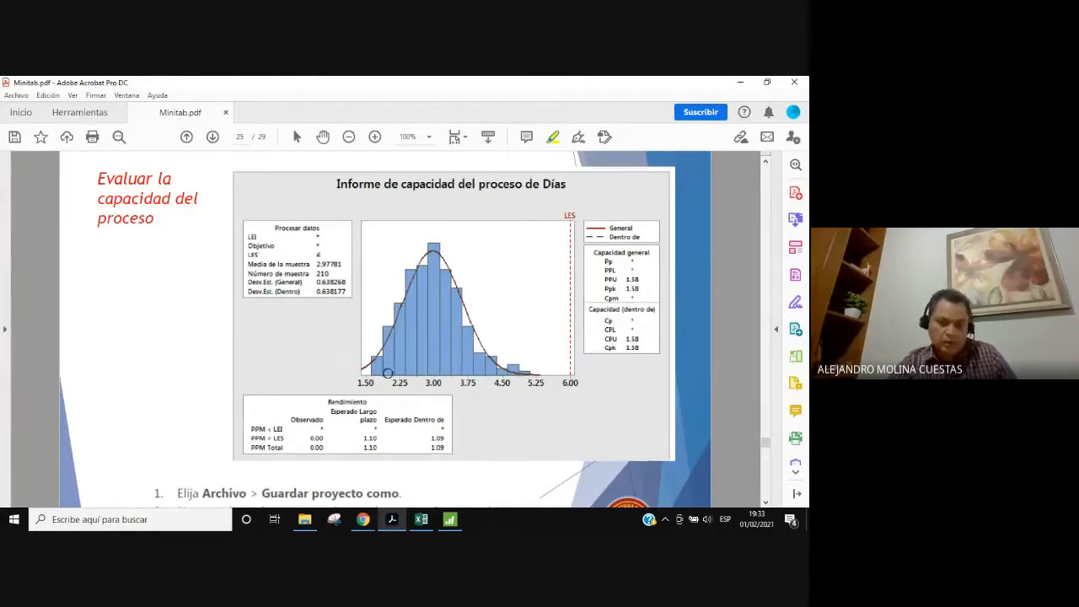
{"action": "scroll", "coordinate": [442, 435], "scroll_direction": "down", "scroll_amount": 2}
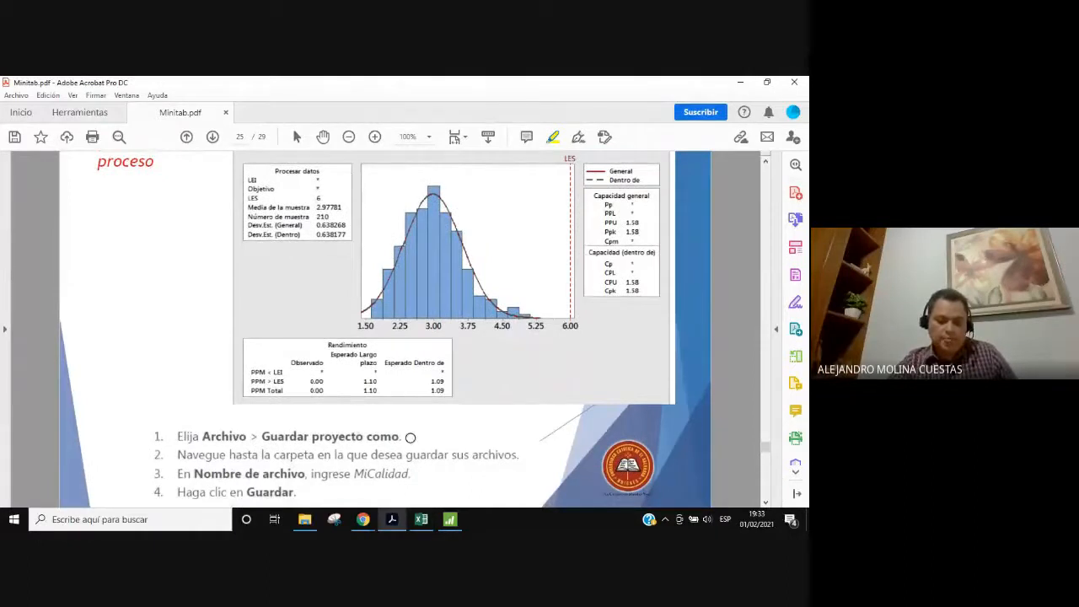
Check the guide's saving instructions, and in Minitab start saving the project with the Ejemplos folder as the destination
{"action": "scroll", "coordinate": [379, 440], "scroll_direction": "down", "scroll_amount": 1}
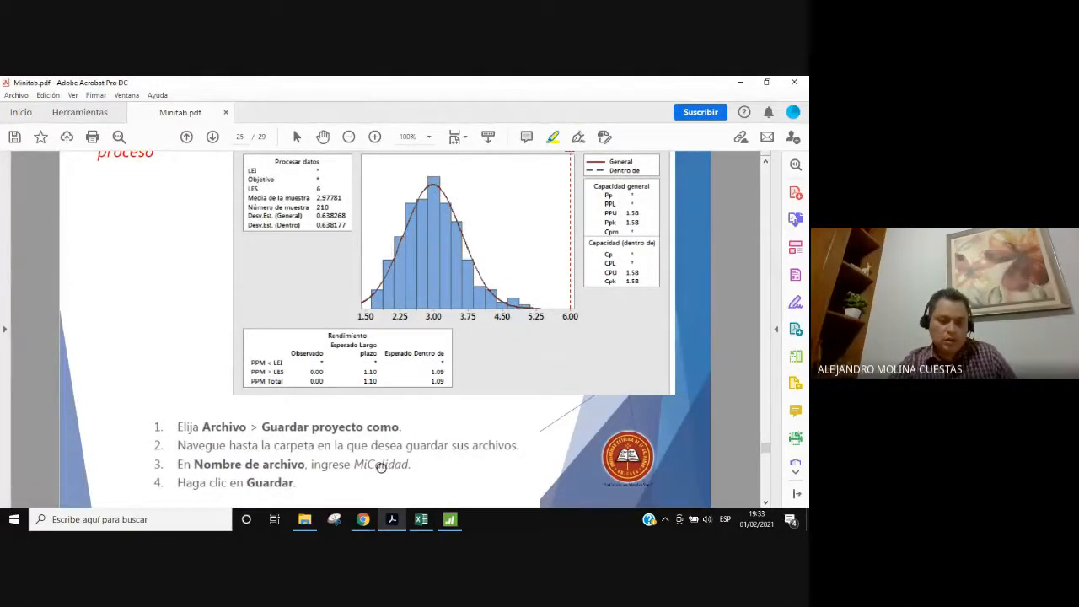
{"action": "left_click", "coordinate": [450, 519]}
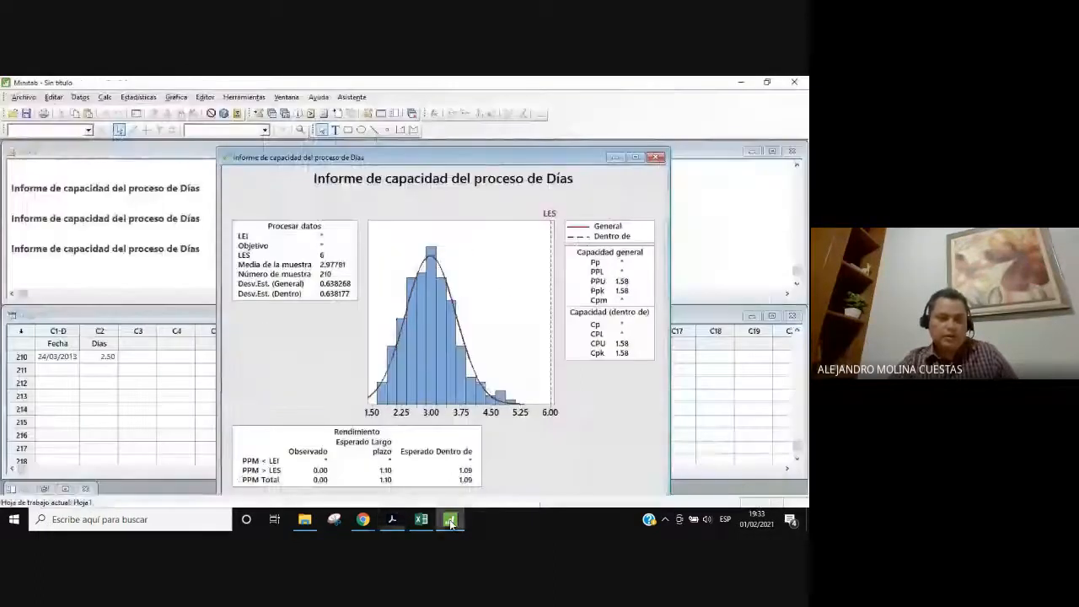
{"action": "left_click", "coordinate": [22, 98]}
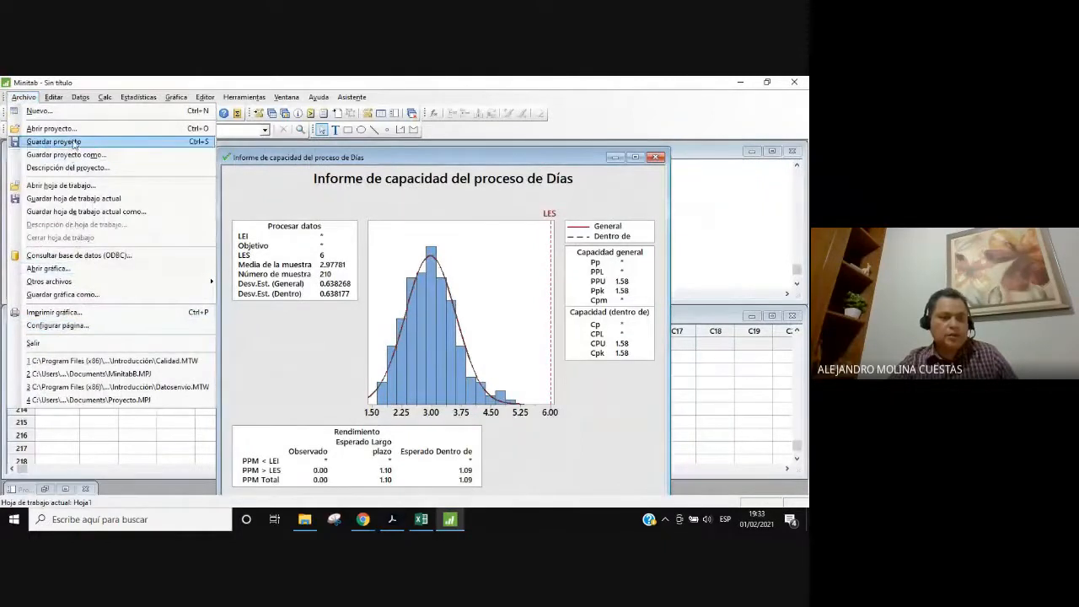
{"action": "left_click", "coordinate": [69, 143]}
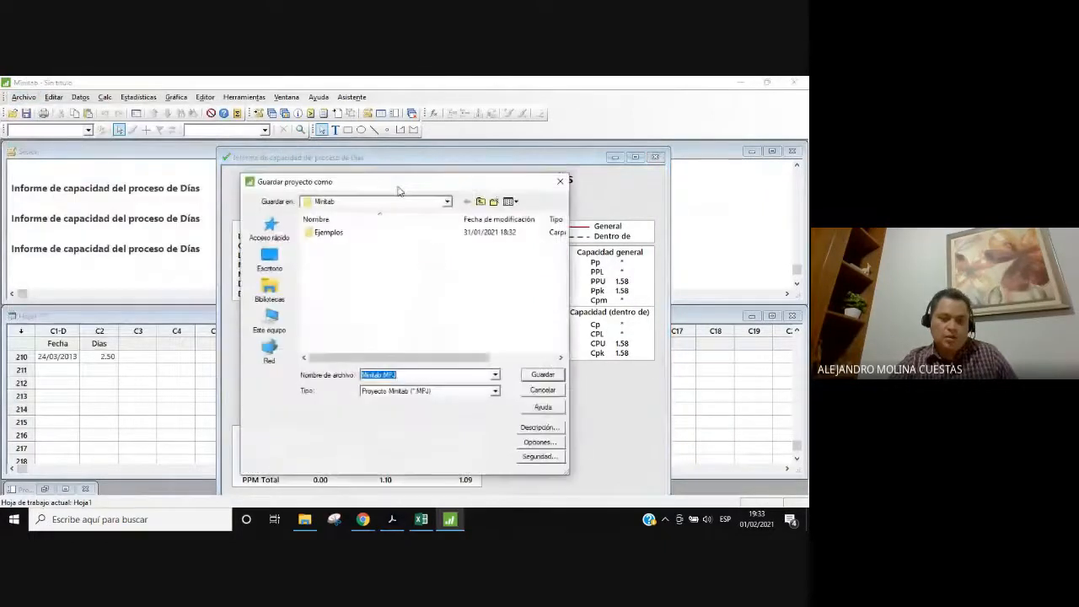
{"action": "left_click", "coordinate": [448, 203]}
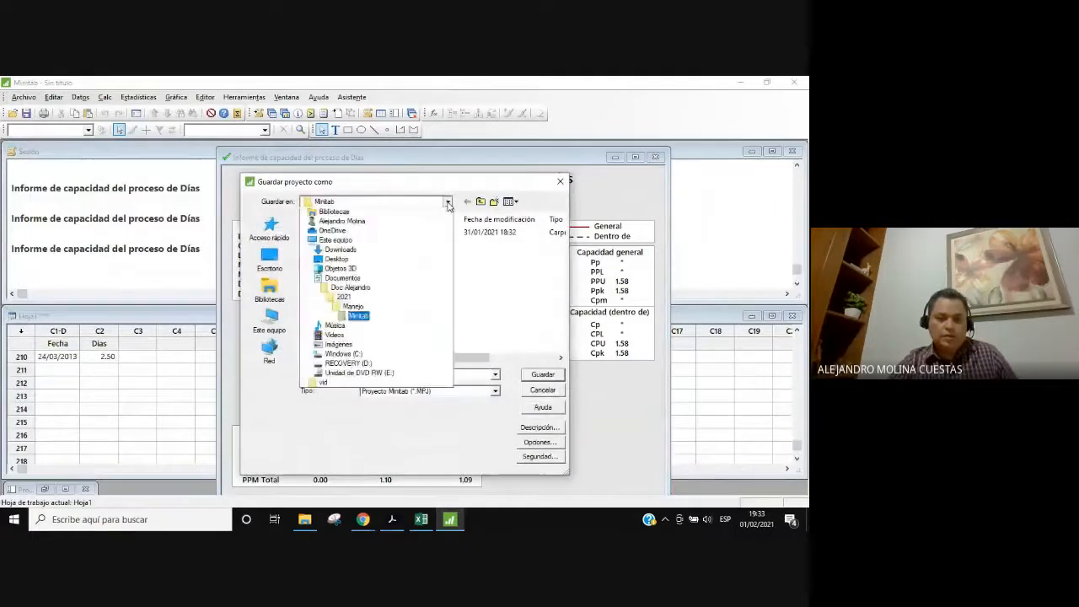
{"action": "left_click", "coordinate": [358, 315]}
{"action": "double_click", "coordinate": [329, 232]}
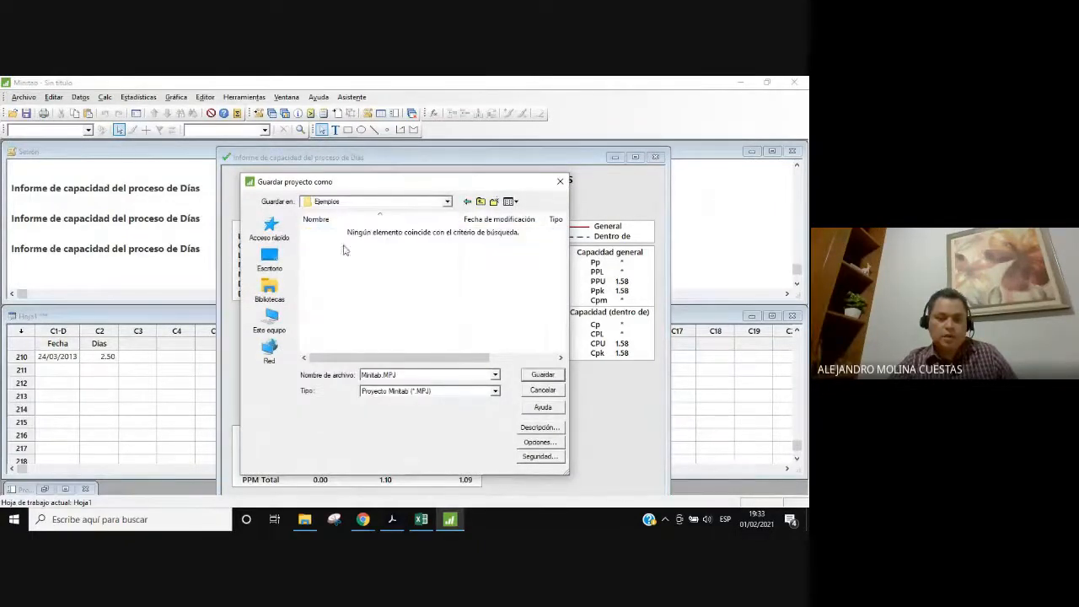
Name the project file Calidad.MPJ and save it
{"action": "left_click", "coordinate": [378, 376]}
{"action": "left_click_drag", "start_coordinate": [378, 376], "coordinate": [326, 377]}
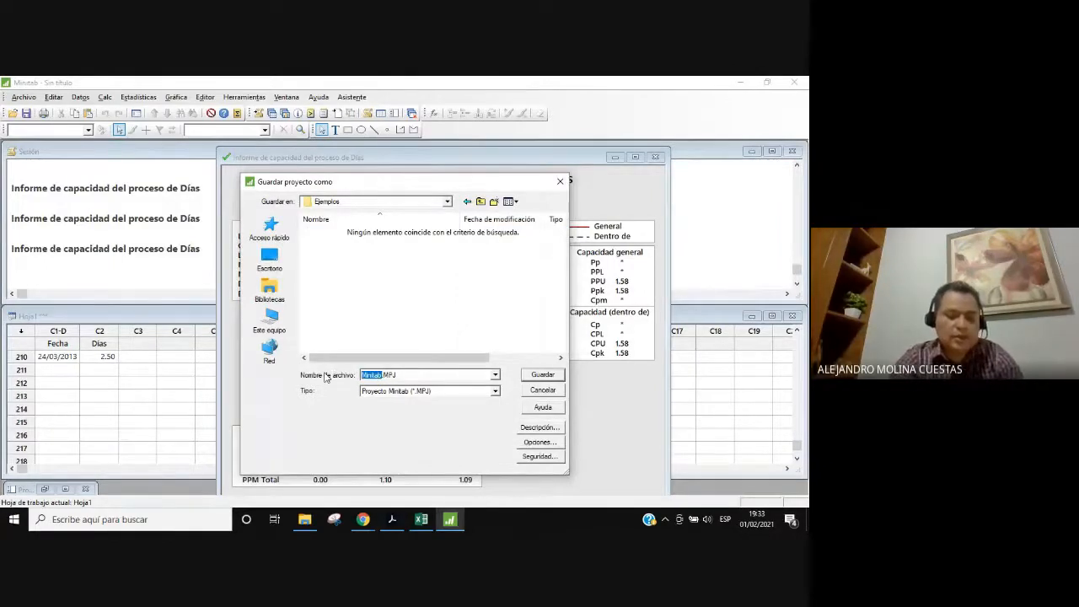
{"action": "type", "text": "Calidad"}
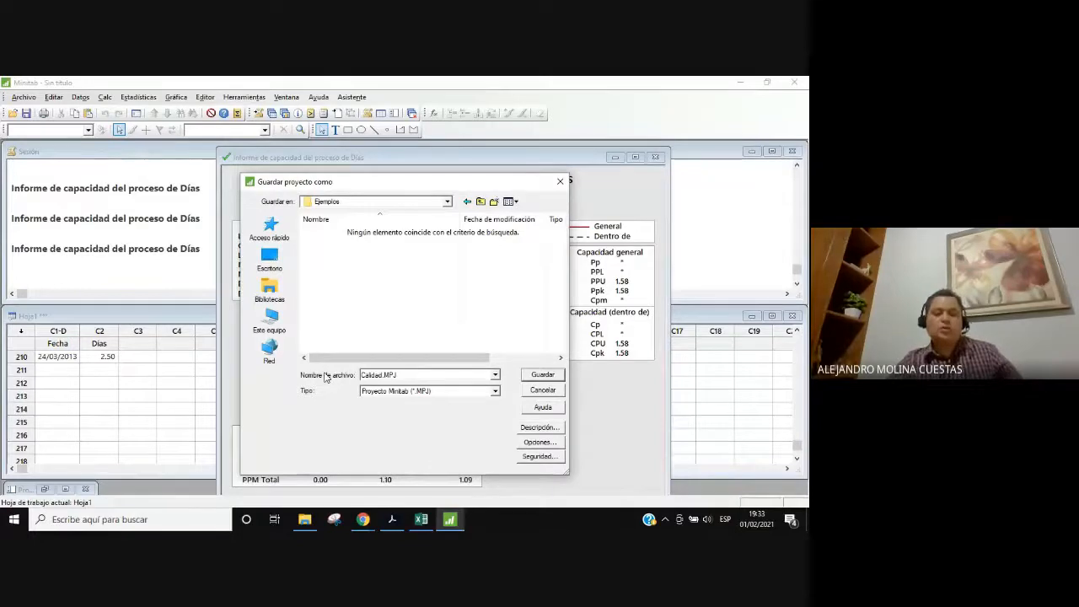
{"action": "key", "text": "Return"}
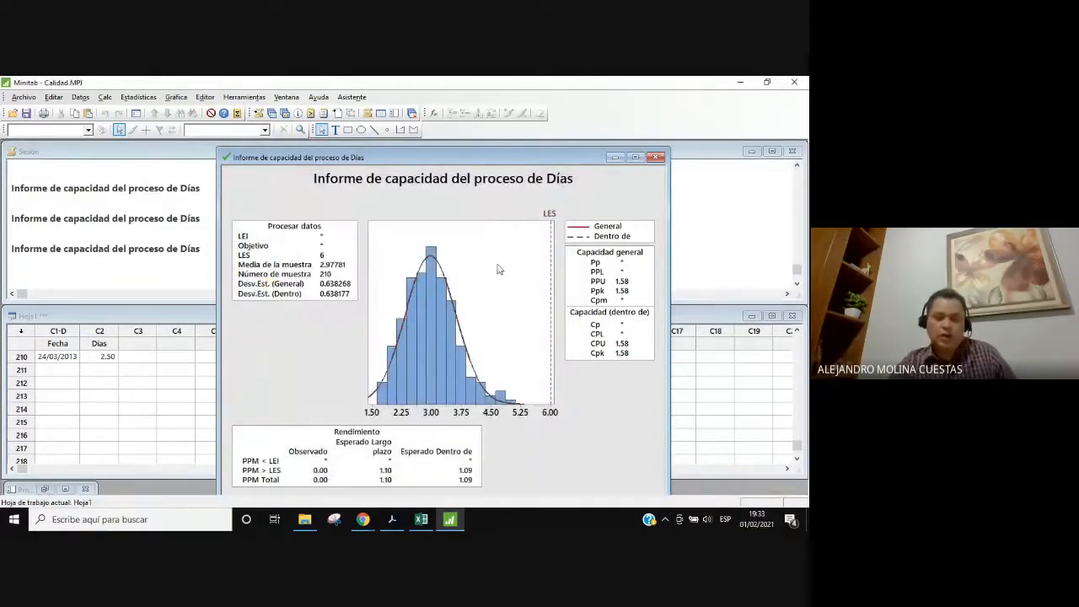
Switch to Minitab.pdf and examine the page on generating reports directly to PowerPoint and Word
{"action": "left_click", "coordinate": [392, 521]}
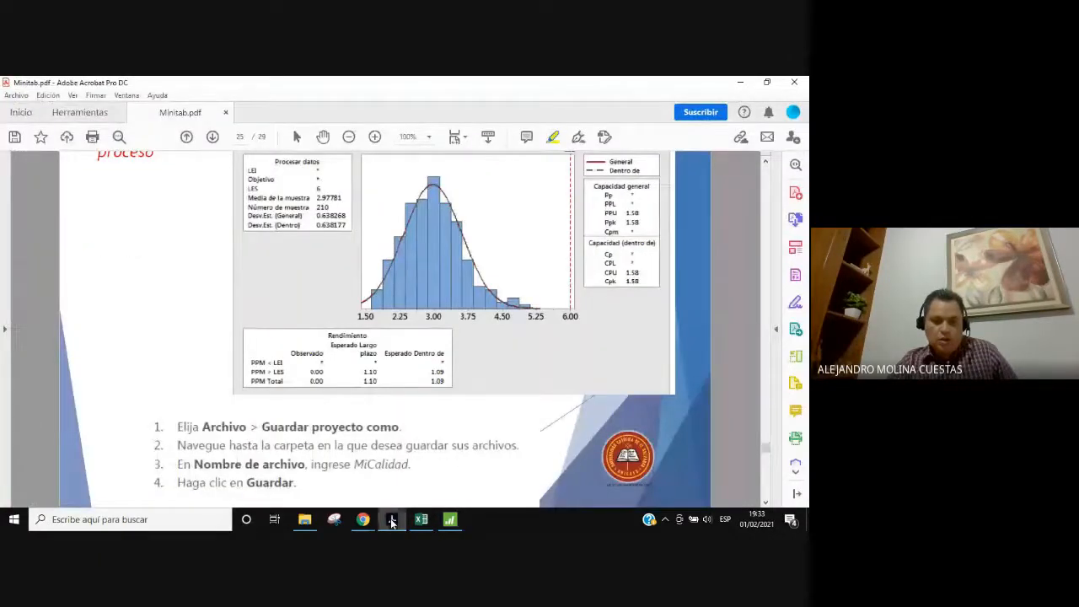
{"action": "scroll", "coordinate": [362, 375], "scroll_direction": "down", "scroll_amount": 3}
{"action": "scroll", "coordinate": [375, 362], "scroll_direction": "down", "scroll_amount": 1}
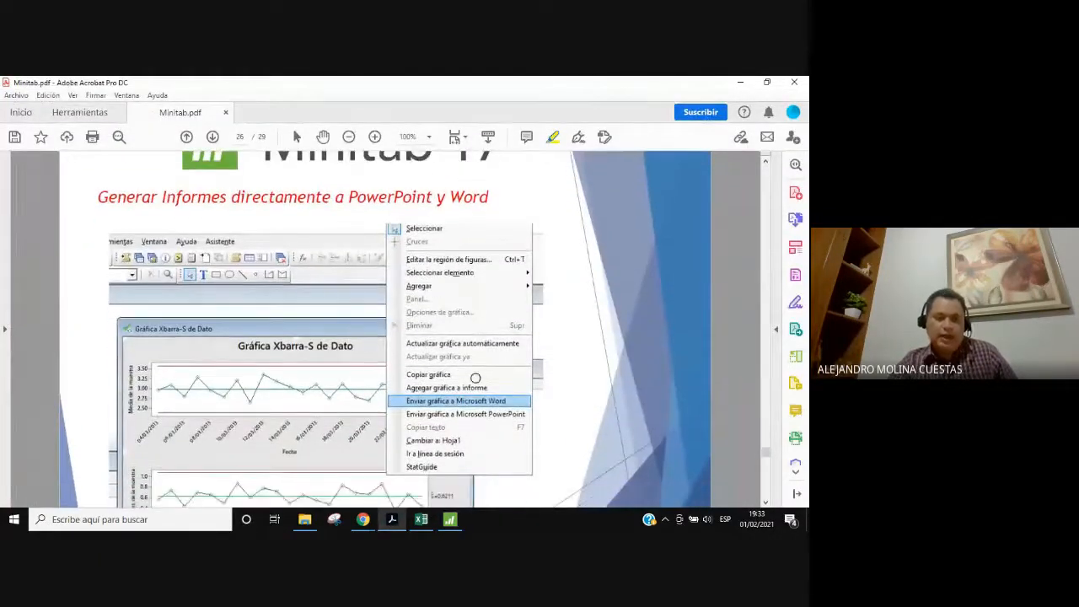
{"action": "scroll", "coordinate": [476, 378], "scroll_direction": "down", "scroll_amount": 4}
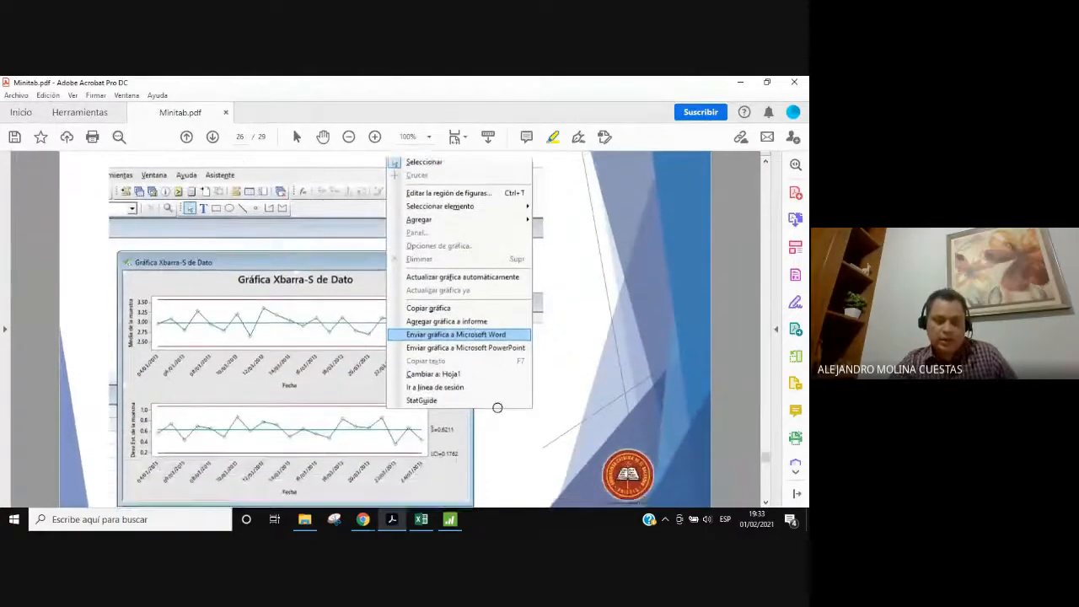
{"action": "scroll", "coordinate": [498, 408], "scroll_direction": "up", "scroll_amount": 1}
{"action": "scroll", "coordinate": [506, 411], "scroll_direction": "down", "scroll_amount": 1}
{"action": "scroll", "coordinate": [512, 414], "scroll_direction": "up", "scroll_amount": 1}
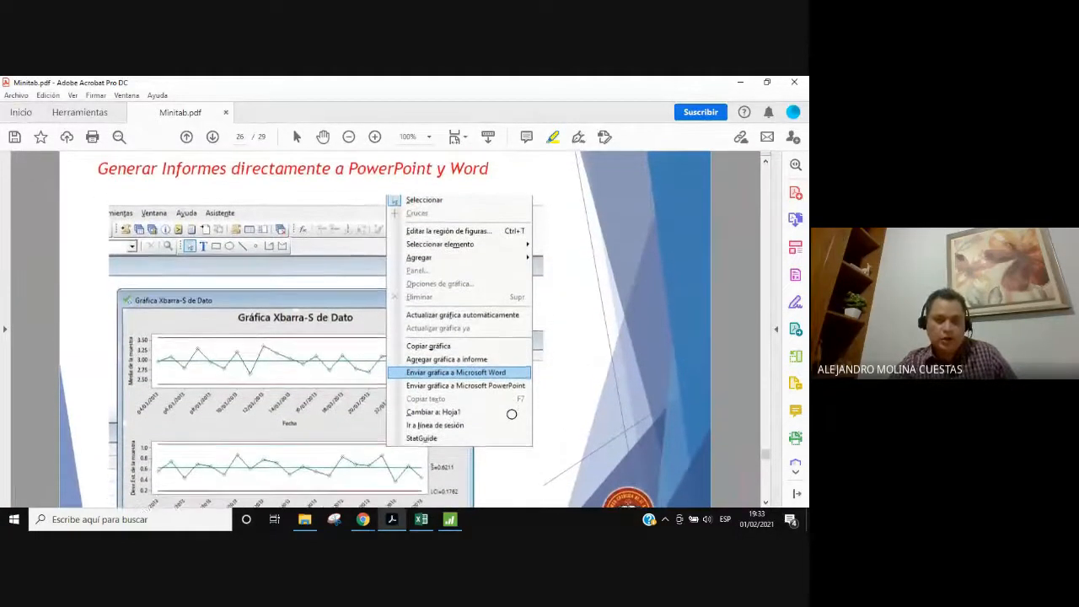
{"action": "scroll", "coordinate": [511, 414], "scroll_direction": "up", "scroll_amount": 1}
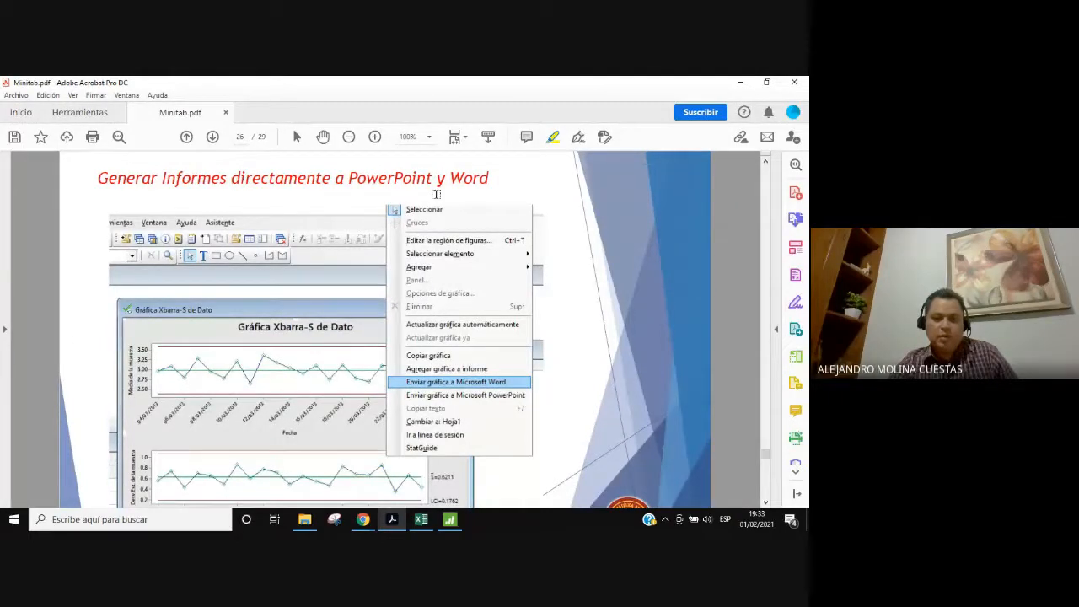
Switch to Minitab, send the capability report graph of Días to Microsoft Word, and check it in the Word document
{"action": "left_click", "coordinate": [450, 519]}
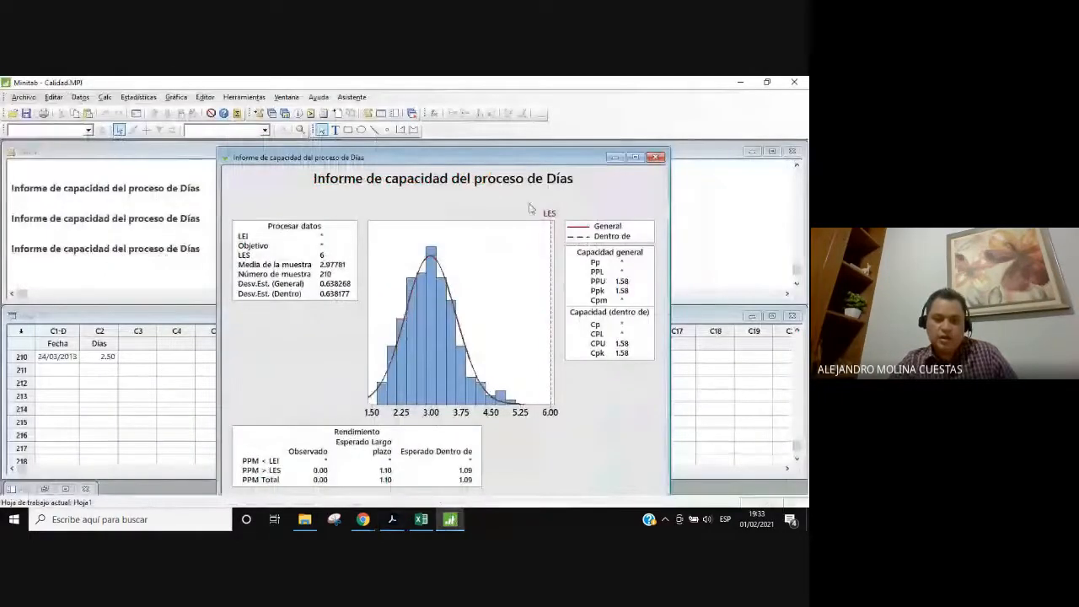
{"action": "mouse_move", "coordinate": [510, 160]}
{"action": "left_mouse_down"}
{"action": "mouse_move", "coordinate": [570, 159]}
{"action": "mouse_move", "coordinate": [437, 162]}
{"action": "mouse_move", "coordinate": [503, 172]}
{"action": "left_mouse_up"}
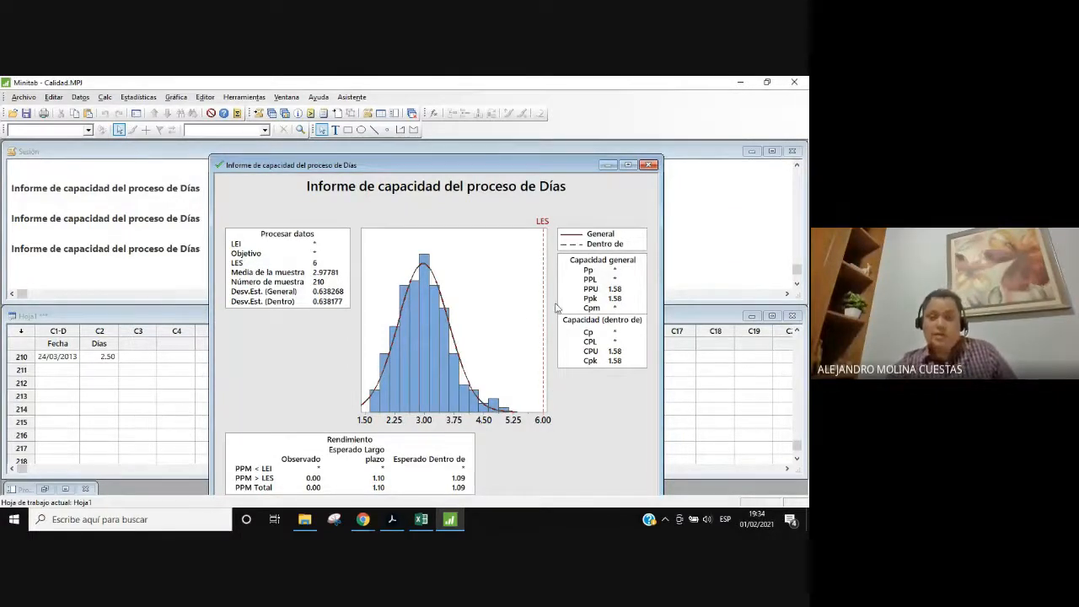
{"action": "right_click", "coordinate": [590, 205]}
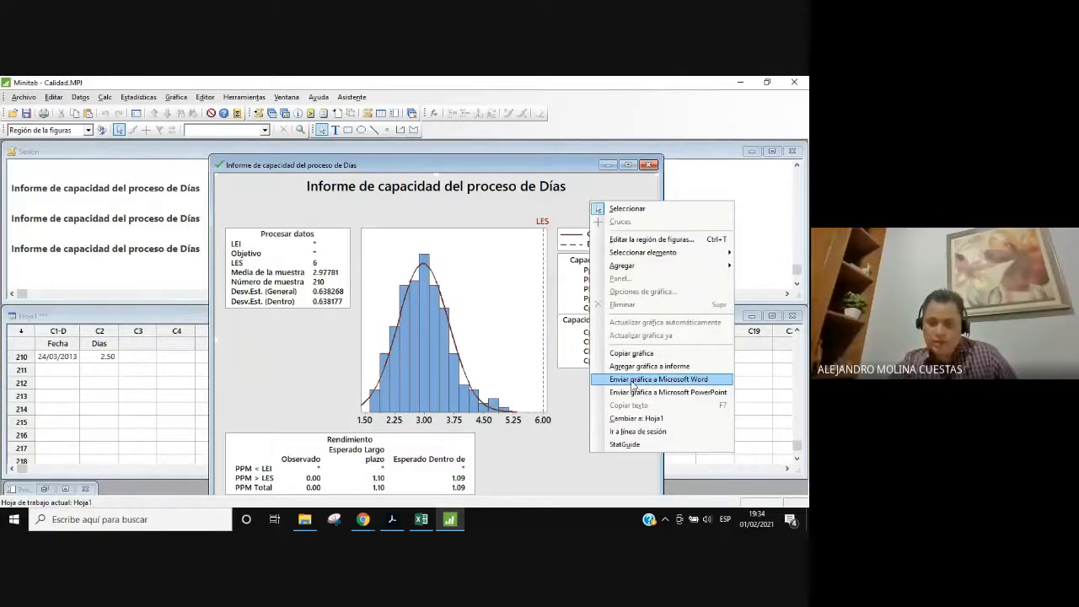
{"action": "left_click", "coordinate": [633, 385]}
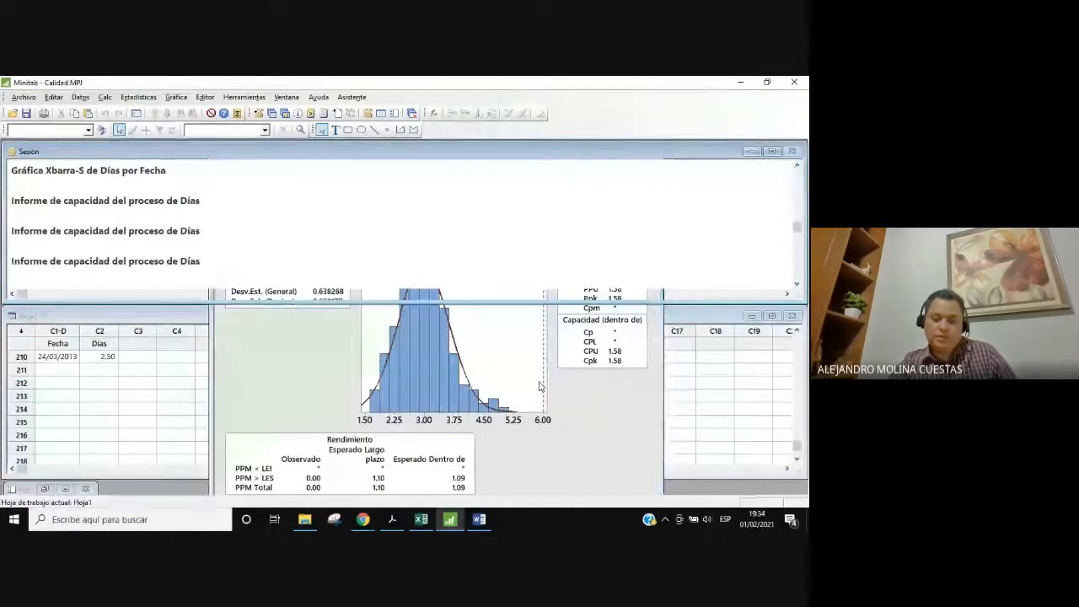
{"action": "left_click", "coordinate": [480, 519]}
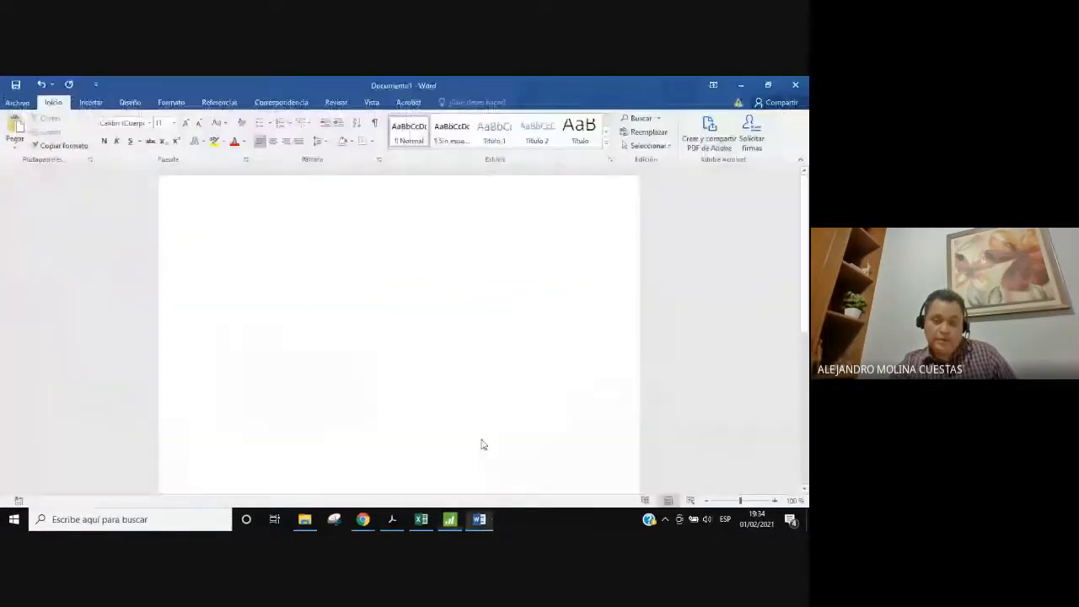
{"action": "key", "text": "ctrl+v"}
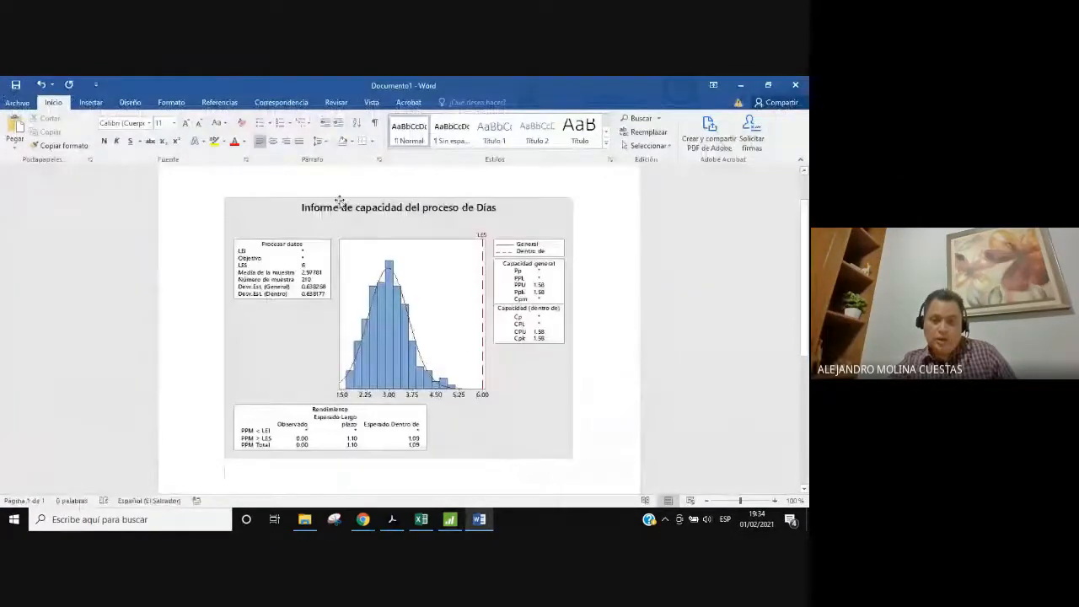
{"action": "key", "text": "Return"}
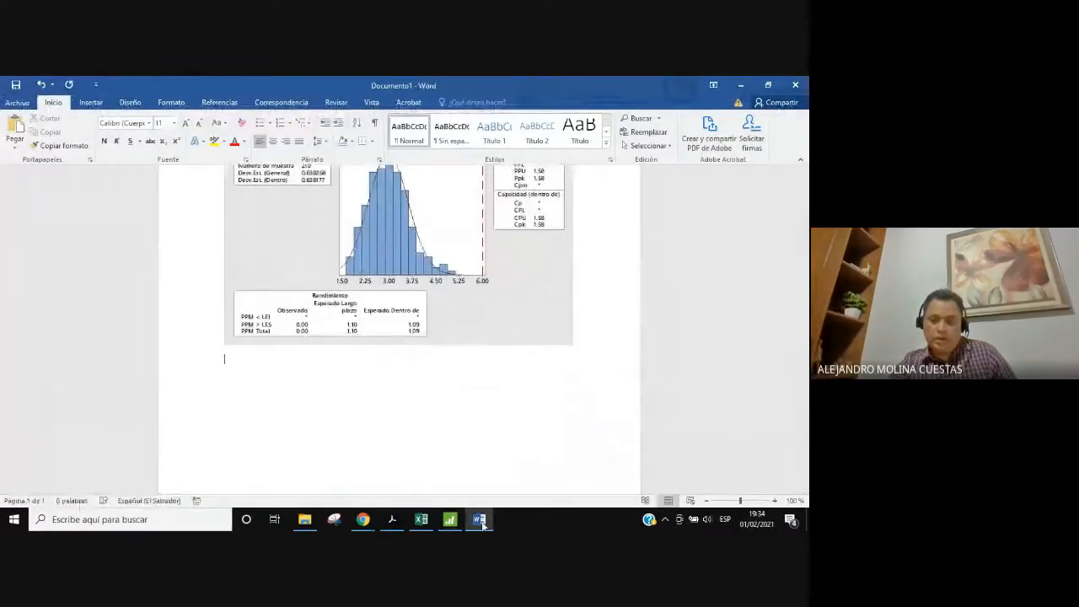
In Minitab, minimize the Session and capability report windows and move the Xbarra-S chart of Días por Fecha into full view
{"action": "left_click", "coordinate": [480, 520]}
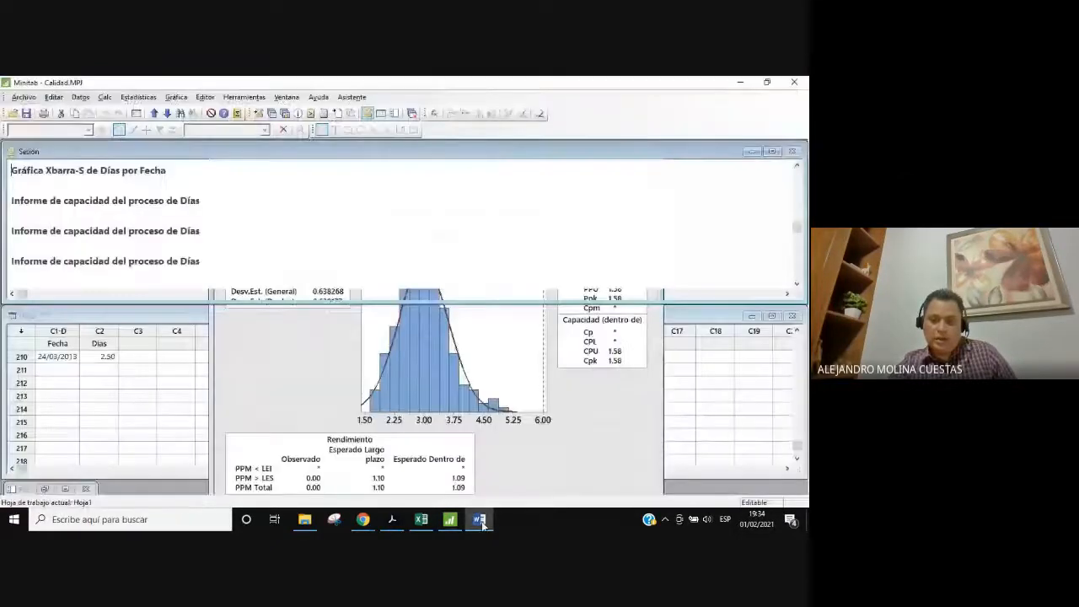
{"action": "left_click", "coordinate": [704, 373]}
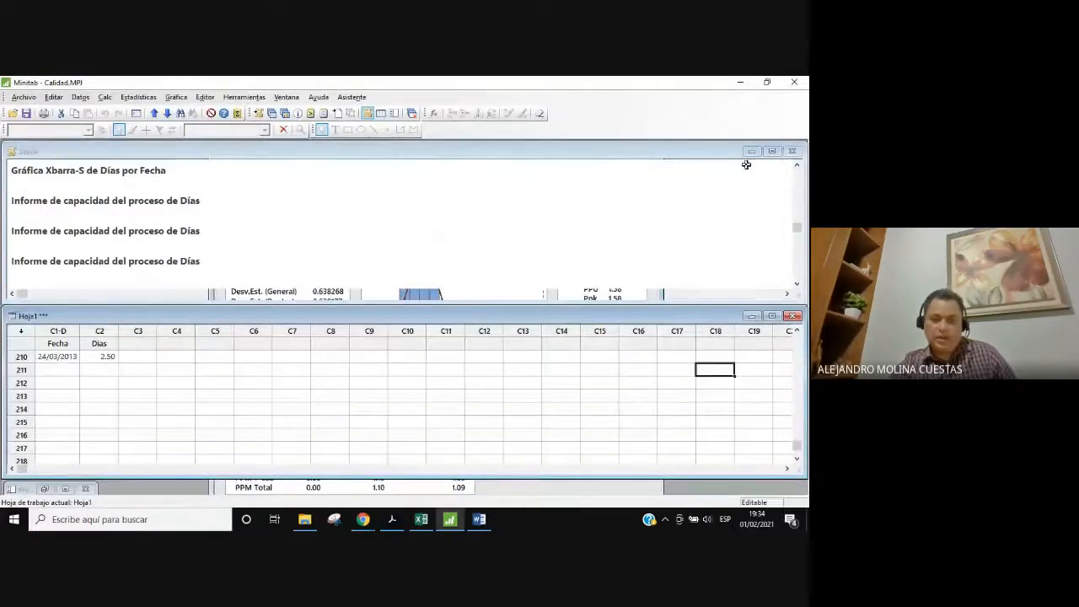
{"action": "left_click", "coordinate": [751, 152]}
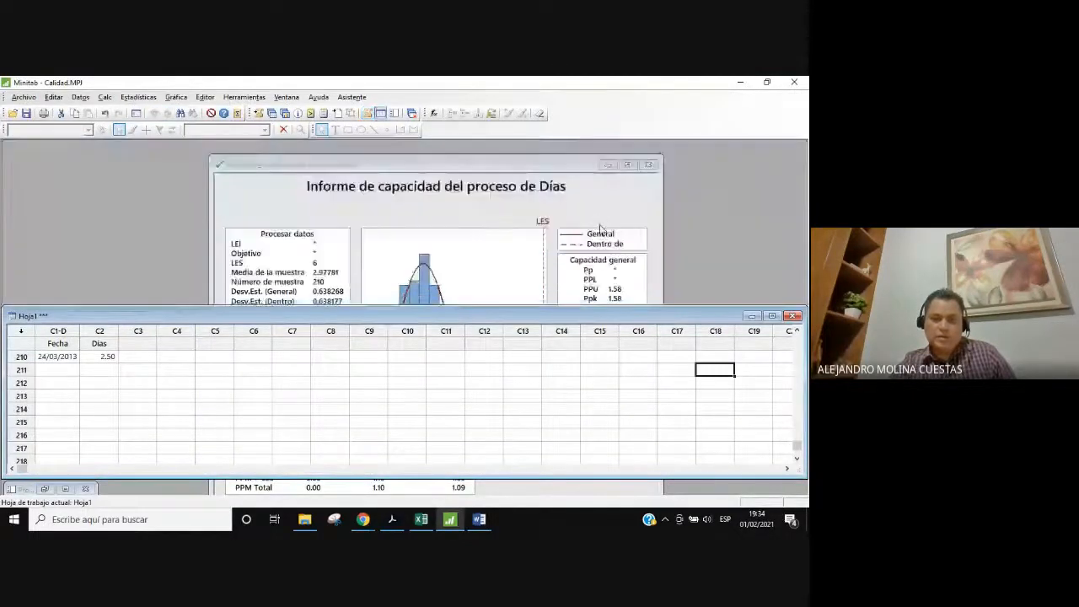
{"action": "left_click", "coordinate": [606, 167]}
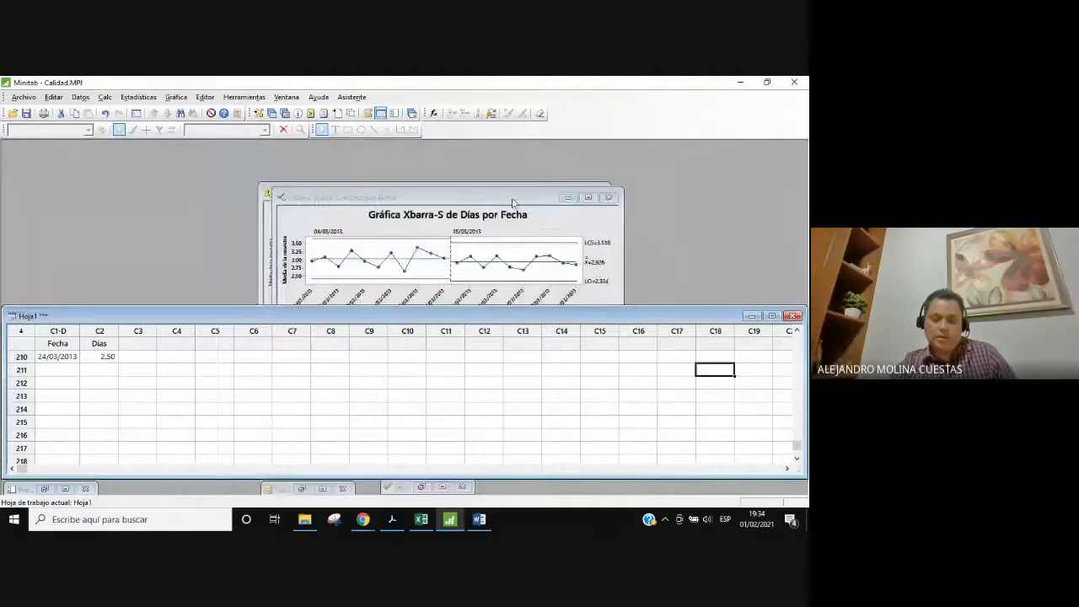
{"action": "left_click_drag", "start_coordinate": [512, 202], "coordinate": [572, 199]}
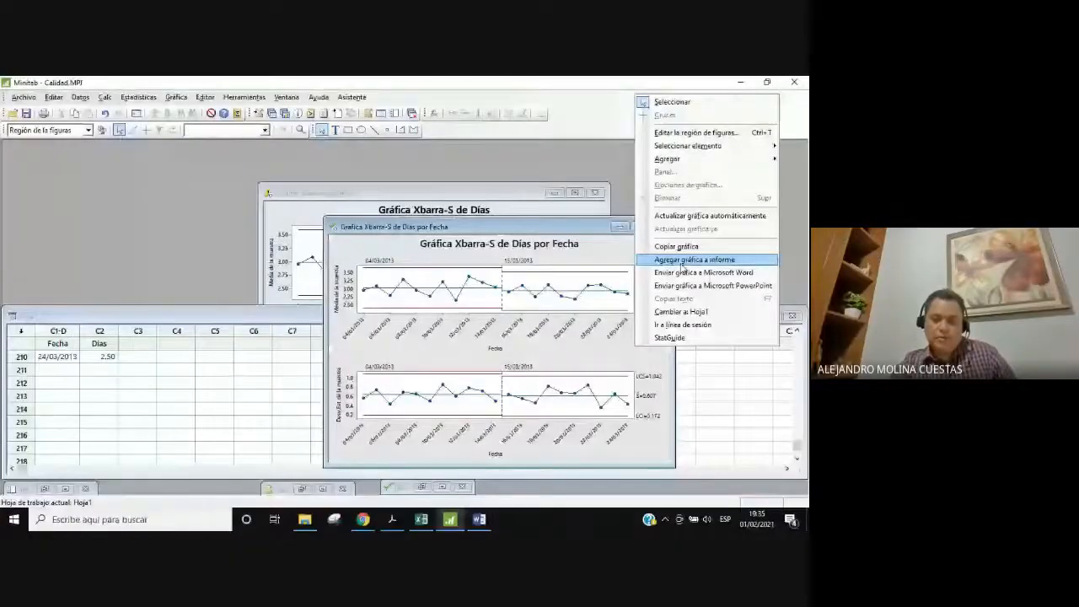
Send the Xbarra-S chart of Días por Fecha to Microsoft Word and review both graphs in the Word document
{"action": "left_click", "coordinate": [683, 267]}
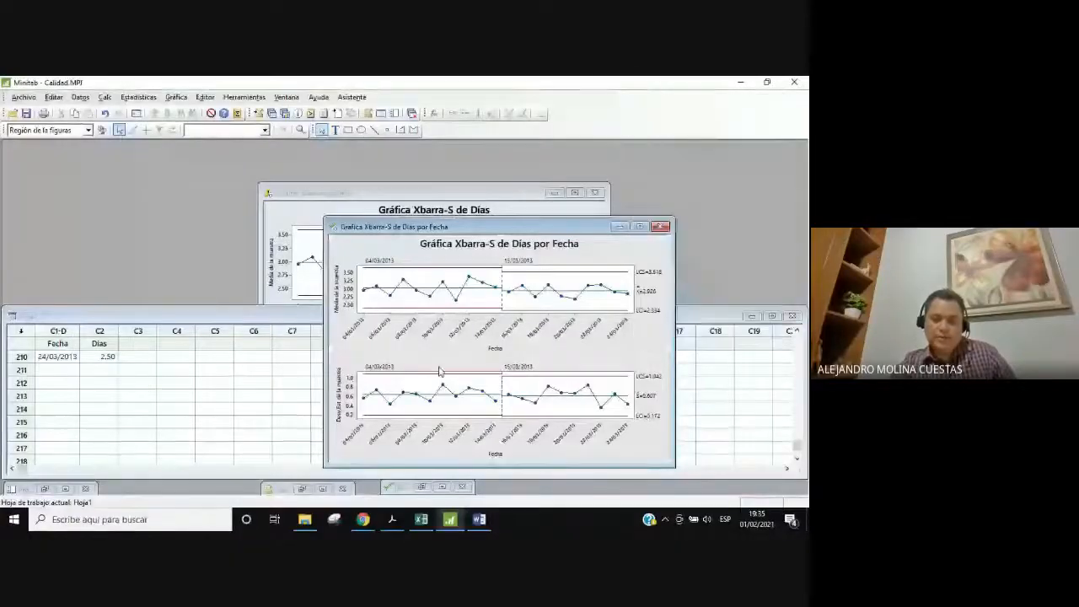
{"action": "left_click", "coordinate": [487, 521]}
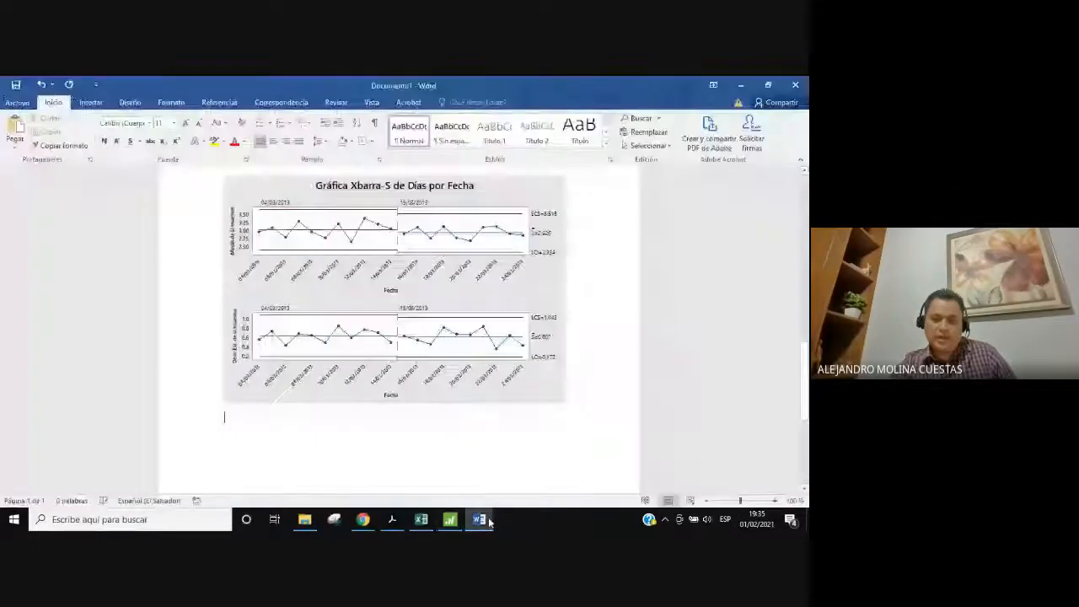
{"action": "scroll", "coordinate": [535, 358], "scroll_direction": "down", "scroll_amount": 15}
{"action": "scroll", "coordinate": [534, 361], "scroll_direction": "up", "scroll_amount": 1}
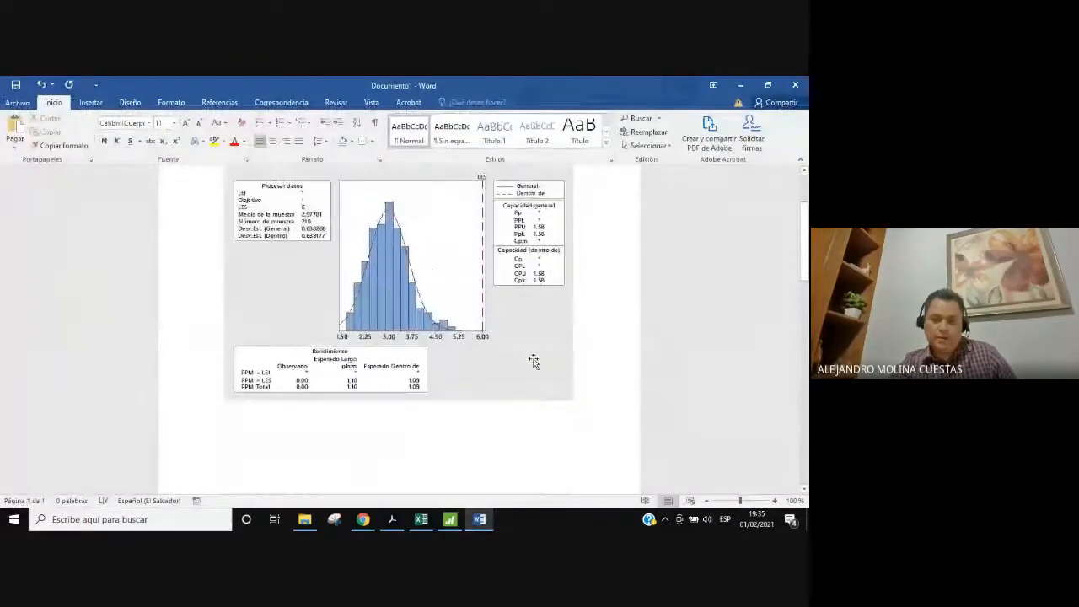
{"action": "left_click_drag", "start_coordinate": [805, 246], "coordinate": [807, 398]}
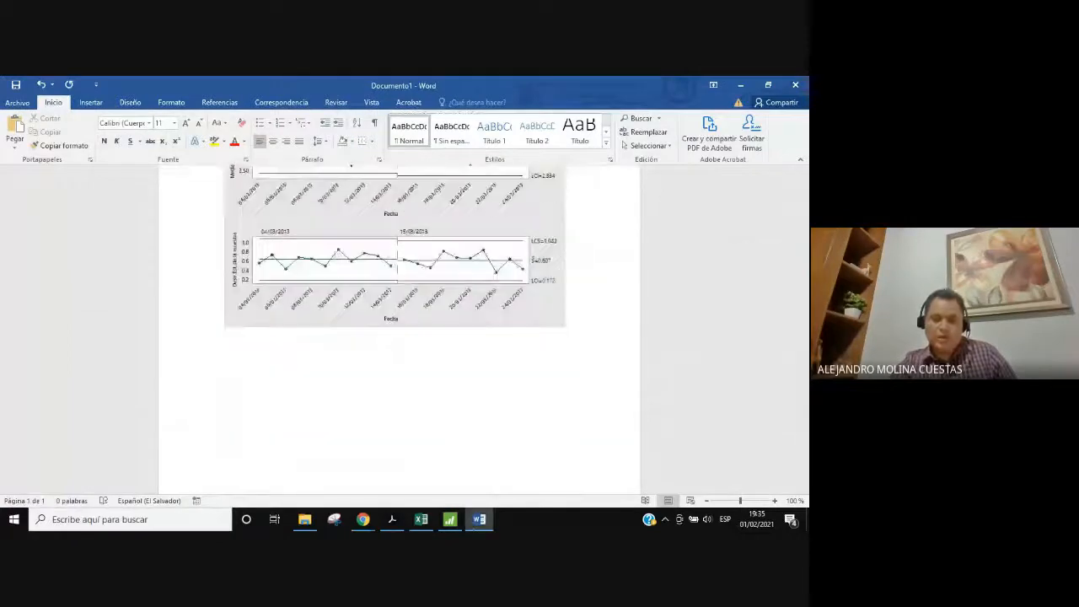
Switch to Minitab, send the Xbarra-S chart of Días to Microsoft PowerPoint, and open the resulting presentation
{"action": "left_click", "coordinate": [450, 519]}
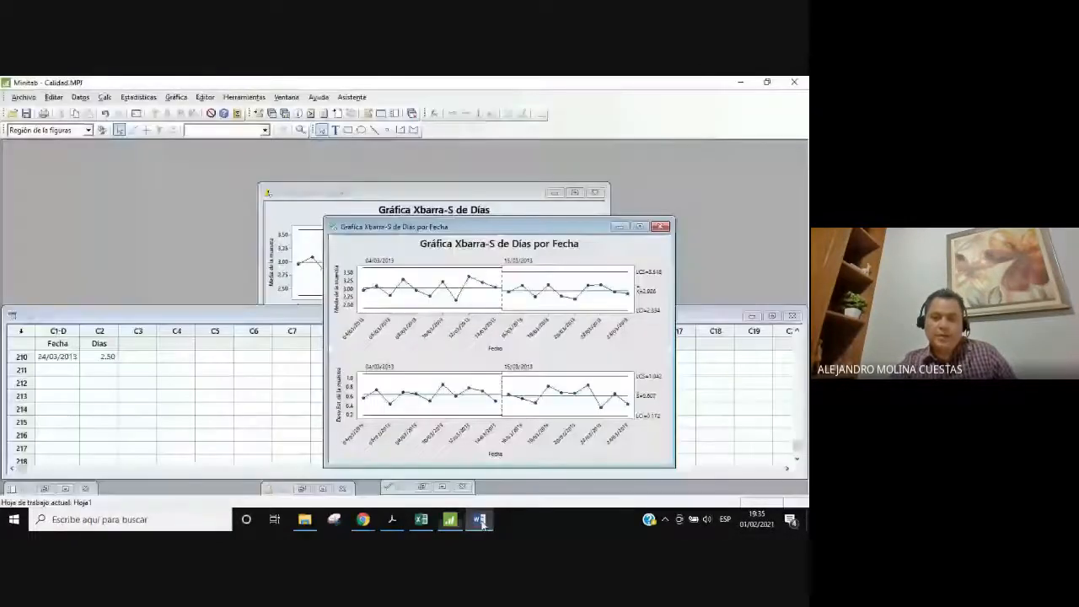
{"action": "left_click", "coordinate": [414, 204]}
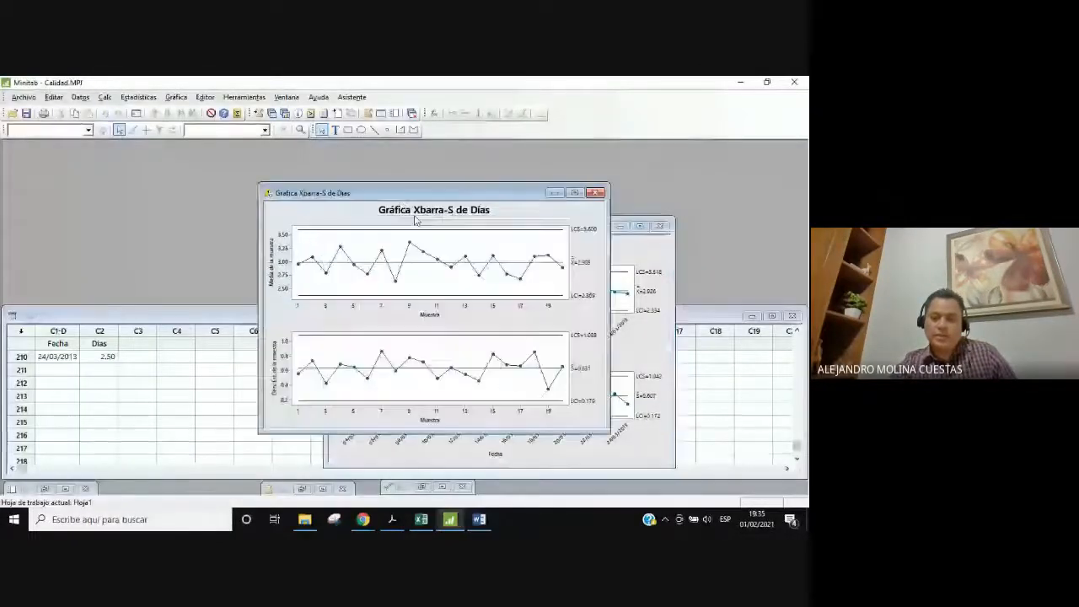
{"action": "right_click", "coordinate": [528, 220]}
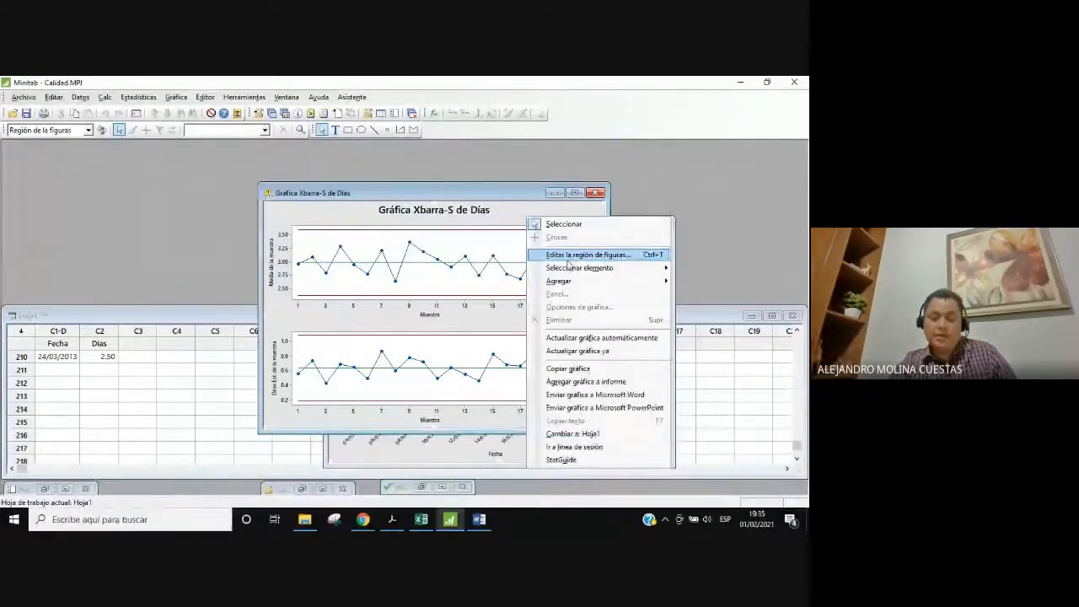
{"action": "left_click", "coordinate": [588, 413]}
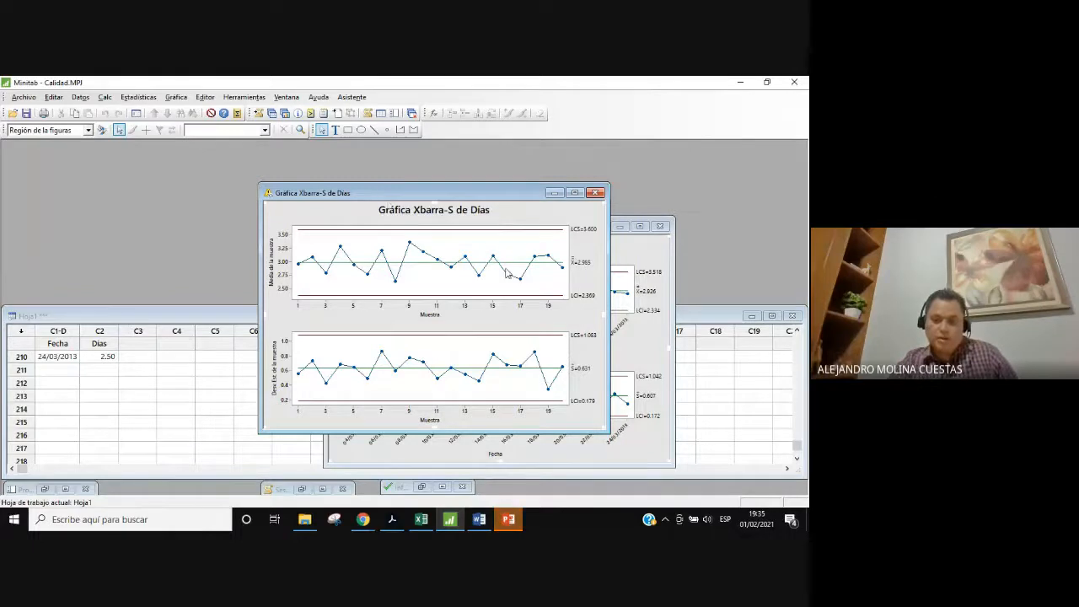
{"action": "left_click", "coordinate": [508, 521]}
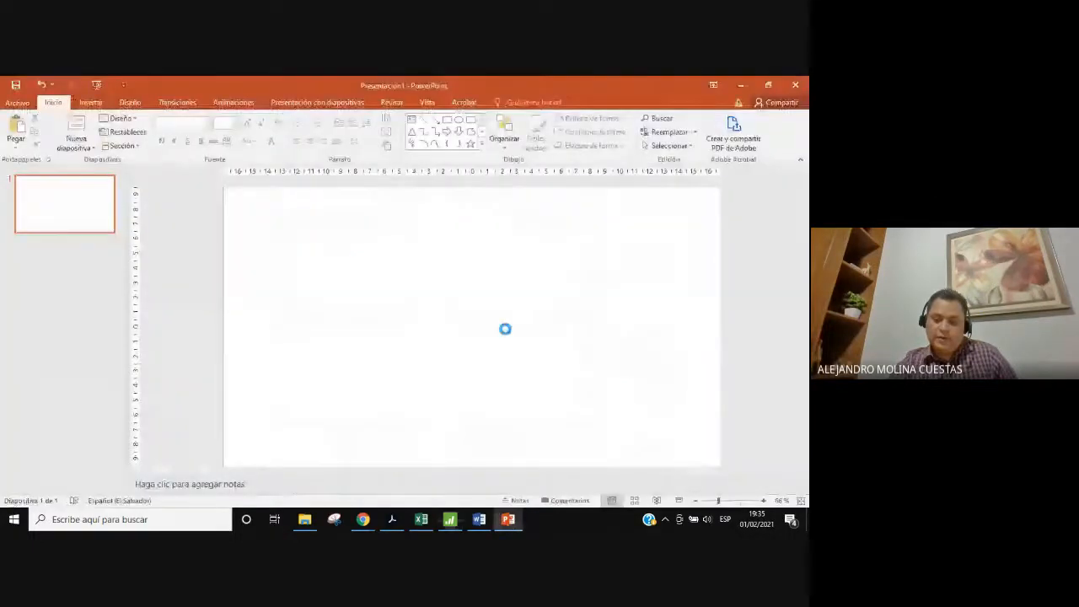
Place the Xbarra-S chart of Días on the first slide of the presentation
{"action": "key", "text": "ctrl+v"}
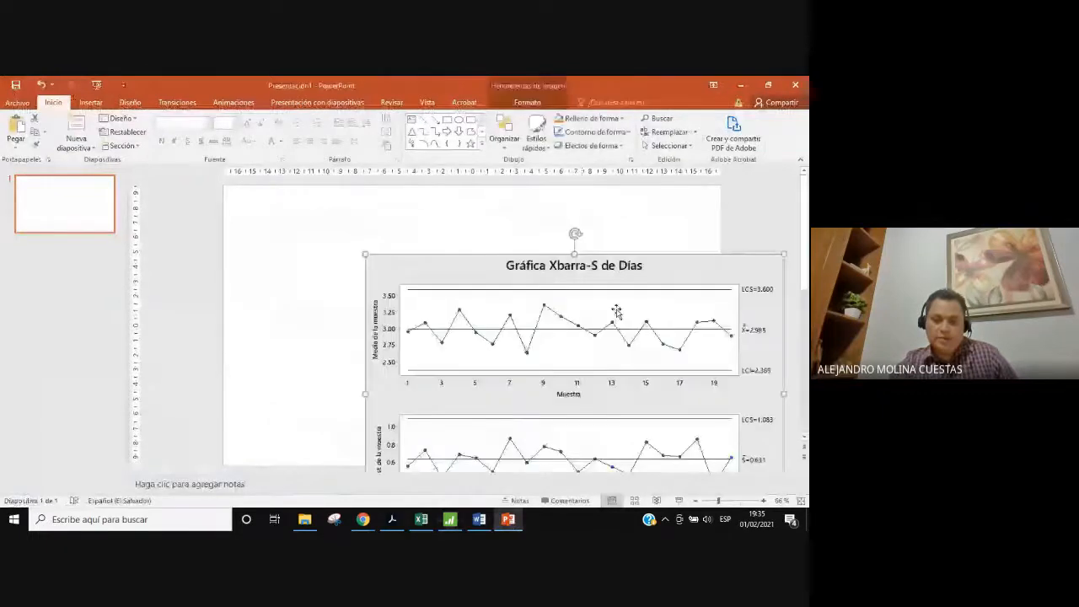
{"action": "left_click_drag", "start_coordinate": [616, 312], "coordinate": [514, 245]}
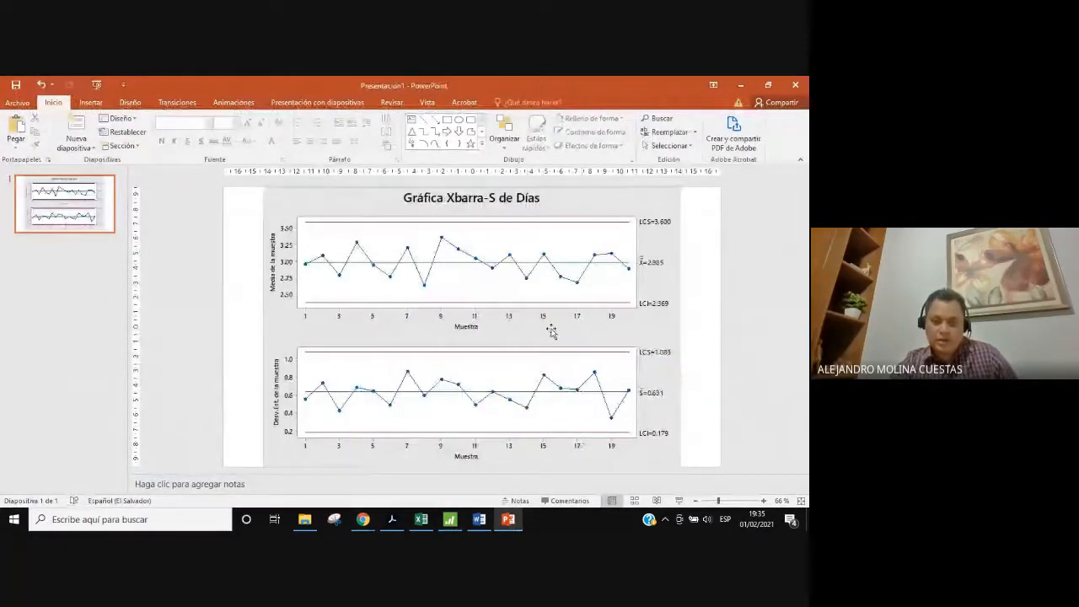
Switch to Minitab, restore the capability report of Días, send it to Microsoft PowerPoint, and check it on the second slide
{"action": "left_click", "coordinate": [450, 520]}
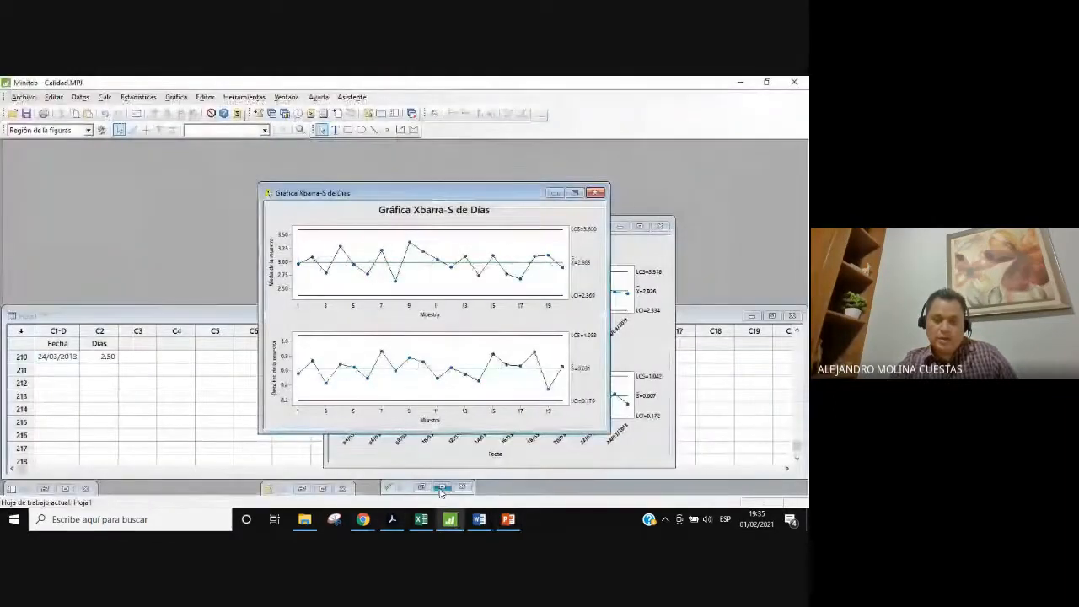
{"action": "left_click", "coordinate": [440, 488]}
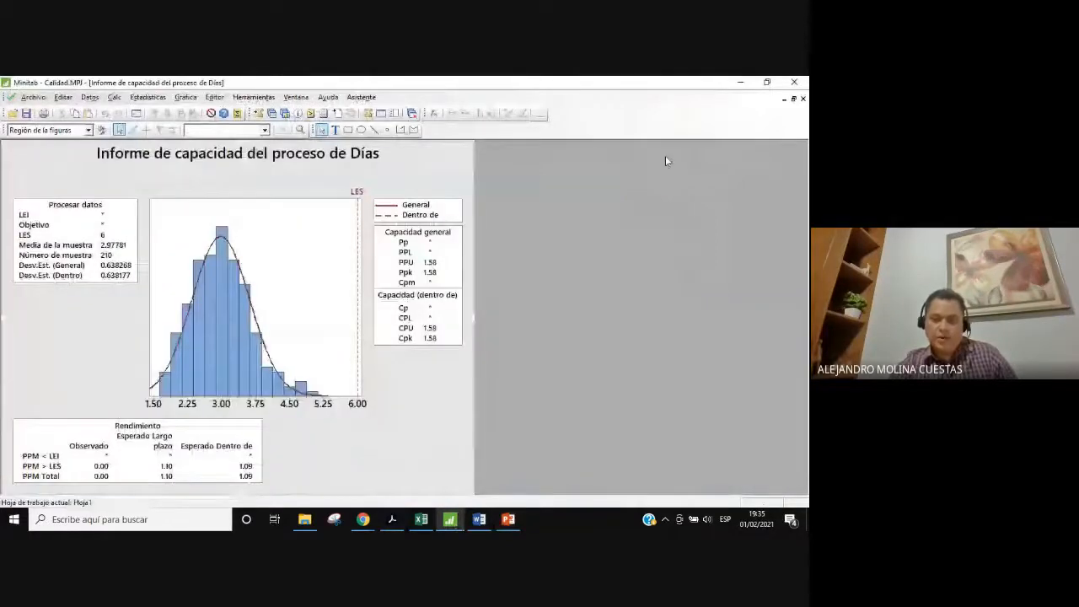
{"action": "left_click", "coordinate": [793, 98]}
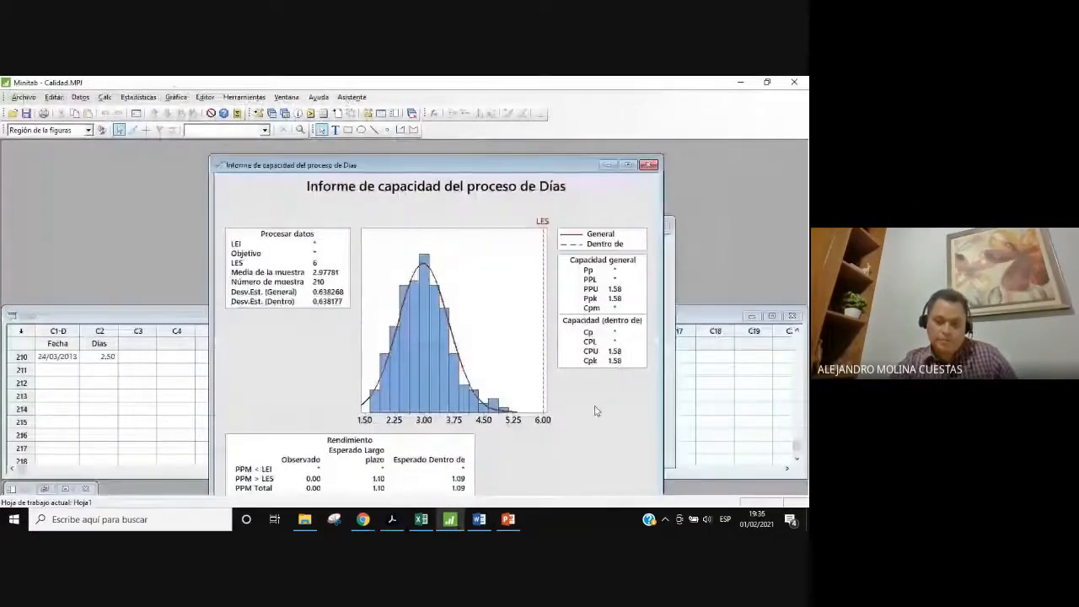
{"action": "left_click", "coordinate": [510, 521]}
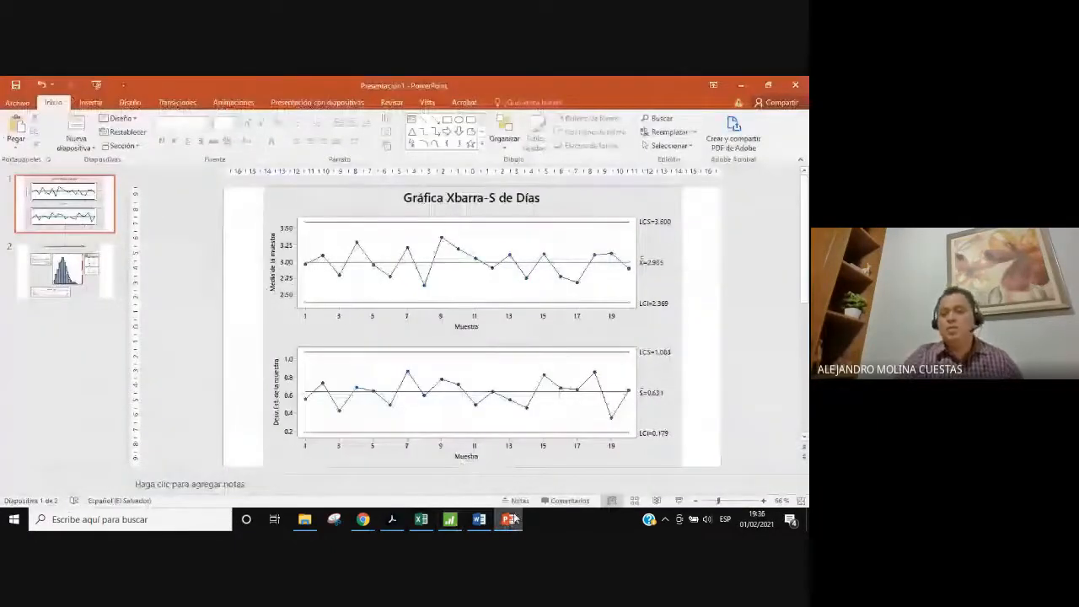
{"action": "scroll", "coordinate": [658, 368], "scroll_direction": "down", "scroll_amount": 2}
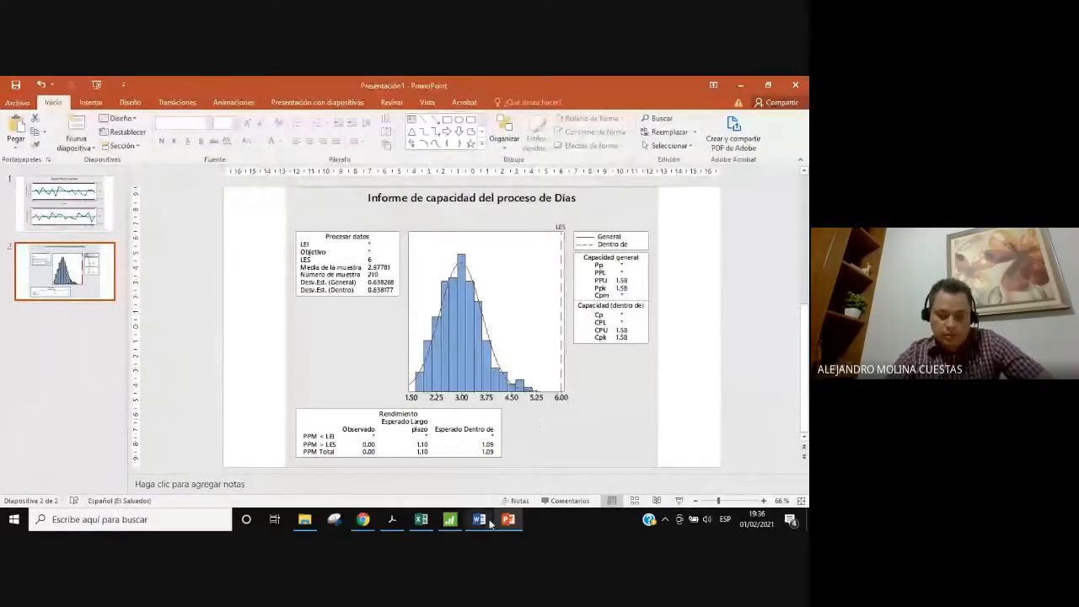
Switch to the Word document and review the capability report and Xbarra-S chart across its pages
{"action": "mouse_move", "coordinate": [483, 523]}
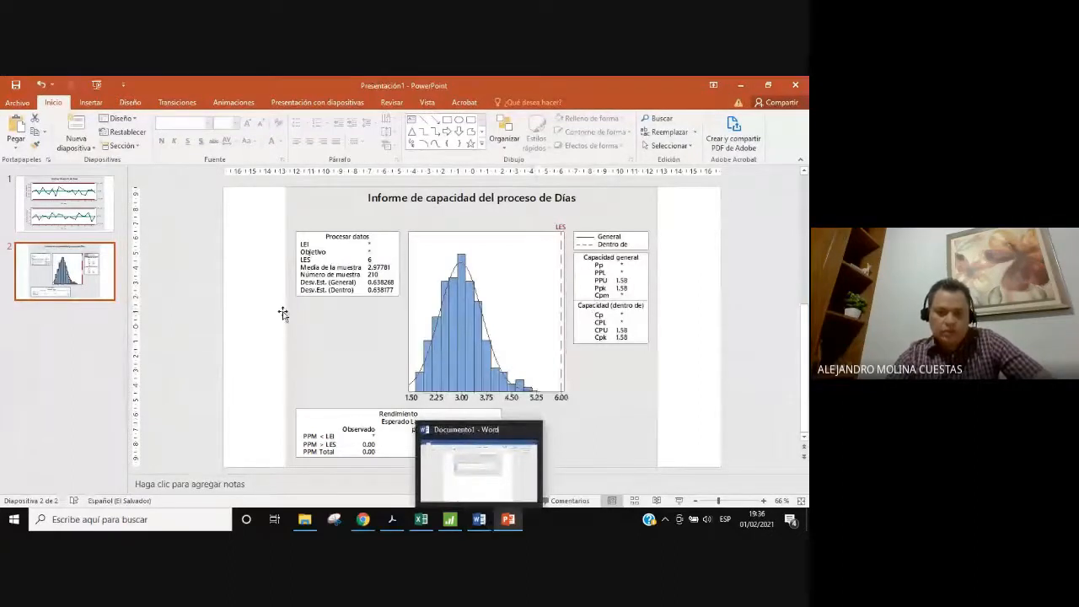
{"action": "left_click", "coordinate": [508, 520]}
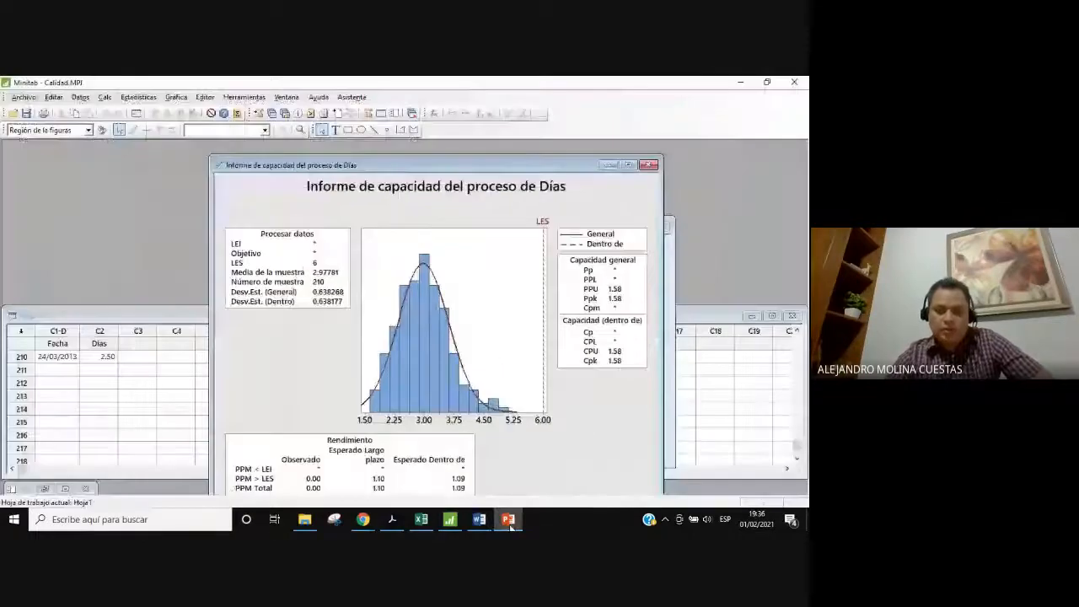
{"action": "left_click", "coordinate": [478, 520]}
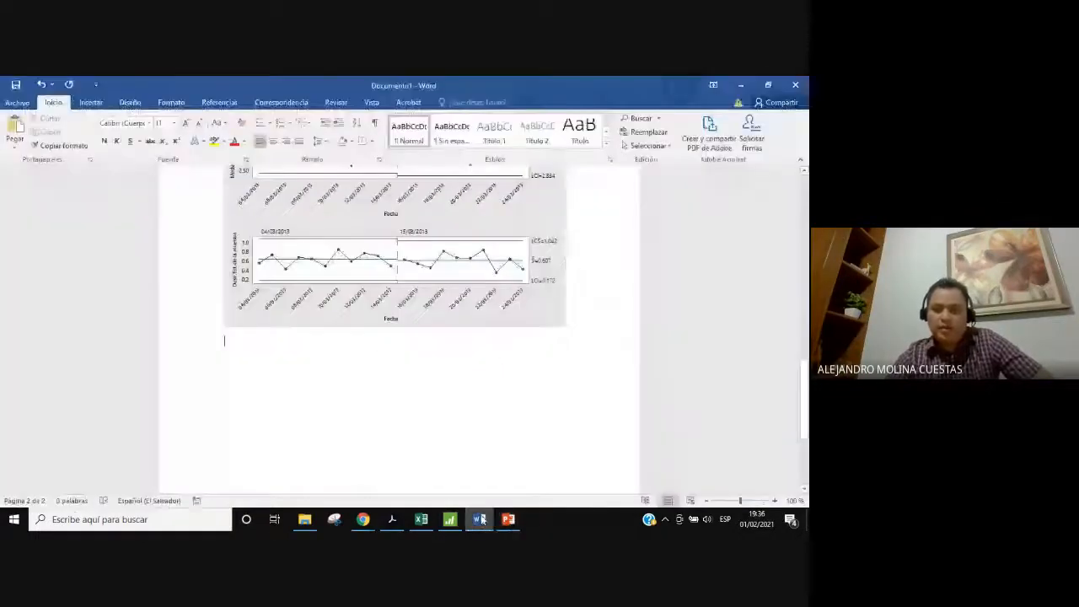
{"action": "key", "text": "ctrl+v"}
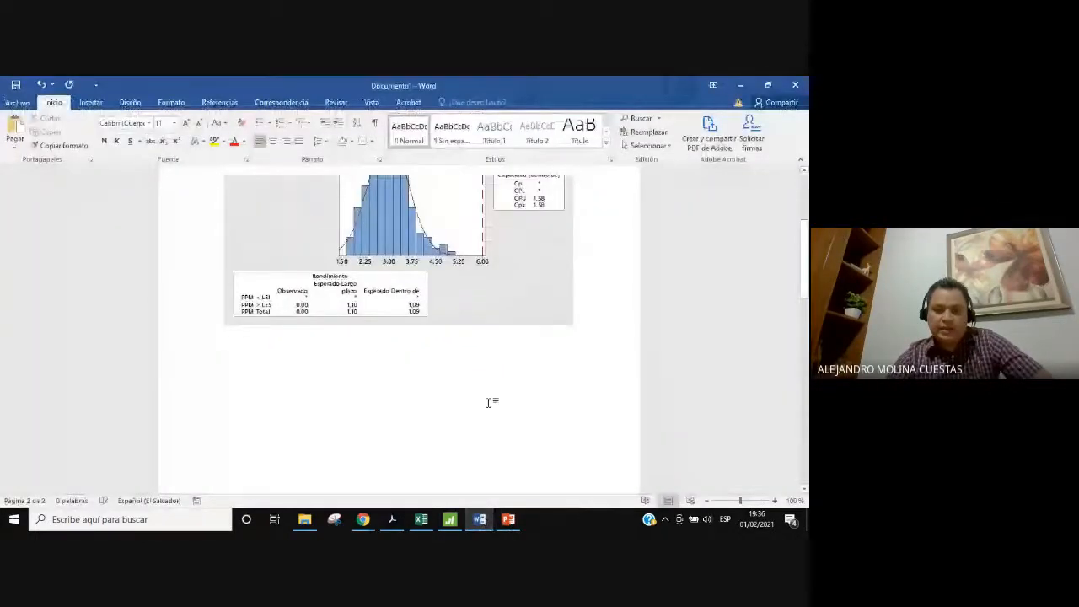
{"action": "scroll", "coordinate": [433, 352], "scroll_direction": "up", "scroll_amount": 8}
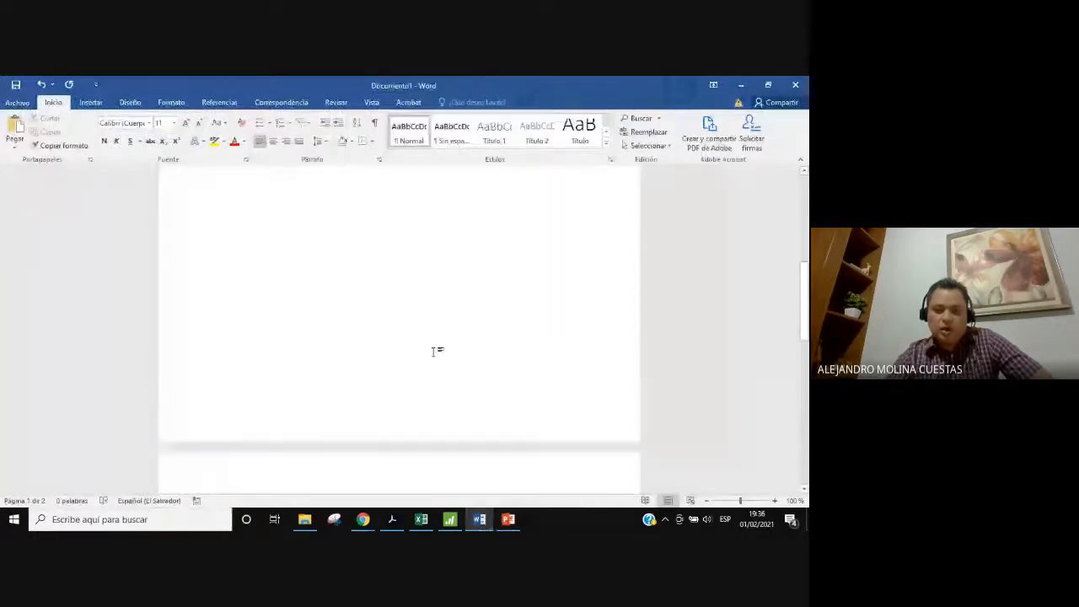
{"action": "scroll", "coordinate": [433, 351], "scroll_direction": "down", "scroll_amount": 8}
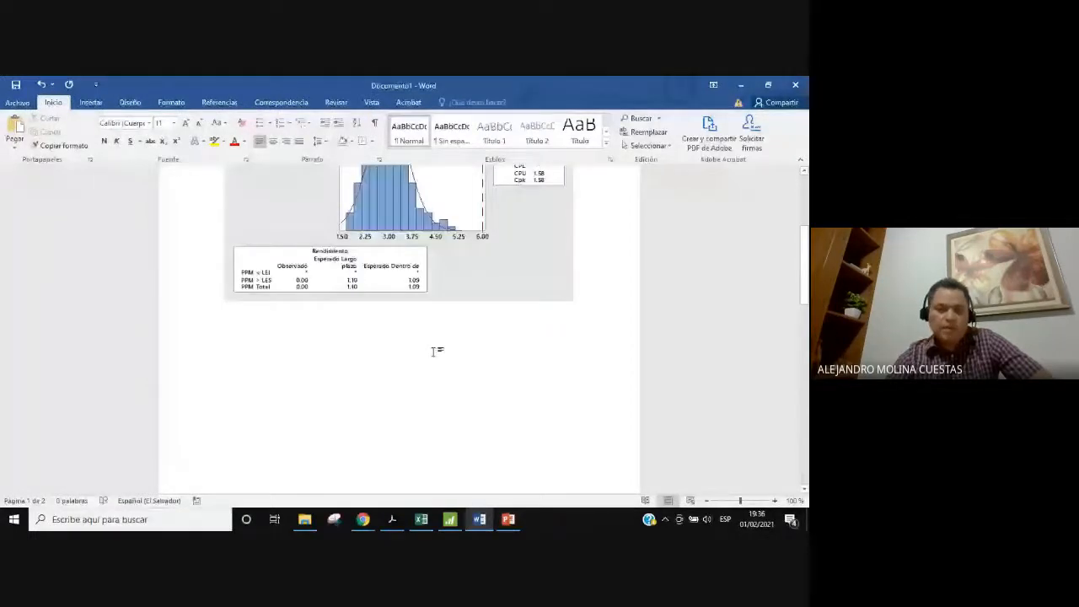
{"action": "scroll", "coordinate": [219, 208], "scroll_direction": "up", "scroll_amount": 4}
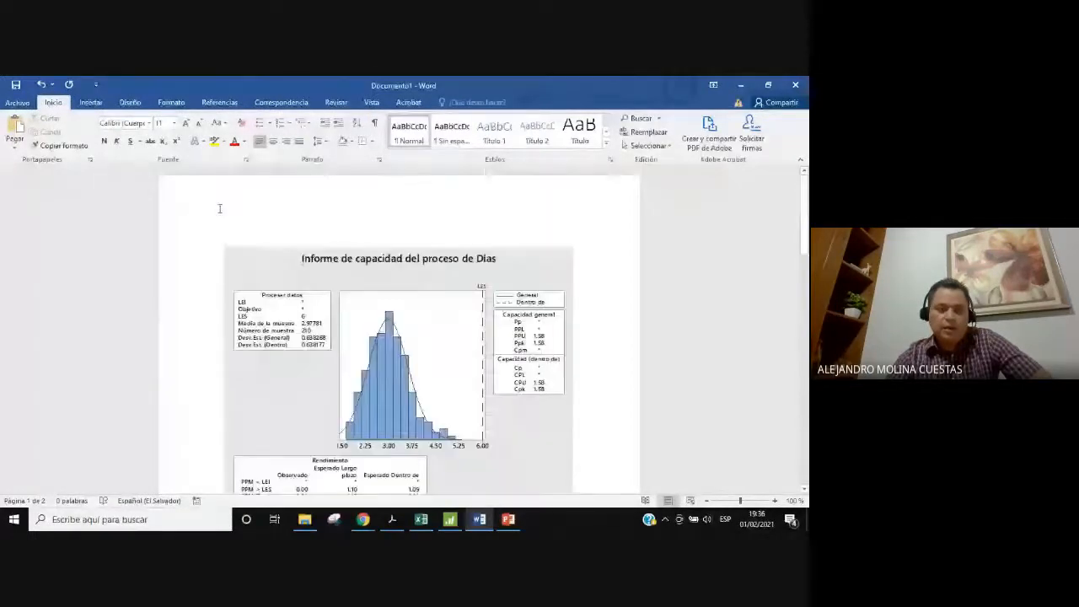
{"action": "scroll", "coordinate": [220, 208], "scroll_direction": "down", "scroll_amount": 5}
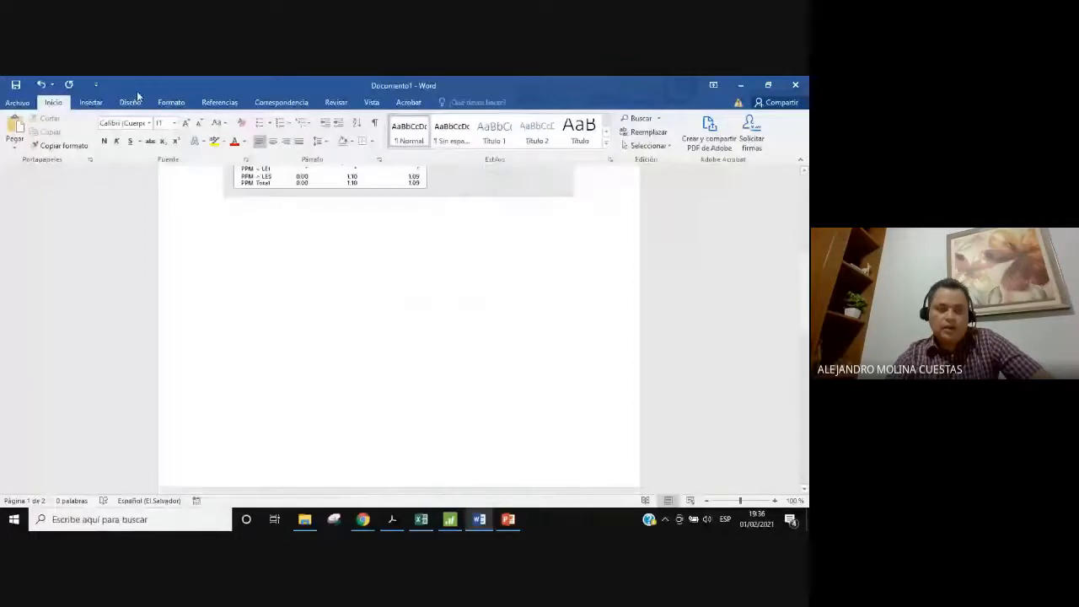
Examine the save locations and file type options for the Word document, cancel saving, and close Word
{"action": "left_click", "coordinate": [17, 103]}
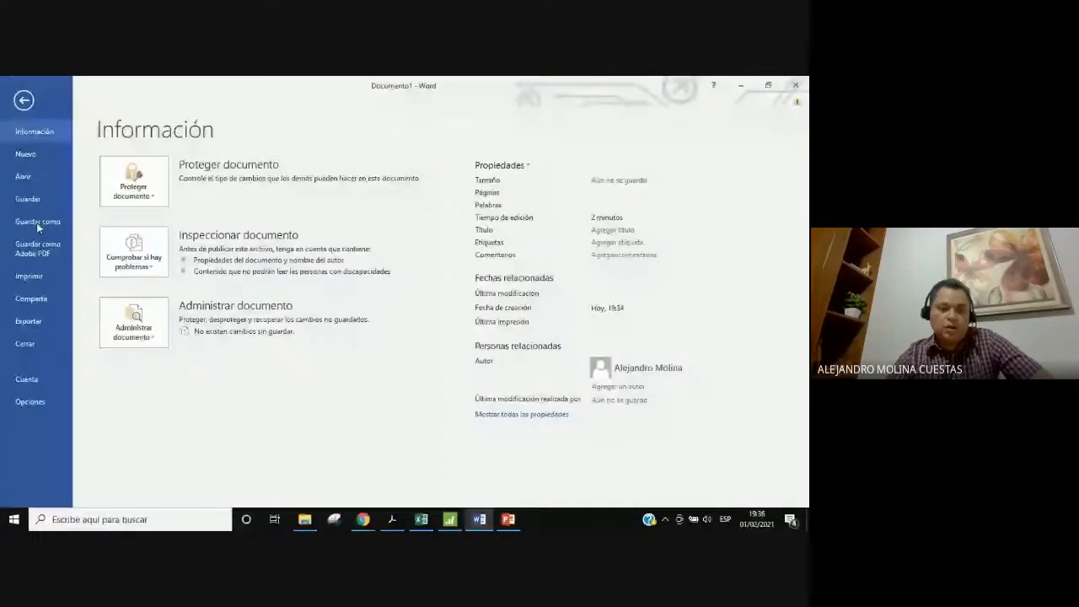
{"action": "left_click", "coordinate": [46, 222]}
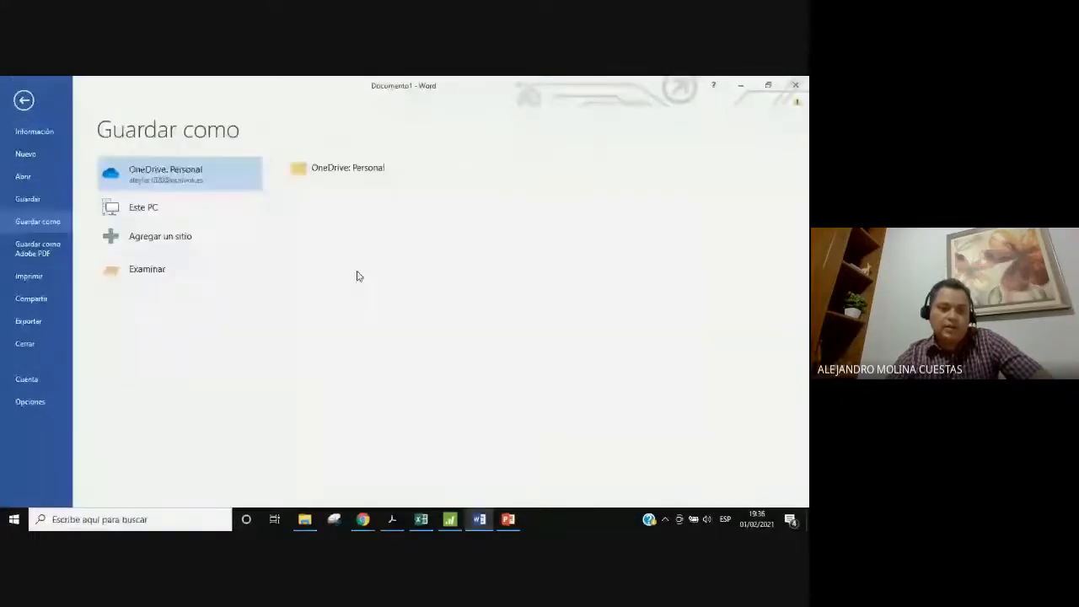
{"action": "left_click", "coordinate": [236, 268]}
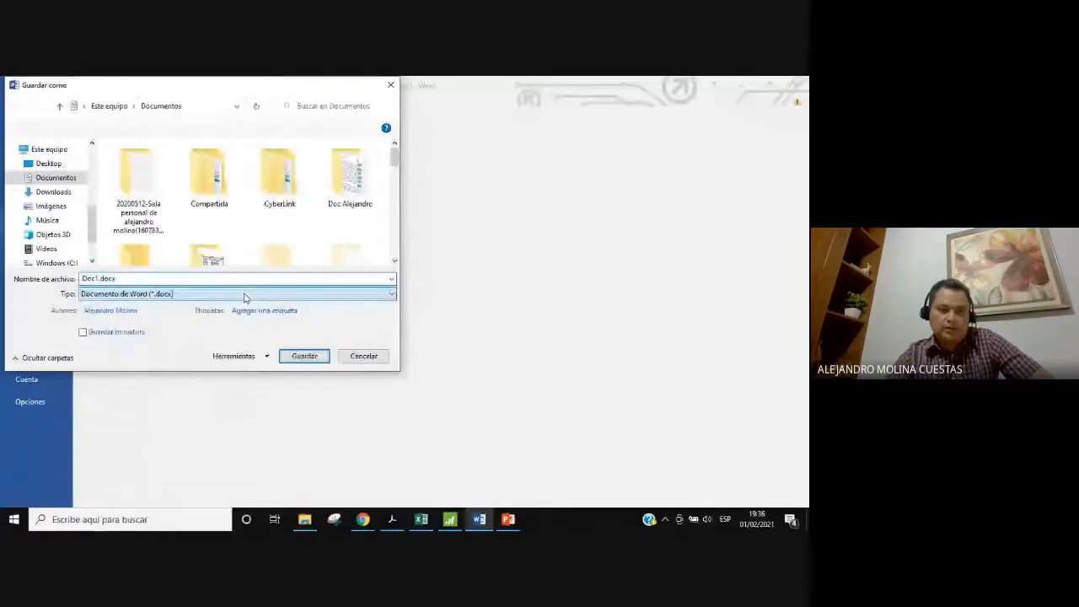
{"action": "left_click", "coordinate": [244, 295]}
{"action": "left_click", "coordinate": [31, 321]}
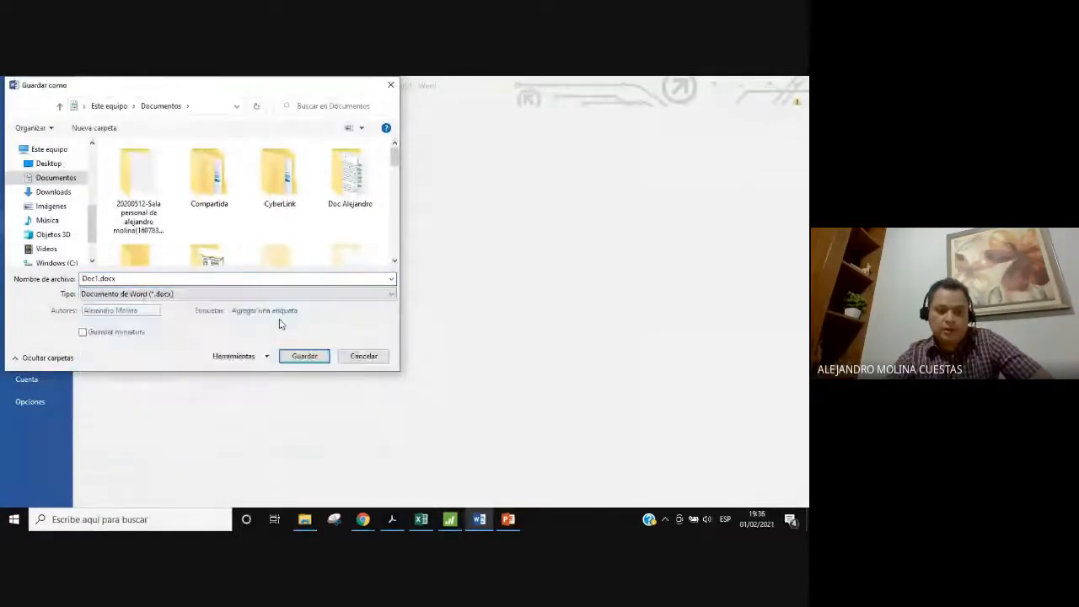
{"action": "left_click", "coordinate": [361, 355]}
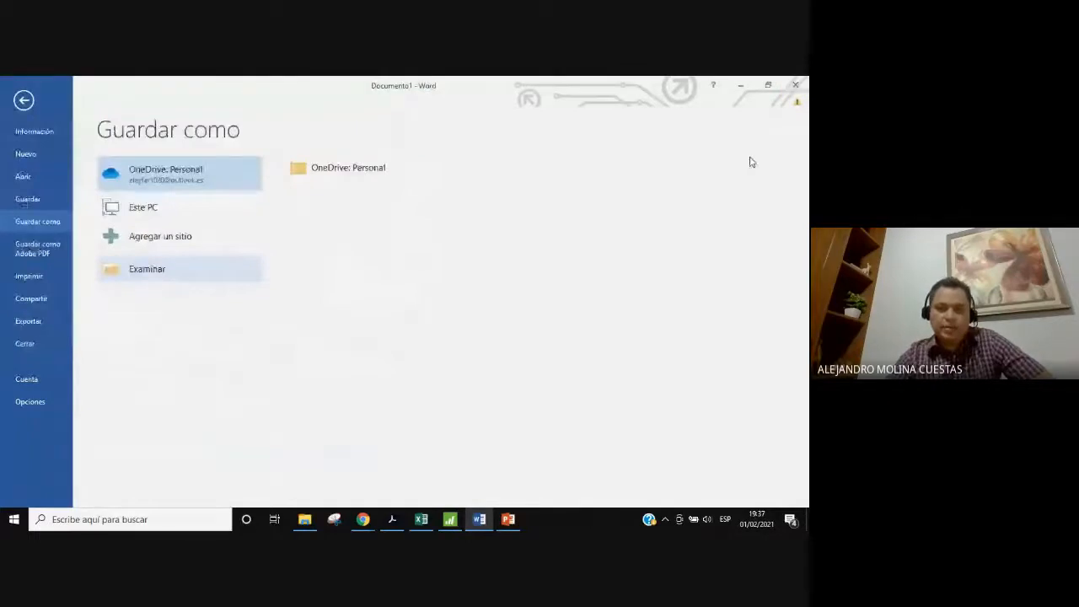
{"action": "key", "text": "Escape"}
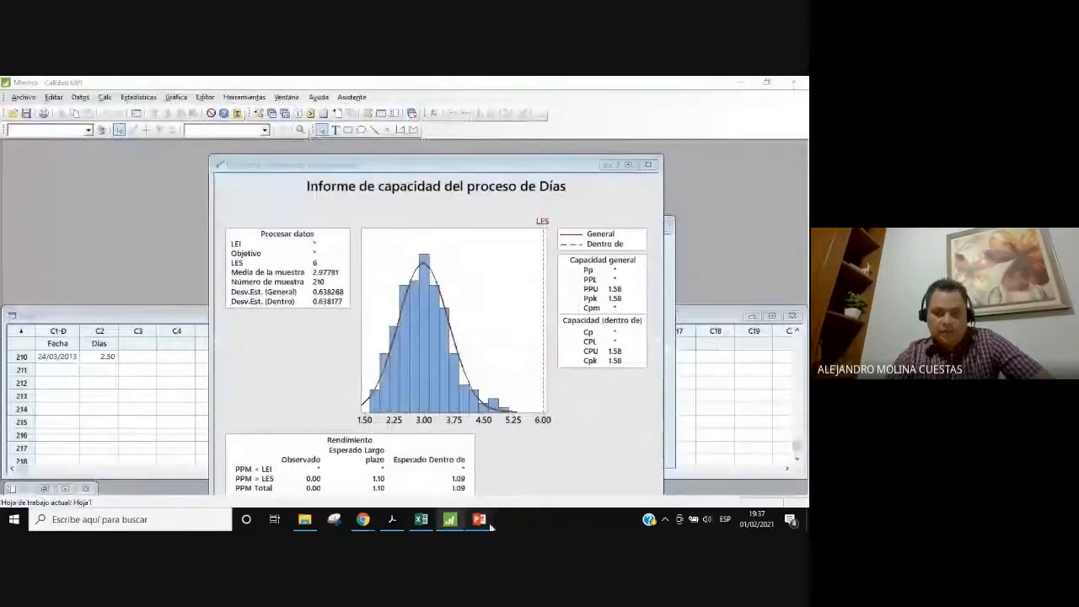
Switch to the Minitab PDF guide and read the page on Estadísticas Descriptivas y Graficas de datos
{"action": "left_click", "coordinate": [490, 526]}
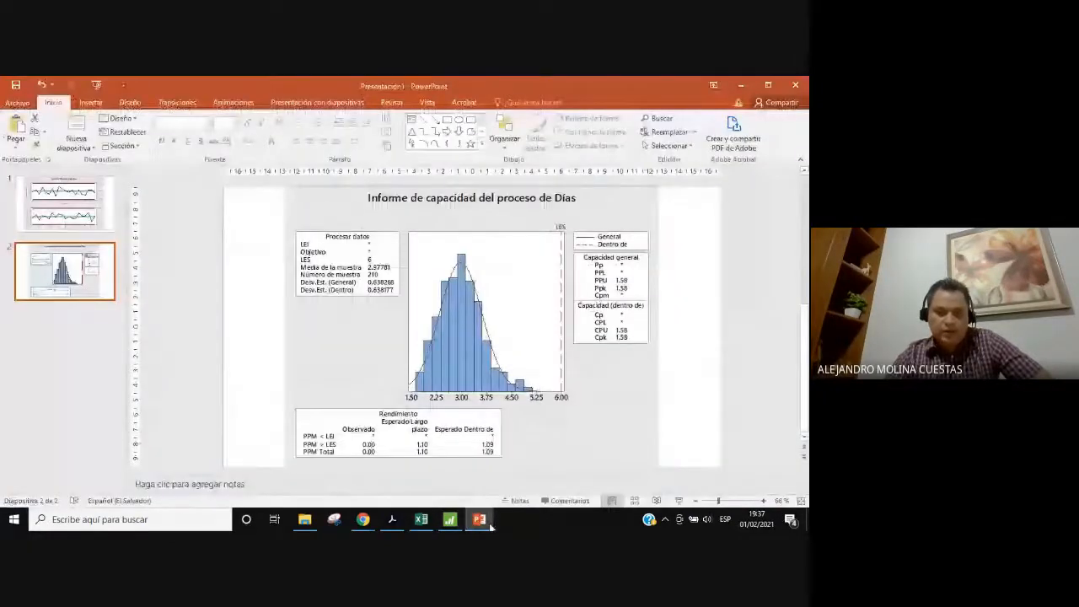
{"action": "left_click", "coordinate": [393, 520]}
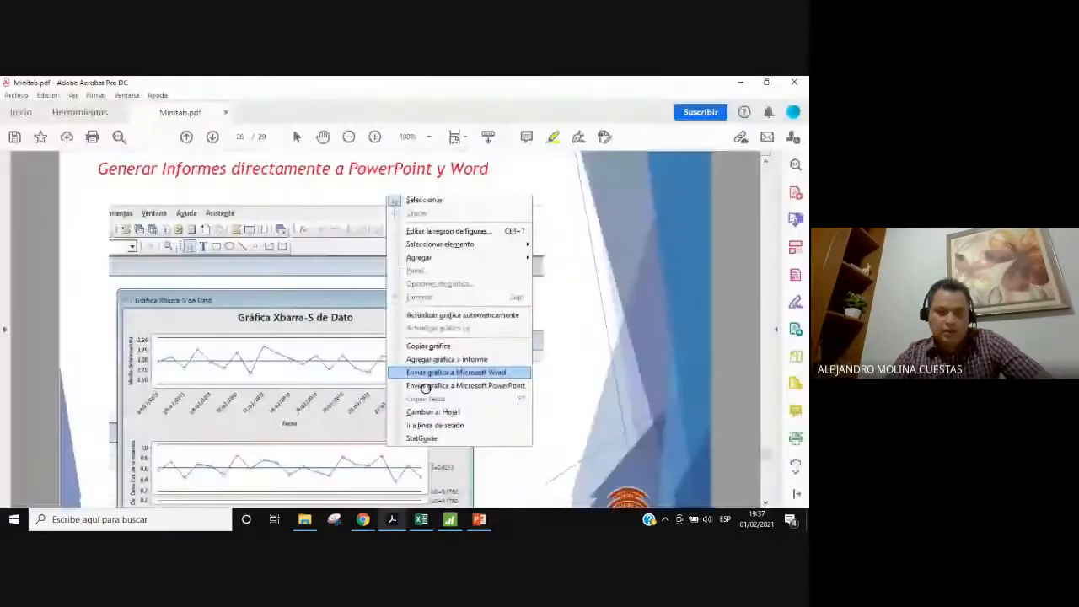
{"action": "scroll", "coordinate": [425, 388], "scroll_direction": "down", "scroll_amount": 2}
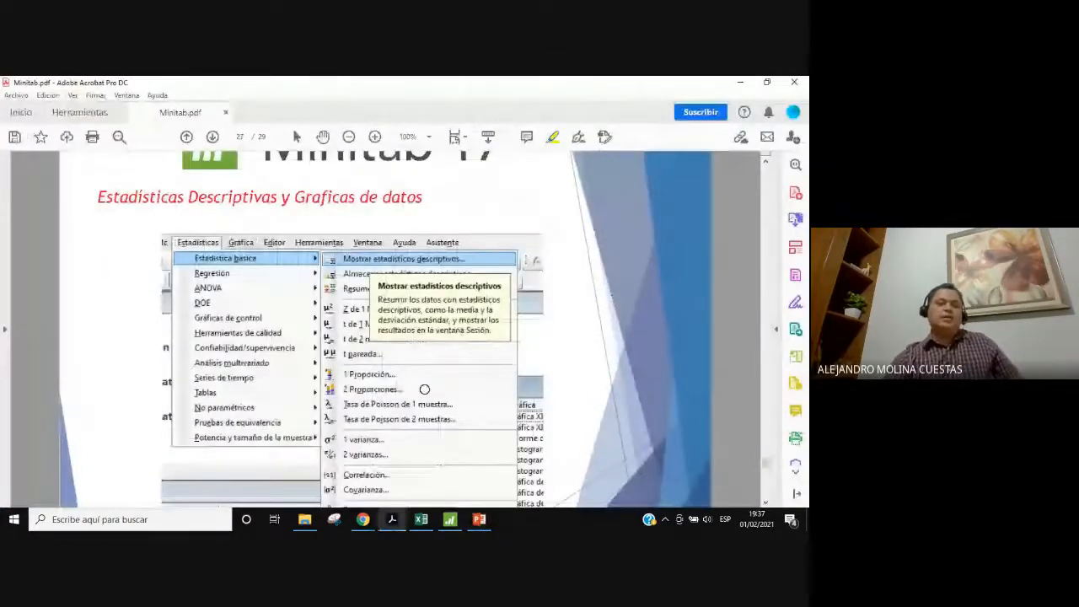
{"action": "scroll", "coordinate": [430, 405], "scroll_direction": "down", "scroll_amount": 1}
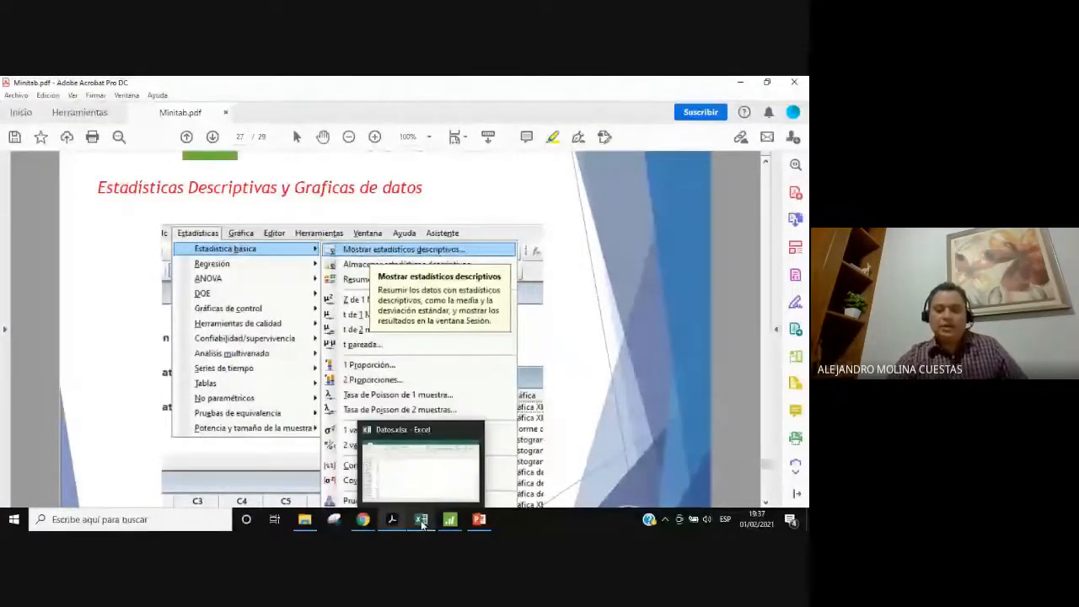
{"action": "mouse_move", "coordinate": [456, 523]}
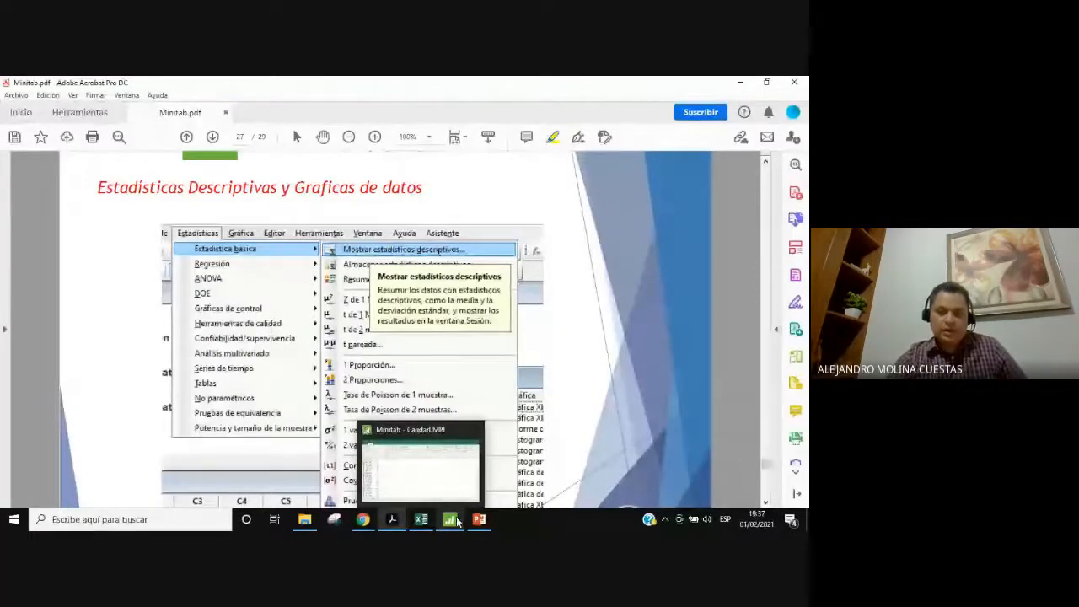
In Minitab, examine the statistics offered by Mostrar estadísticos descriptivos for the variable Días, and cancel without running the analysis
{"action": "left_click", "coordinate": [456, 522]}
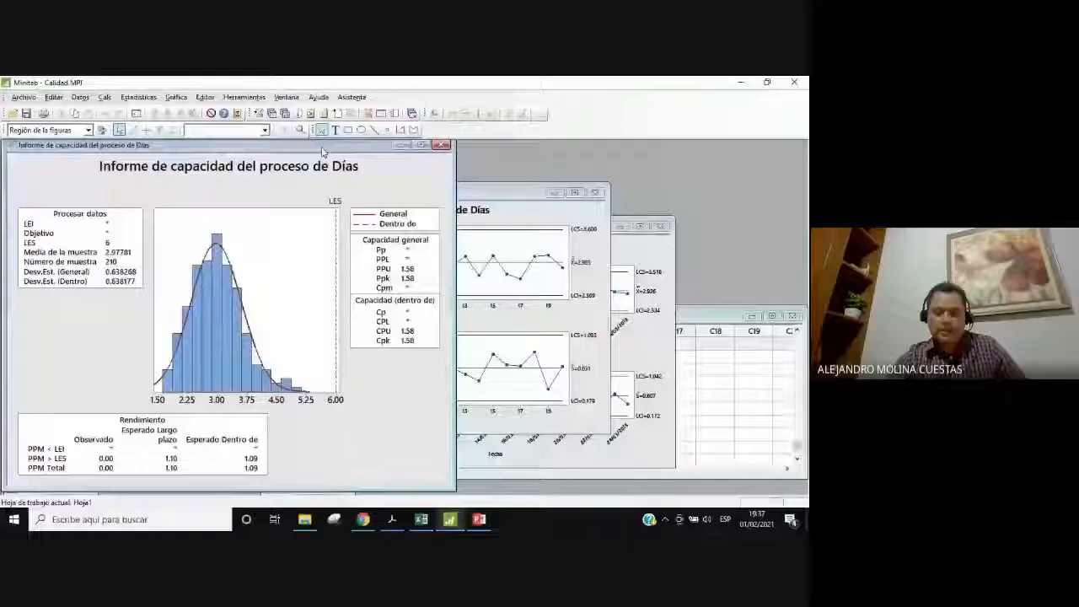
{"action": "left_click_drag", "start_coordinate": [321, 148], "coordinate": [316, 147]}
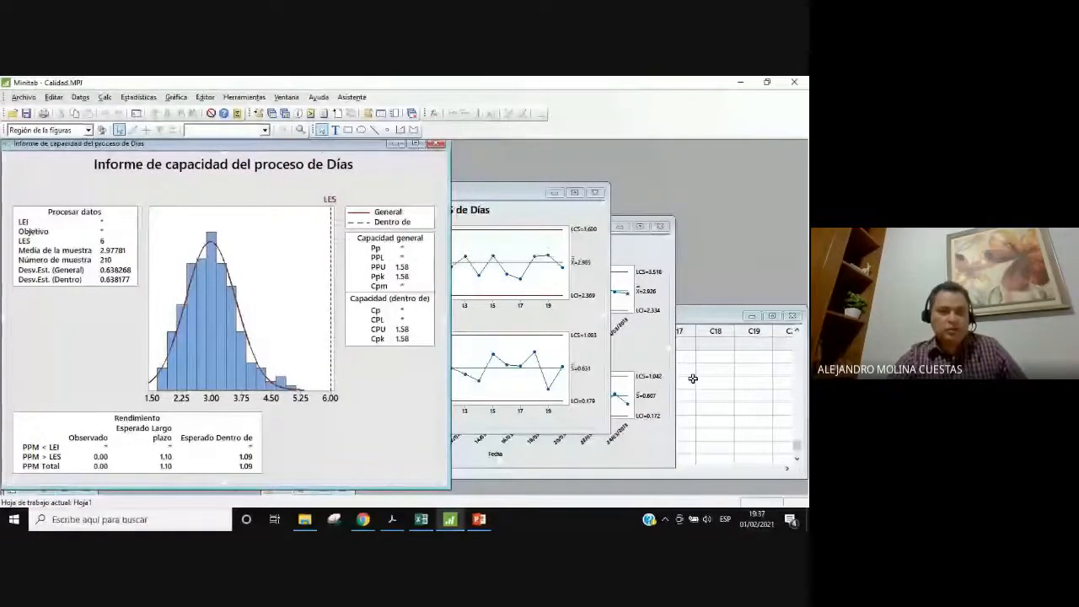
{"action": "left_click", "coordinate": [134, 99]}
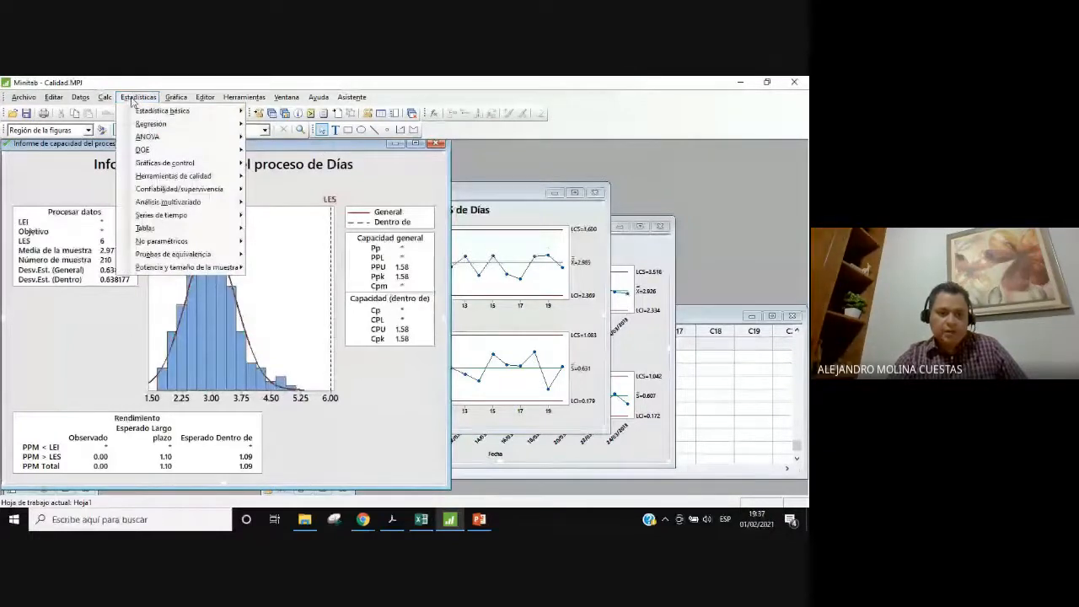
{"action": "mouse_move", "coordinate": [152, 116]}
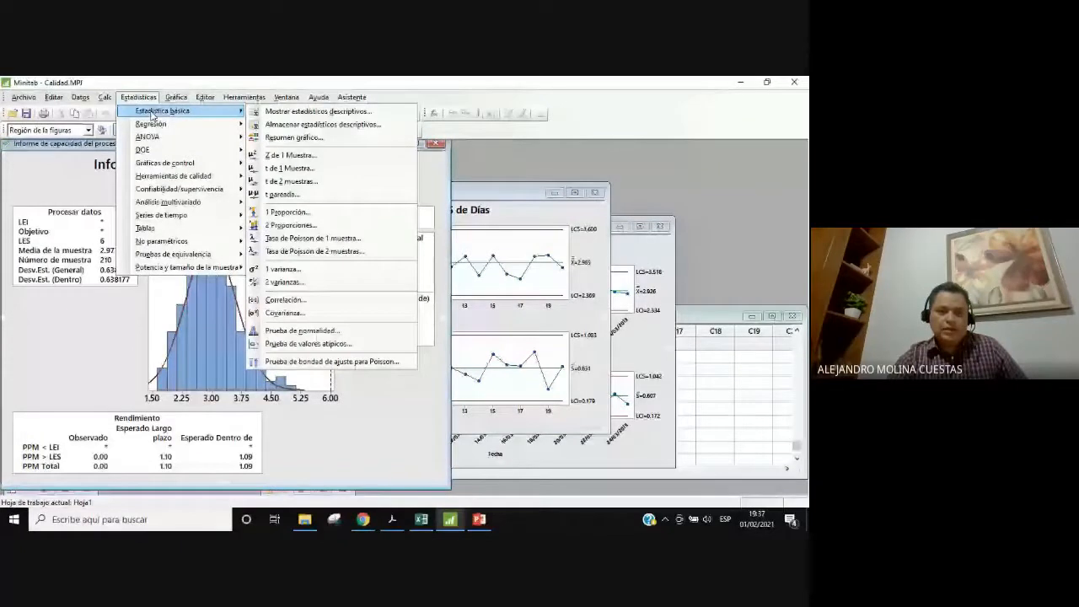
{"action": "left_click", "coordinate": [329, 113]}
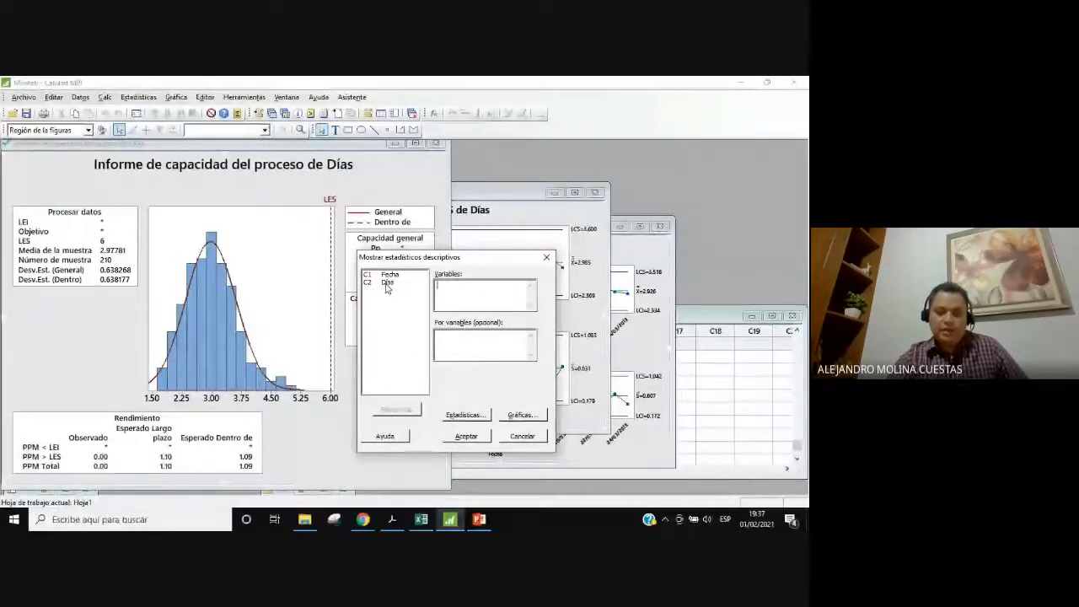
{"action": "double_click", "coordinate": [387, 283]}
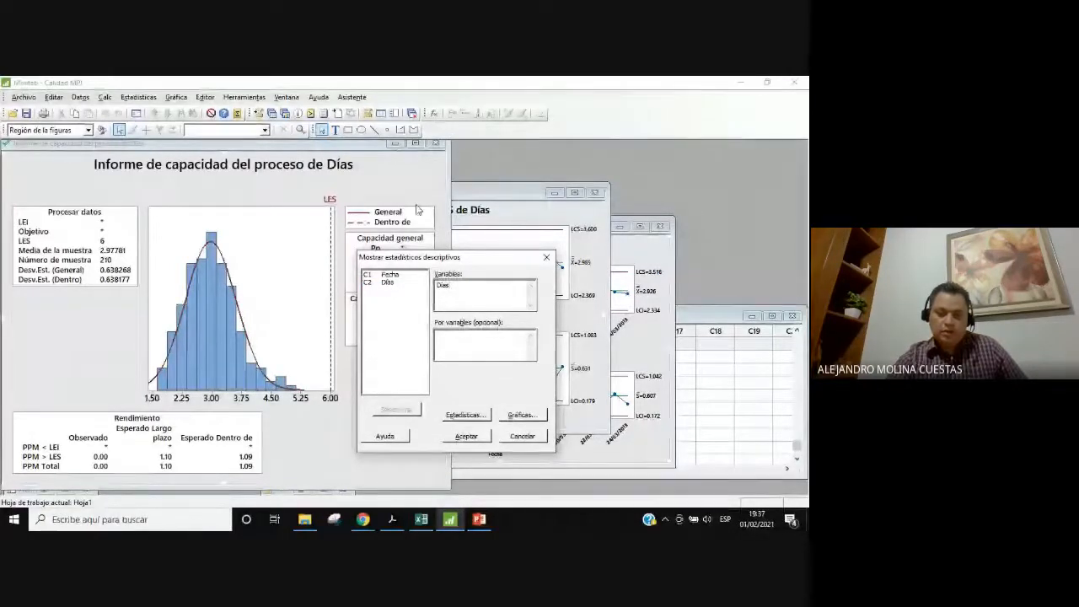
{"action": "left_click", "coordinate": [466, 415]}
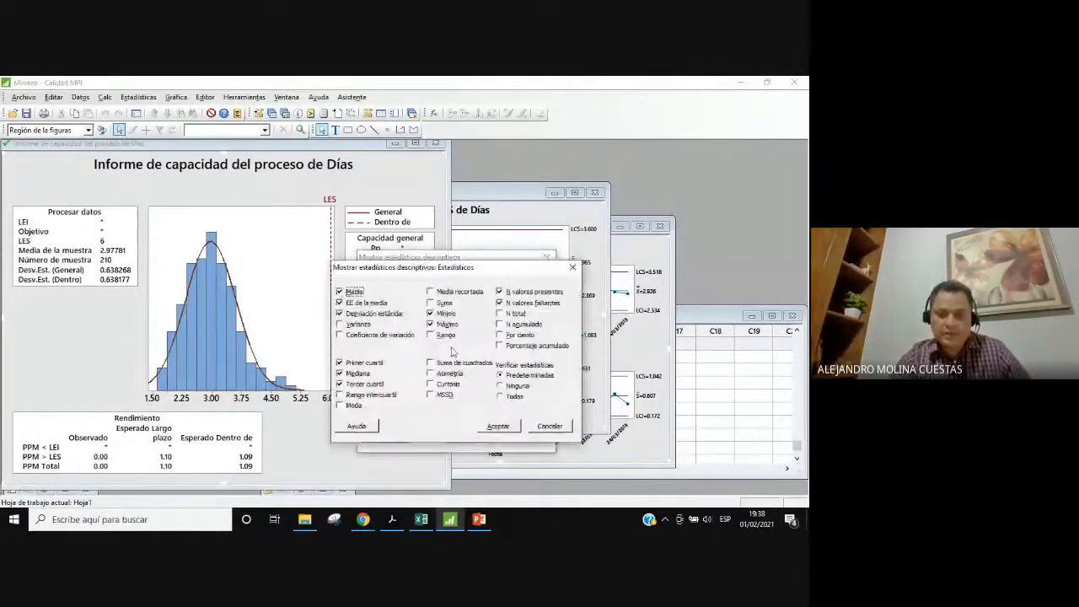
{"action": "left_click_drag", "start_coordinate": [441, 272], "coordinate": [418, 263]}
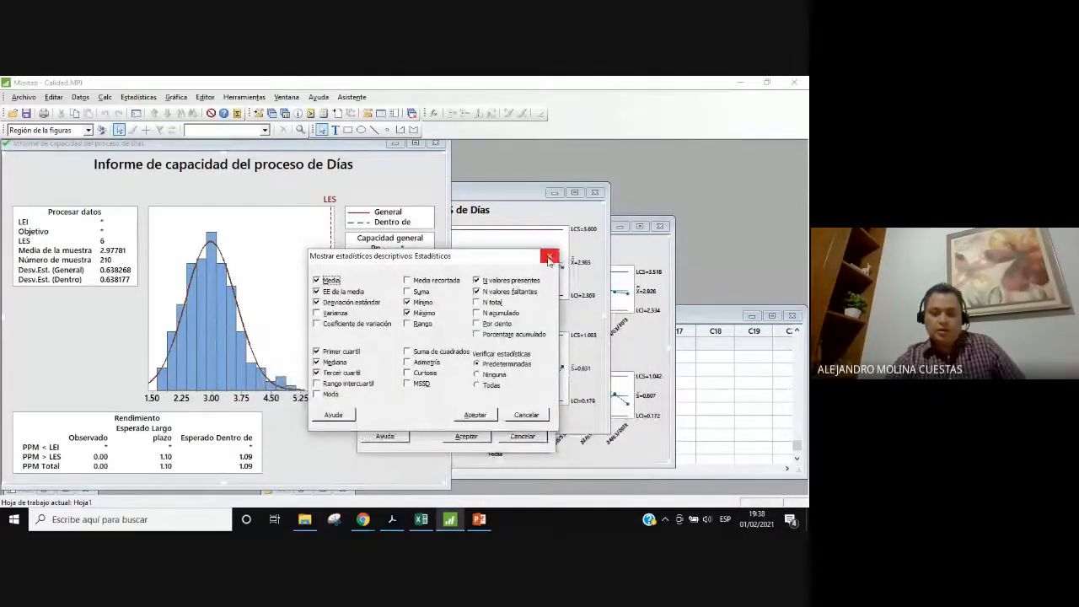
{"action": "left_click", "coordinate": [526, 415]}
{"action": "left_click", "coordinate": [523, 436]}
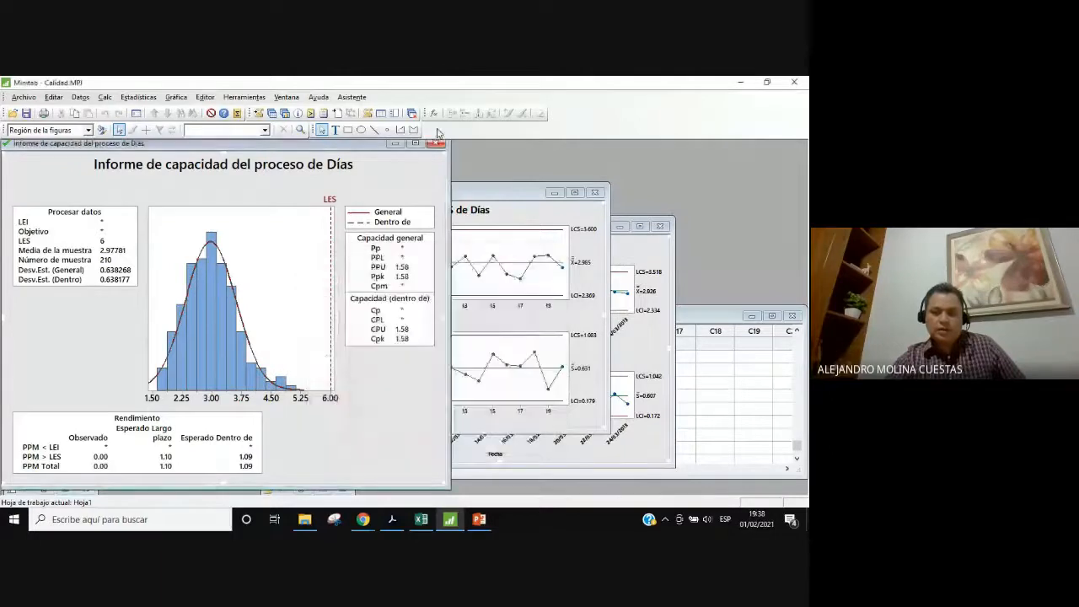
Minimise the capability report and both Xbarra-S chart windows to clear the workspace above the worksheet
{"action": "left_click", "coordinate": [436, 143]}
{"action": "left_click", "coordinate": [554, 193]}
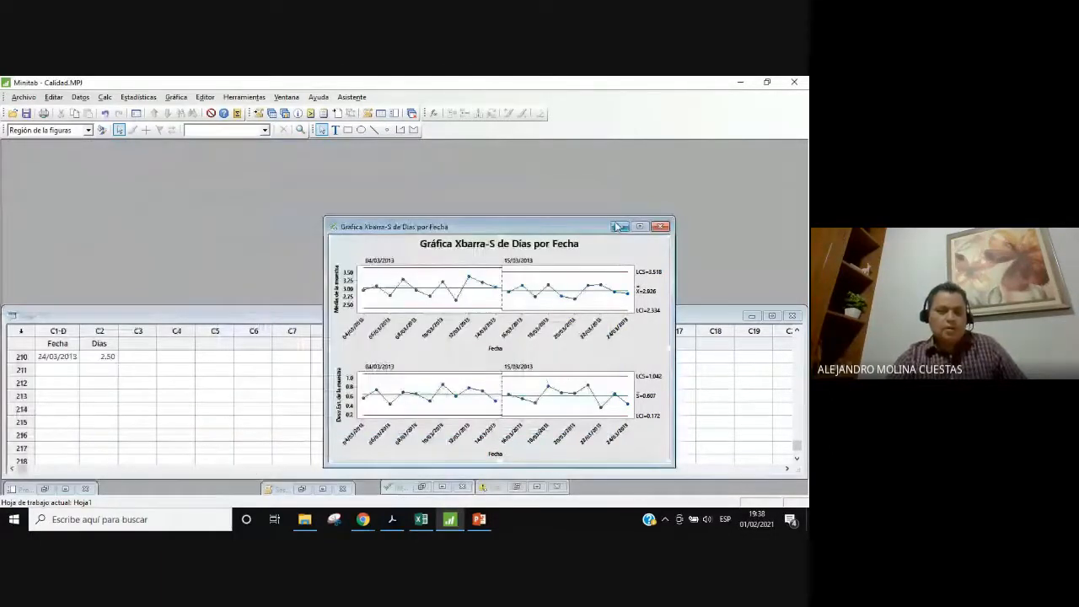
{"action": "left_click", "coordinate": [617, 226]}
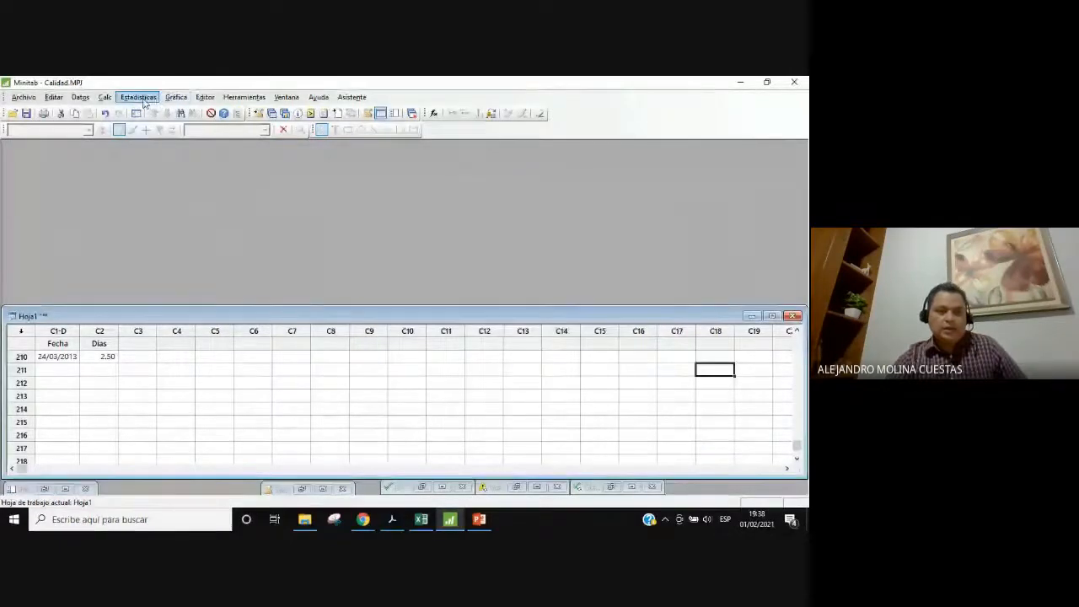
Set up Mostrar estadísticos descriptivos for the variable Días, adding Varianza and Moda to the default statistics
{"action": "left_click", "coordinate": [144, 99]}
{"action": "mouse_move", "coordinate": [156, 115]}
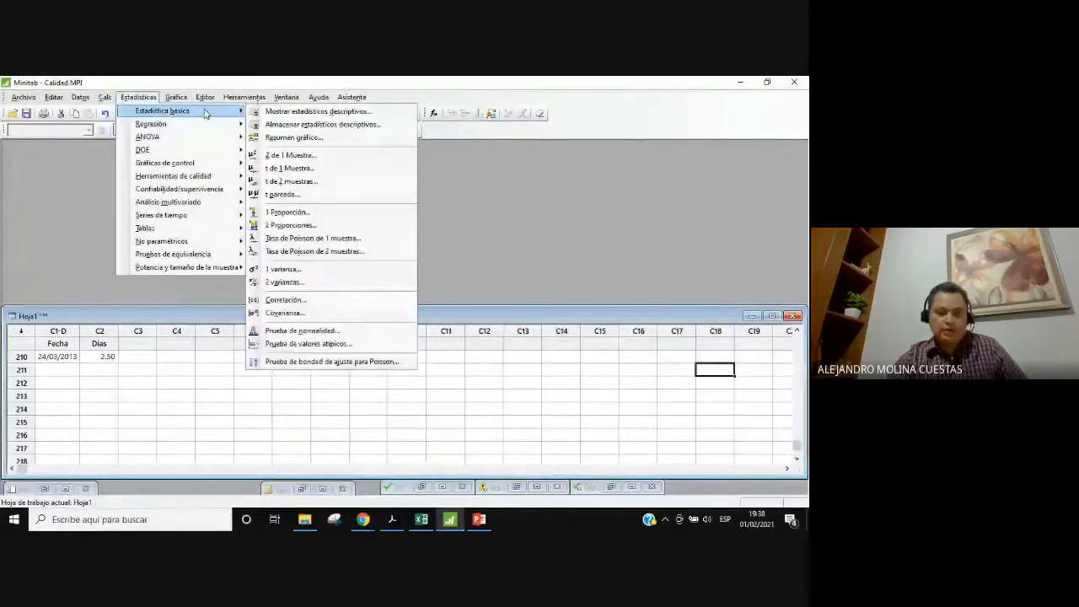
{"action": "left_click", "coordinate": [295, 111]}
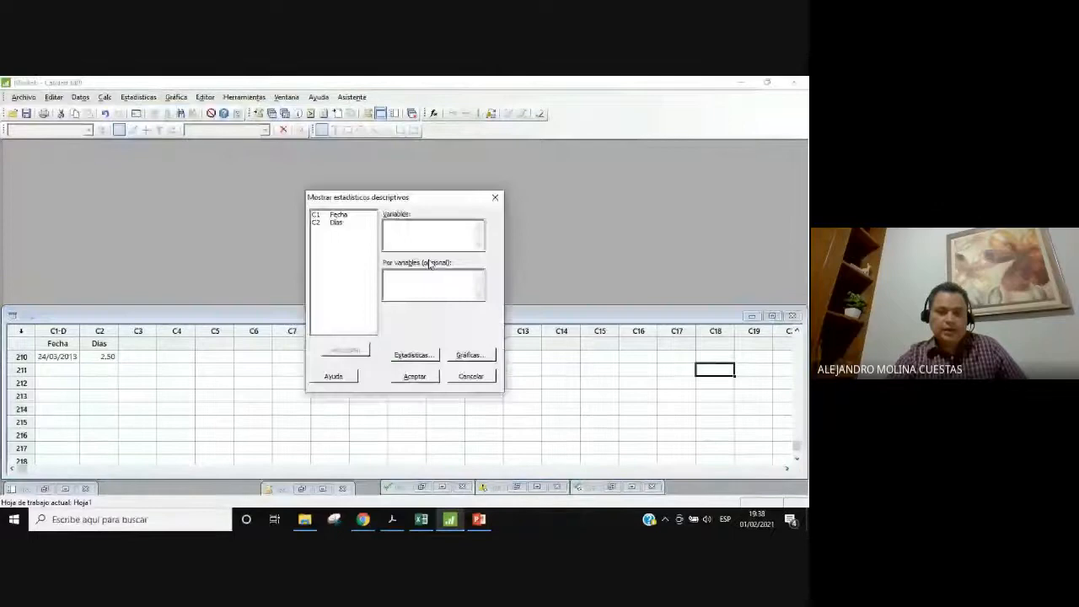
{"action": "double_click", "coordinate": [336, 223]}
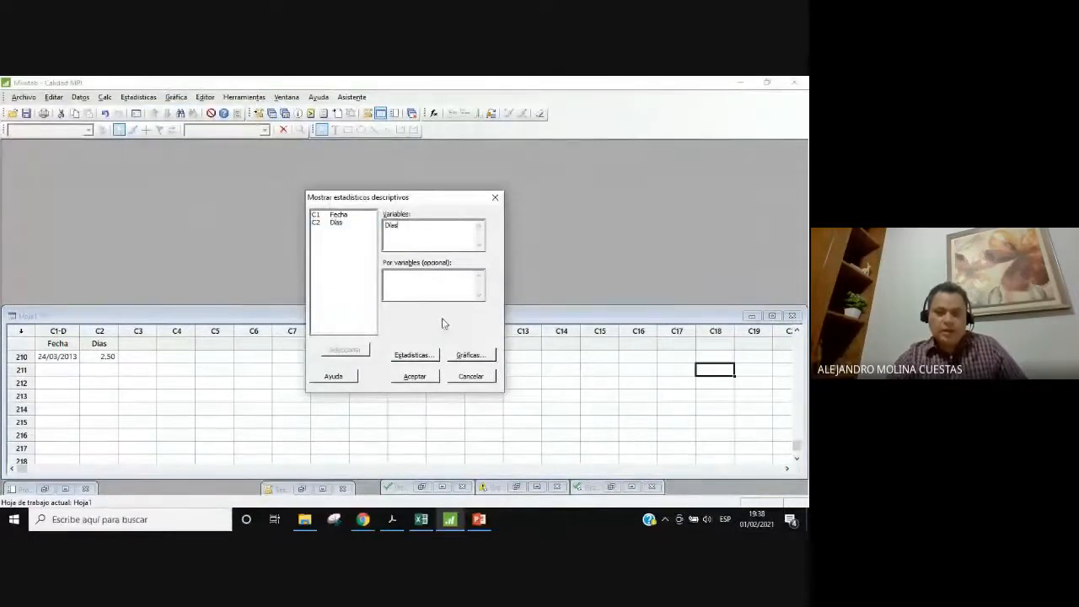
{"action": "left_click", "coordinate": [413, 355]}
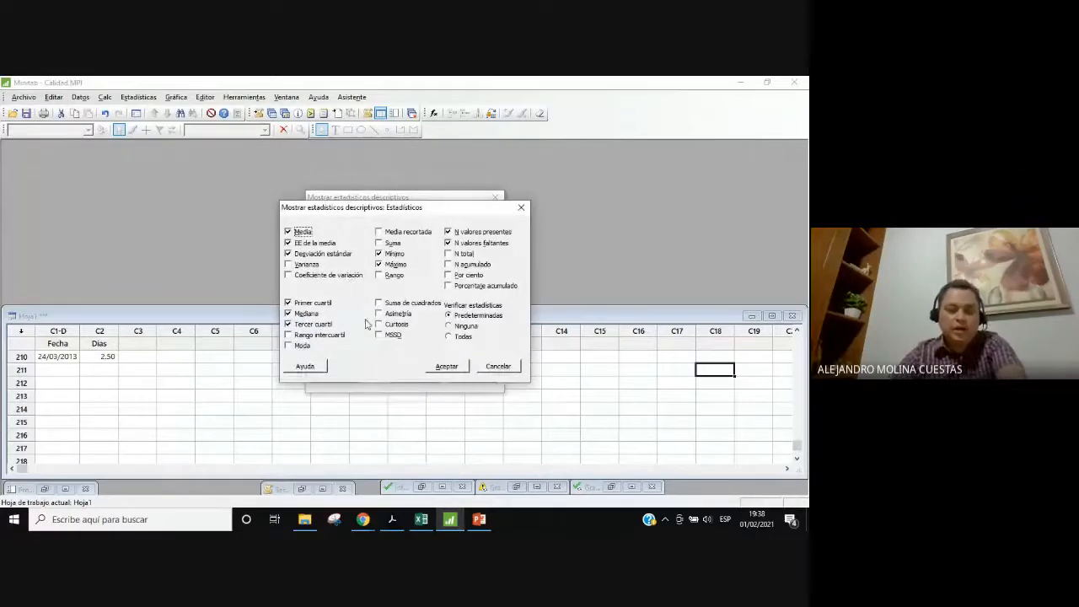
{"action": "left_click", "coordinate": [306, 264]}
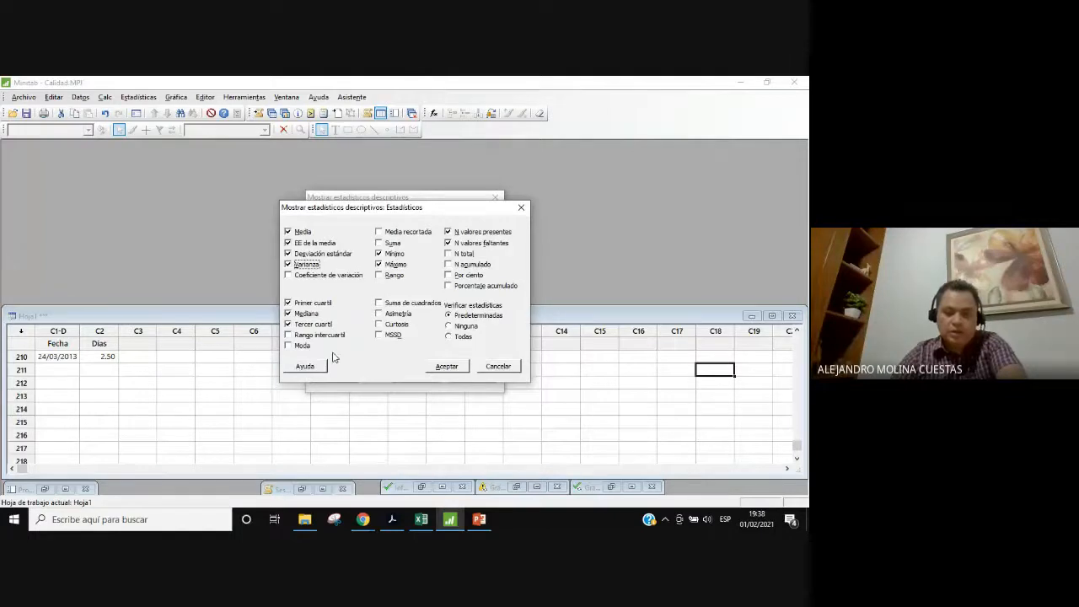
{"action": "left_click", "coordinate": [302, 347]}
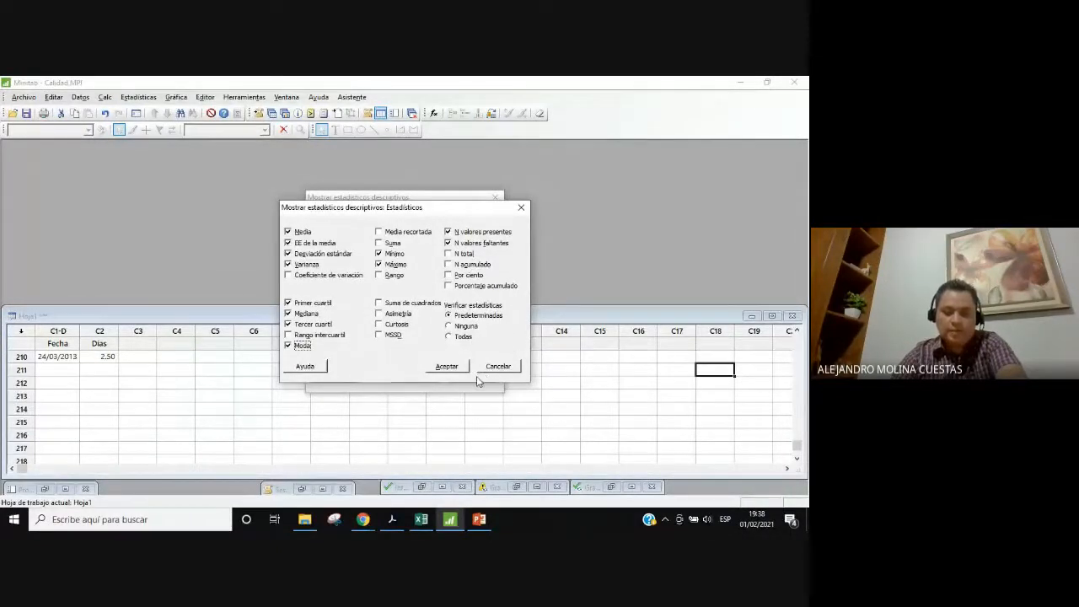
Switch to the Google Meet call in Chrome to check the participants, and return to Minitab
{"action": "left_click_drag", "start_coordinate": [371, 209], "coordinate": [206, 266]}
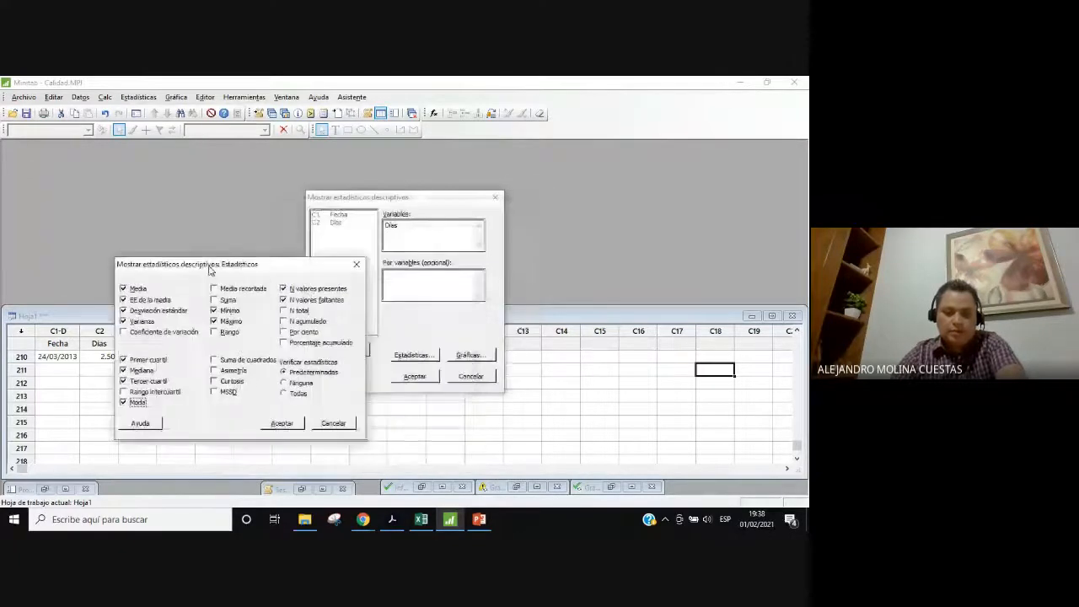
{"action": "mouse_move", "coordinate": [372, 521]}
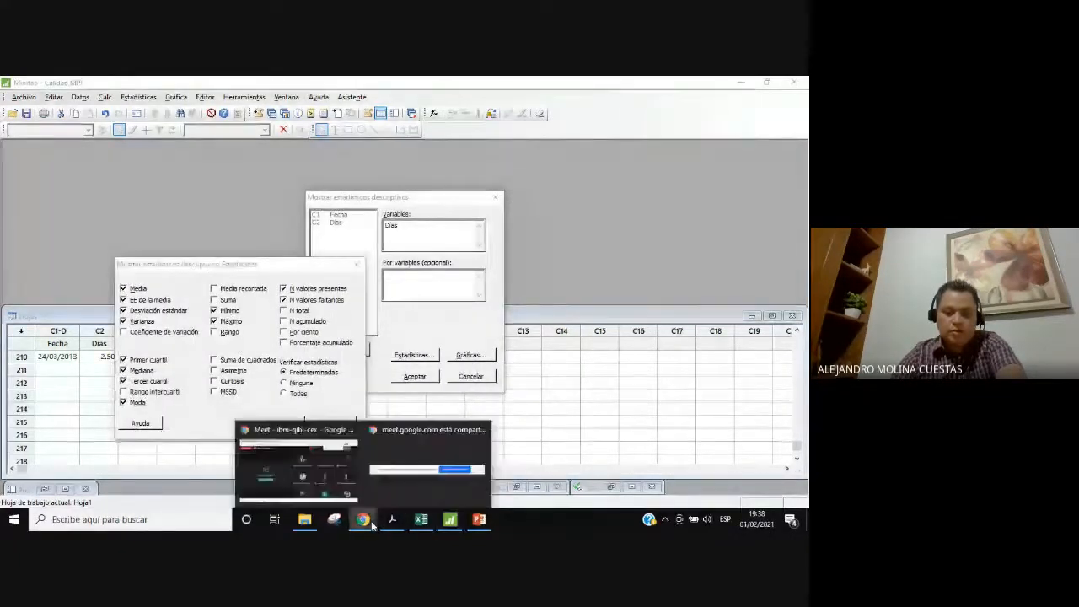
{"action": "left_click", "coordinate": [324, 482]}
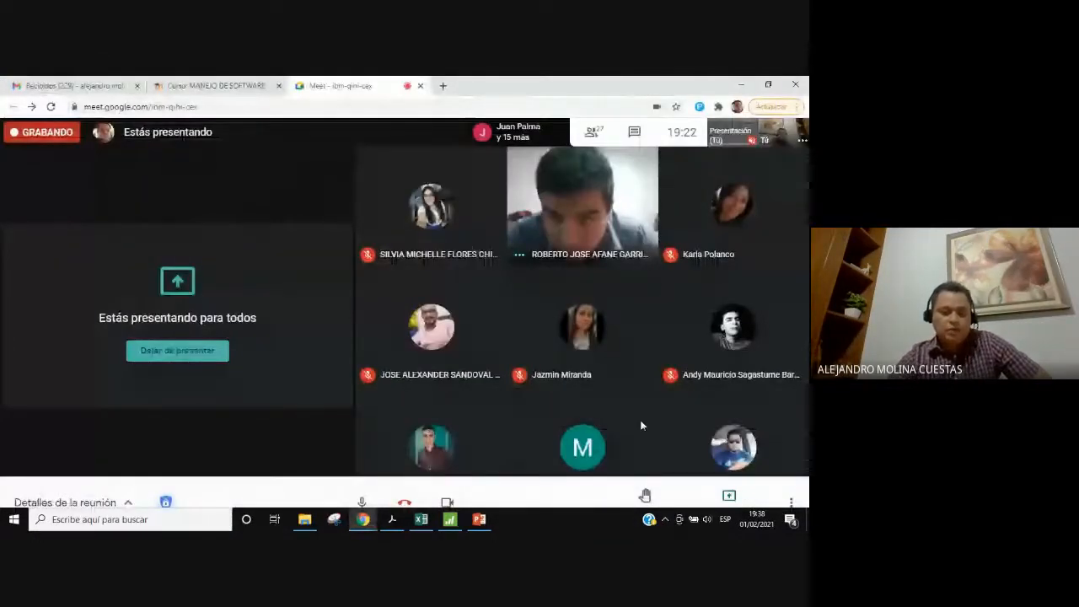
{"action": "left_click", "coordinate": [453, 520]}
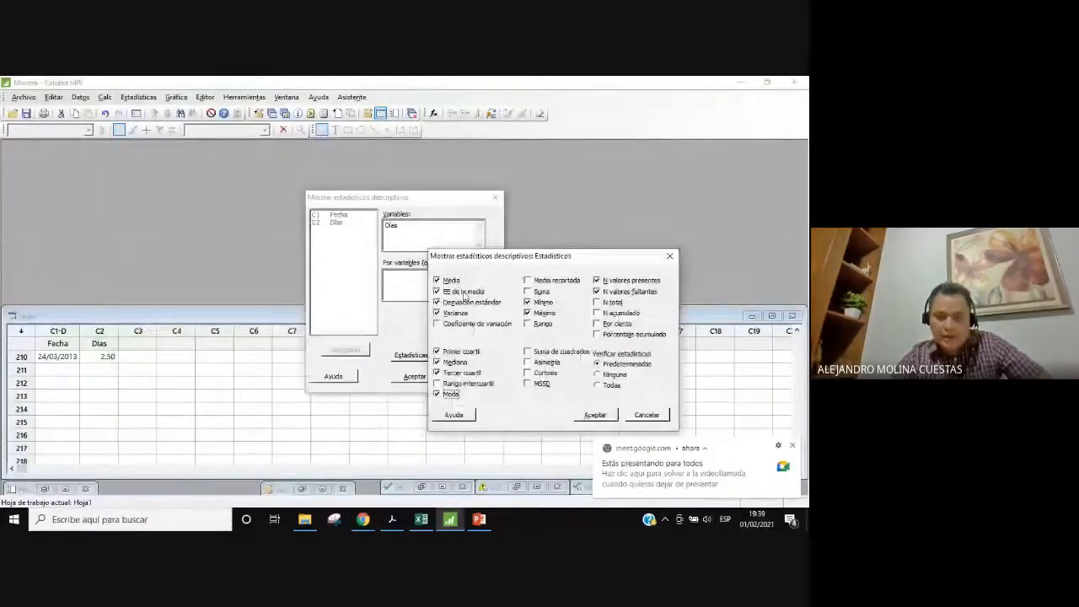
Accept the chosen statistics and run the analysis with Histograma de datos and Histograma de datos, con curva normal as graphs
{"action": "left_click", "coordinate": [595, 414]}
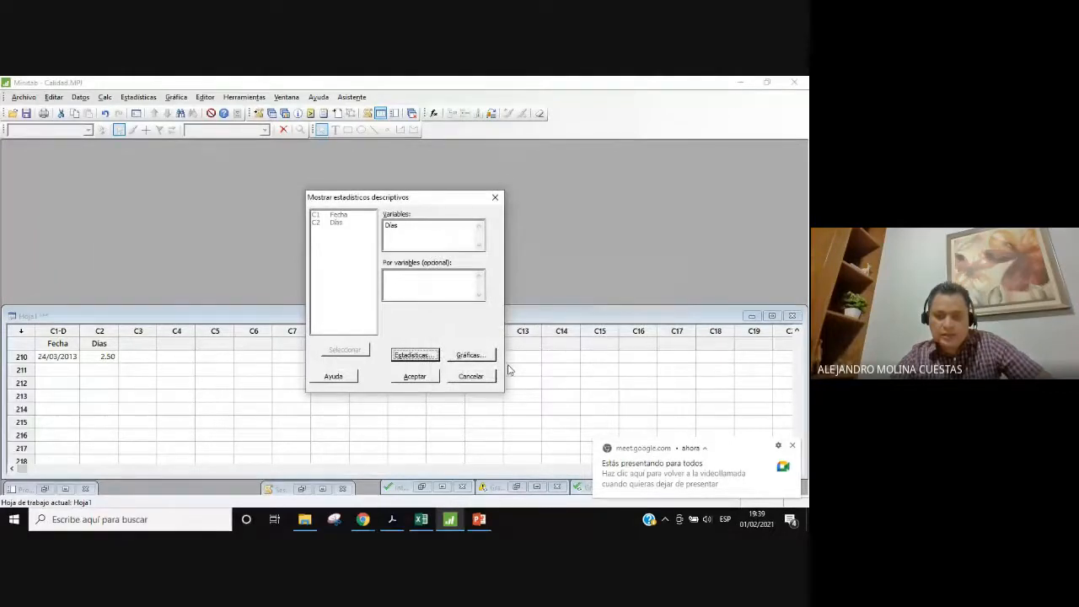
{"action": "left_click", "coordinate": [470, 355]}
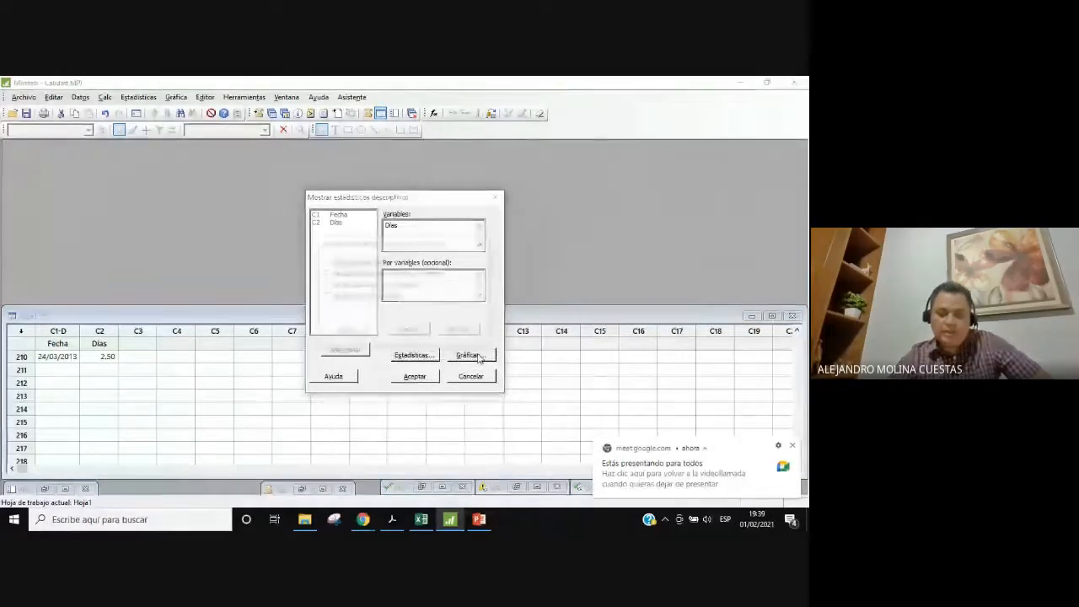
{"action": "left_click_drag", "start_coordinate": [376, 252], "coordinate": [602, 212]}
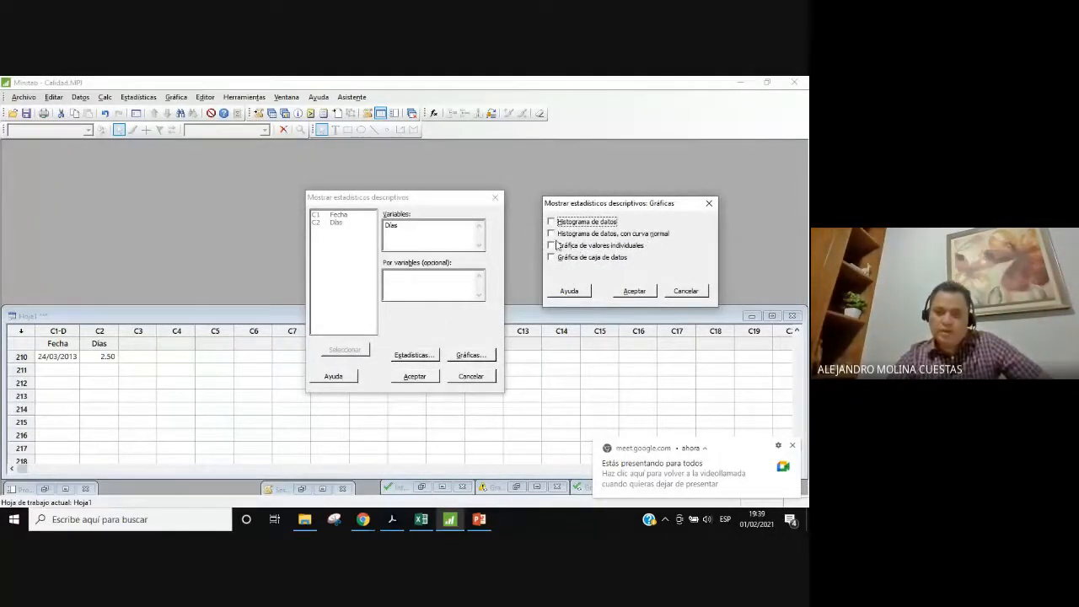
{"action": "left_click", "coordinate": [551, 234]}
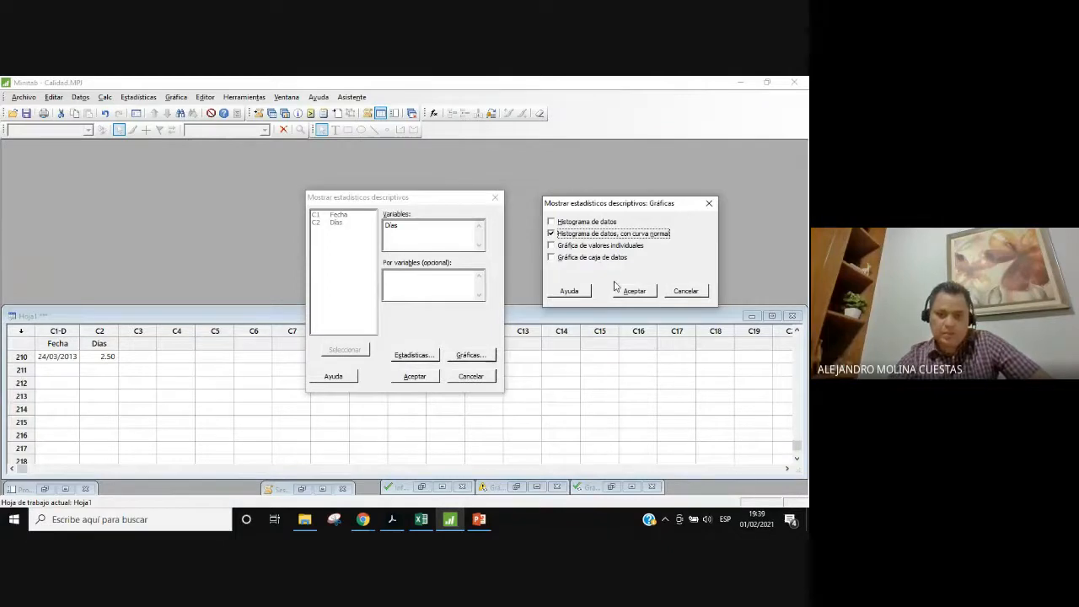
{"action": "left_click", "coordinate": [591, 259]}
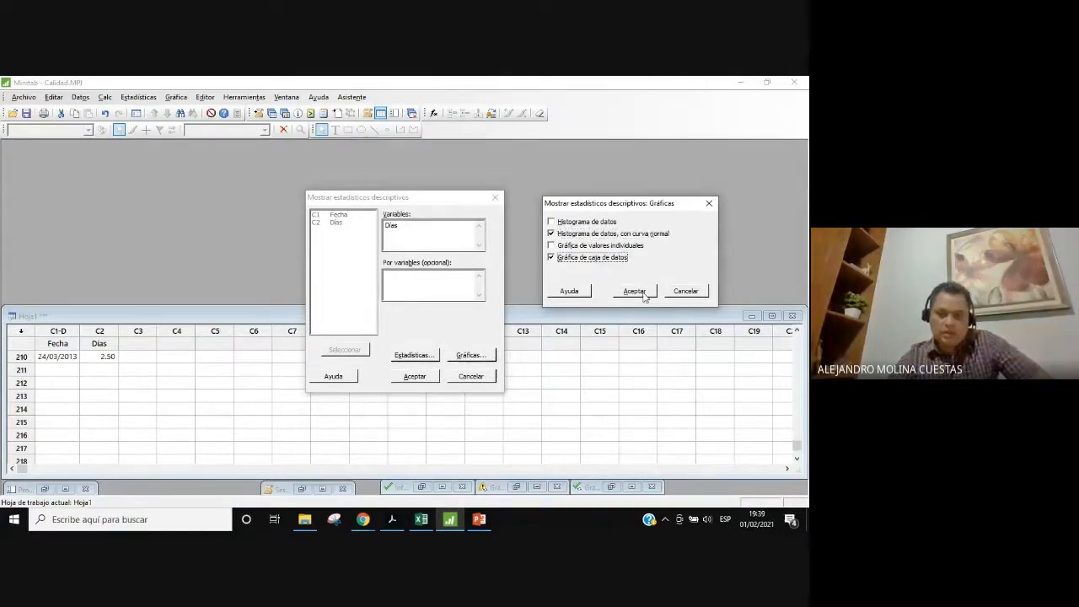
{"action": "left_click", "coordinate": [553, 223]}
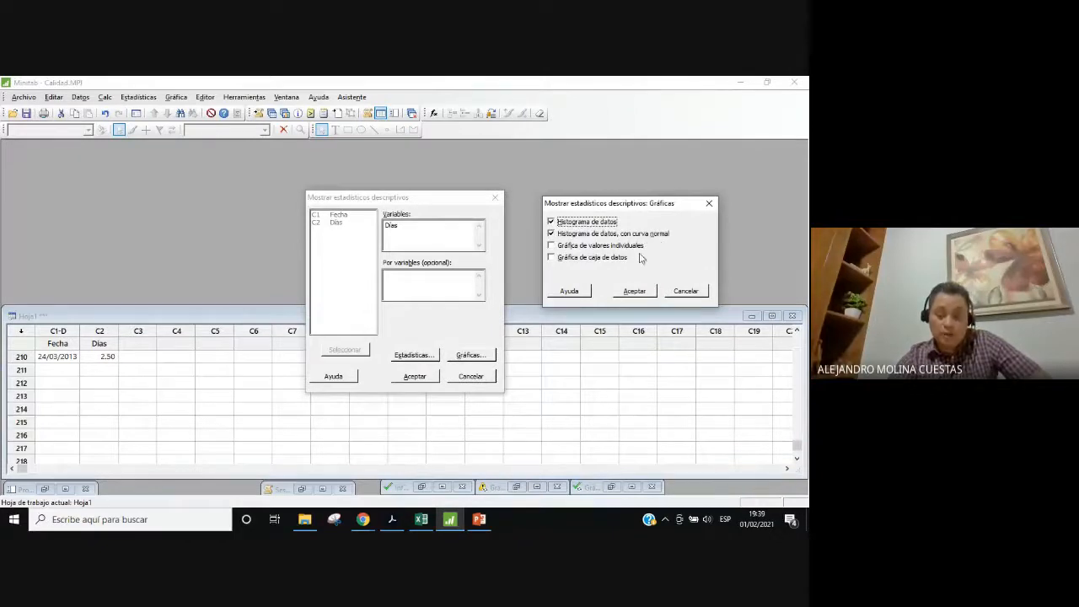
{"action": "left_click", "coordinate": [634, 291]}
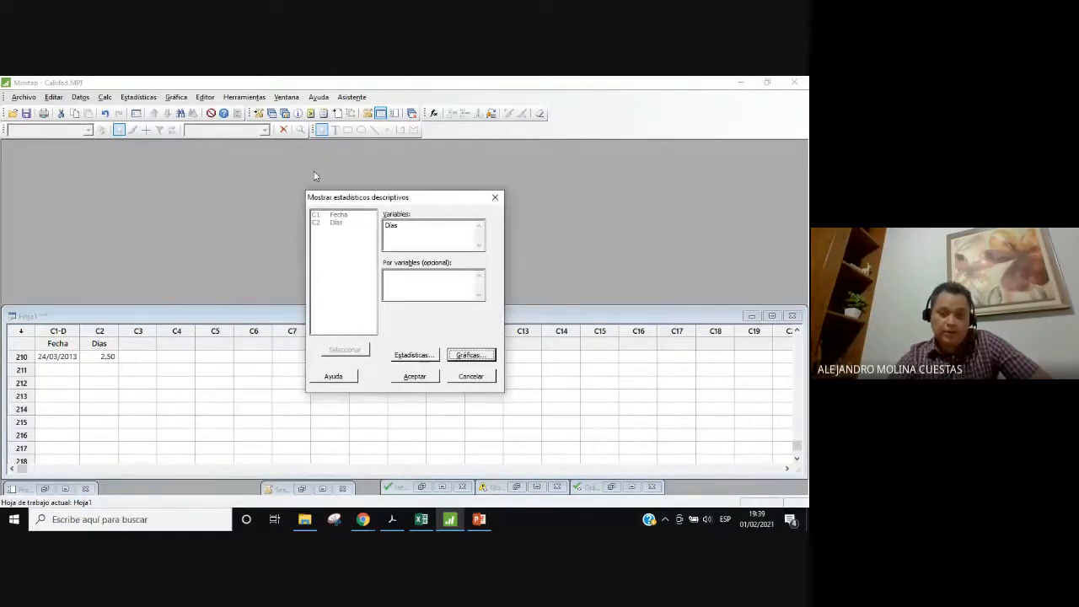
{"action": "left_click", "coordinate": [420, 377]}
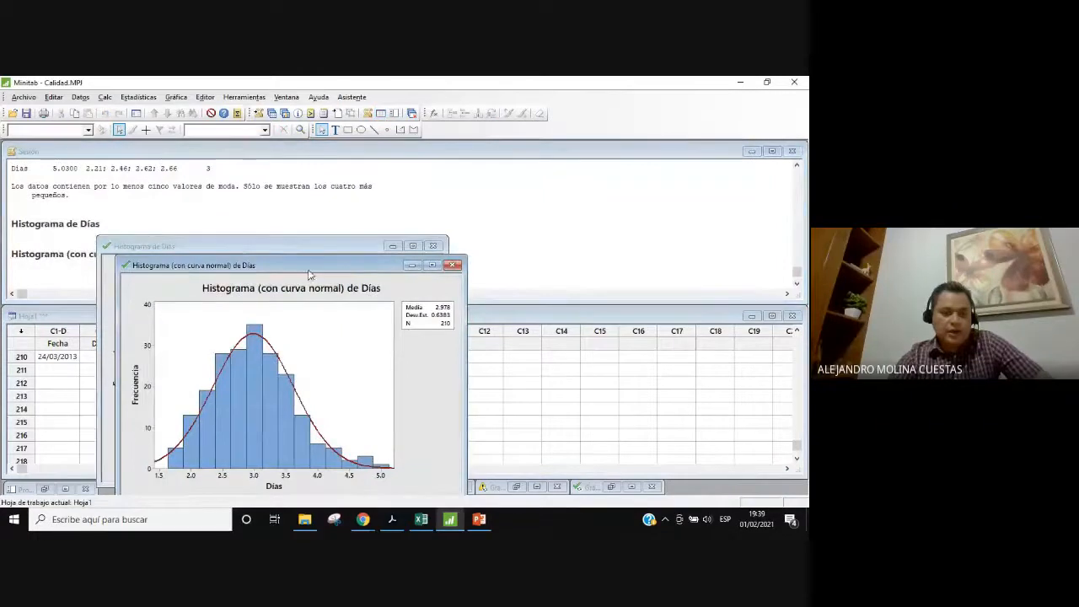
Examine the descriptive statistics of Días in the Sesión window, including standard deviation, variance, quartiles, median, maximum and mode
{"action": "left_click", "coordinate": [69, 210]}
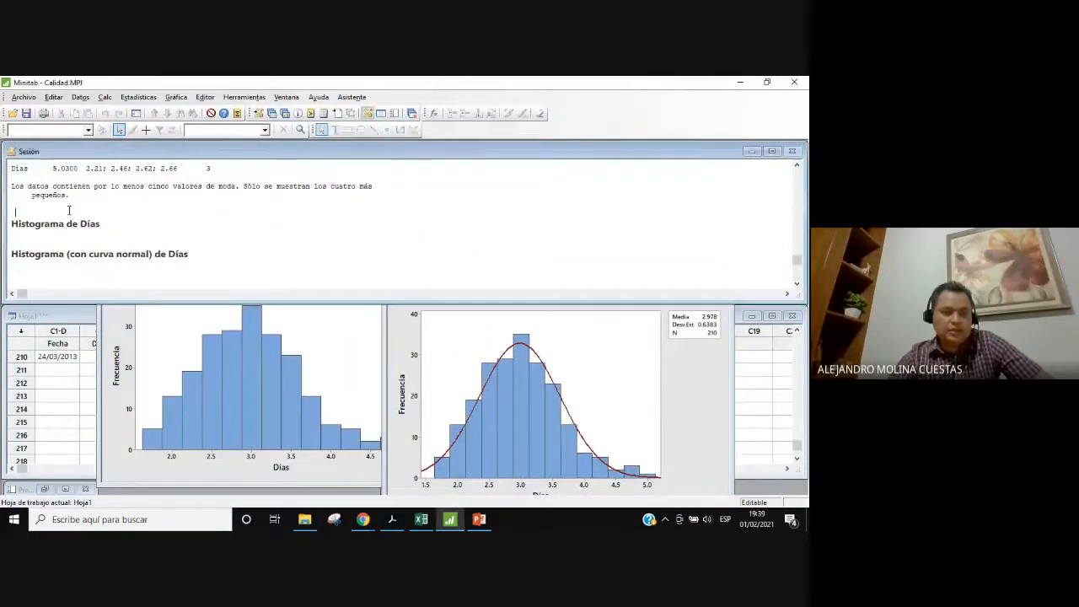
{"action": "left_click", "coordinate": [798, 166]}
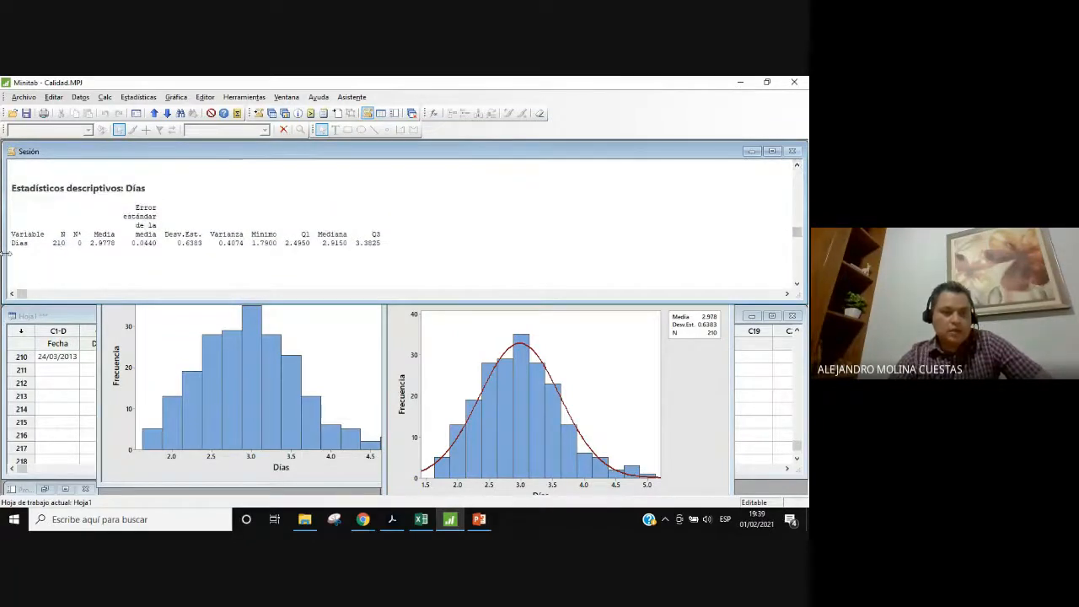
{"action": "double_click", "coordinate": [187, 243]}
{"action": "left_click_drag", "start_coordinate": [214, 242], "coordinate": [313, 243]}
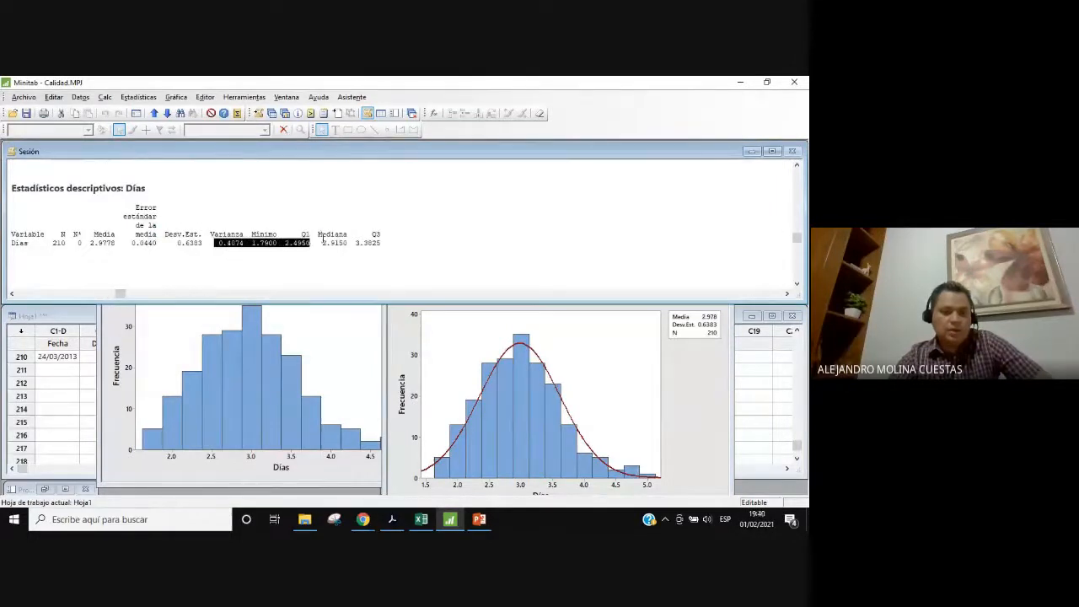
{"action": "left_click", "coordinate": [320, 244]}
{"action": "double_click", "coordinate": [322, 244]}
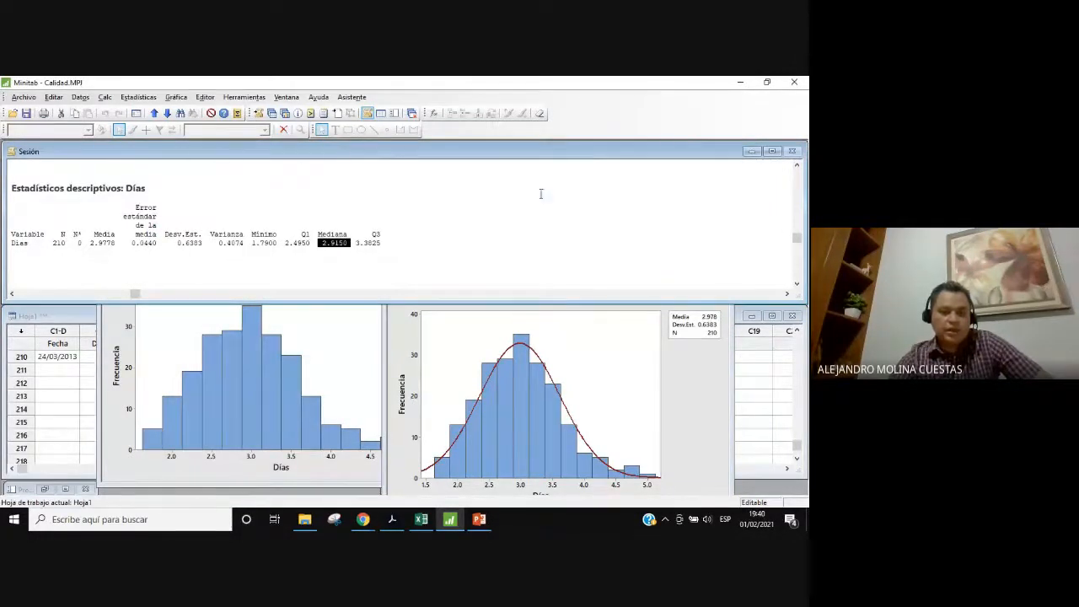
{"action": "scroll", "coordinate": [556, 202], "scroll_direction": "down", "scroll_amount": 1}
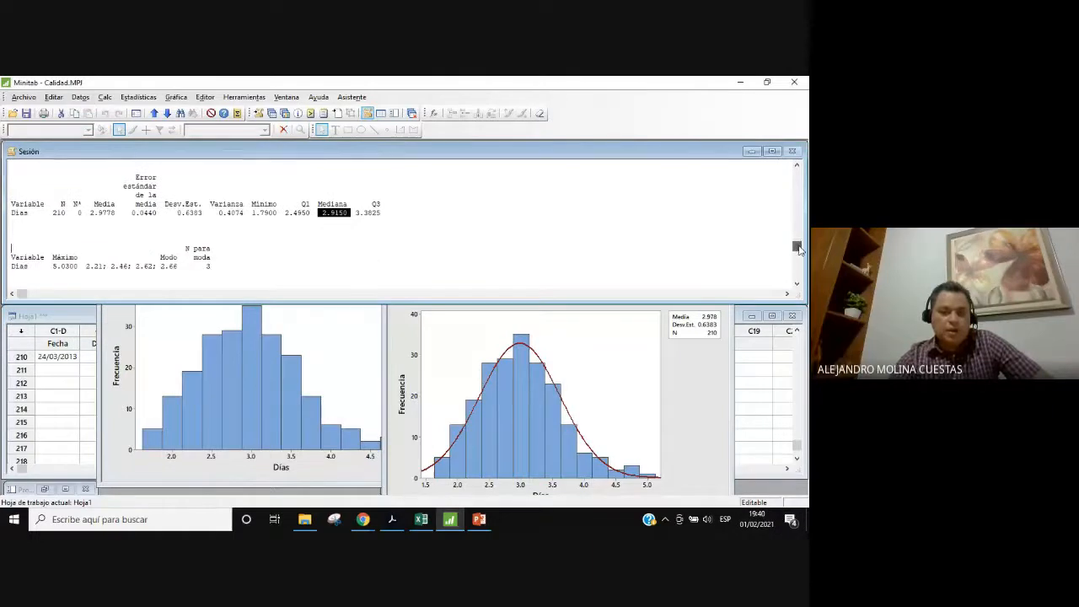
{"action": "double_click", "coordinate": [56, 266]}
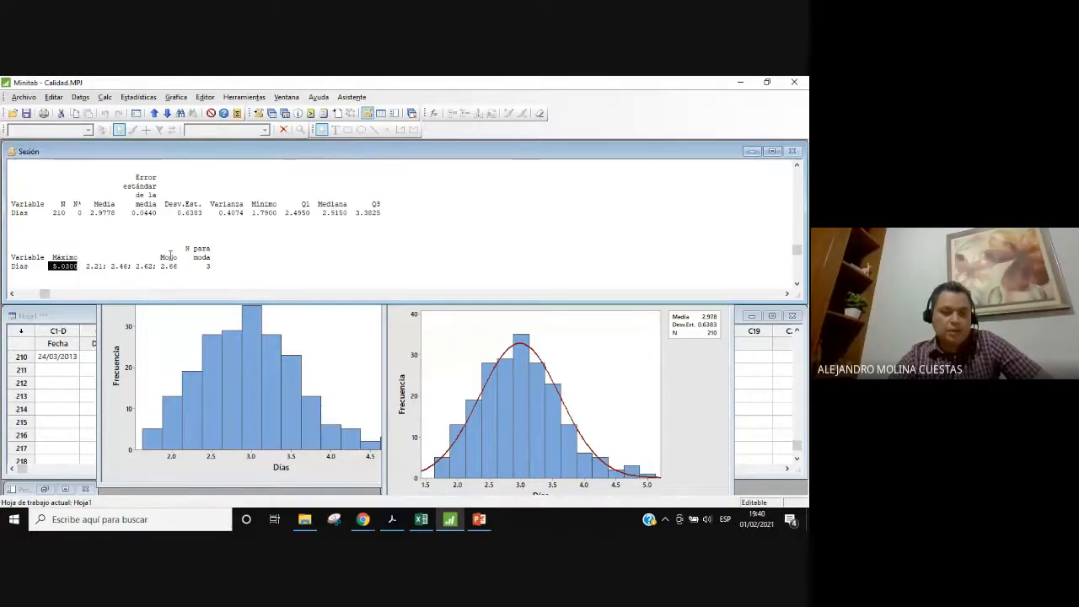
{"action": "left_click", "coordinate": [171, 256]}
{"action": "left_click_drag", "start_coordinate": [161, 266], "coordinate": [178, 266]}
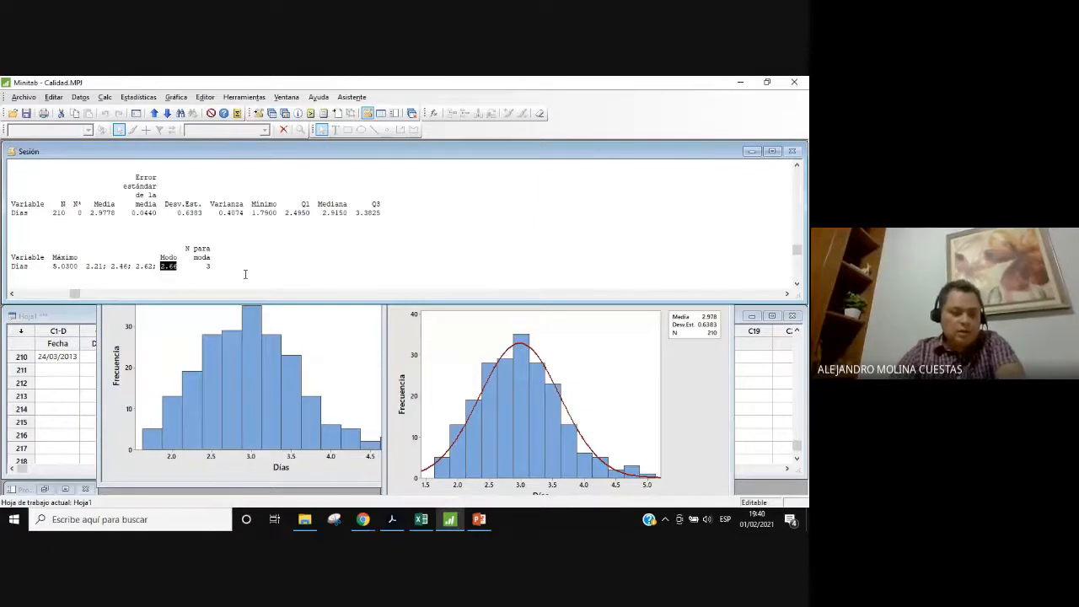
{"action": "left_click_drag", "start_coordinate": [83, 266], "coordinate": [182, 266]}
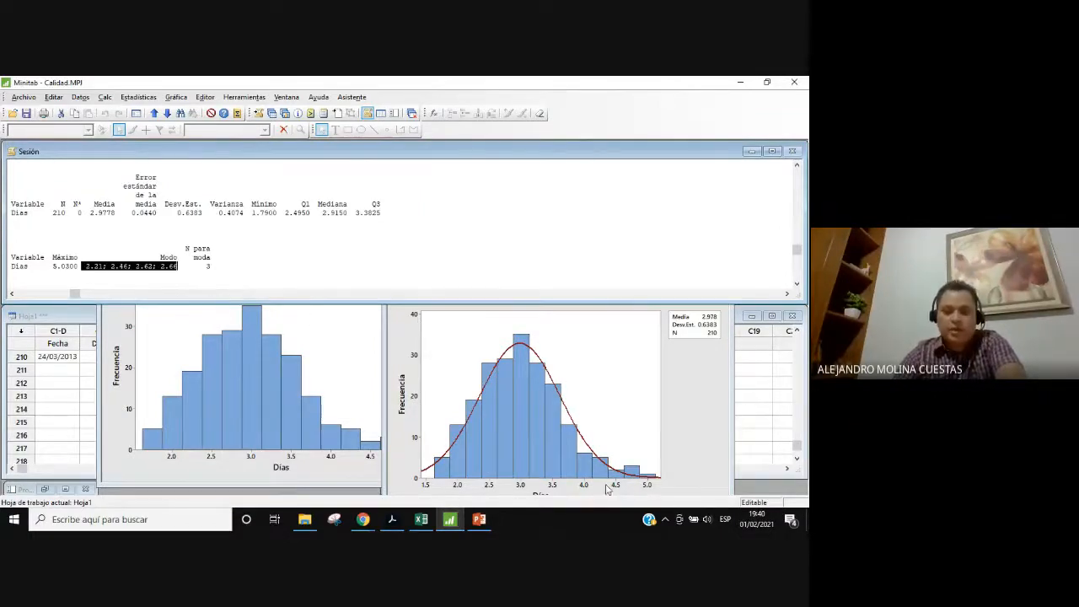
Arrange the normal-curve histogram and the plain histogram of Días side by side
{"action": "left_click", "coordinate": [715, 419]}
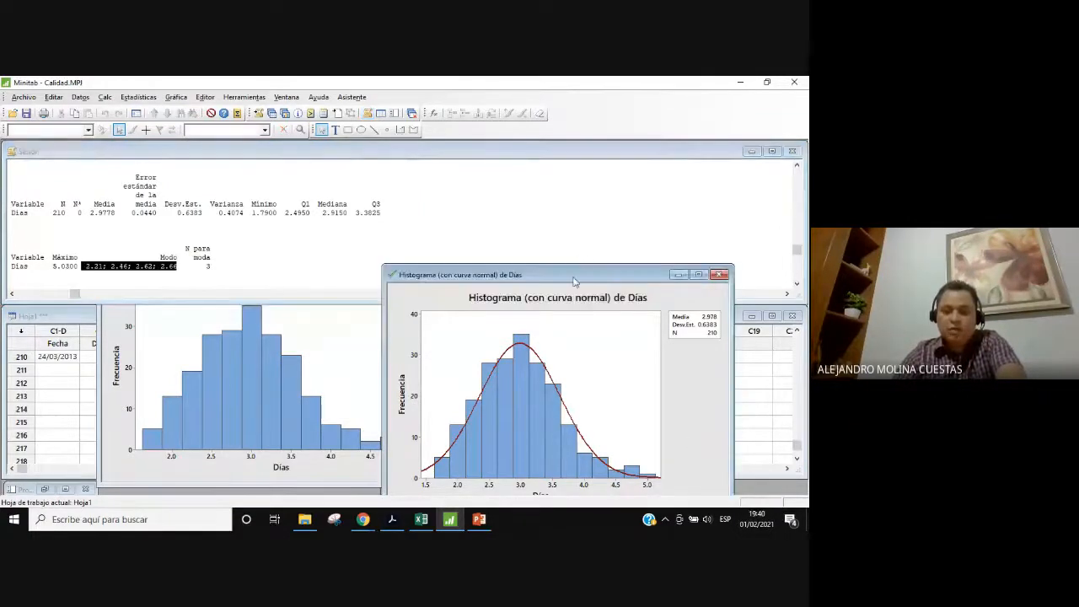
{"action": "left_click_drag", "start_coordinate": [573, 281], "coordinate": [614, 207]}
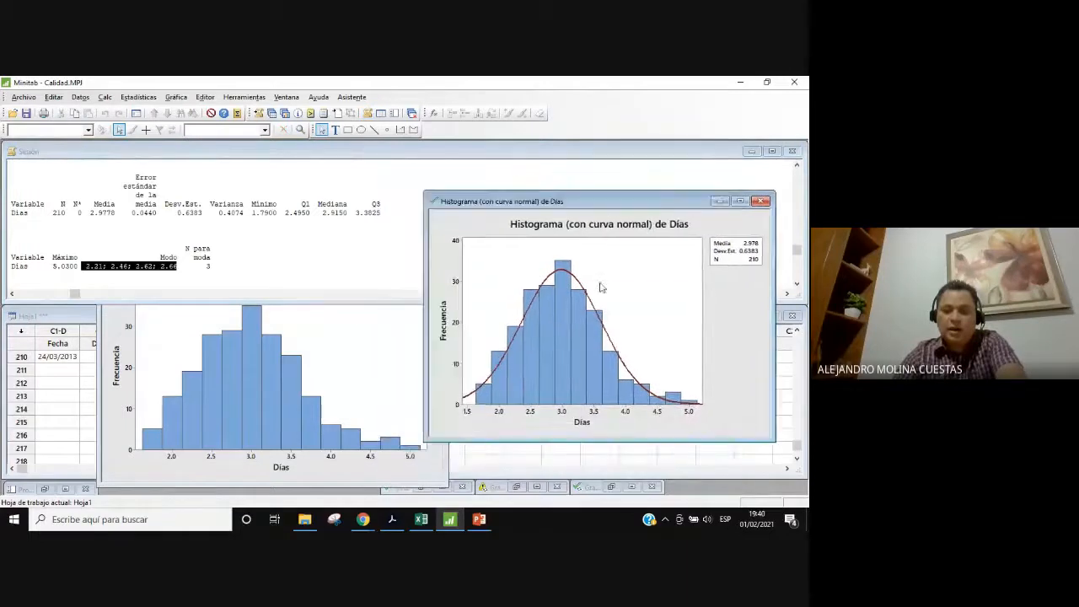
{"action": "left_click", "coordinate": [343, 376]}
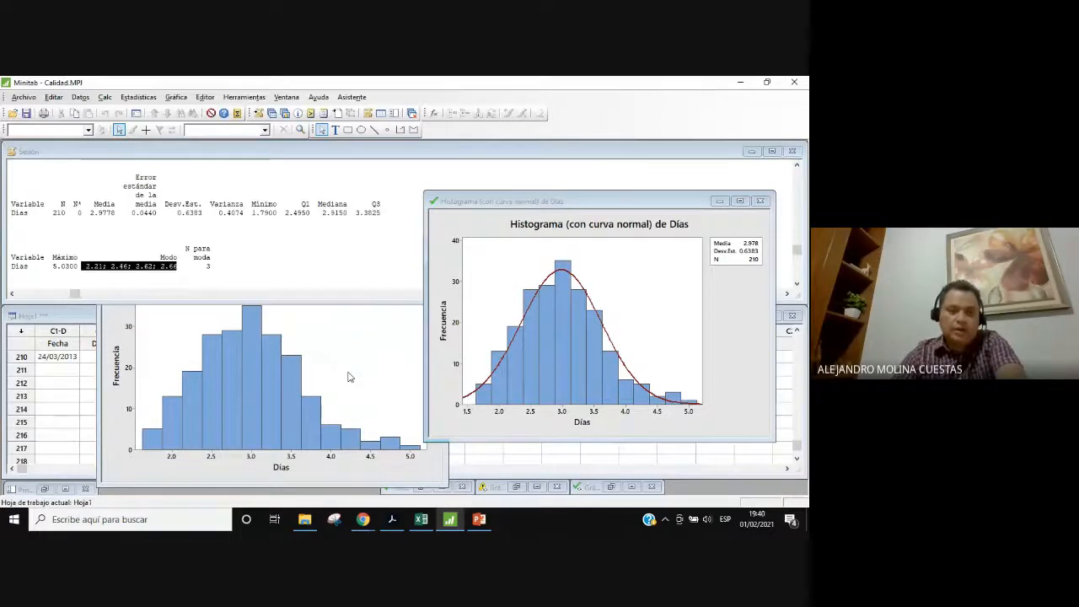
{"action": "left_click_drag", "start_coordinate": [317, 247], "coordinate": [292, 202]}
Review the Días statistics tables in the Sesión window once more and switch to the Minitab PDF guide in Acrobat
{"action": "left_click", "coordinate": [61, 186]}
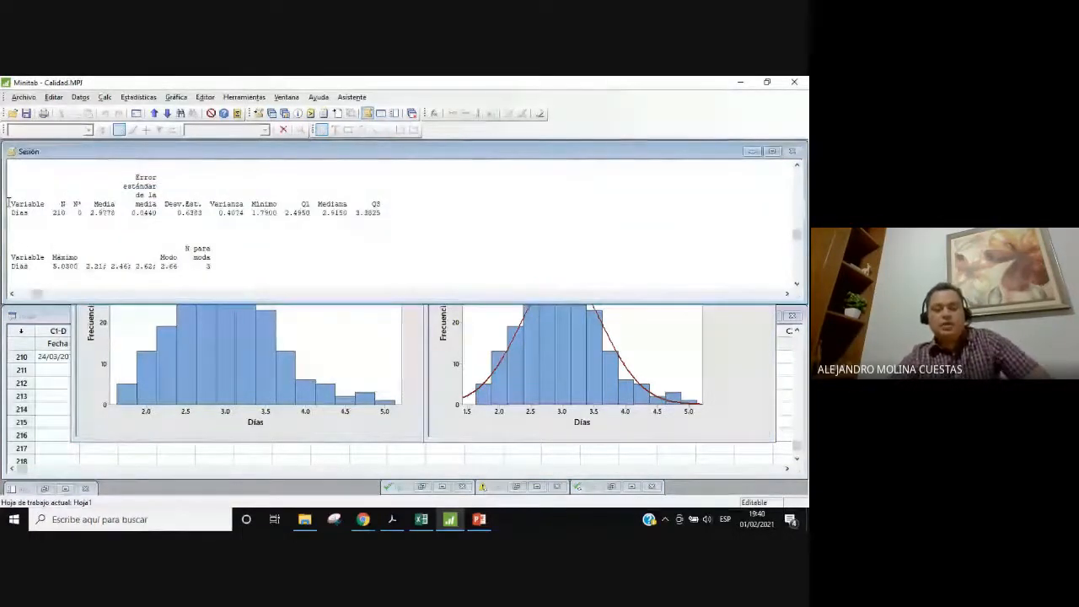
{"action": "left_click_drag", "start_coordinate": [9, 204], "coordinate": [326, 269]}
{"action": "left_click", "coordinate": [325, 270]}
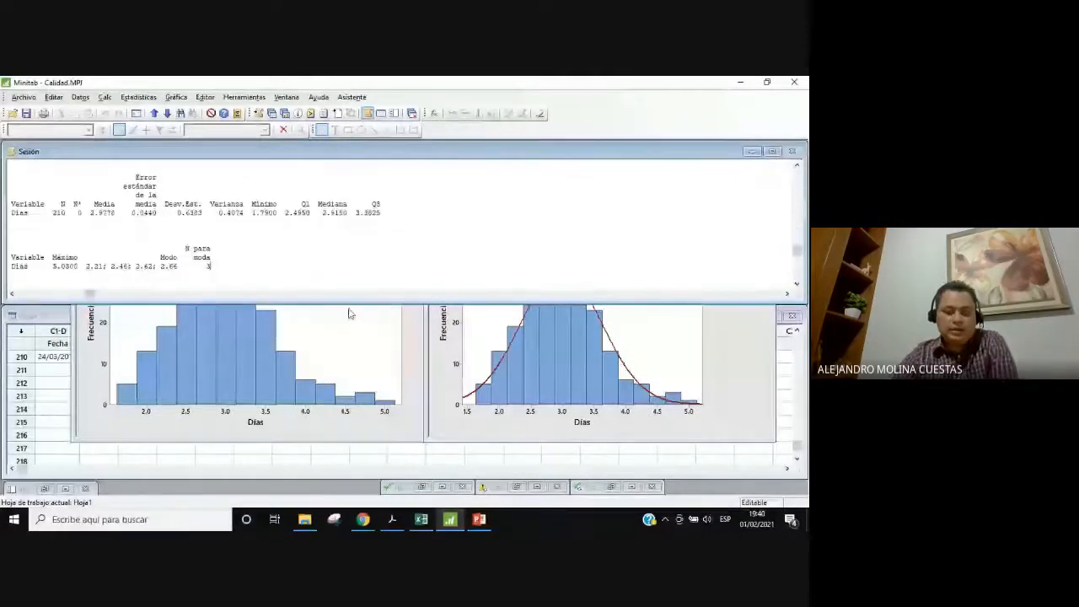
{"action": "left_click", "coordinate": [478, 520]}
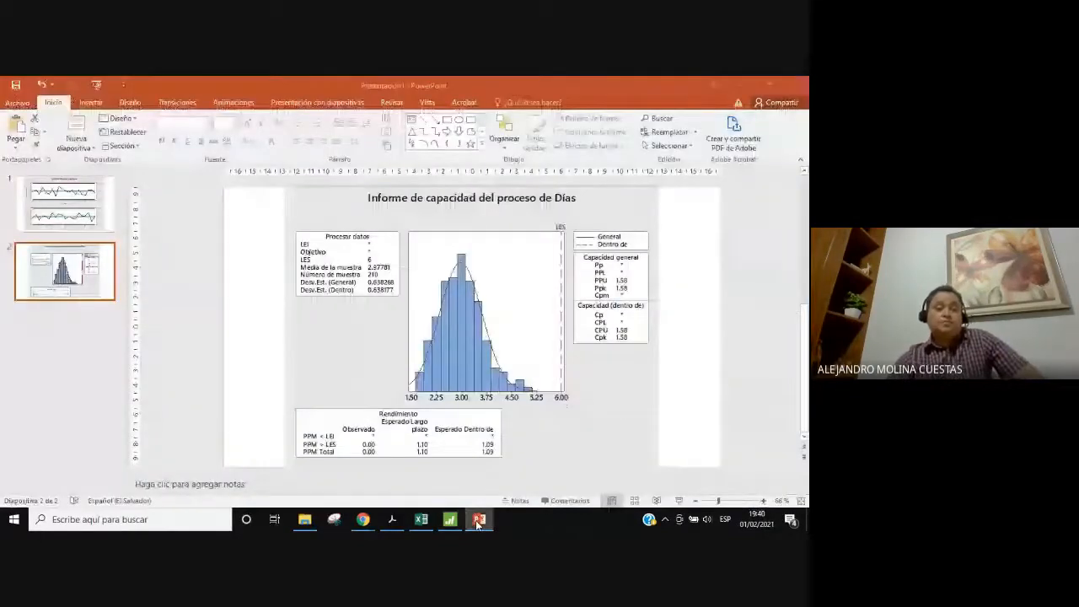
{"action": "left_click", "coordinate": [392, 520]}
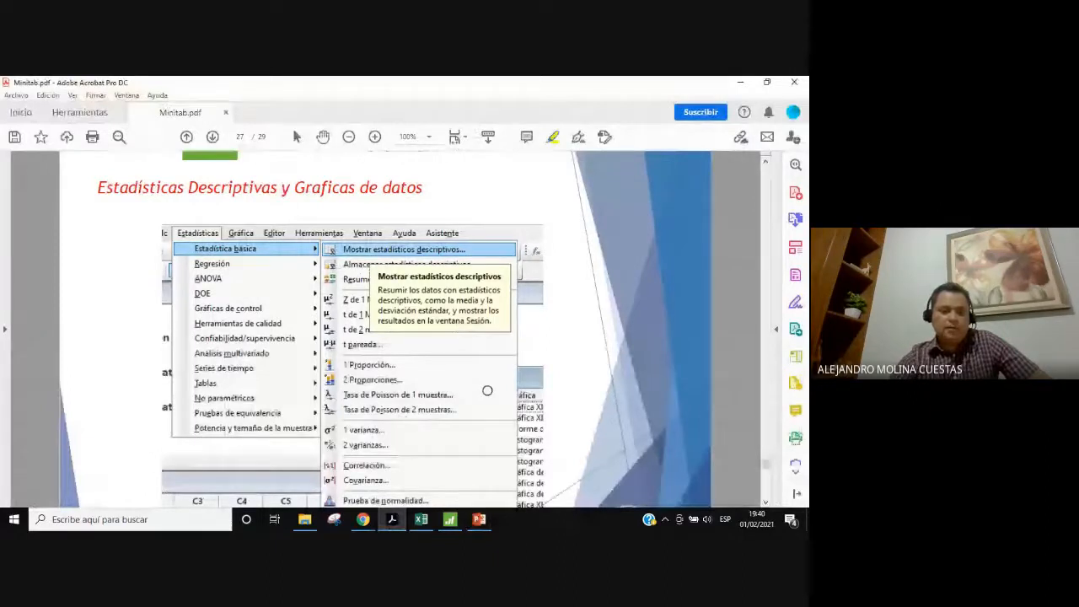
Read the guide's Cálculos de probabilidad pages on the probability distribution plot and switch back to Minitab
{"action": "scroll", "coordinate": [487, 390], "scroll_direction": "down", "scroll_amount": 1}
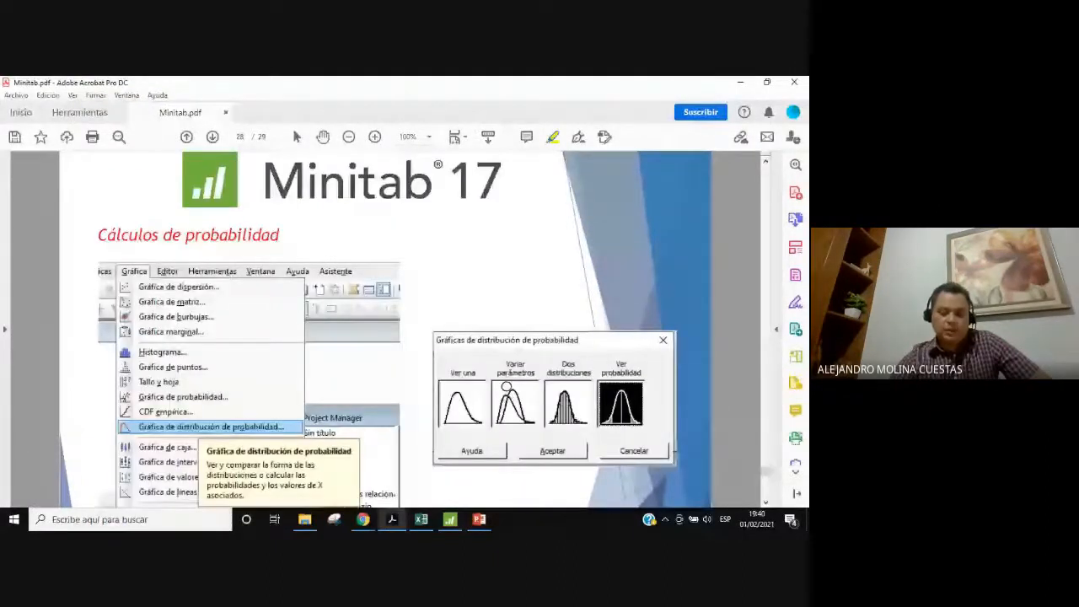
{"action": "scroll", "coordinate": [506, 386], "scroll_direction": "down", "scroll_amount": 1}
{"action": "scroll", "coordinate": [506, 385], "scroll_direction": "down", "scroll_amount": 1}
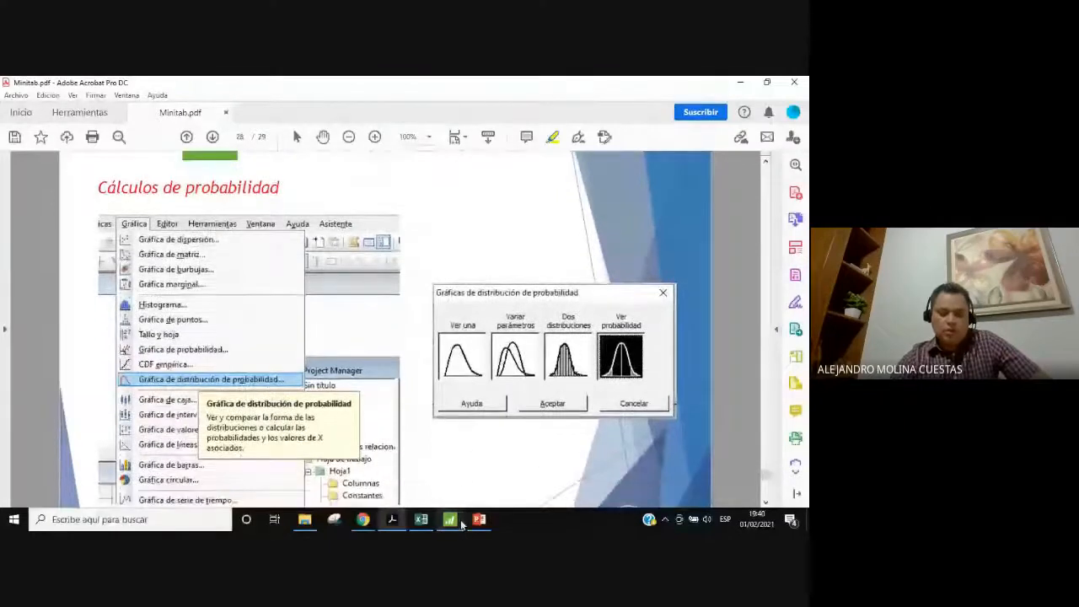
{"action": "mouse_move", "coordinate": [453, 522]}
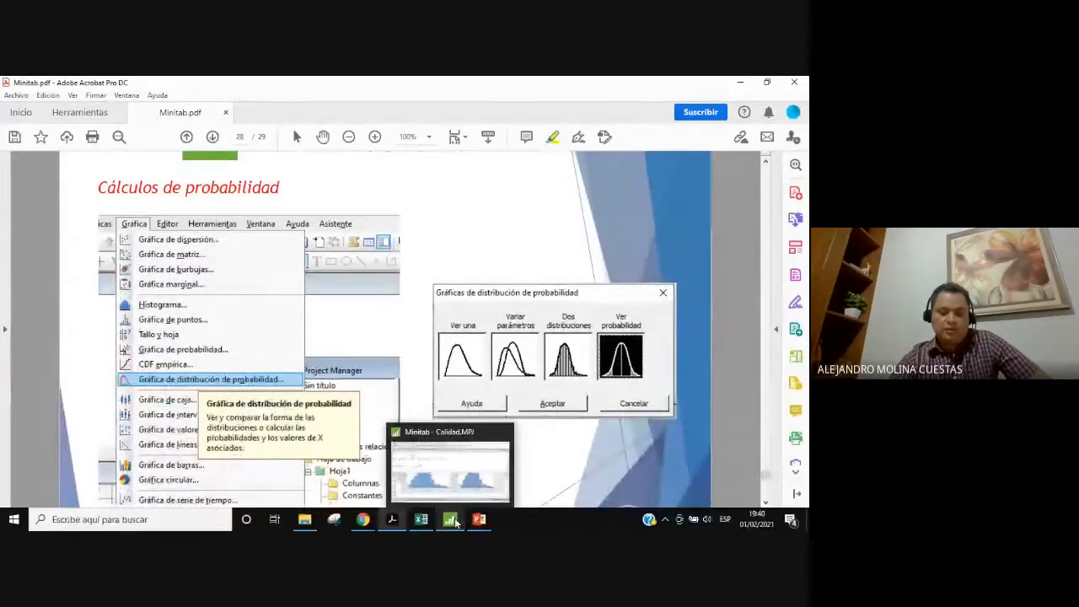
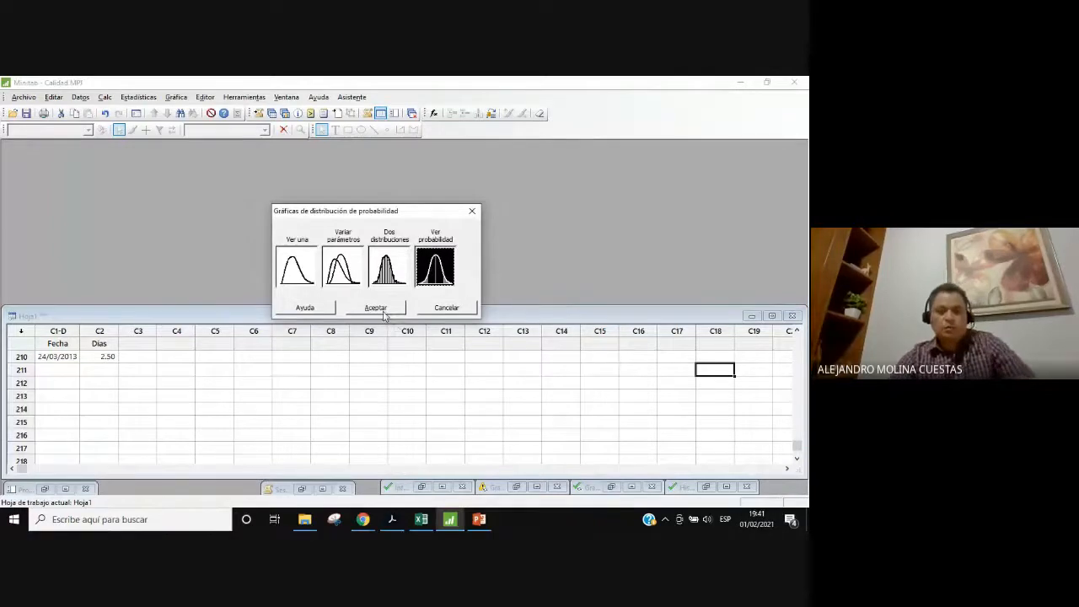
Leave the probability plot dialog and restore the Sesión window above the worksheet, showing the Días statistics
{"action": "left_click", "coordinate": [376, 307]}
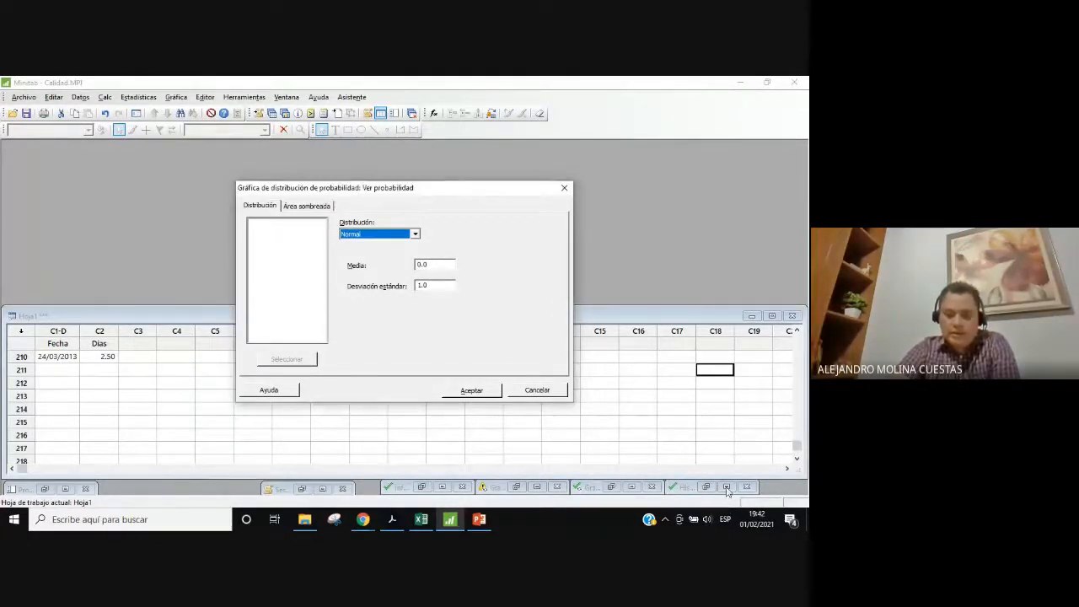
{"action": "left_click", "coordinate": [536, 390]}
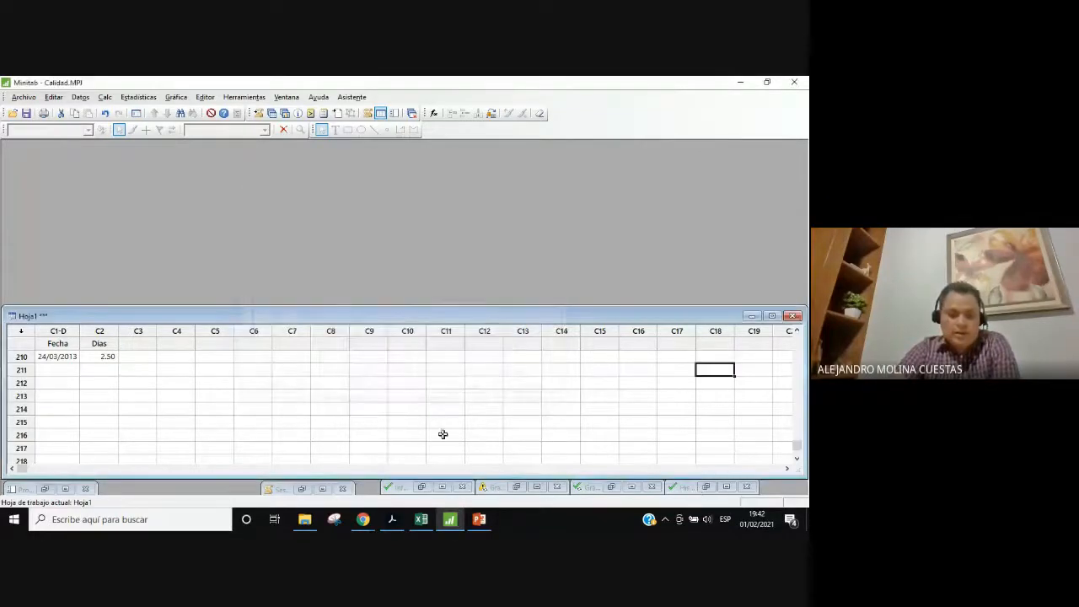
{"action": "left_click", "coordinate": [326, 492]}
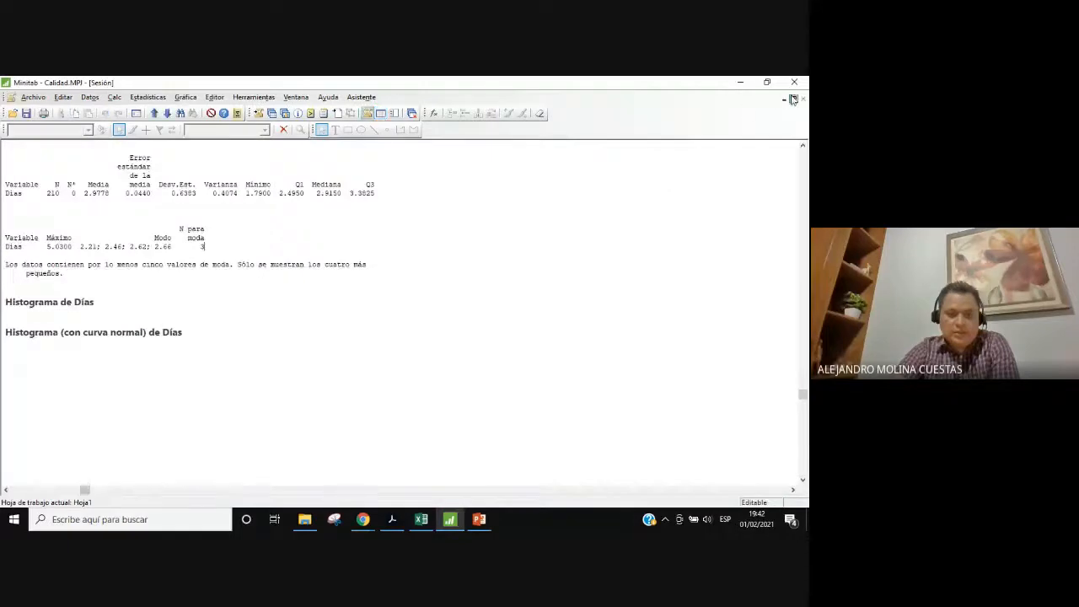
{"action": "left_click", "coordinate": [793, 100]}
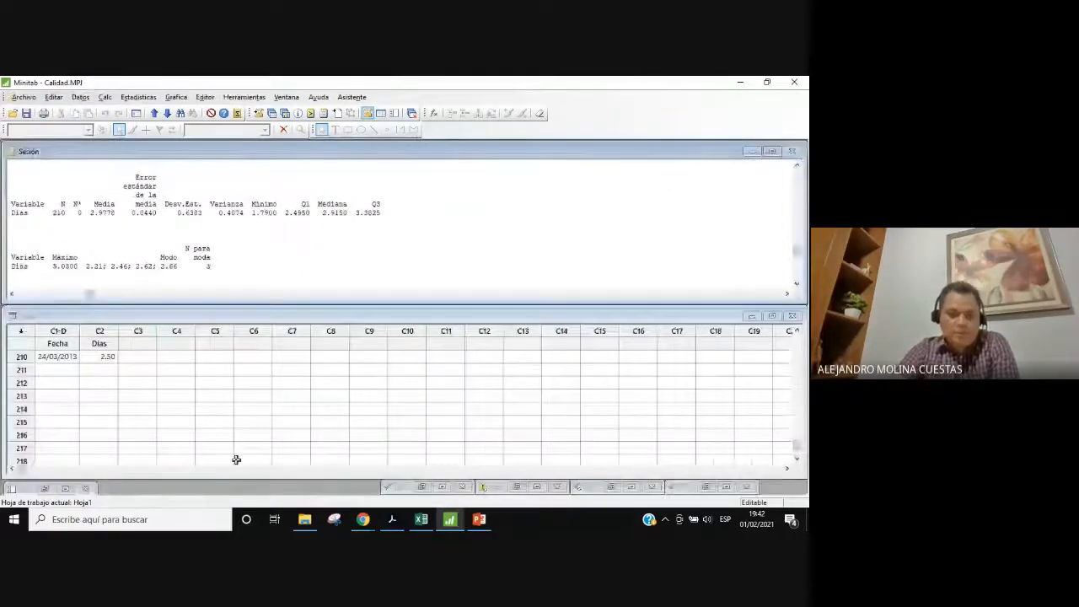
Start a Ver probabilidad distribution plot with the Normal distribution and place its dialog clear of the Días statistics
{"action": "left_click", "coordinate": [174, 98]}
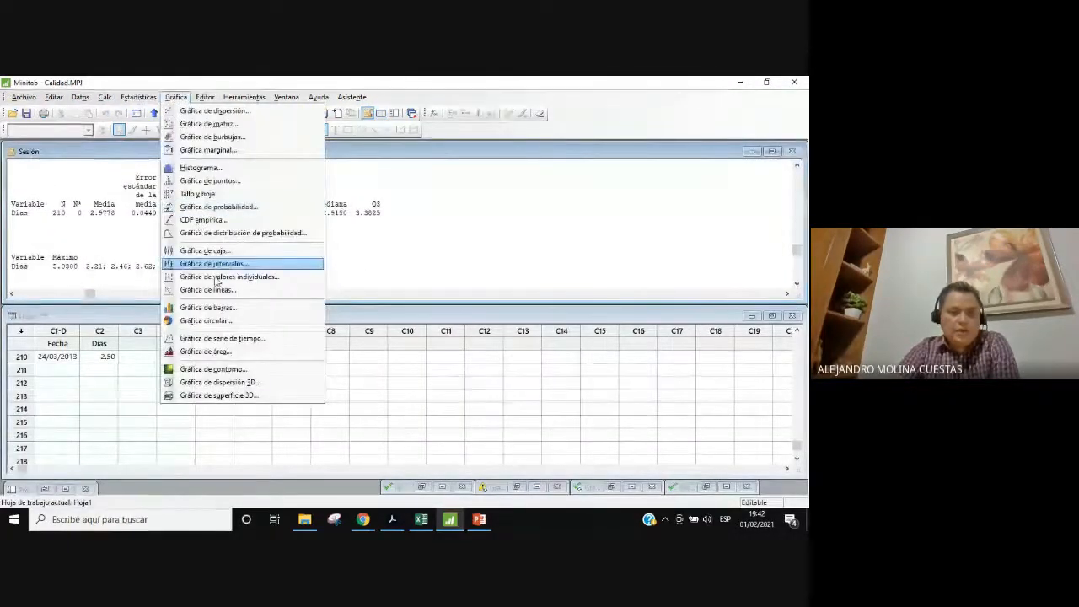
{"action": "left_click", "coordinate": [232, 232]}
{"action": "left_click", "coordinate": [463, 297]}
{"action": "left_click", "coordinate": [407, 337]}
{"action": "left_click_drag", "start_coordinate": [363, 186], "coordinate": [500, 214]}
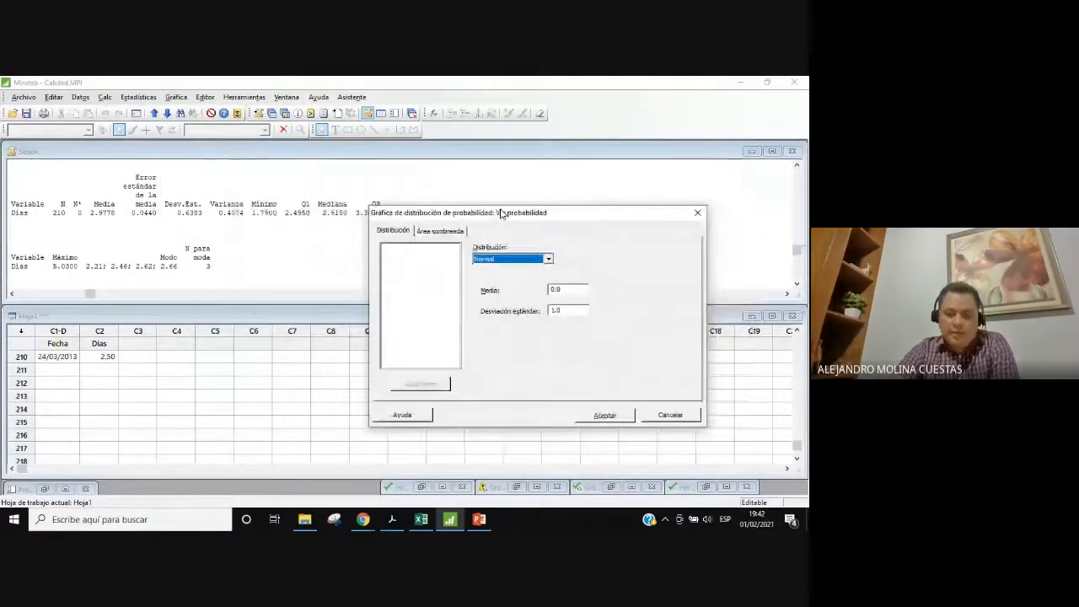
{"action": "left_click", "coordinate": [548, 259]}
{"action": "left_click", "coordinate": [577, 260]}
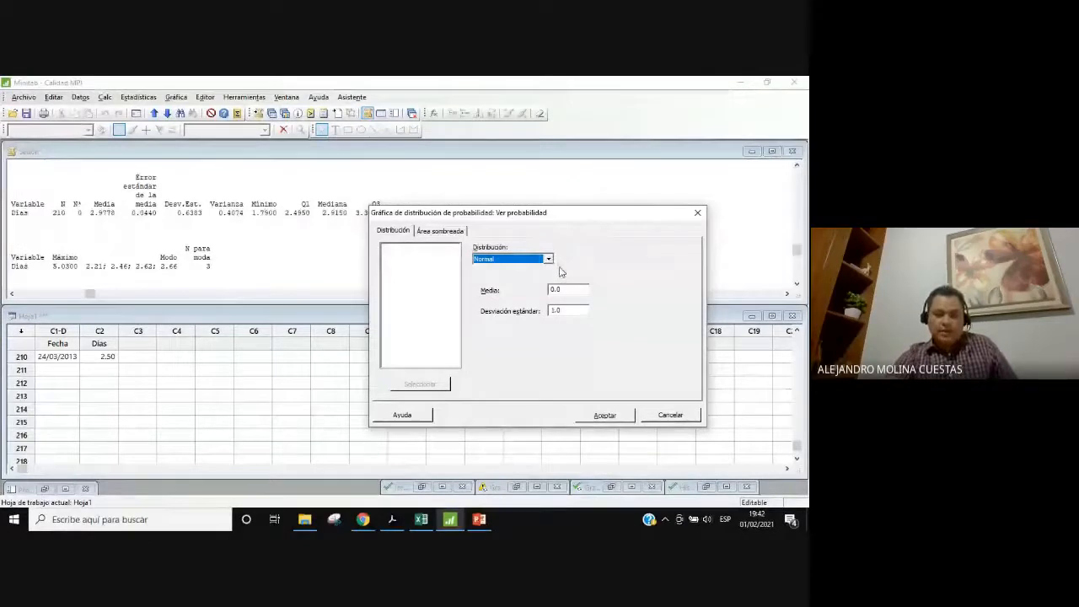
{"action": "left_click_drag", "start_coordinate": [568, 217], "coordinate": [457, 257]}
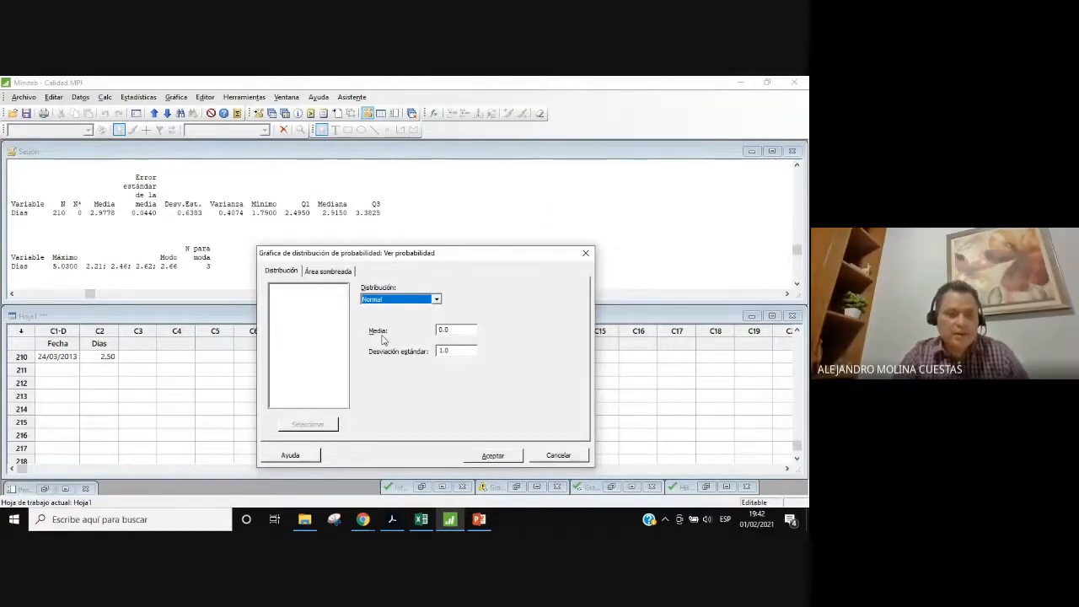
Set the normal distribution's Media to 2.9778 and Desviación estándar to 0.6383
{"action": "left_click_drag", "start_coordinate": [458, 330], "coordinate": [339, 311]}
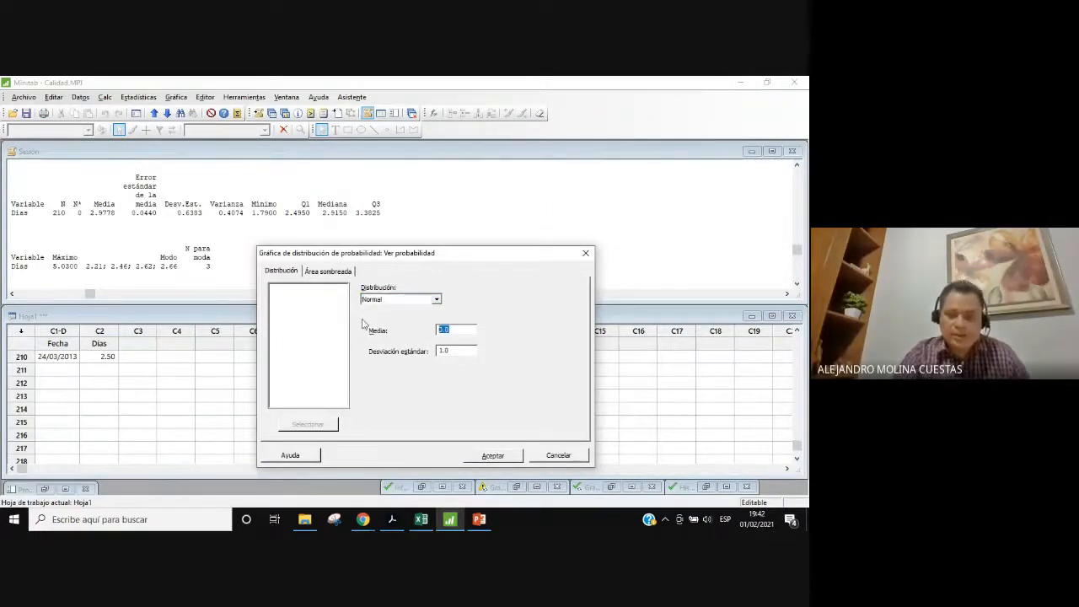
{"action": "type", "text": "2.9778"}
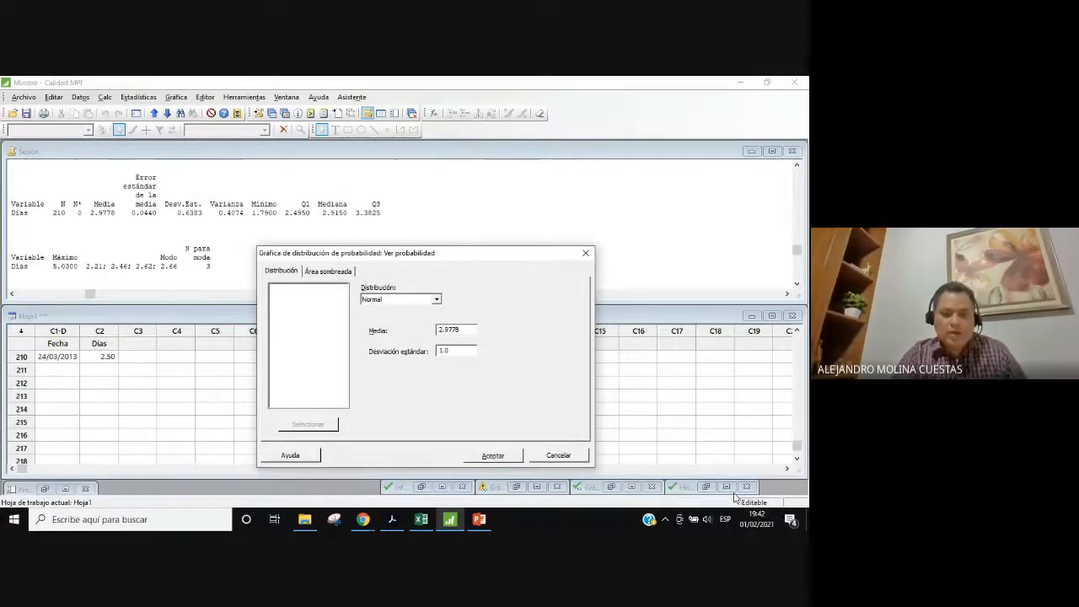
{"action": "double_click", "coordinate": [460, 352]}
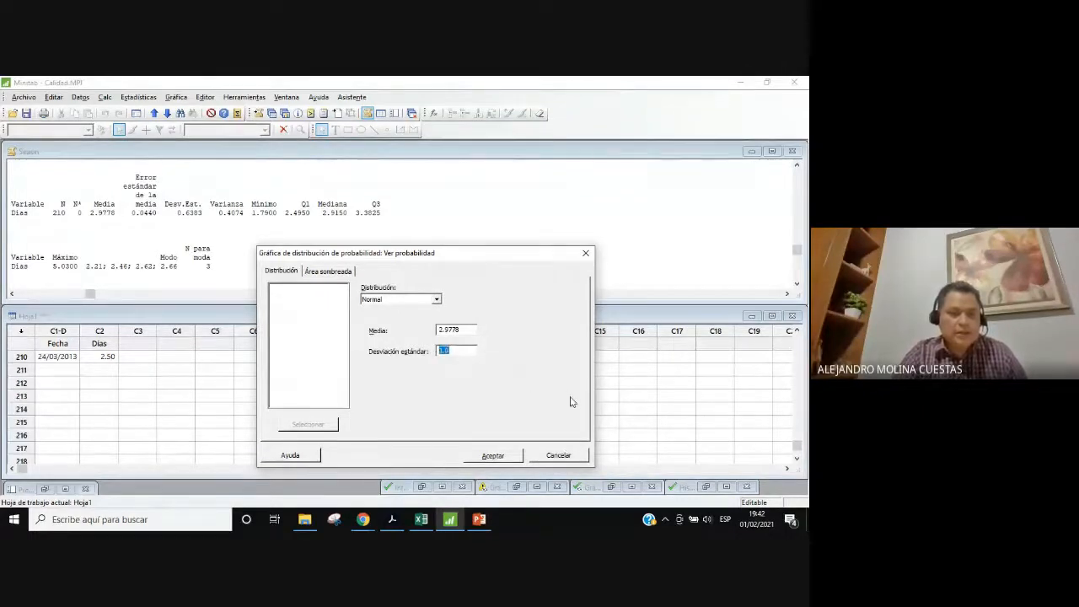
{"action": "type", "text": "0.6383"}
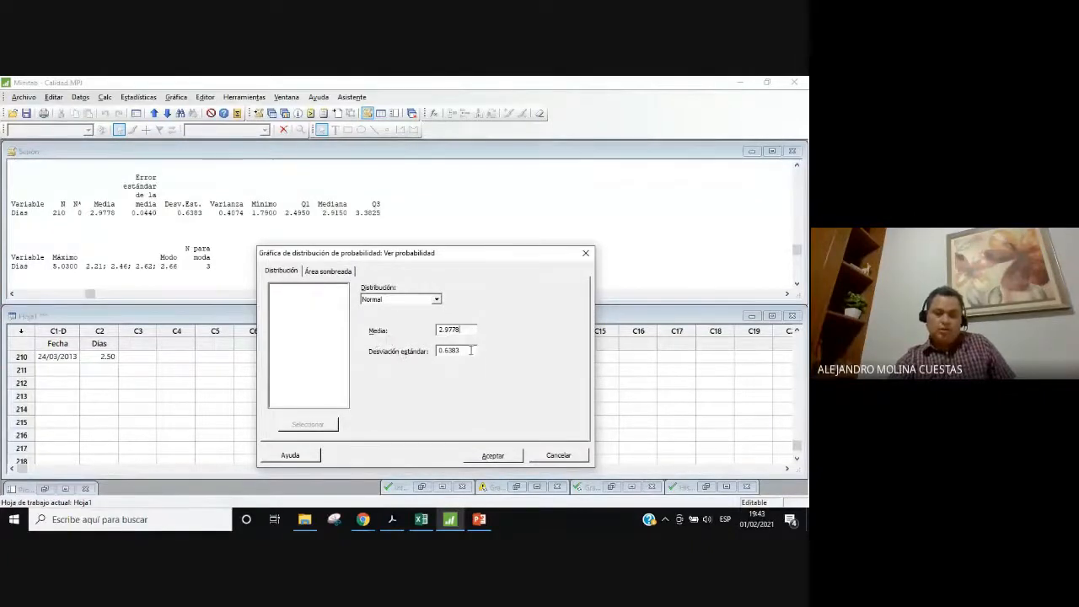
Define the shaded area by Valor X and check the PDF guide's question about measurements above 4 days
{"action": "left_click", "coordinate": [337, 274]}
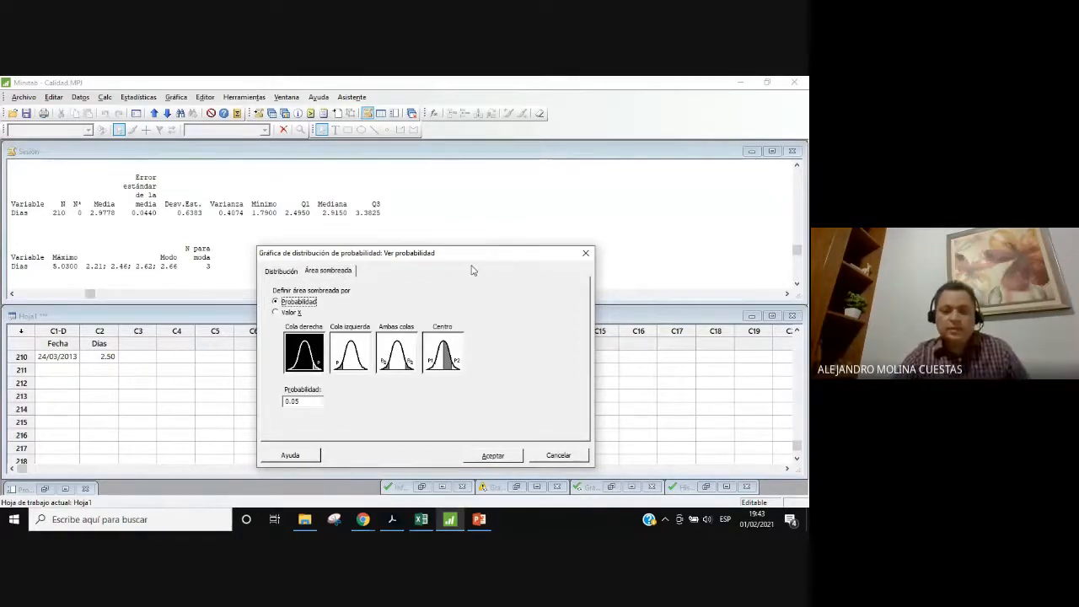
{"action": "left_click_drag", "start_coordinate": [473, 253], "coordinate": [562, 179]}
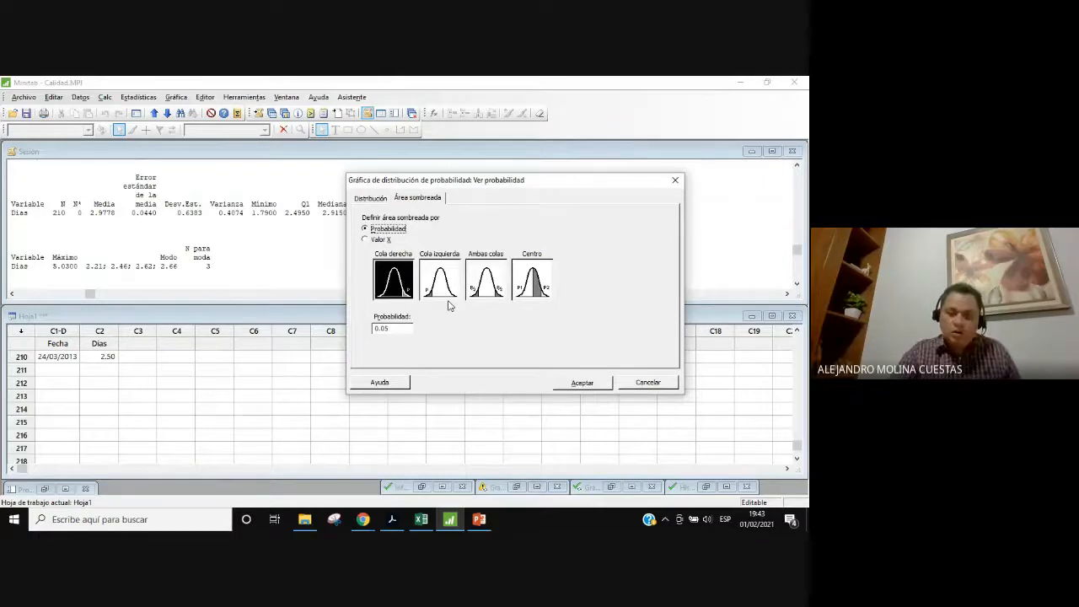
{"action": "left_click", "coordinate": [385, 240]}
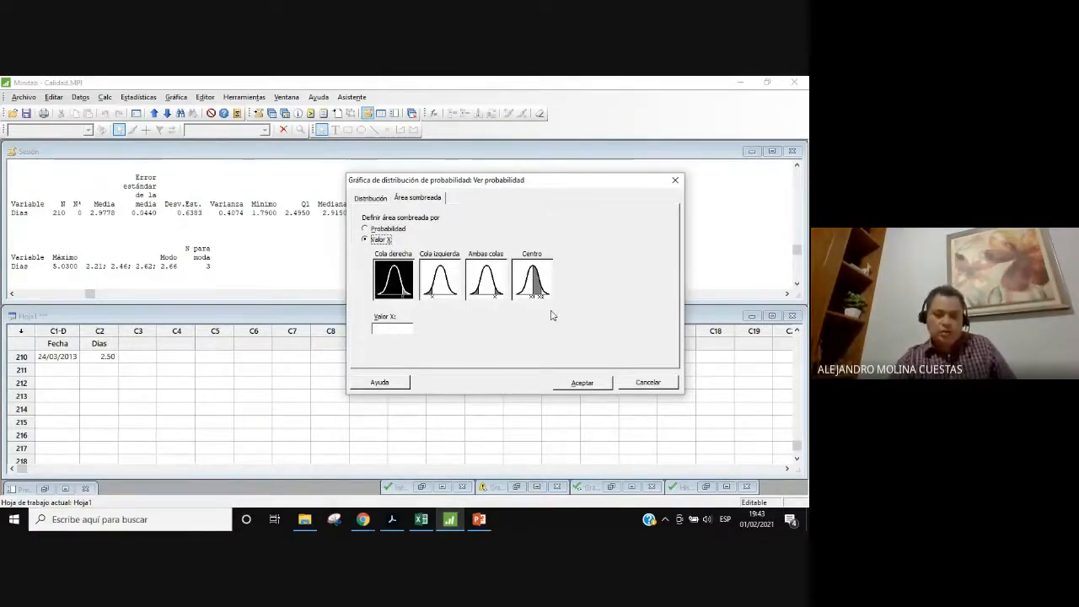
{"action": "left_click", "coordinate": [394, 518]}
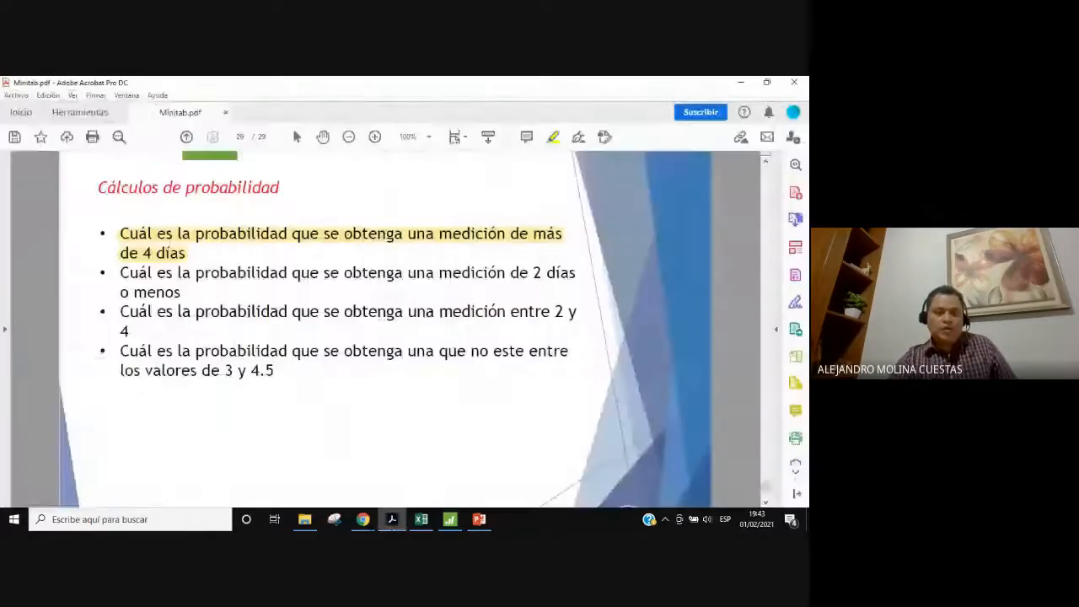
{"action": "left_click", "coordinate": [394, 519]}
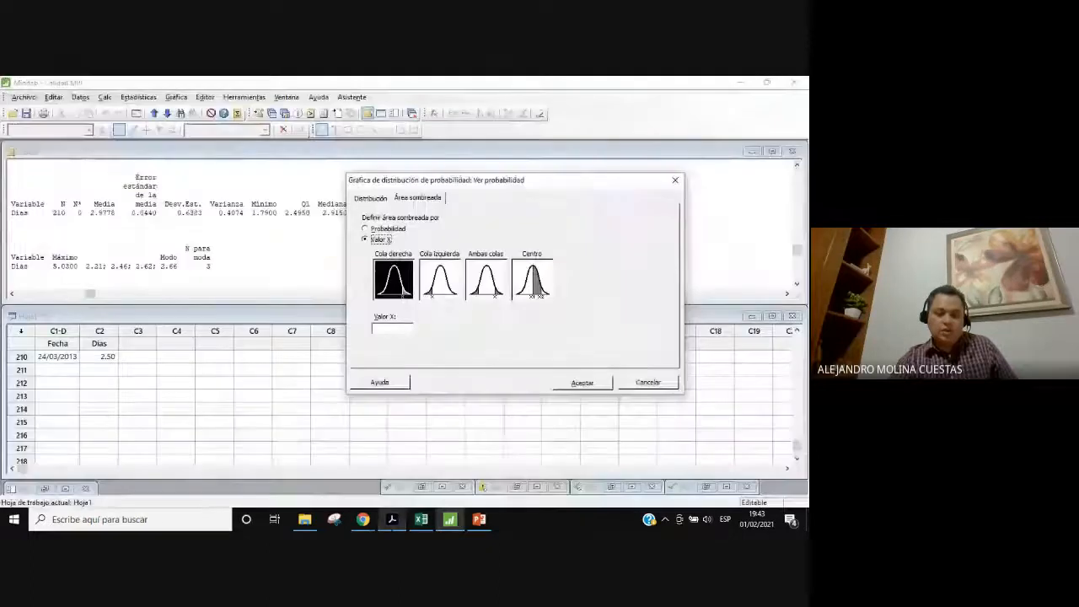
Shade the Cola derecha with a Valor X of 4 and generate the distribution plot
{"action": "left_click", "coordinate": [438, 290]}
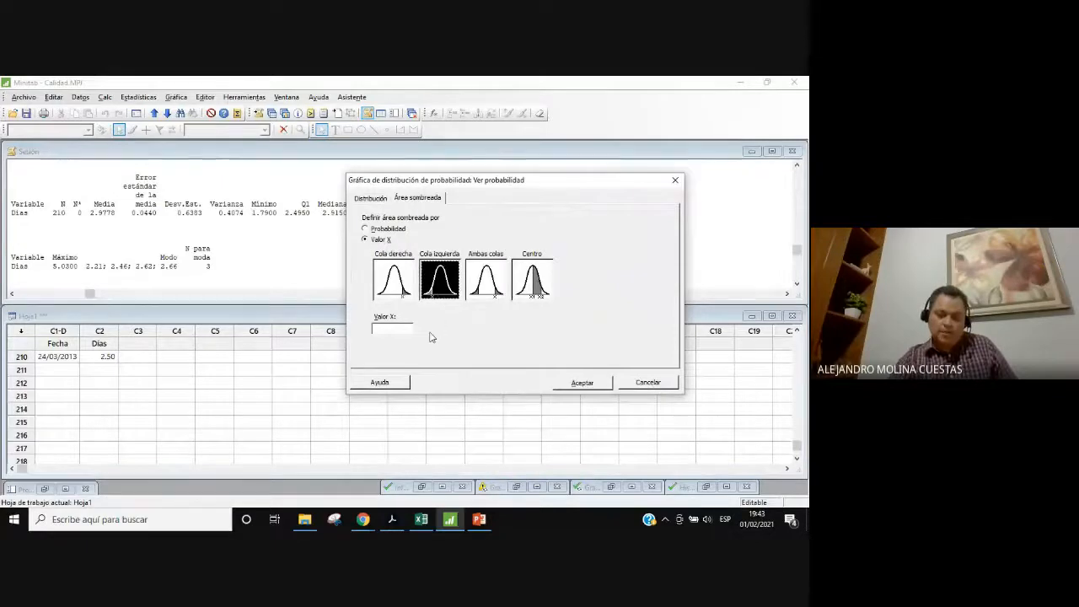
{"action": "left_click", "coordinate": [400, 285]}
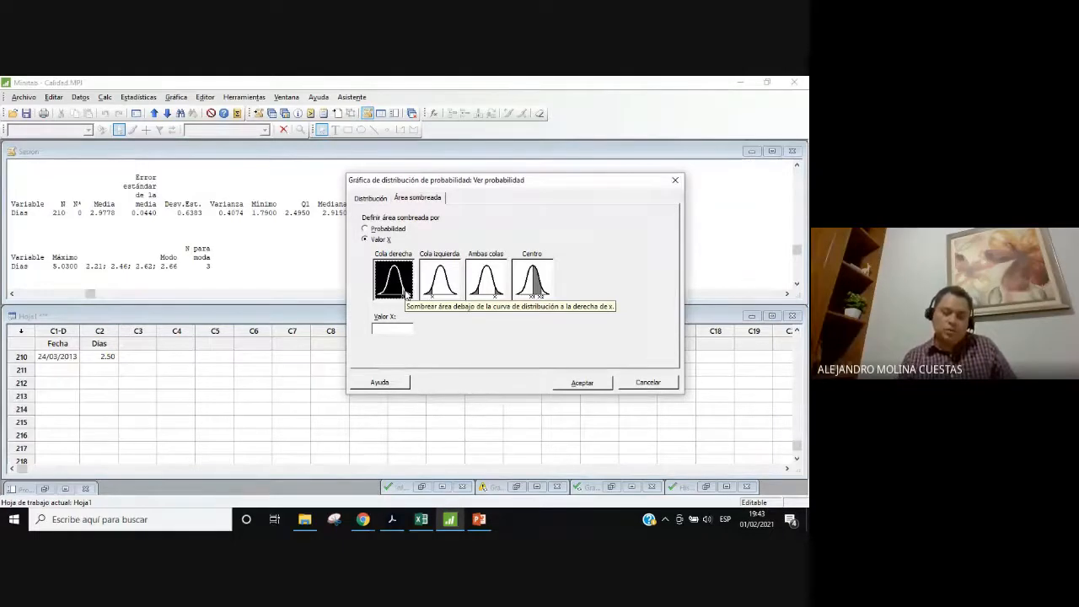
{"action": "left_click", "coordinate": [392, 329]}
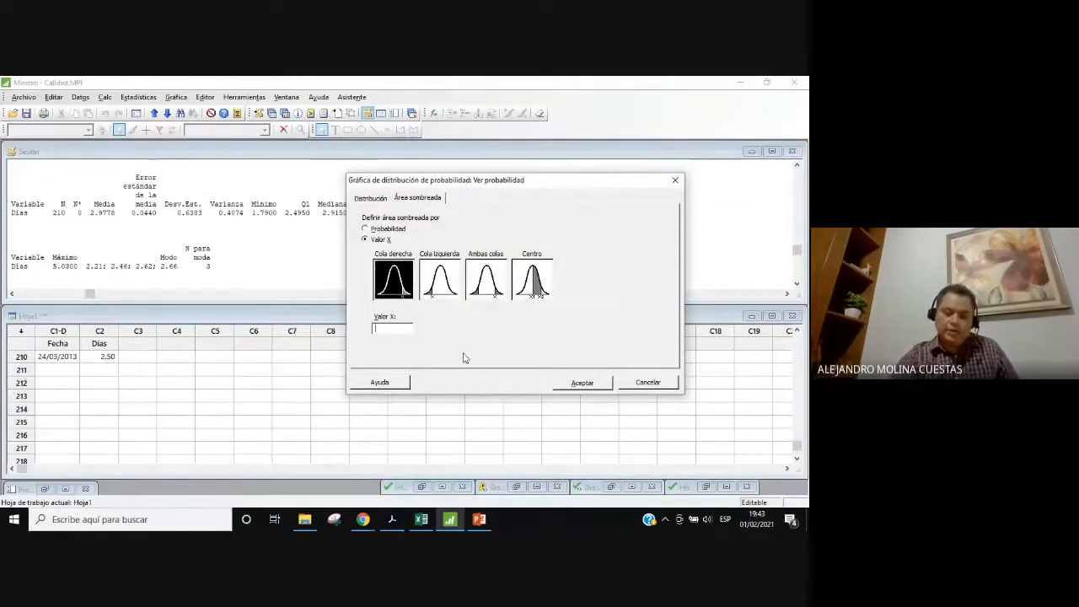
{"action": "left_click", "coordinate": [584, 384]}
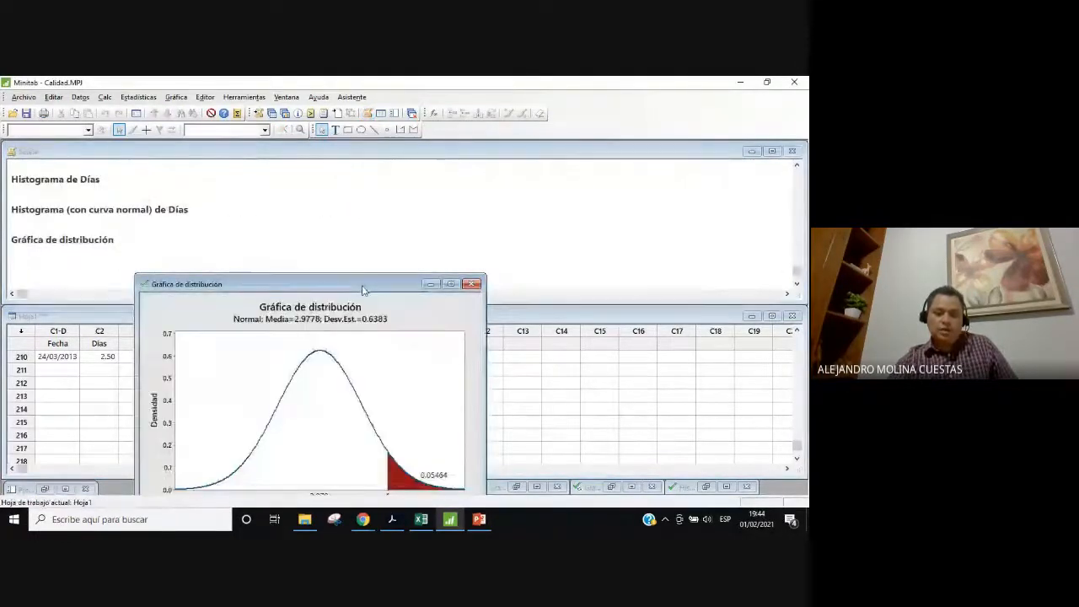
Examine the right-tail distribution plot, minimize it, and check the guide's next probability question before returning to Minitab
{"action": "left_click_drag", "start_coordinate": [363, 290], "coordinate": [433, 202]}
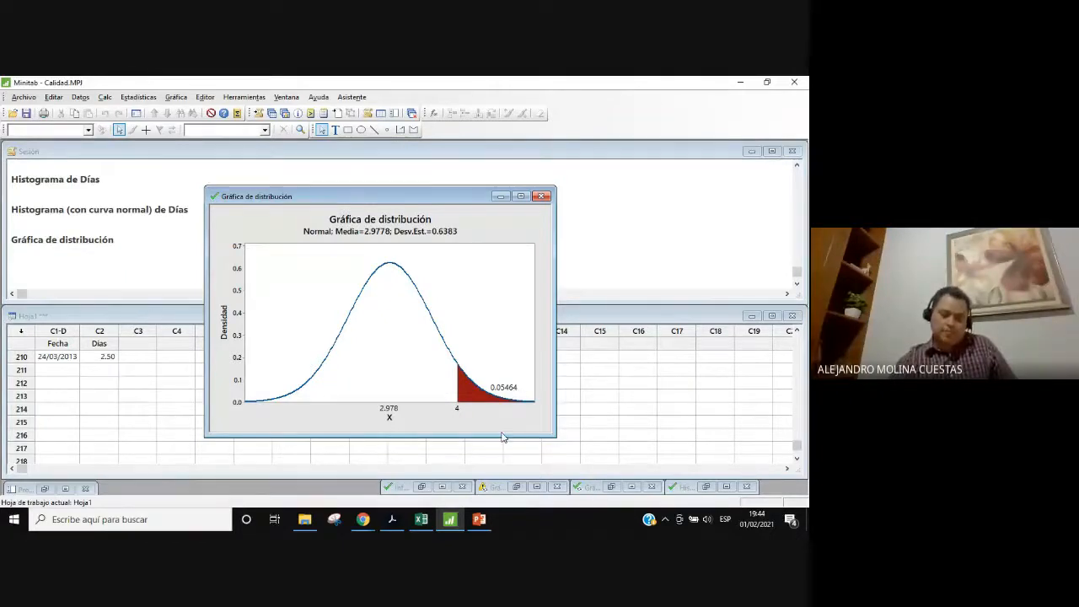
{"action": "left_click", "coordinate": [499, 196]}
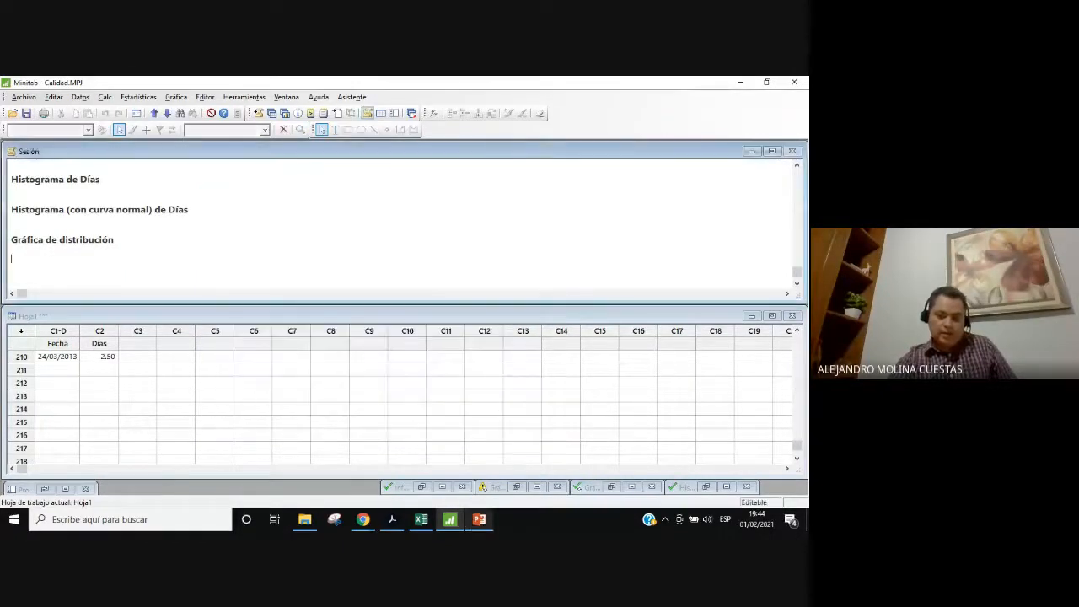
{"action": "left_click", "coordinate": [482, 519]}
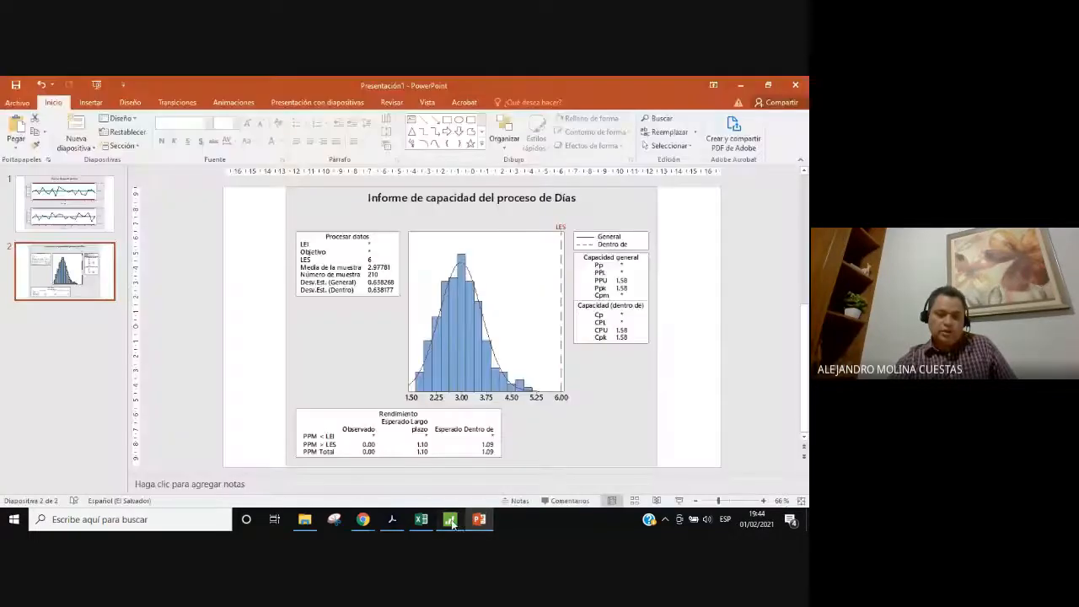
{"action": "left_click", "coordinate": [450, 519]}
{"action": "left_click", "coordinate": [392, 519]}
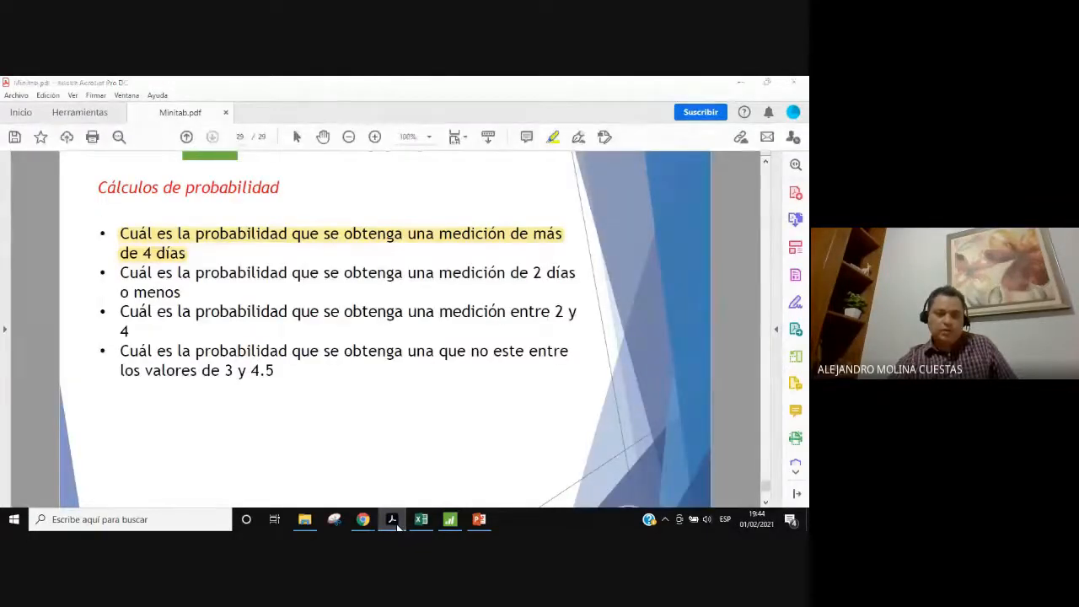
{"action": "left_click", "coordinate": [393, 521]}
Create a Ver probabilidad distribution plot that shades the Cola izquierda with a Valor X of 2
{"action": "left_click", "coordinate": [176, 97]}
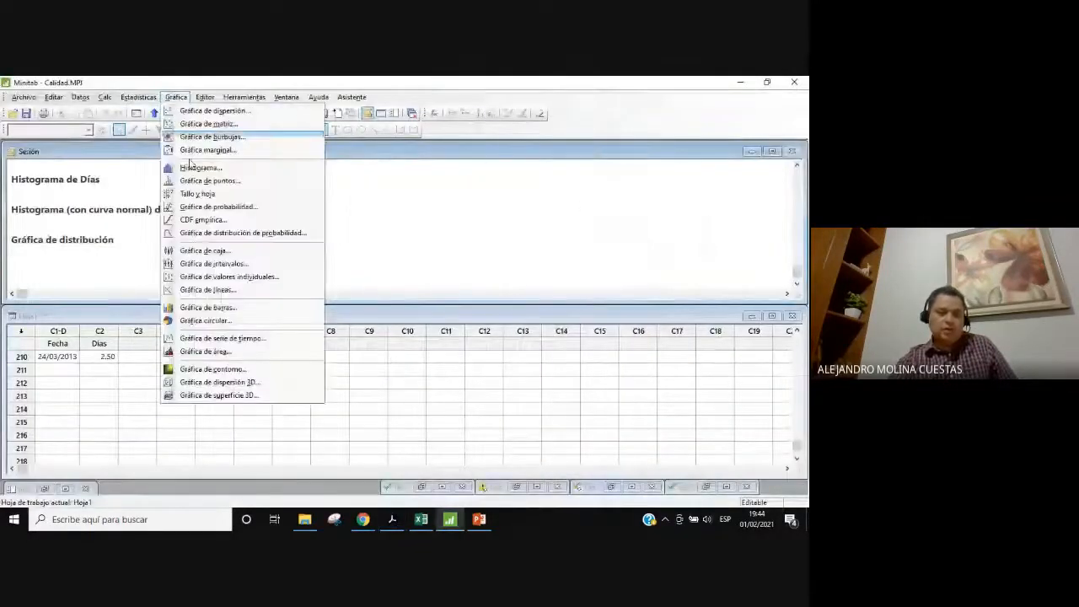
{"action": "left_click", "coordinate": [223, 233]}
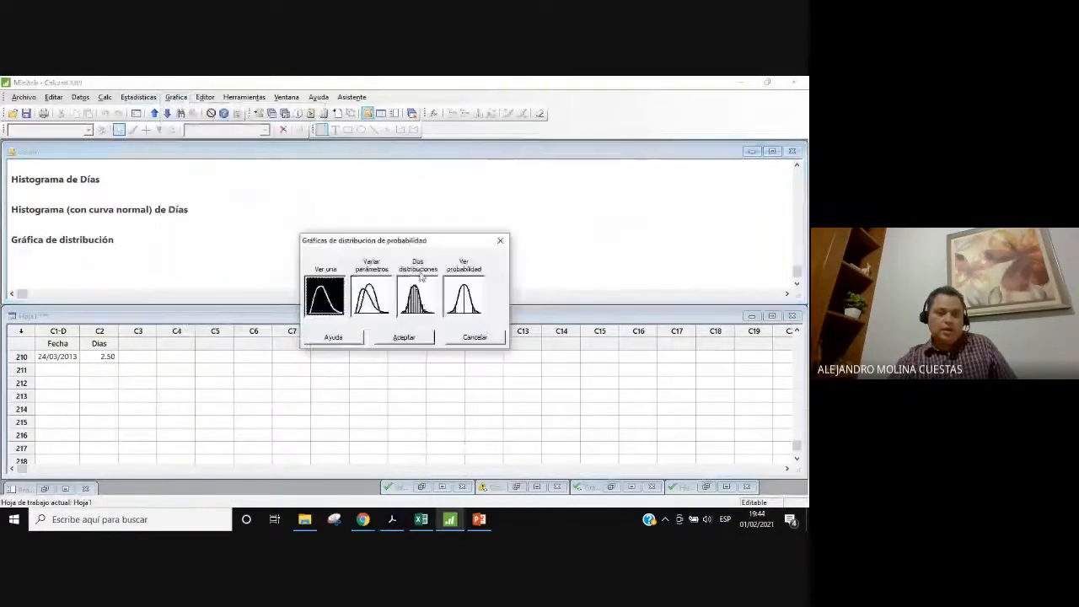
{"action": "left_click", "coordinate": [462, 300]}
{"action": "left_click", "coordinate": [404, 337]}
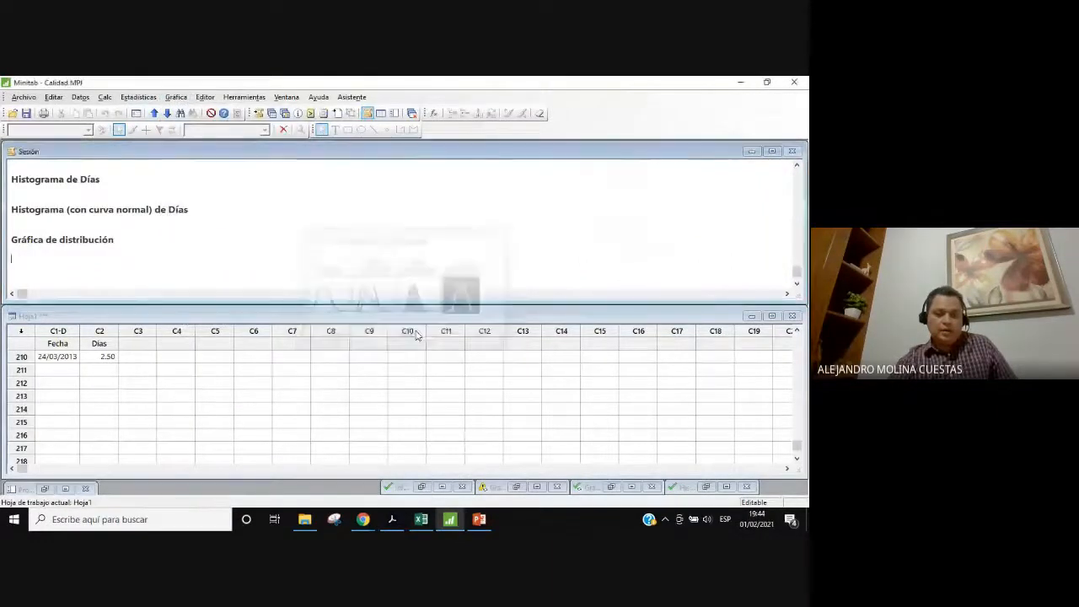
{"action": "left_click", "coordinate": [306, 205]}
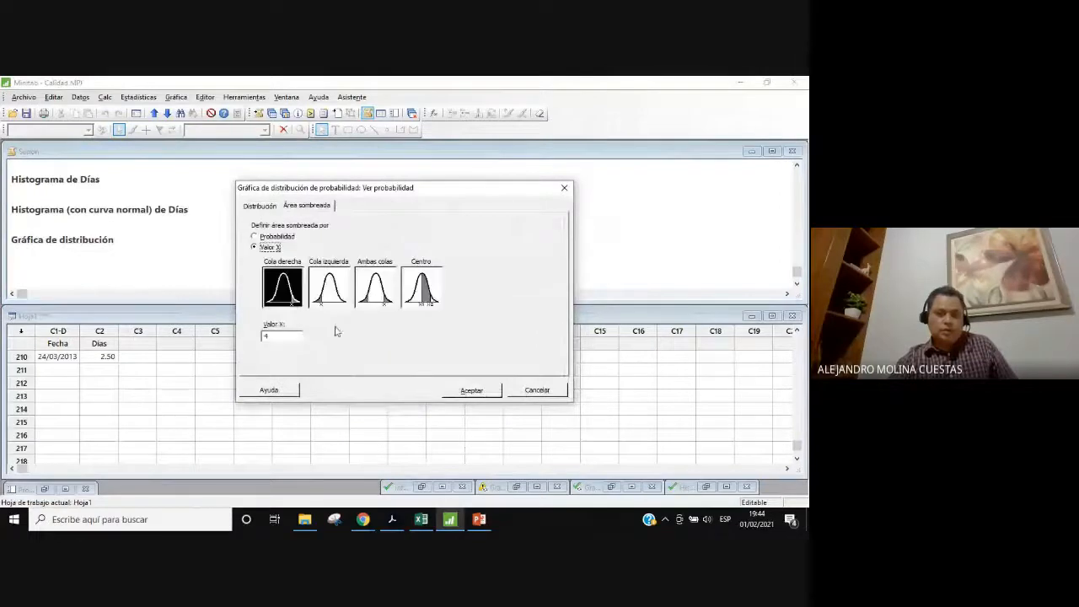
{"action": "left_click", "coordinate": [330, 291]}
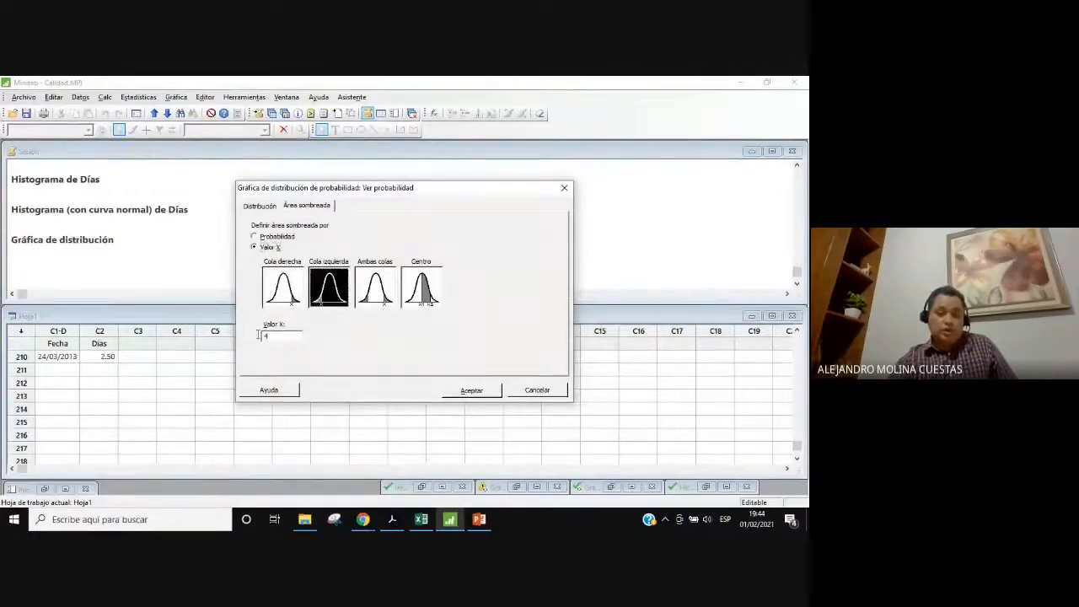
{"action": "double_click", "coordinate": [275, 336]}
{"action": "type", "text": "2"}
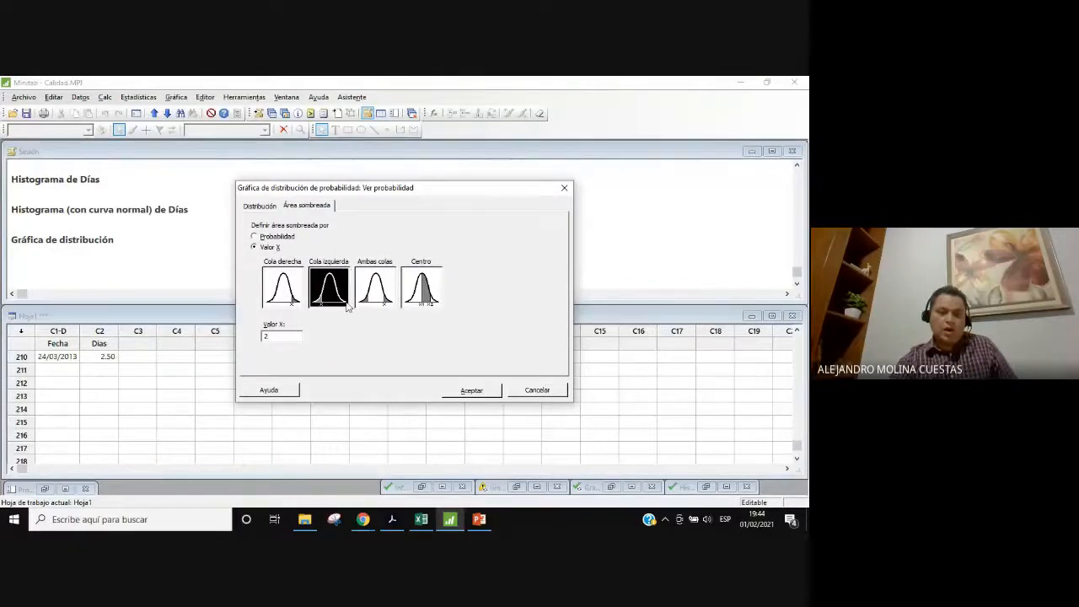
{"action": "left_click", "coordinate": [472, 390]}
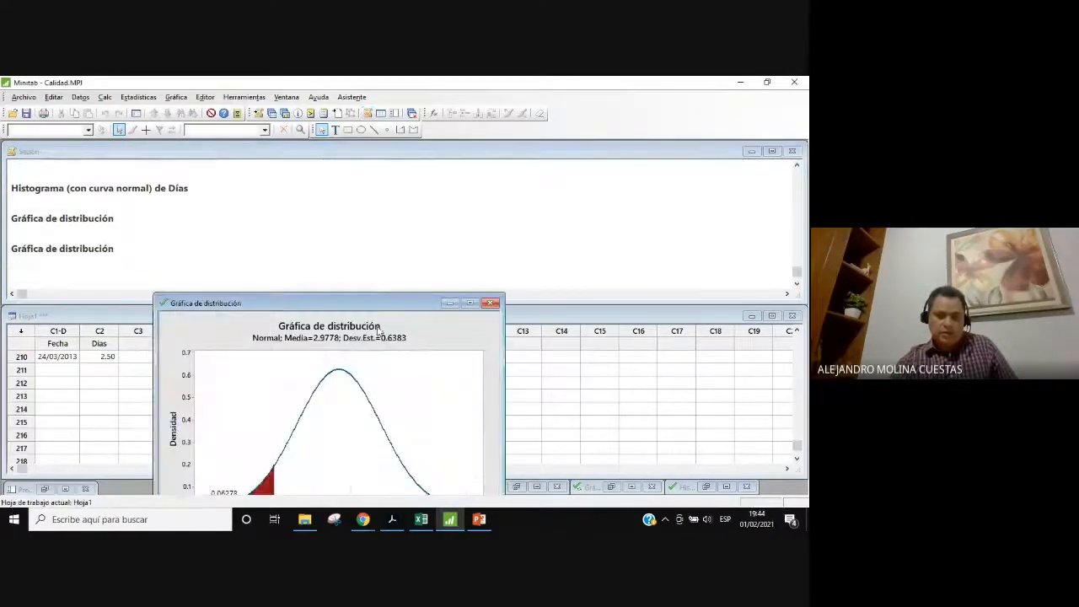
Reposition the left-tail distribution plot so the whole curve and its shaded probability can be examined
{"action": "left_click_drag", "start_coordinate": [366, 307], "coordinate": [446, 199]}
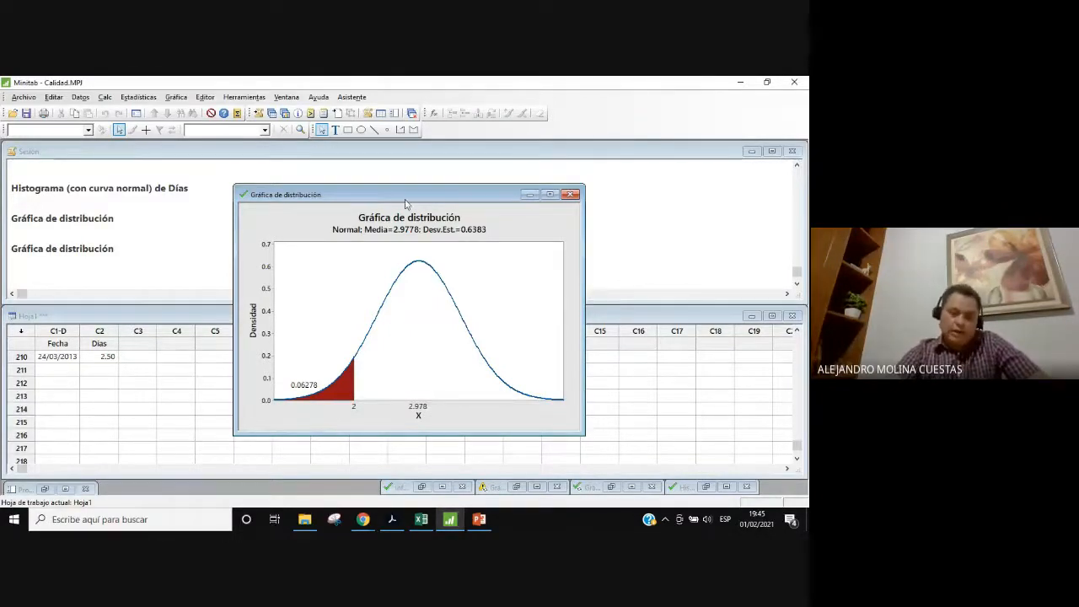
{"action": "left_click_drag", "start_coordinate": [406, 204], "coordinate": [448, 204]}
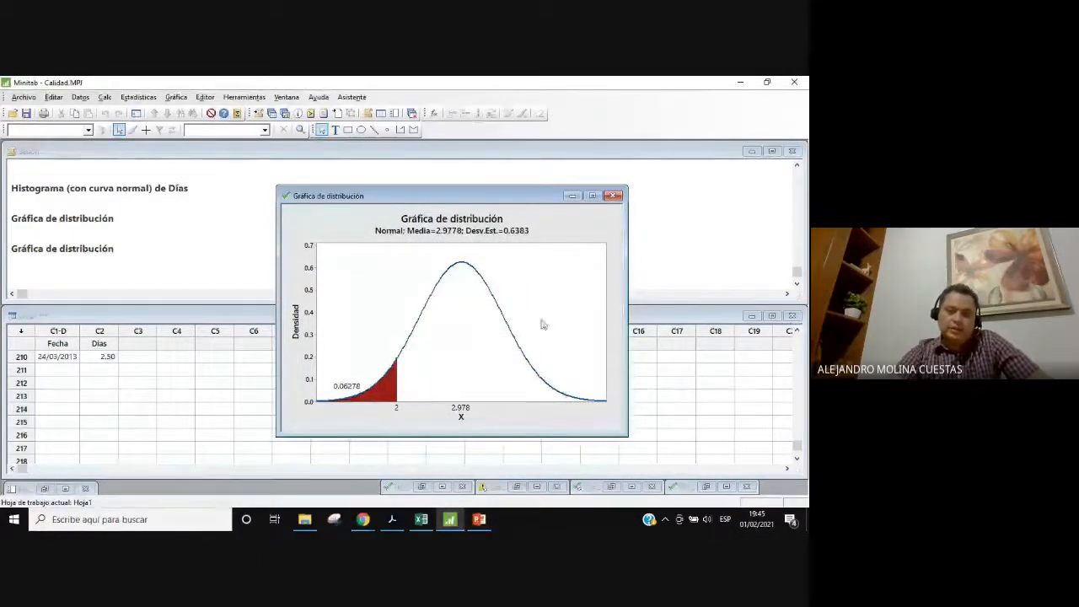
{"action": "left_click_drag", "start_coordinate": [454, 200], "coordinate": [383, 192]}
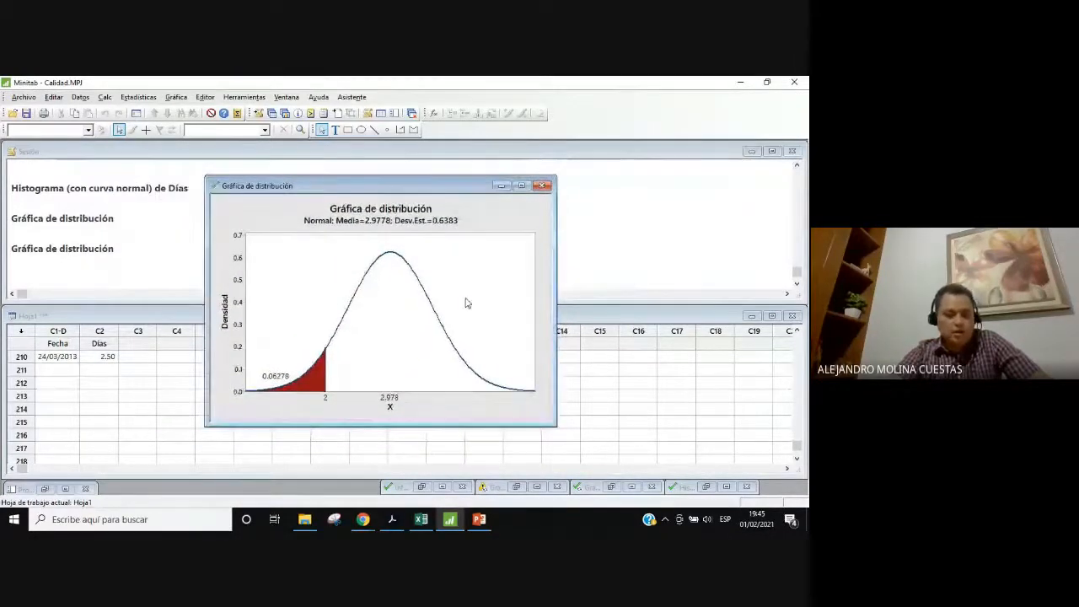
Highlight the PDF guide's question about a measurement between 2 and 4, and return to Minitab
{"action": "left_click", "coordinate": [479, 520]}
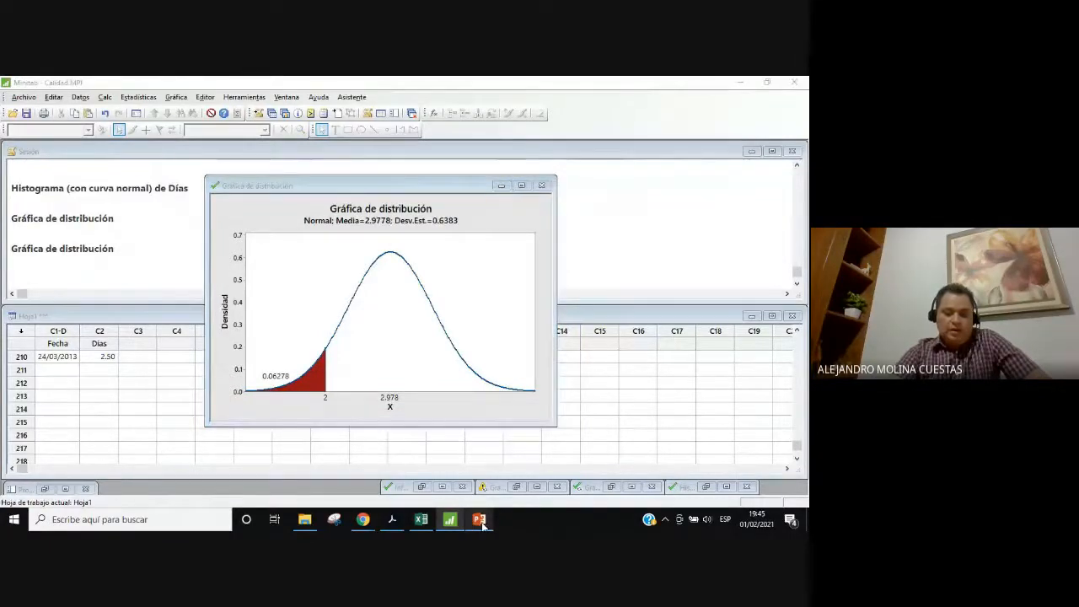
{"action": "left_click", "coordinate": [391, 520]}
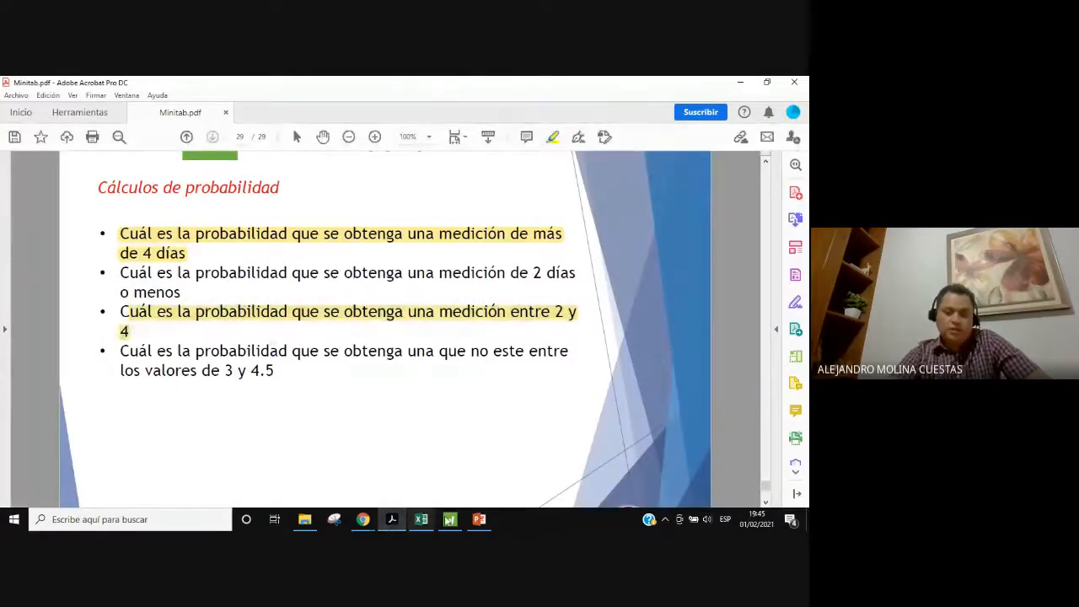
{"action": "left_click", "coordinate": [479, 520]}
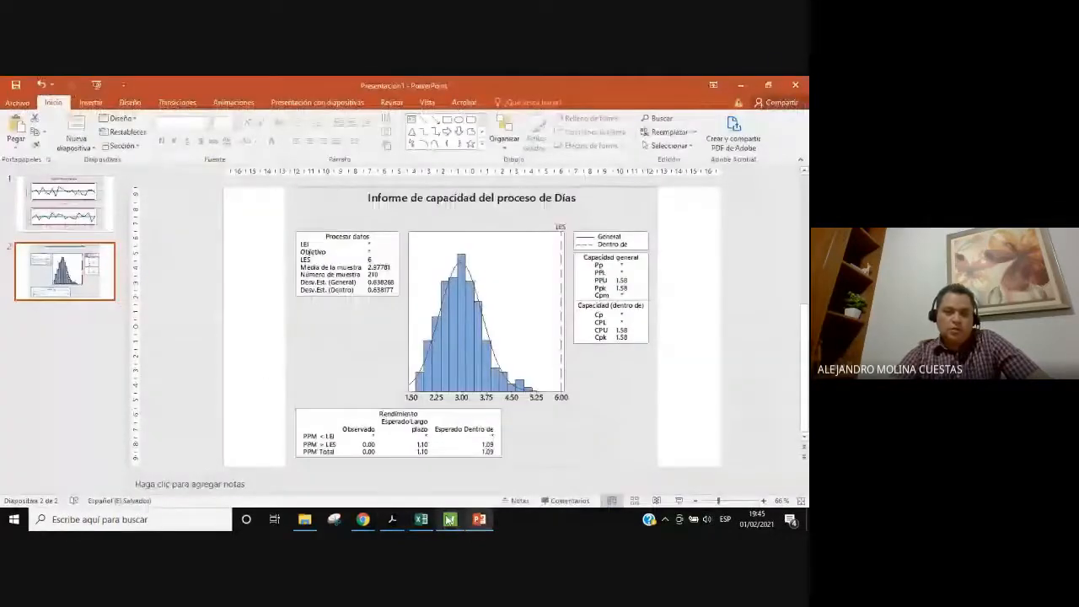
{"action": "left_click", "coordinate": [449, 520]}
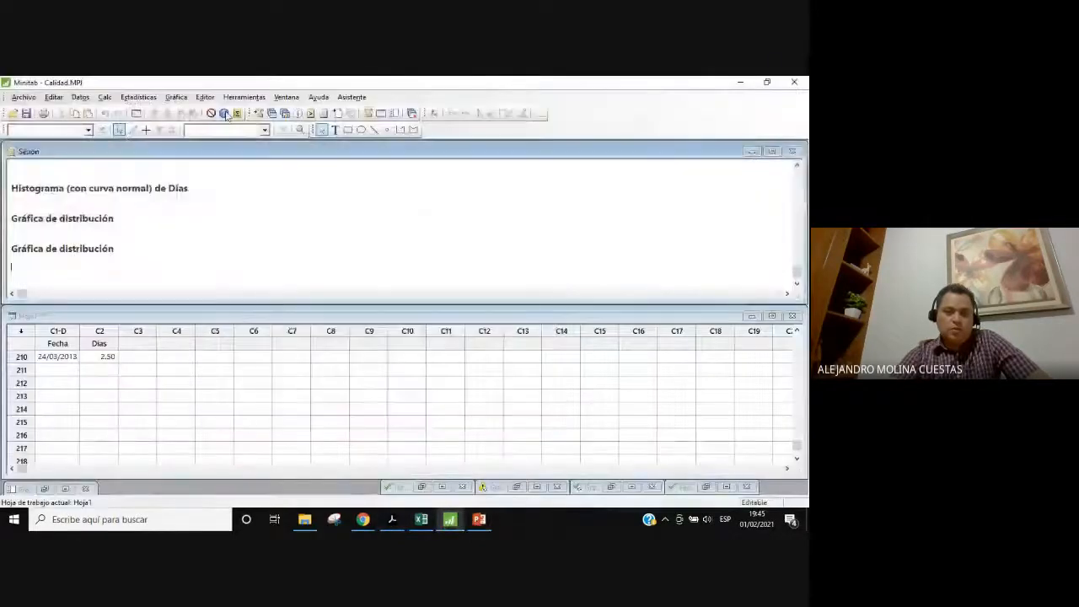
Start another Ver probabilidad distribution plot and choose Centro as the shaded area defined by Valor X
{"action": "left_click", "coordinate": [174, 98]}
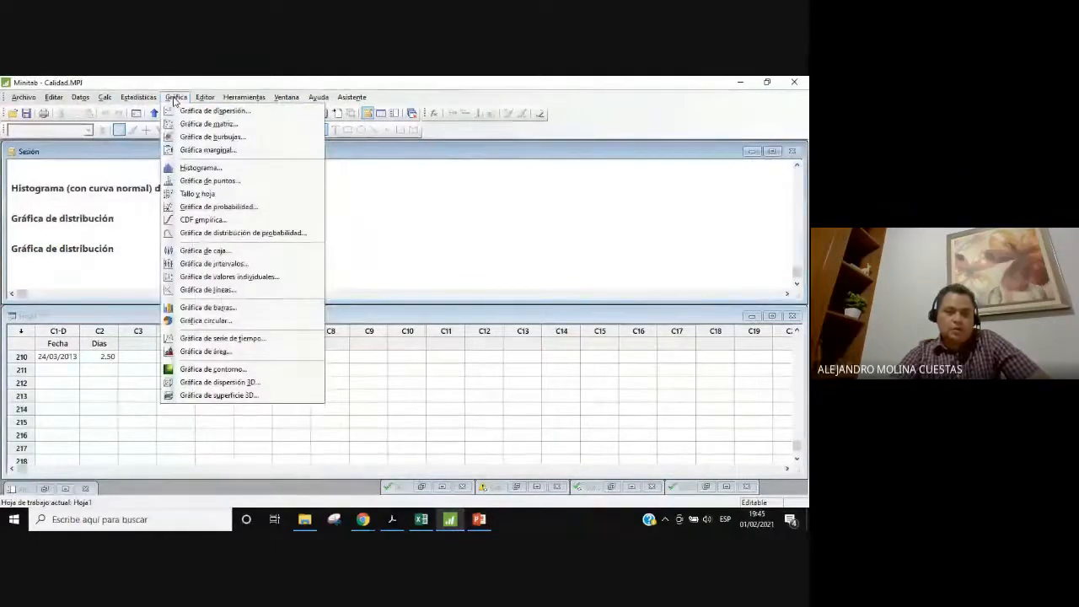
{"action": "left_click", "coordinate": [579, 116]}
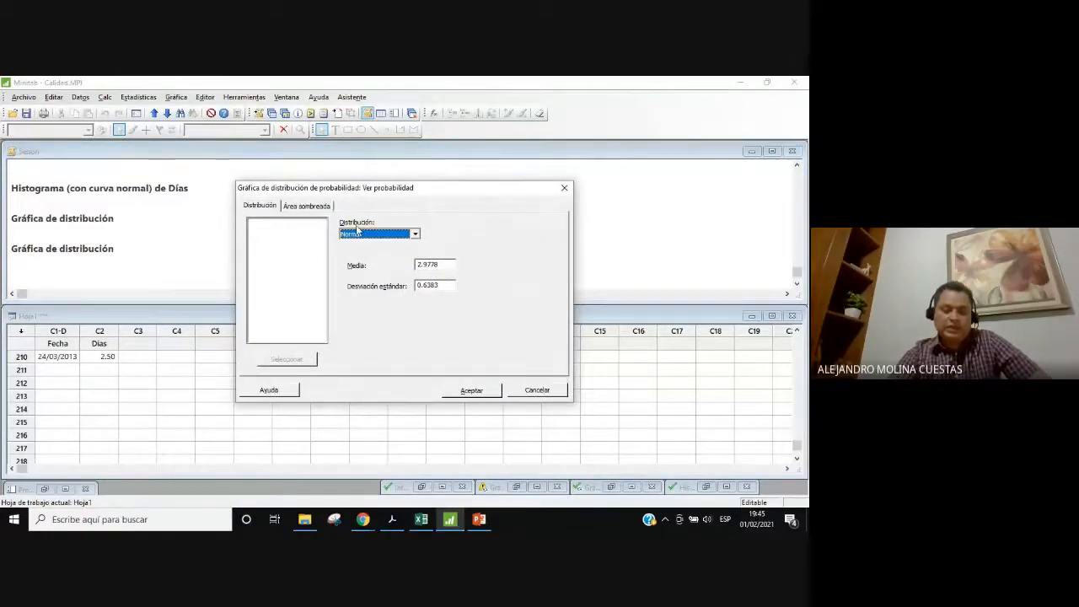
{"action": "left_click", "coordinate": [306, 206]}
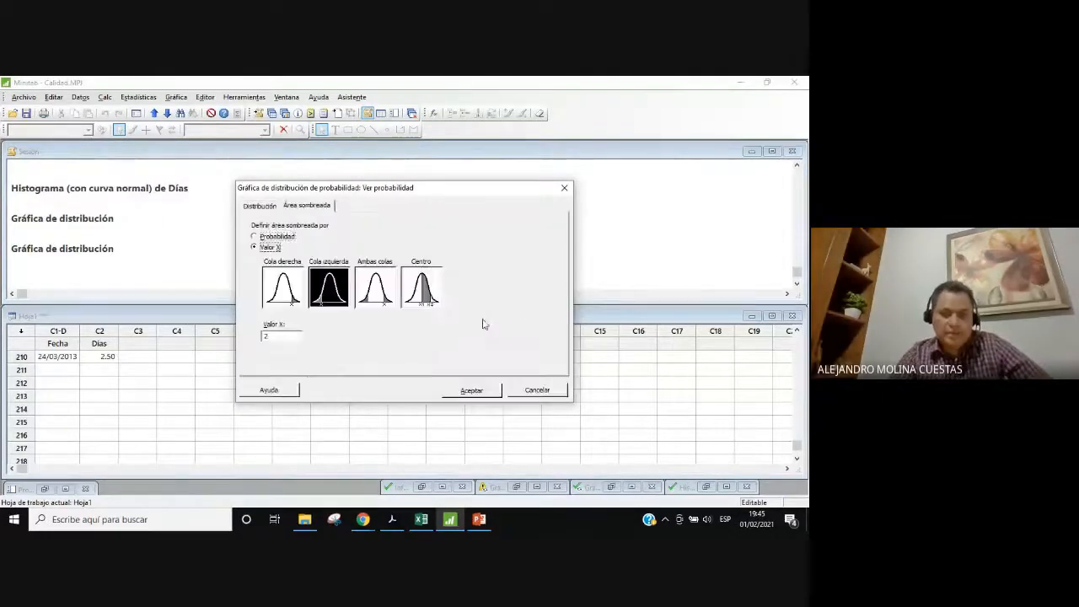
{"action": "left_click", "coordinate": [420, 286]}
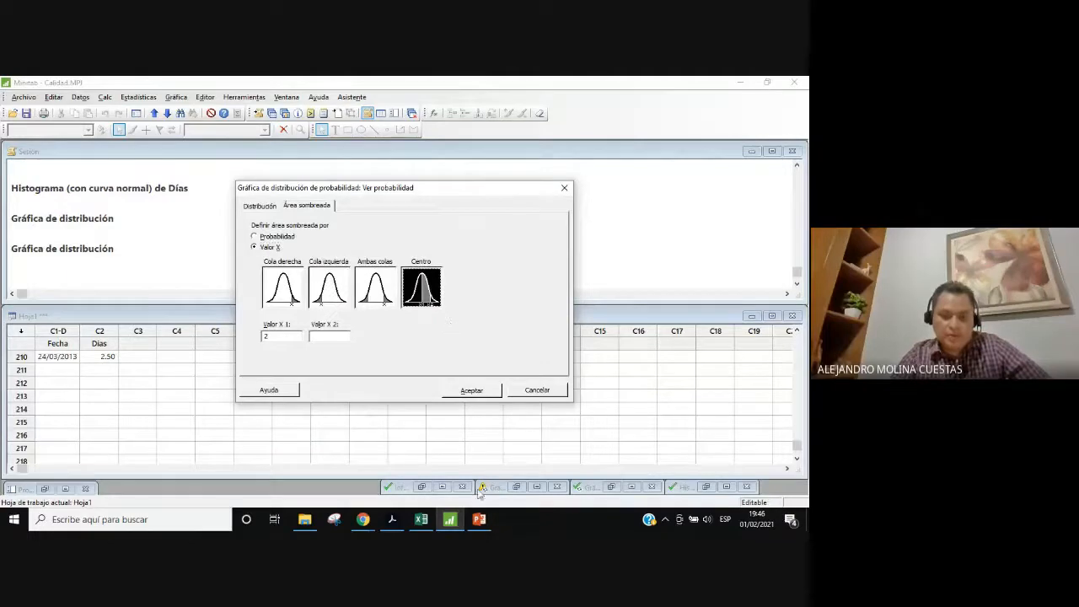
Recheck the PDF guide's question, set Valor X 1 to 2 and Valor X 2 to 4, and generate the plot
{"action": "left_click", "coordinate": [391, 520]}
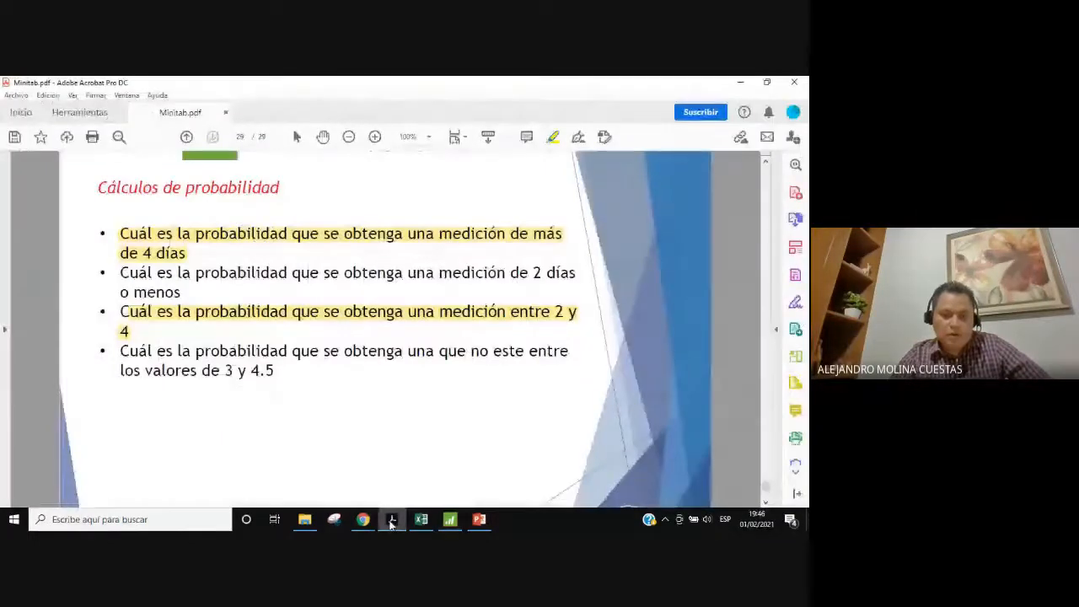
{"action": "left_click", "coordinate": [391, 521]}
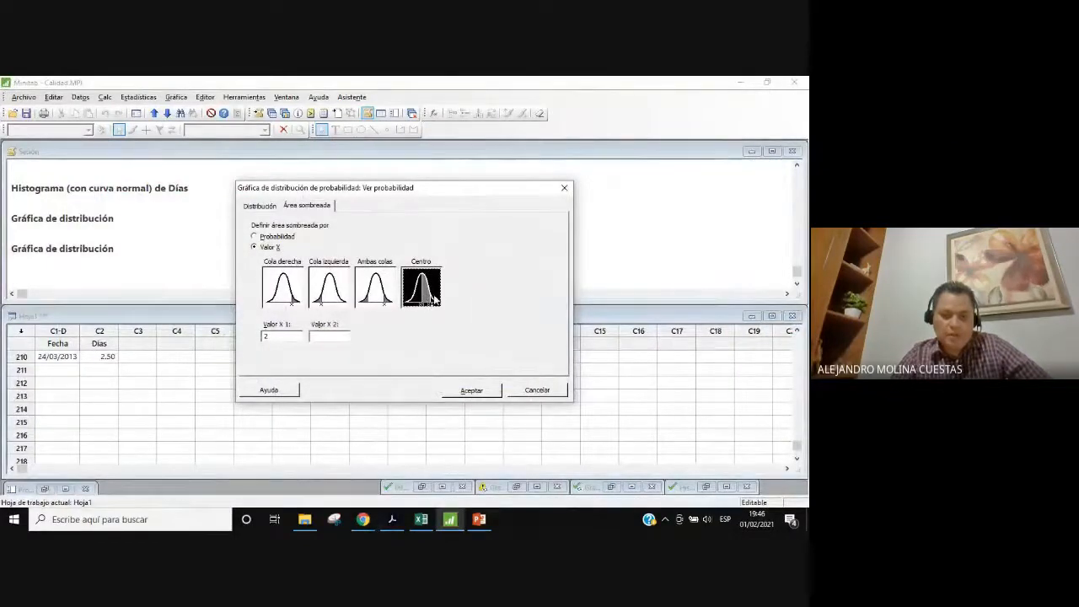
{"action": "left_click", "coordinate": [282, 337]}
{"action": "left_click", "coordinate": [337, 336]}
{"action": "type", "text": "4"}
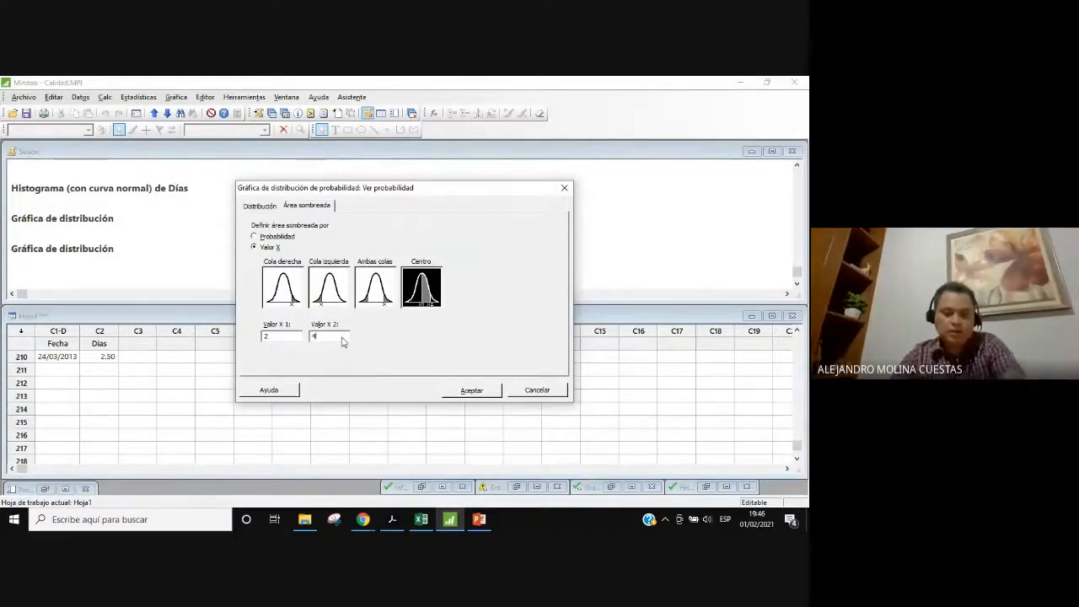
{"action": "left_click", "coordinate": [472, 392]}
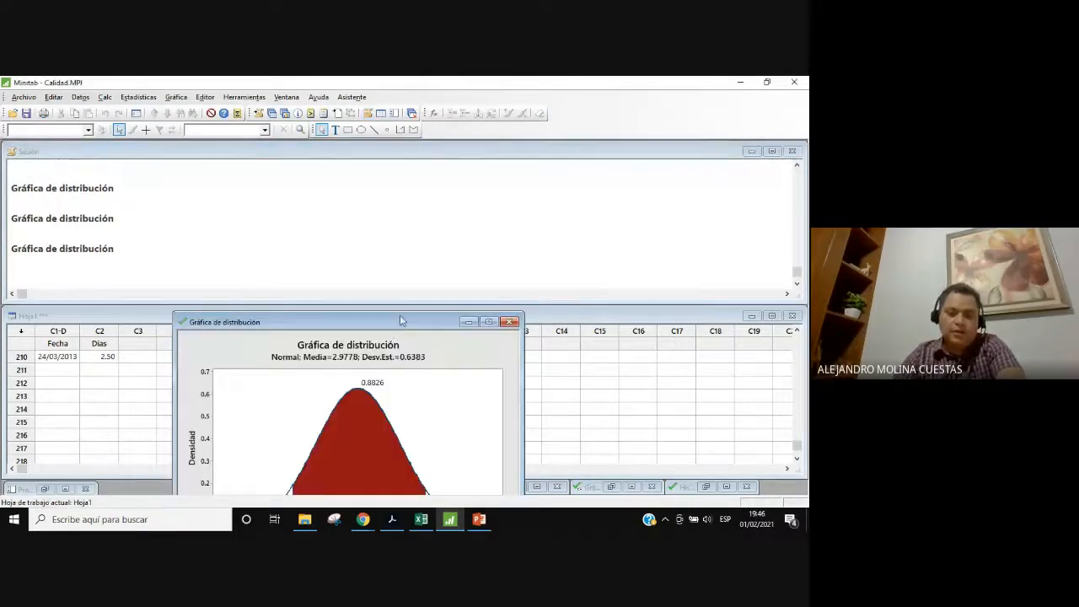
Examine the centre-shaded plot in full view and check the PDF guide's question about values not between 3 and 4.5
{"action": "left_click_drag", "start_coordinate": [399, 321], "coordinate": [430, 174]}
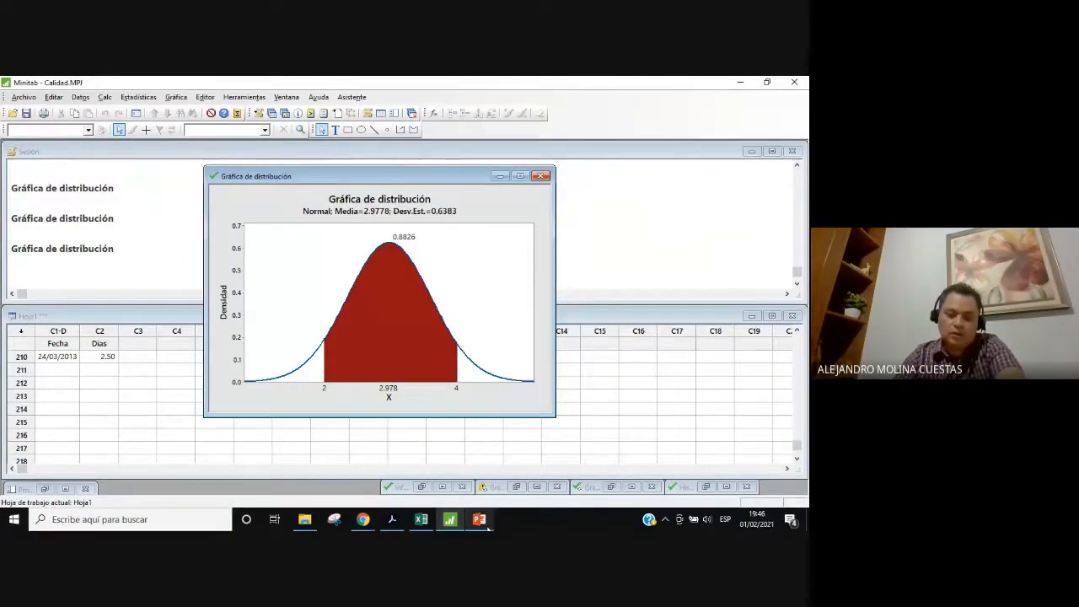
{"action": "left_click", "coordinate": [486, 525]}
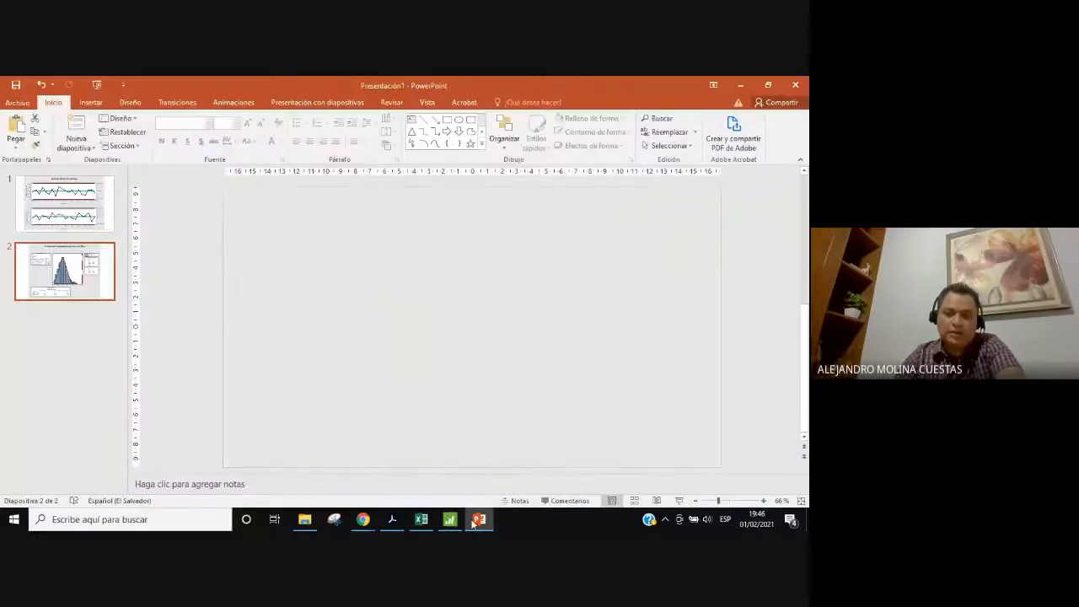
{"action": "left_click", "coordinate": [475, 523]}
{"action": "left_click", "coordinate": [482, 522]}
{"action": "left_click", "coordinate": [480, 523]}
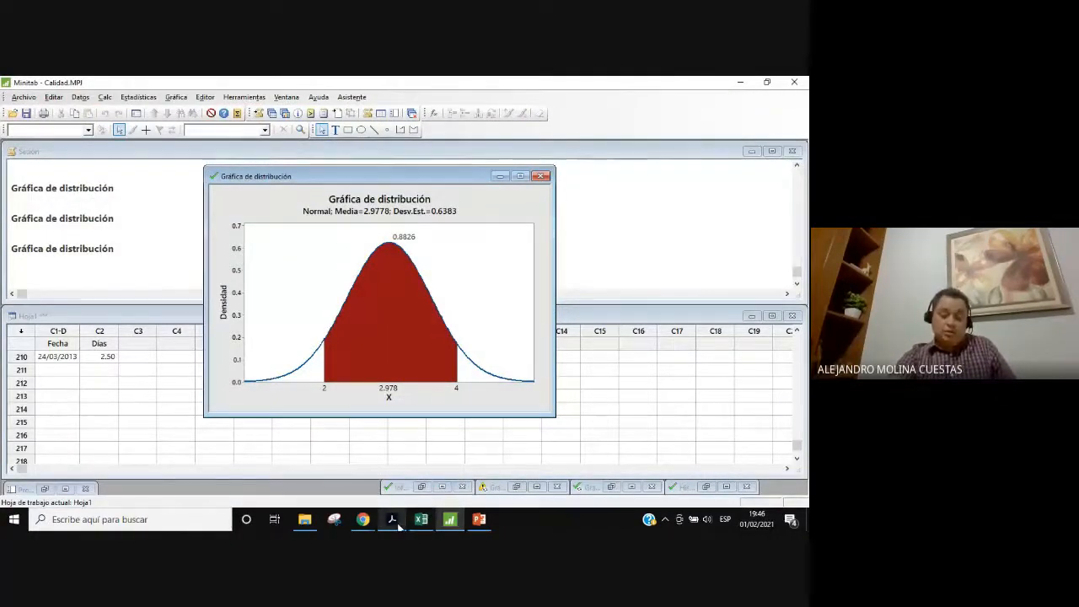
{"action": "mouse_move", "coordinate": [398, 525]}
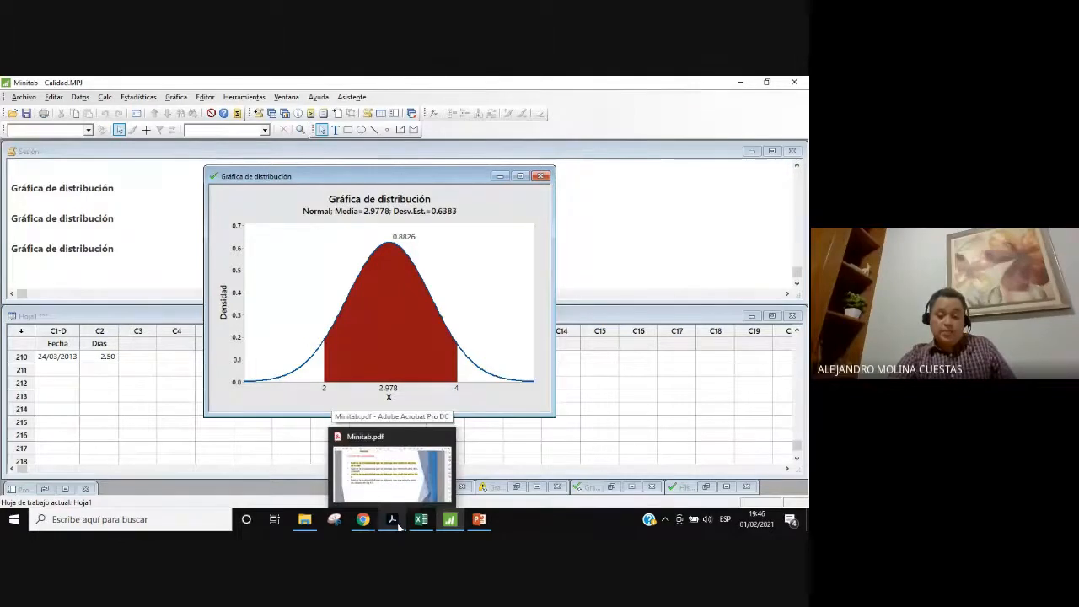
{"action": "left_click", "coordinate": [398, 525]}
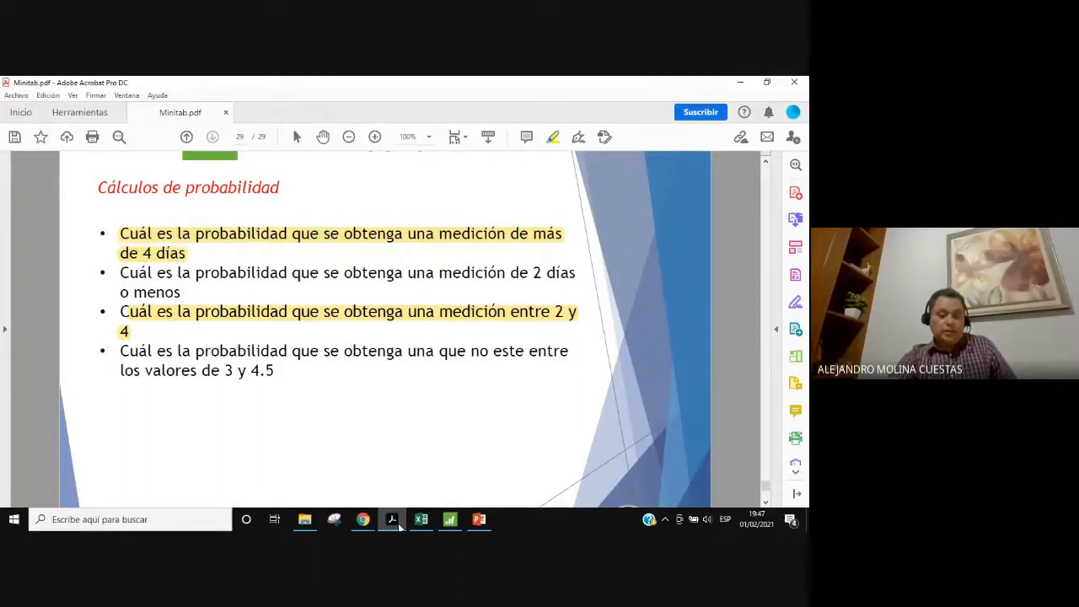
{"action": "left_click", "coordinate": [450, 520]}
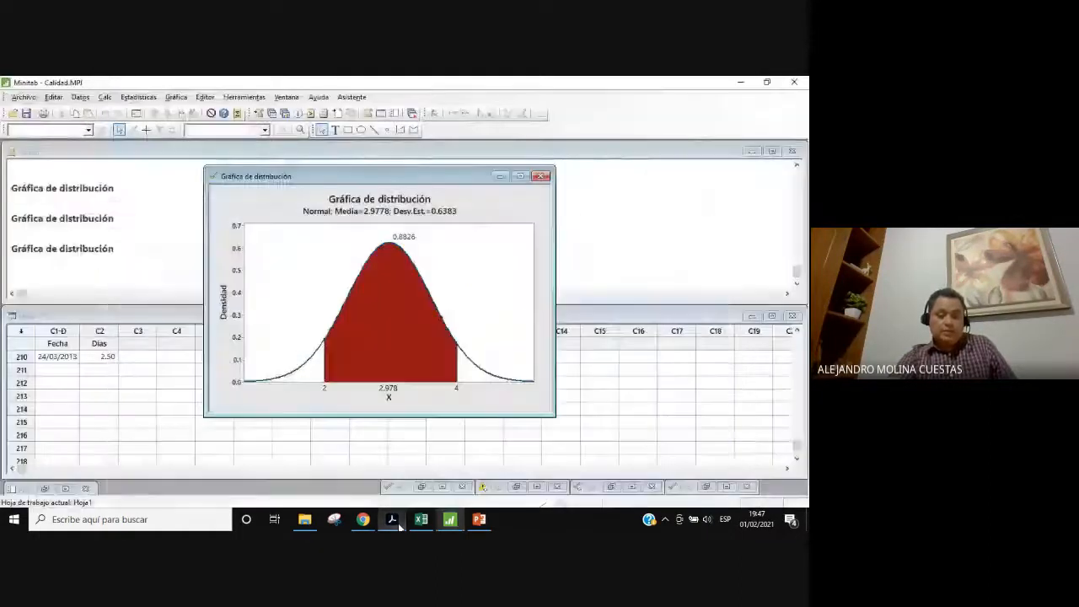
Close the 2-to-4 plot and generate a Centro distribution plot with Valor X 1 of 3 and Valor X 2 of 4.5
{"action": "left_click", "coordinate": [542, 177]}
{"action": "left_click", "coordinate": [447, 322]}
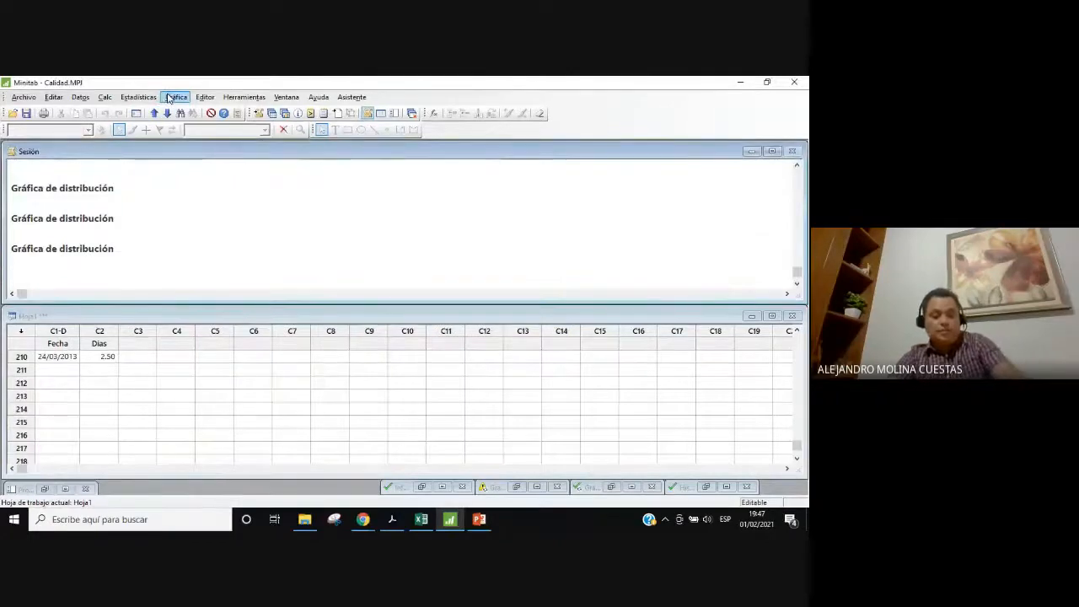
{"action": "key", "text": "ctrl+e"}
{"action": "left_click", "coordinate": [317, 205]}
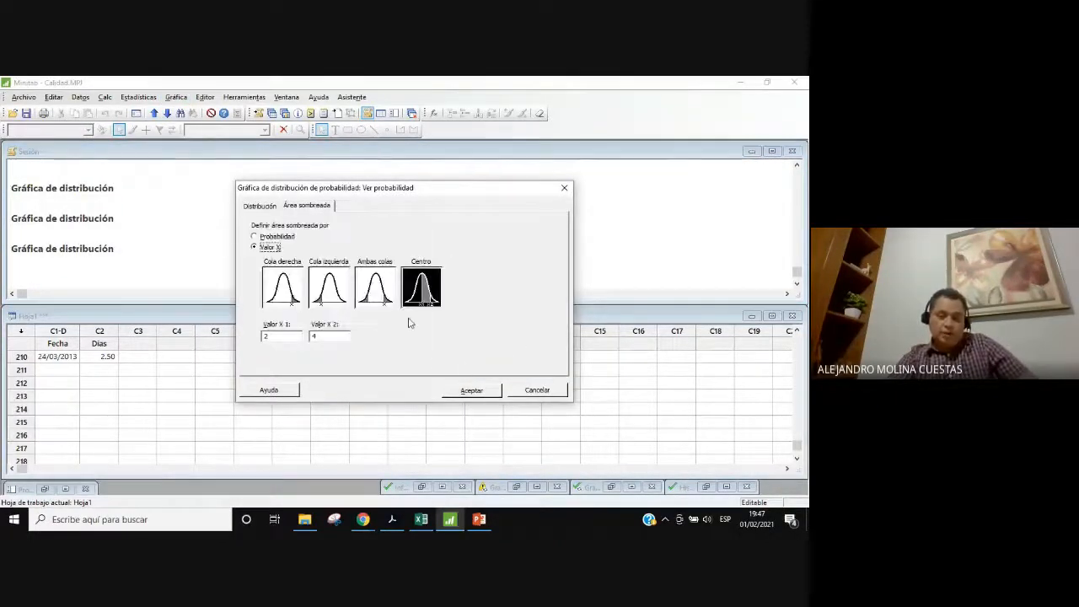
{"action": "double_click", "coordinate": [274, 336]}
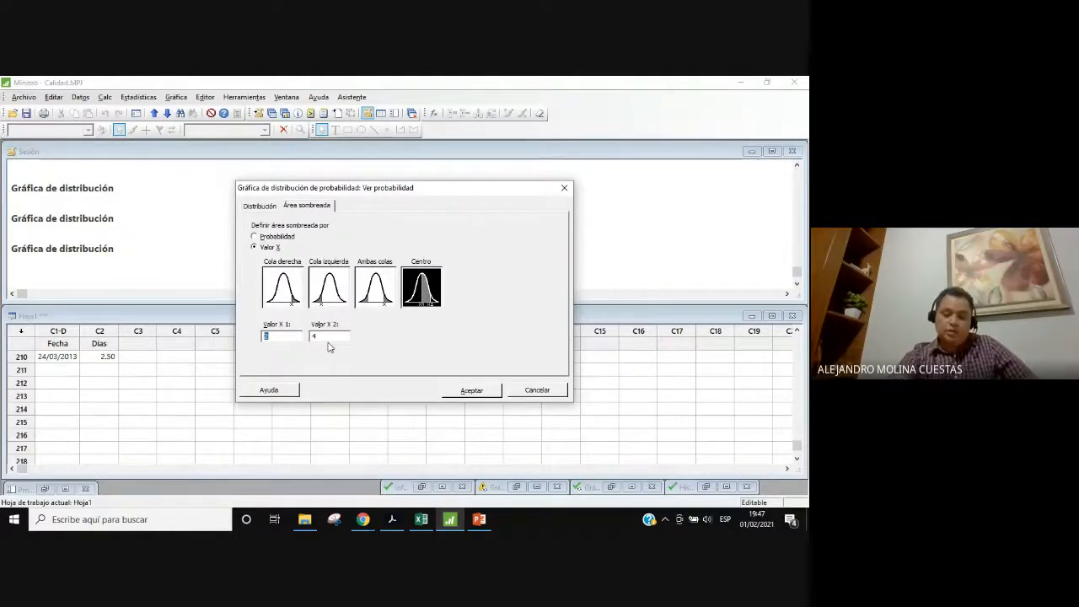
{"action": "type", "text": "3"}
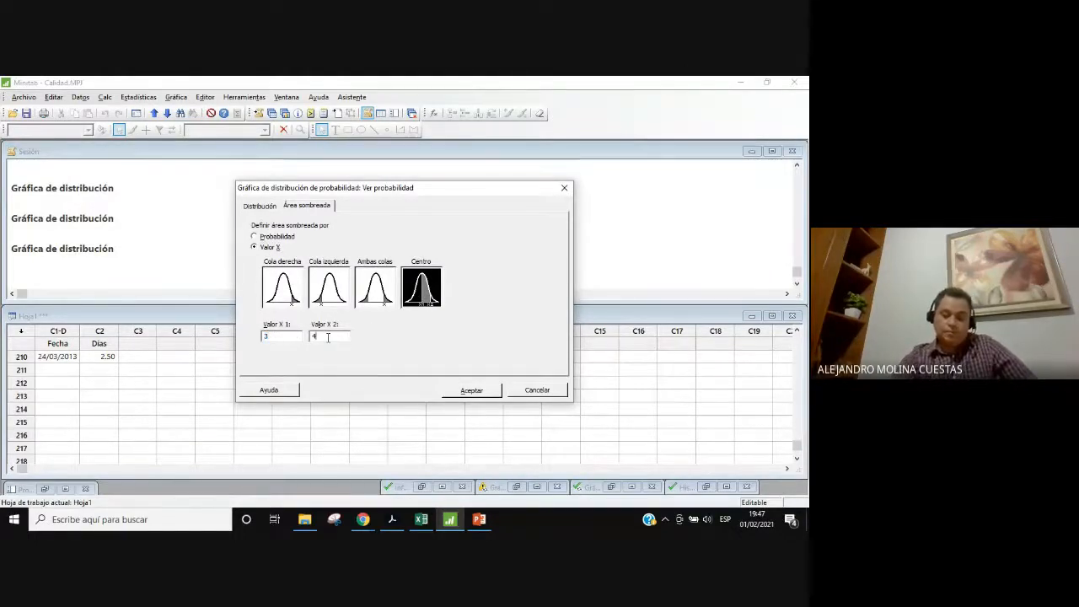
{"action": "left_click", "coordinate": [328, 338]}
{"action": "type", "text": ".5"}
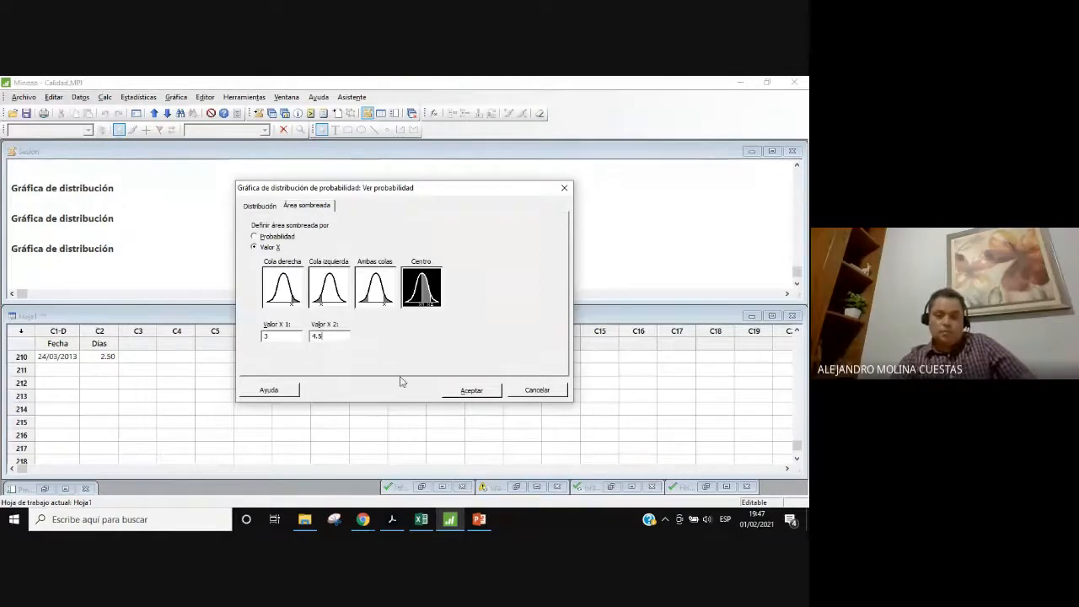
{"action": "left_click", "coordinate": [474, 392]}
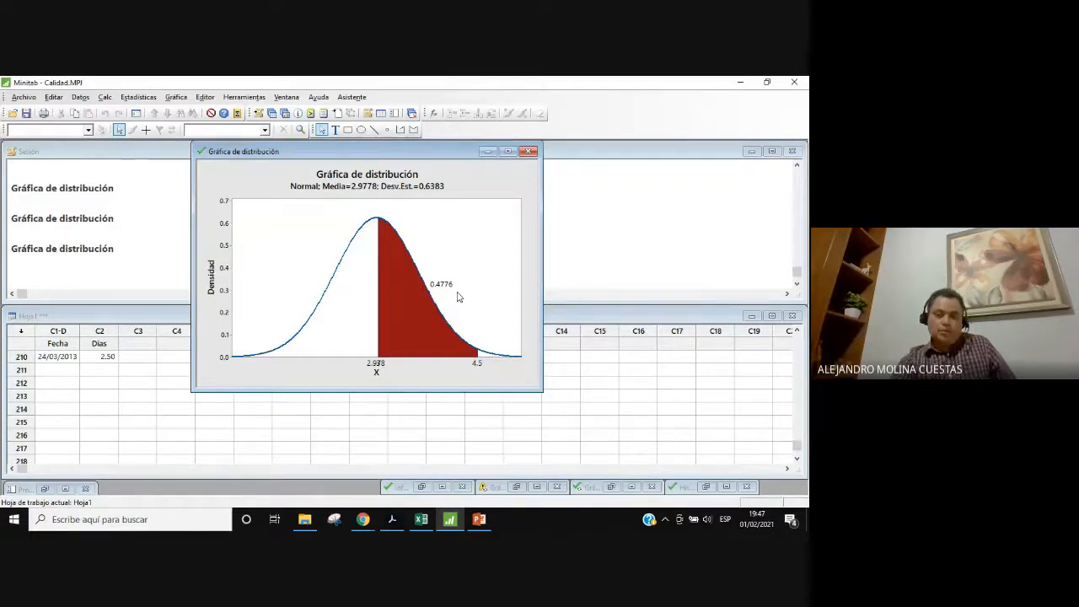
{"action": "left_click_drag", "start_coordinate": [389, 151], "coordinate": [359, 194]}
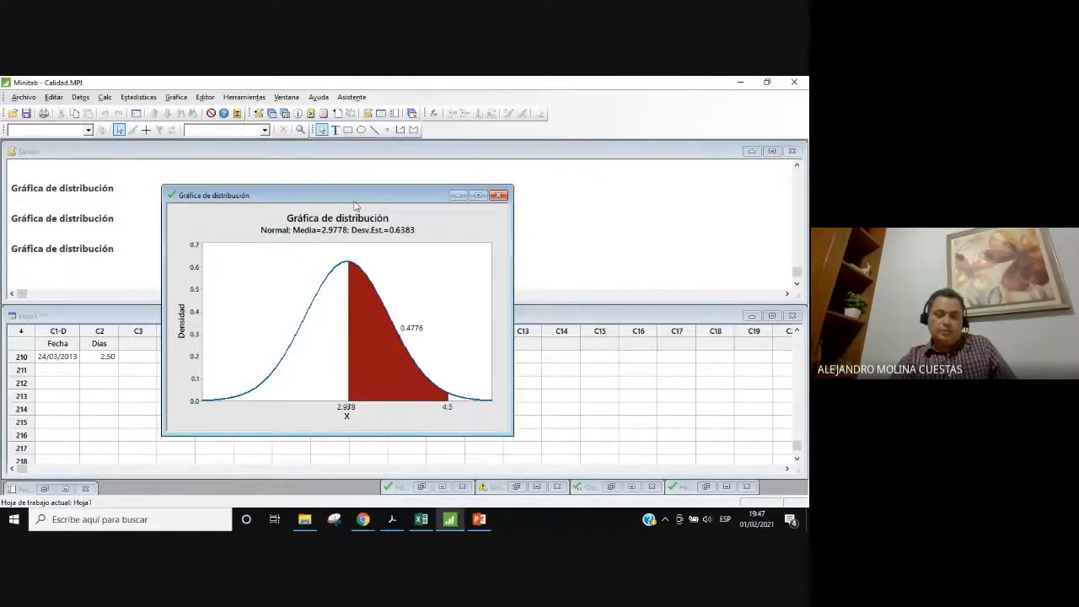
Move the 3-to-4.5 distribution plot aside and add the graph to the project report
{"action": "left_click_drag", "start_coordinate": [362, 200], "coordinate": [413, 190]}
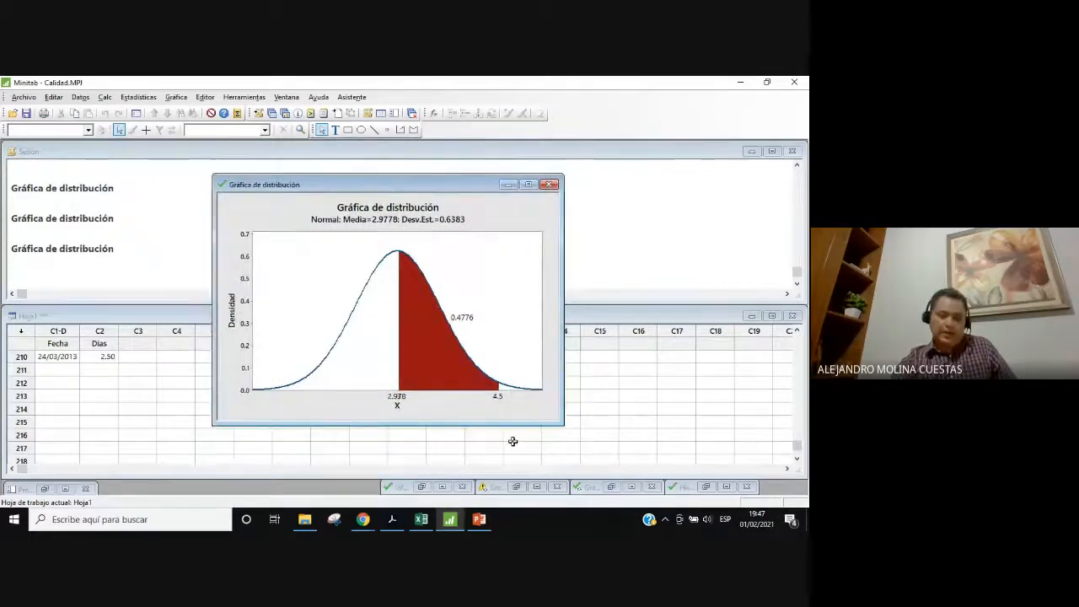
{"action": "right_click", "coordinate": [485, 218]}
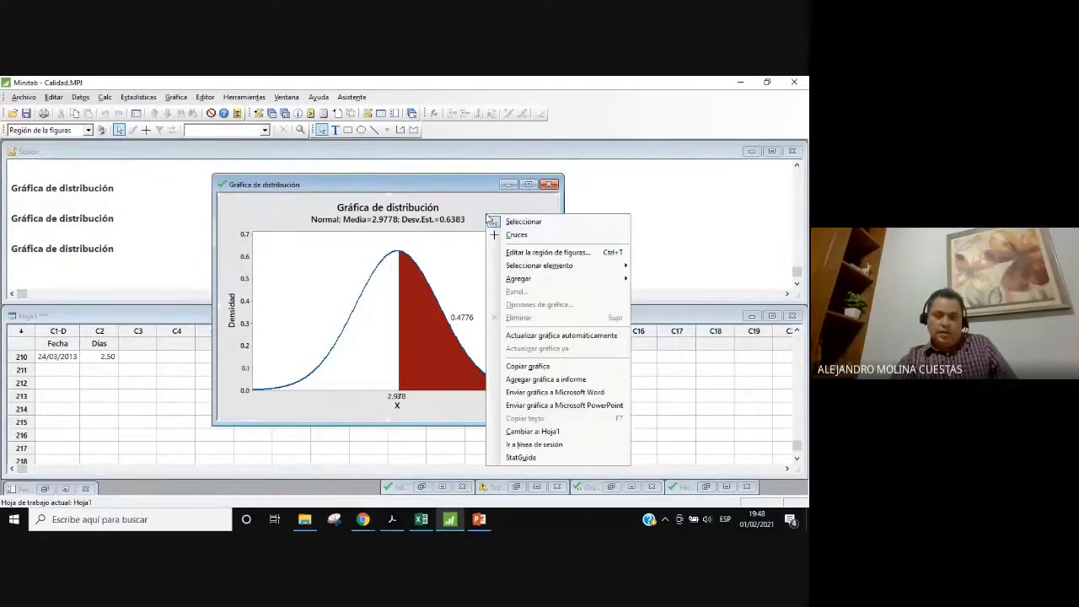
{"action": "left_click", "coordinate": [576, 392]}
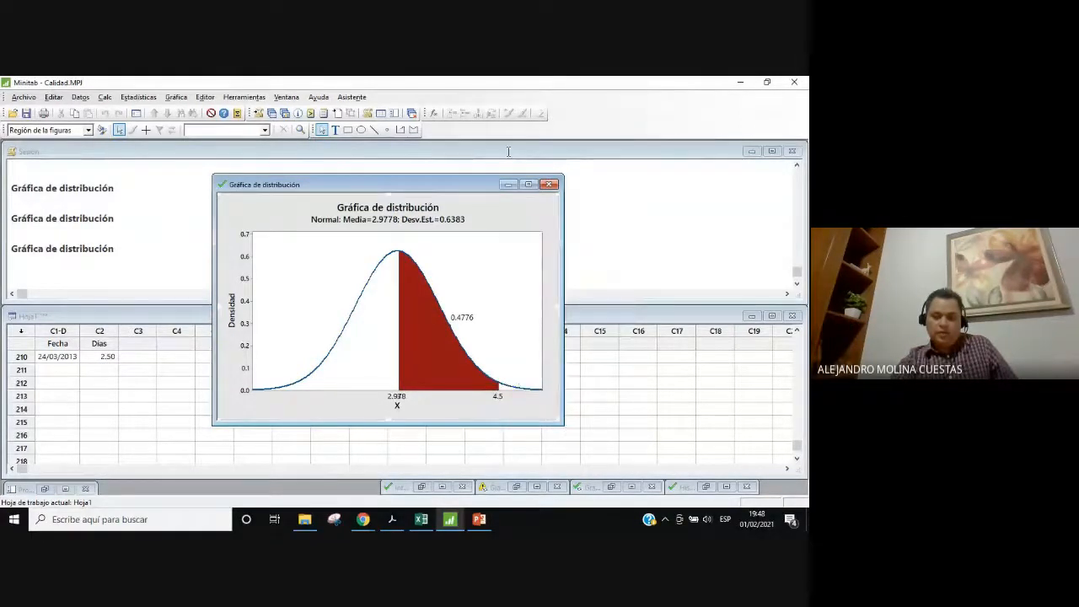
Minimize the distribution plot, restore the Xbarra-S chart of Días from its maximized view, and add that chart to the report
{"action": "left_click", "coordinate": [508, 185]}
{"action": "left_click", "coordinate": [537, 486]}
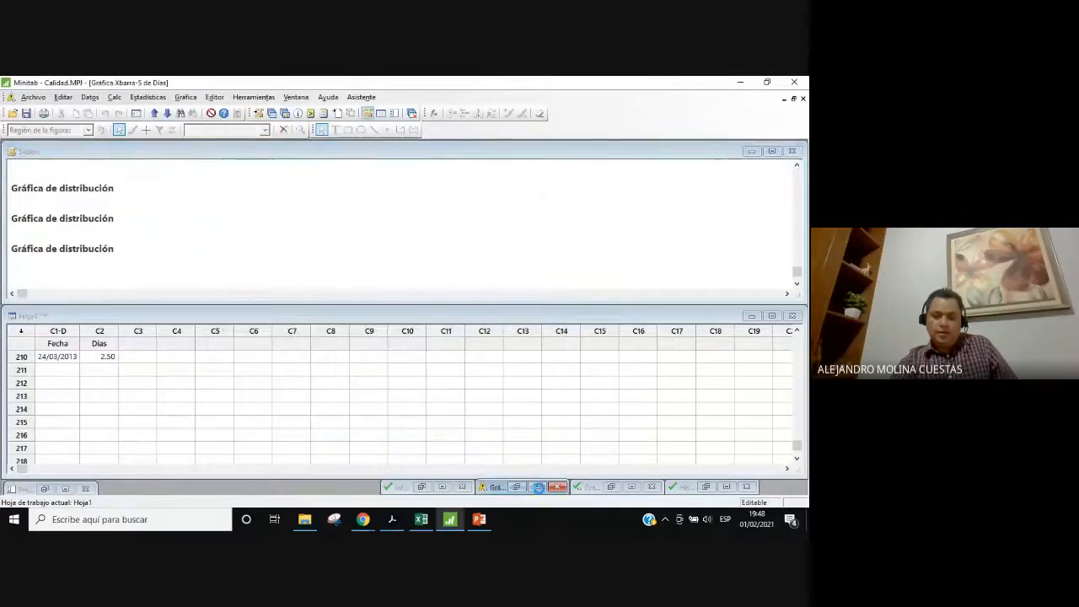
{"action": "left_click", "coordinate": [793, 99]}
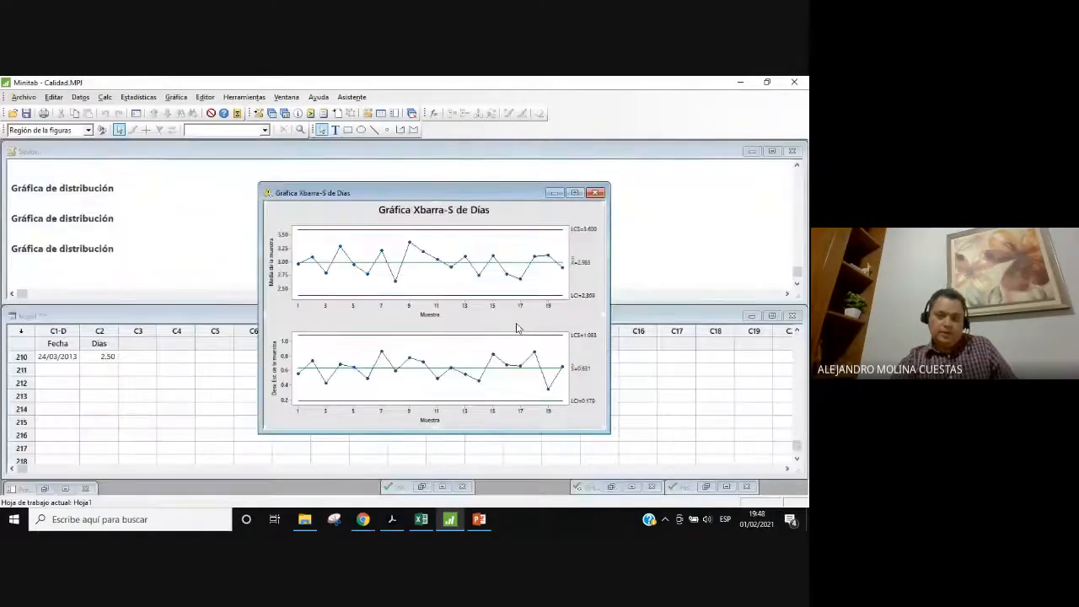
{"action": "right_click", "coordinate": [547, 221]}
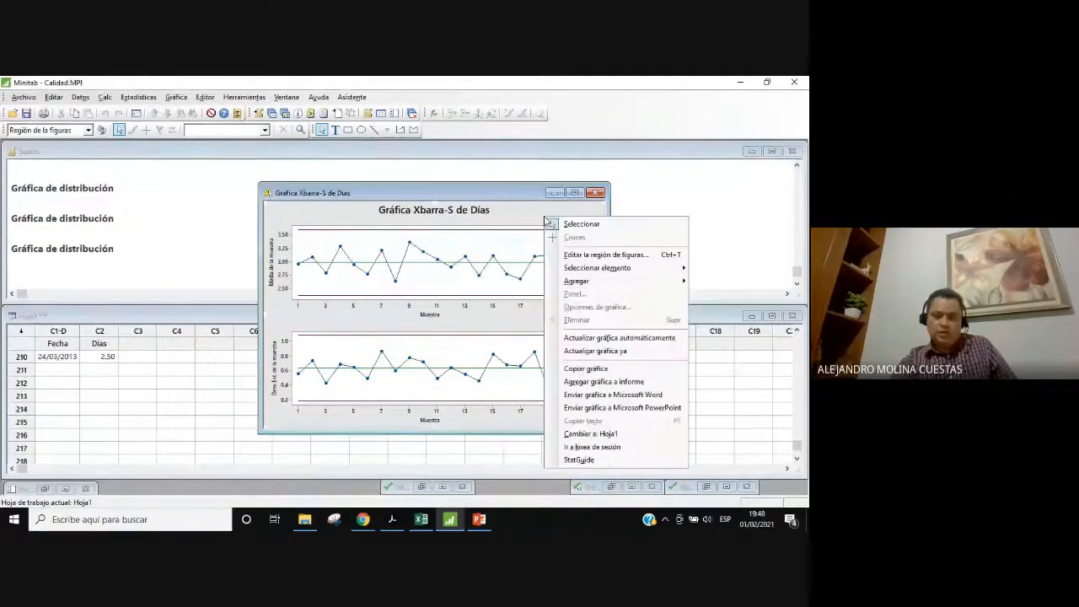
{"action": "left_click", "coordinate": [613, 382]}
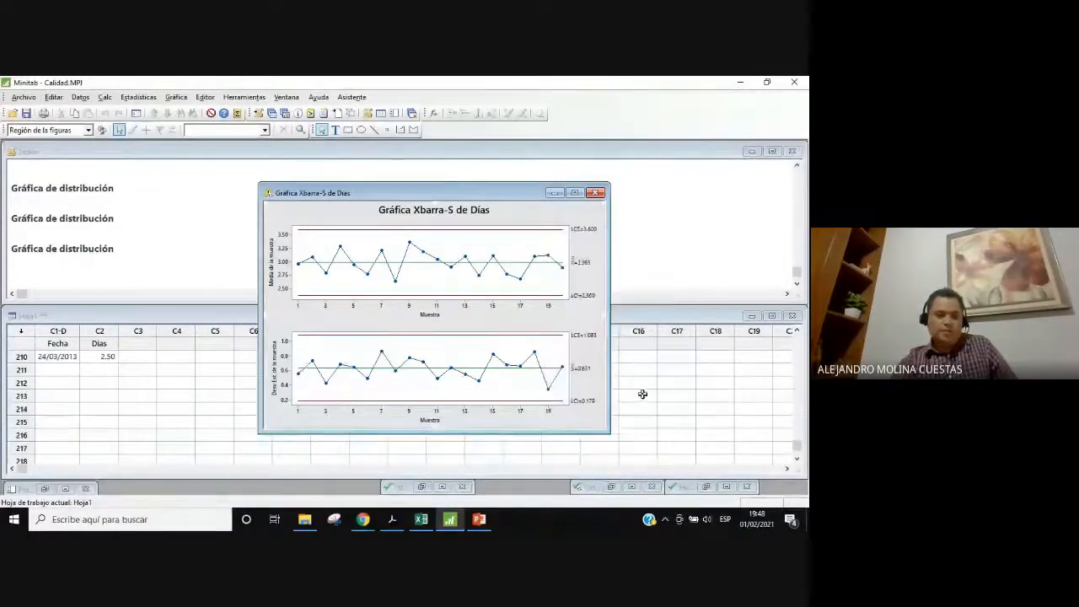
{"action": "left_click", "coordinate": [640, 396]}
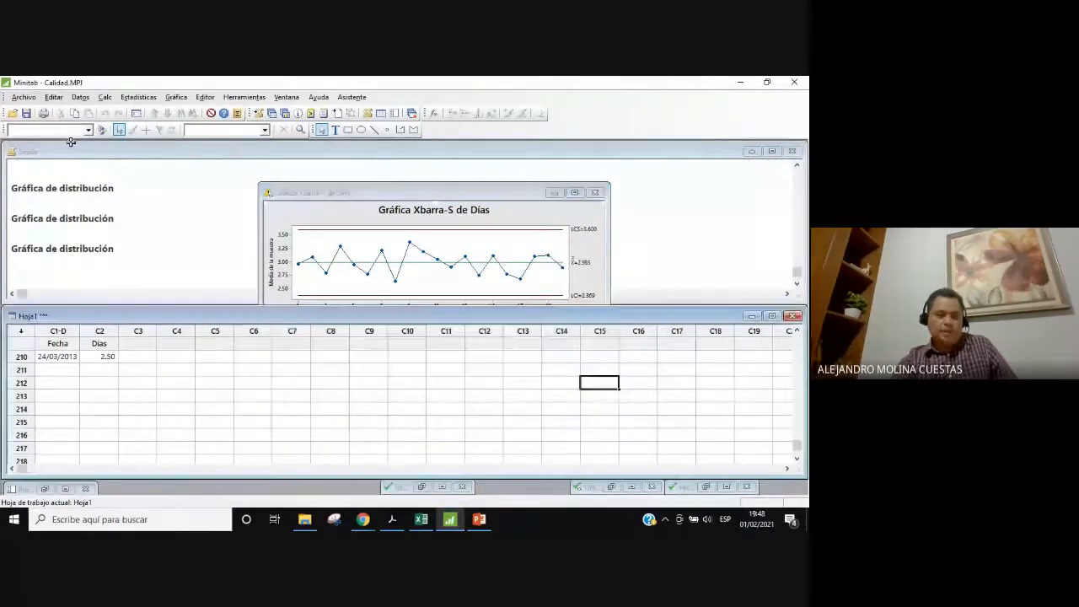
Open the ReportPad in the Project Manager and save the report in the Ejemplos folder as calidad in Rich Text Format
{"action": "left_click", "coordinate": [66, 488]}
{"action": "left_click", "coordinate": [43, 189]}
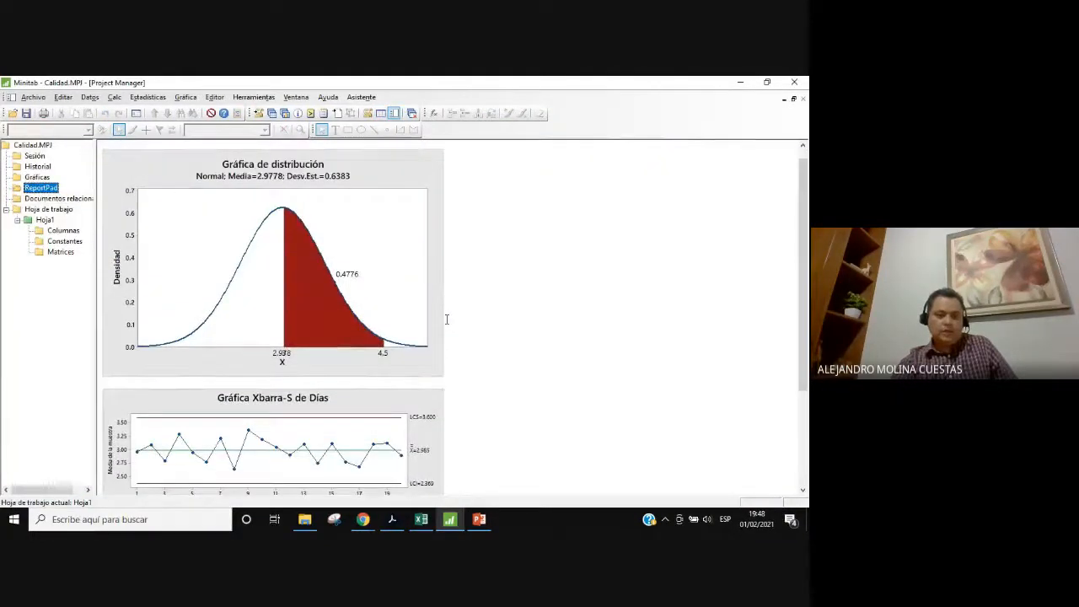
{"action": "right_click", "coordinate": [46, 188]}
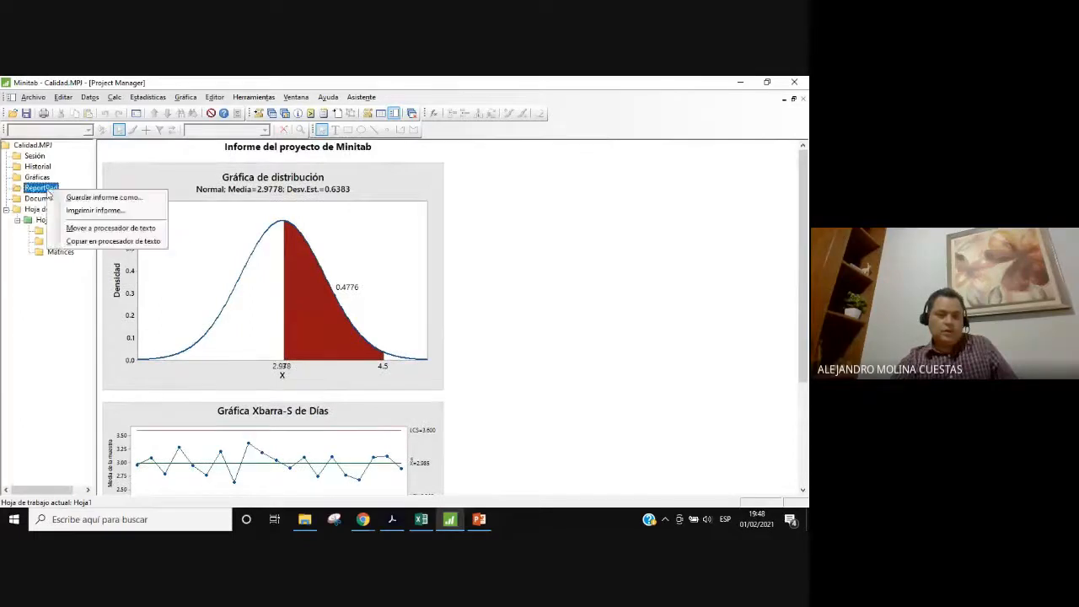
{"action": "left_click", "coordinate": [84, 198]}
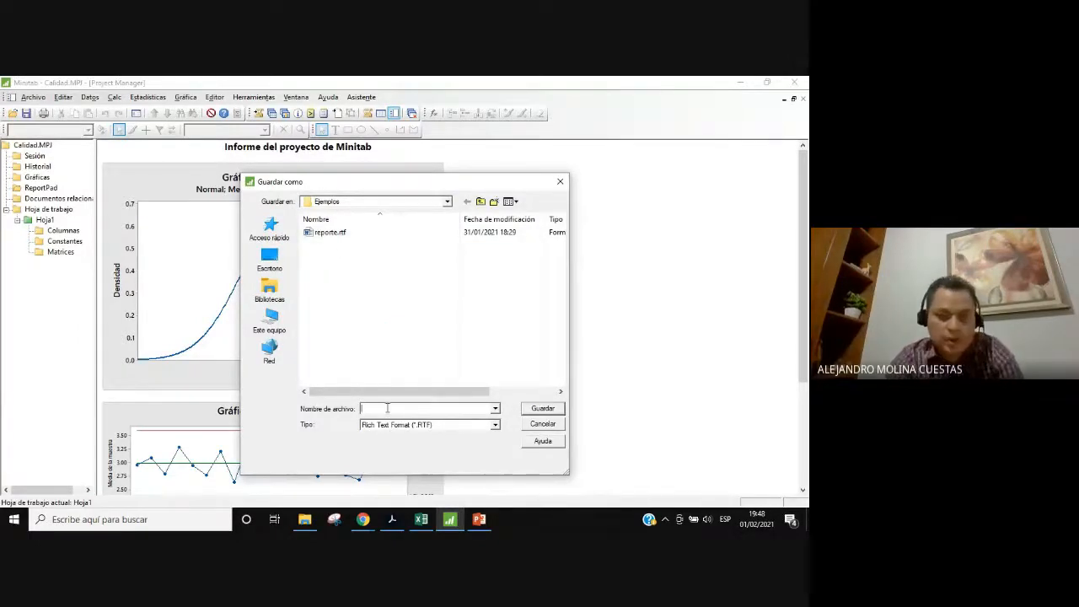
{"action": "type", "text": "calidad"}
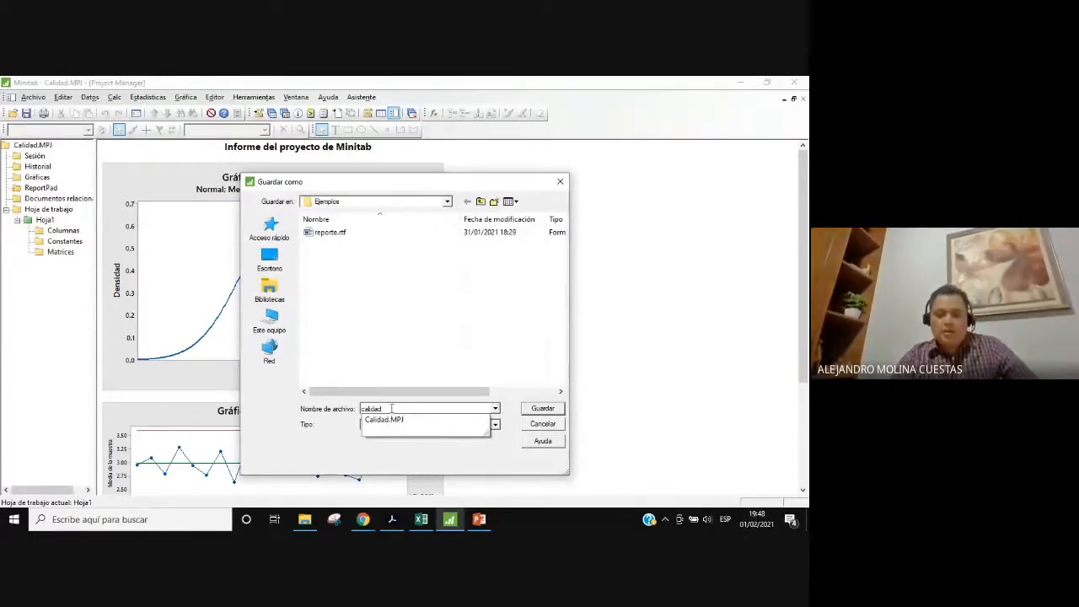
{"action": "left_click", "coordinate": [516, 465]}
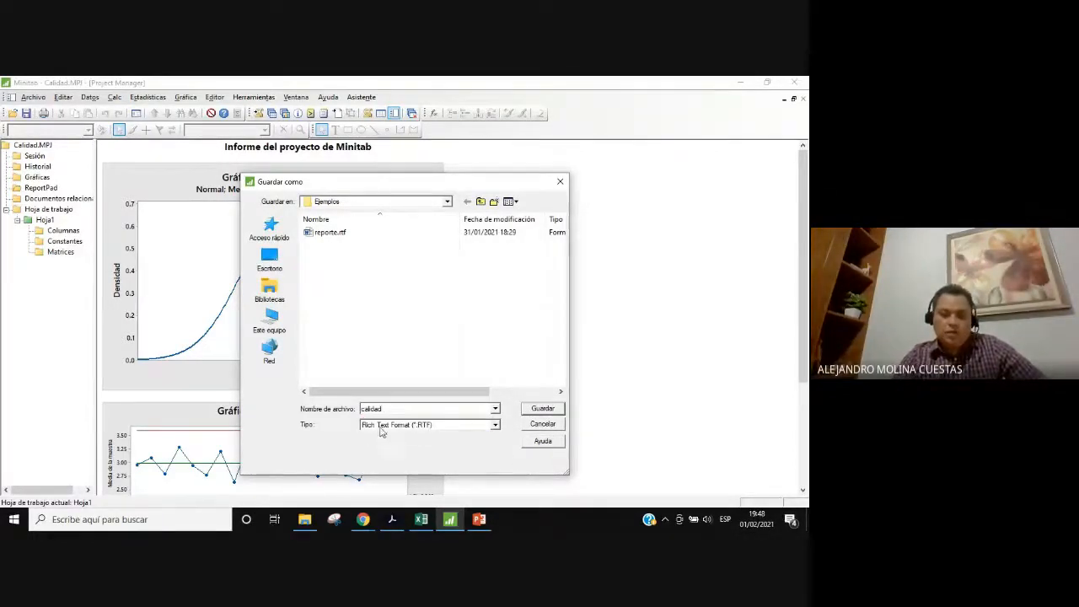
{"action": "left_click", "coordinate": [542, 410]}
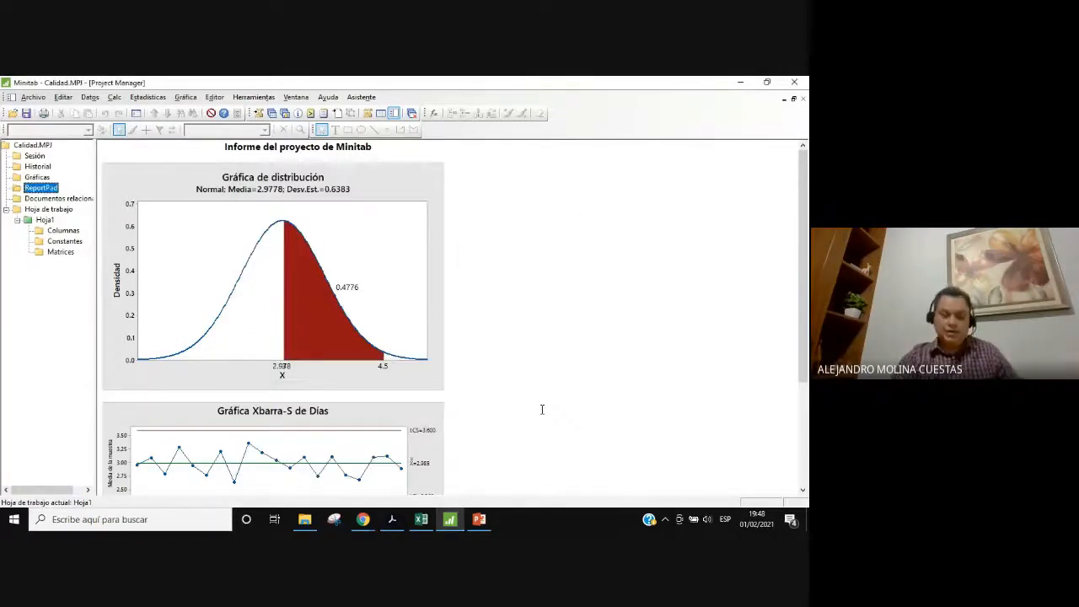
Start Word 2016 and open the exported calidad.rtf from the Ejemplos folder in File Explorer
{"action": "left_click", "coordinate": [10, 524]}
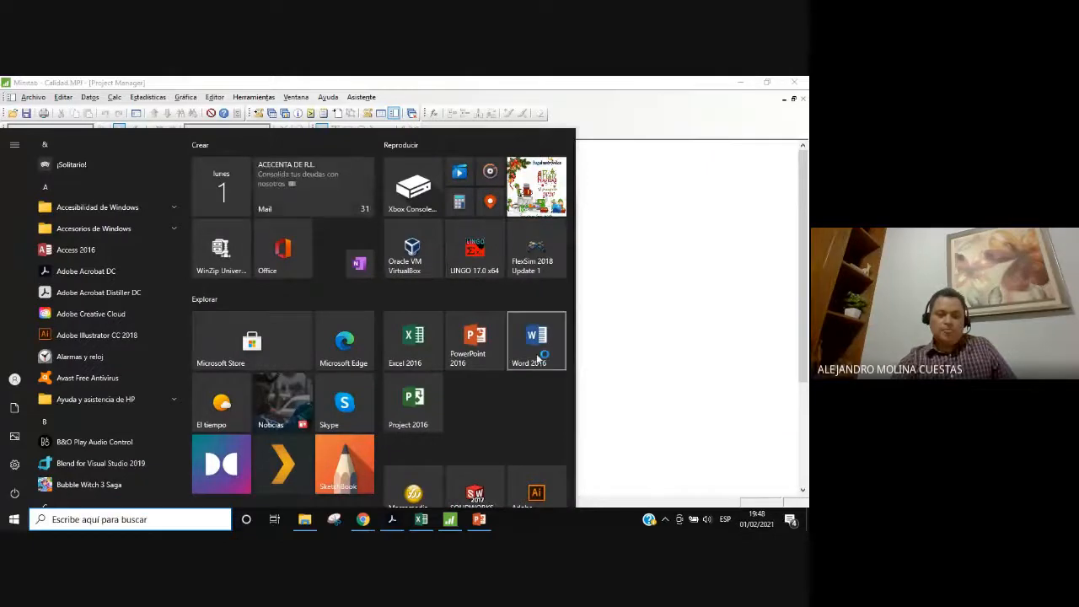
{"action": "left_click", "coordinate": [538, 359]}
{"action": "left_click", "coordinate": [305, 520]}
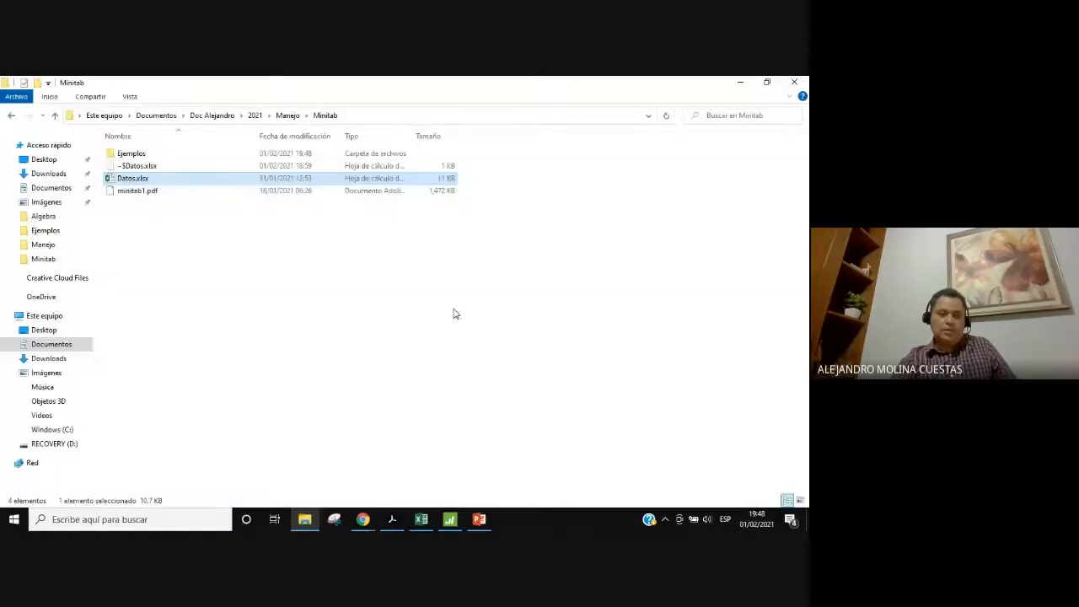
{"action": "double_click", "coordinate": [135, 154]}
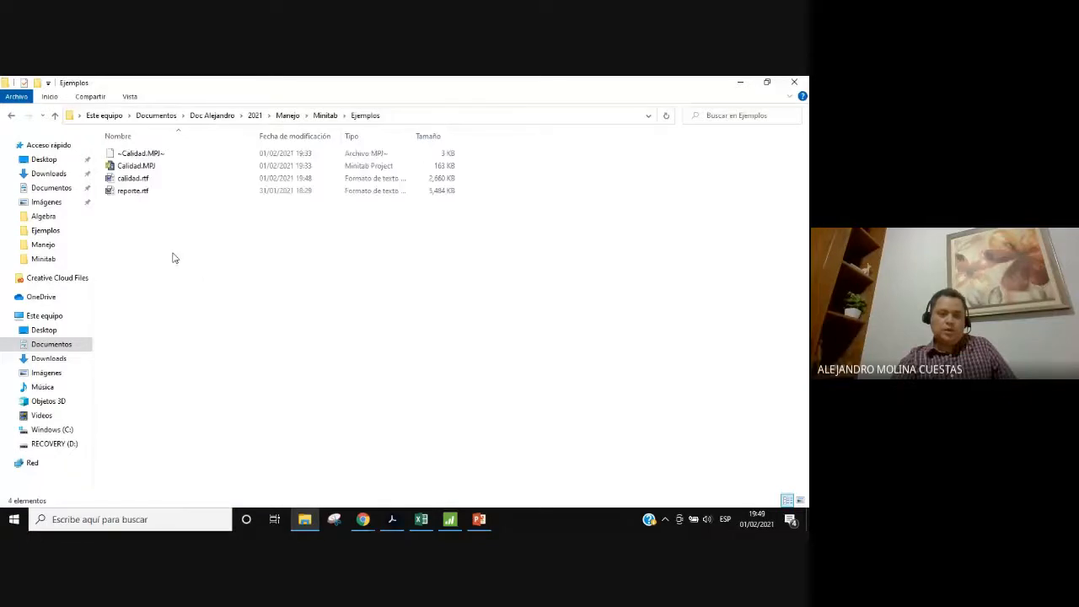
{"action": "double_click", "coordinate": [133, 180]}
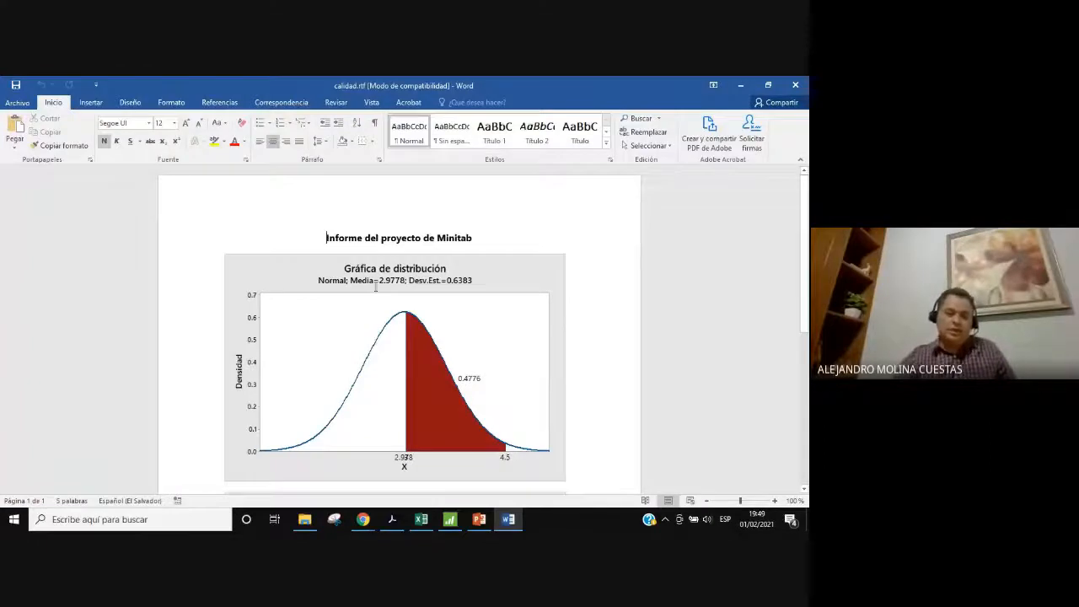
Examine the distribution plot and the Xbarra-S chart in the exported calidad.rtf report
{"action": "scroll", "coordinate": [524, 384], "scroll_direction": "down", "scroll_amount": 3}
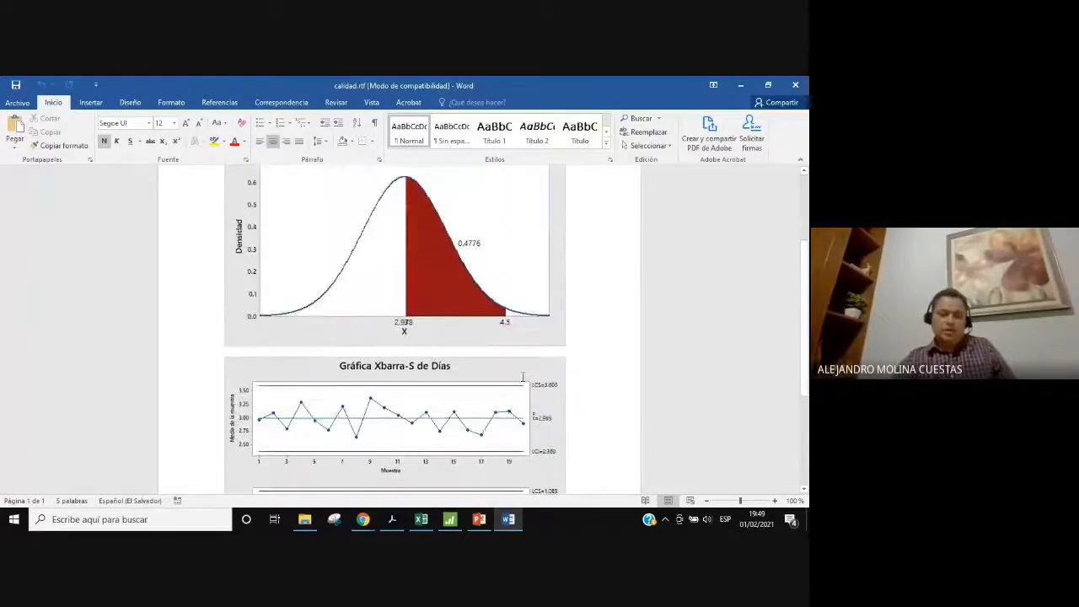
{"action": "scroll", "coordinate": [523, 376], "scroll_direction": "up", "scroll_amount": 3}
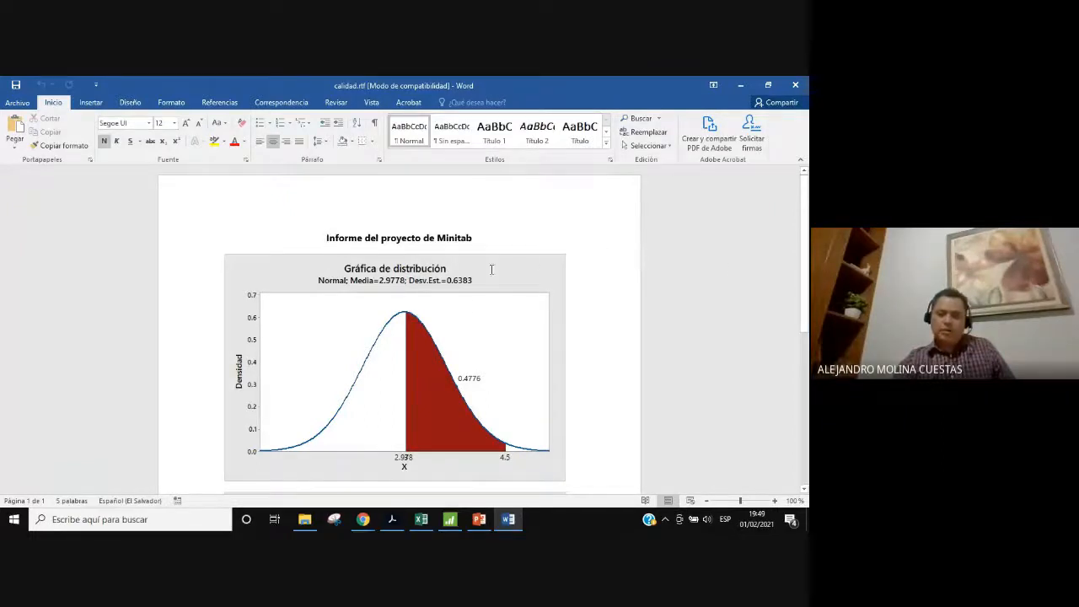
{"action": "scroll", "coordinate": [466, 307], "scroll_direction": "down", "scroll_amount": 1}
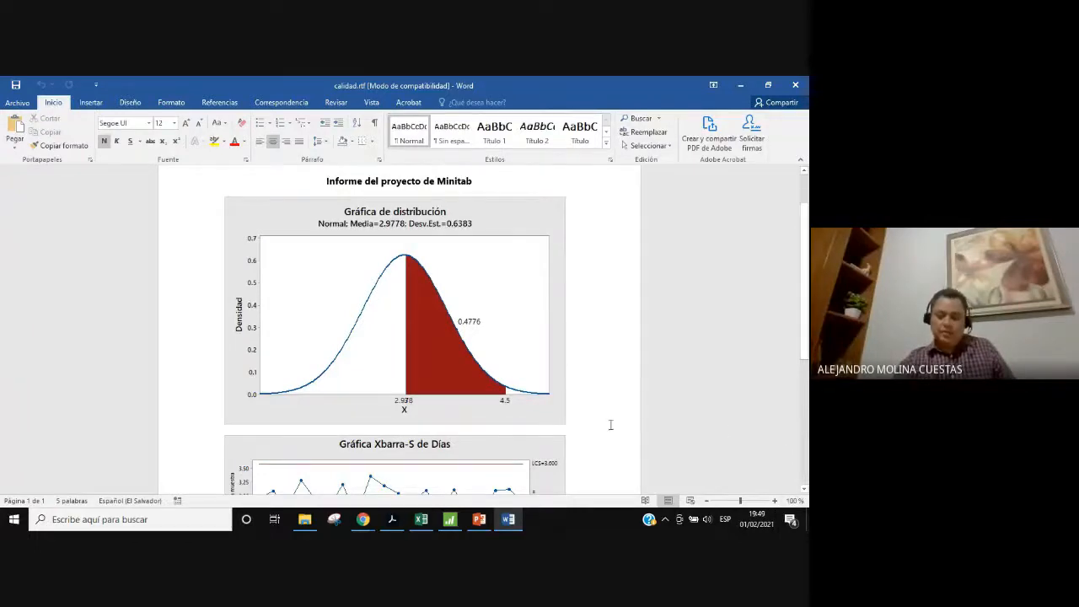
{"action": "scroll", "coordinate": [518, 314], "scroll_direction": "down", "scroll_amount": 4}
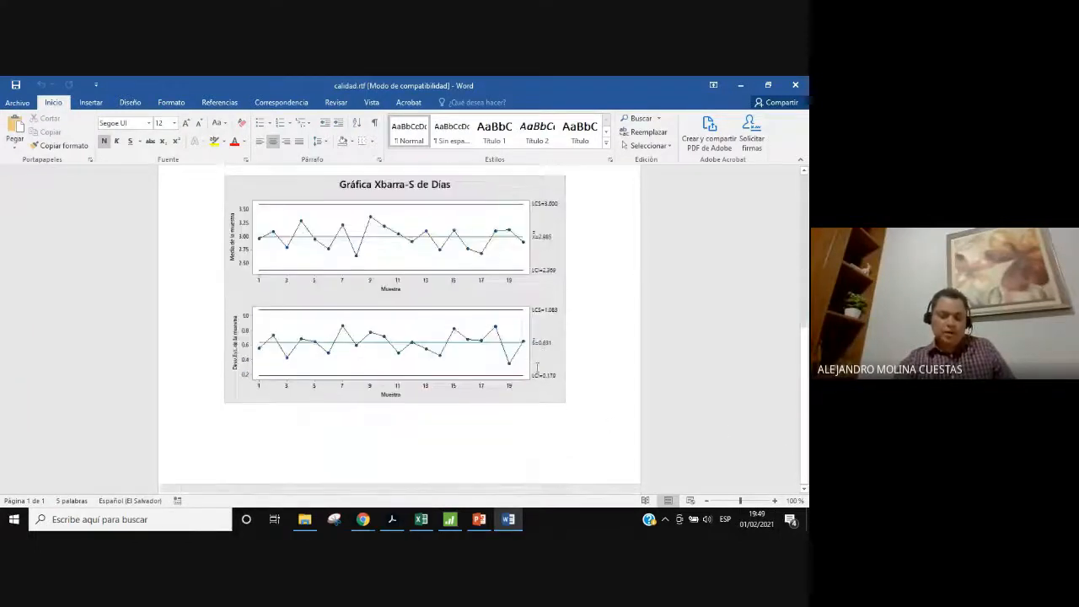
{"action": "scroll", "coordinate": [537, 368], "scroll_direction": "up", "scroll_amount": 4}
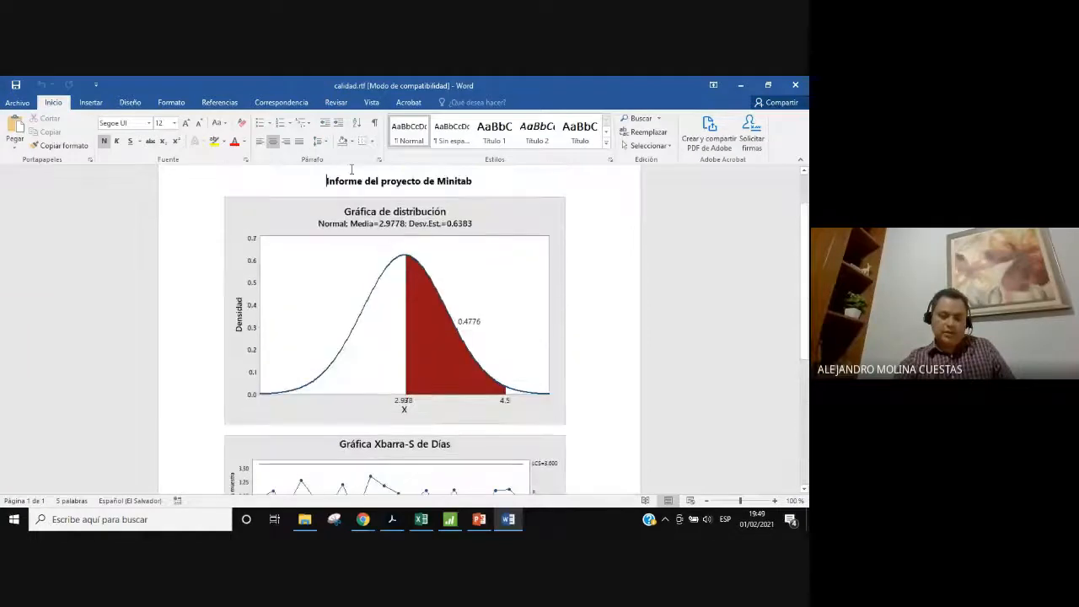
{"action": "scroll", "coordinate": [506, 400], "scroll_direction": "down", "scroll_amount": 4}
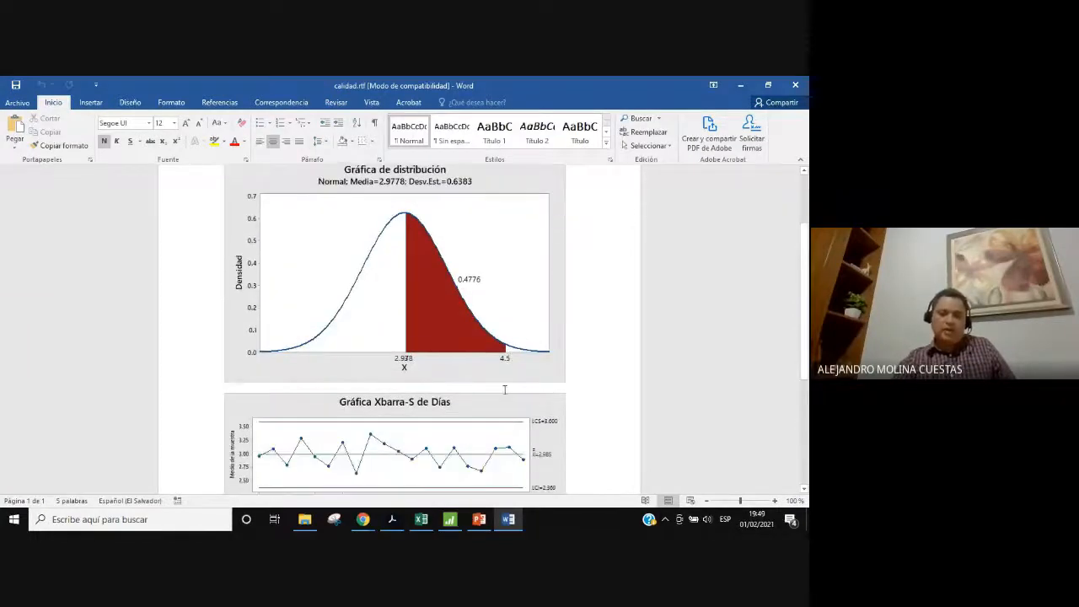
Switch back to Minitab to review both graphs in the ReportPad and compare them with the calidad.rtf document in Word
{"action": "left_click", "coordinate": [449, 519]}
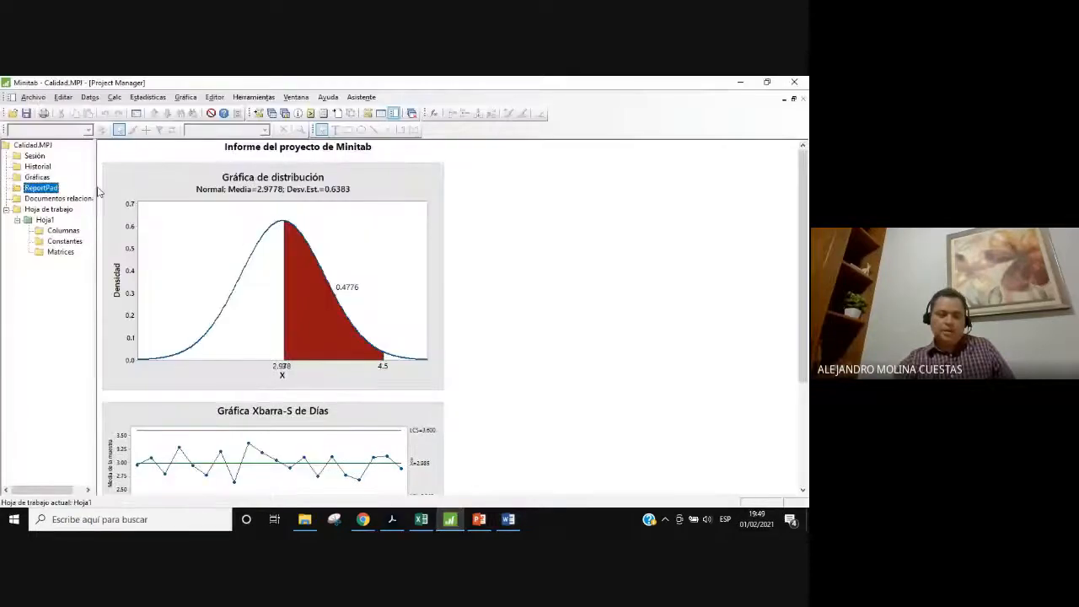
{"action": "scroll", "coordinate": [418, 299], "scroll_direction": "down", "scroll_amount": 3}
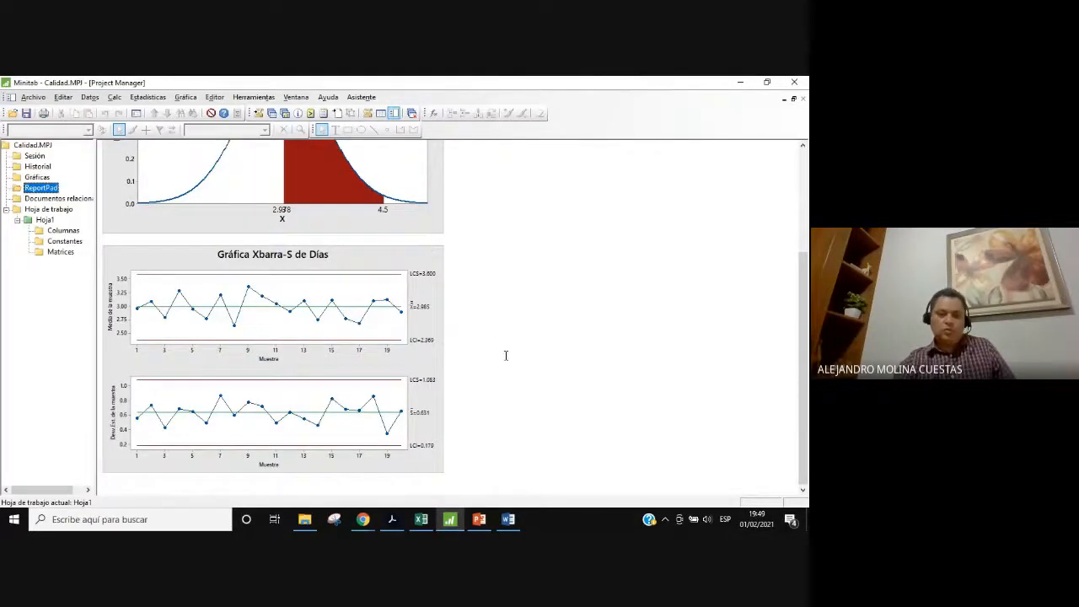
{"action": "scroll", "coordinate": [487, 371], "scroll_direction": "up", "scroll_amount": 3}
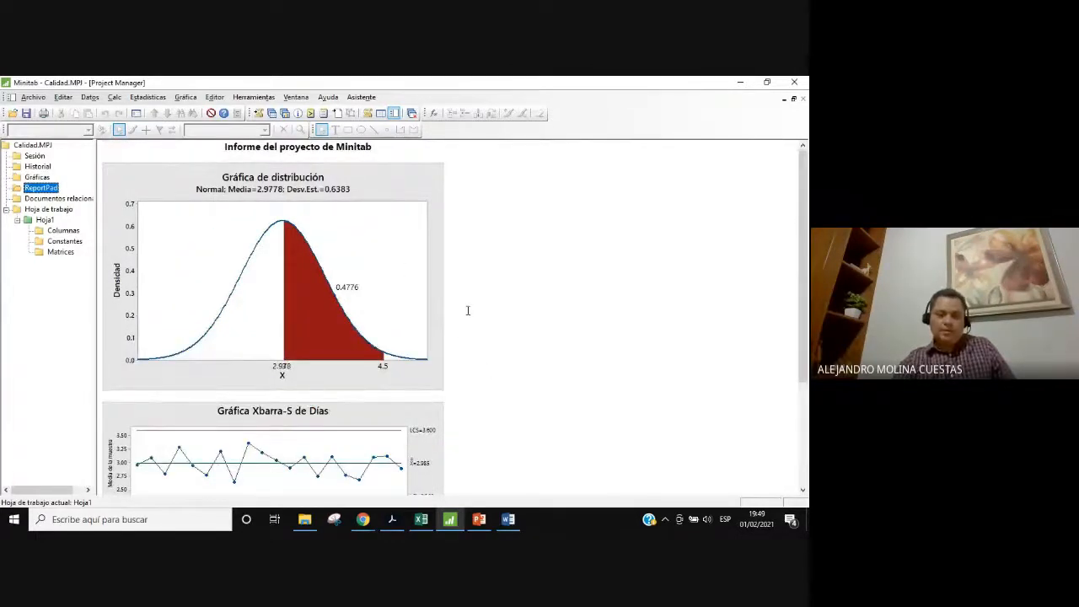
{"action": "left_click", "coordinate": [509, 520]}
{"action": "scroll", "coordinate": [547, 316], "scroll_direction": "up", "scroll_amount": 5}
{"action": "scroll", "coordinate": [459, 254], "scroll_direction": "down", "scroll_amount": 5}
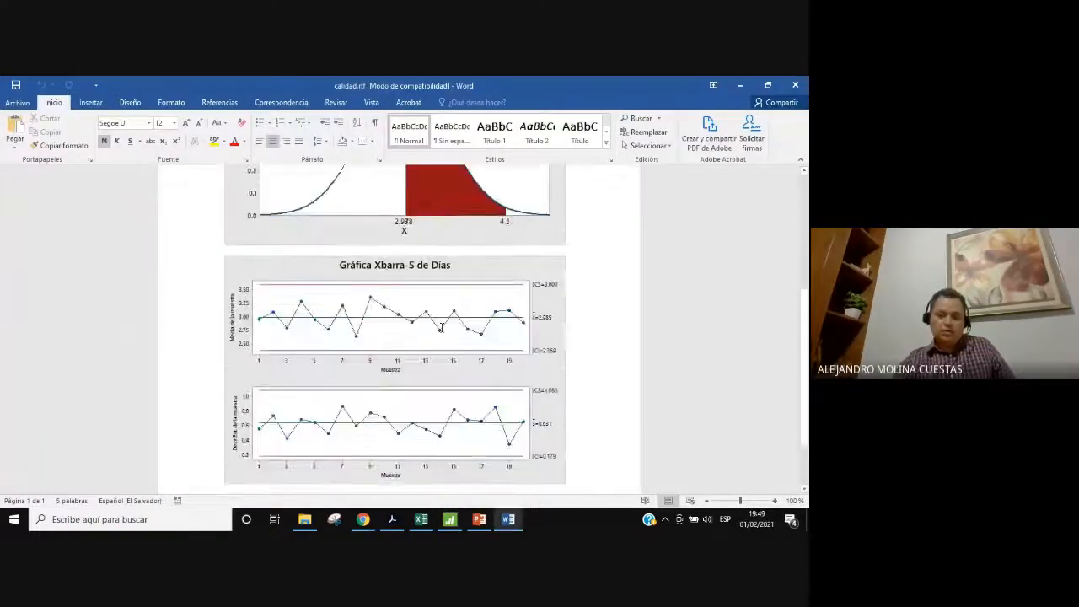
{"action": "scroll", "coordinate": [425, 356], "scroll_direction": "up", "scroll_amount": 2}
{"action": "left_click", "coordinate": [510, 523]}
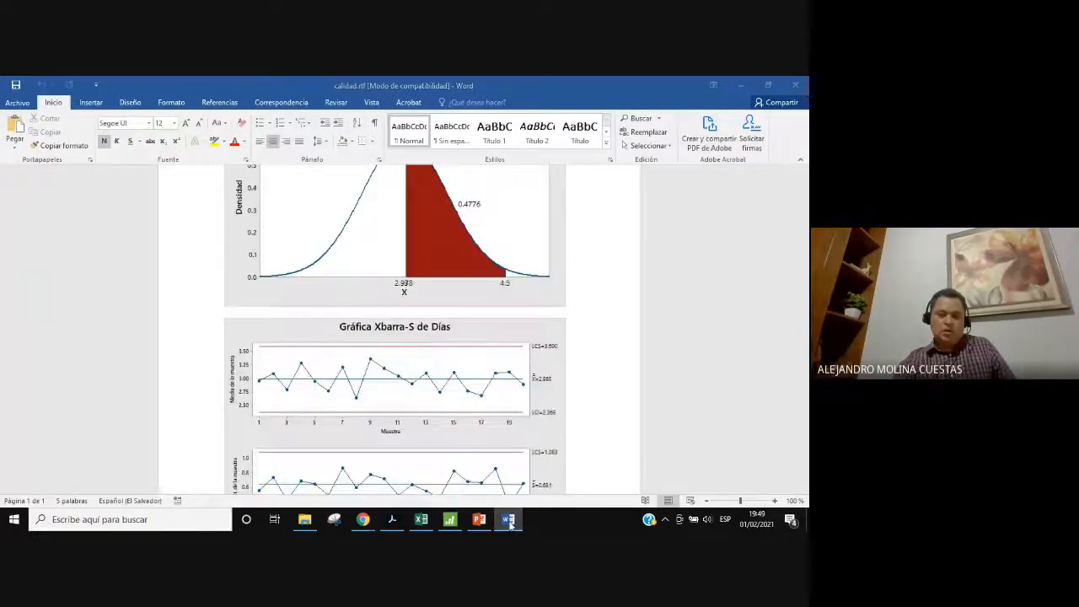